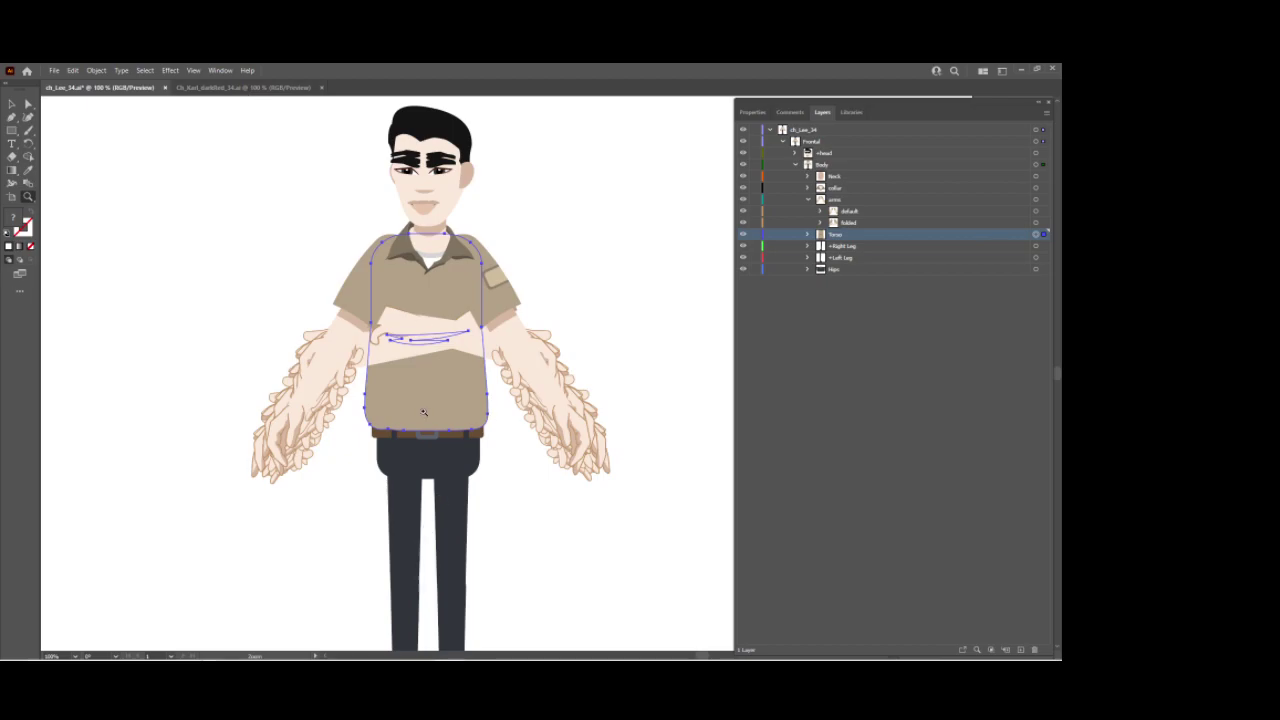
# Compare the Karl artwork's arm layers with the default and folded groups inside the Lee artwork's arms layer.
pyautogui.click(241, 89)
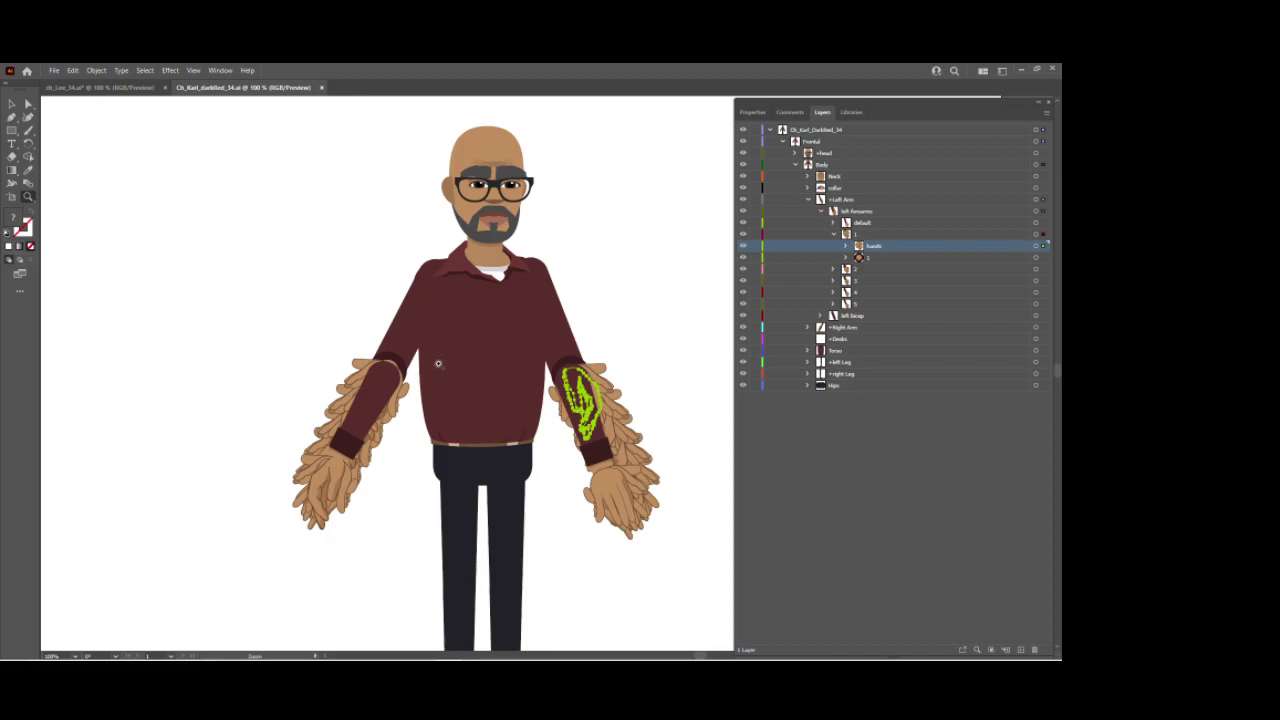
pyautogui.click(144, 90)
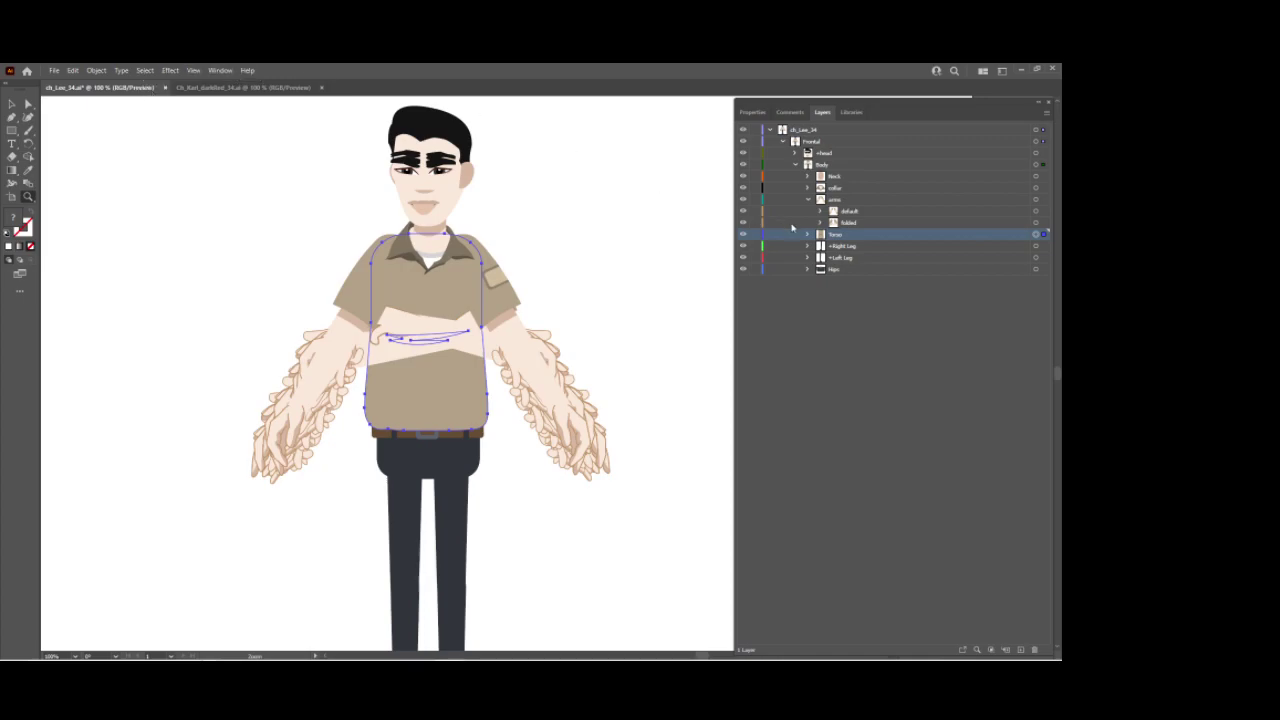
pyautogui.click(822, 211)
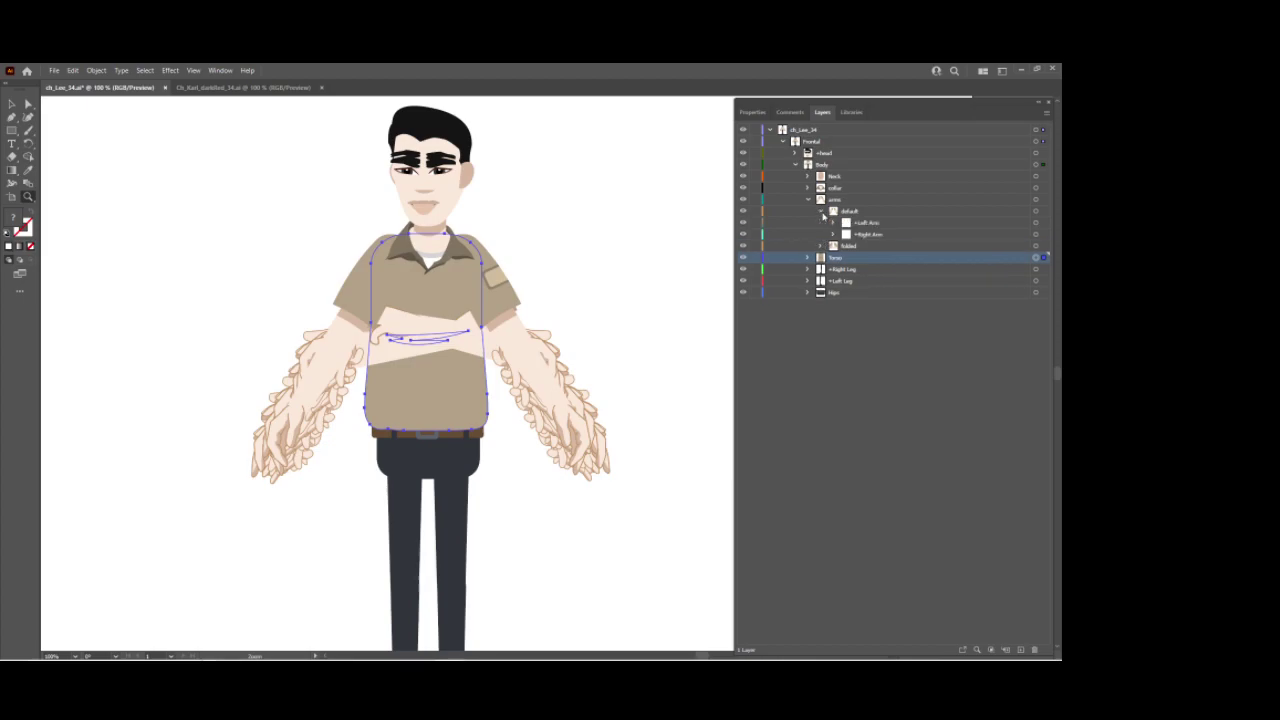
pyautogui.click(822, 211)
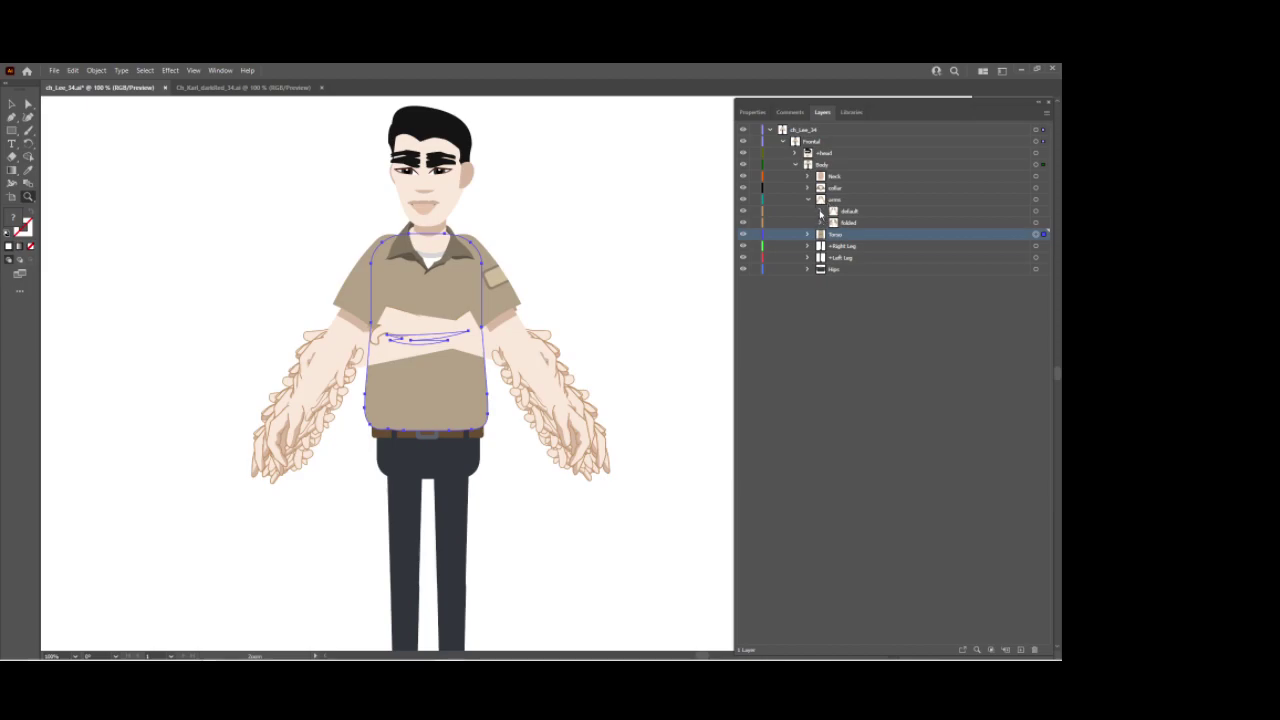
pyautogui.click(821, 211)
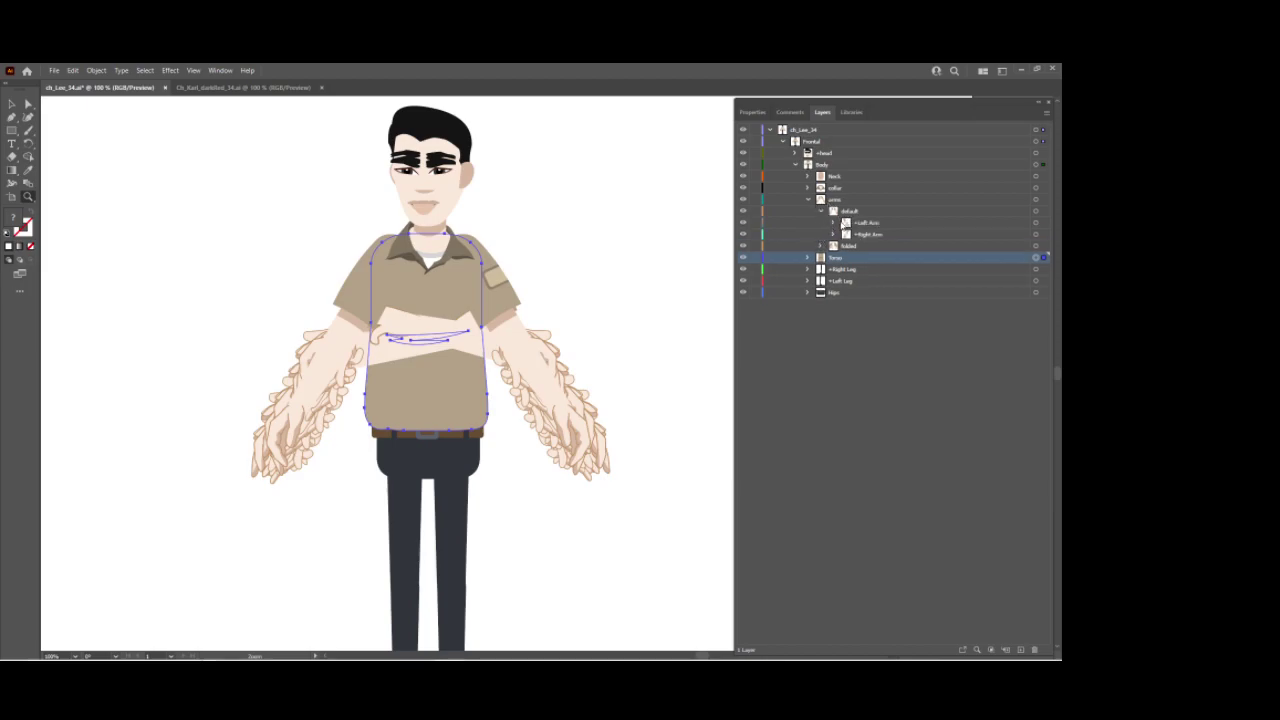
pyautogui.click(832, 223)
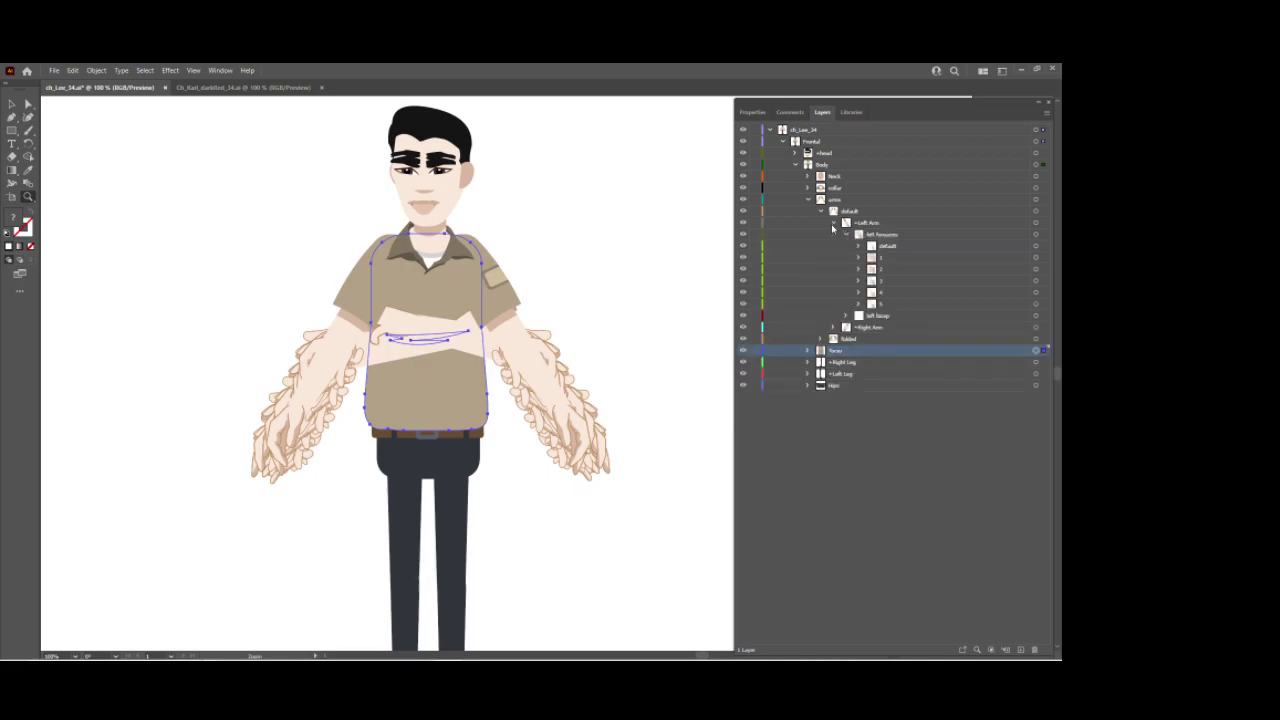
pyautogui.click(832, 224)
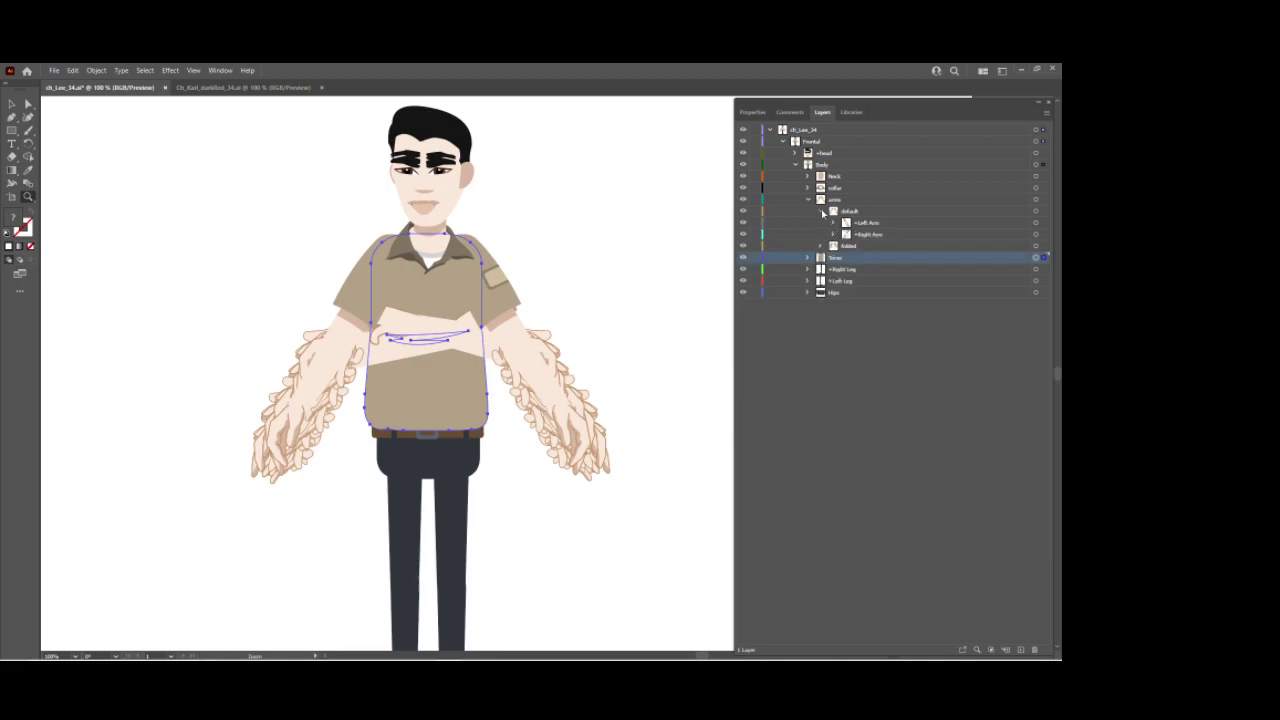
pyautogui.click(821, 211)
pyautogui.click(820, 223)
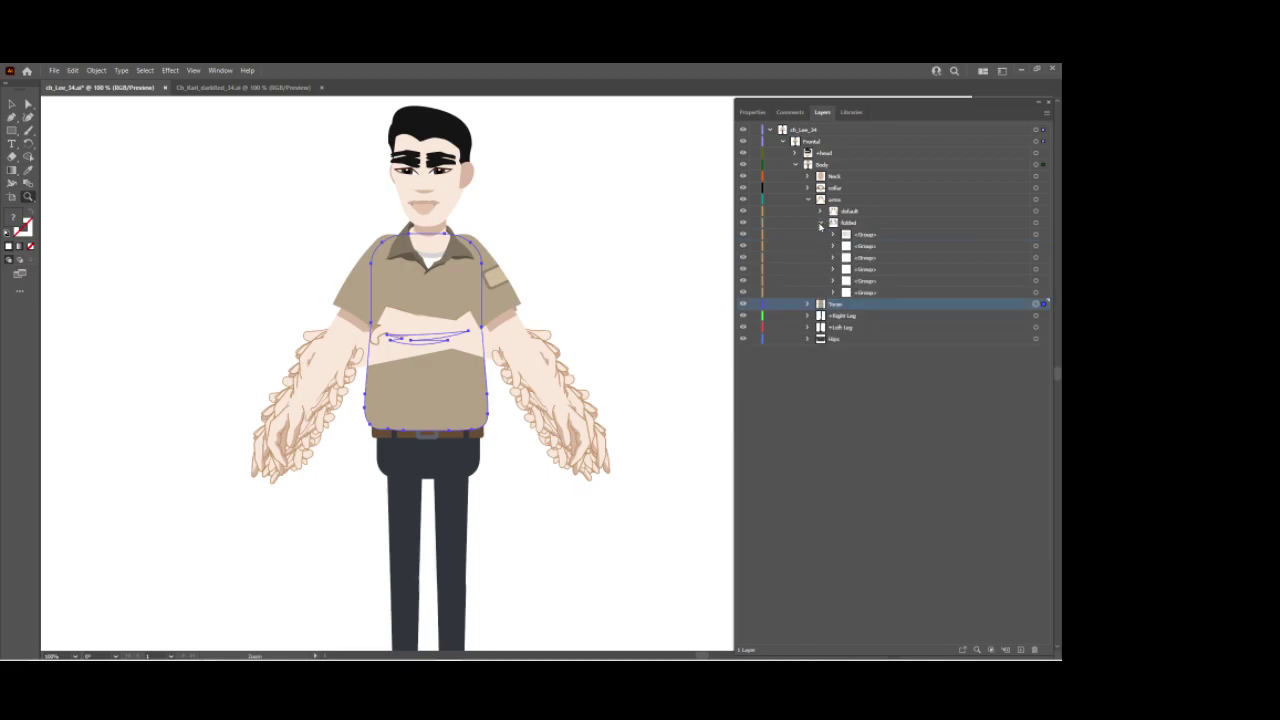
pyautogui.click(820, 223)
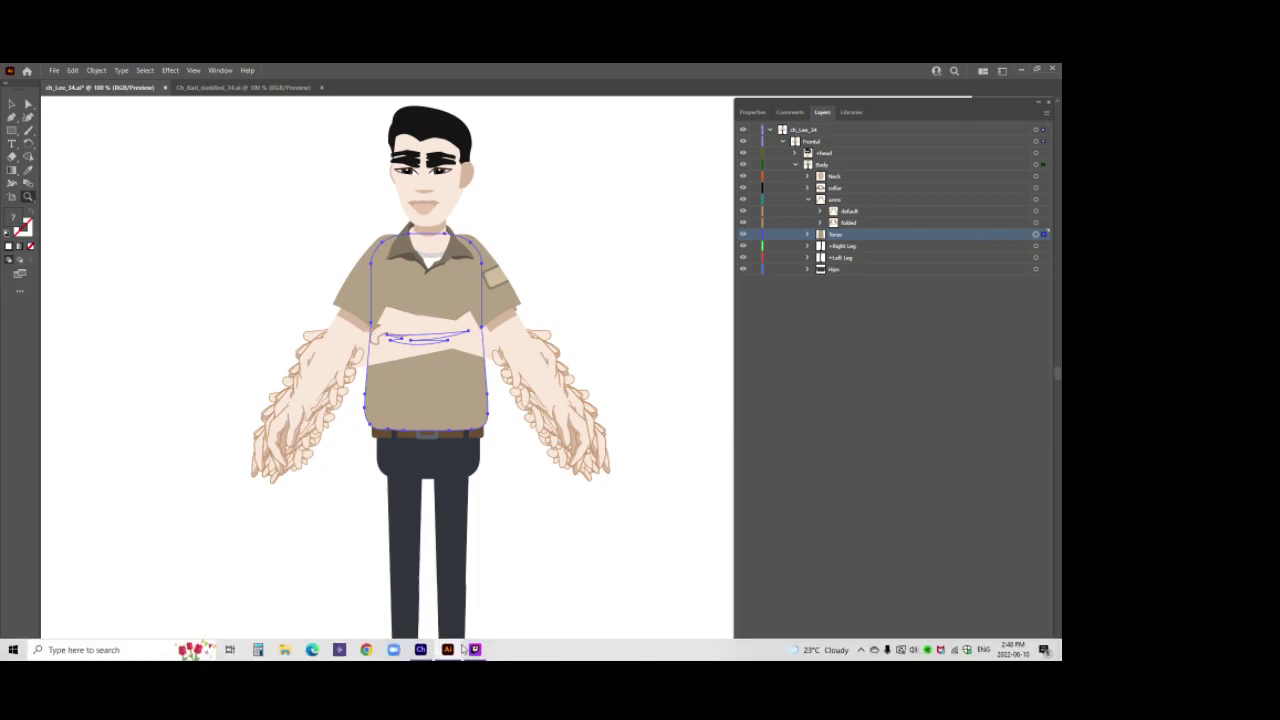
# Switch to Character Animator and import the ch_Lee_34 Illustrator file from the DLF Feedback folder.
pyautogui.click(421, 650)
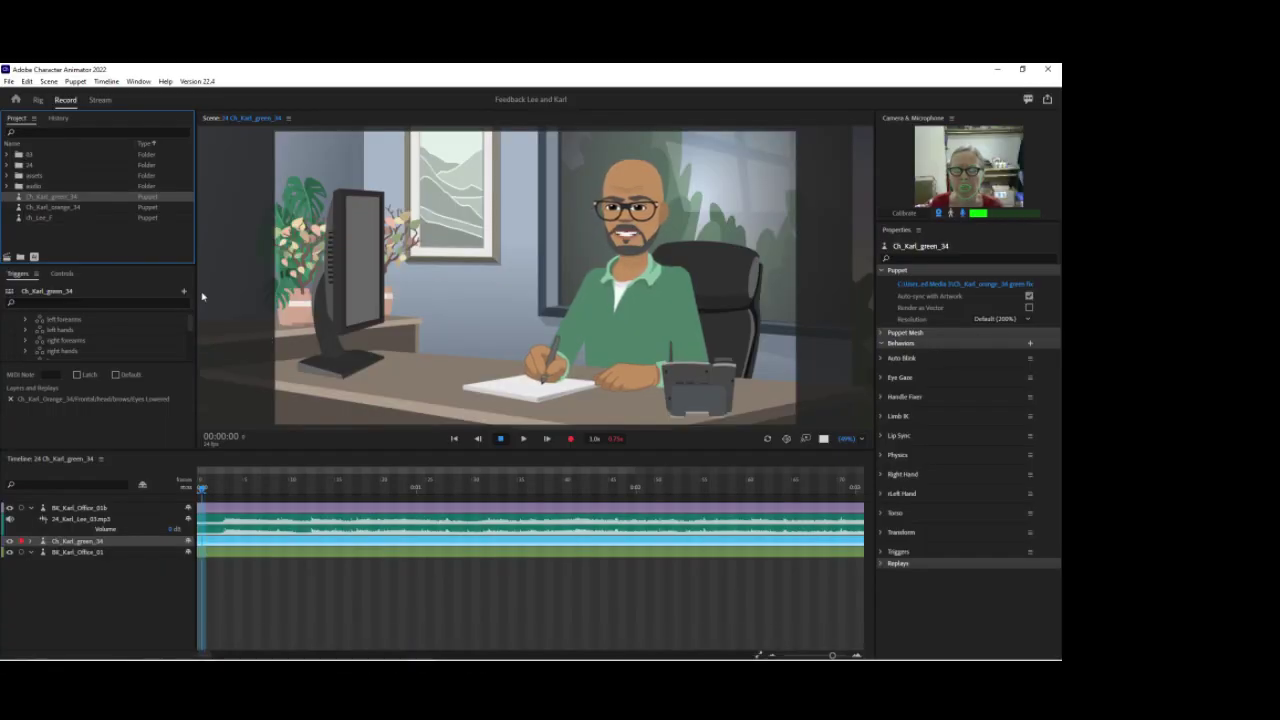
pyautogui.click(10, 82)
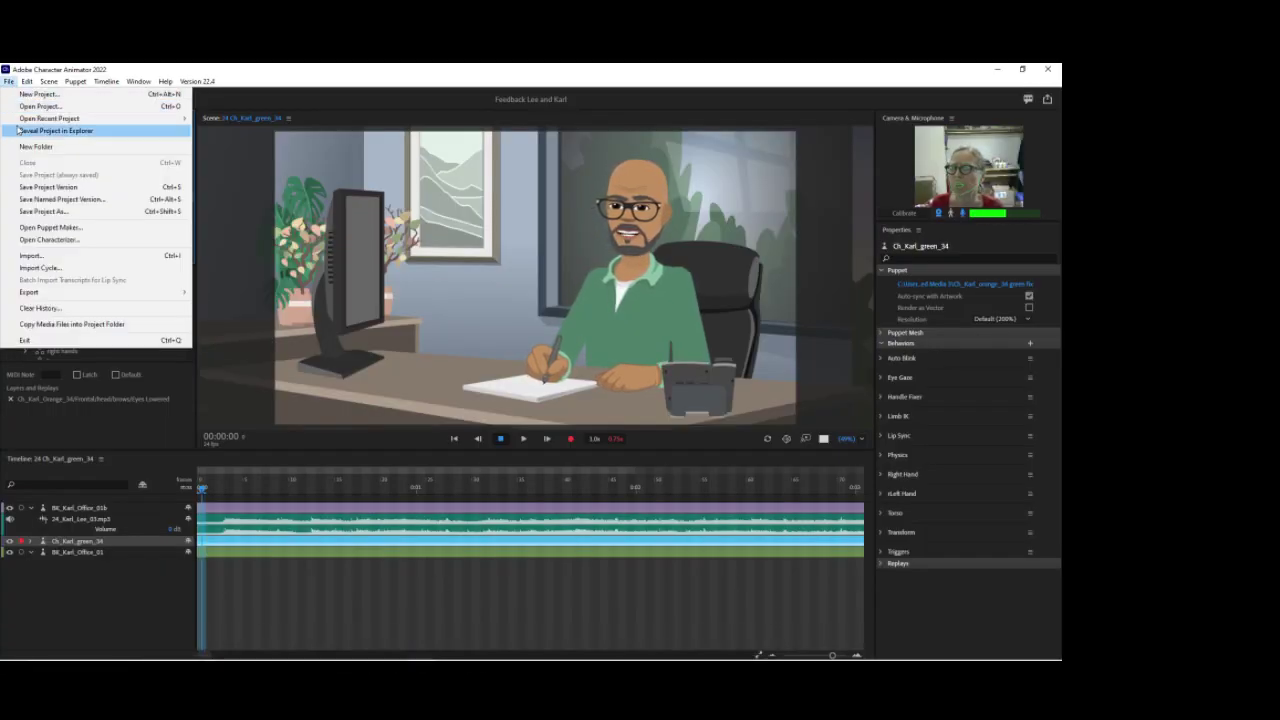
pyautogui.click(29, 256)
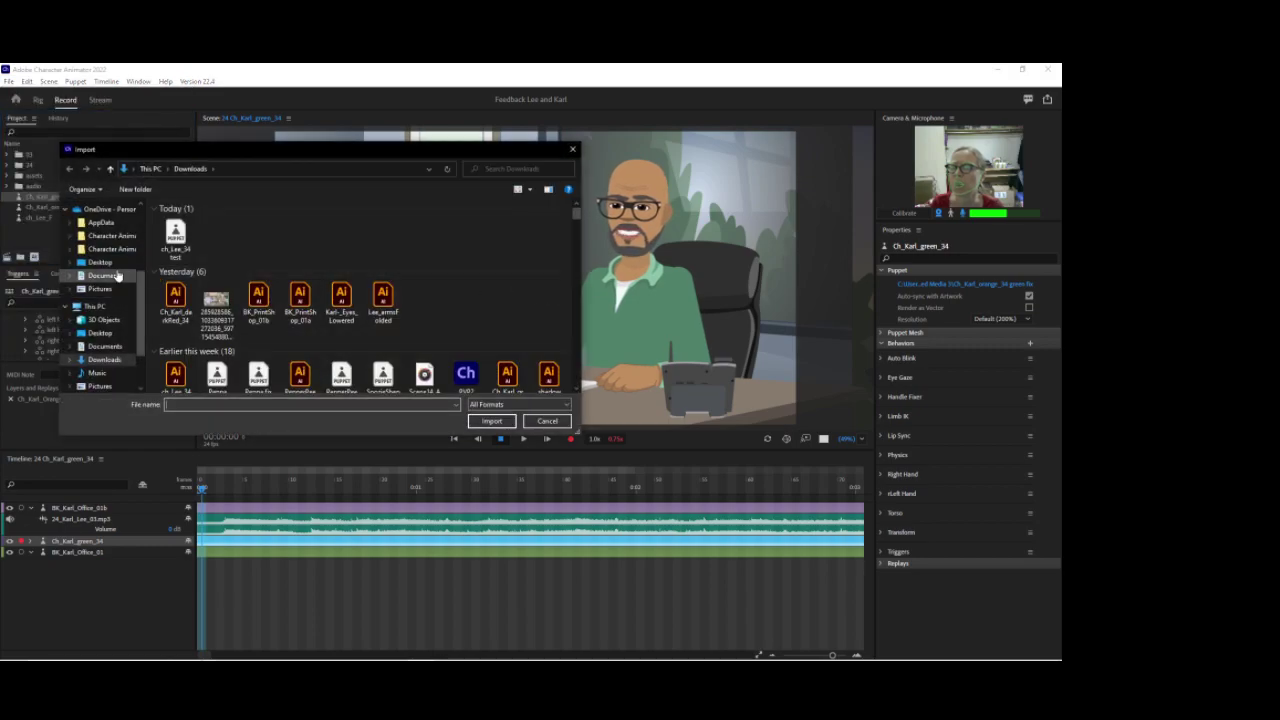
pyautogui.click(104, 346)
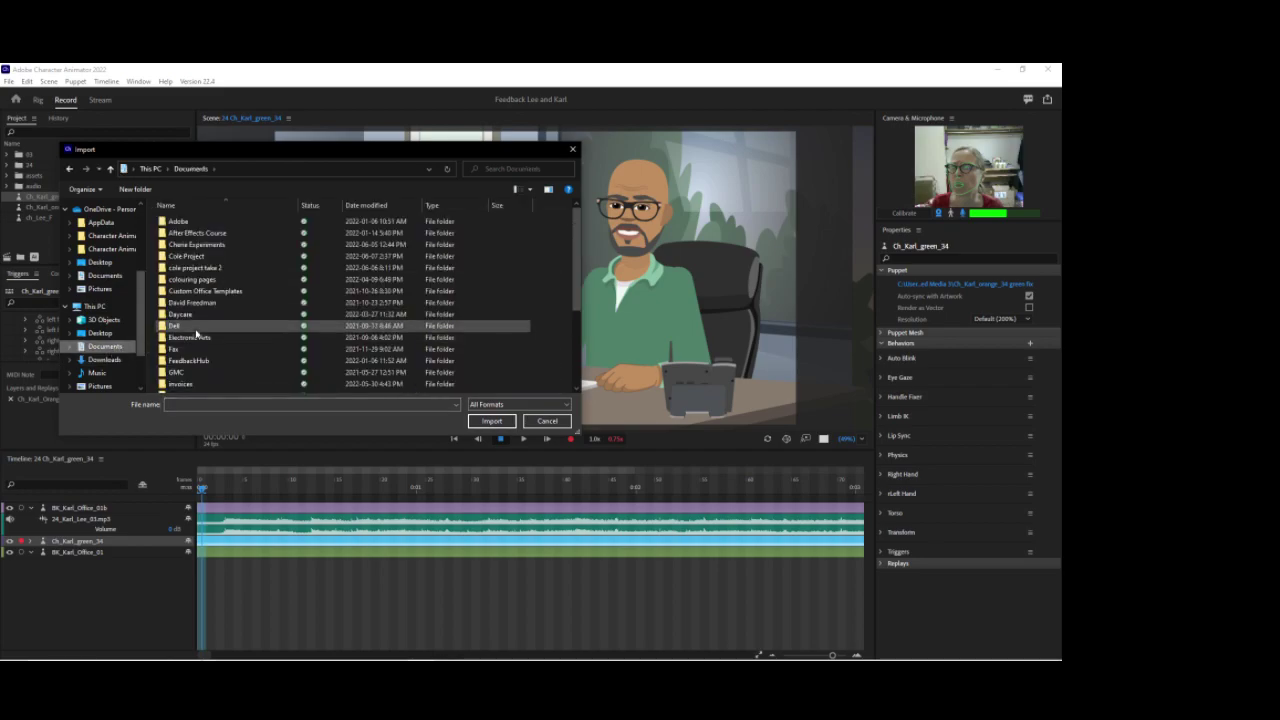
pyautogui.scroll(-3, 197, 341)
pyautogui.click(190, 354)
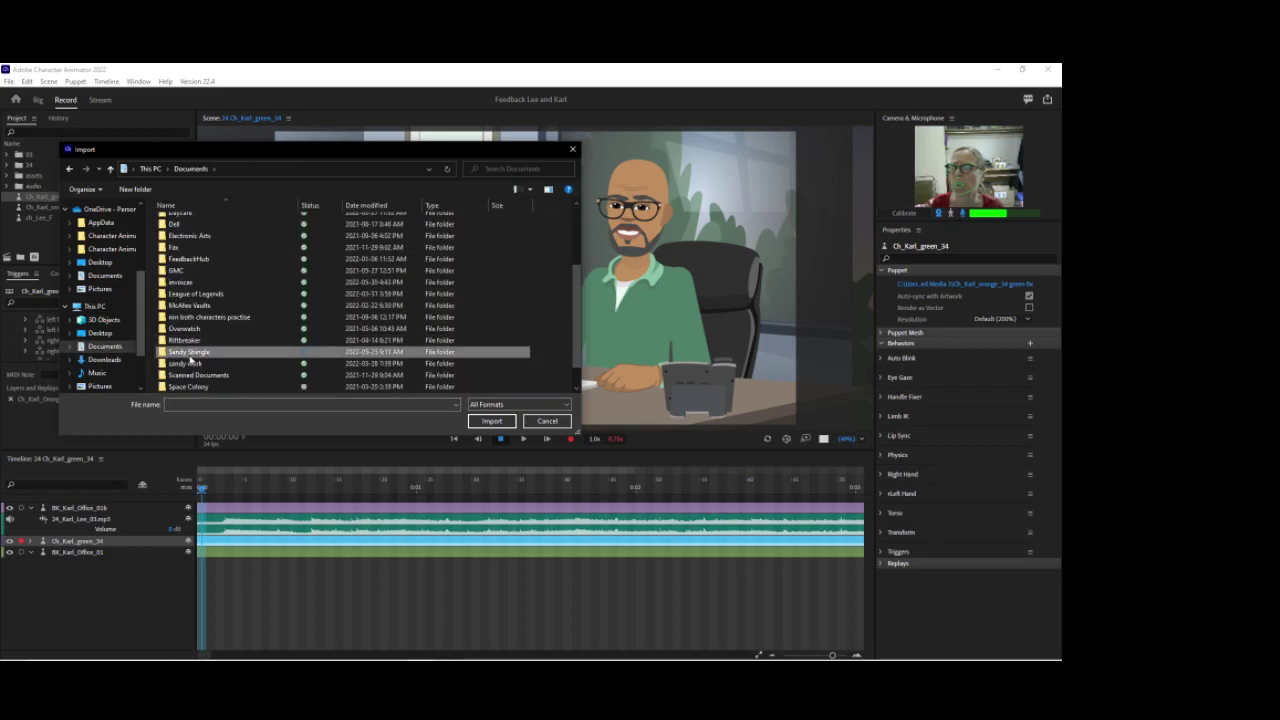
pyautogui.doubleClick(190, 356)
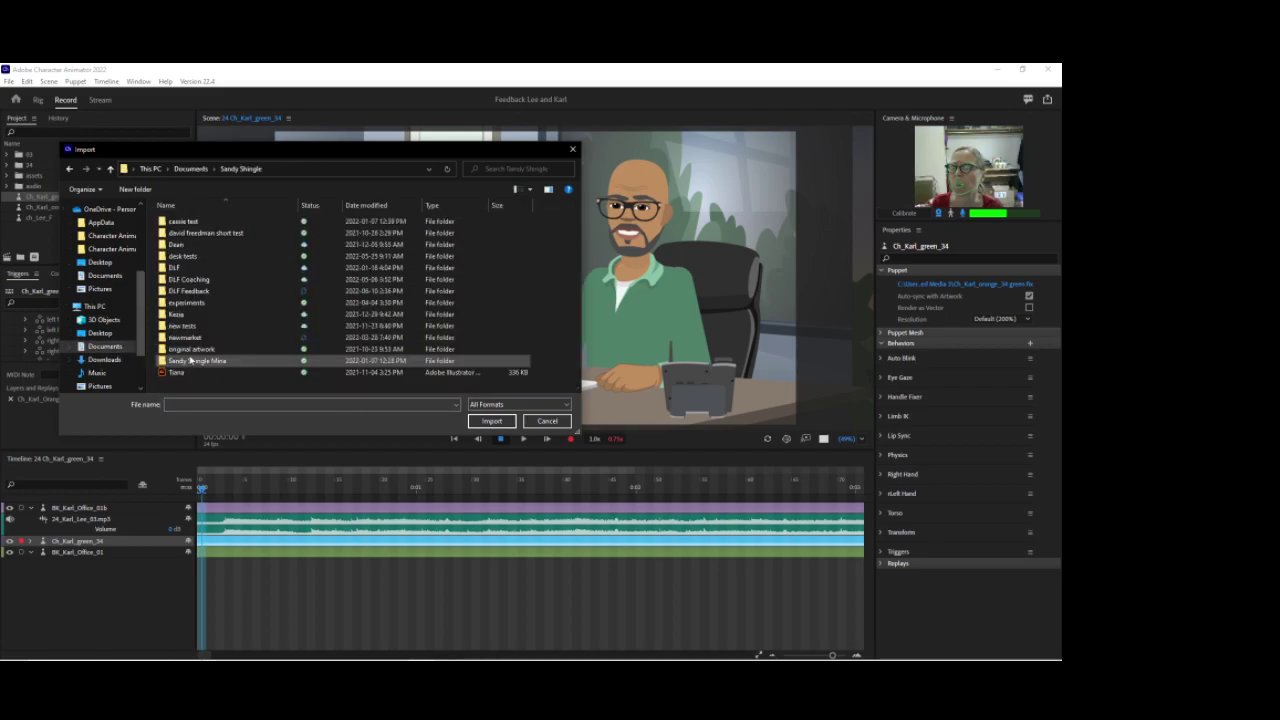
pyautogui.doubleClick(189, 292)
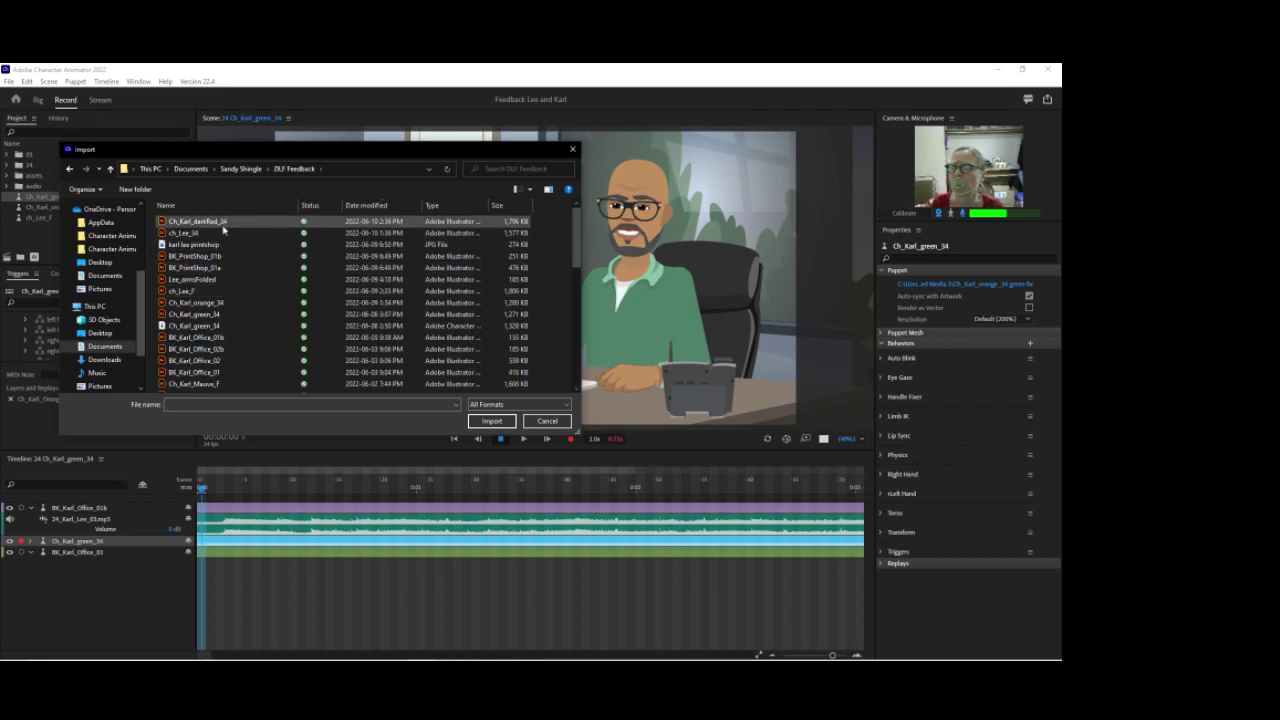
pyautogui.click(185, 232)
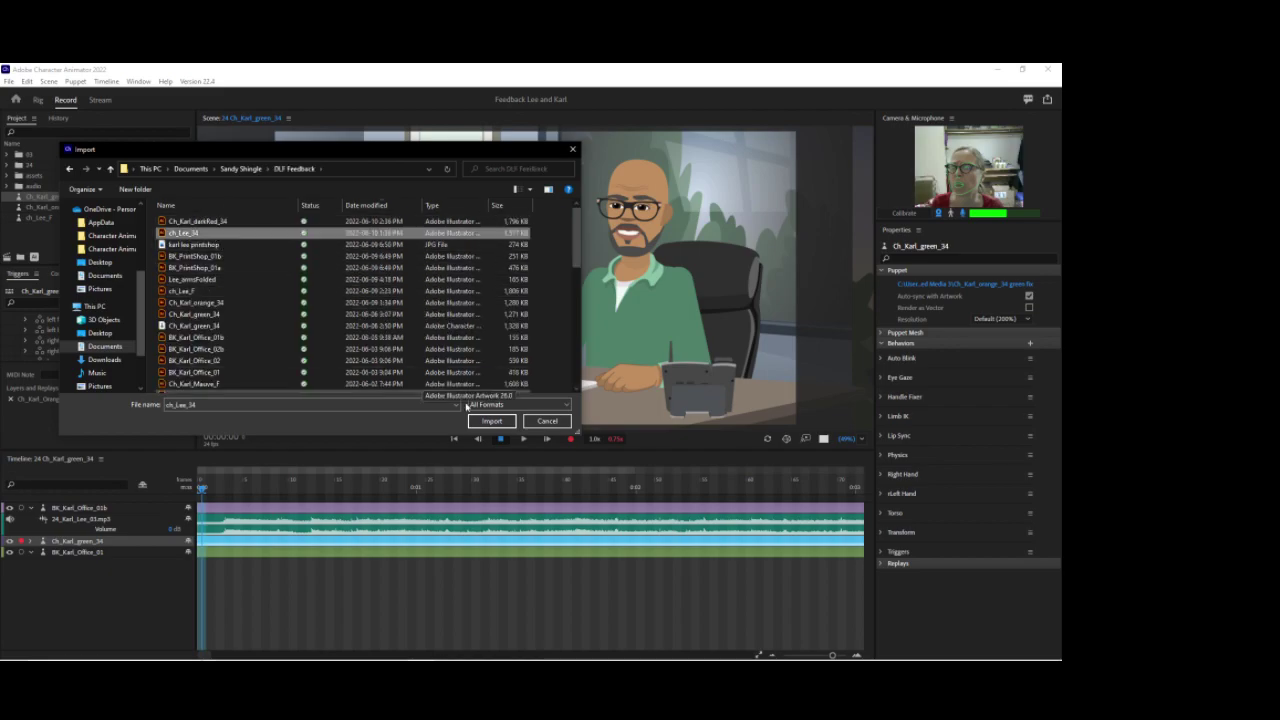
pyautogui.click(491, 420)
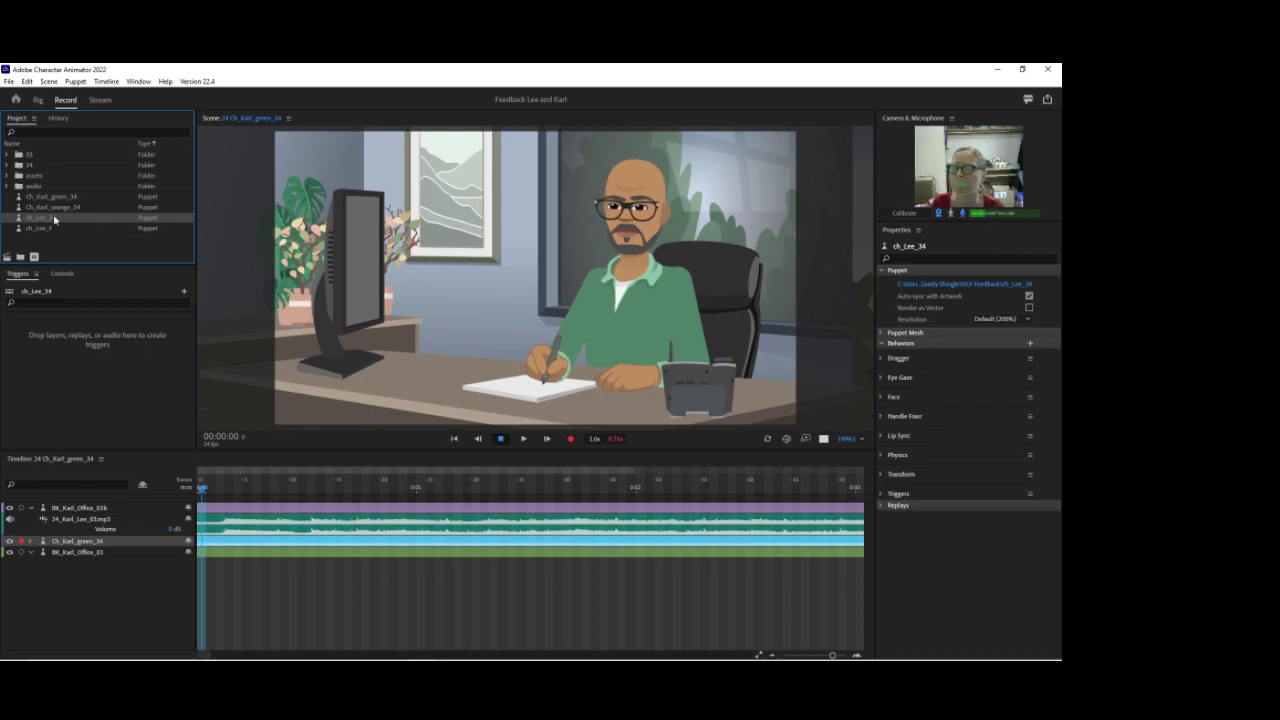
# Open the ch_Lee_34 puppet for rigging and rename its Dragger behavior to Right Hand.
pyautogui.doubleClick(881, 248)
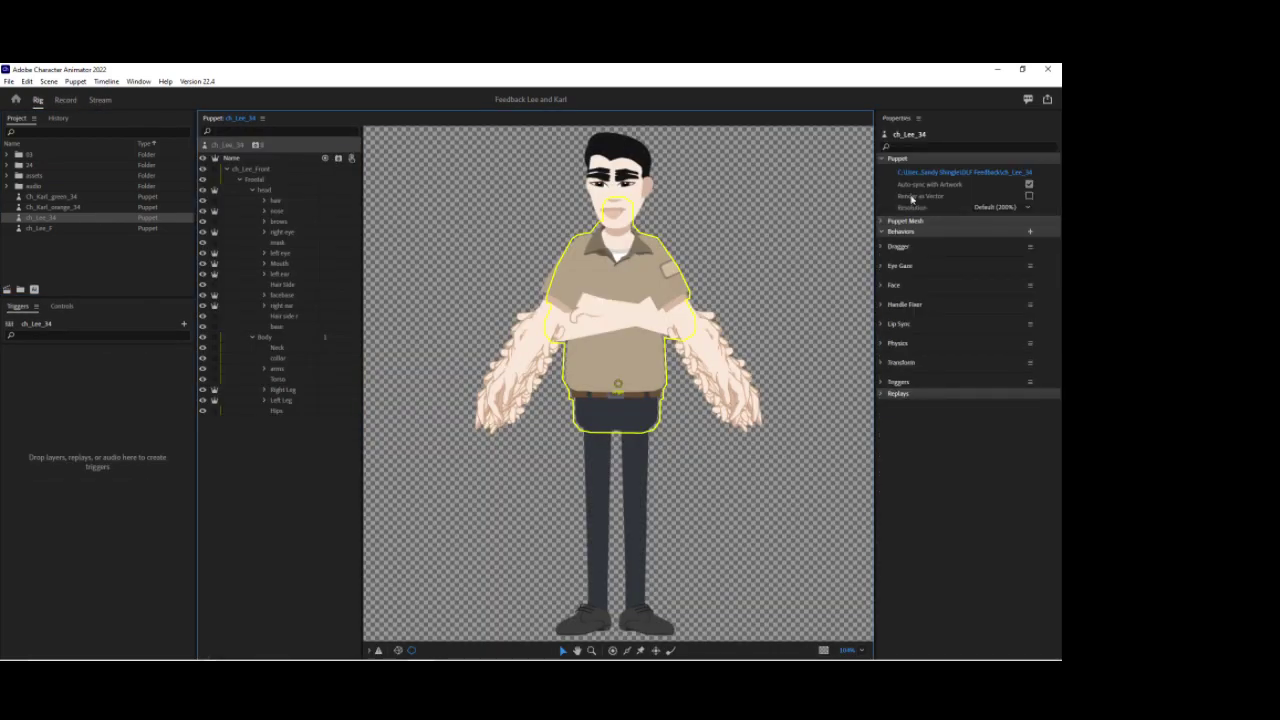
pyautogui.click(1031, 249)
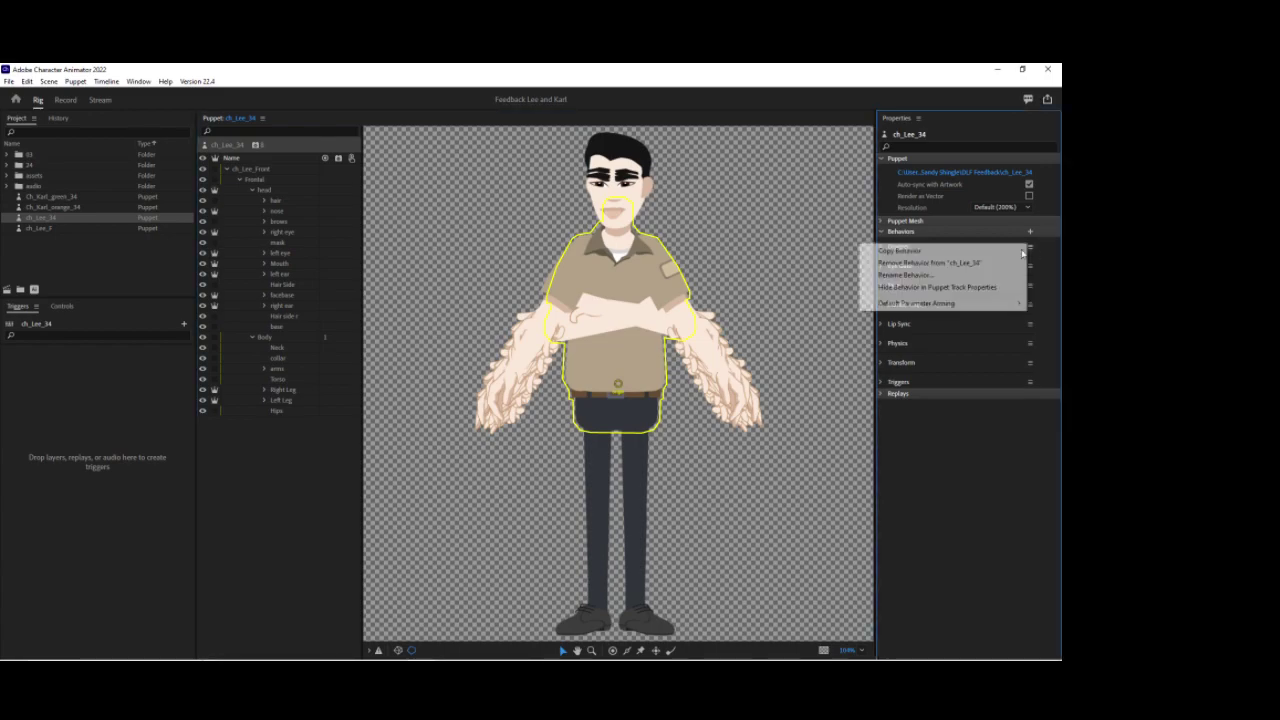
pyautogui.click(930, 276)
pyautogui.write('L')
pyautogui.write('ight Han')
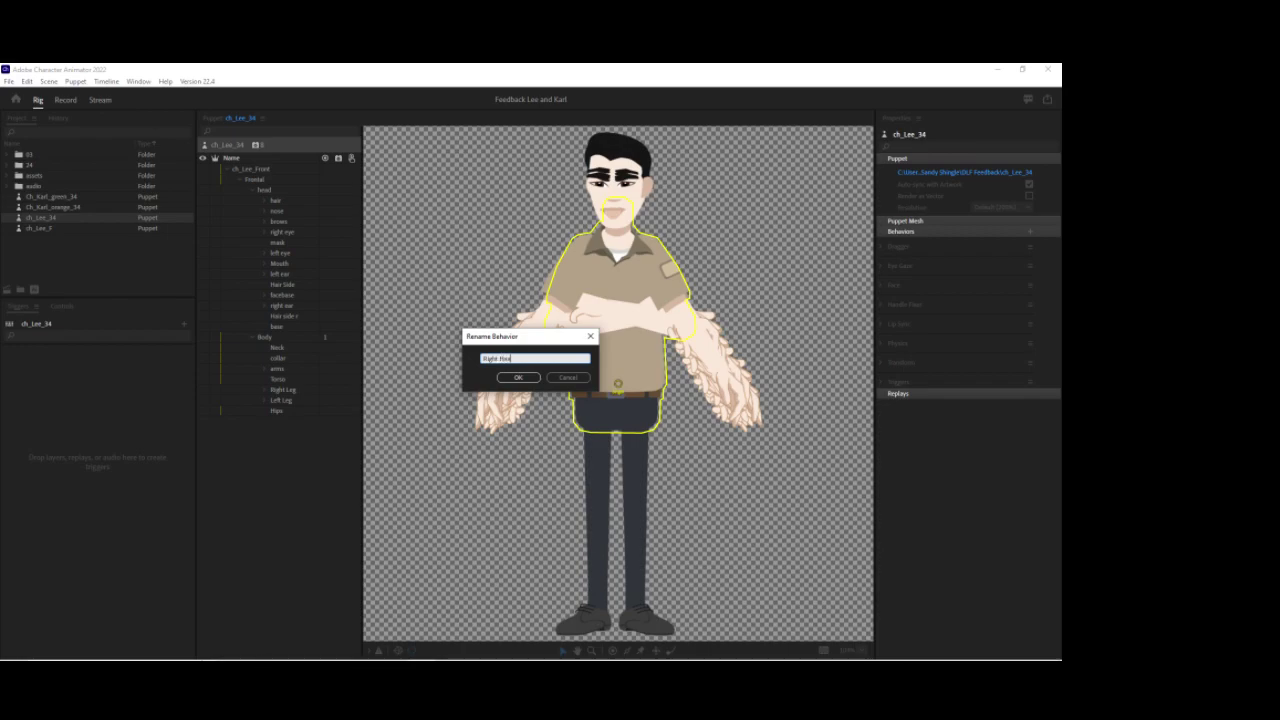
pyautogui.write('d')
pyautogui.press('Return')
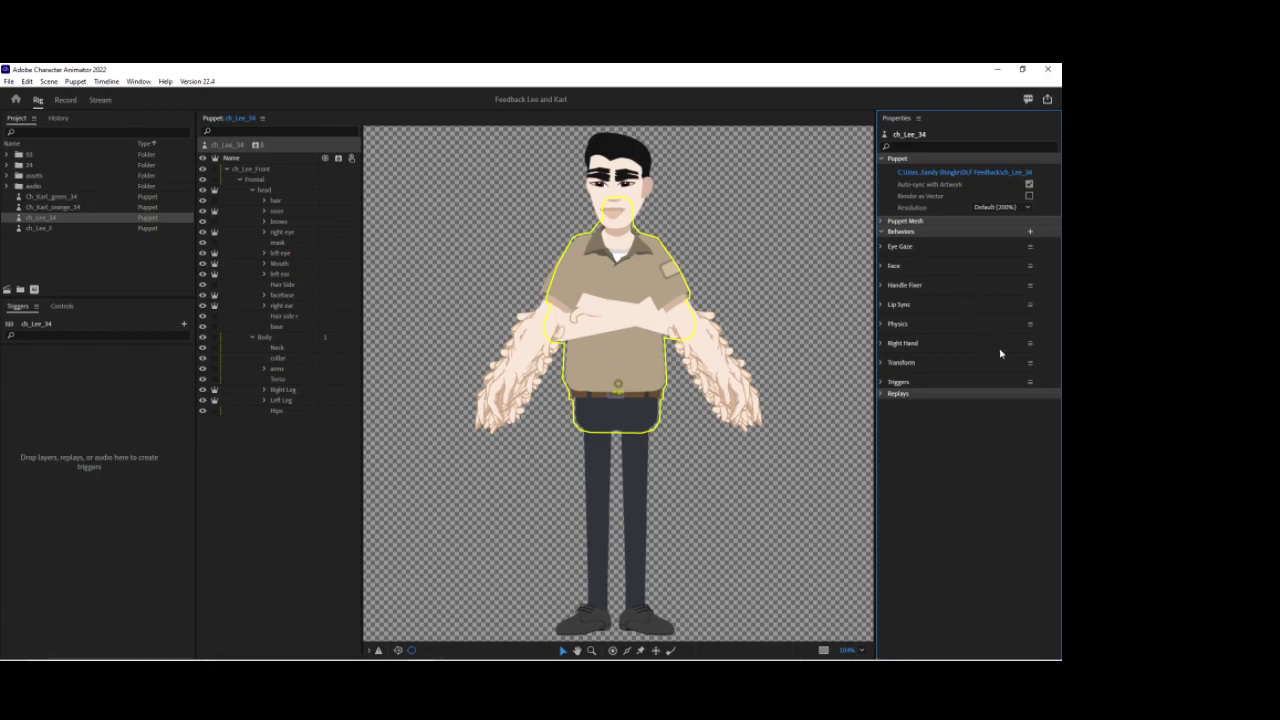
# Rename the ch_Lee_34 puppet's Face behavior to Torso.
pyautogui.click(1031, 268)
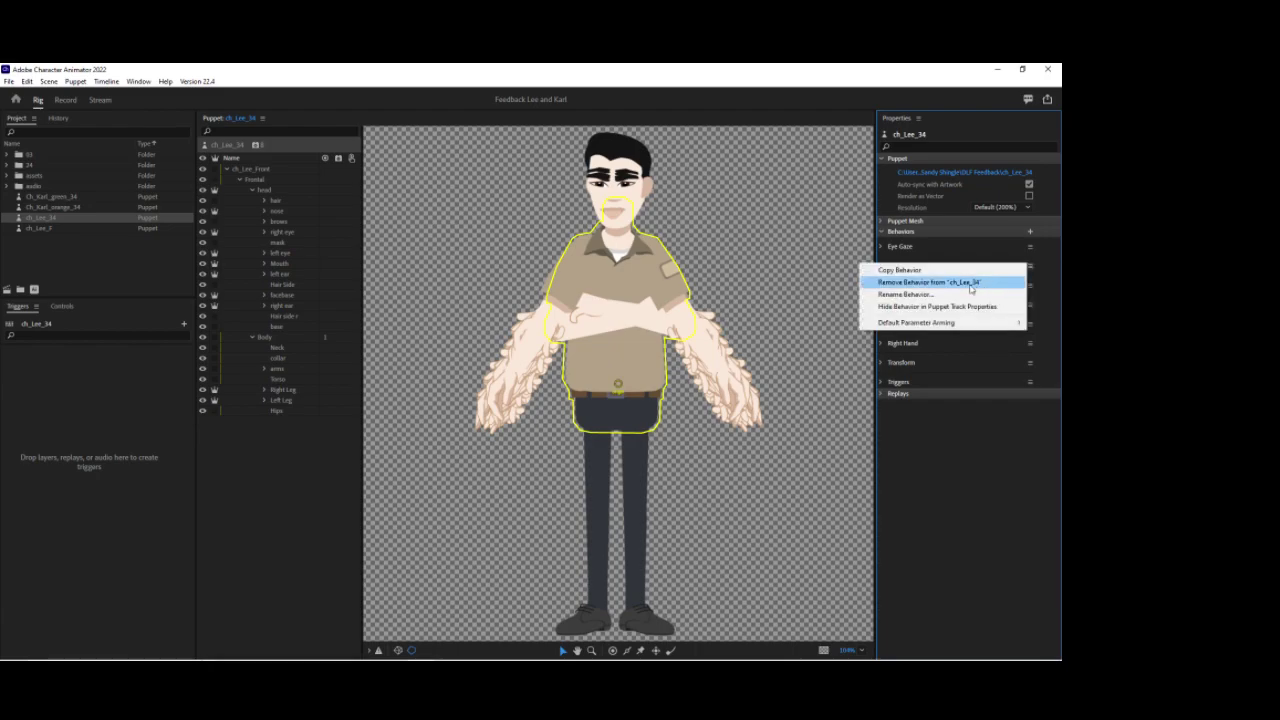
pyautogui.click(962, 284)
pyautogui.write('farso')
pyautogui.press('Return')
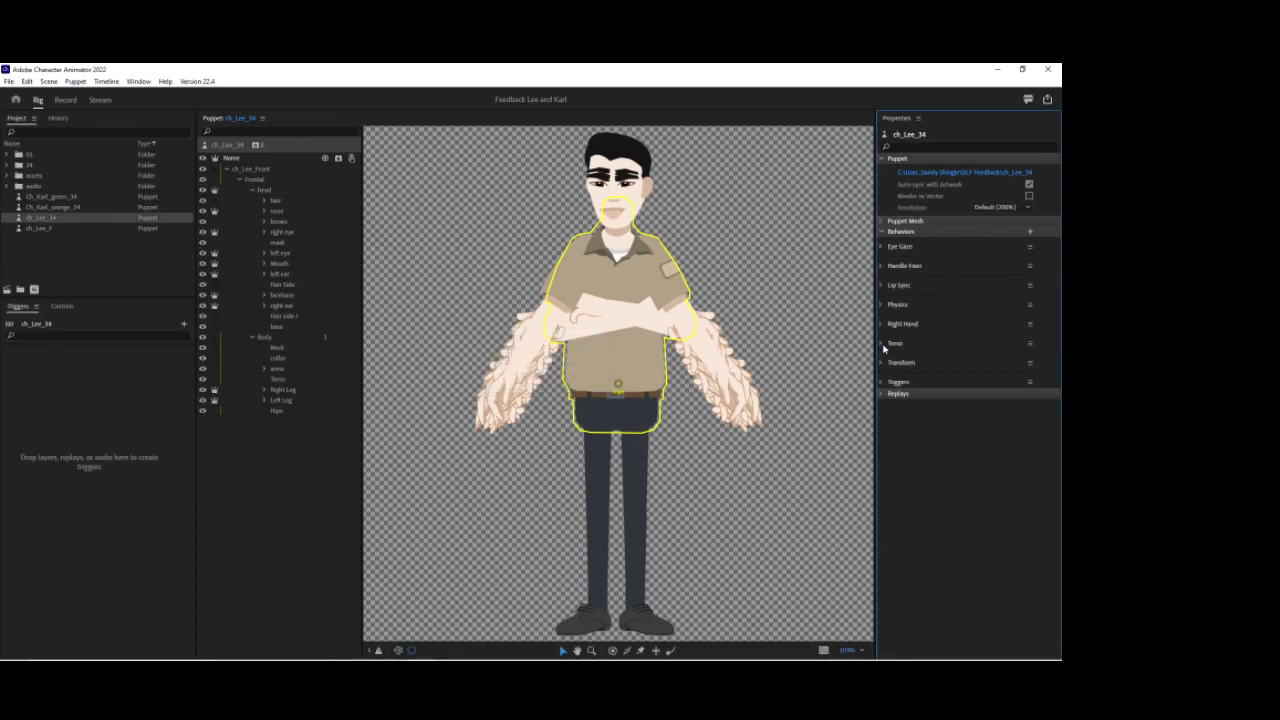
# Set the Torso behavior's Head Position Strength and Head Scale Strength to 0%.
pyautogui.click(882, 345)
pyautogui.click(1014, 391)
pyautogui.write('0')
pyautogui.press('Return')
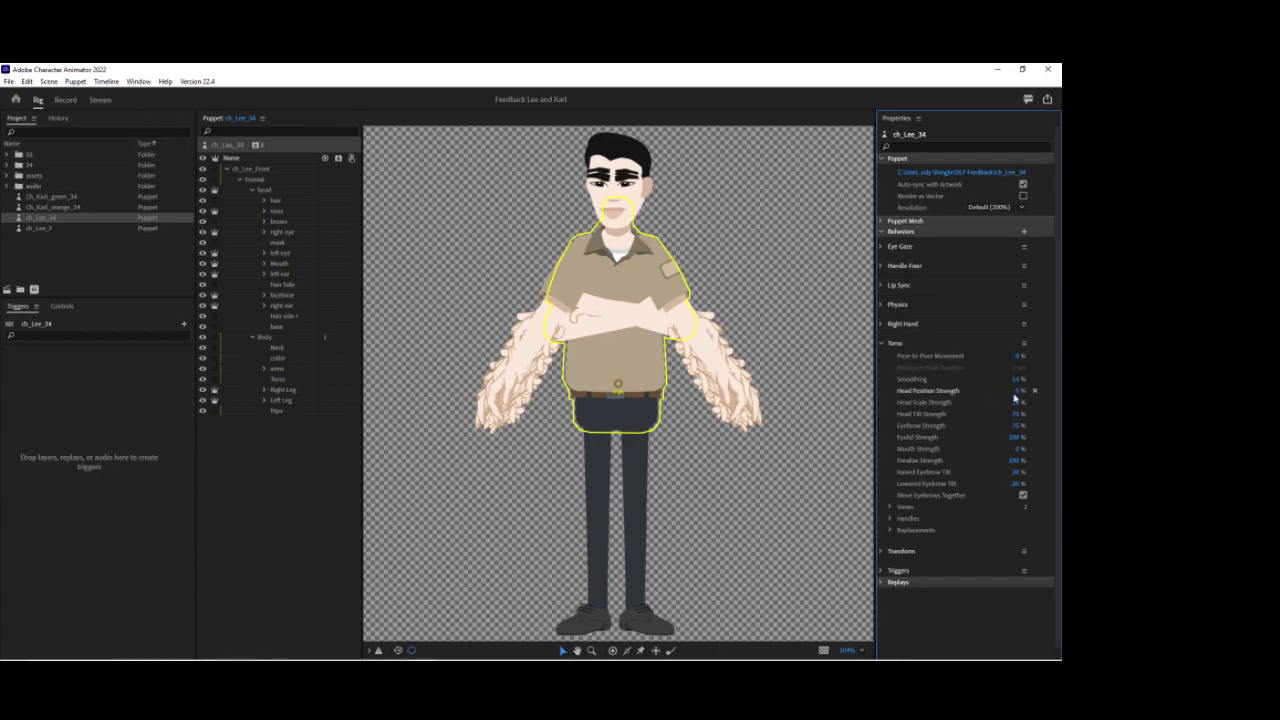
pyautogui.click(1018, 401)
pyautogui.write('0')
pyautogui.press('Return')
# Tag the Frontal layer as Head and add a Face behavior to the head layer.
pyautogui.click(261, 179)
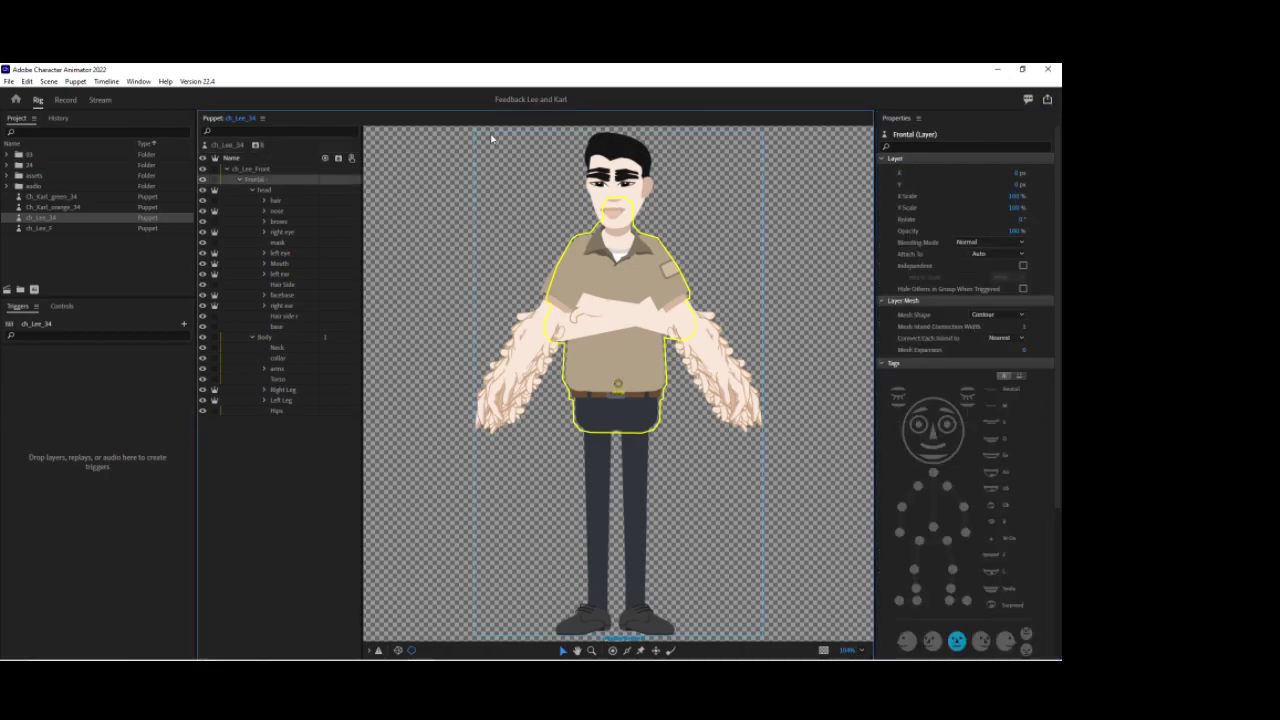
pyautogui.click(956, 459)
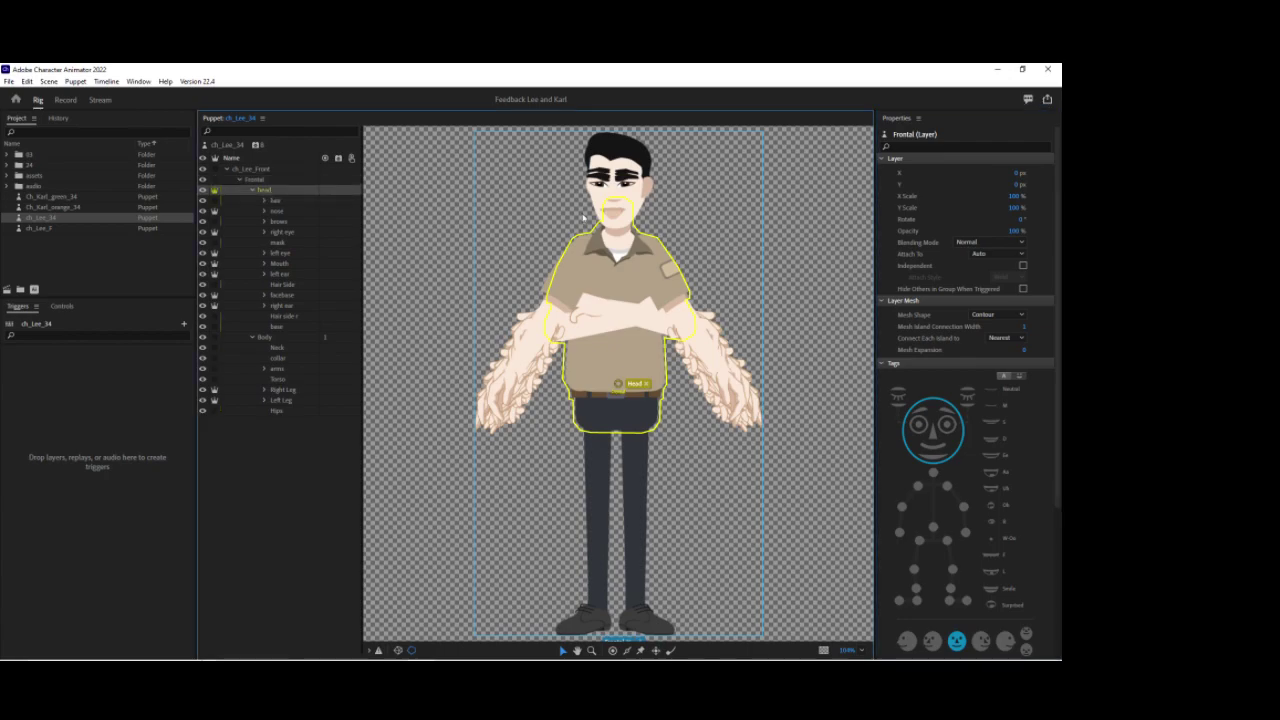
pyautogui.click(266, 191)
pyautogui.click(338, 193)
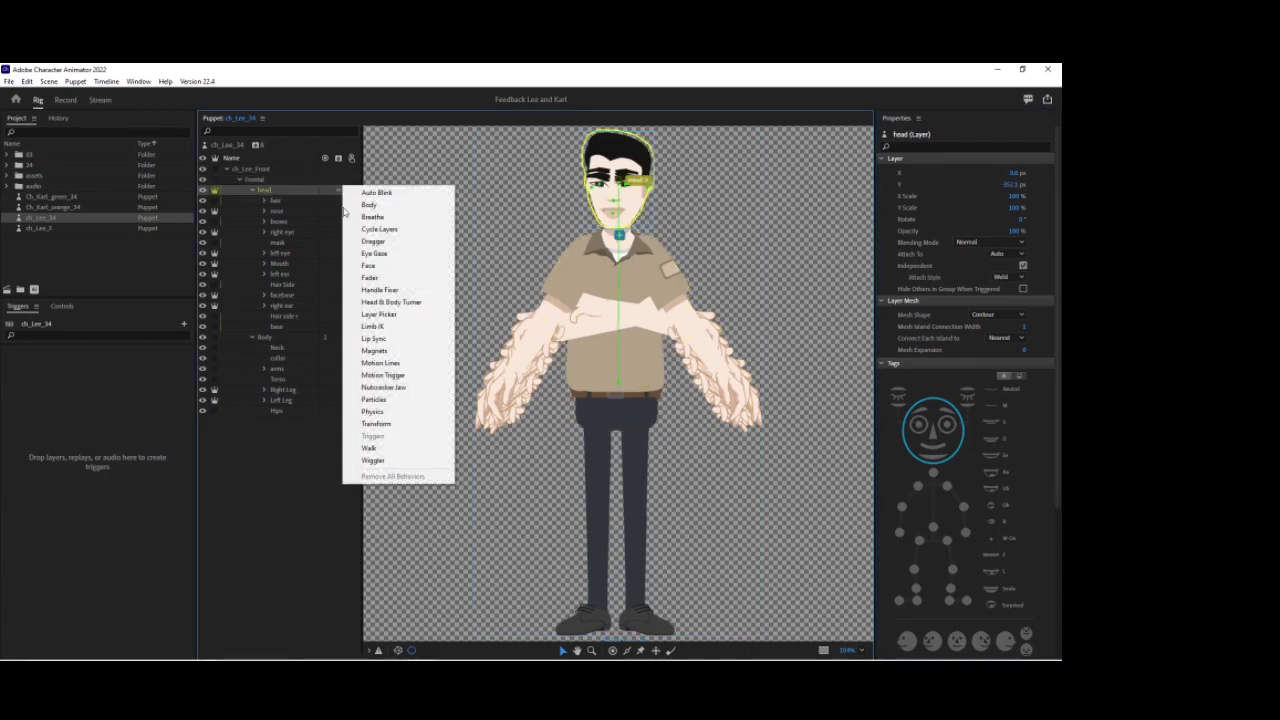
pyautogui.click(368, 265)
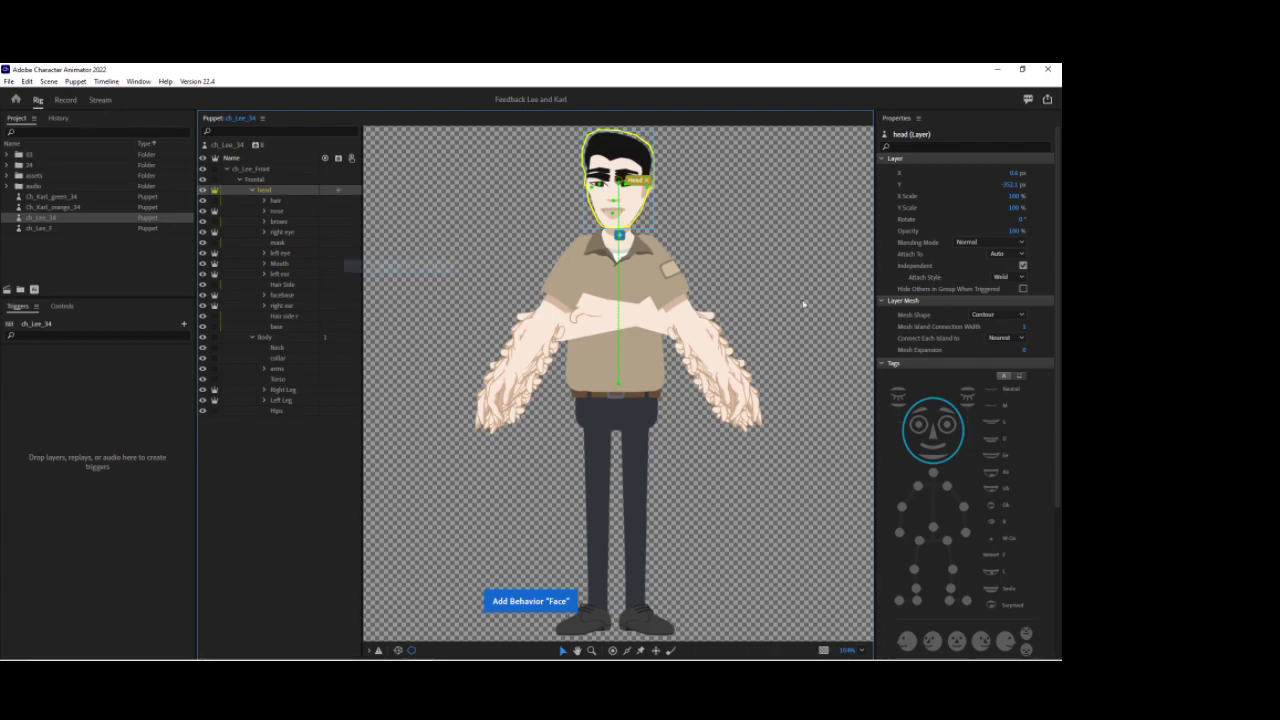
# Set Head Position Strength and Head Scale Strength to 0% in the head layer's Face behavior, and move its Head handle down to the neck.
pyautogui.scroll(-8, 957, 437)
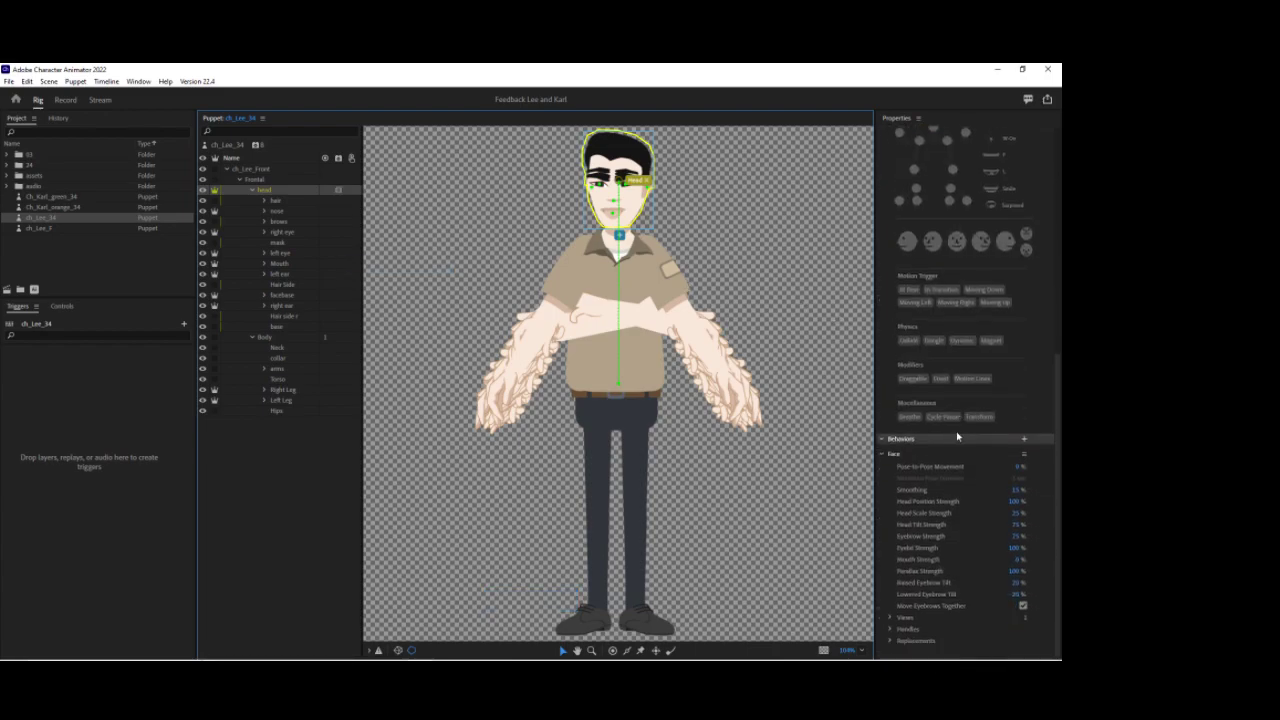
pyautogui.click(1014, 501)
pyautogui.write('0')
pyautogui.press('Return')
pyautogui.click(1016, 517)
pyautogui.write('0')
pyautogui.press('Return')
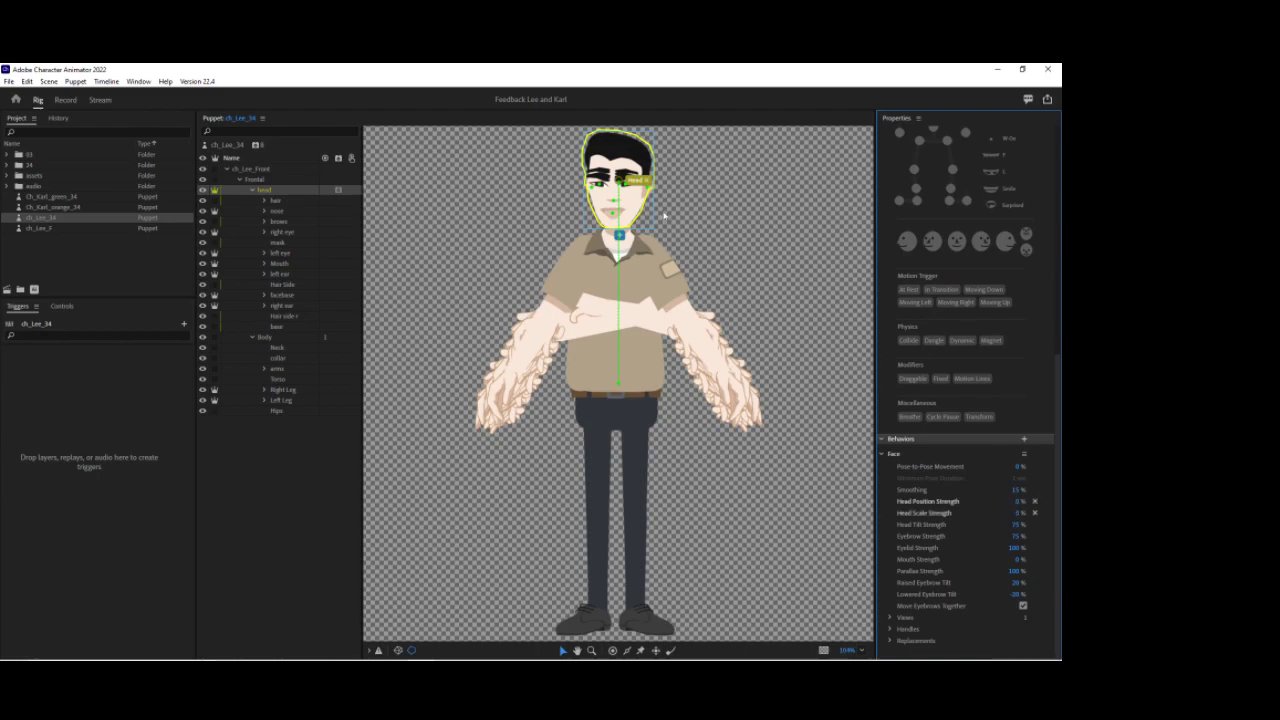
pyautogui.moveTo(619, 187); pyautogui.dragTo(619, 225)
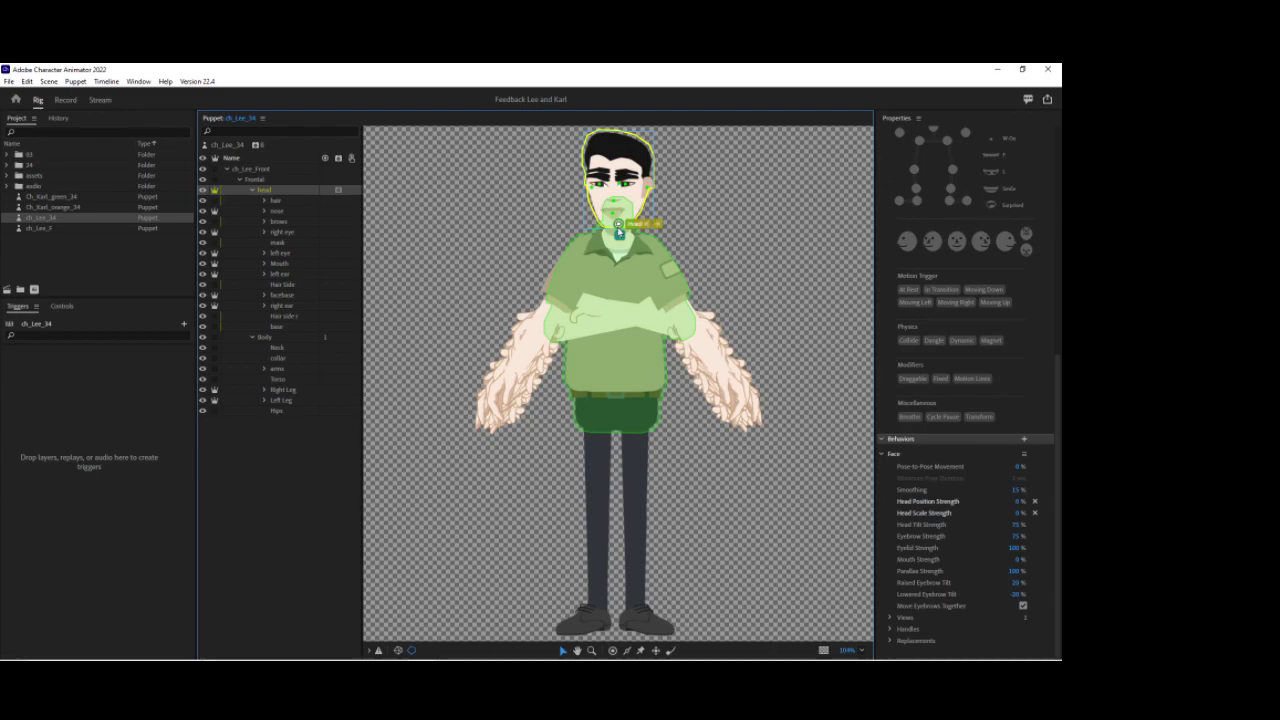
# Add a new Dragger behavior to the ch_Lee_34 puppet and rename it sLeft Hand.
pyautogui.click(238, 146)
pyautogui.click(255, 145)
pyautogui.click(285, 194)
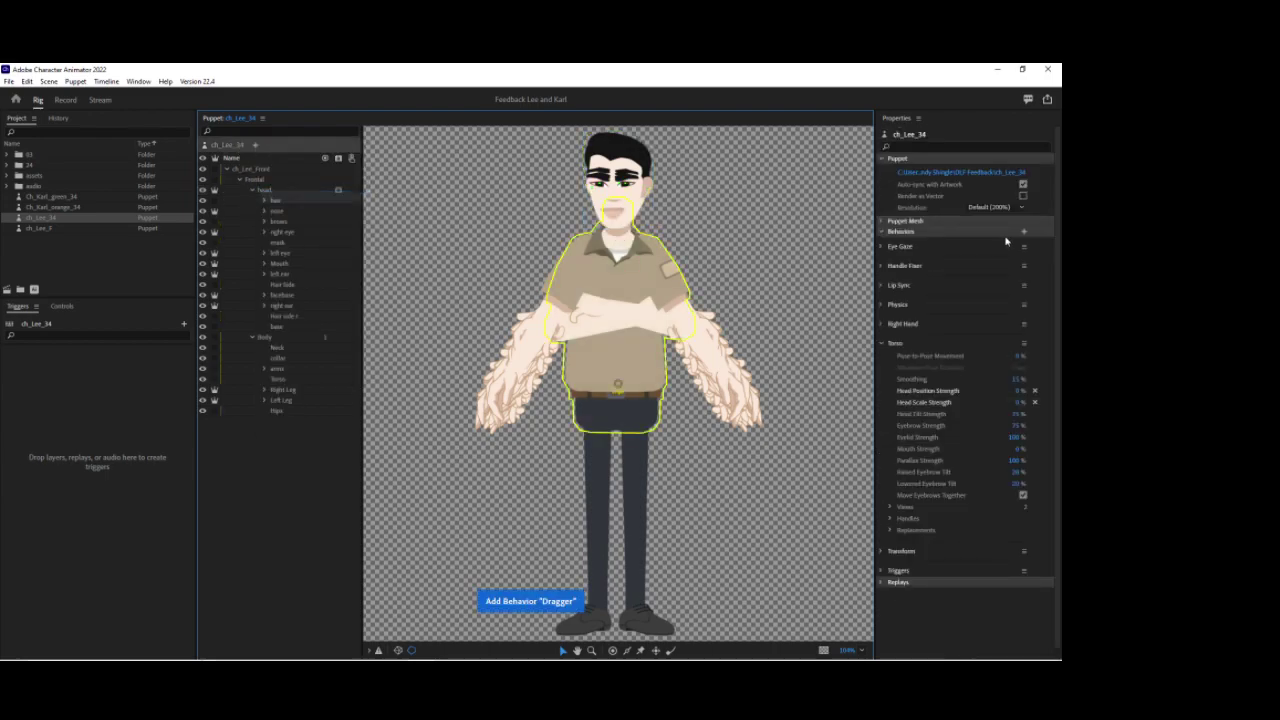
pyautogui.click(1024, 247)
pyautogui.click(956, 275)
pyautogui.write('sLeft Hand')
pyautogui.press('Return')
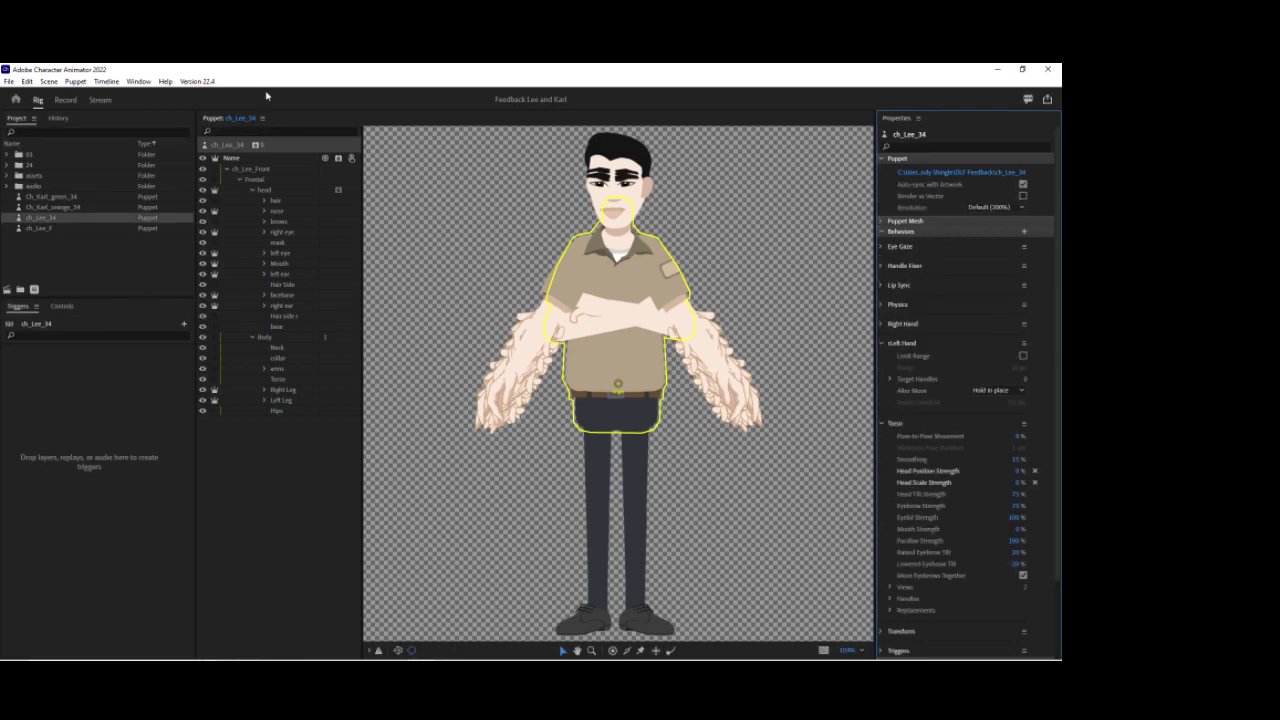
# Add the Limb IK and Auto Blink behaviors to the ch_Lee_34 puppet.
pyautogui.click(256, 146)
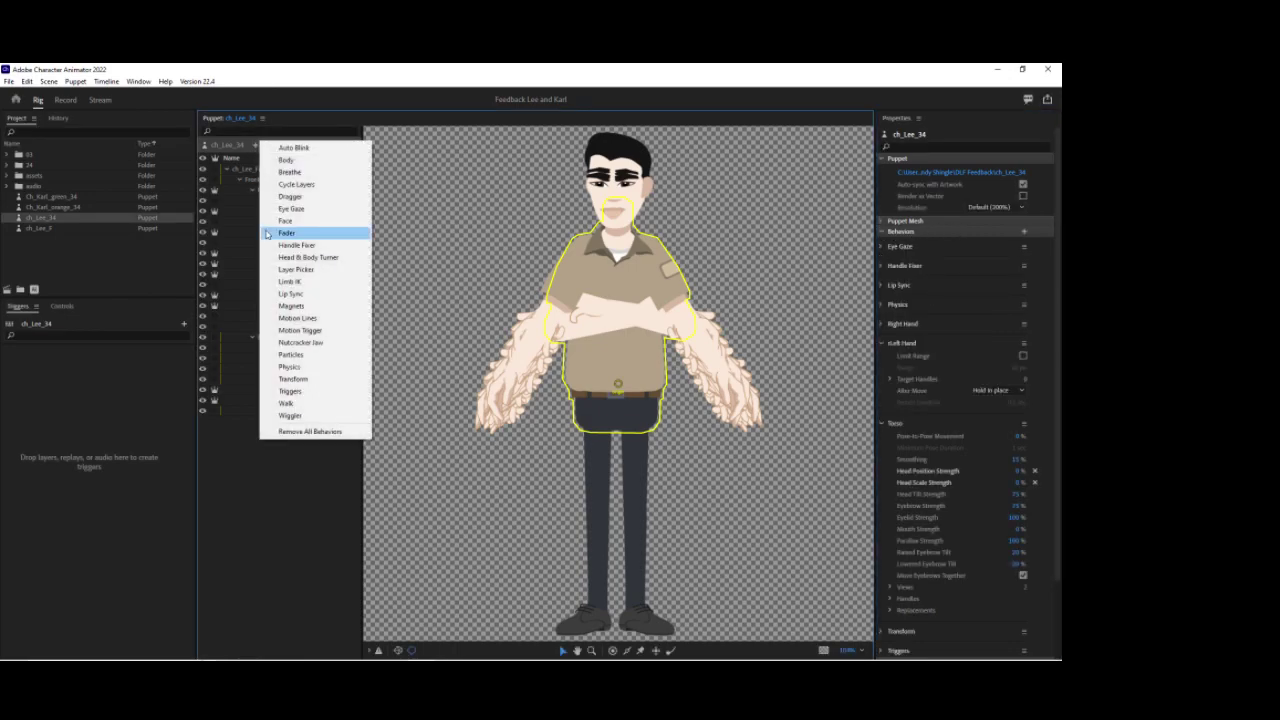
pyautogui.click(290, 281)
pyautogui.click(257, 146)
pyautogui.click(295, 148)
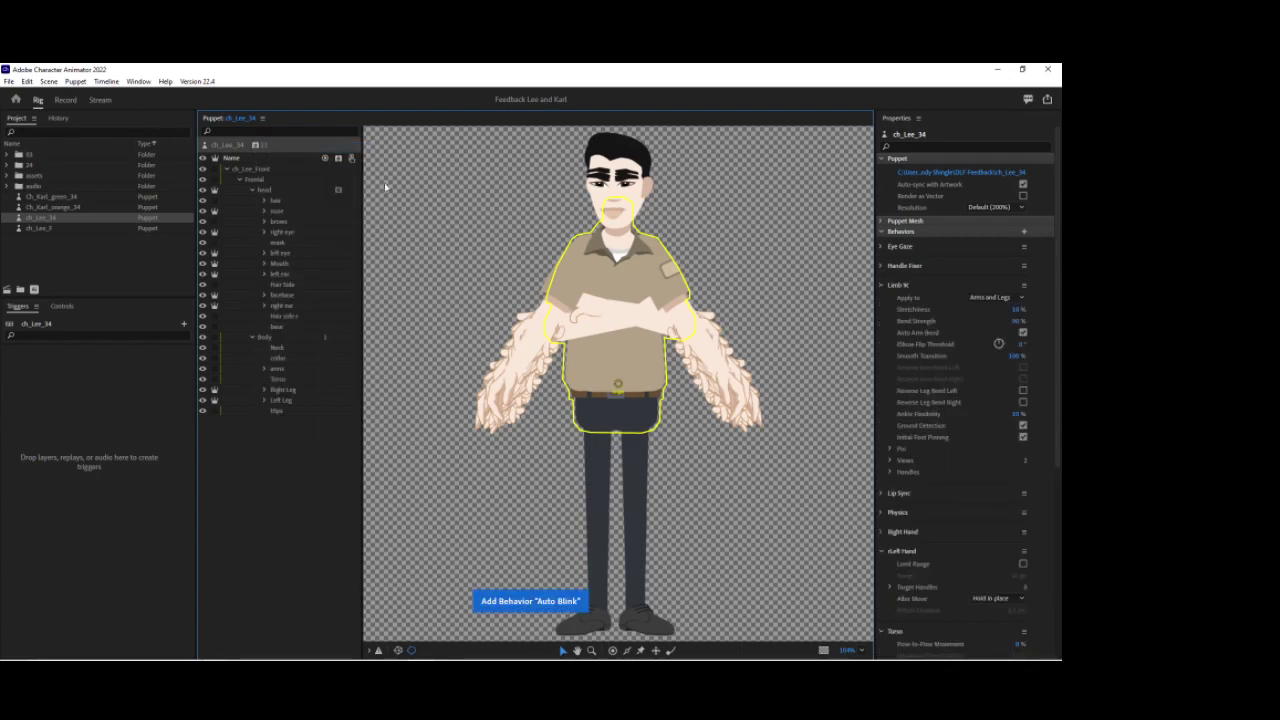
pyautogui.click(253, 190)
pyautogui.click(253, 201)
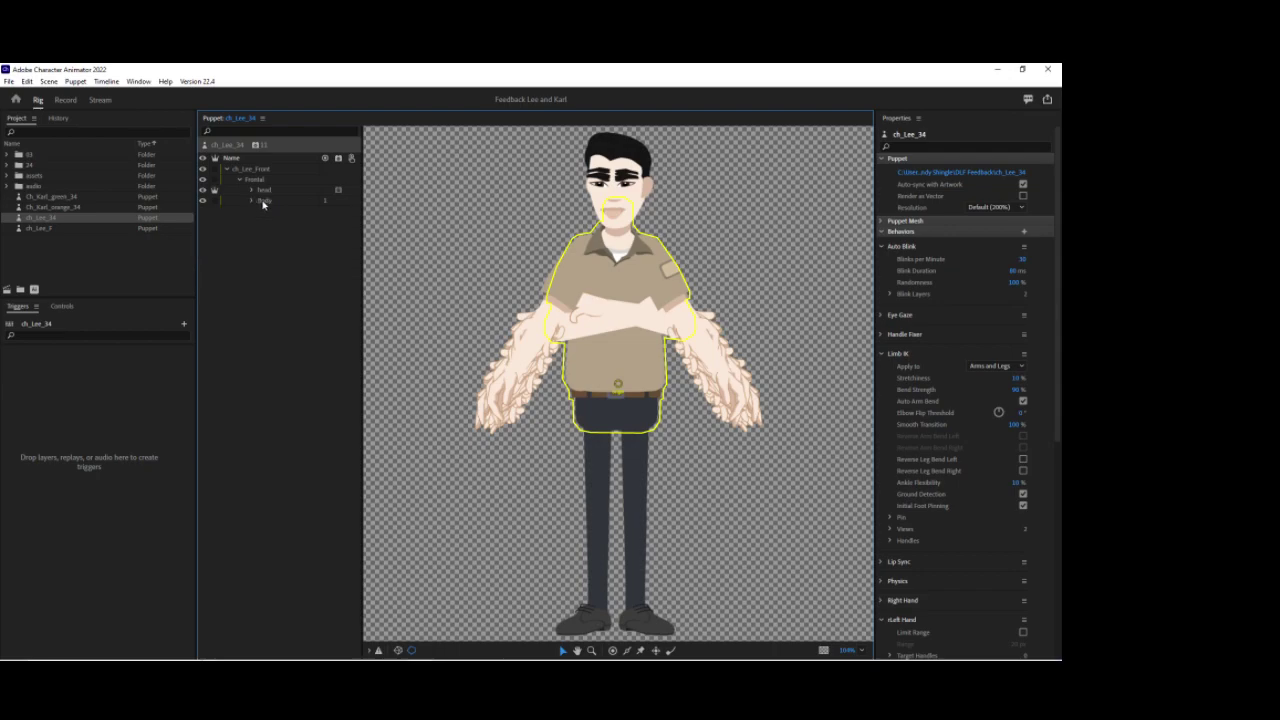
pyautogui.click(265, 202)
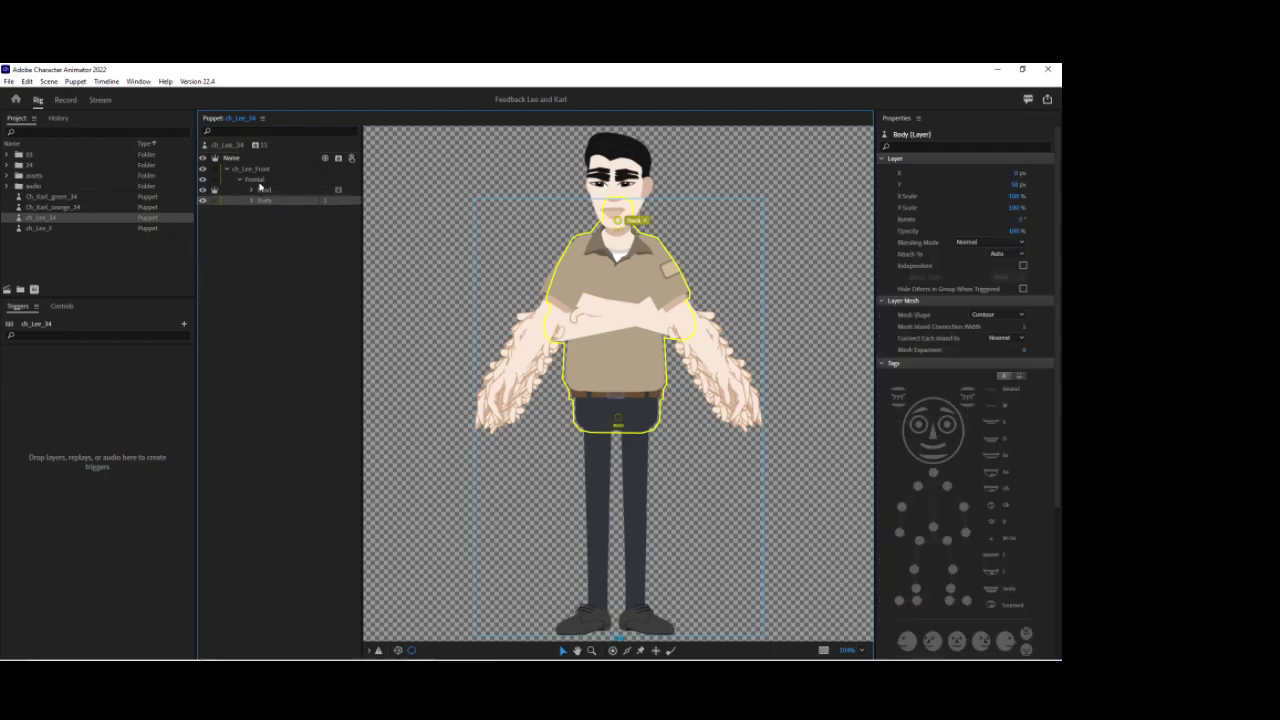
pyautogui.click(257, 171)
pyautogui.click(260, 181)
pyautogui.click(260, 182)
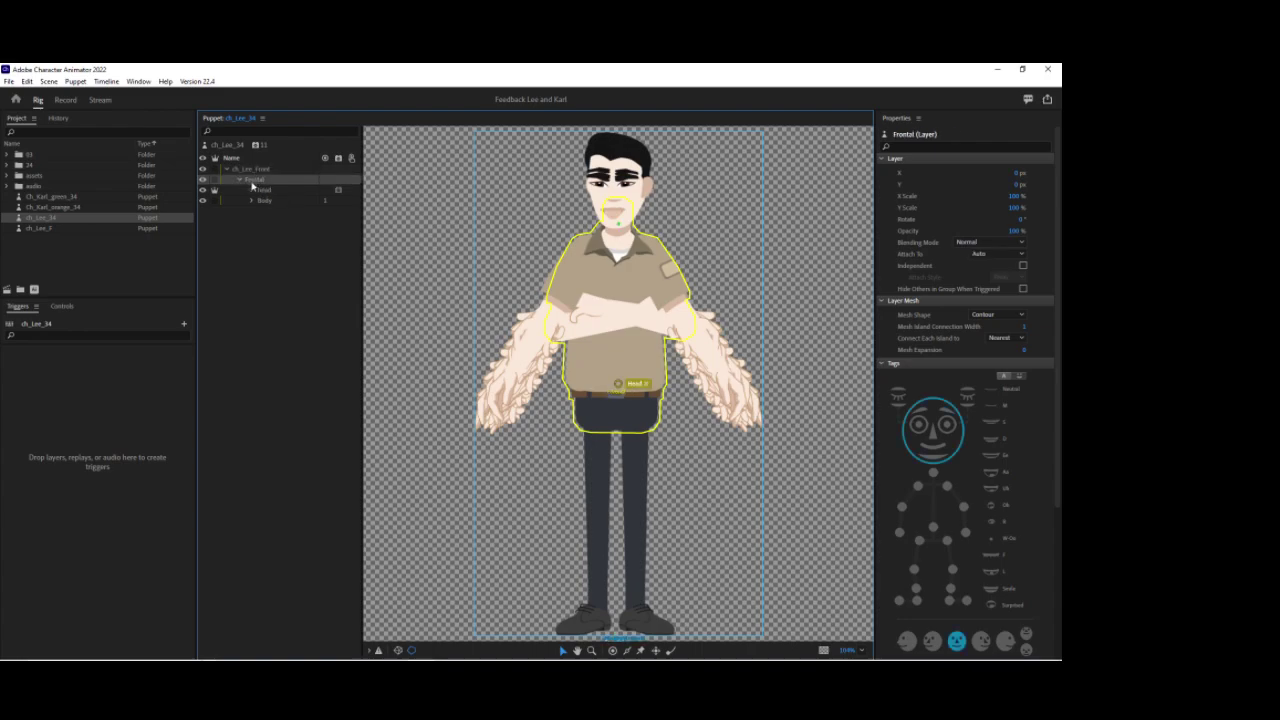
# Create a swap set from the head's brows layer and set its surprised trigger to latch.
pyautogui.click(252, 190)
pyautogui.click(263, 190)
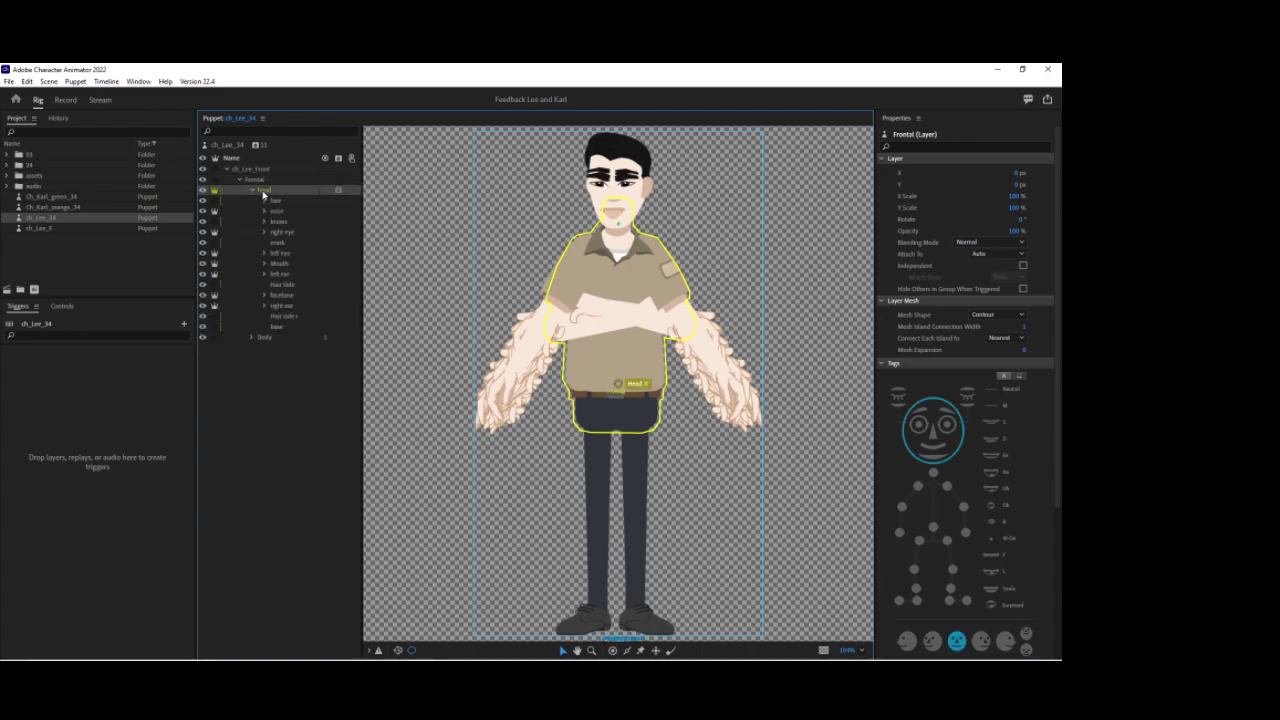
pyautogui.click(280, 222)
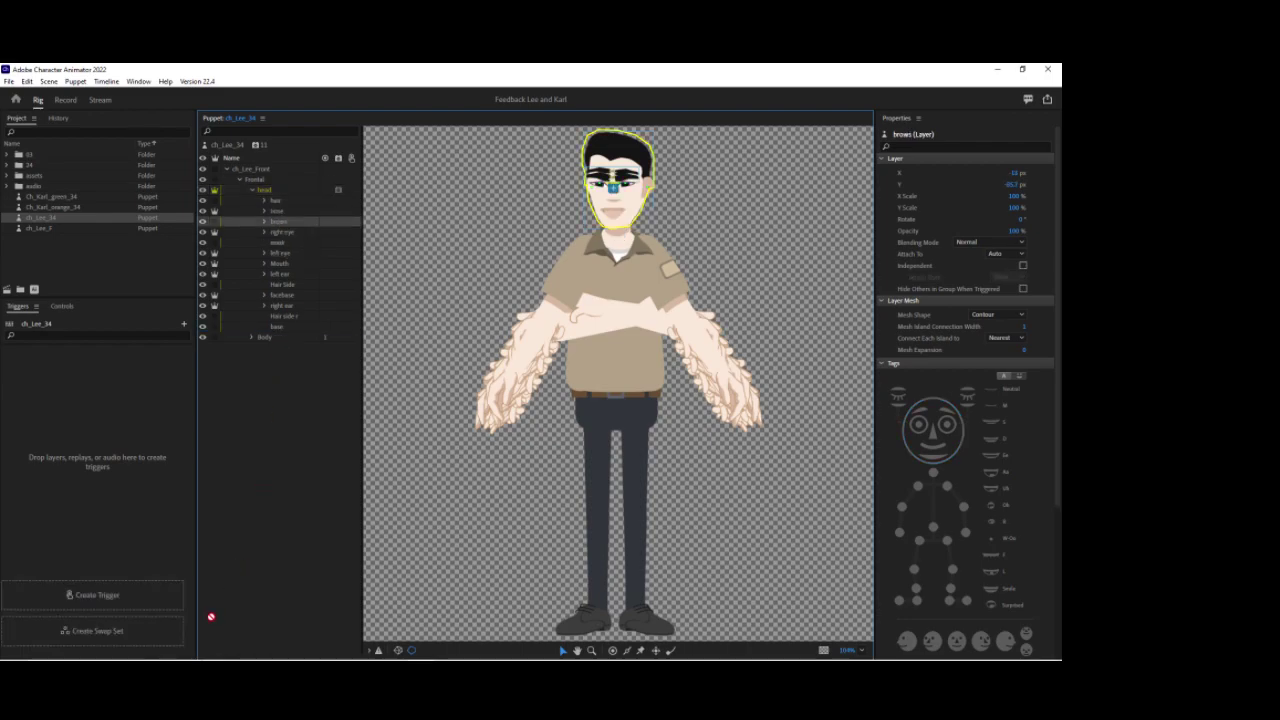
pyautogui.click(166, 634)
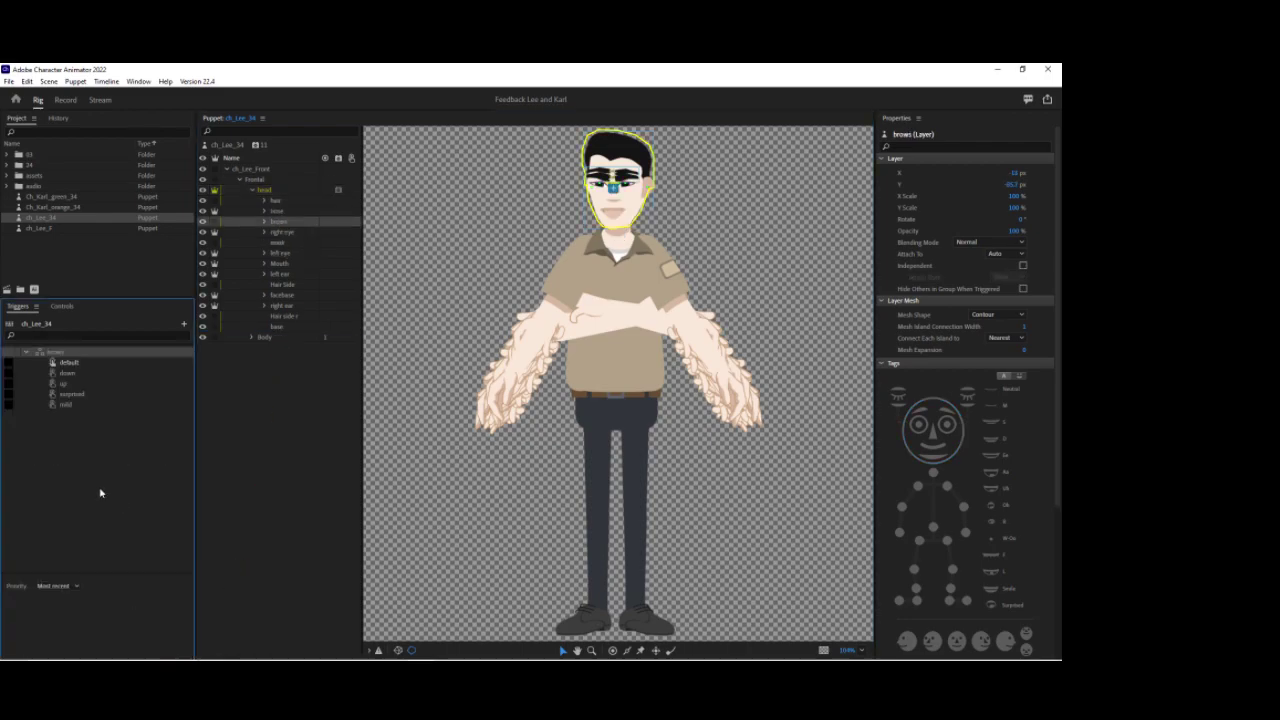
pyautogui.click(9, 395)
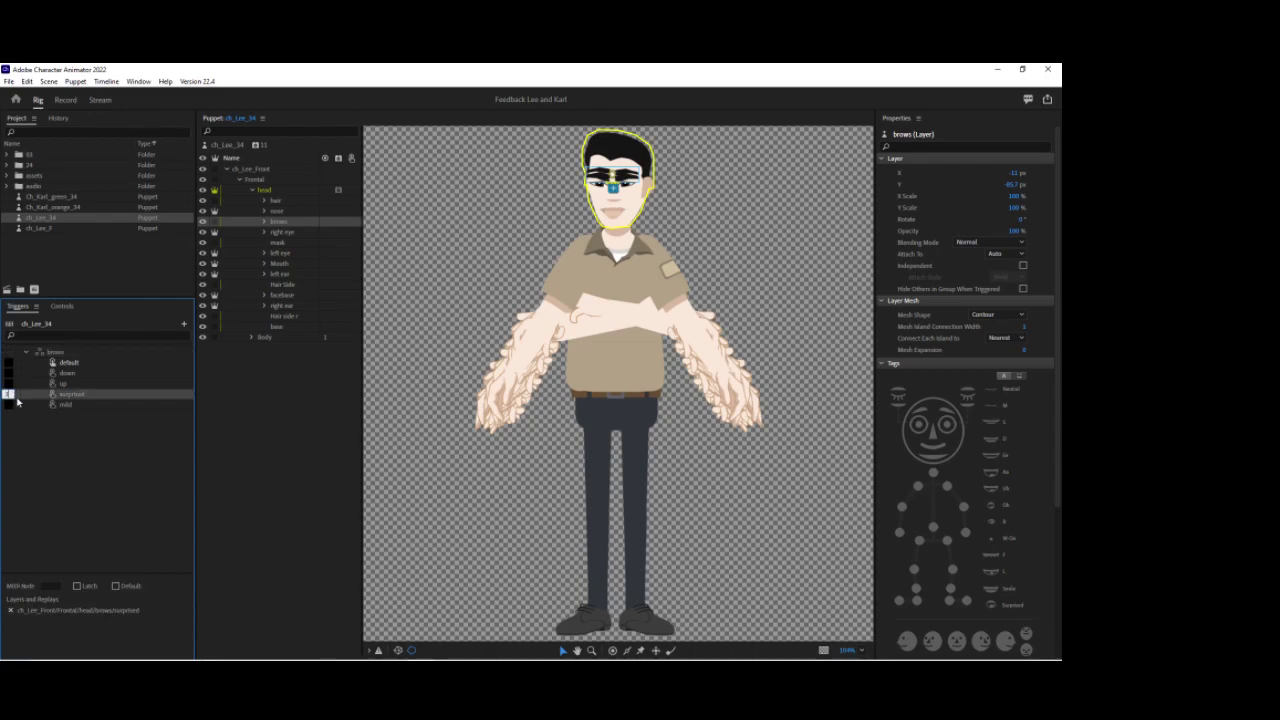
pyautogui.click(90, 586)
# Add a Cycle Layers behavior to both the left eyebrow and right eyebrow layers of the surprised brows.
pyautogui.click(265, 221)
pyautogui.click(277, 264)
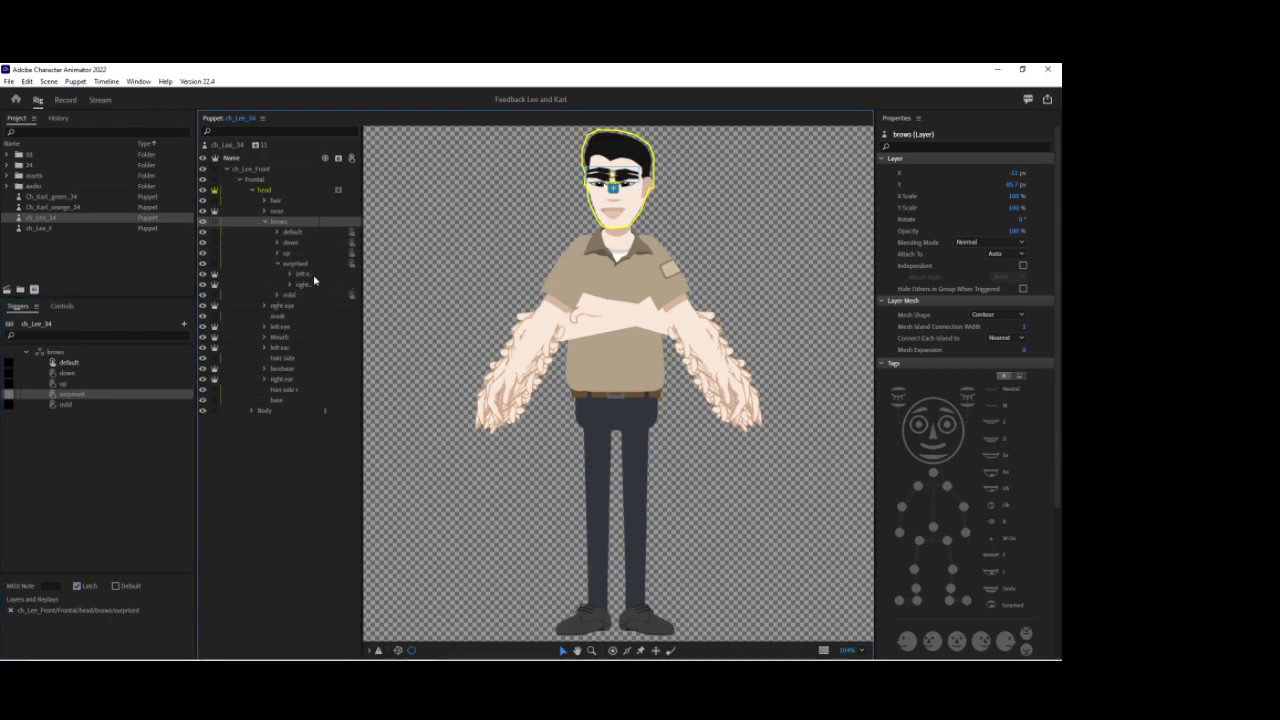
pyautogui.moveTo(359, 277); pyautogui.dragTo(386, 277)
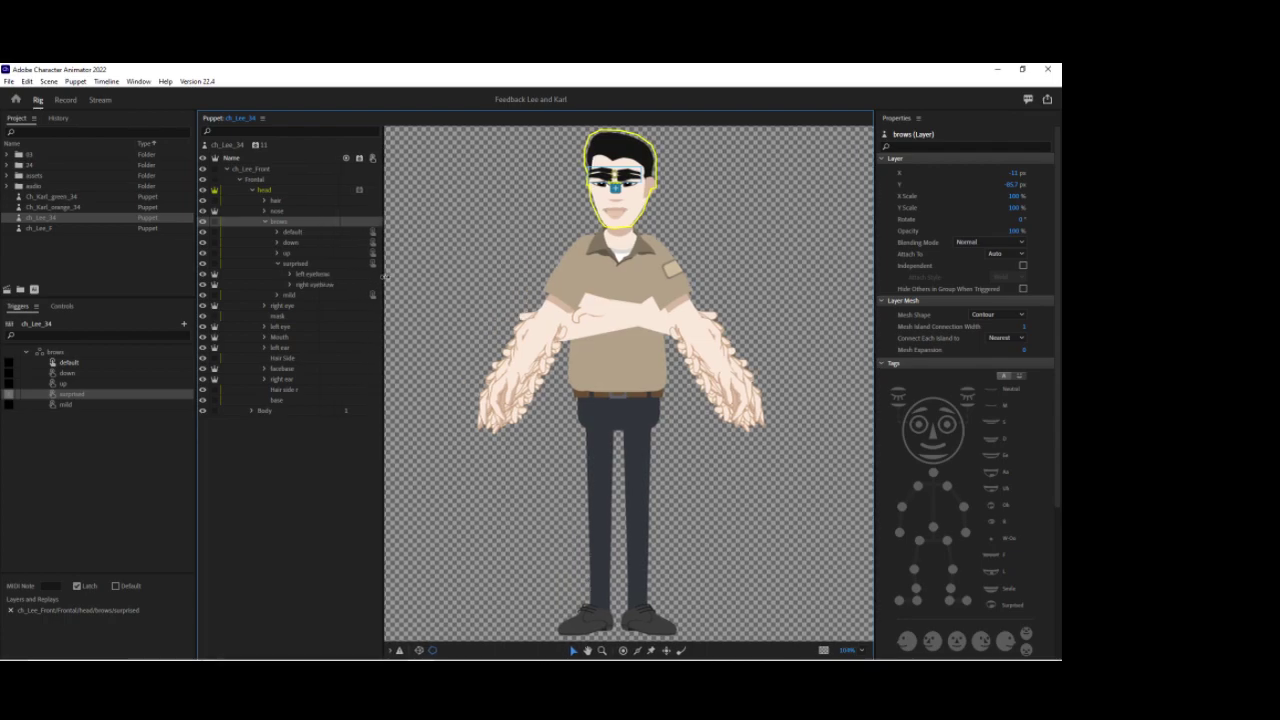
pyautogui.click(289, 274)
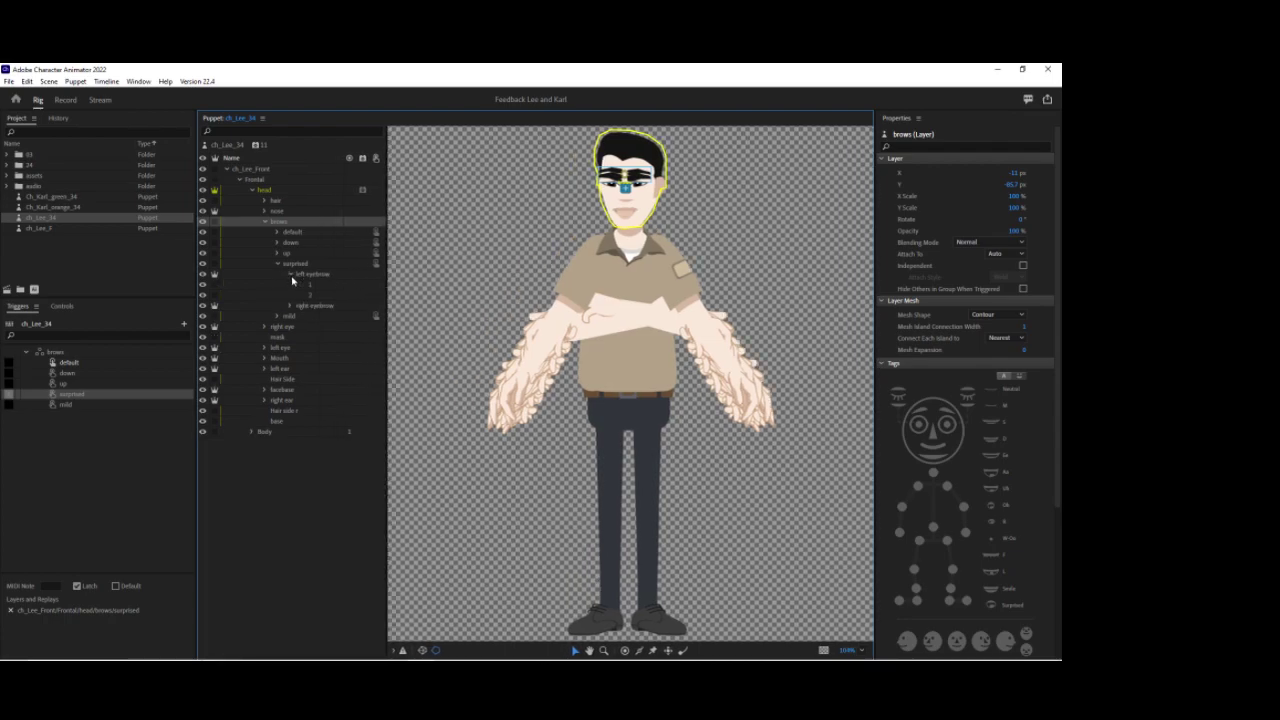
pyautogui.click(290, 274)
pyautogui.click(308, 285)
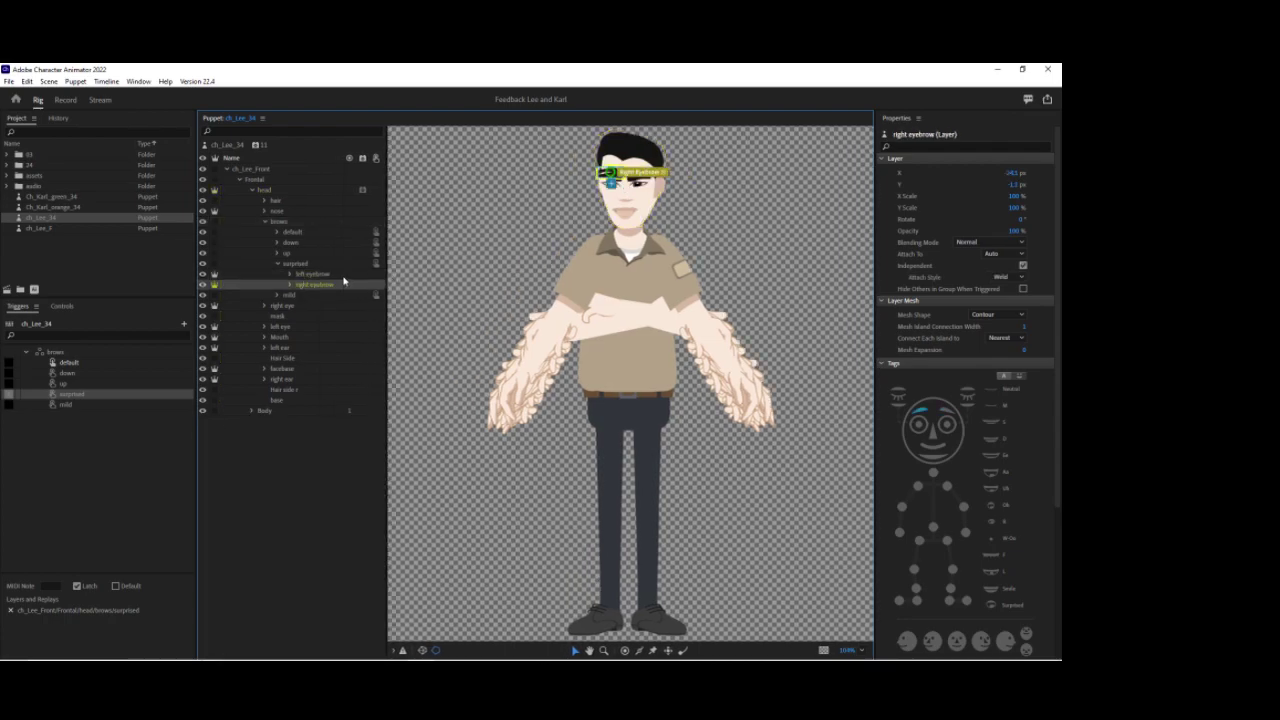
pyautogui.keyDown('ctrl'); pyautogui.click(333, 275); pyautogui.keyUp('ctrl')
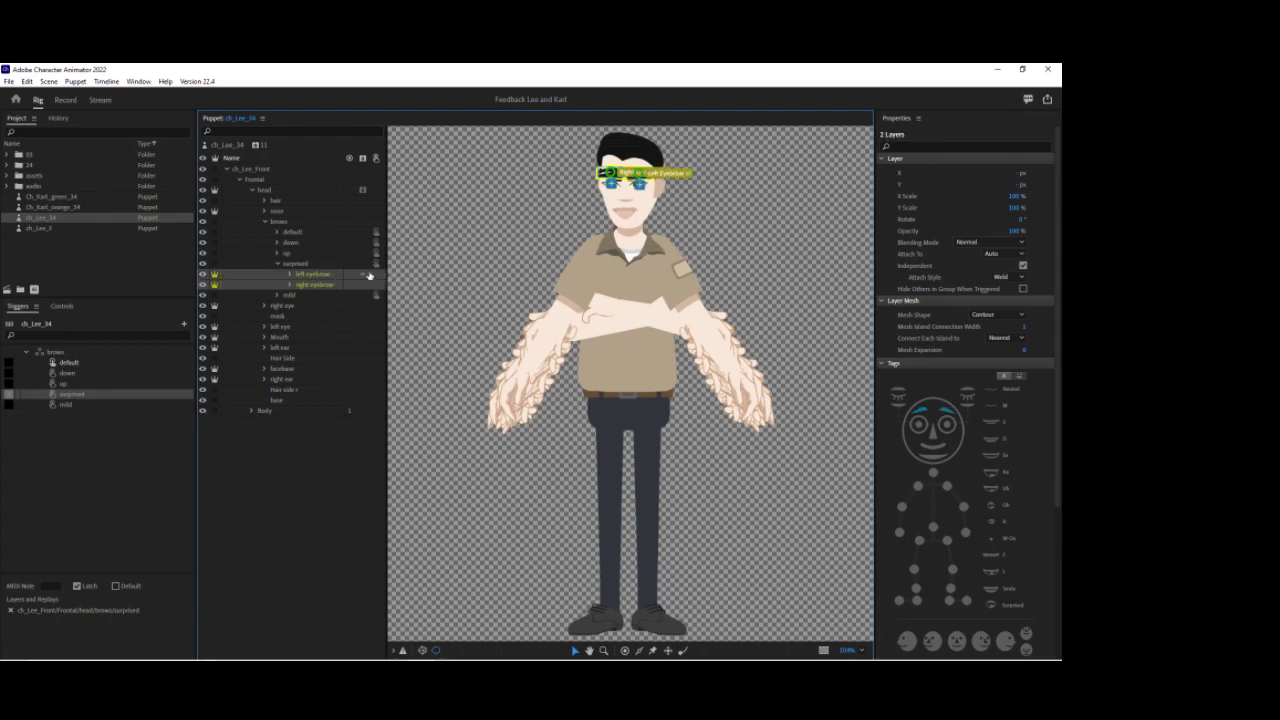
pyautogui.click(363, 278)
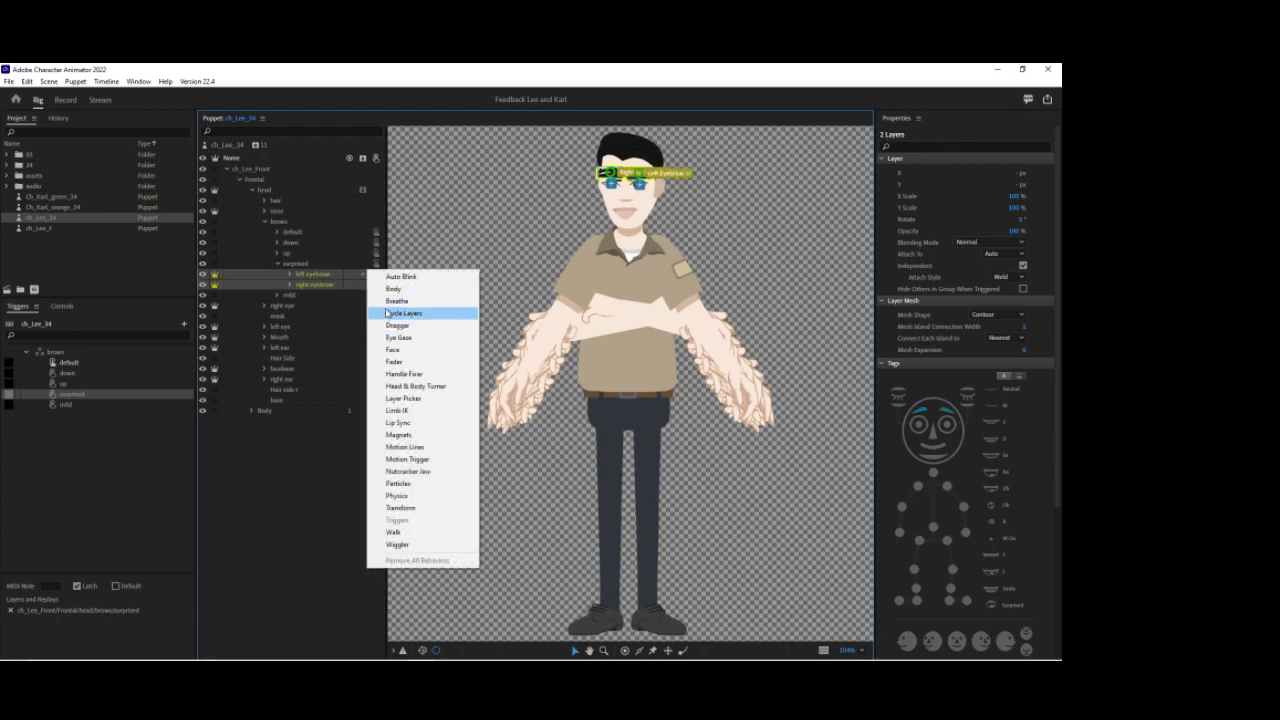
pyautogui.click(404, 313)
# Set the eyebrows' Cycle Layers behavior to advance every 2 frames and enable Forward and Reverse.
pyautogui.scroll(-5, 1005, 410)
pyautogui.click(1001, 570)
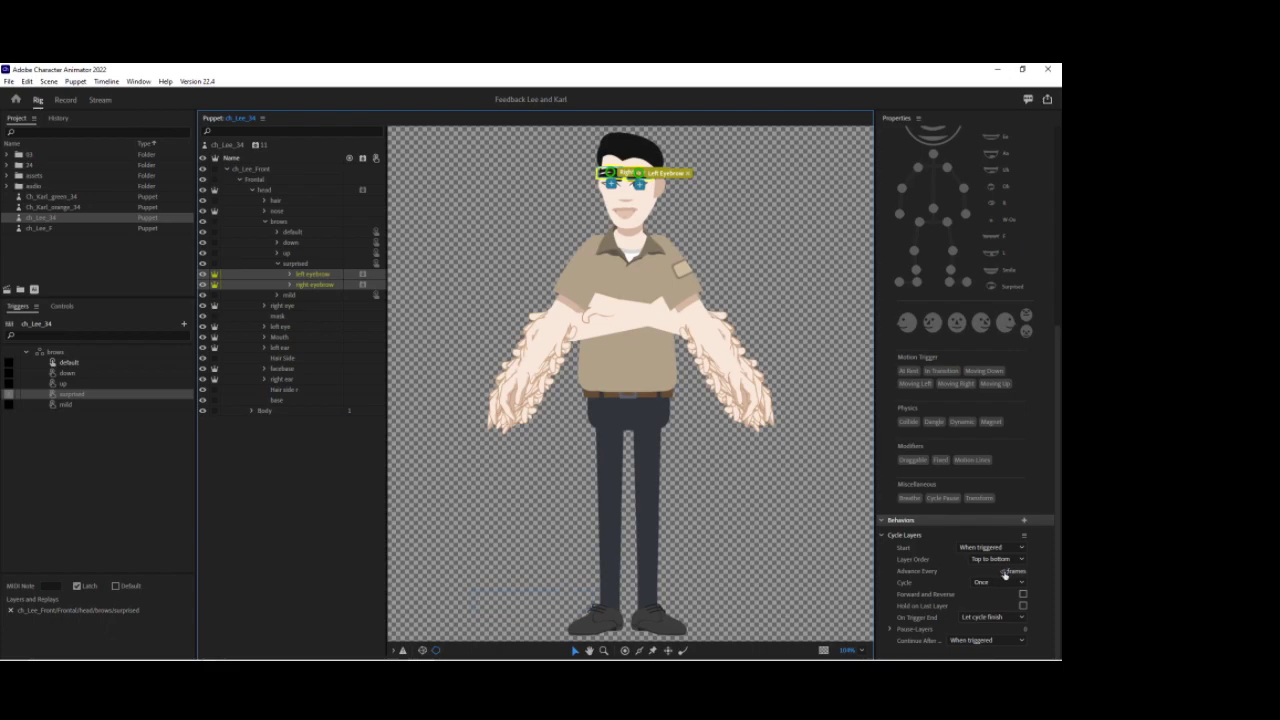
pyautogui.write('2')
pyautogui.click(1022, 594)
pyautogui.click(1022, 605)
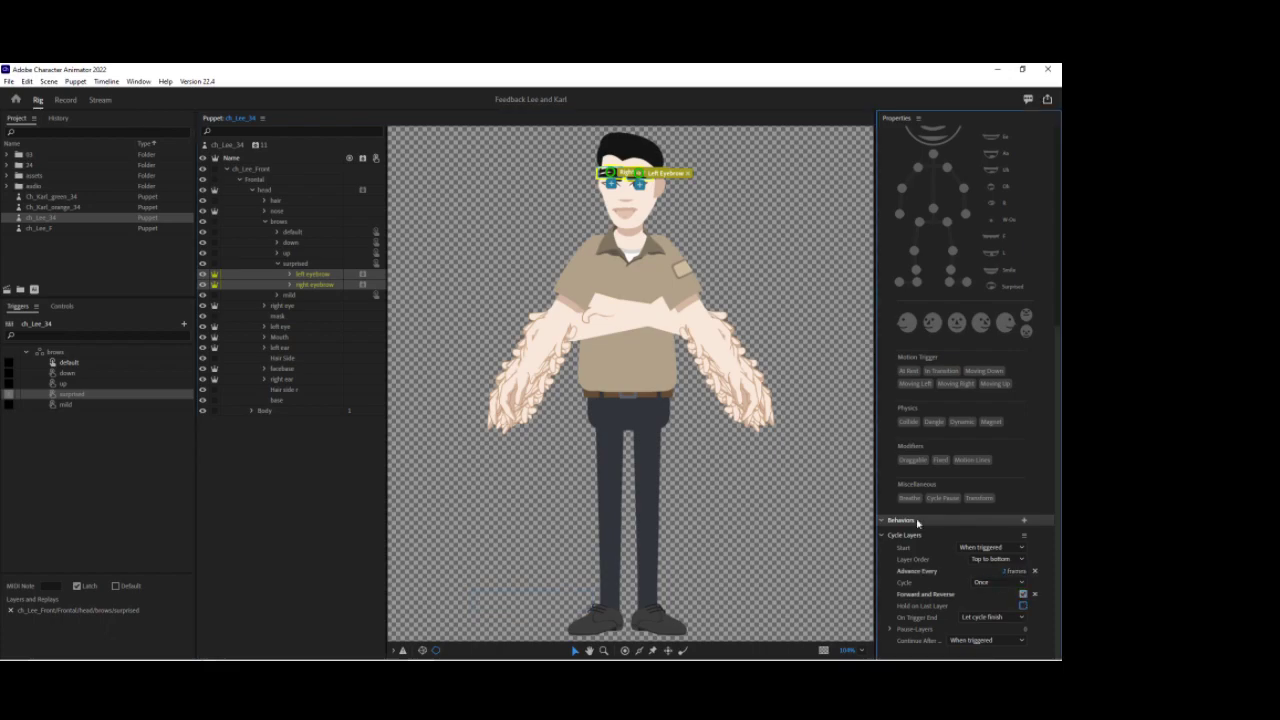
# Create a swap set from the Body's arms layer and set its folded trigger to latch.
pyautogui.click(265, 222)
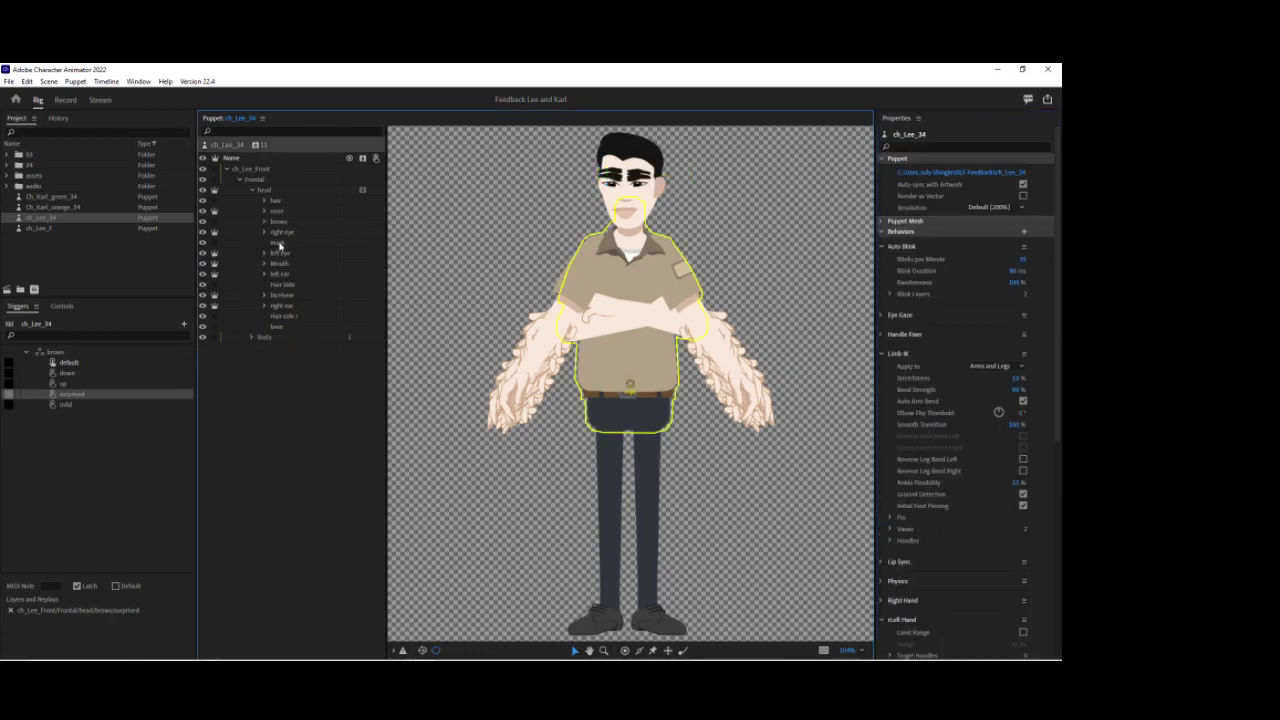
pyautogui.click(252, 189)
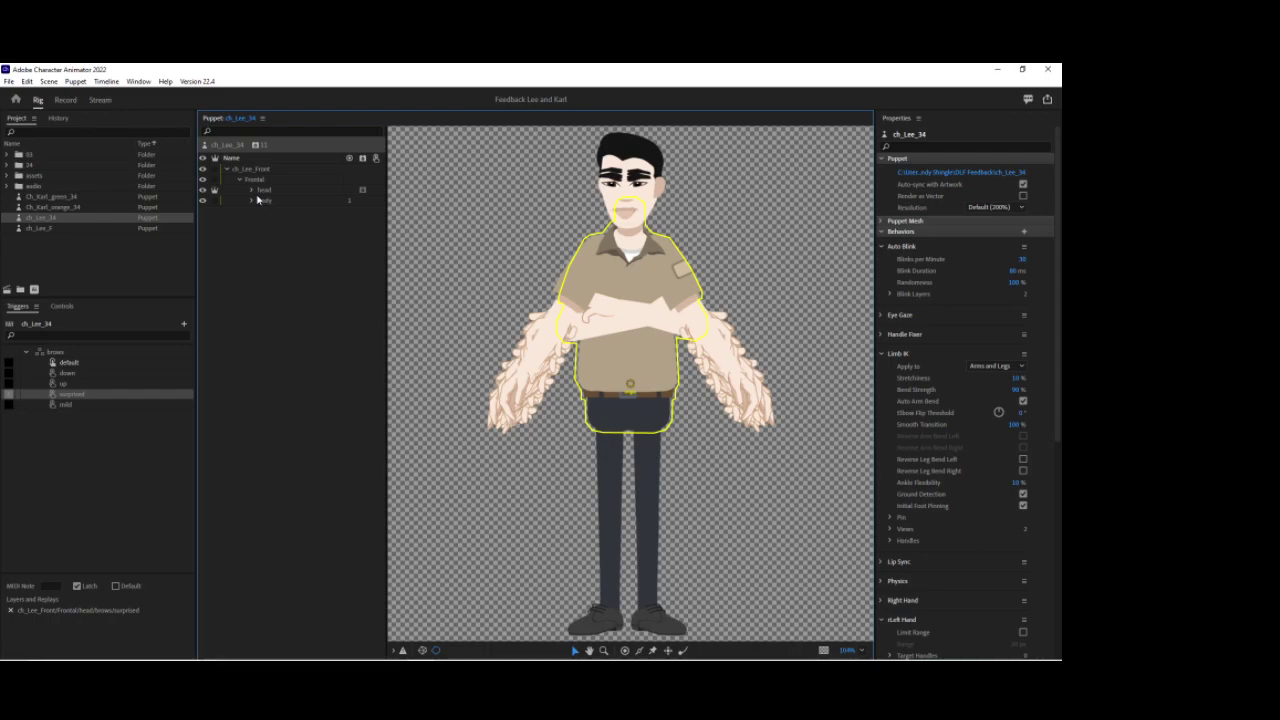
pyautogui.click(253, 202)
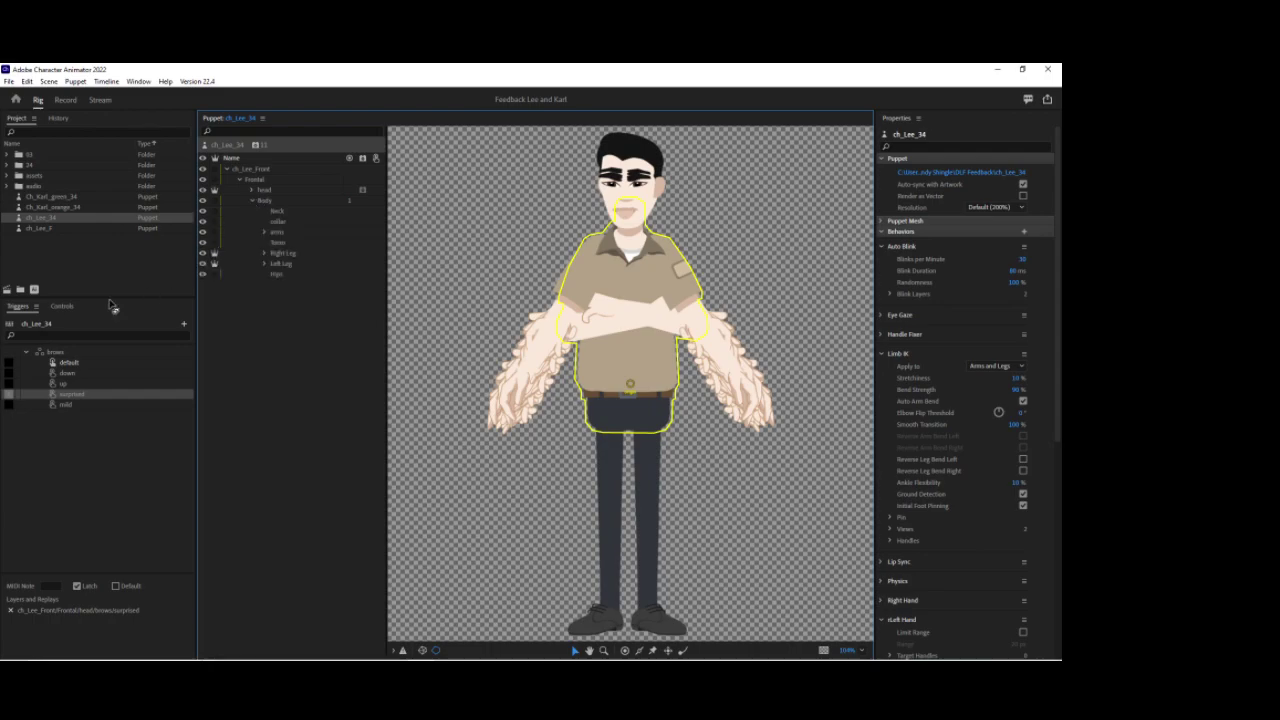
pyautogui.click(278, 232)
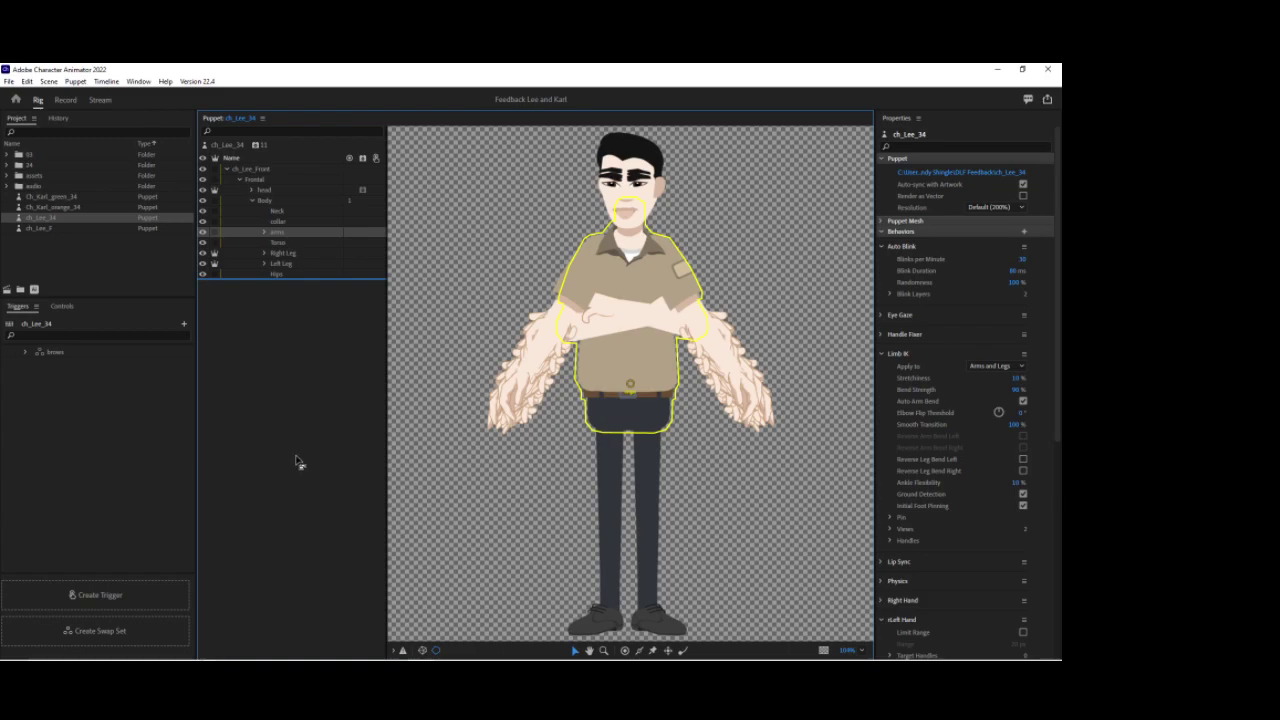
pyautogui.click(158, 630)
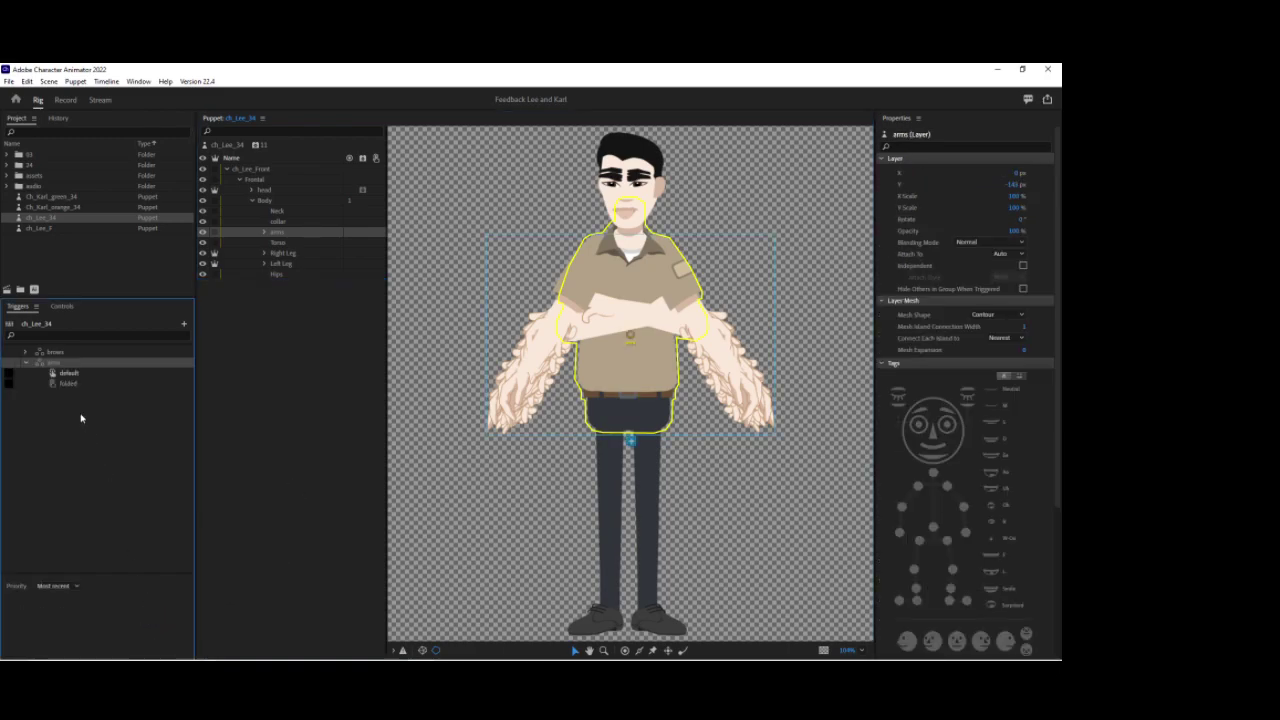
pyautogui.click(10, 385)
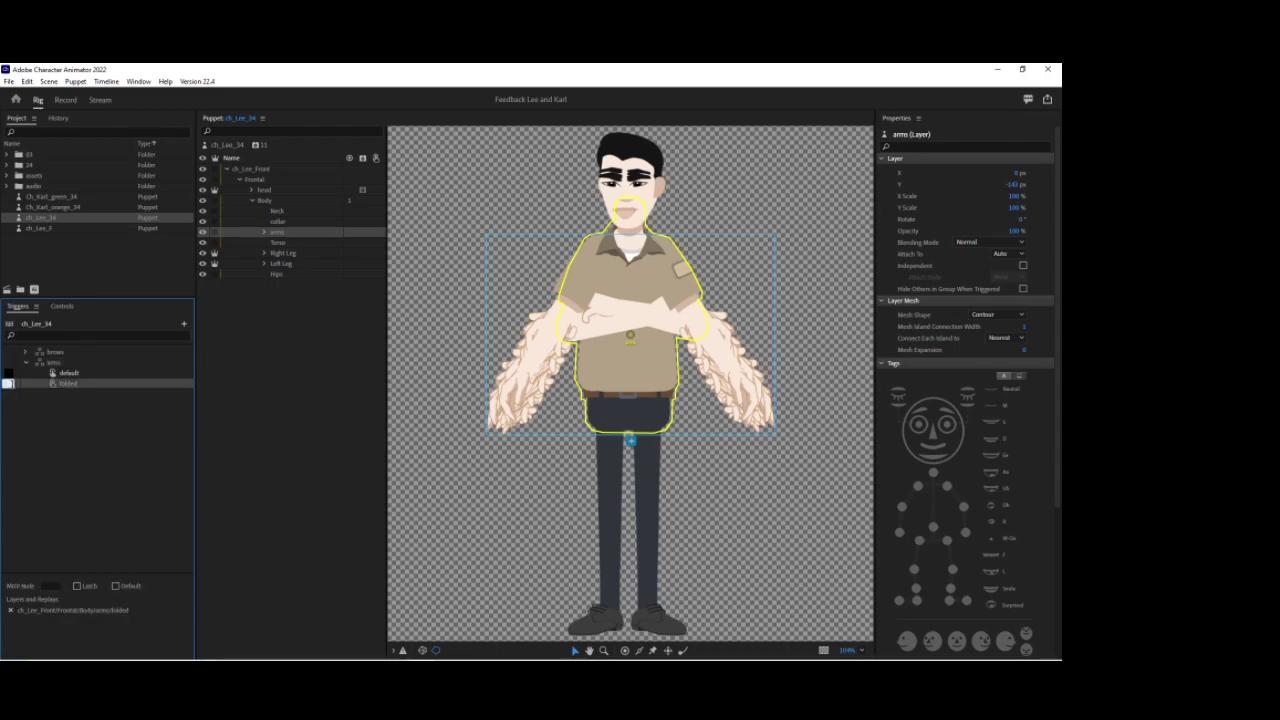
pyautogui.click(77, 586)
pyautogui.click(26, 363)
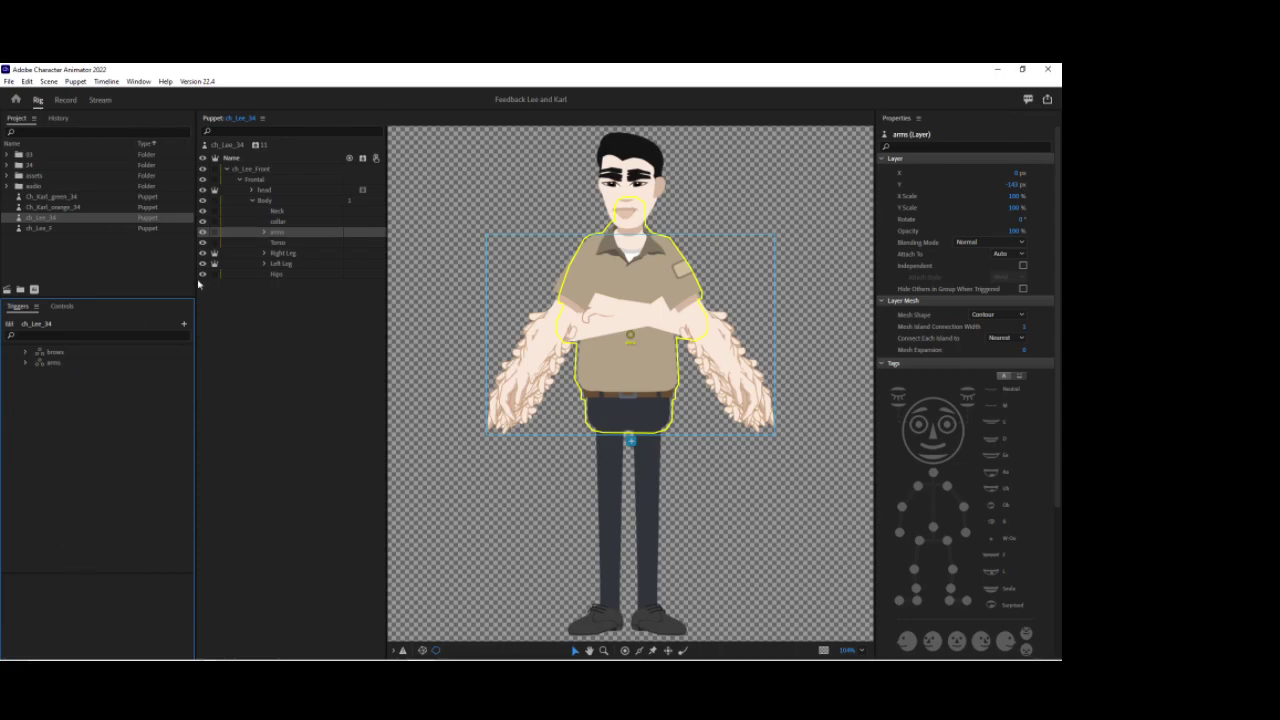
# Create a swap set from the Left Arm's left forearms layer, assigning key 1 and latch to its trigger 1.
pyautogui.click(266, 233)
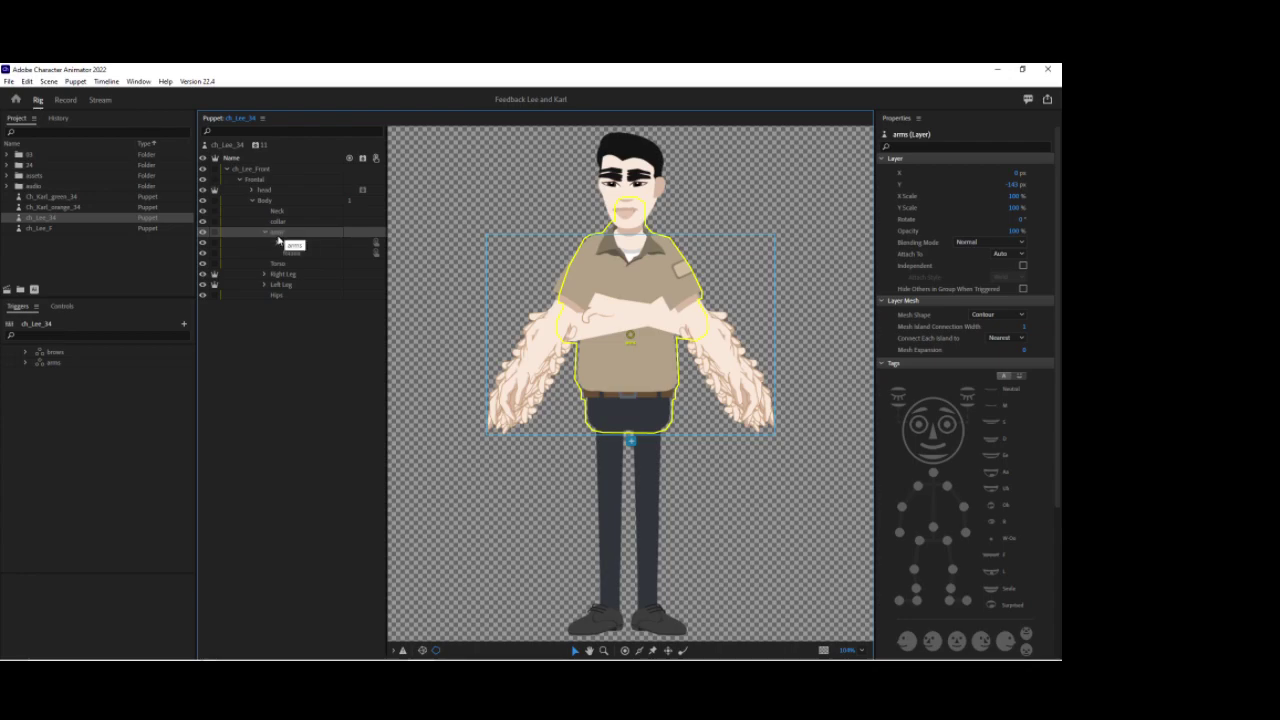
pyautogui.click(279, 243)
pyautogui.click(290, 253)
pyautogui.moveTo(387, 288); pyautogui.dragTo(462, 286)
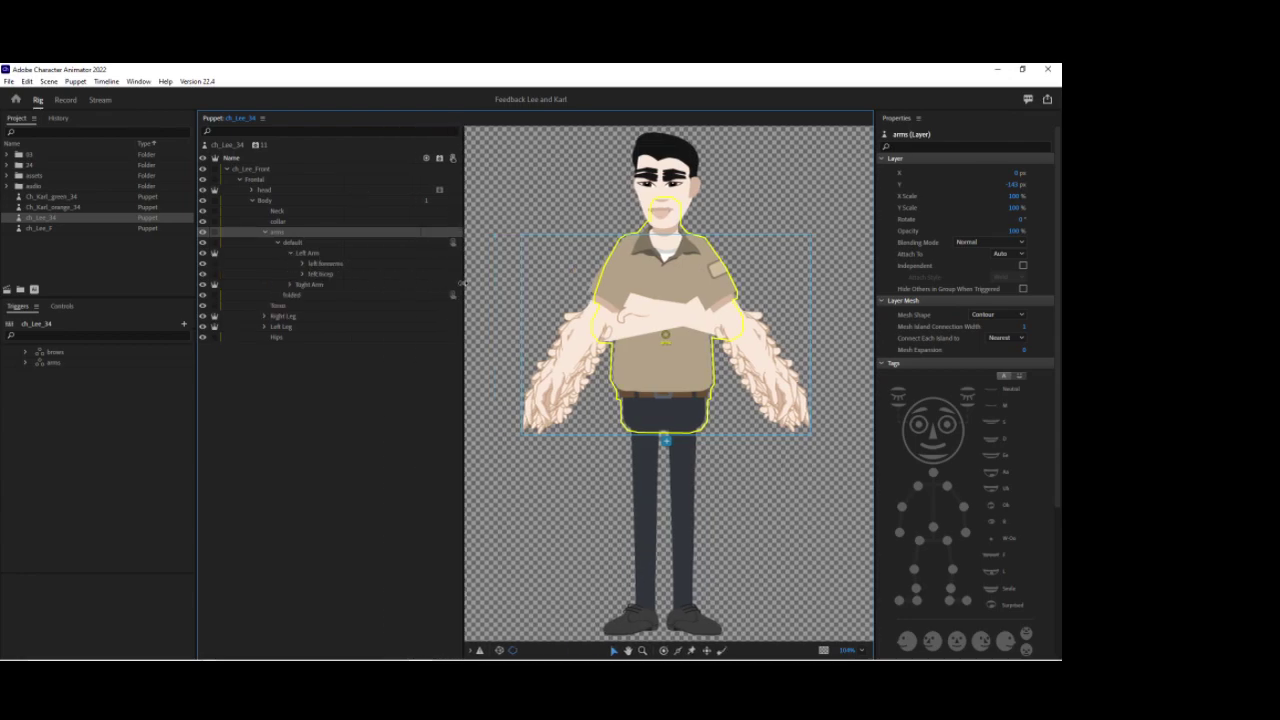
pyautogui.click(328, 265)
pyautogui.moveTo(297, 517); pyautogui.dragTo(160, 638)
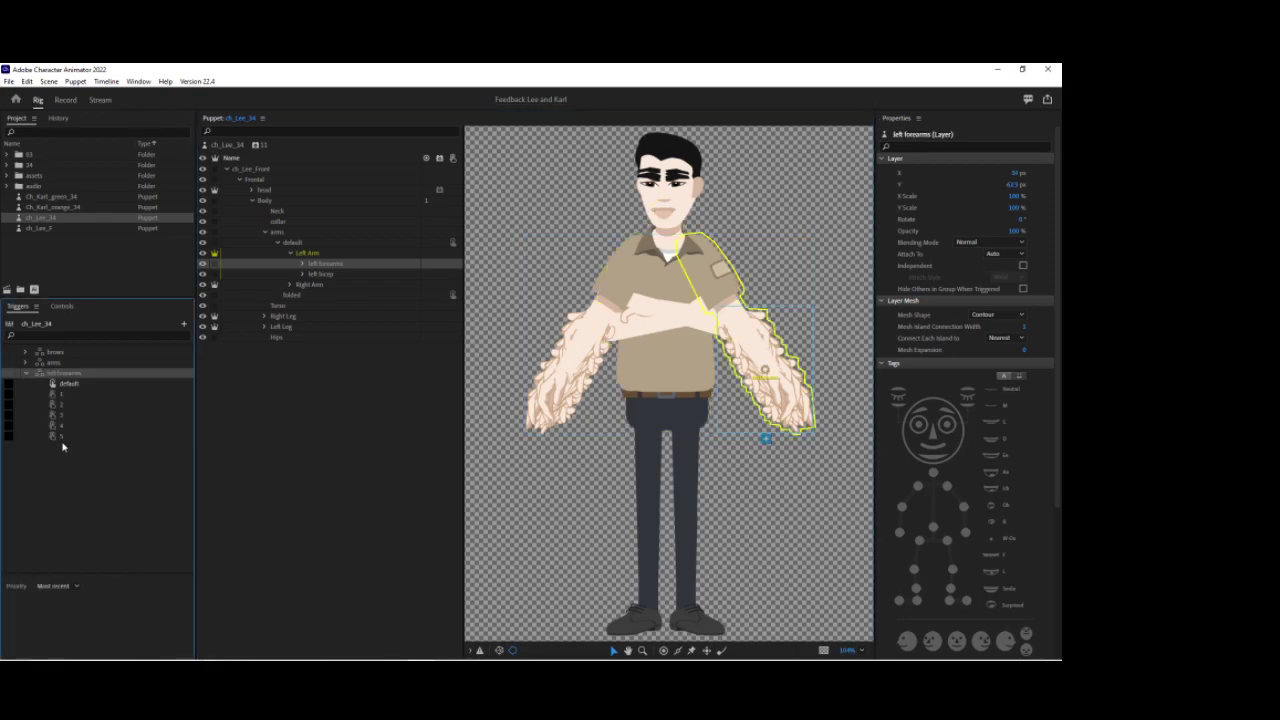
pyautogui.click(9, 395)
pyautogui.write('1')
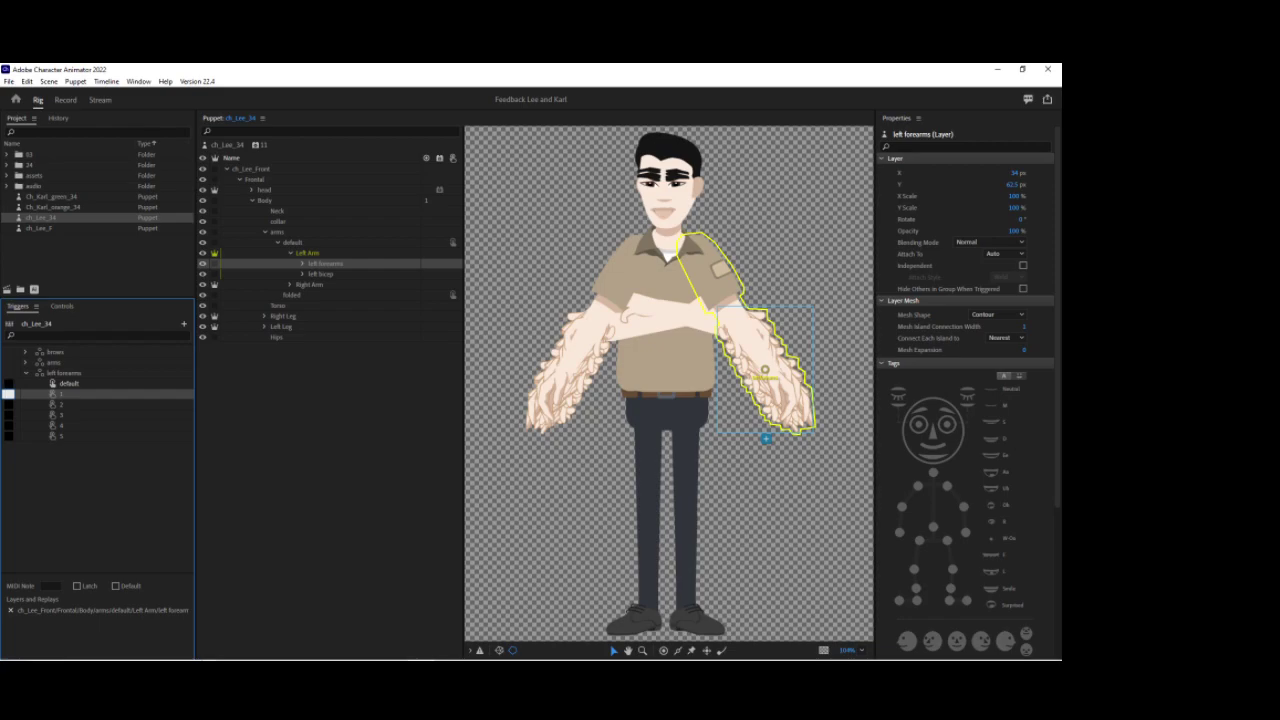
pyautogui.click(77, 586)
pyautogui.click(25, 373)
# Try a swap set made from the hands layer inside the default left forearm and delete it again.
pyautogui.click(303, 264)
pyautogui.click(316, 274)
pyautogui.click(343, 286)
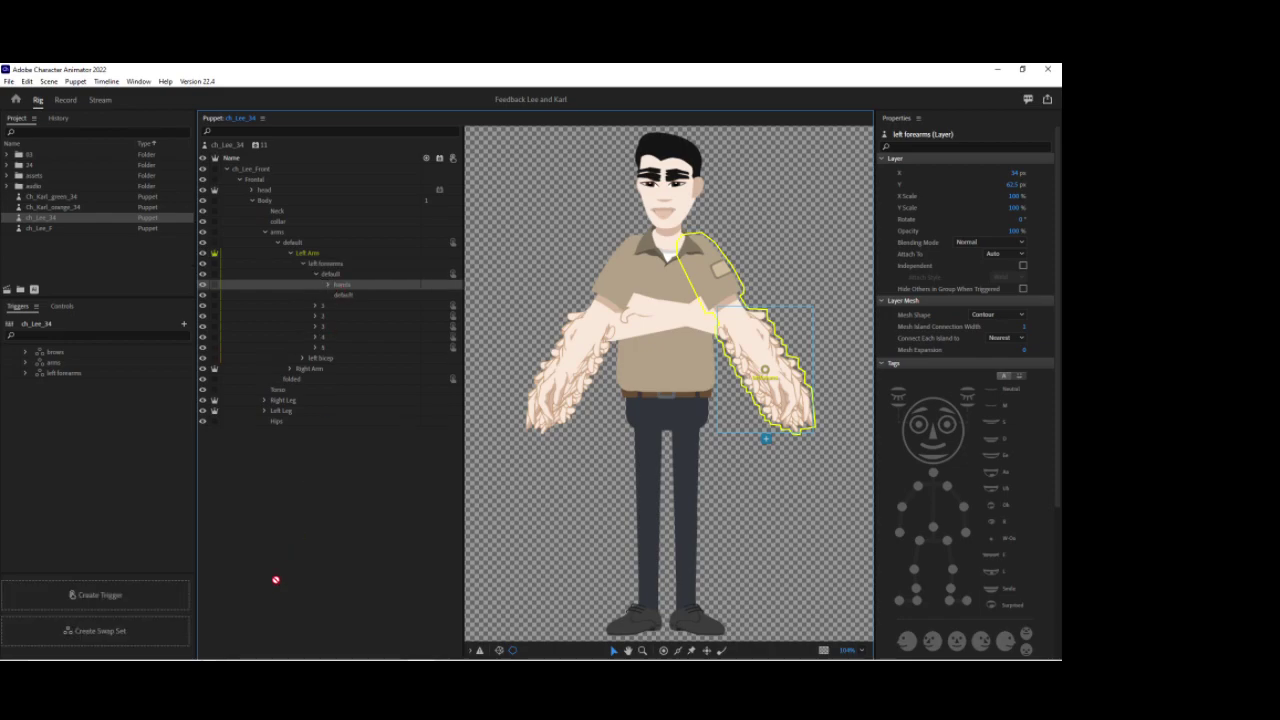
pyautogui.click(172, 636)
pyautogui.rightClick(54, 392)
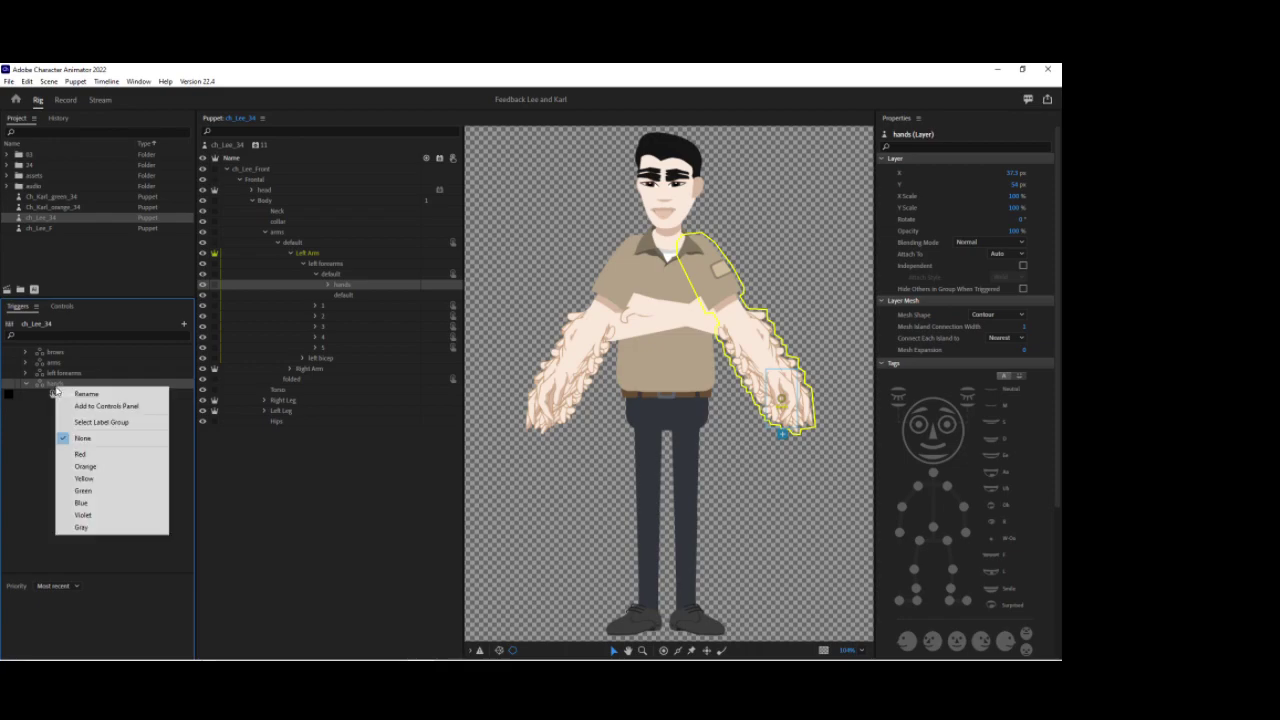
pyautogui.click(250, 500)
pyautogui.click(252, 500)
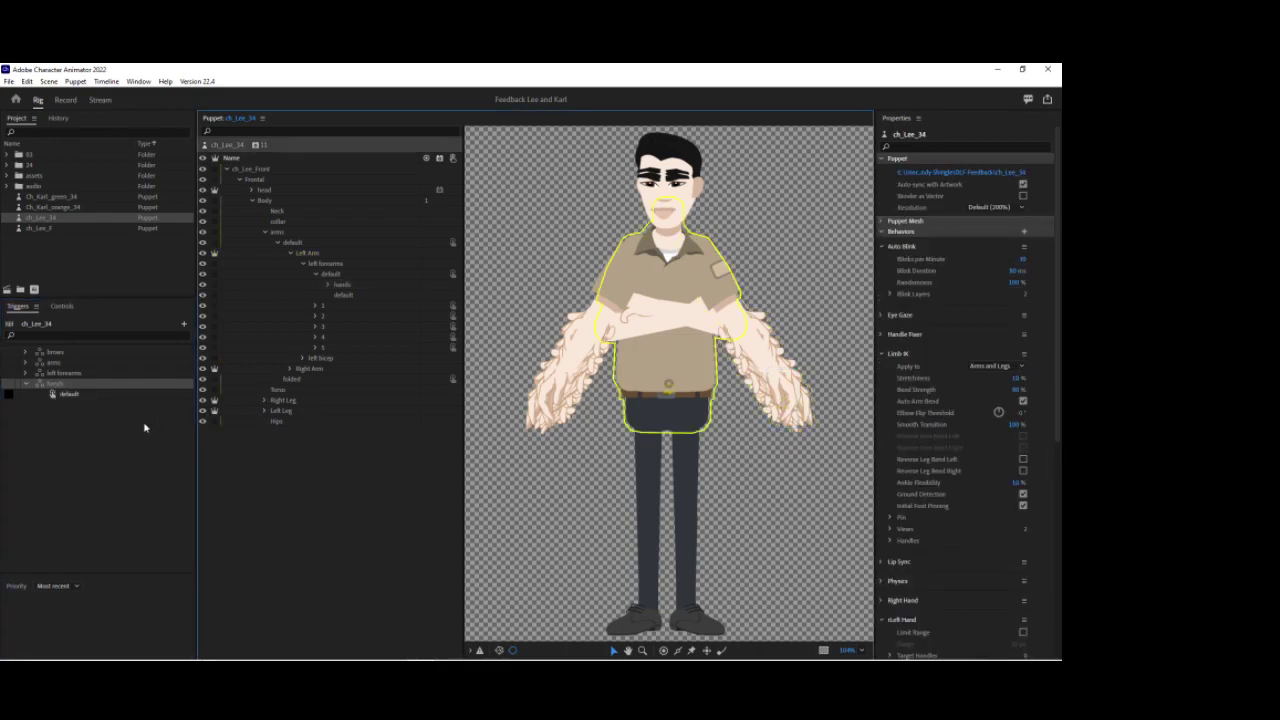
pyautogui.click(77, 388)
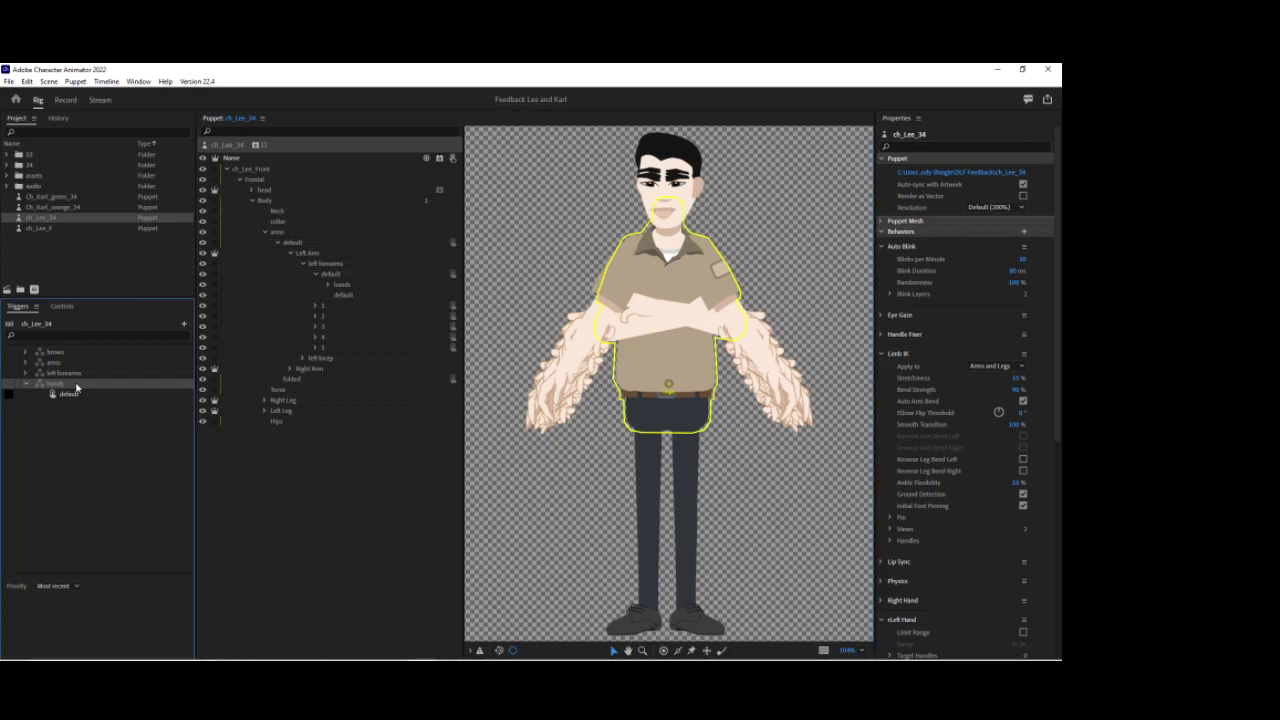
pyautogui.press('Delete')
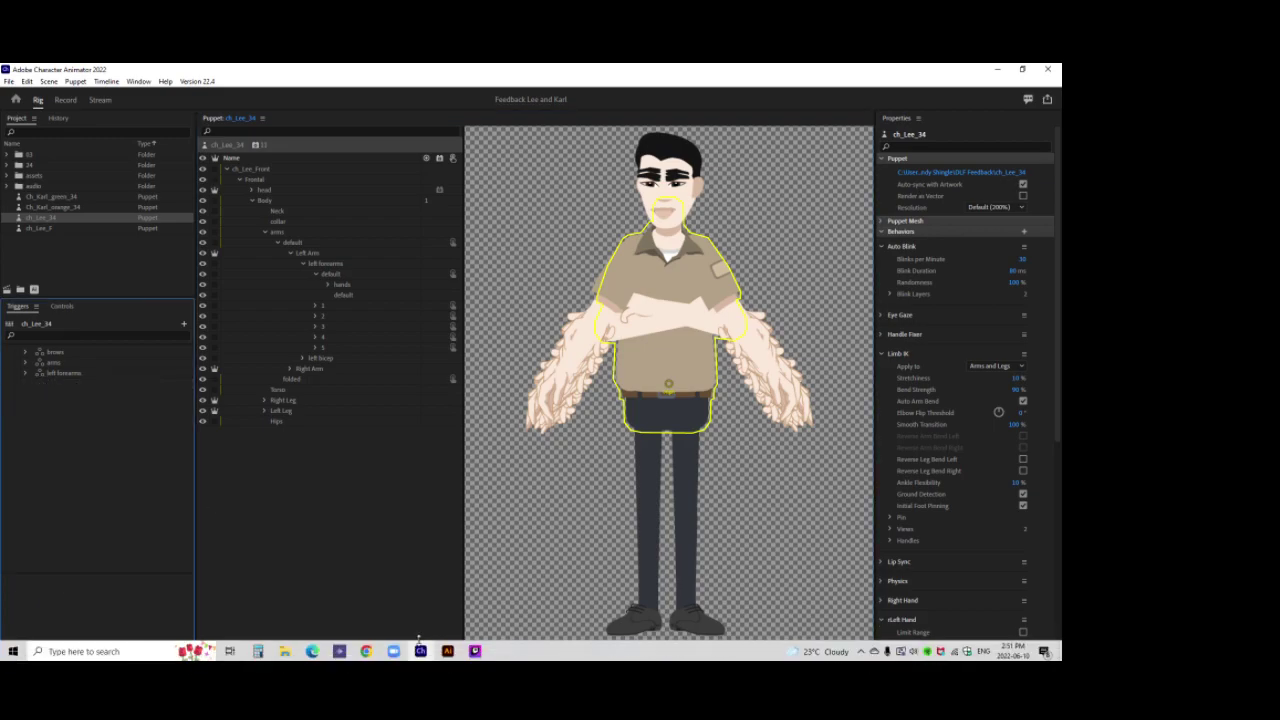
# Switch to Illustrator and copy the hand layers open self through open flat from right forearm 1 into the default right forearm's hands layer.
pyautogui.click(447, 657)
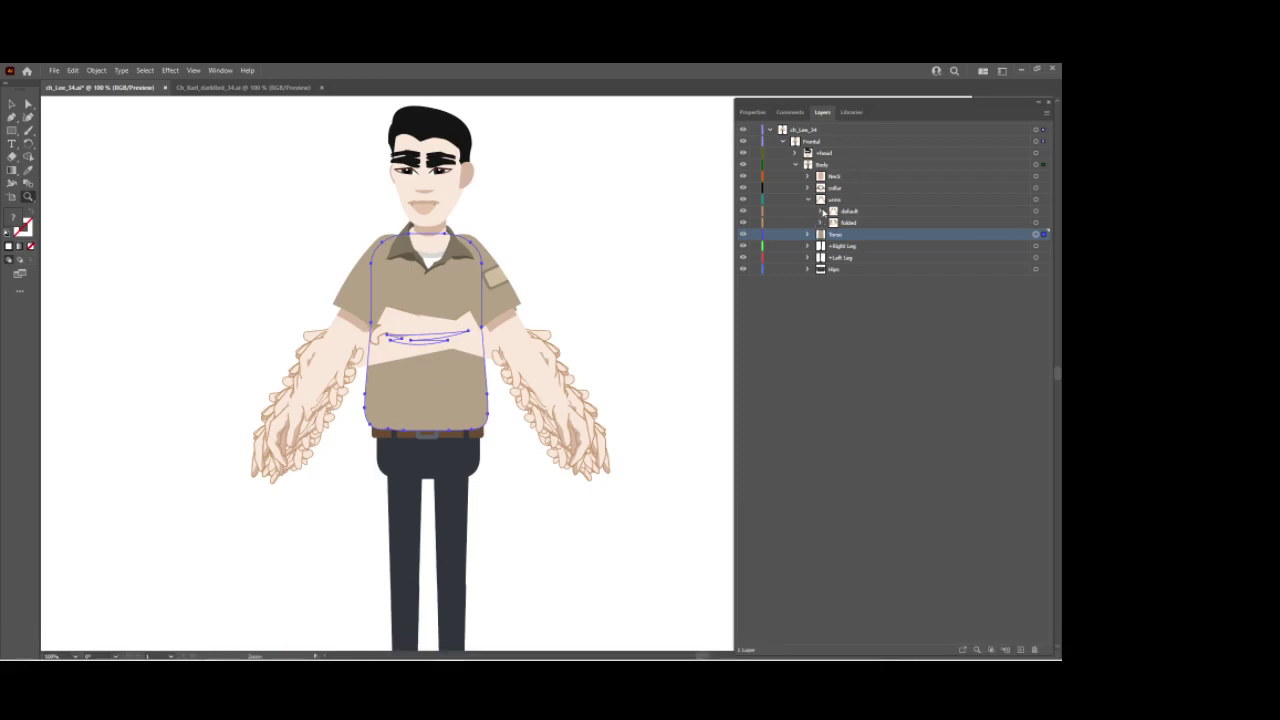
pyautogui.click(822, 211)
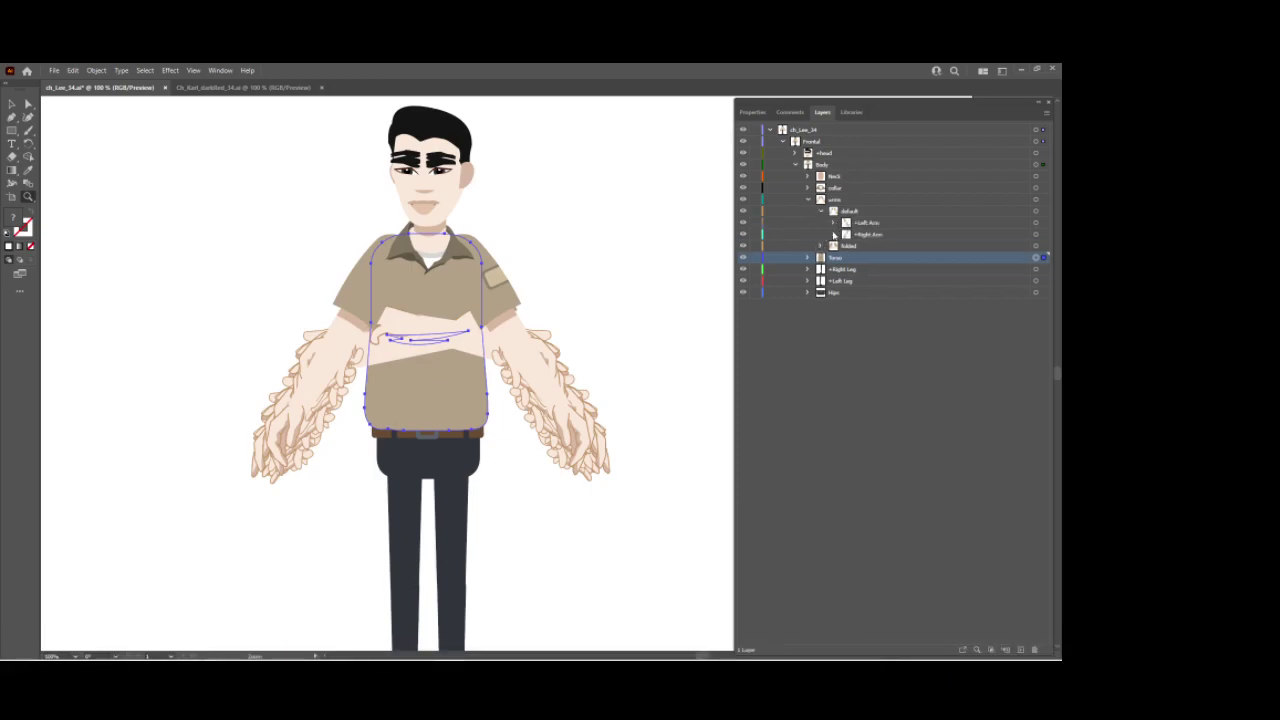
pyautogui.click(833, 234)
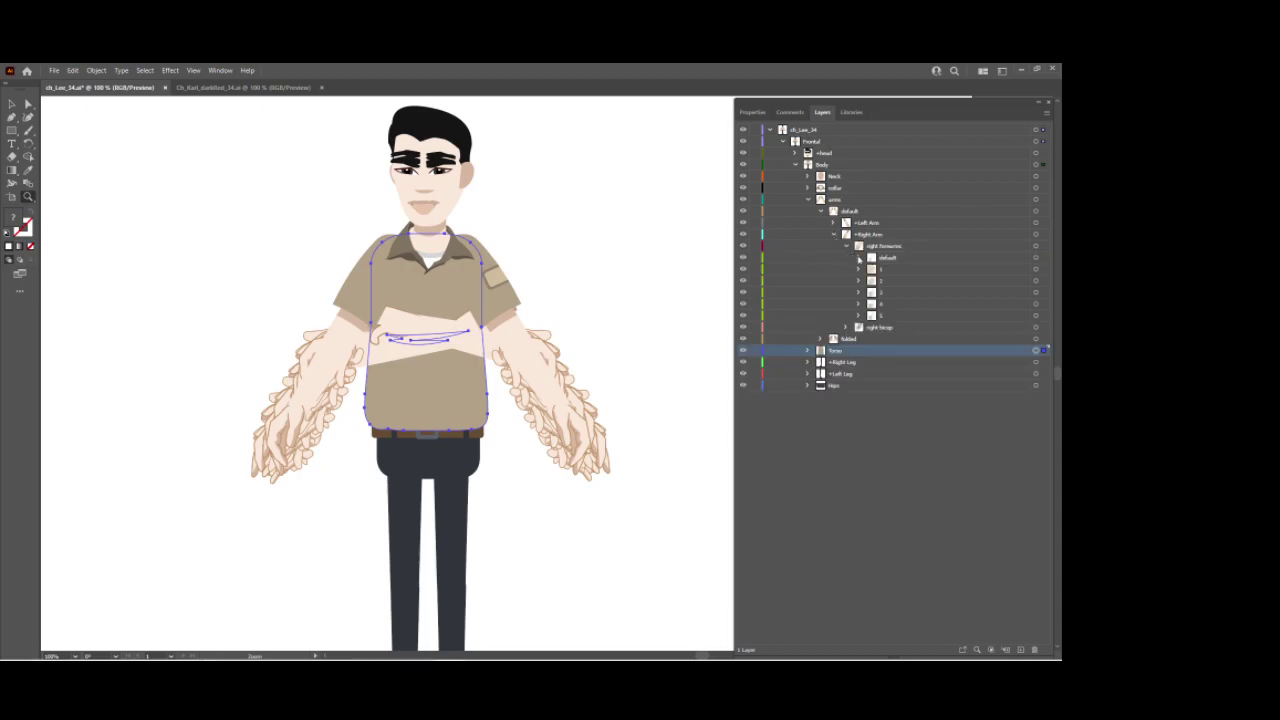
pyautogui.click(858, 258)
pyautogui.click(871, 269)
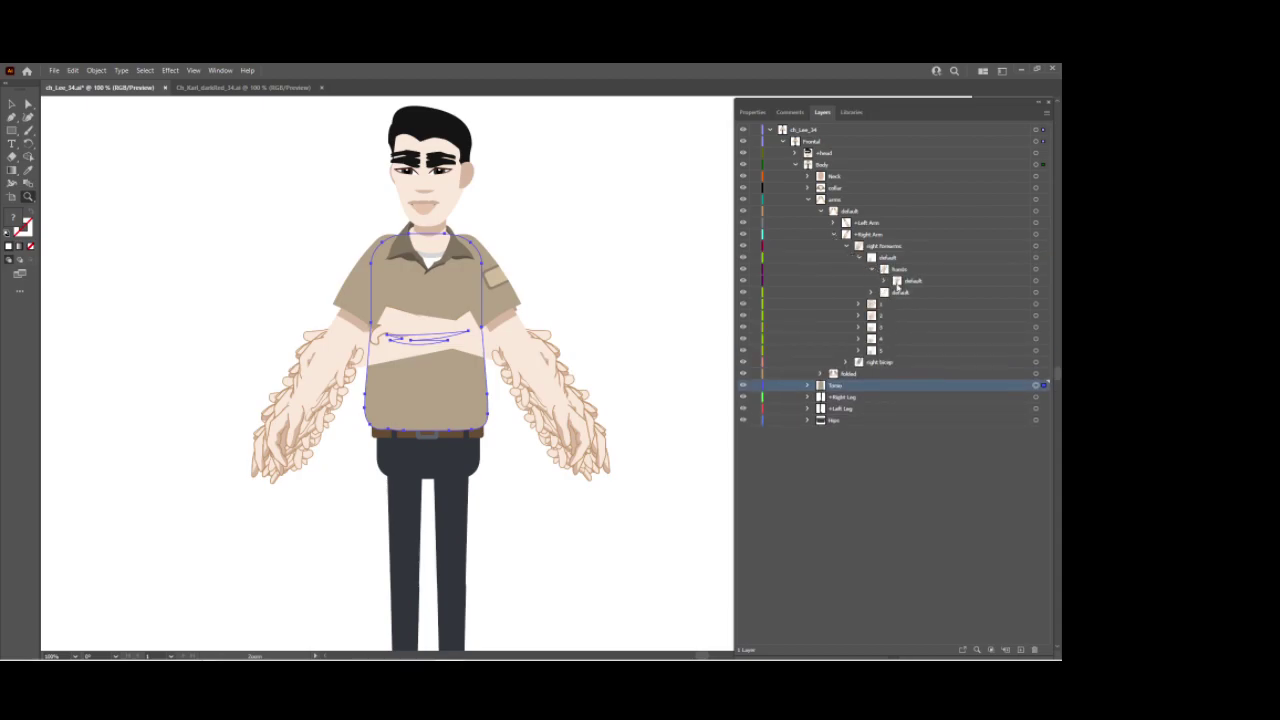
pyautogui.click(859, 304)
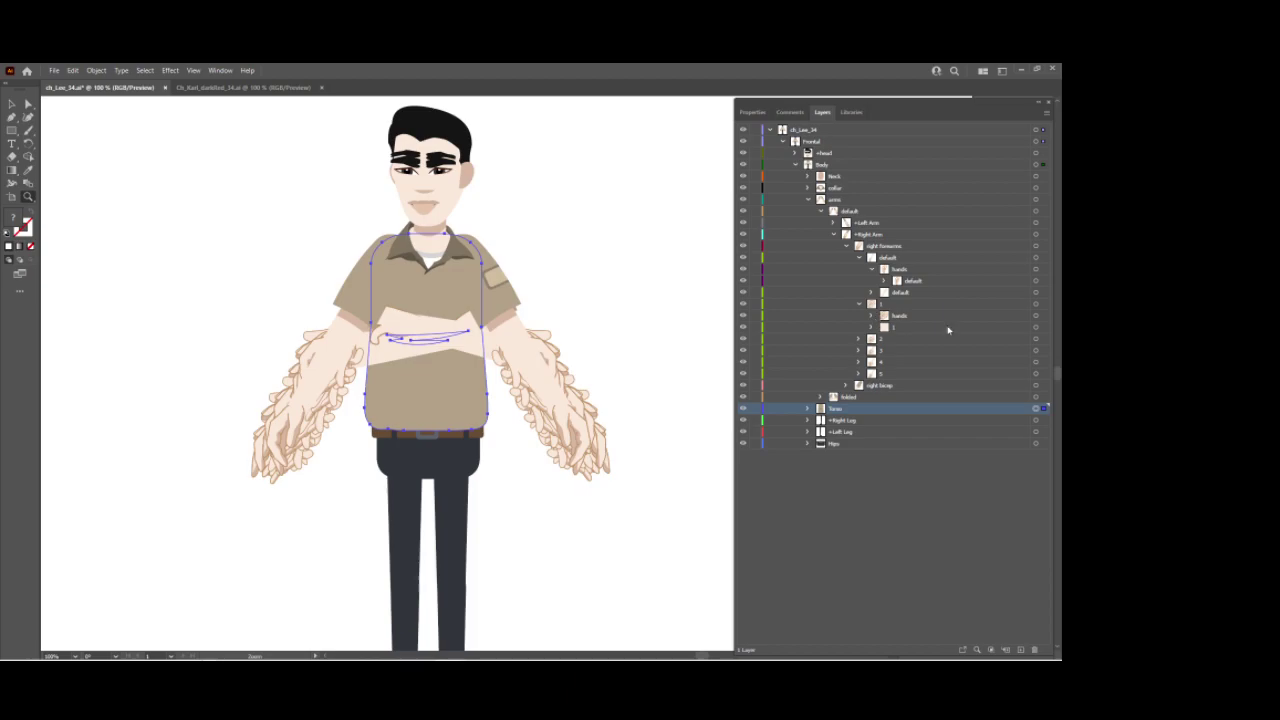
pyautogui.click(870, 315)
pyautogui.click(920, 339)
pyautogui.keyDown('shift'); pyautogui.click(922, 398); pyautogui.keyUp('shift')
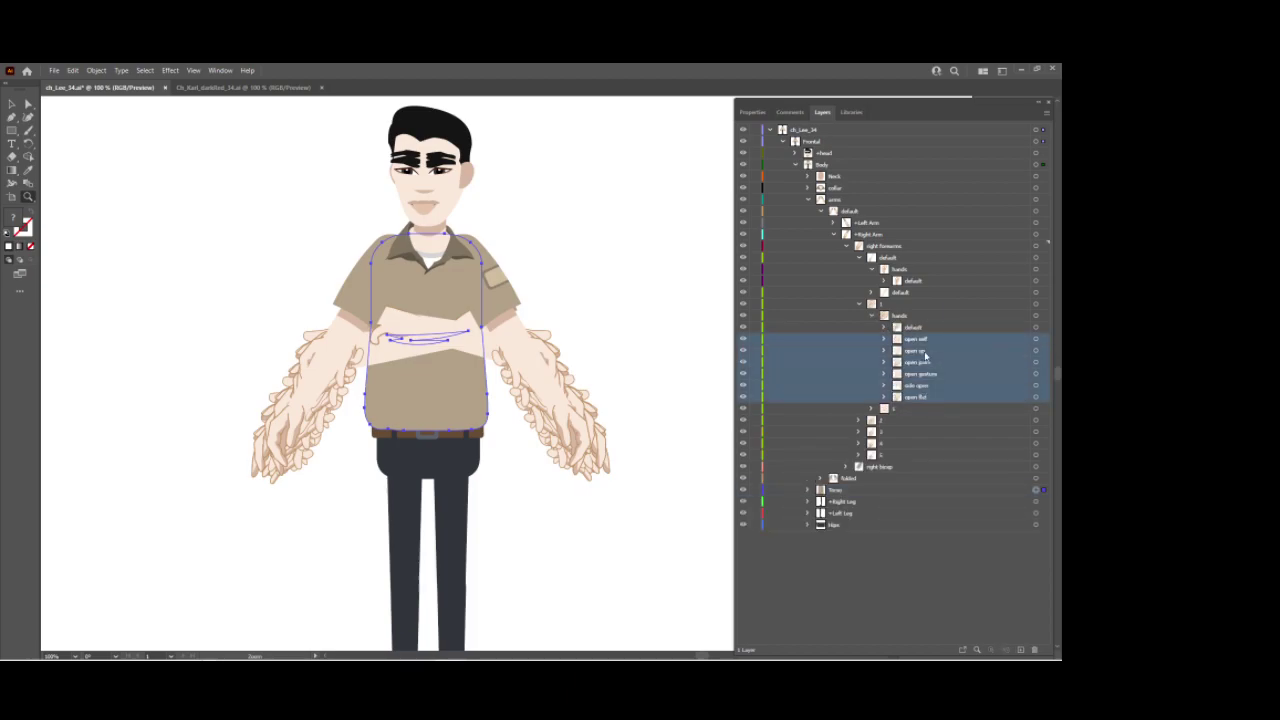
pyautogui.moveTo(926, 344); pyautogui.dragTo(931, 288)
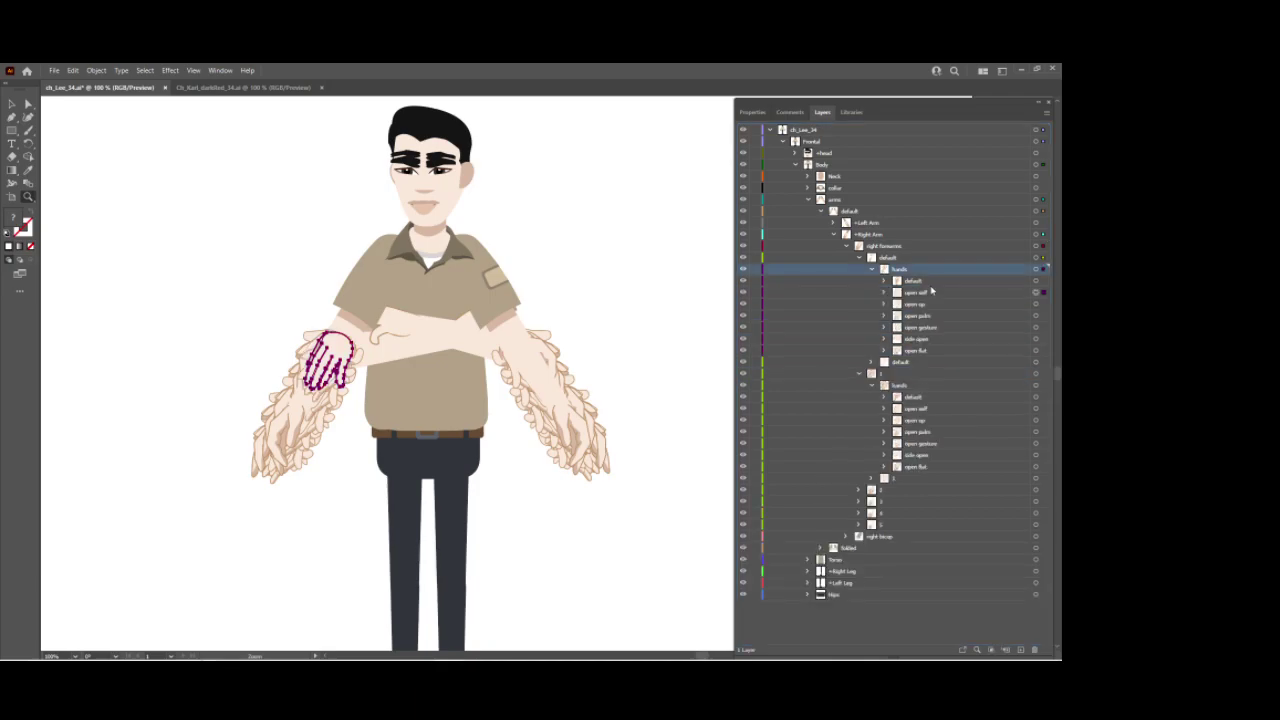
# Isolate the default right forearm, lock its default hand and move the six copied hands from the elbow onto the wrist.
pyautogui.click(925, 257)
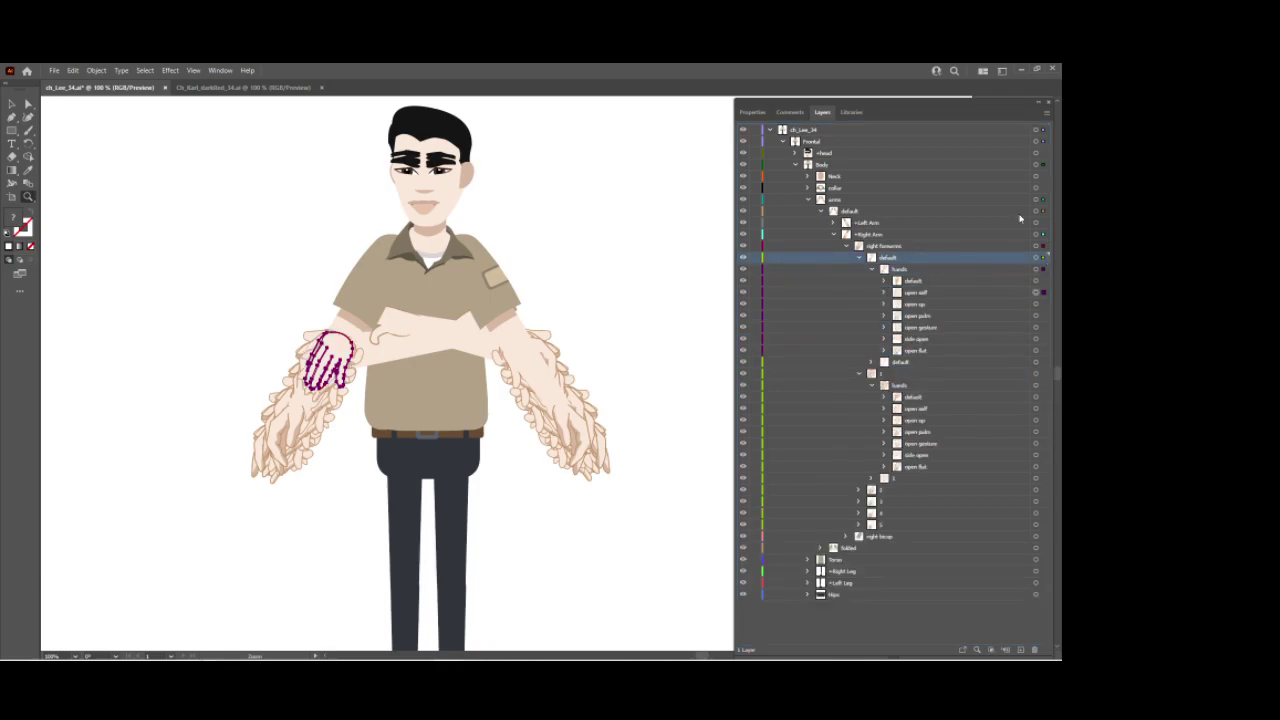
pyautogui.click(1046, 112)
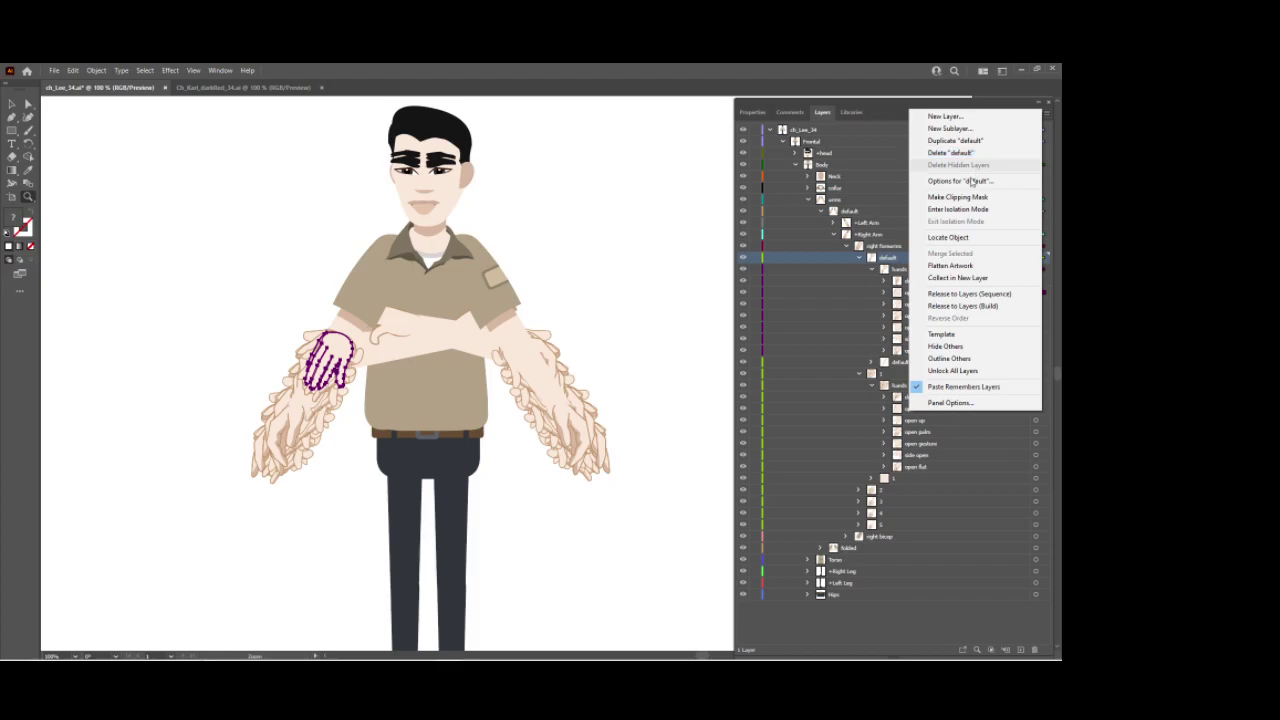
pyautogui.click(960, 209)
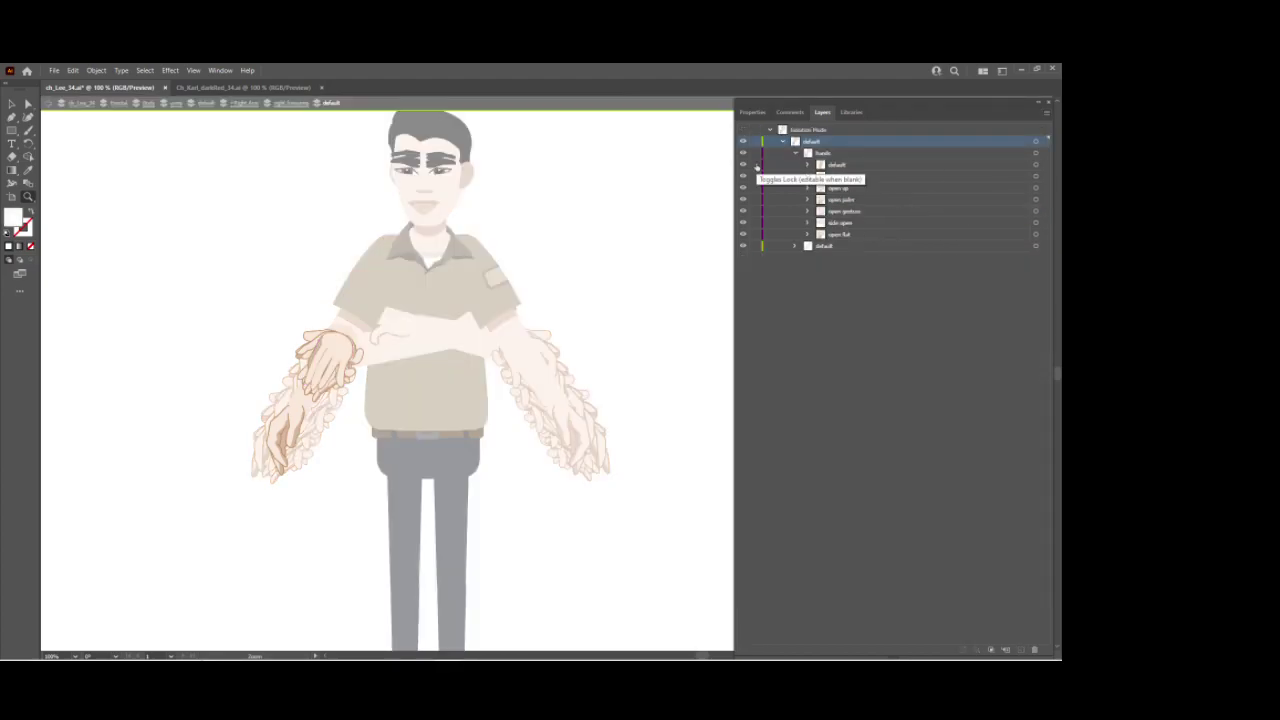
pyautogui.click(856, 177)
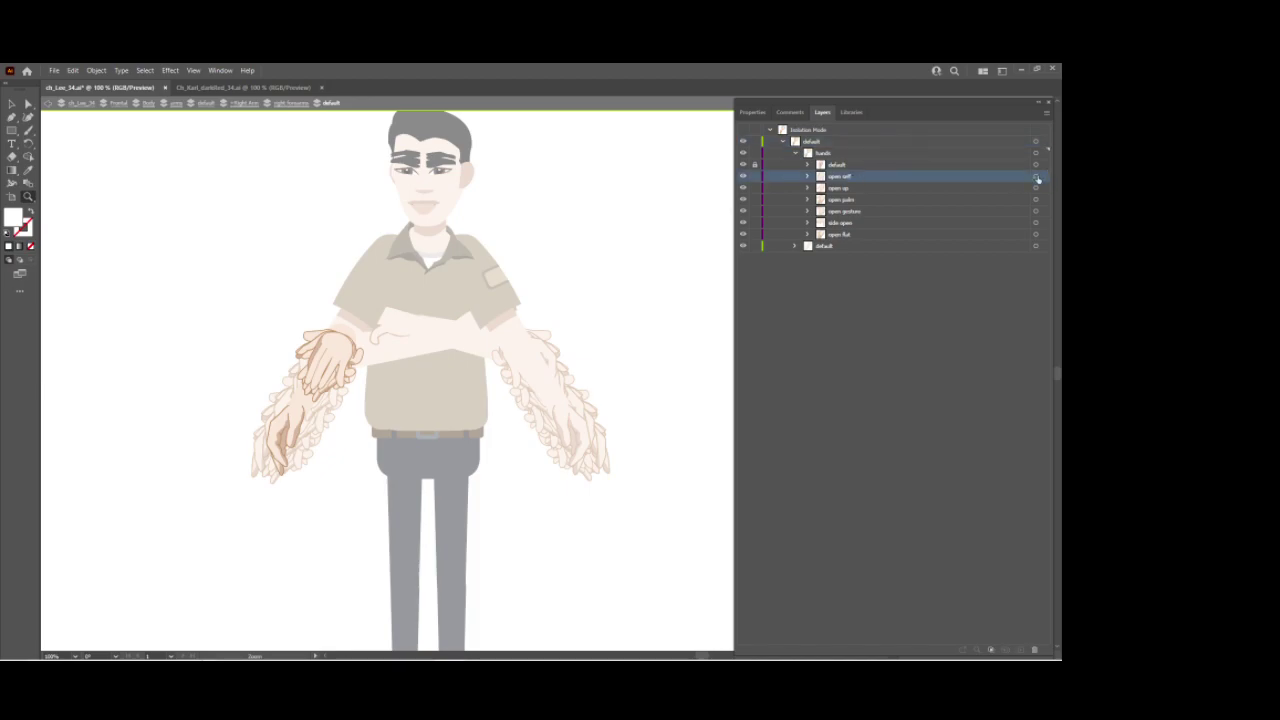
pyautogui.click(1036, 177)
pyautogui.click(1035, 236)
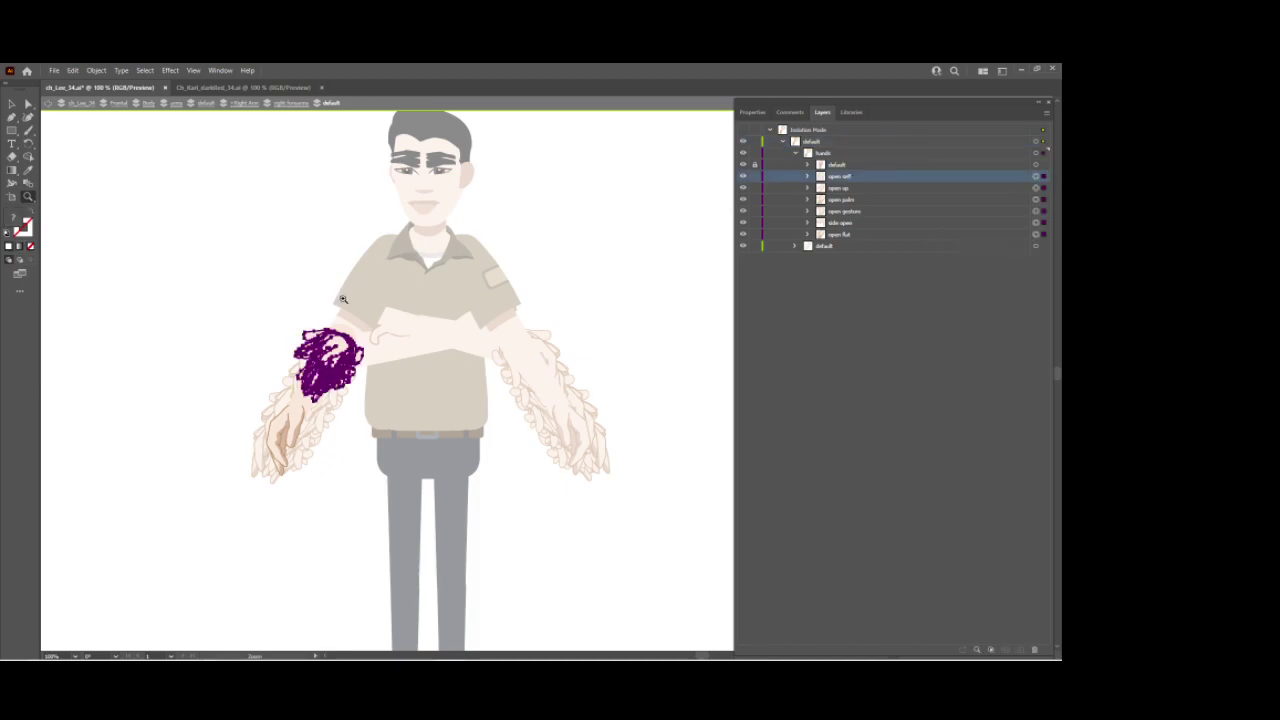
pyautogui.click(11, 104)
pyautogui.moveTo(326, 361); pyautogui.dragTo(290, 428)
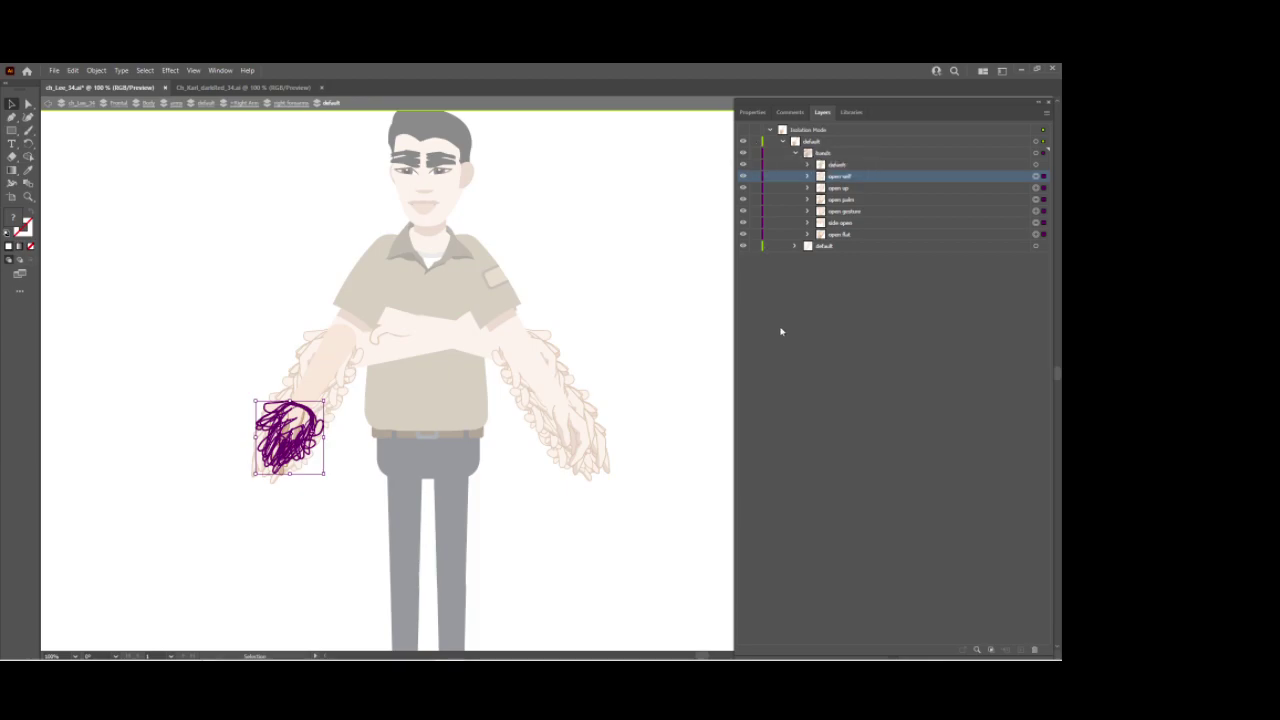
pyautogui.doubleClick(689, 313)
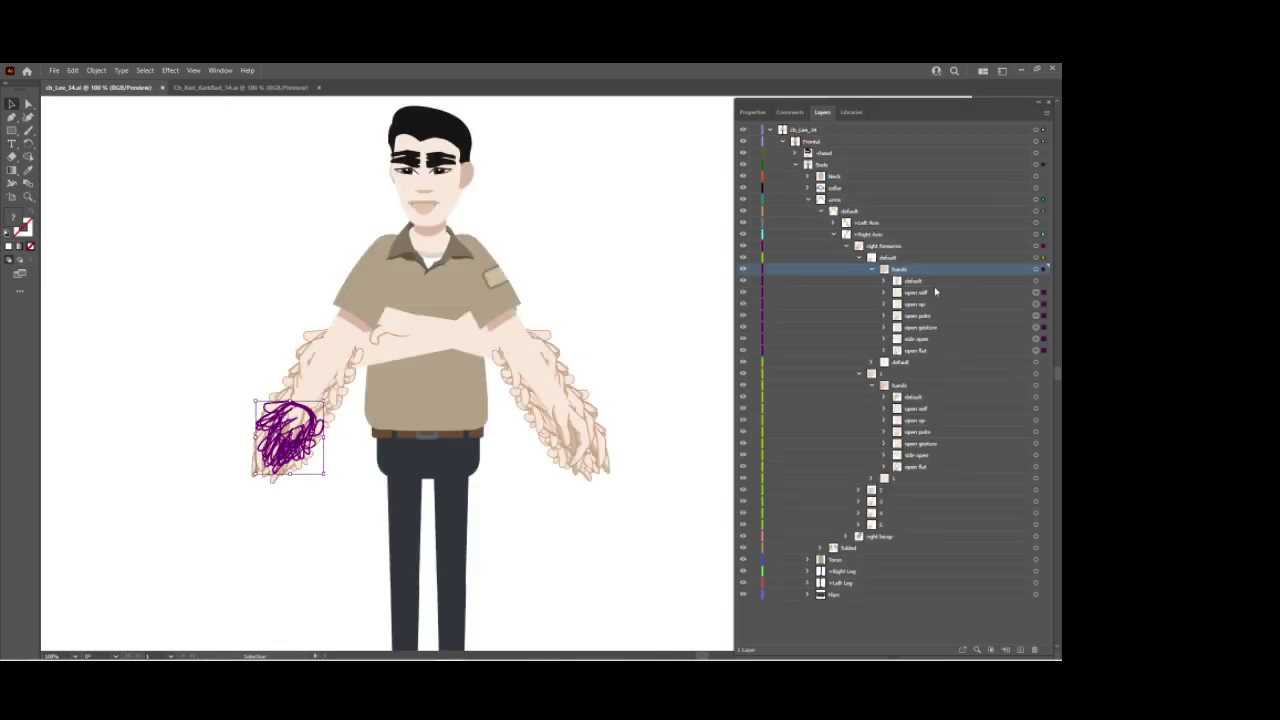
# Copy the hand layers open self through open flat from left forearm 1 into the default left forearm's hands layer.
pyautogui.click(859, 258)
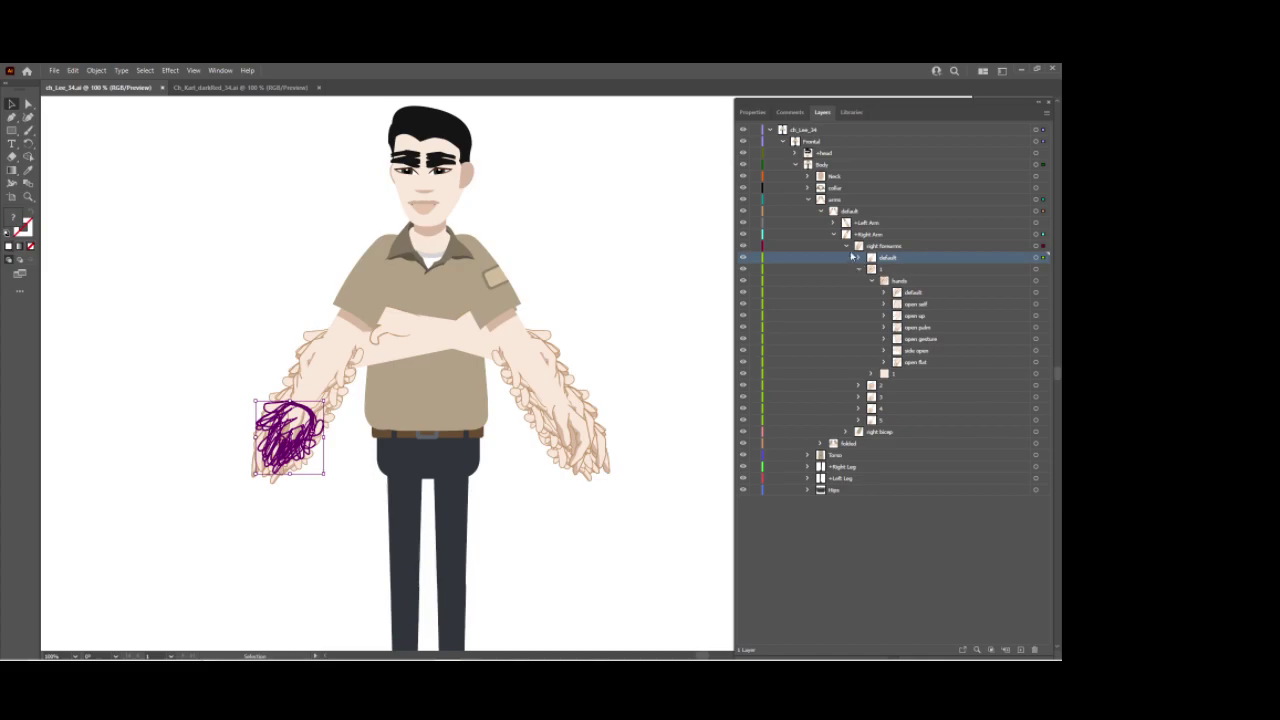
pyautogui.click(834, 234)
pyautogui.click(834, 223)
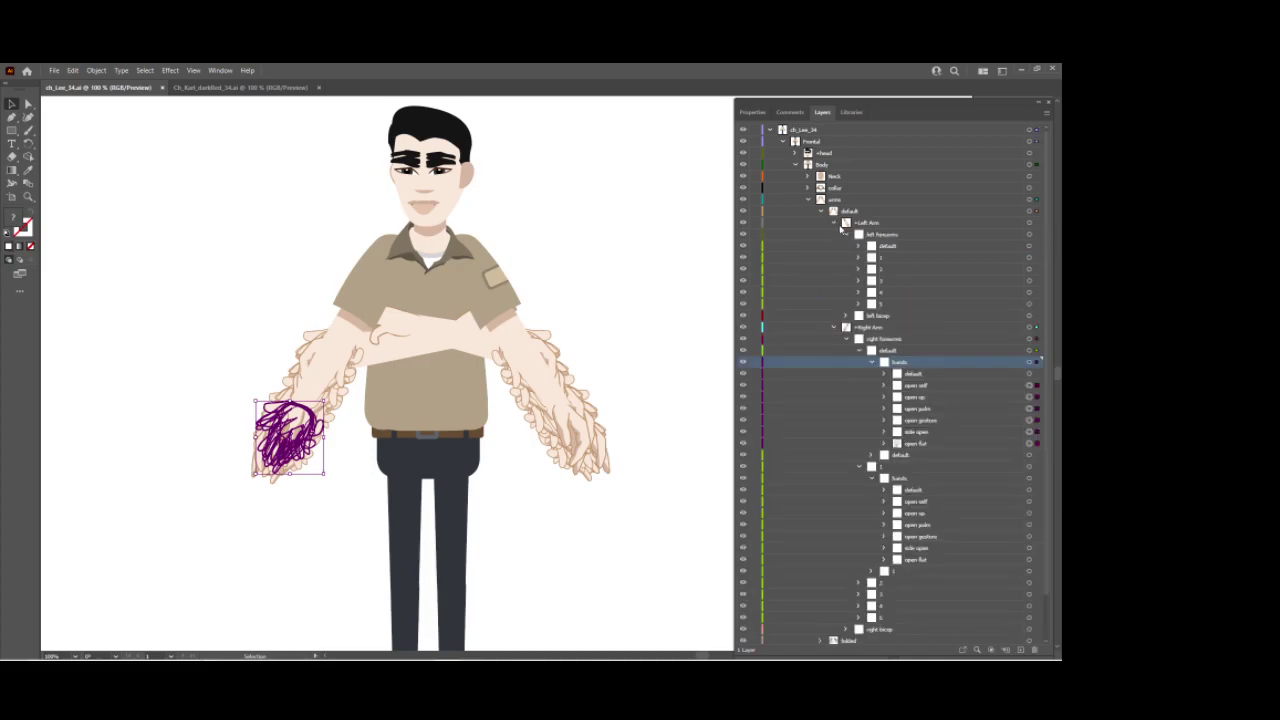
pyautogui.click(859, 247)
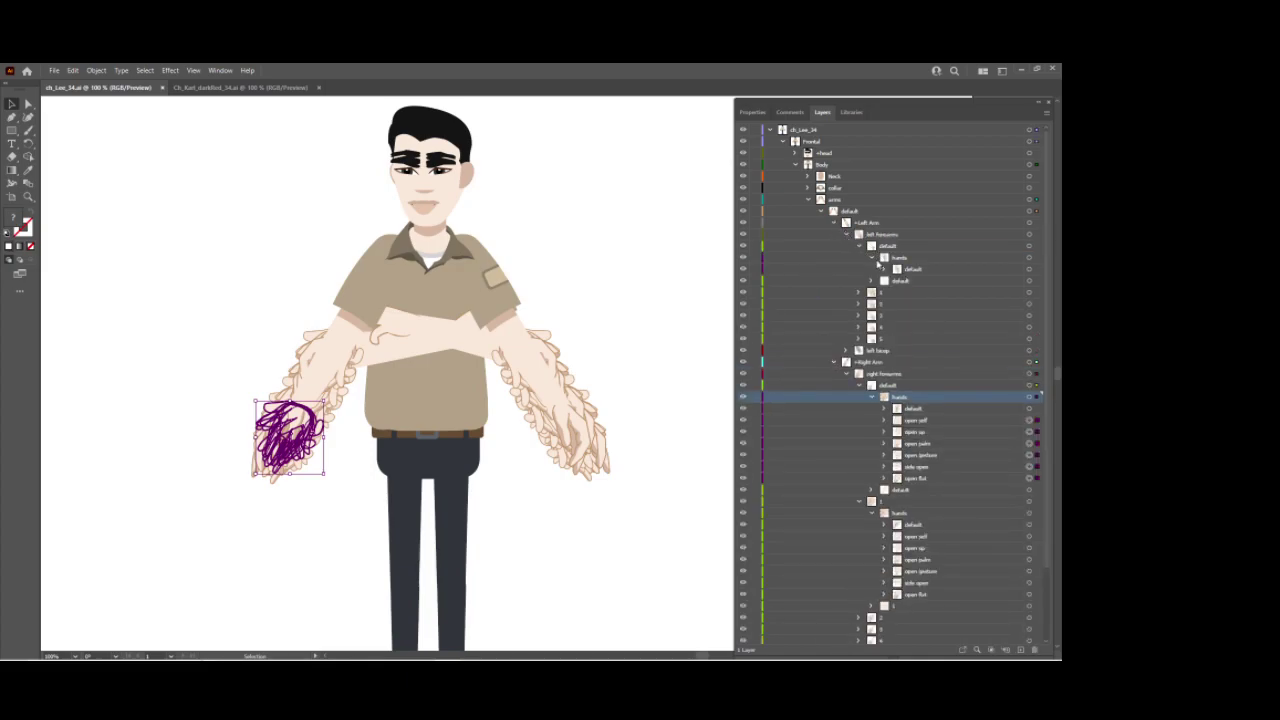
pyautogui.click(859, 292)
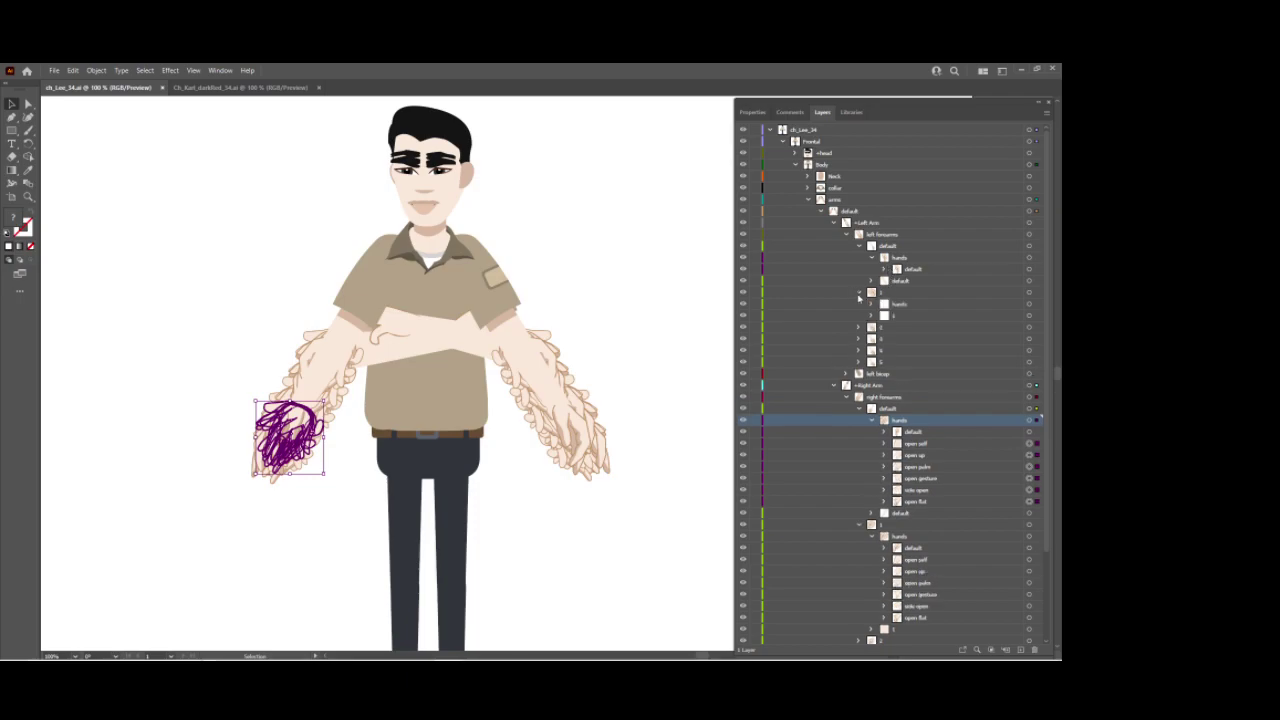
pyautogui.click(872, 304)
pyautogui.click(912, 327)
pyautogui.keyDown('shift'); pyautogui.click(916, 387); pyautogui.keyUp('shift')
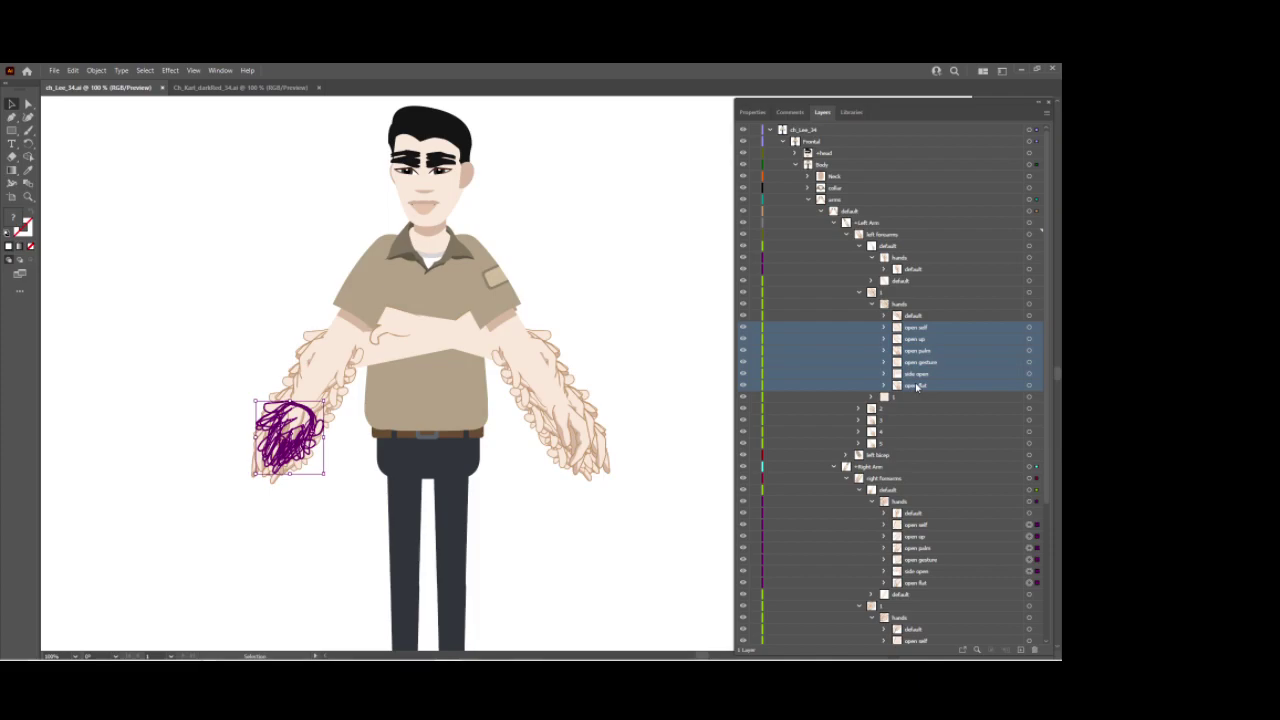
pyautogui.moveTo(915, 333); pyautogui.dragTo(912, 275)
# Isolate the default left forearm, lock its default hand and move the six copied hands down onto the wrist.
pyautogui.click(904, 247)
pyautogui.click(1031, 243)
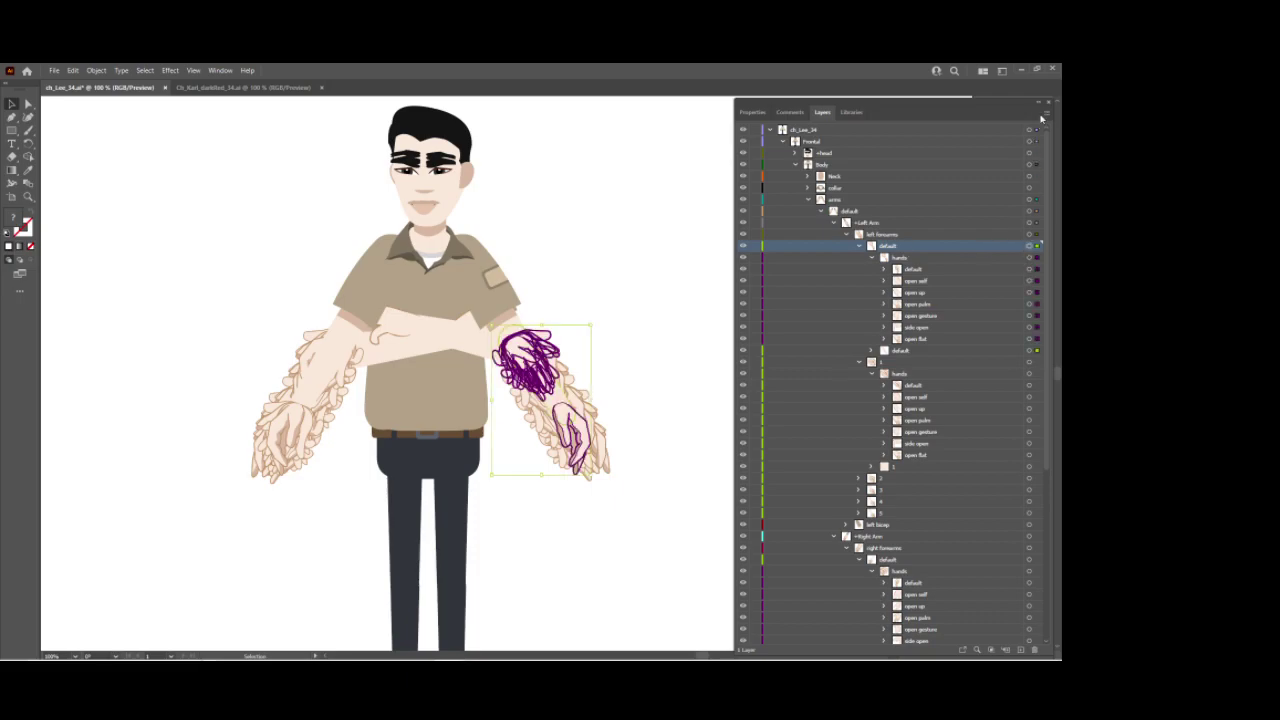
pyautogui.click(1046, 113)
pyautogui.click(955, 209)
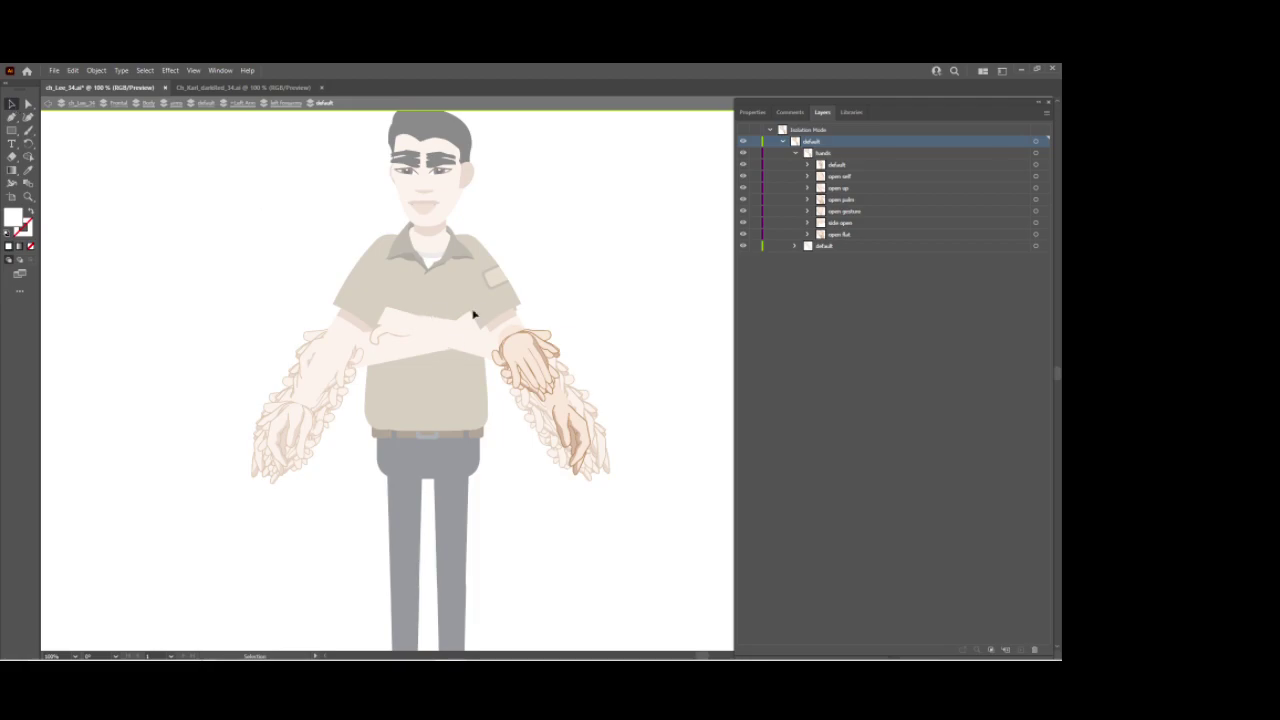
pyautogui.click(754, 164)
pyautogui.click(1018, 178)
pyautogui.click(1035, 177)
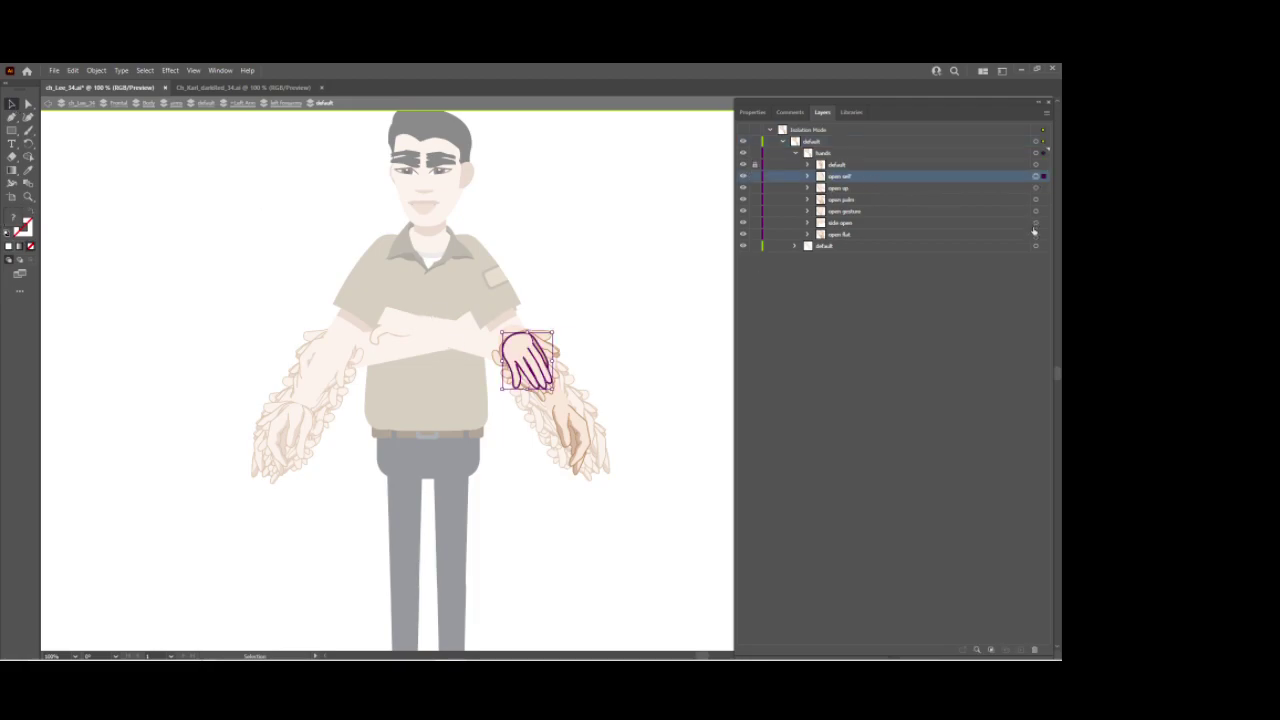
pyautogui.moveTo(522, 364); pyautogui.dragTo(562, 426)
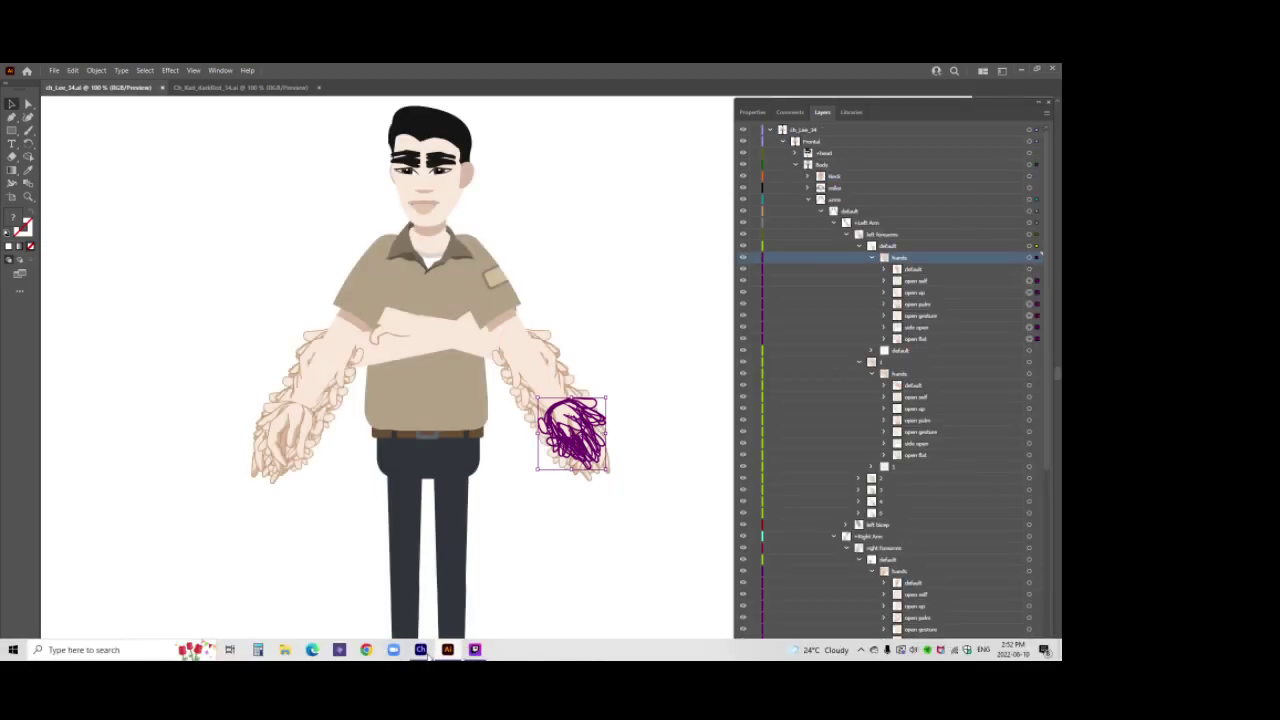
# Switch to Character Animator and expand the ch_Lee_34 layer hierarchy down to the head and Body groups.
pyautogui.hotkey('alt', 'Tab')
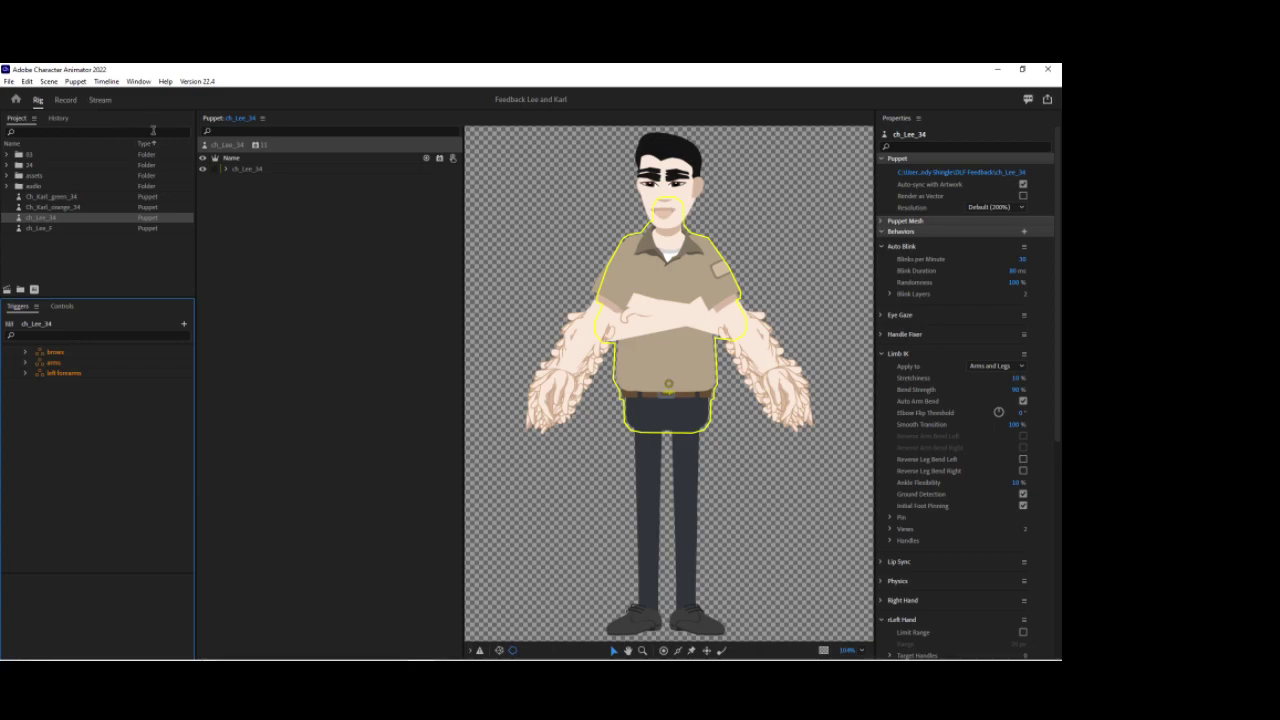
pyautogui.click(227, 169)
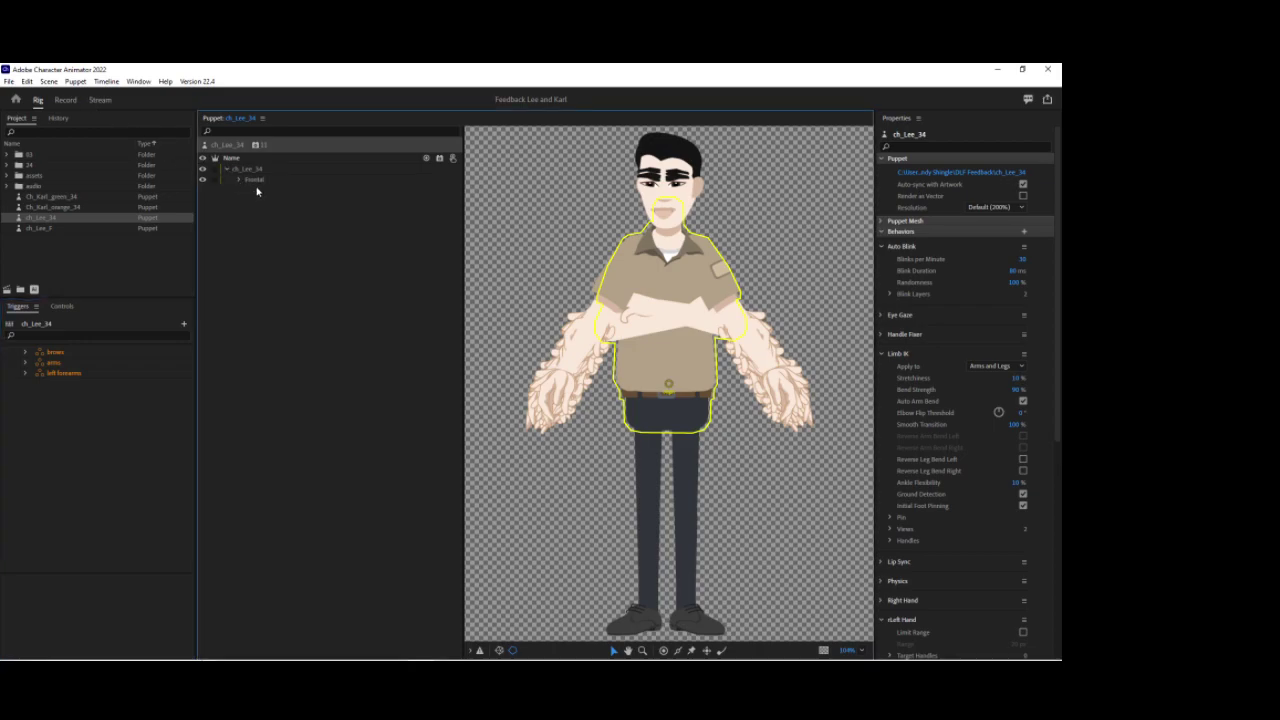
pyautogui.click(239, 180)
pyautogui.click(253, 190)
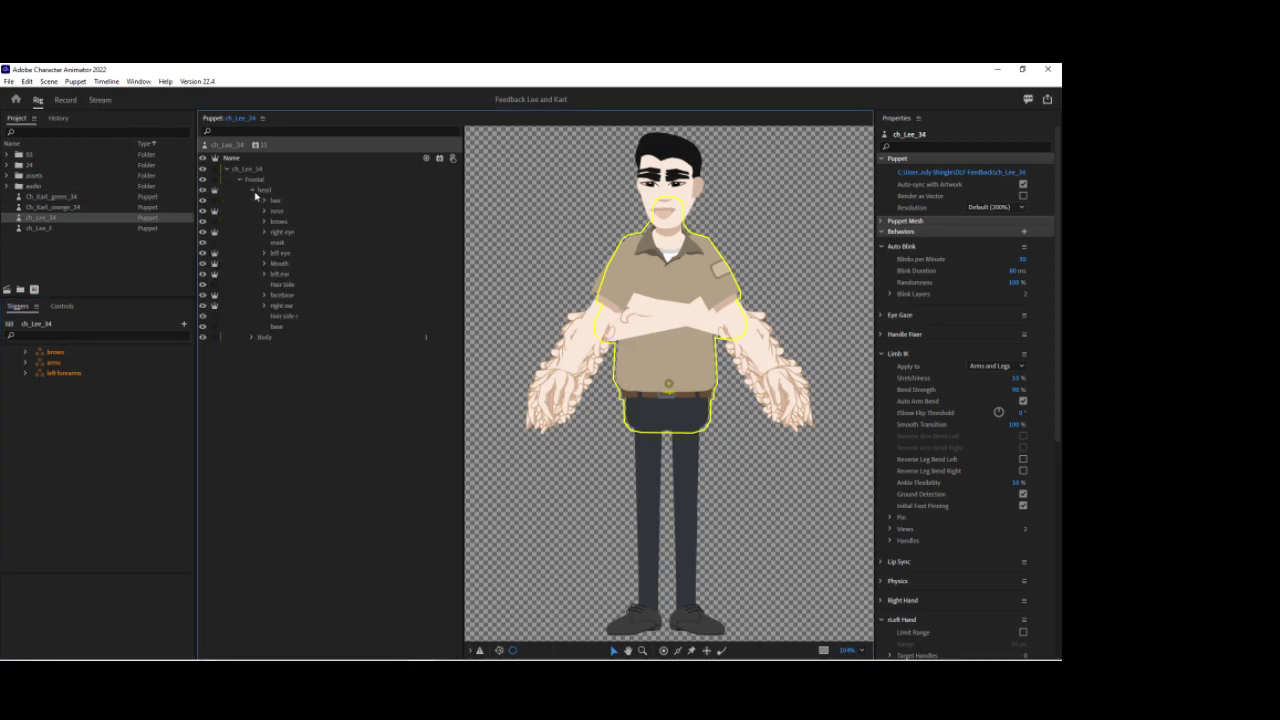
pyautogui.click(254, 191)
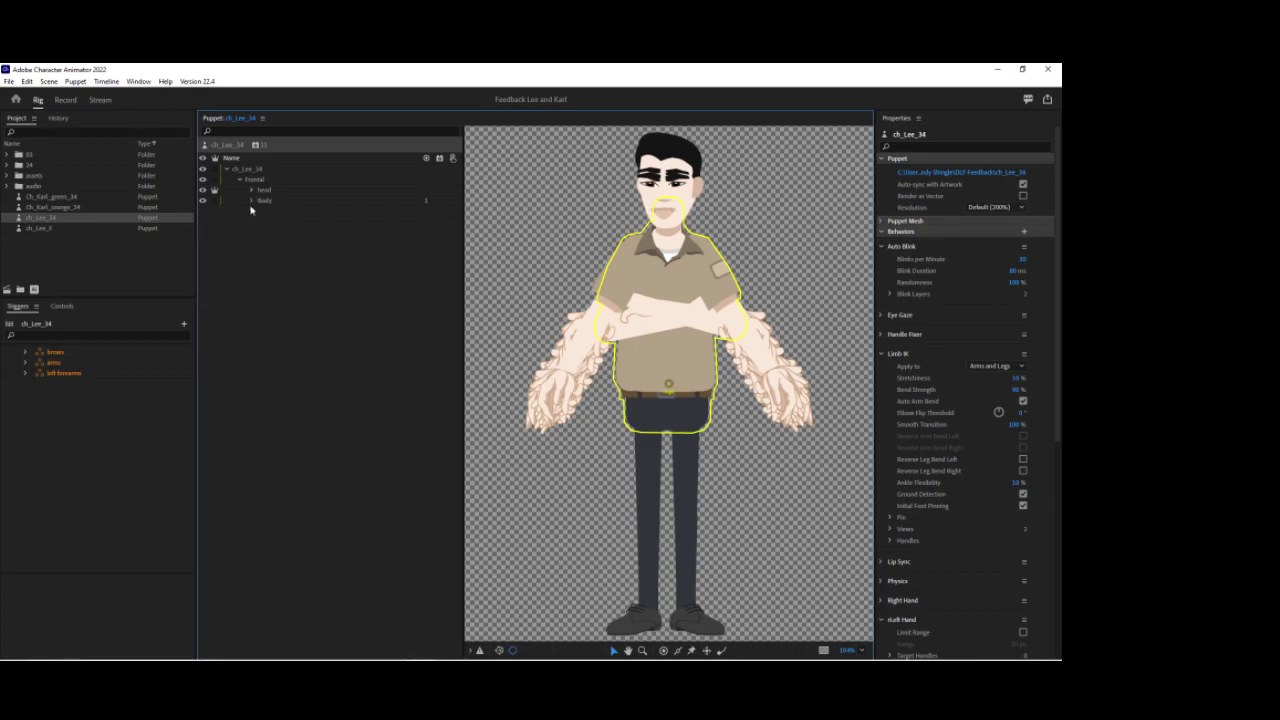
# Delete the brows, arms and left forearms swap sets from the puppet's triggers.
pyautogui.click(62, 355)
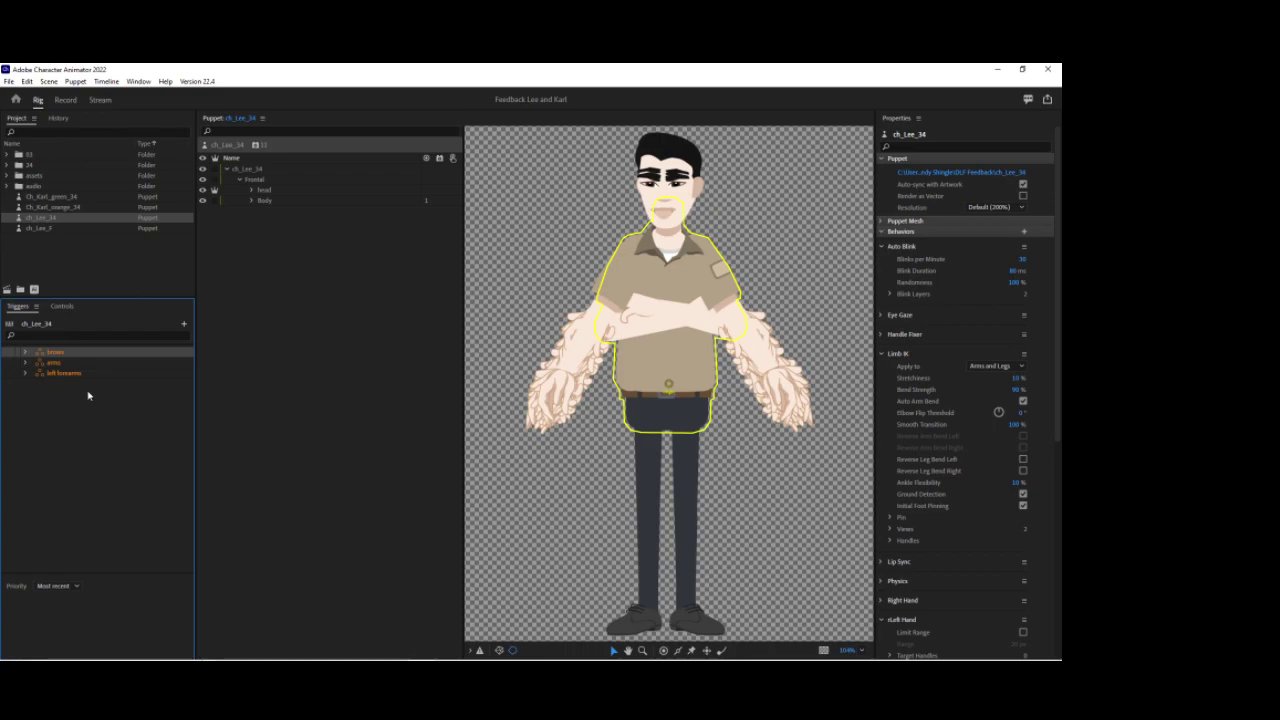
pyautogui.press('Delete')
pyautogui.click(62, 356)
pyautogui.press('Delete')
pyautogui.click(87, 357)
pyautogui.press('Delete')
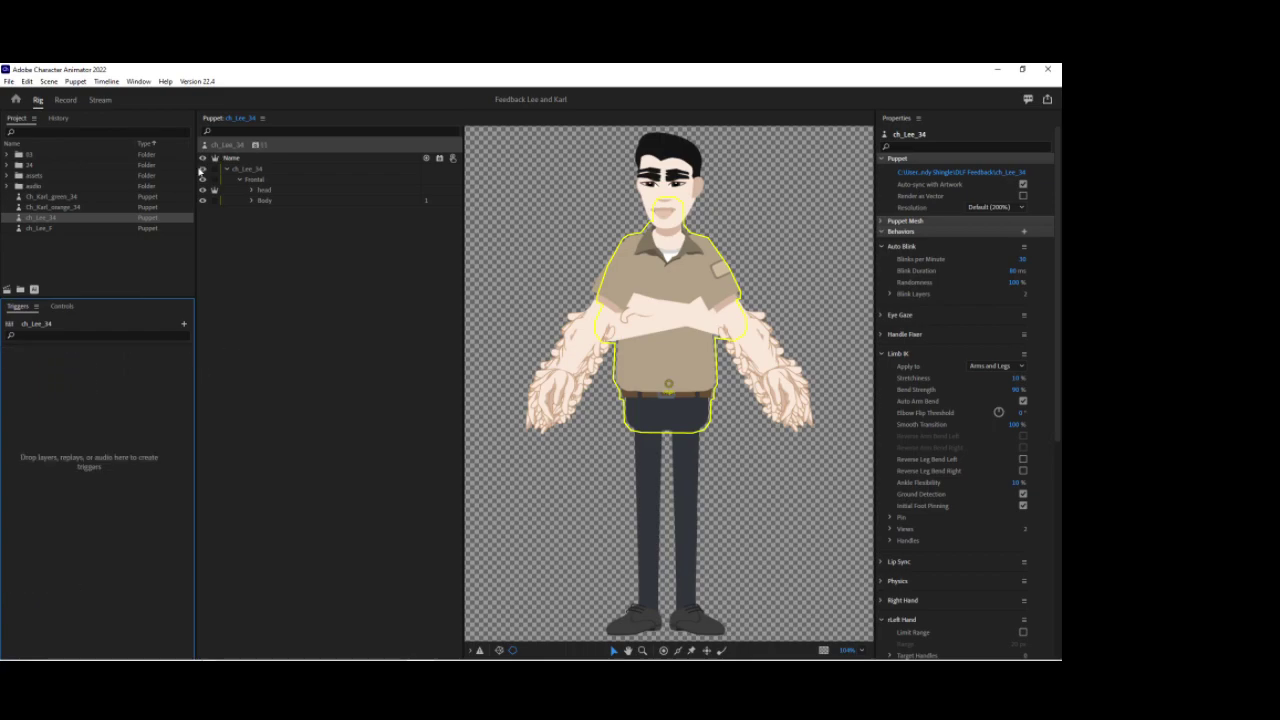
# Tag the Frontal layer as Head.
pyautogui.click(253, 170)
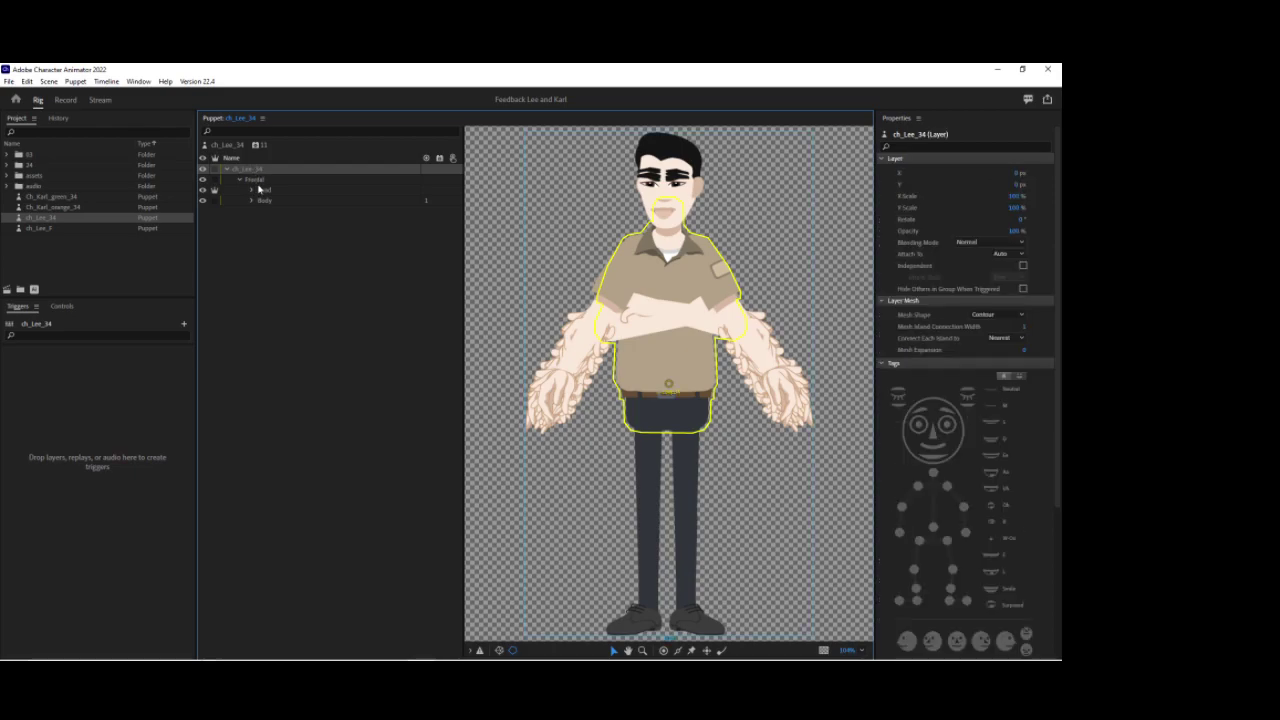
pyautogui.click(262, 180)
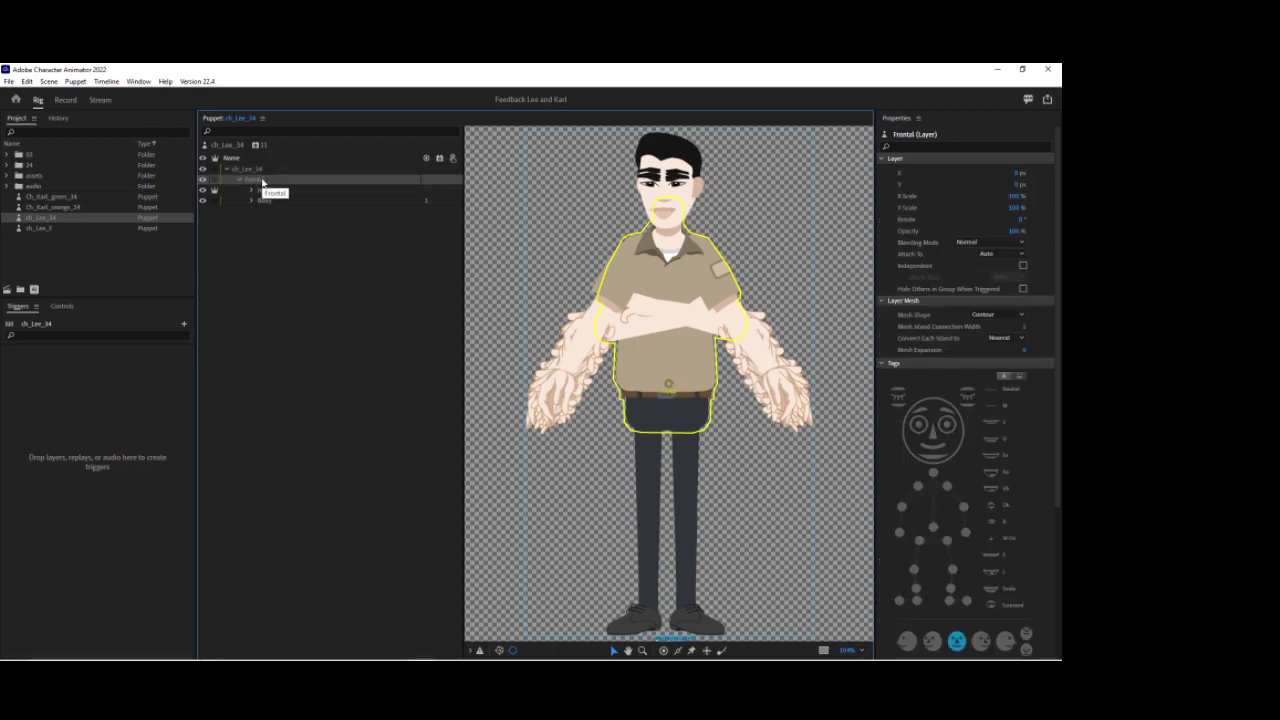
pyautogui.click(930, 402)
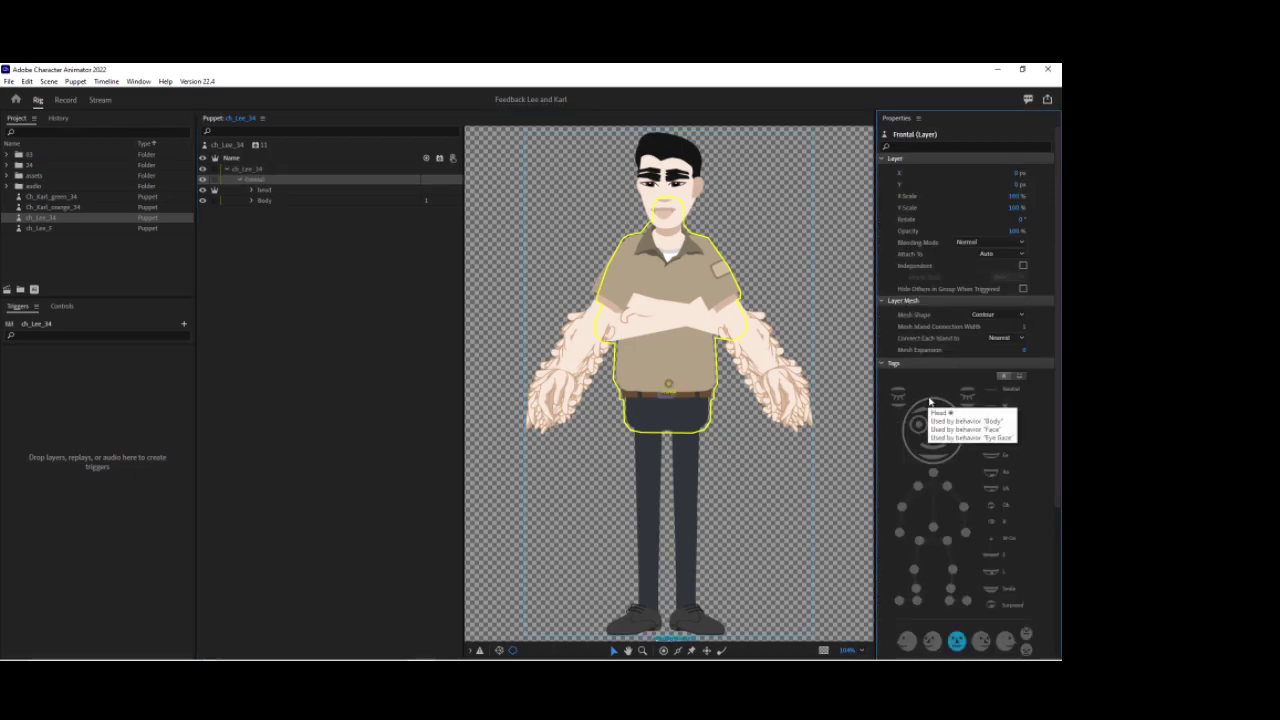
pyautogui.click(928, 400)
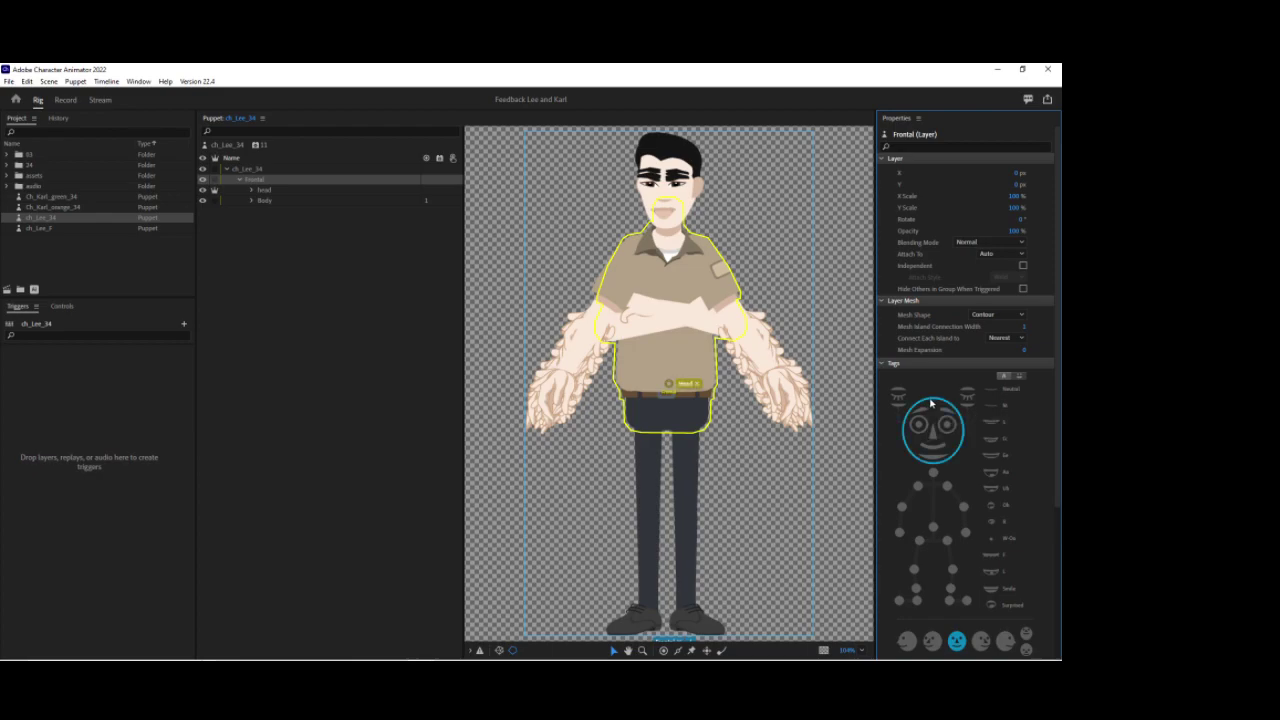
# Add the Face behavior to the head layer and move its origin handle down to the chin.
pyautogui.click(257, 189)
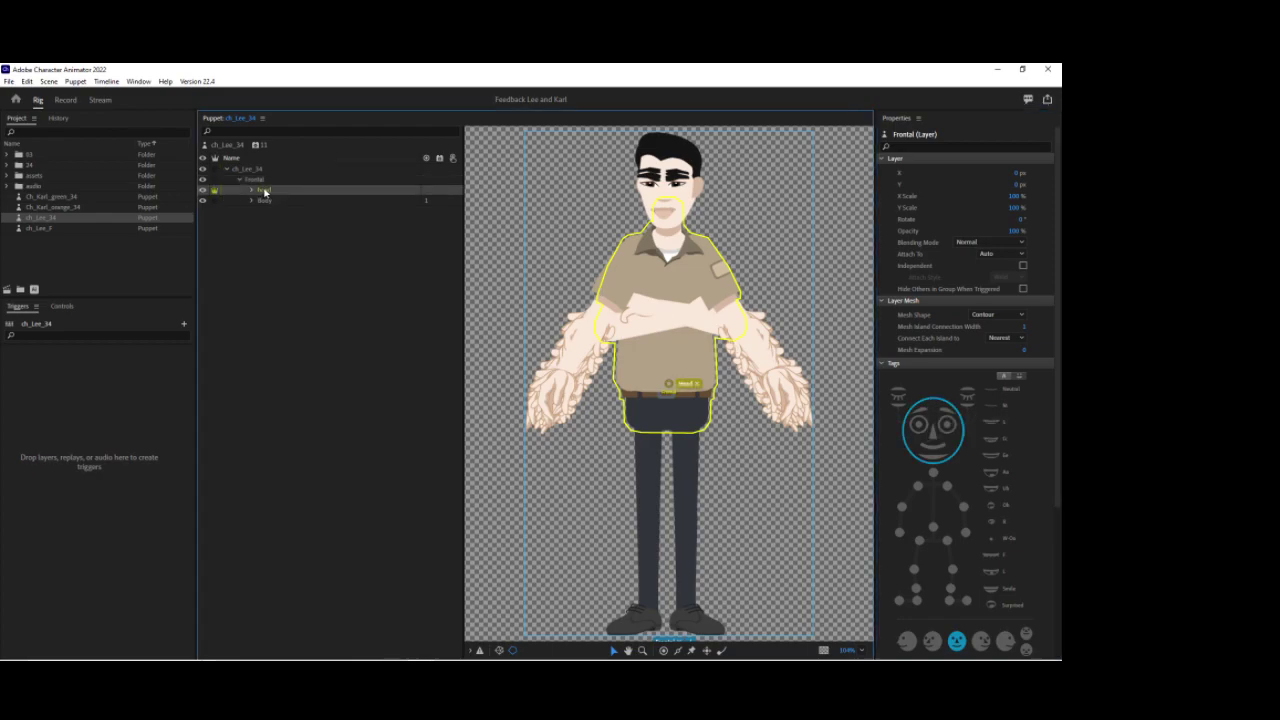
pyautogui.click(440, 192)
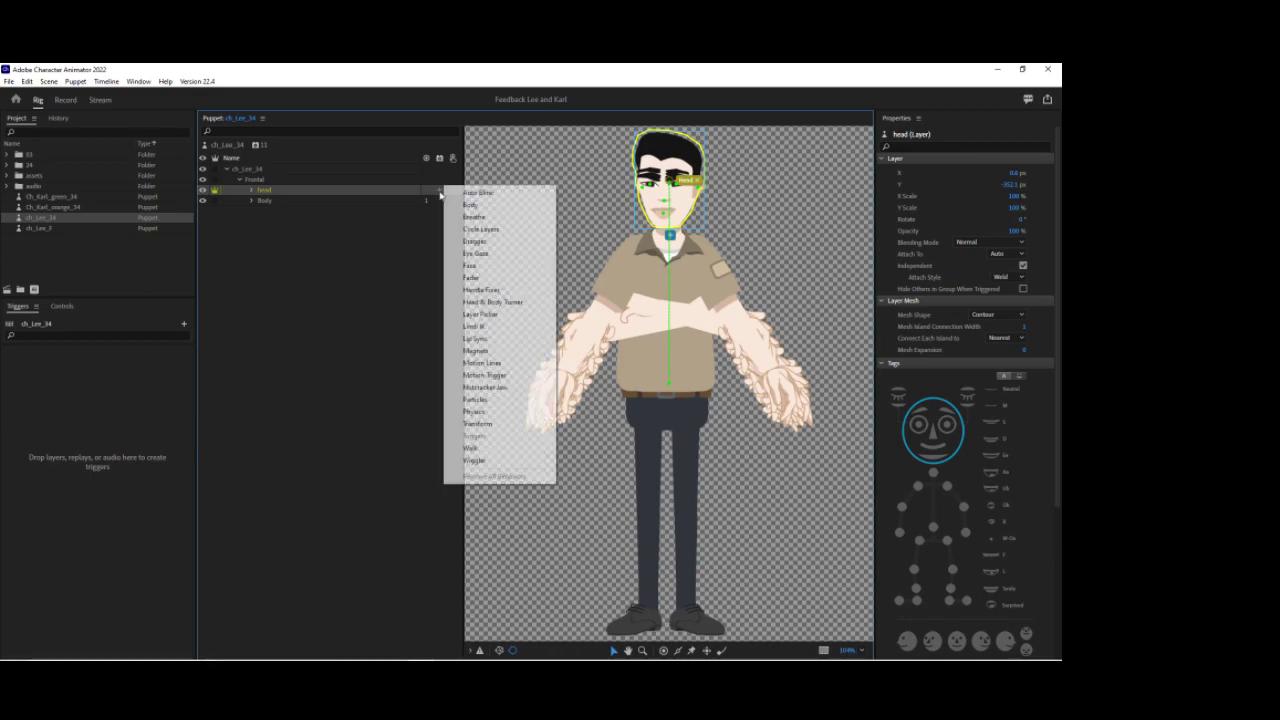
pyautogui.click(473, 271)
pyautogui.moveTo(668, 212); pyautogui.dragTo(670, 220)
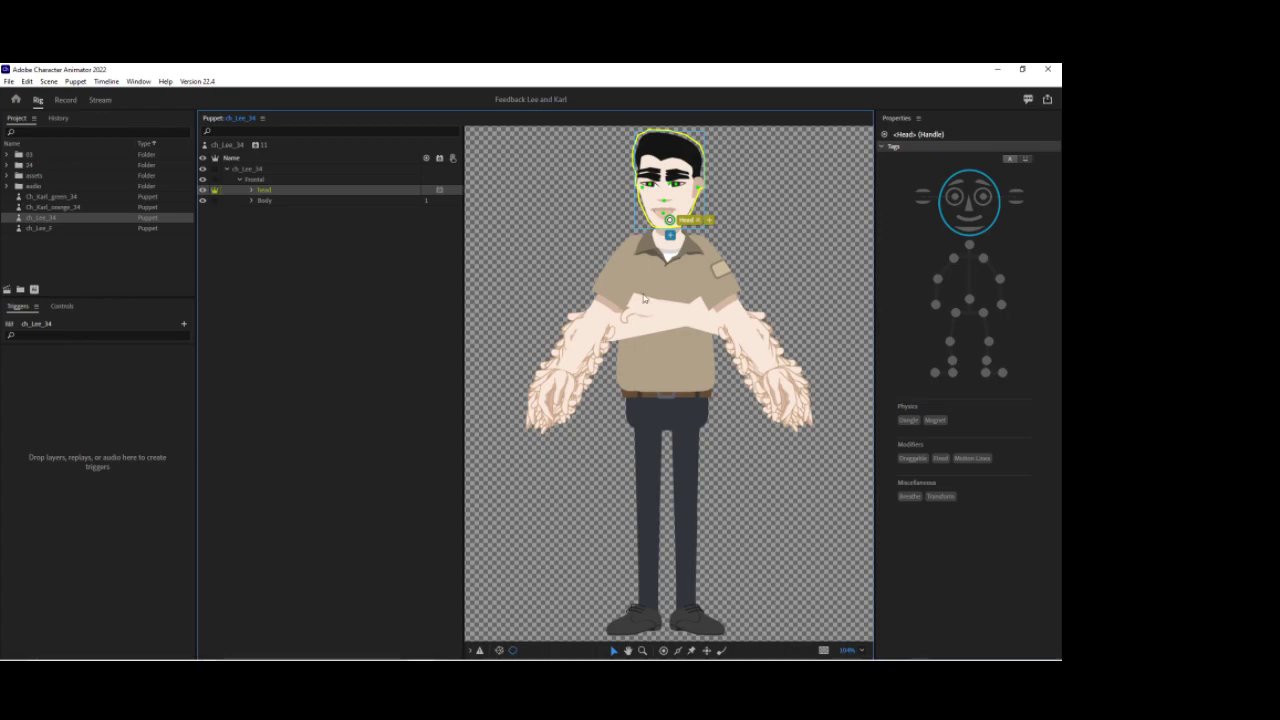
# Create a swap set from the brows layer inside head, assign key 1 to its surprised trigger and enable Latch for it.
pyautogui.click(251, 191)
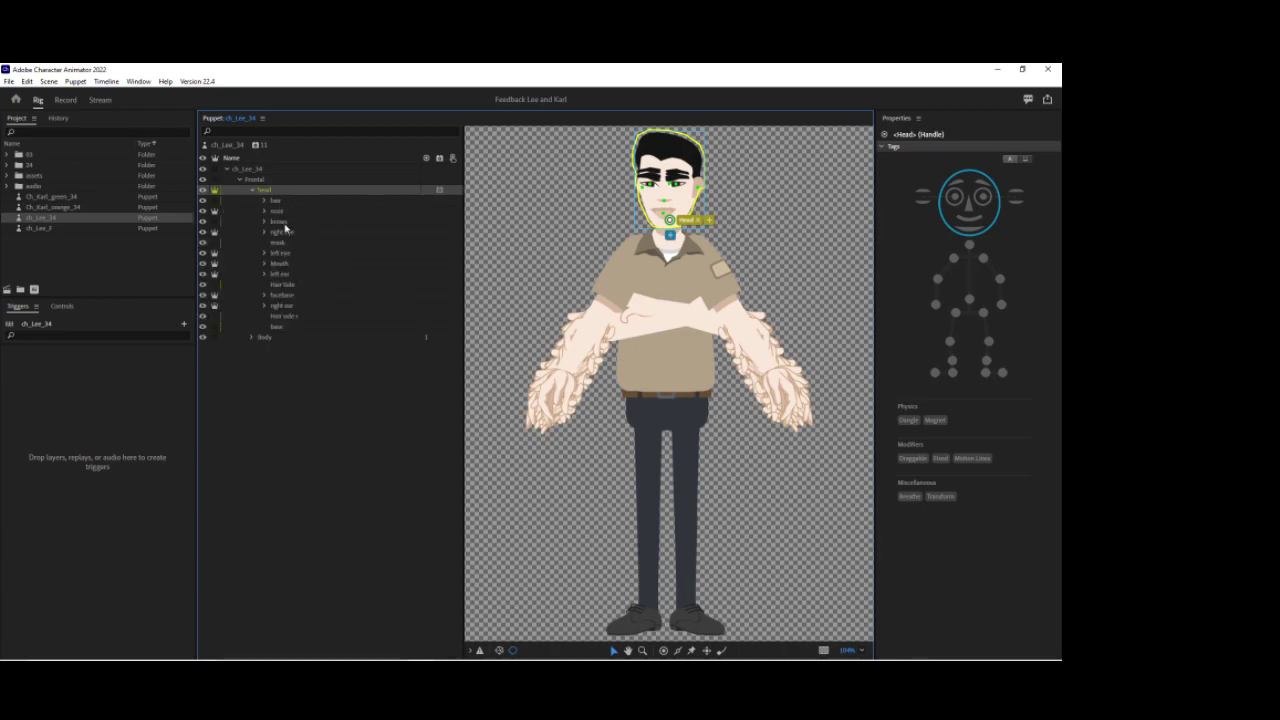
pyautogui.click(286, 223)
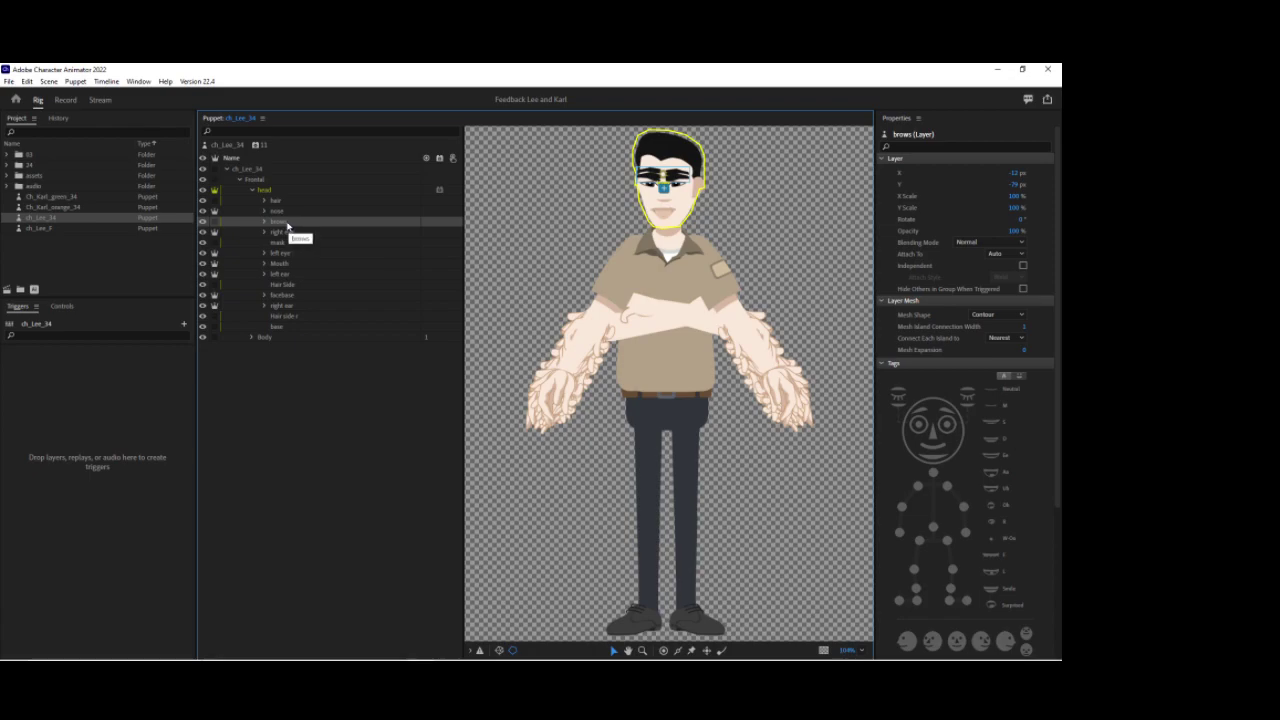
pyautogui.click(157, 633)
pyautogui.click(9, 396)
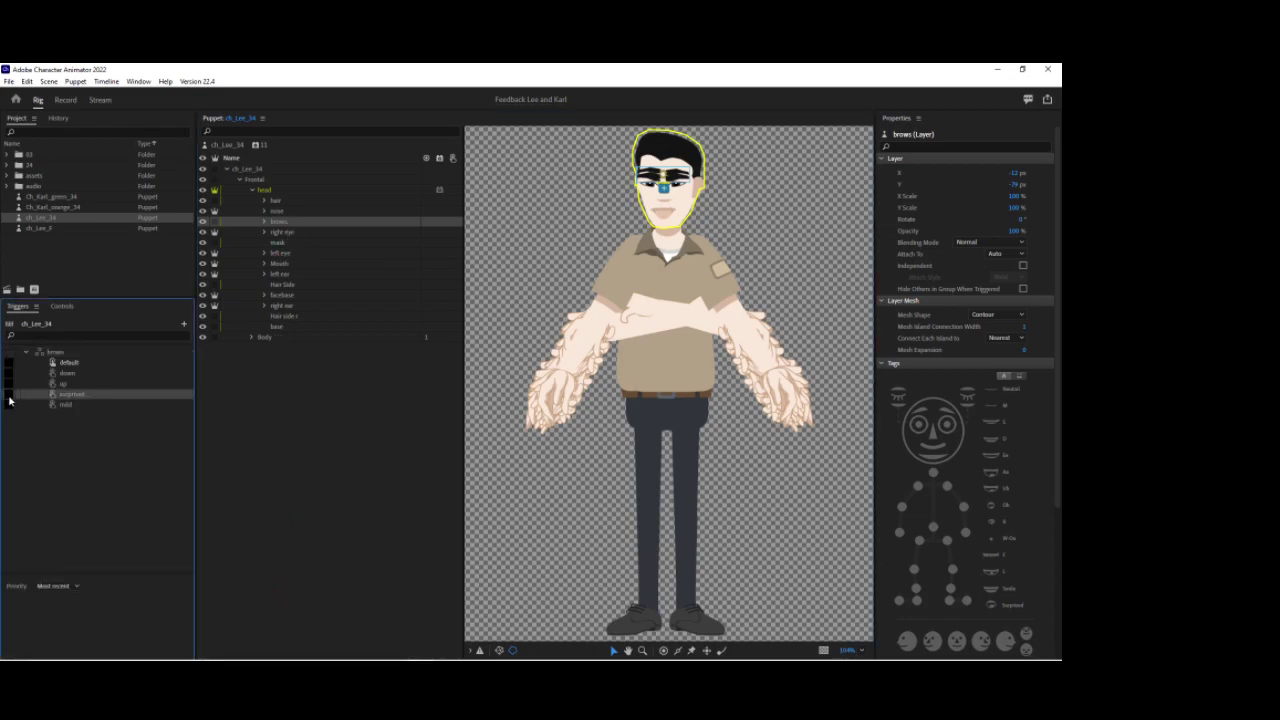
pyautogui.write('1')
pyautogui.click(80, 587)
pyautogui.click(27, 354)
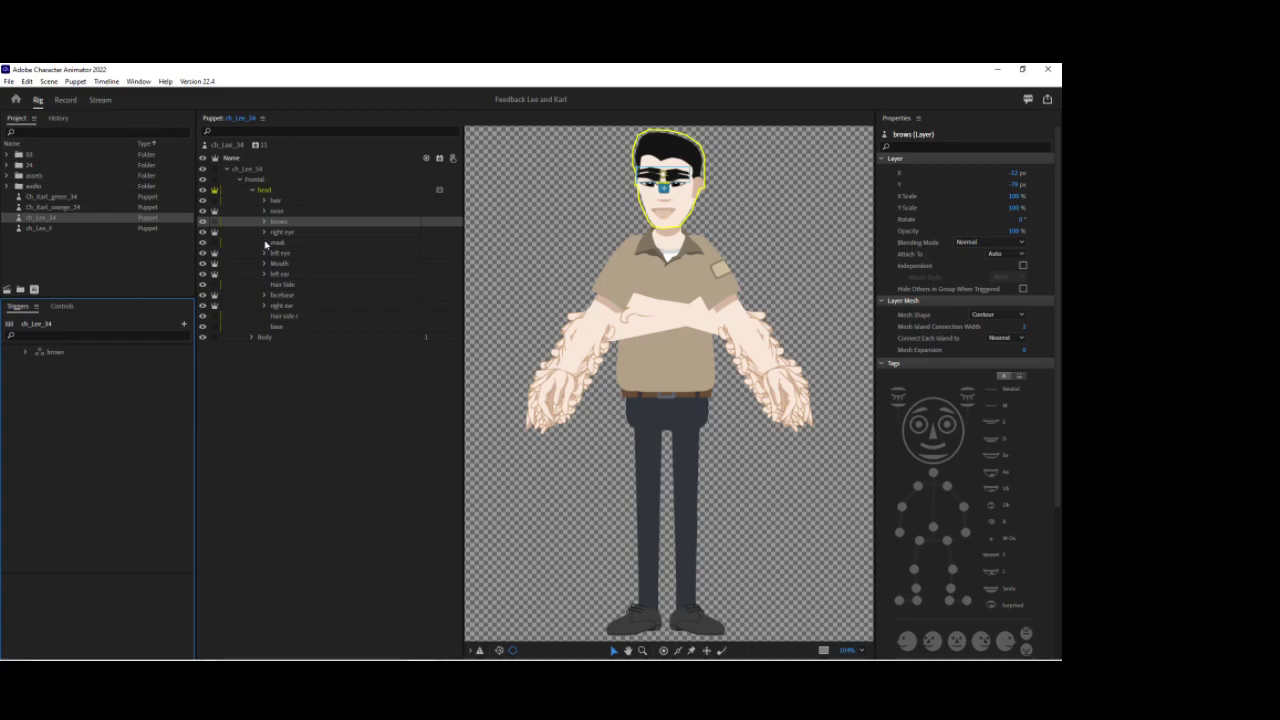
# Create a clipping mask on the right eye group using the mask layer beneath it.
pyautogui.click(278, 232)
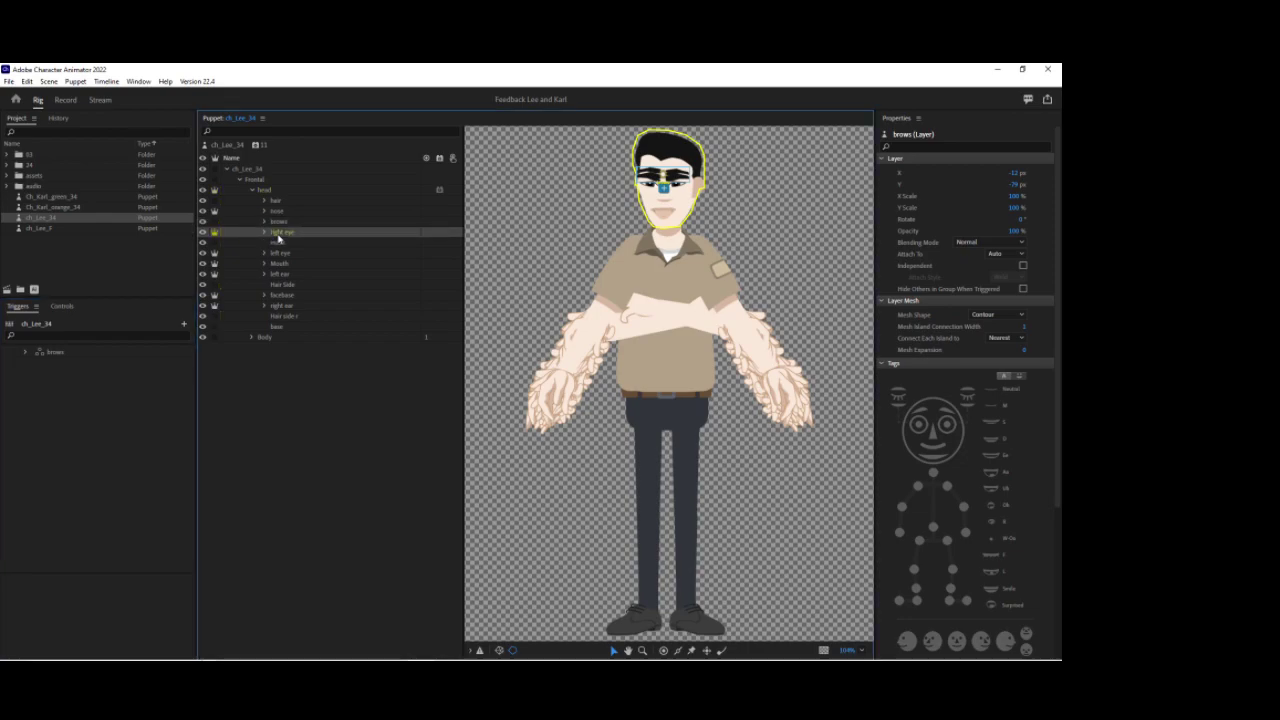
pyautogui.click(77, 82)
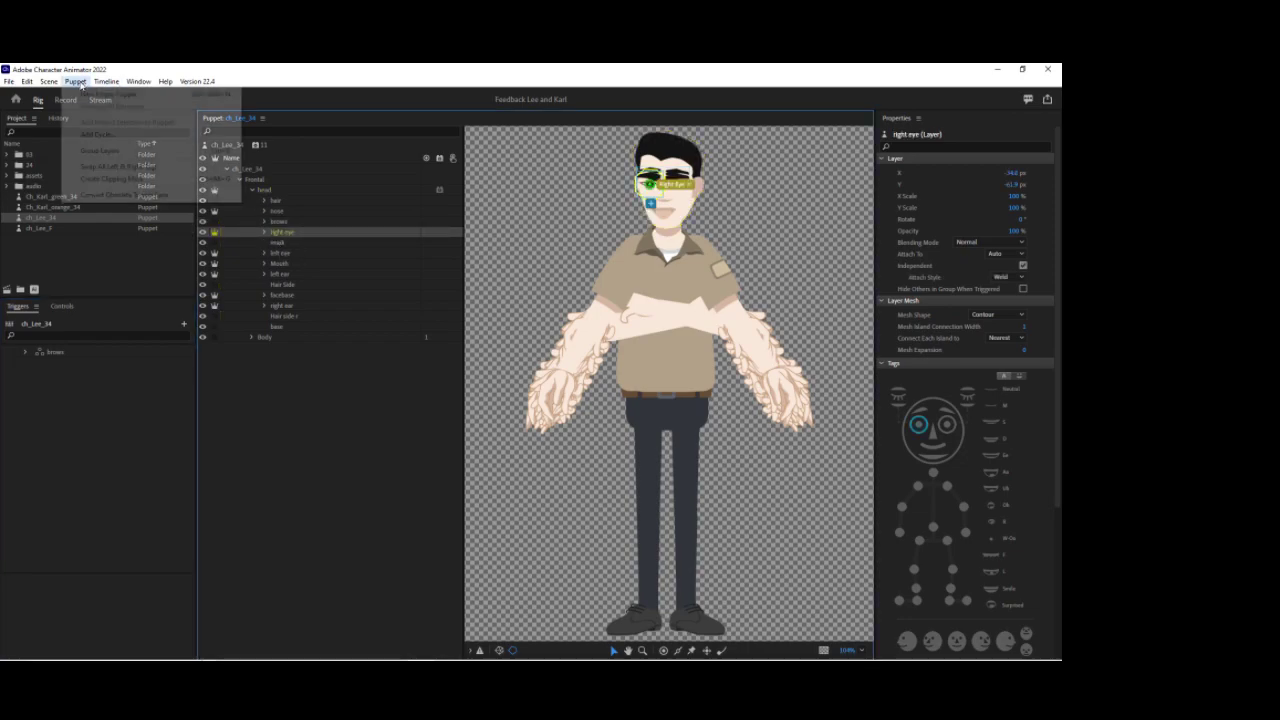
pyautogui.click(101, 182)
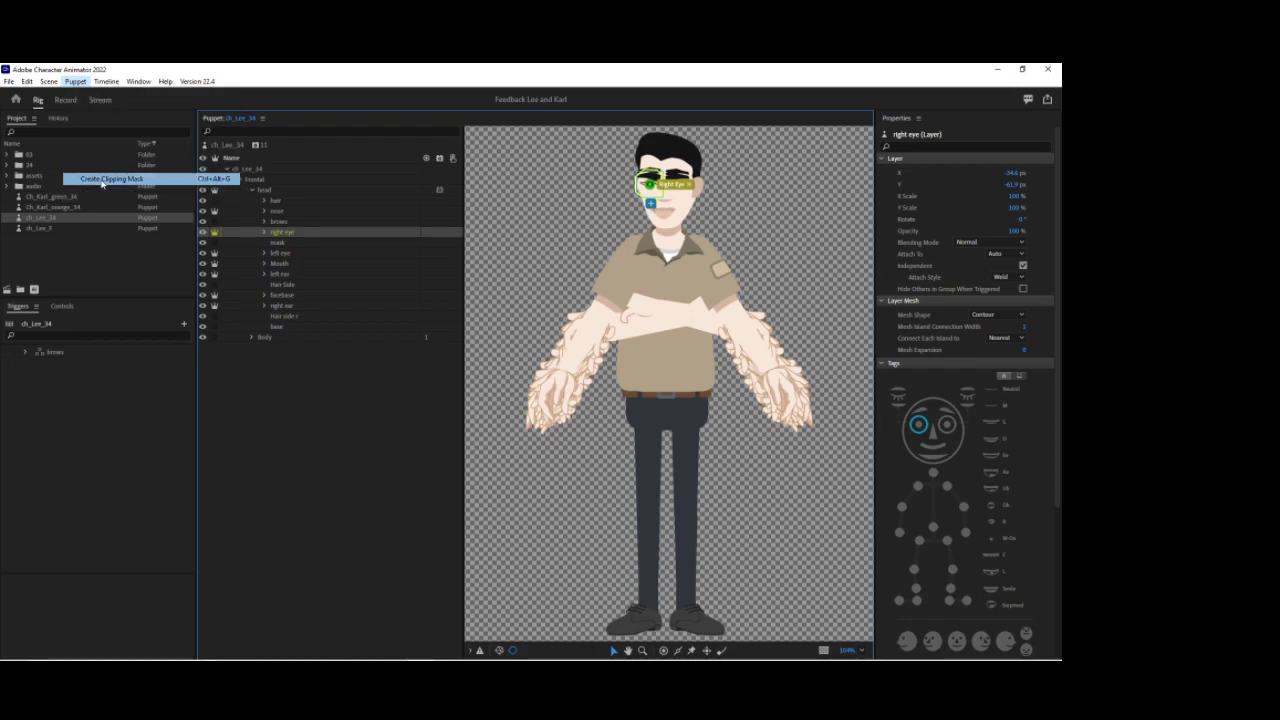
# Tag the right eyeball layer as Right Eye and the left eyeball layer as Left Eye, and check the nose layer's tag.
pyautogui.click(267, 233)
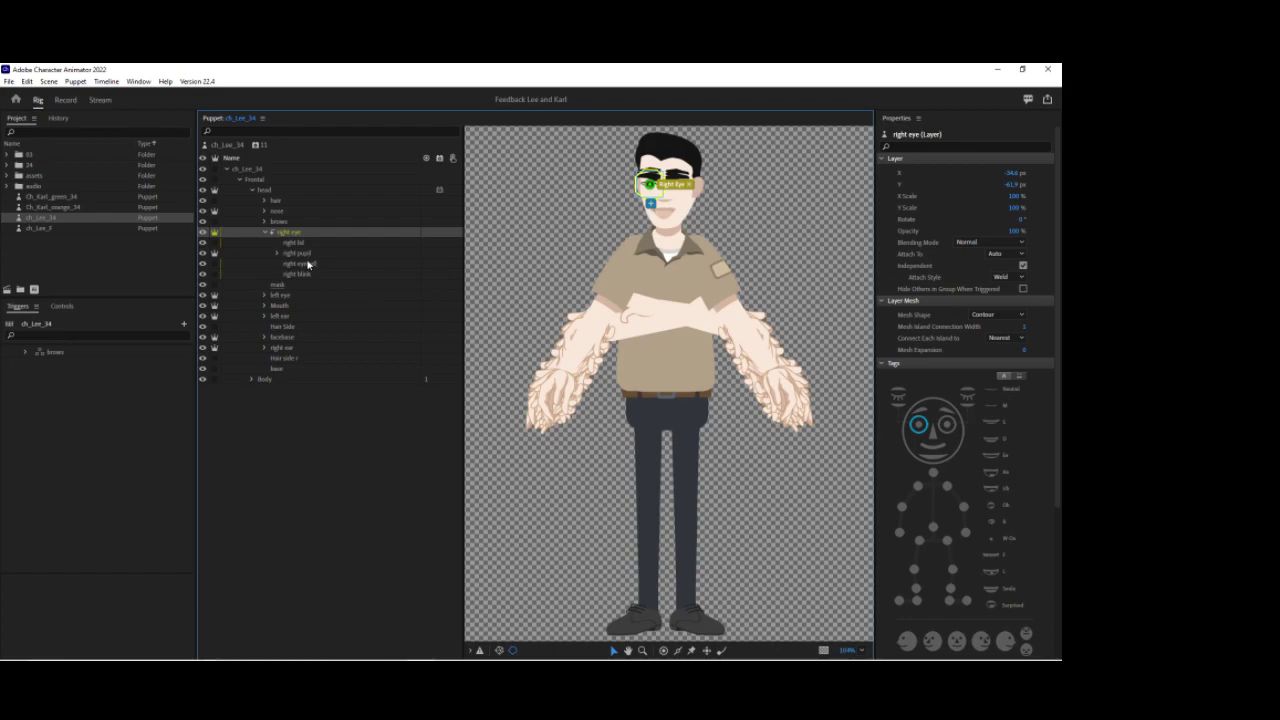
pyautogui.click(302, 266)
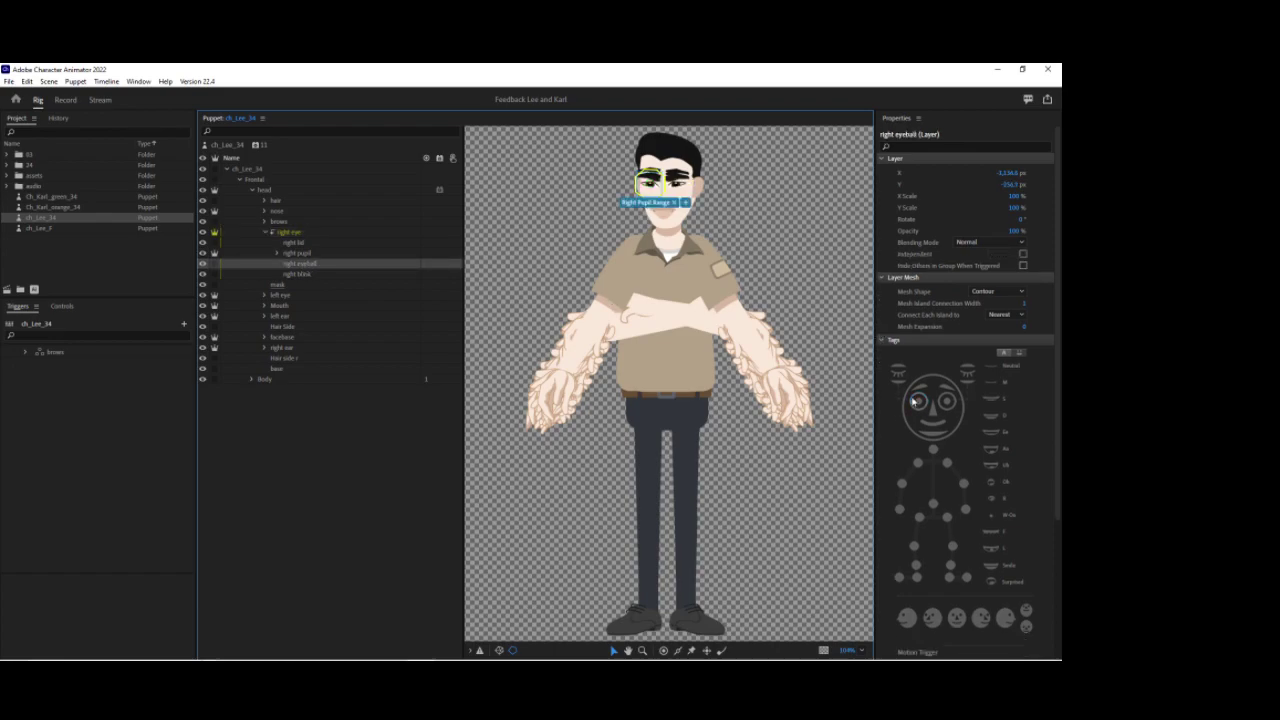
pyautogui.click(917, 404)
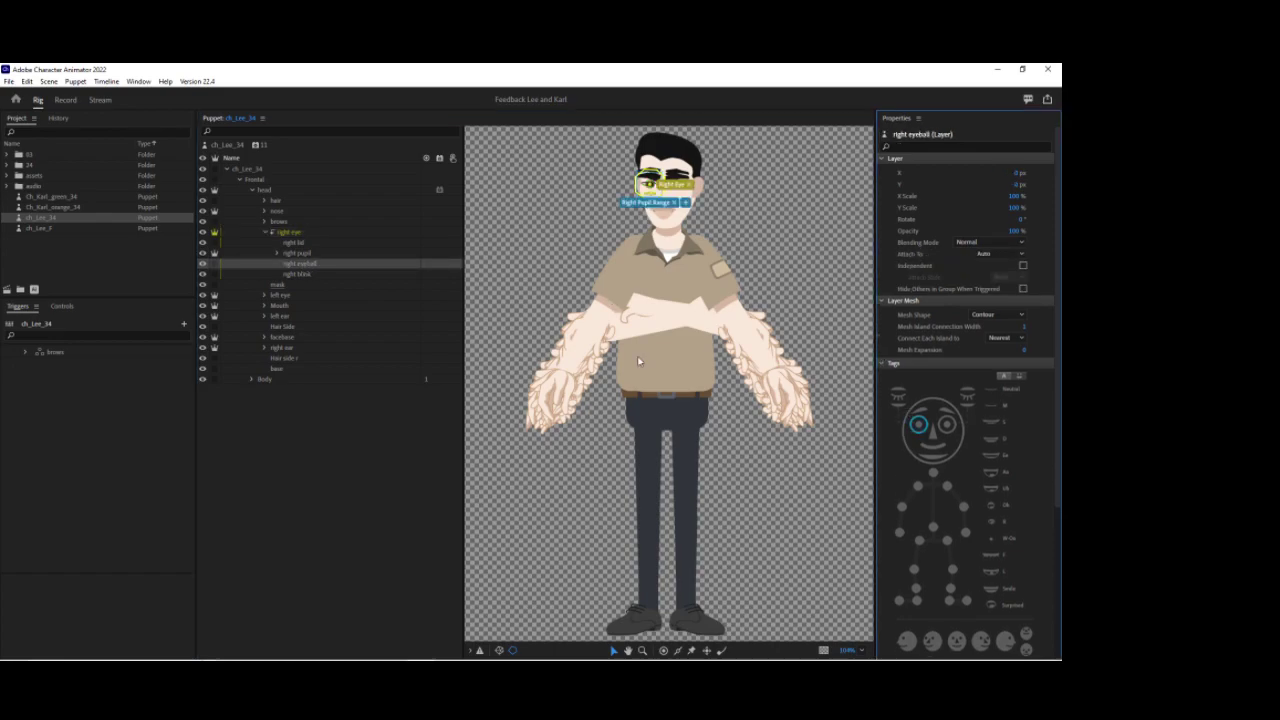
pyautogui.click(265, 295)
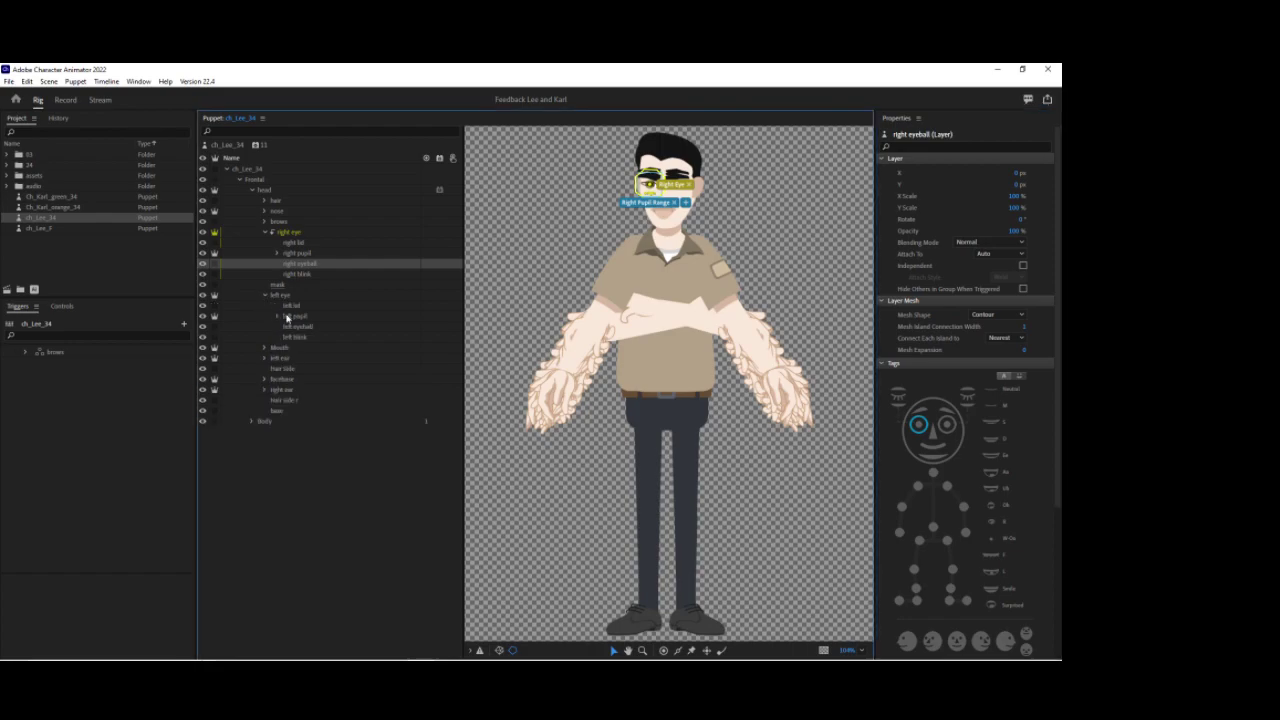
pyautogui.click(297, 327)
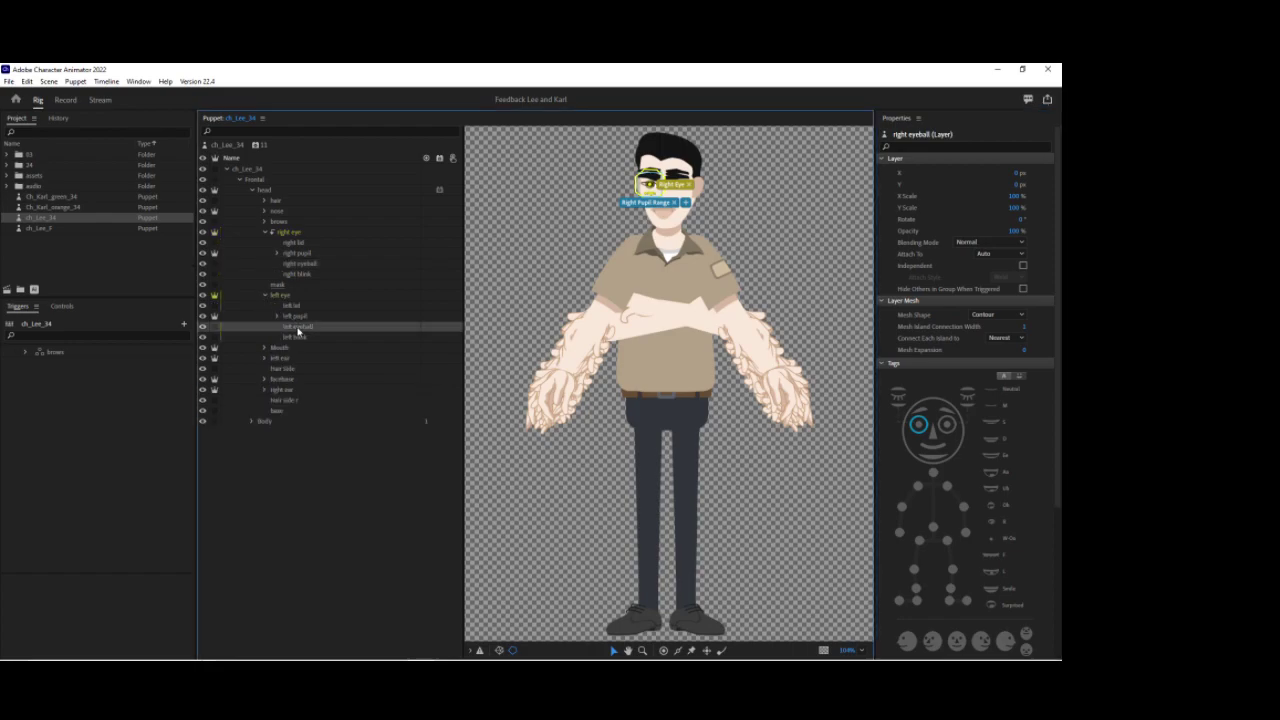
pyautogui.click(950, 411)
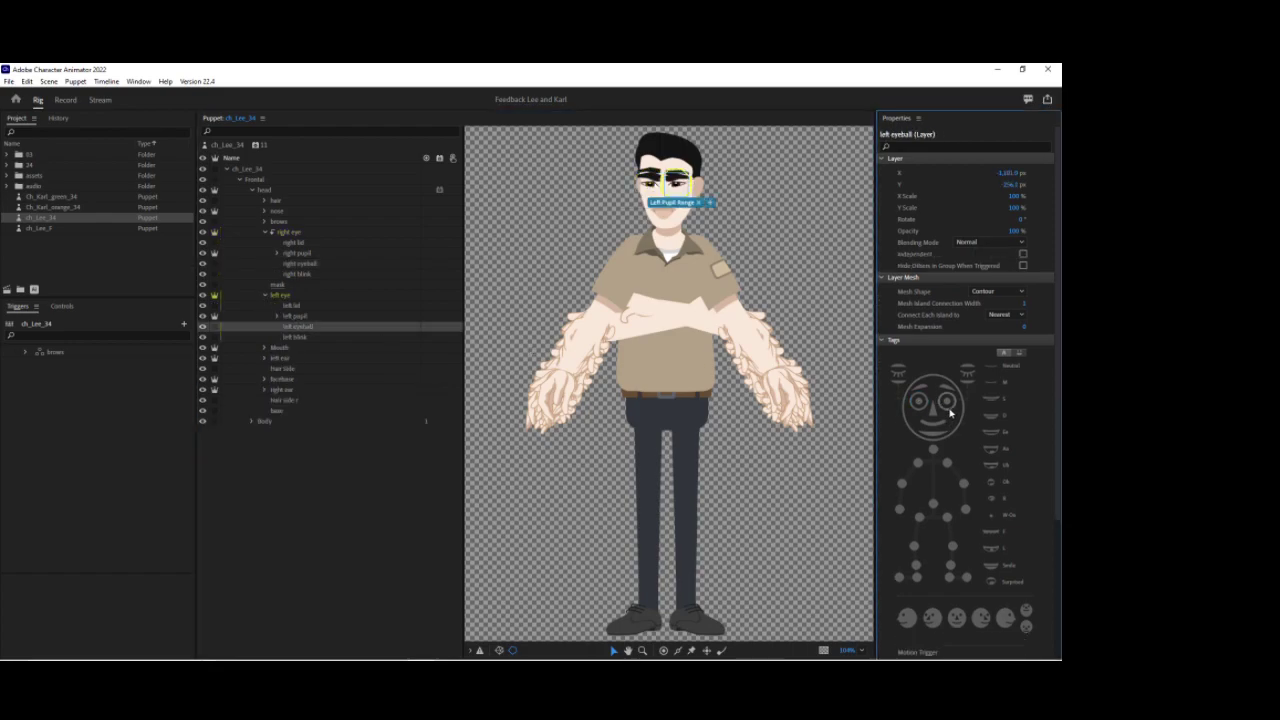
pyautogui.click(265, 232)
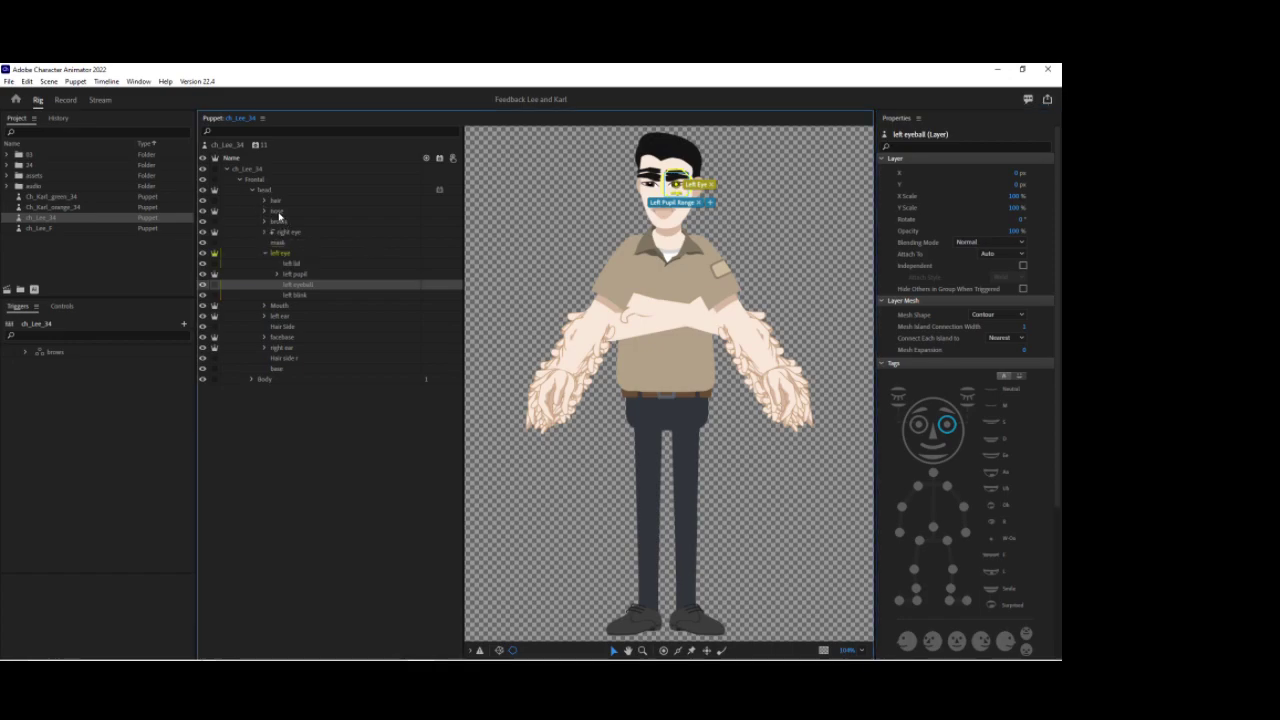
pyautogui.click(279, 213)
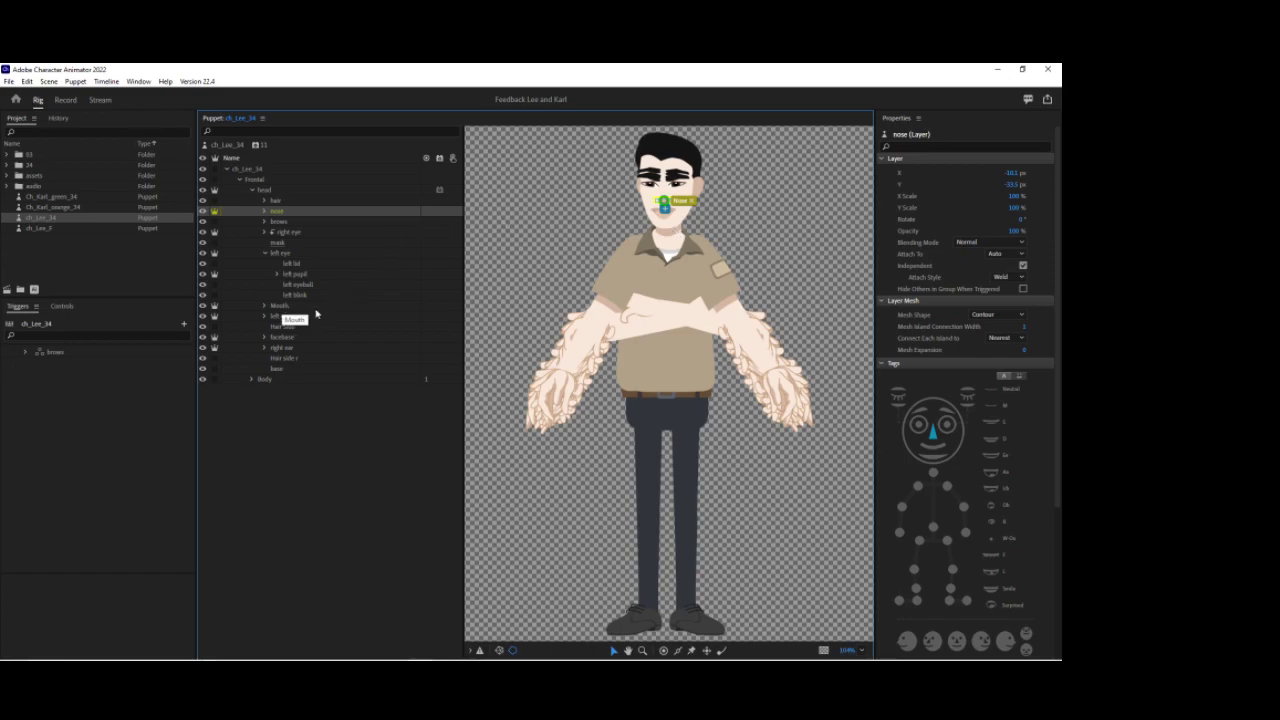
pyautogui.click(252, 190)
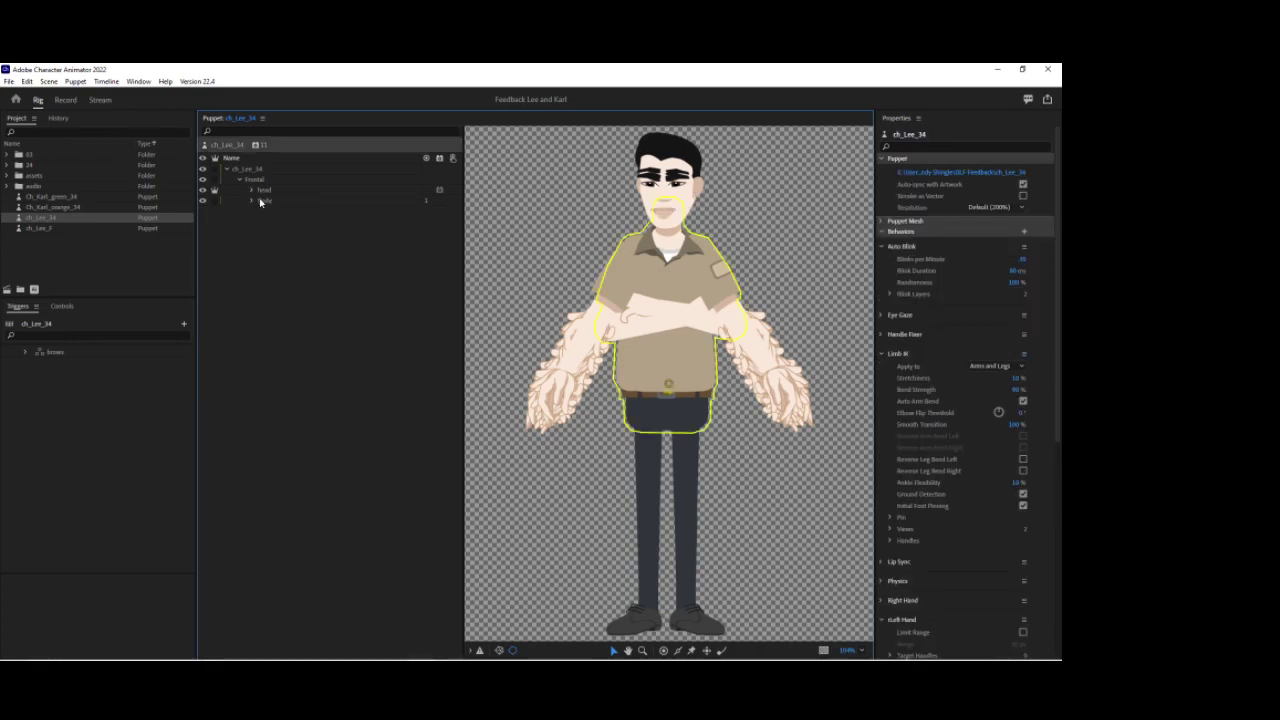
# Create a swap set from the arms layer in Body and enable Latch for its folded trigger.
pyautogui.click(262, 201)
pyautogui.click(252, 201)
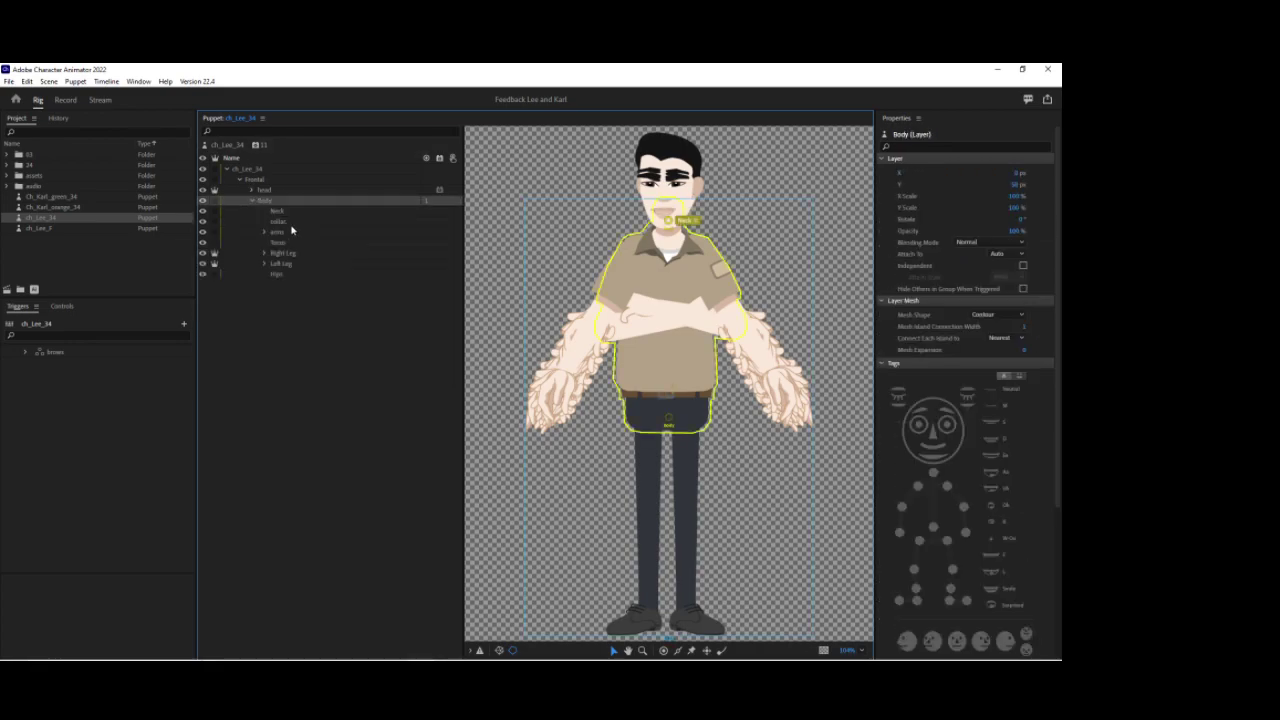
pyautogui.click(278, 232)
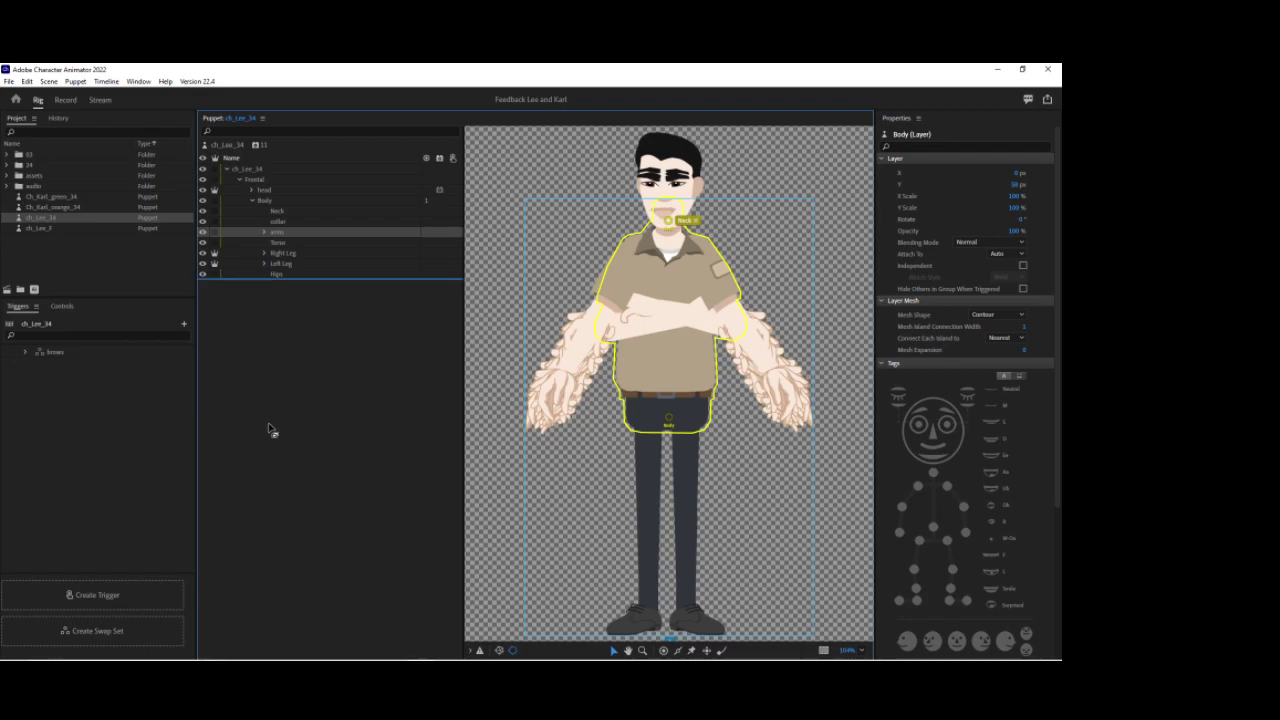
pyautogui.click(155, 630)
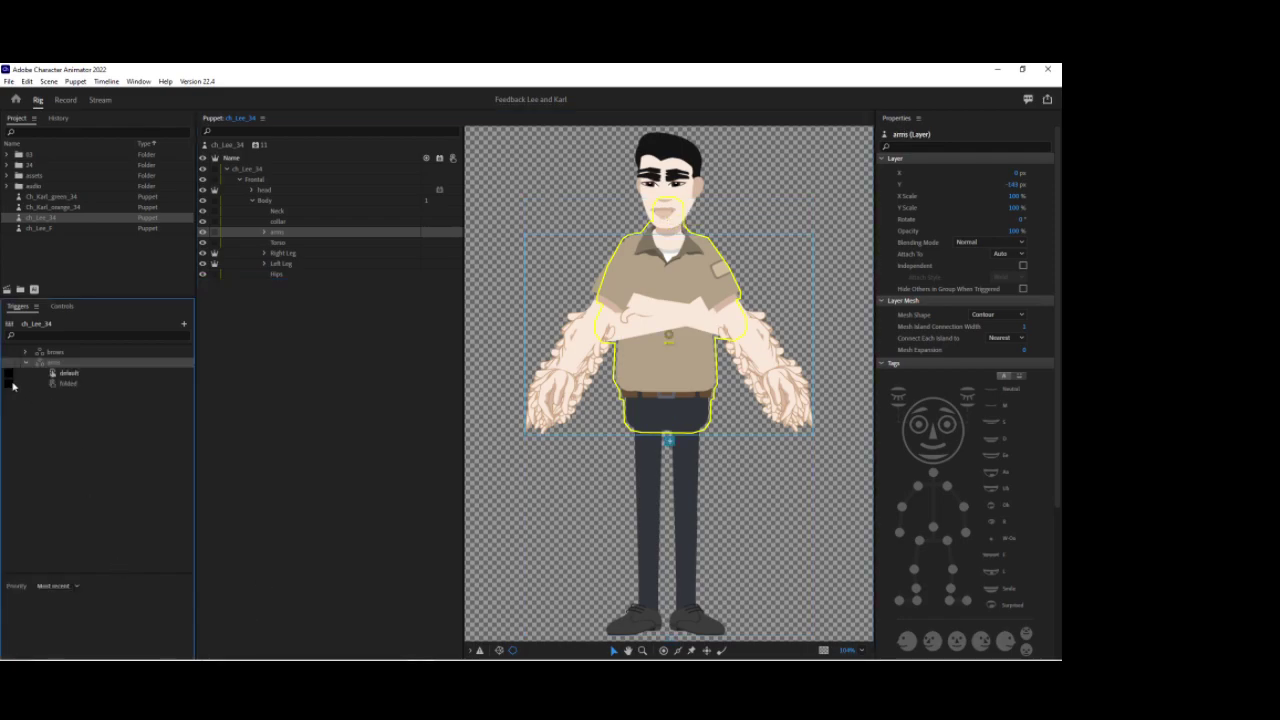
pyautogui.click(13, 386)
pyautogui.click(78, 586)
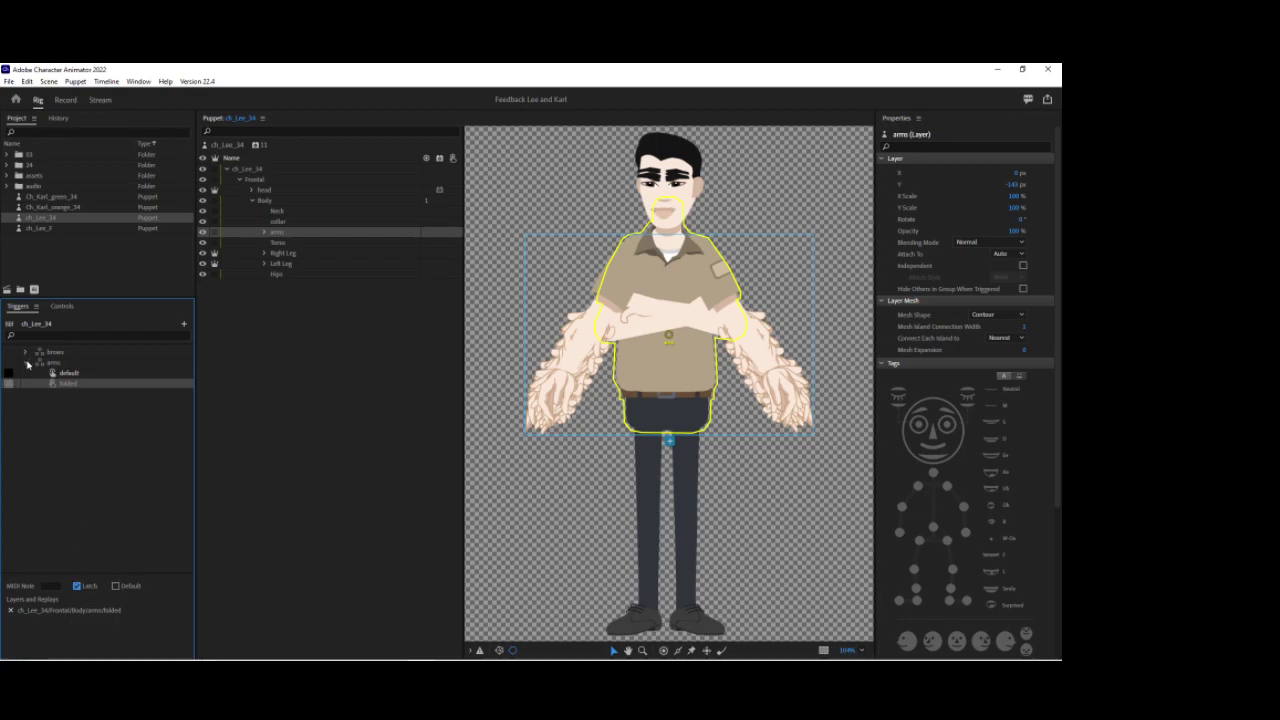
pyautogui.click(26, 363)
# Move the origin handle of the Left Arm layer, inside the default arms, up to the shoulder.
pyautogui.click(265, 233)
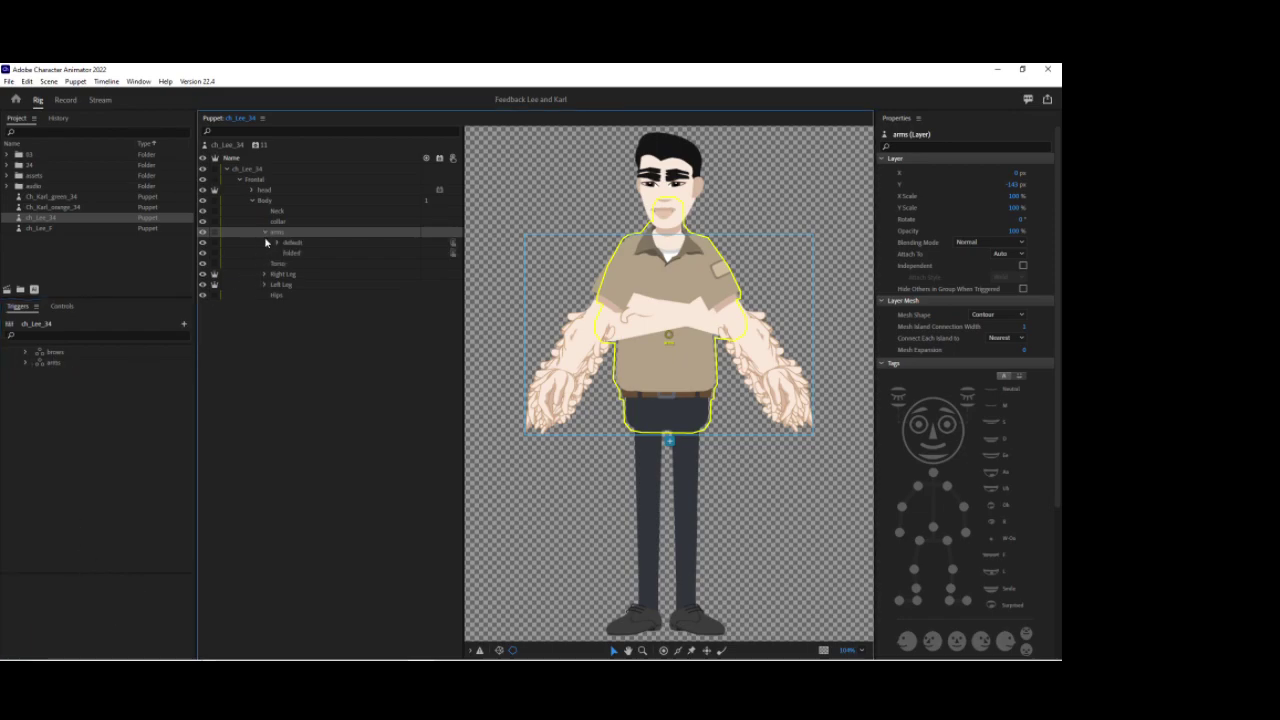
pyautogui.click(277, 243)
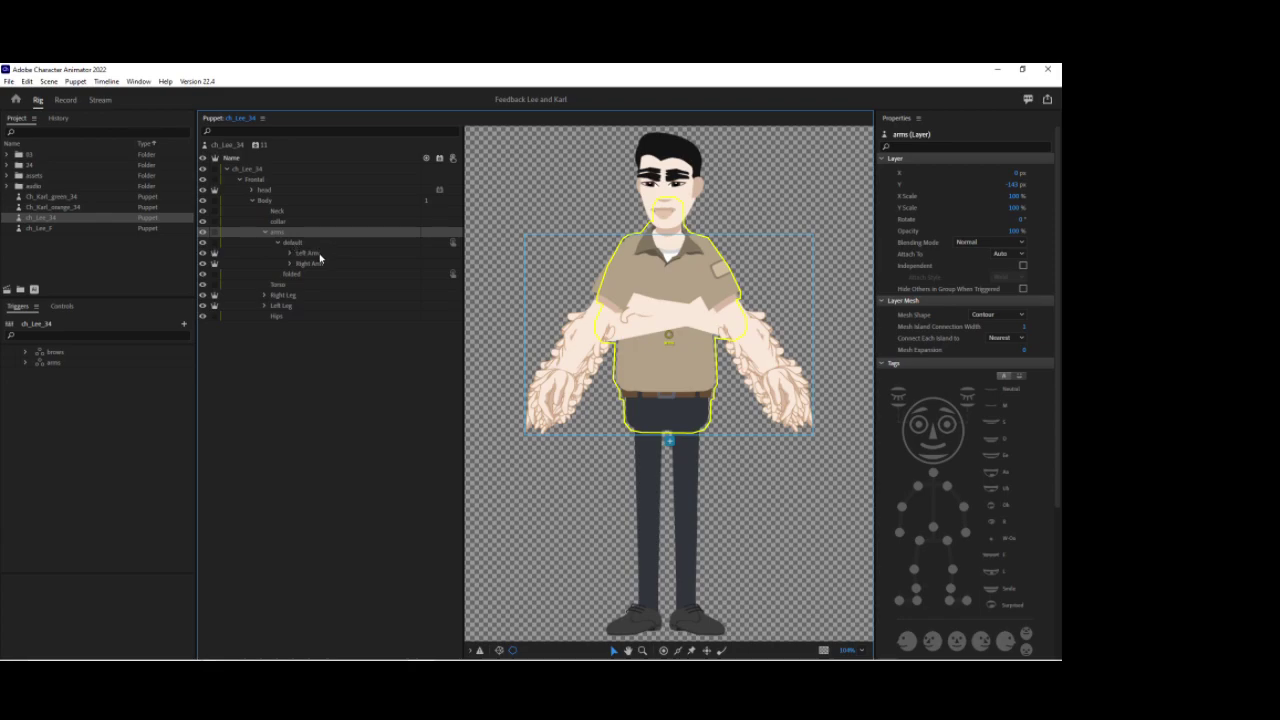
pyautogui.click(309, 253)
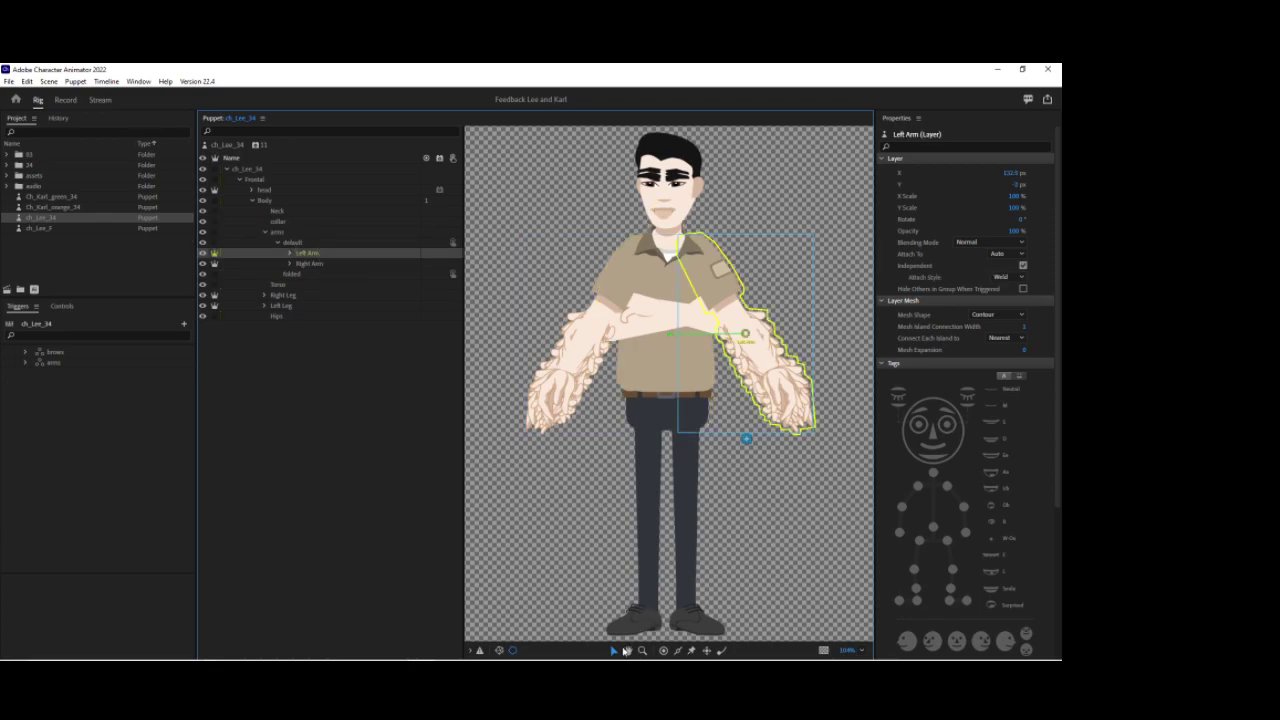
pyautogui.moveTo(746, 336); pyautogui.dragTo(703, 247)
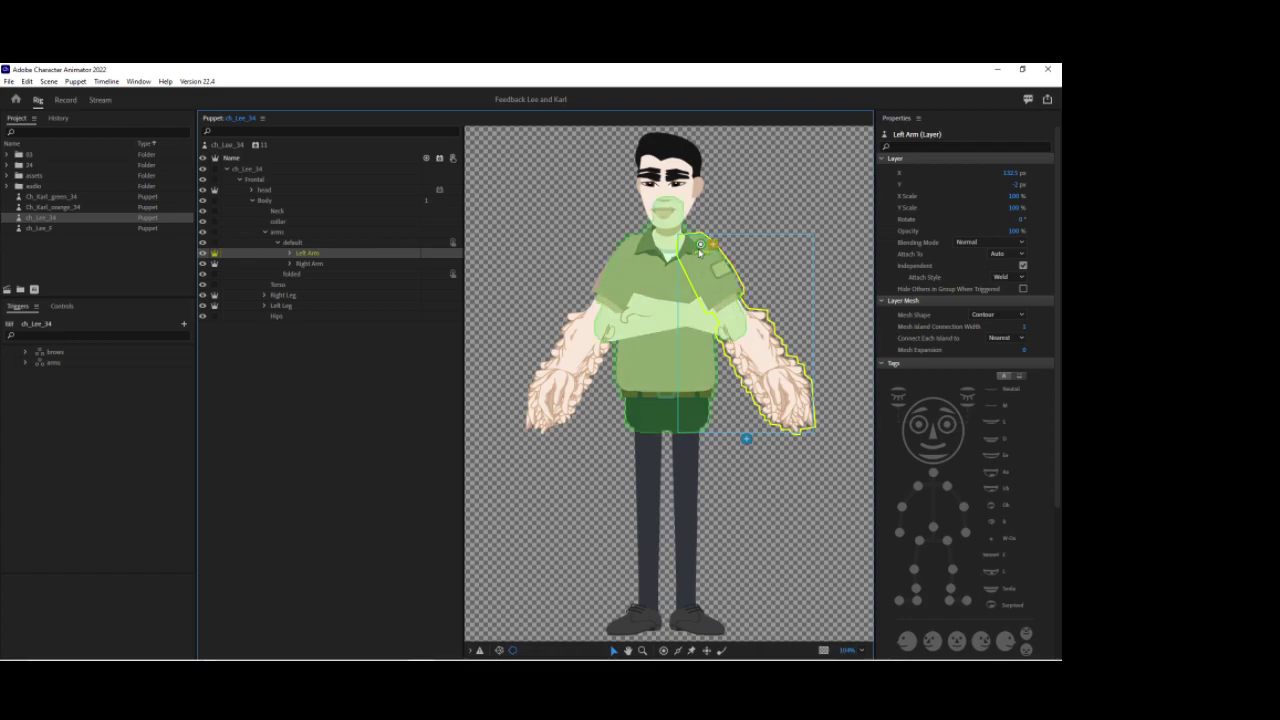
pyautogui.moveTo(697, 248); pyautogui.dragTo(698, 249)
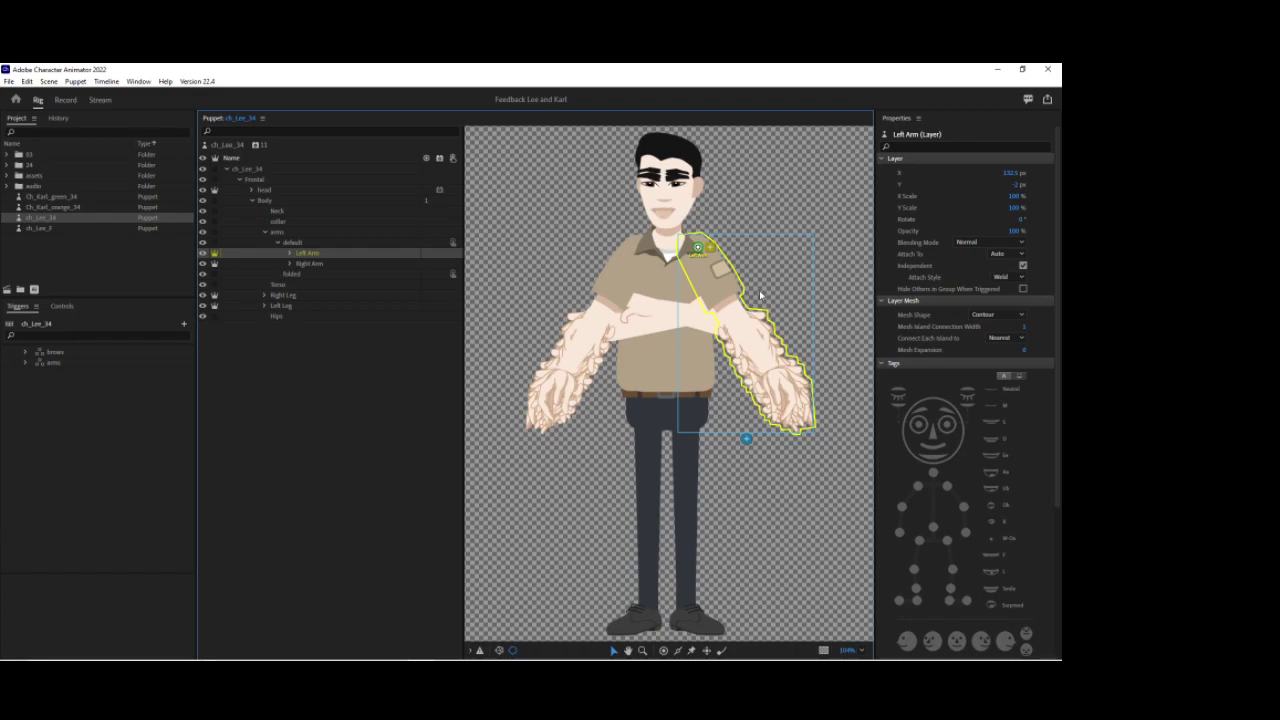
# Tag the Left Arm layer as Left Shoulder.
pyautogui.click(744, 297)
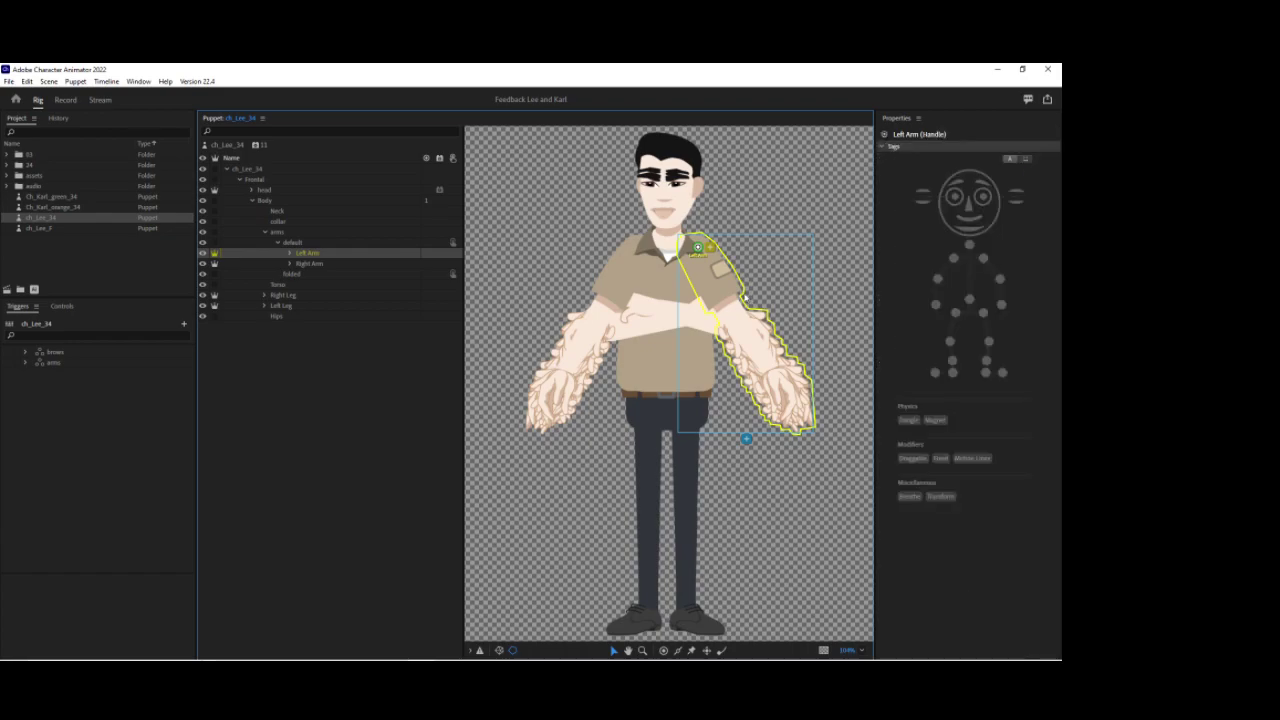
pyautogui.click(283, 286)
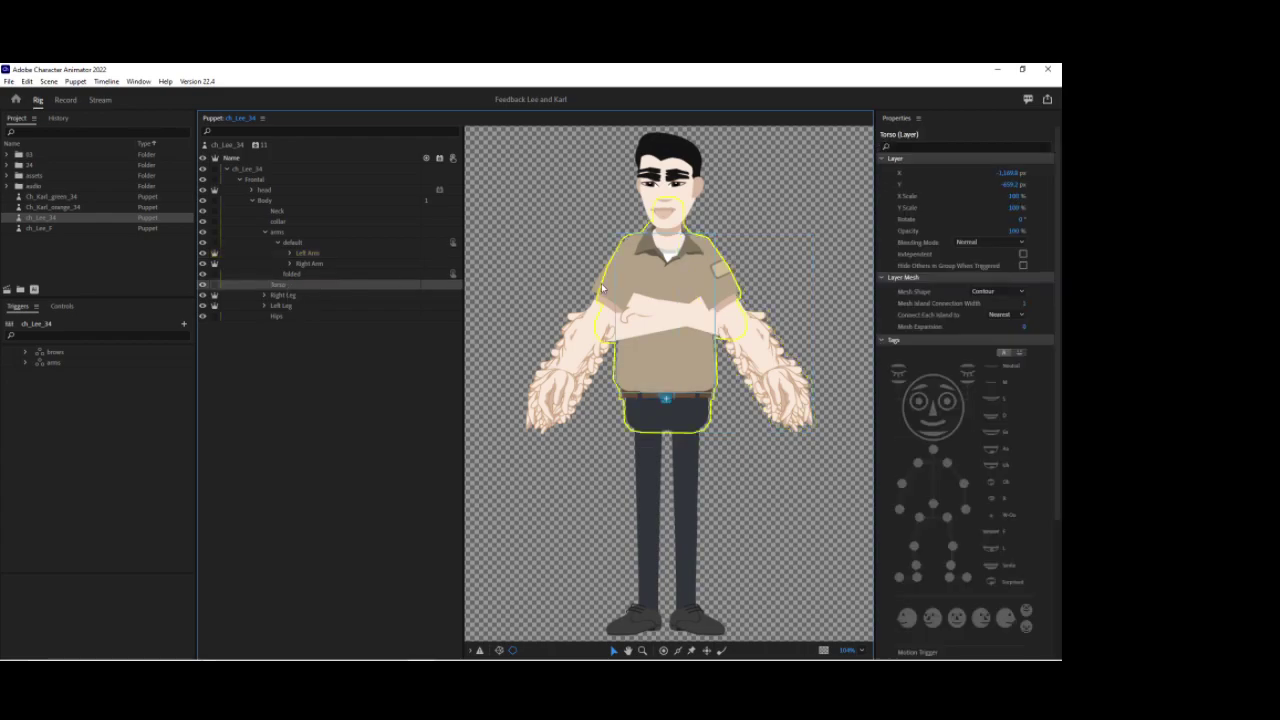
pyautogui.click(298, 254)
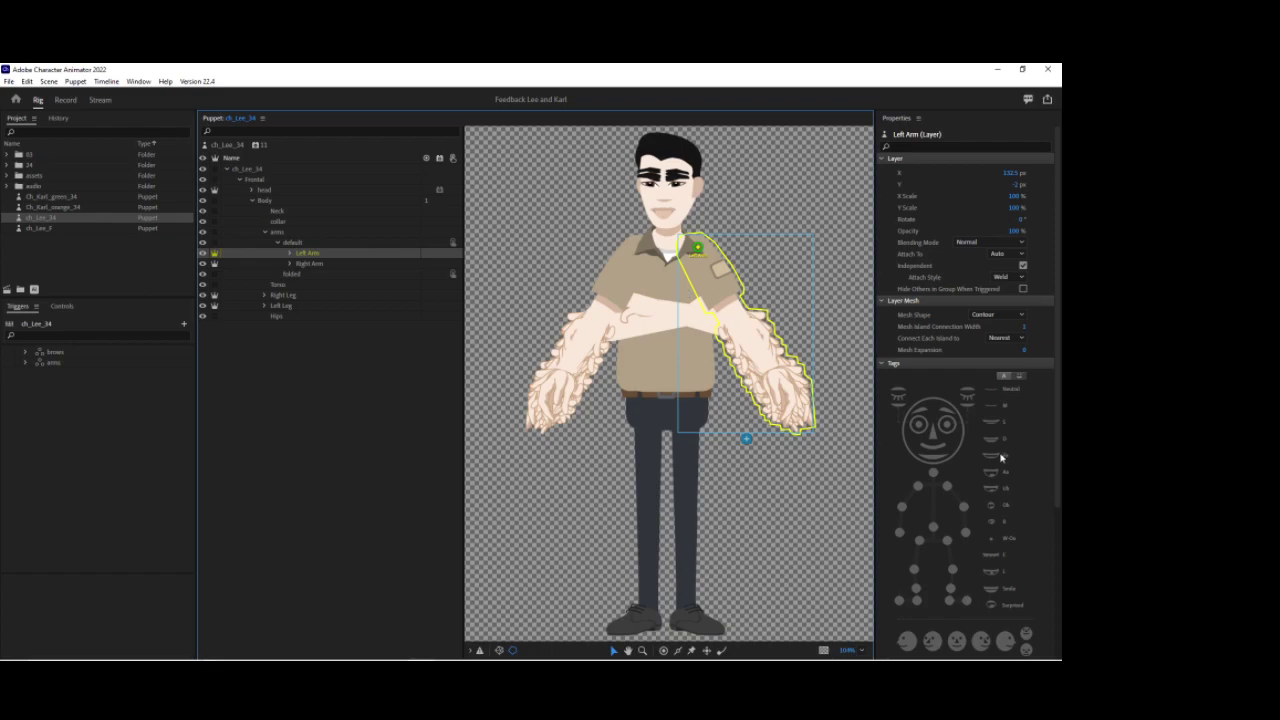
pyautogui.click(947, 486)
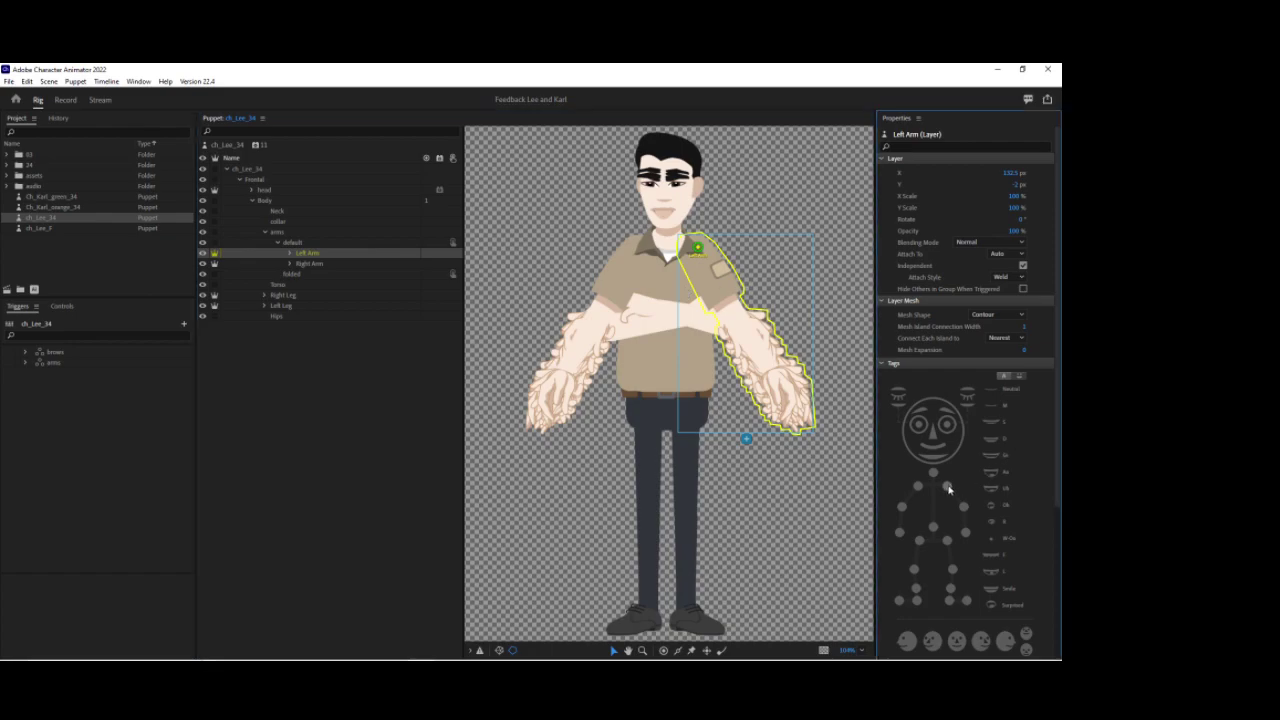
# Add handles at the left arm's elbow and wrist and tag them Left Elbow and Left Wrist.
pyautogui.click(661, 650)
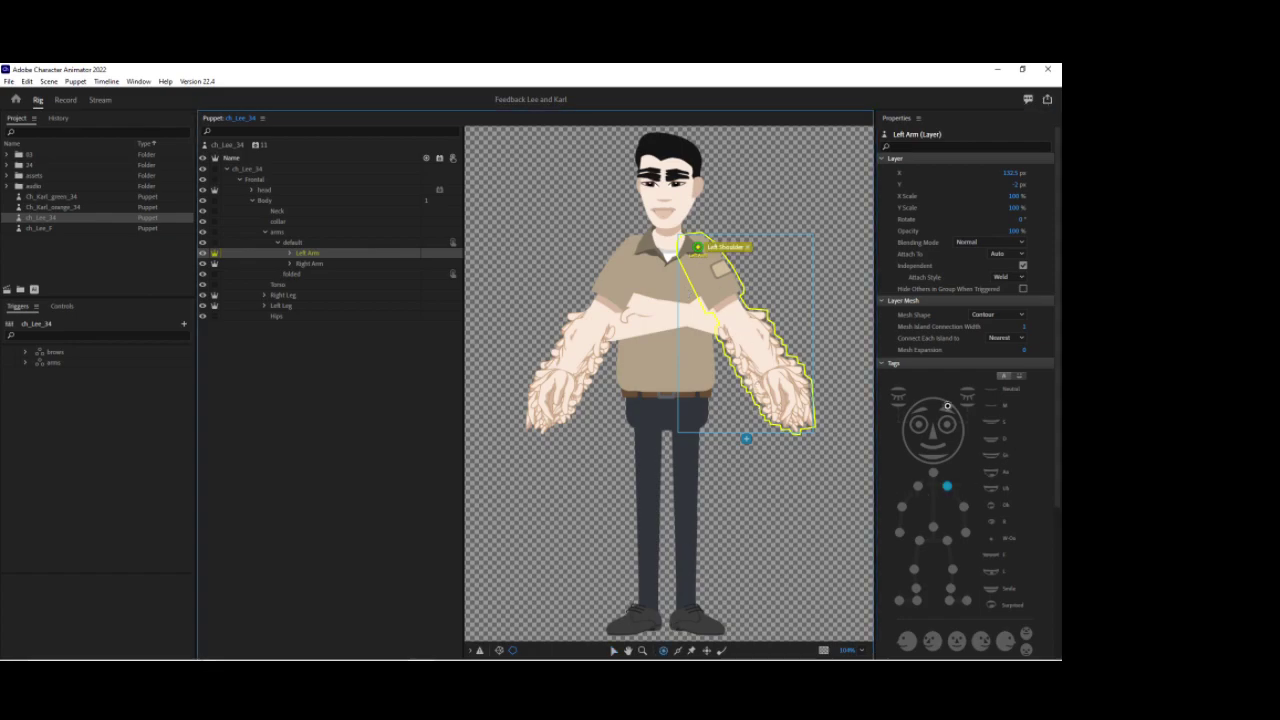
pyautogui.click(738, 326)
pyautogui.click(1000, 280)
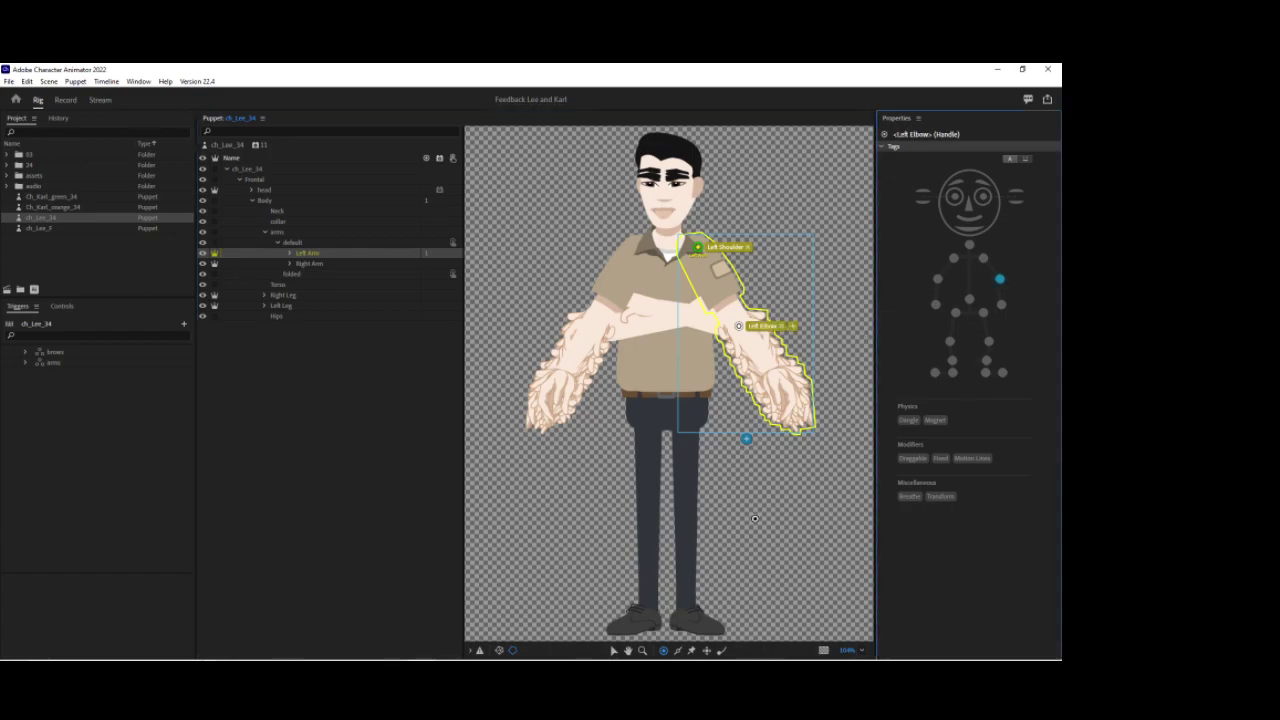
pyautogui.click(782, 397)
pyautogui.click(1001, 304)
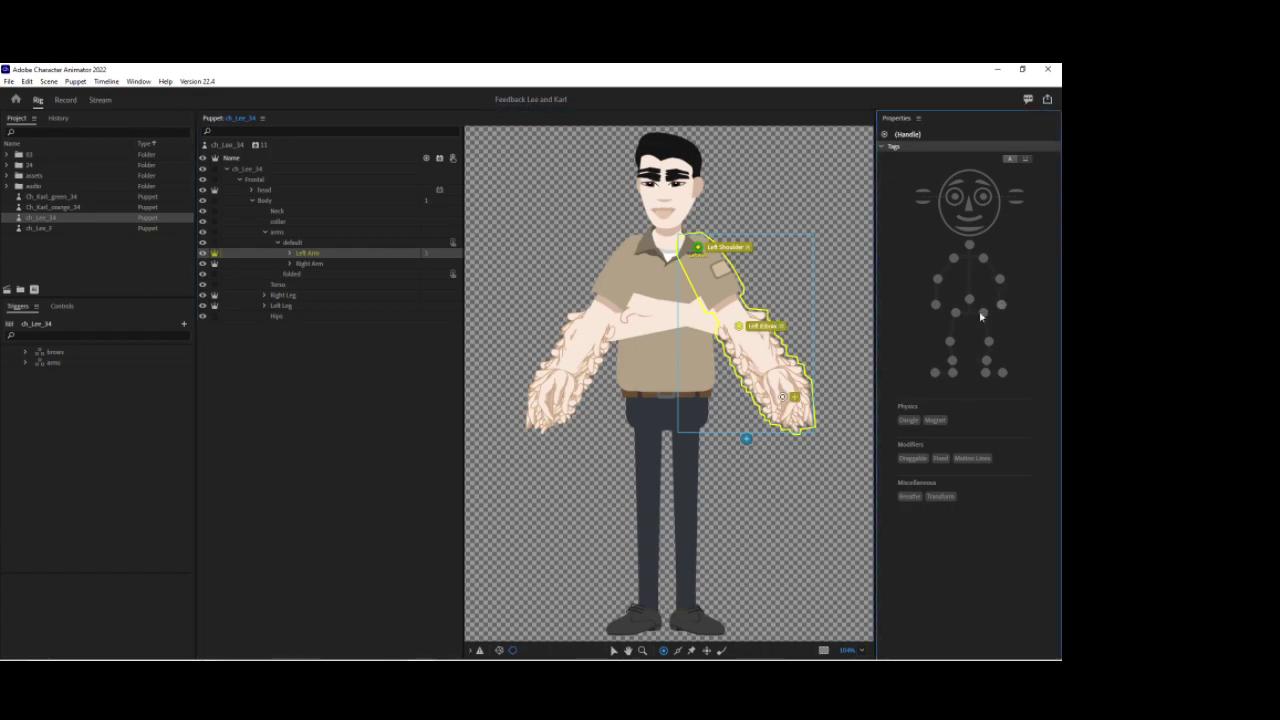
# Make the left wrist handle Draggable and add sticks along both sides of the left upper arm and forearm.
pyautogui.click(912, 458)
pyautogui.click(679, 651)
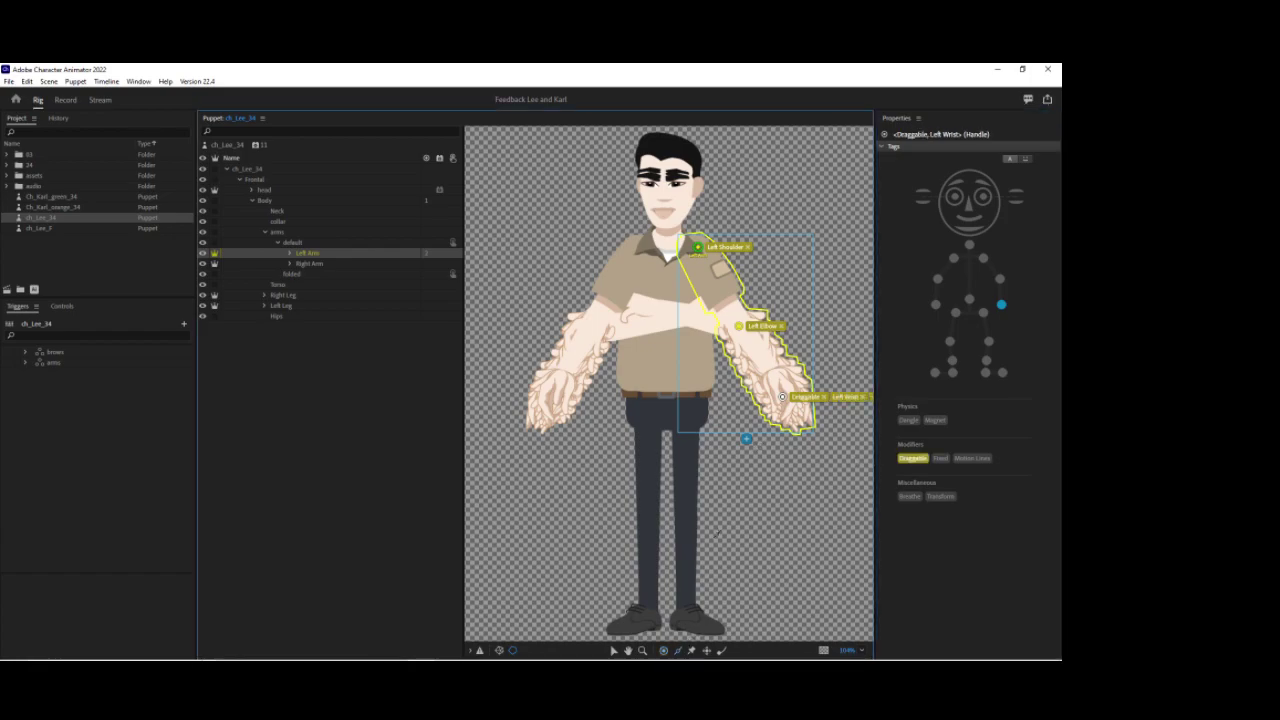
pyautogui.moveTo(706, 251)
pyautogui.mouseDown()
pyautogui.moveTo(746, 316)
pyautogui.moveTo(723, 323)
pyautogui.moveTo(767, 395)
pyautogui.mouseUp()
pyautogui.click(725, 279)
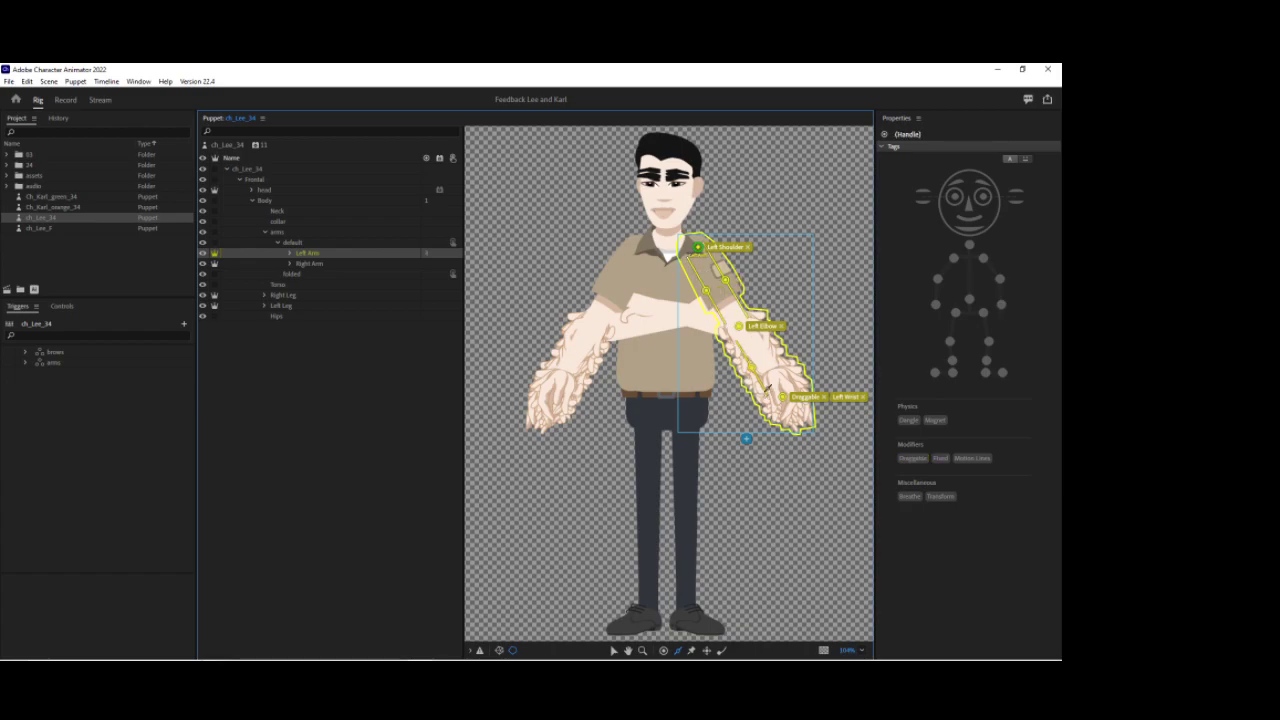
pyautogui.moveTo(757, 331); pyautogui.dragTo(789, 380)
# Set up the Right Arm's joint handles, tagged Right Shoulder, Right Elbow and Right Wrist, and make the wrist handle Draggable.
pyautogui.click(311, 264)
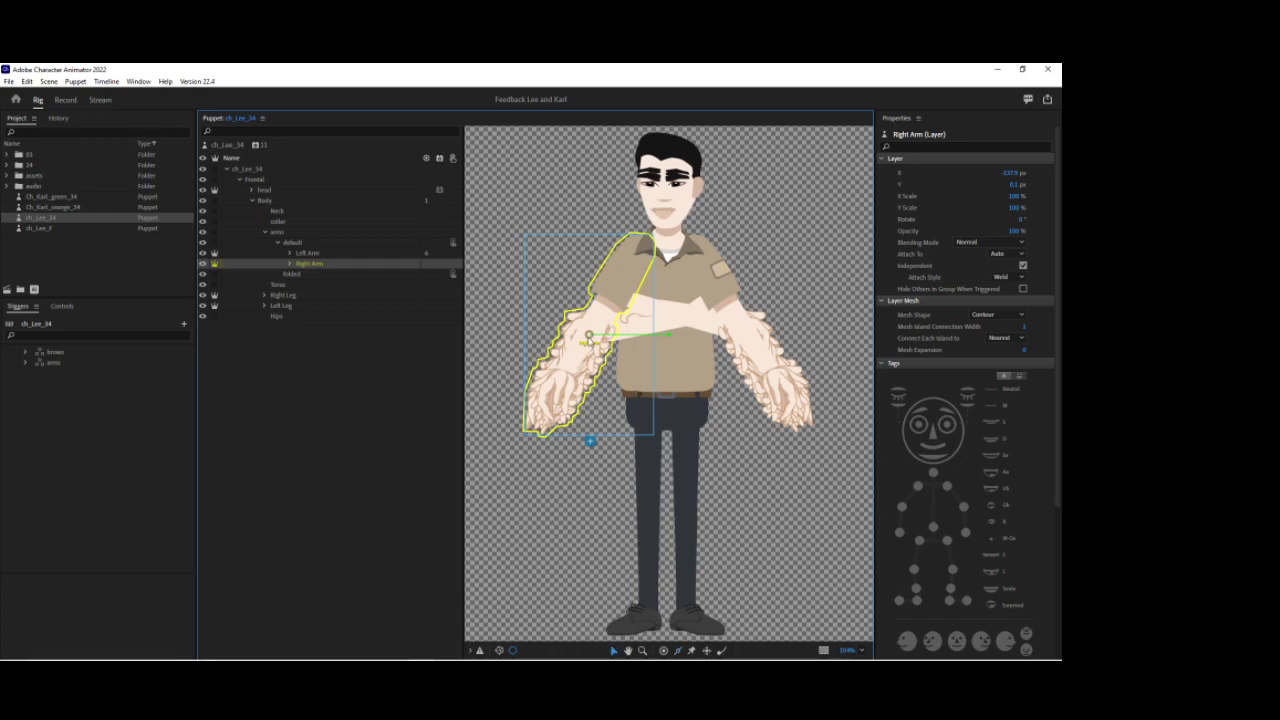
pyautogui.moveTo(590, 336); pyautogui.dragTo(634, 252)
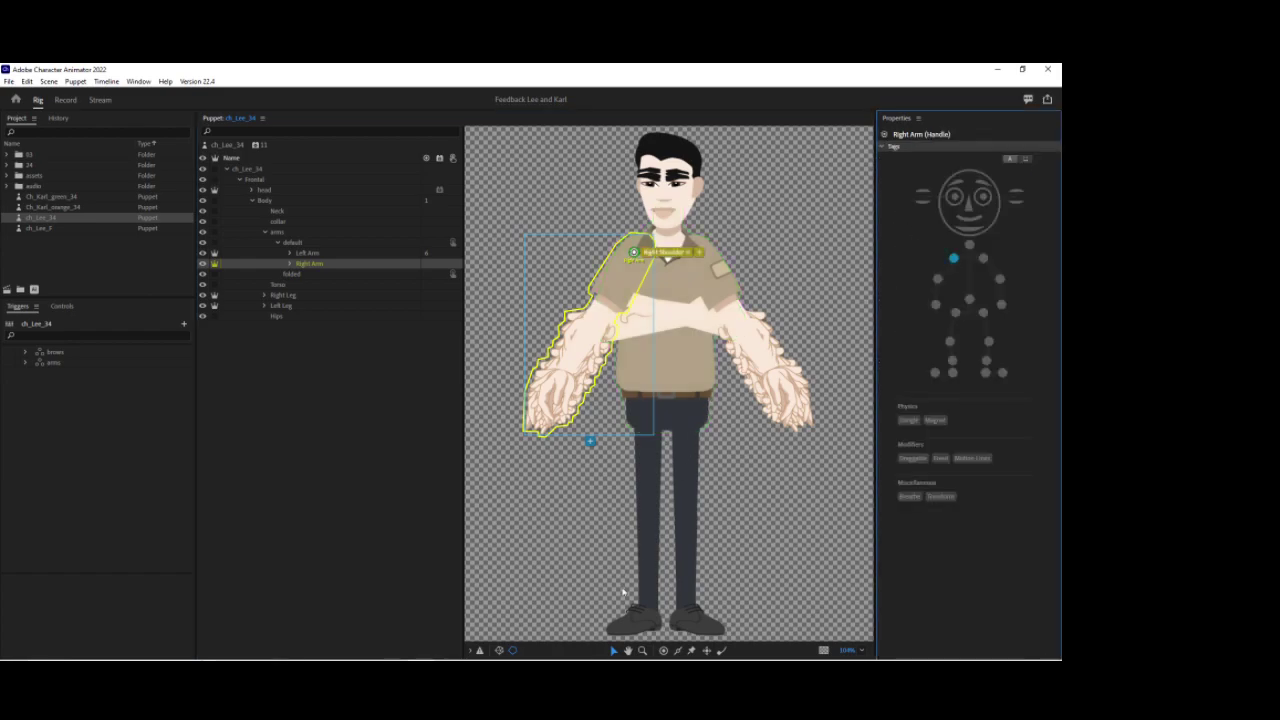
pyautogui.click(664, 651)
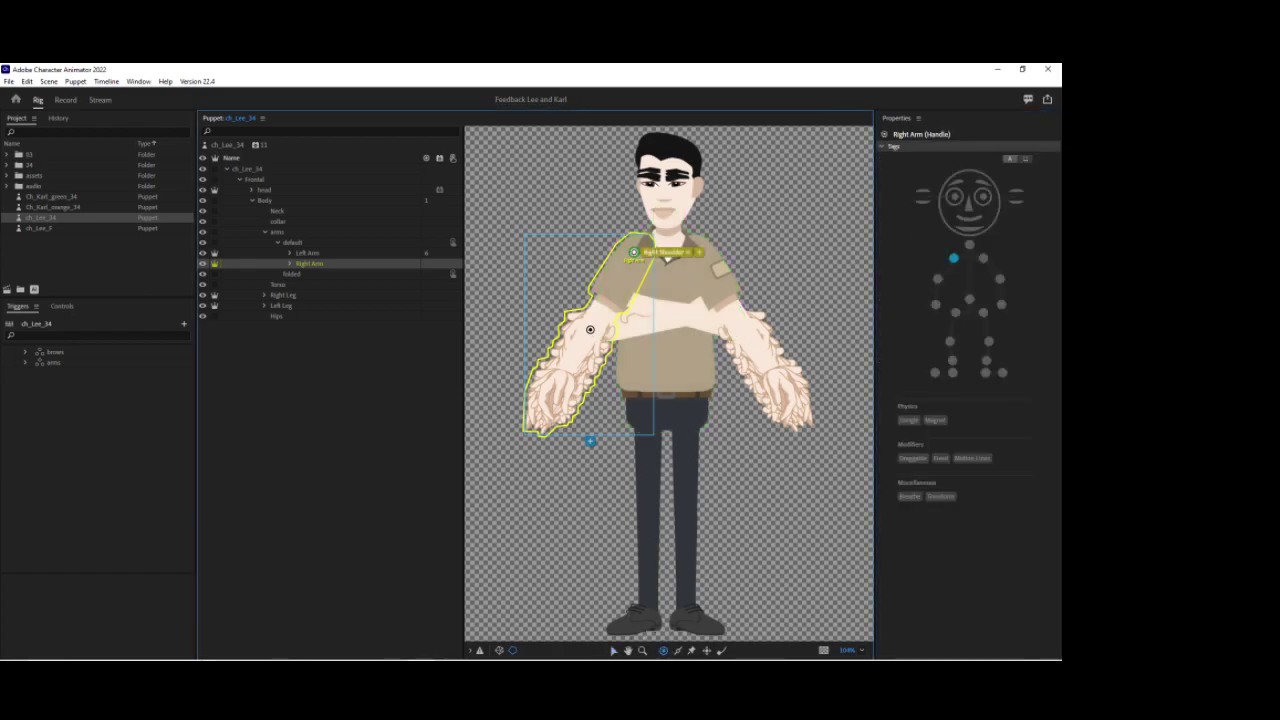
pyautogui.click(590, 329)
pyautogui.click(937, 279)
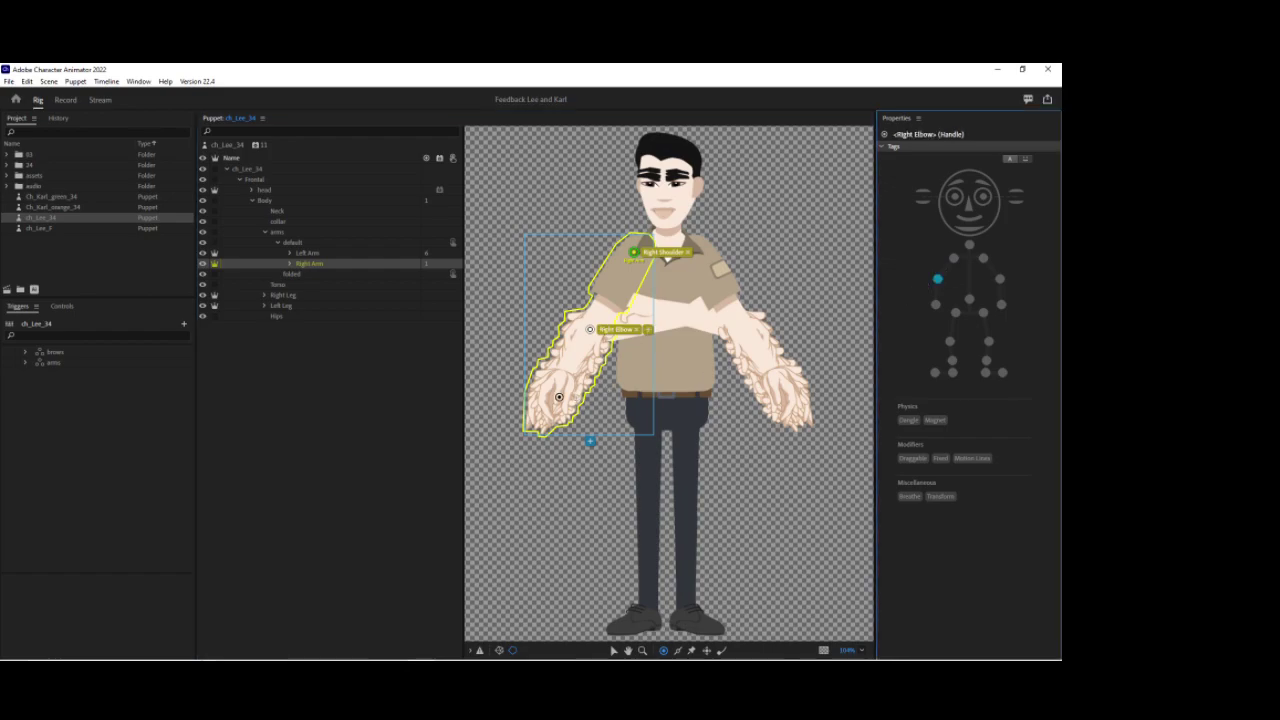
pyautogui.click(553, 398)
pyautogui.click(935, 304)
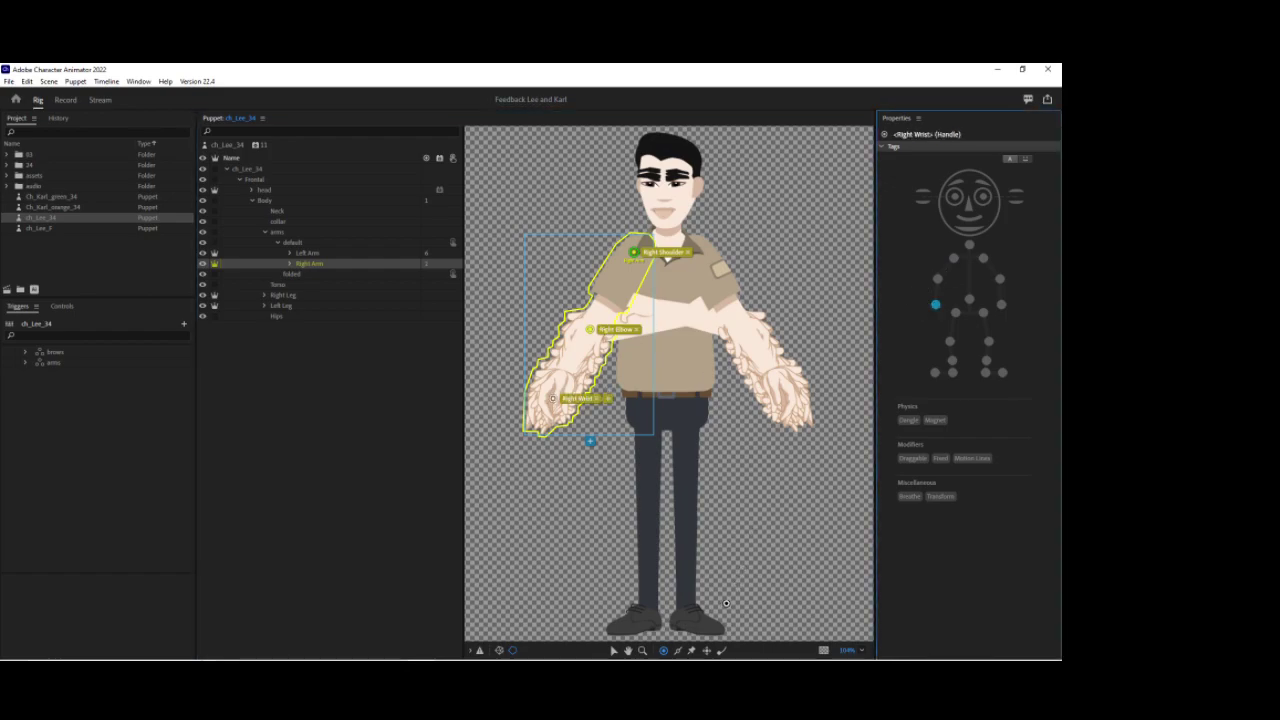
pyautogui.click(912, 458)
# Add sticks along both sides of the right upper arm and forearm.
pyautogui.click(678, 650)
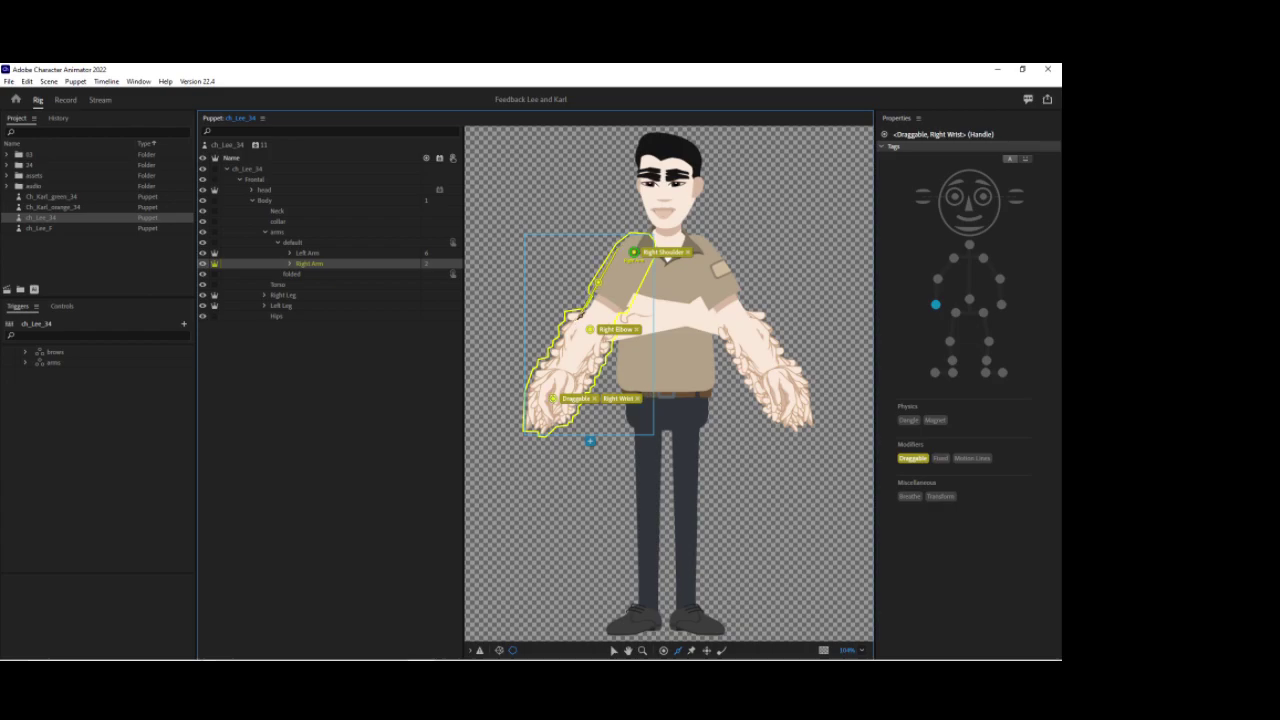
pyautogui.moveTo(583, 317); pyautogui.dragTo(586, 313)
pyautogui.moveTo(646, 259)
pyautogui.mouseDown()
pyautogui.moveTo(617, 319)
pyautogui.moveTo(533, 404)
pyautogui.mouseUp()
pyautogui.moveTo(600, 345); pyautogui.dragTo(572, 408)
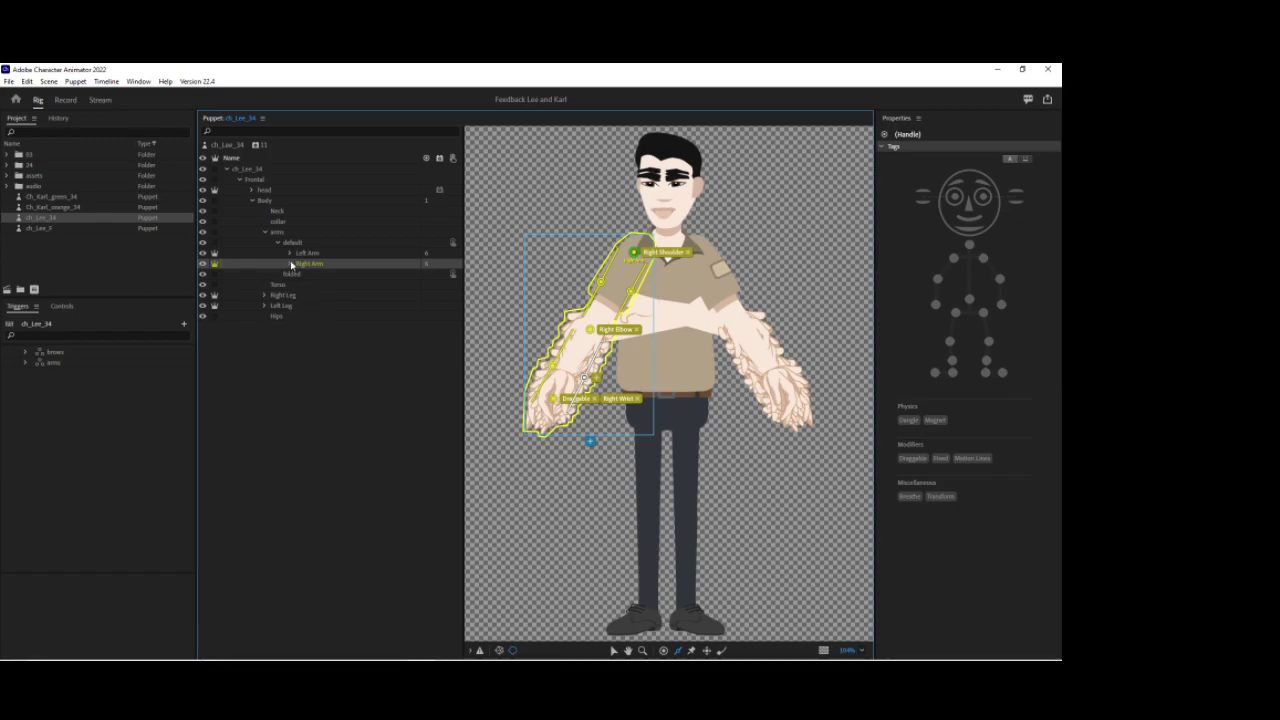
# Tag the Right Leg layer's origin handle as Right Hip.
pyautogui.click(284, 297)
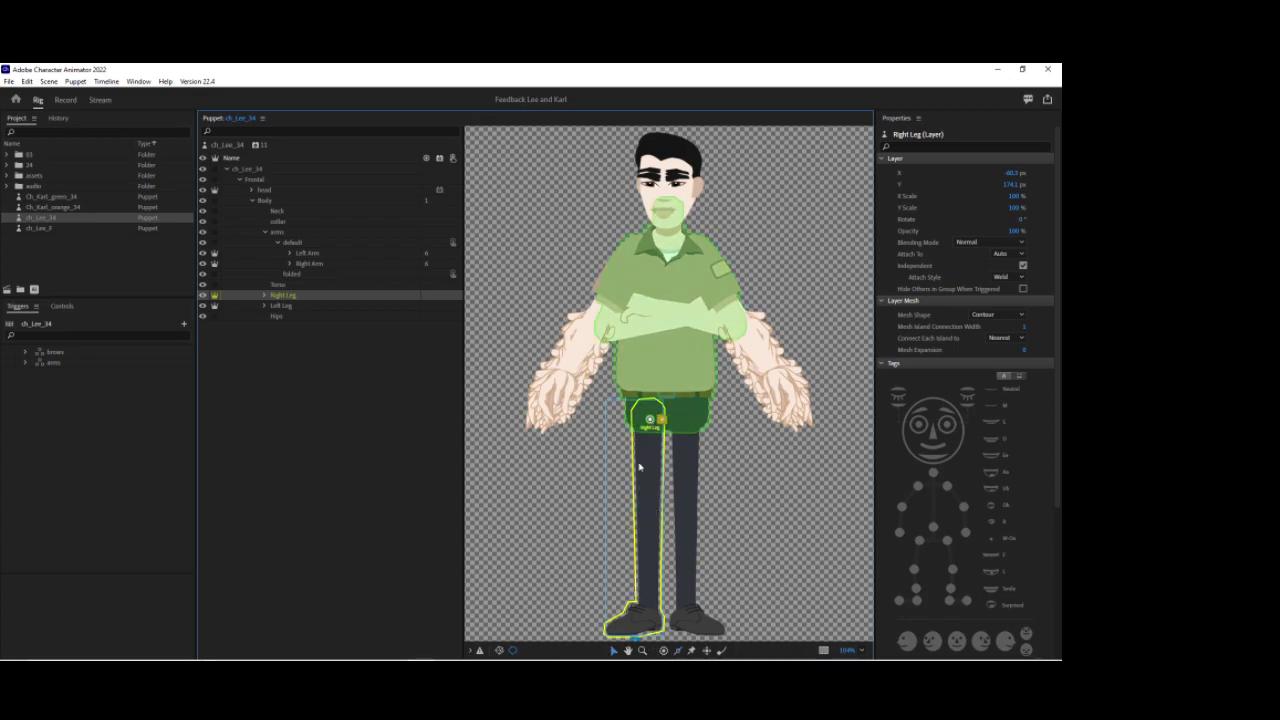
pyautogui.click(649, 420)
pyautogui.click(663, 650)
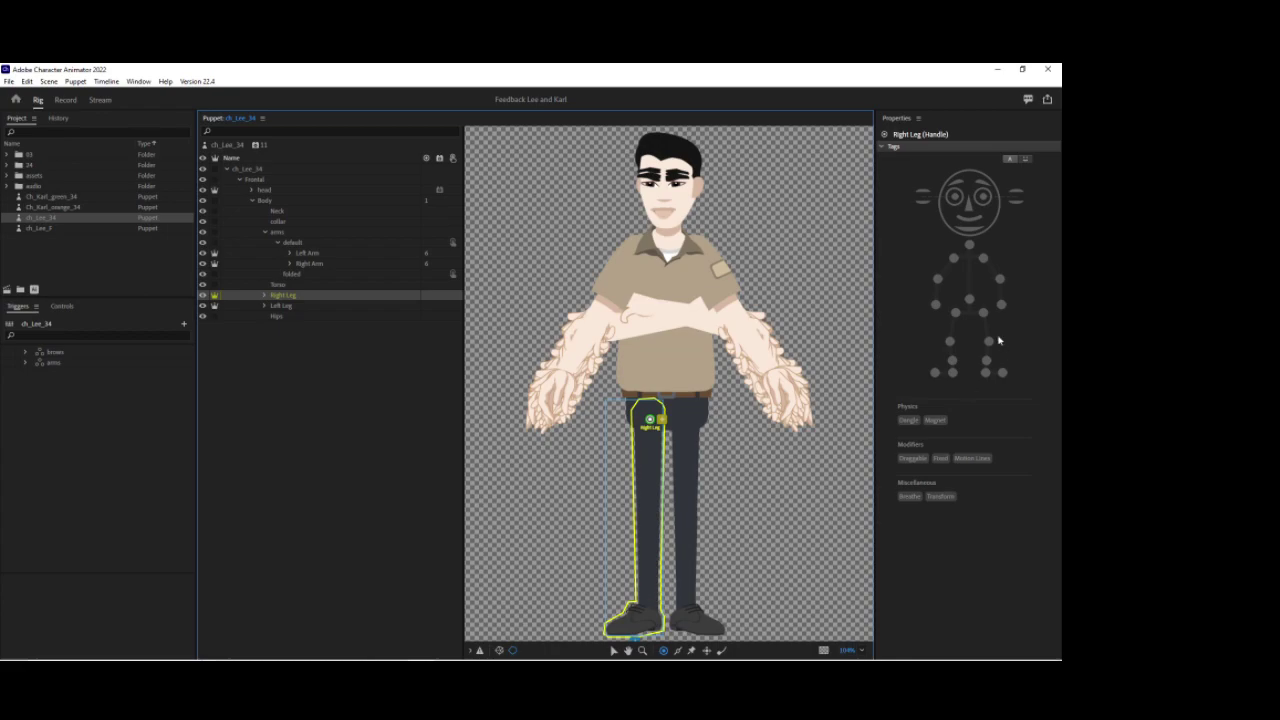
pyautogui.click(955, 315)
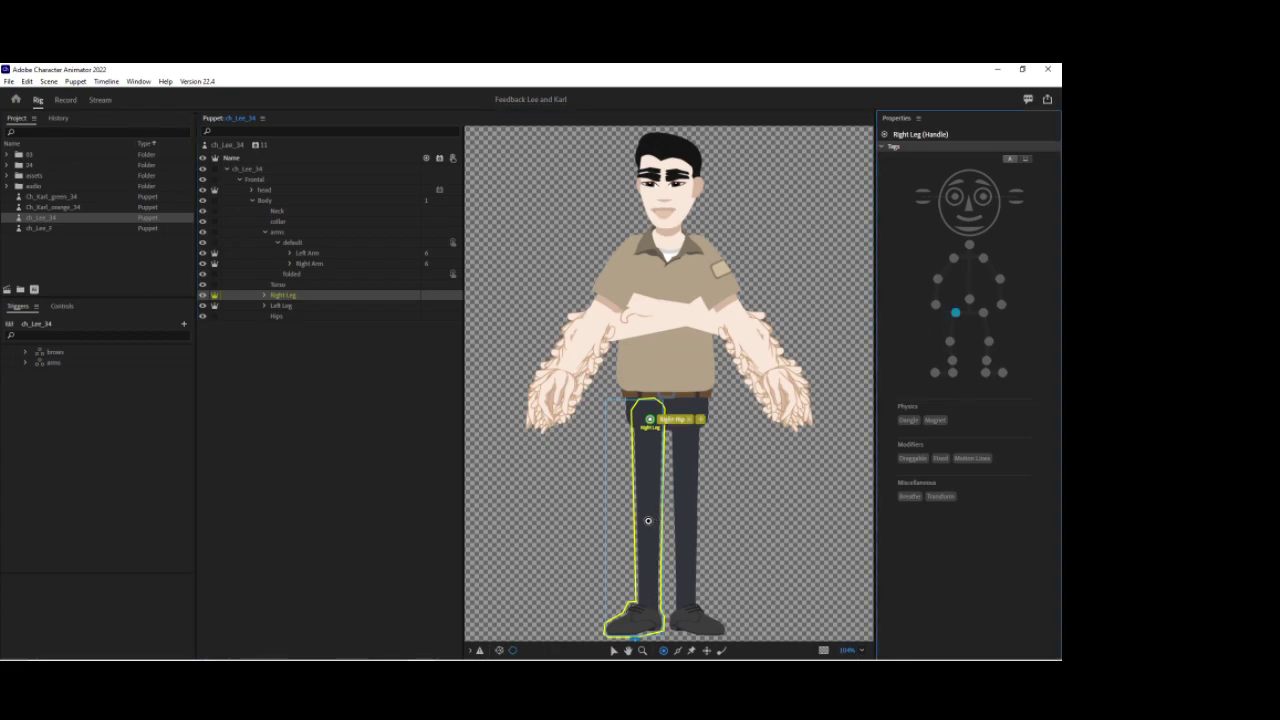
# Add handles down the right leg and foot and tag them Right Knee, Right Ankle, Right Heel and Right Toe.
pyautogui.click(648, 520)
pyautogui.click(950, 340)
pyautogui.click(646, 598)
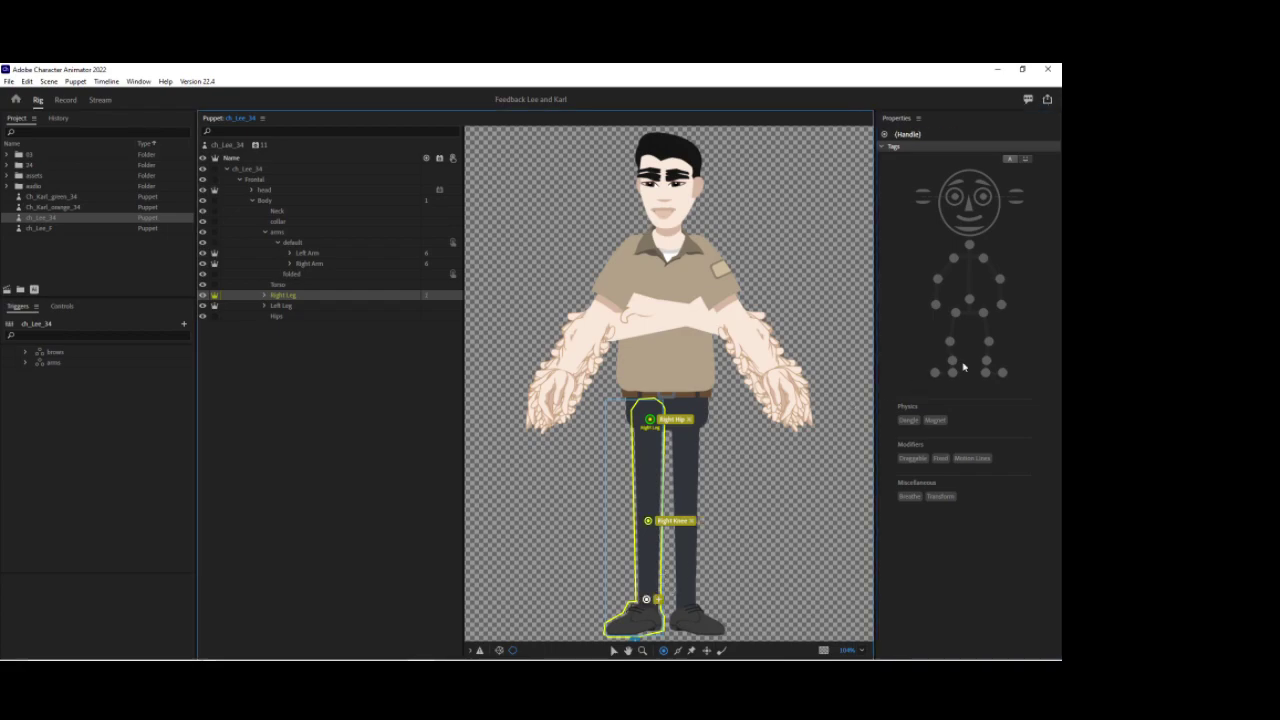
pyautogui.click(952, 361)
pyautogui.click(656, 624)
pyautogui.click(952, 372)
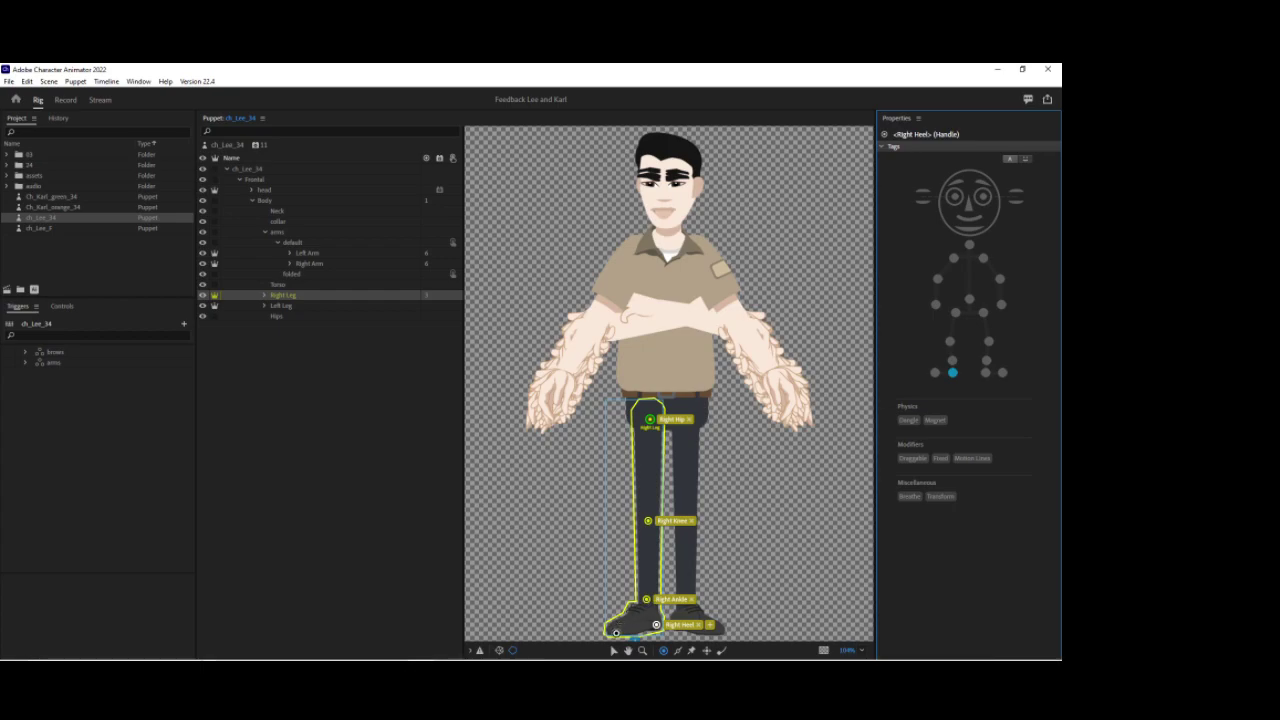
pyautogui.click(609, 631)
pyautogui.click(935, 372)
# Add long sticks along both sides of the right leg from hip to ankle.
pyautogui.click(679, 651)
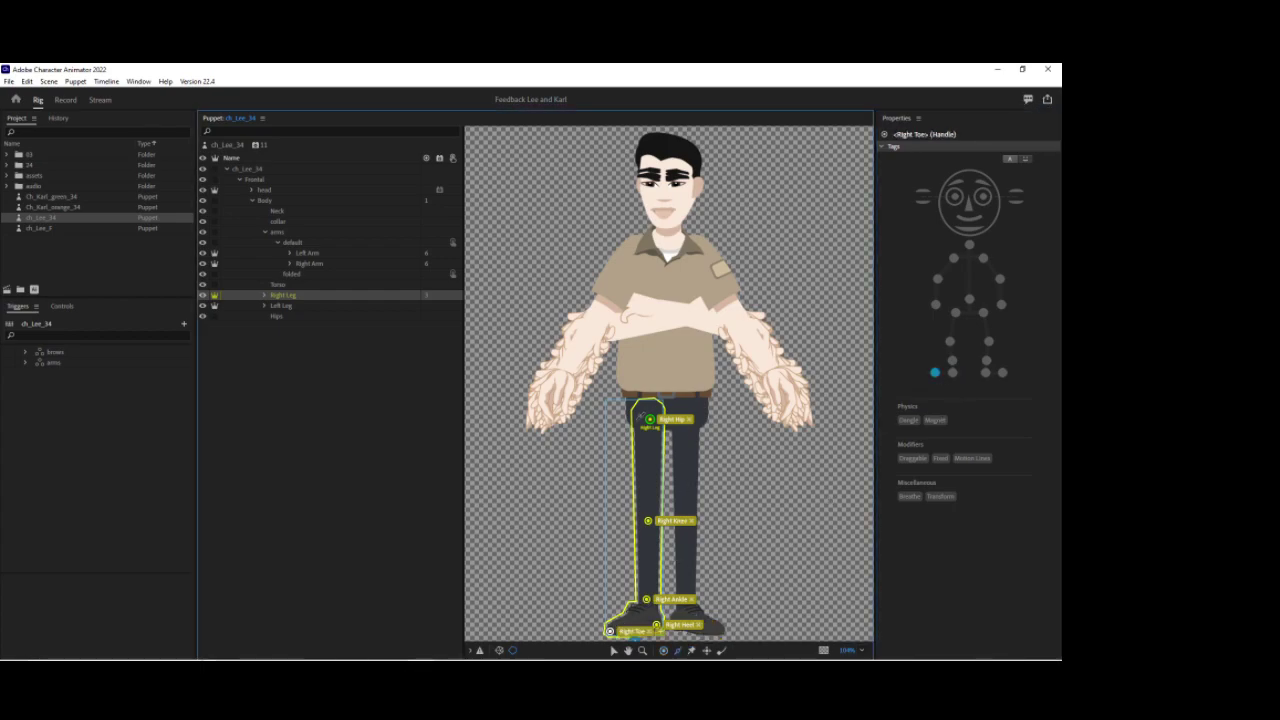
pyautogui.moveTo(641, 414); pyautogui.dragTo(641, 598)
pyautogui.click(683, 414)
pyautogui.moveTo(658, 414); pyautogui.dragTo(658, 604)
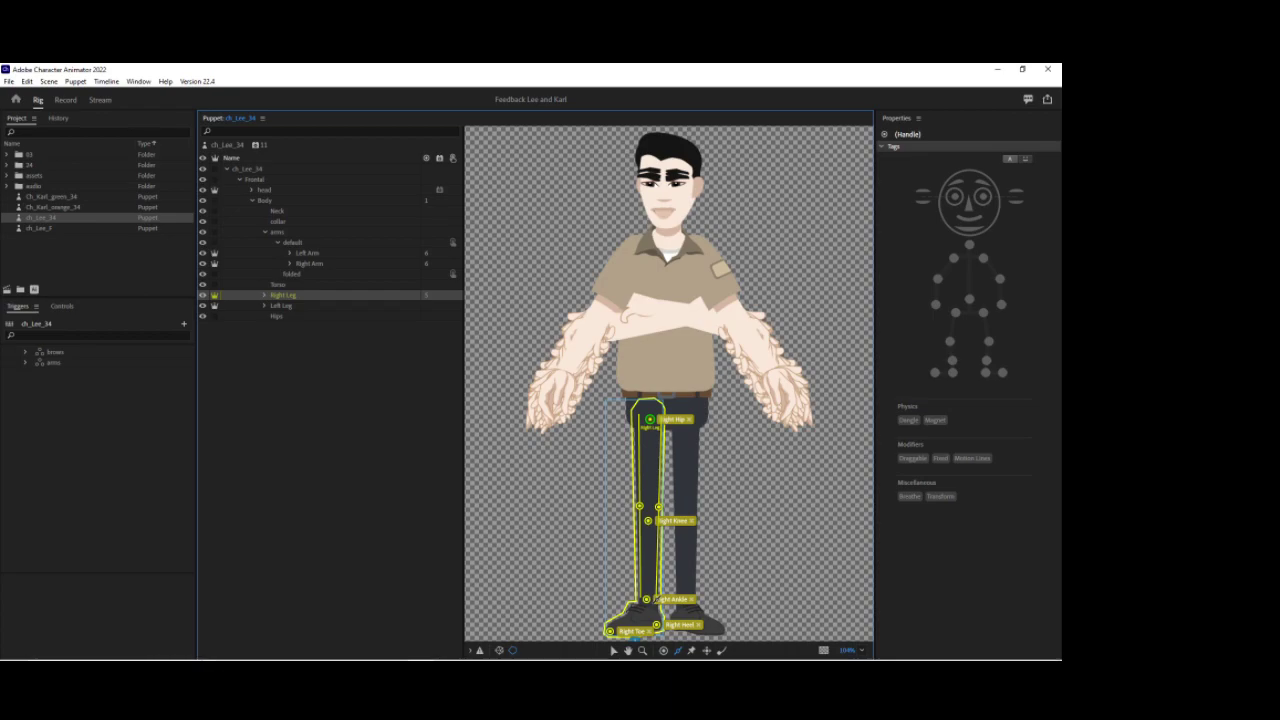
# Move the Left Leg layer's origin handle up to the hip and tag it Left Hip.
pyautogui.click(286, 305)
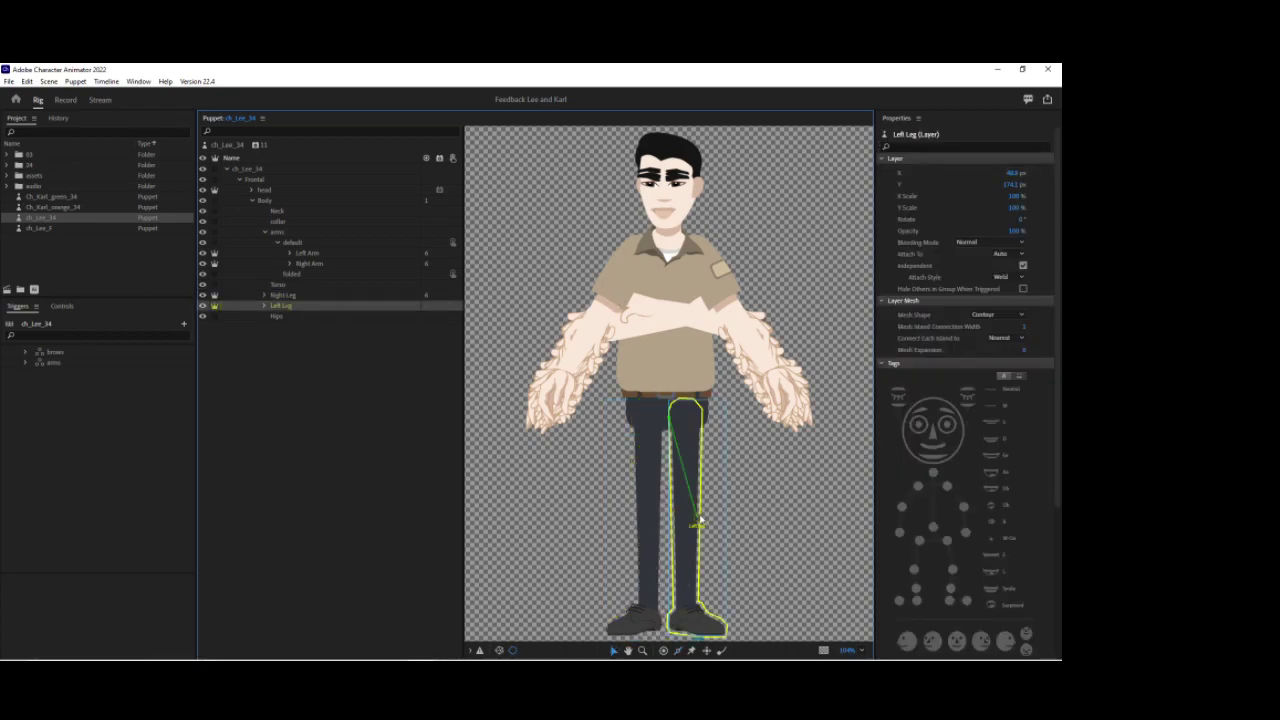
pyautogui.moveTo(697, 521); pyautogui.dragTo(686, 423)
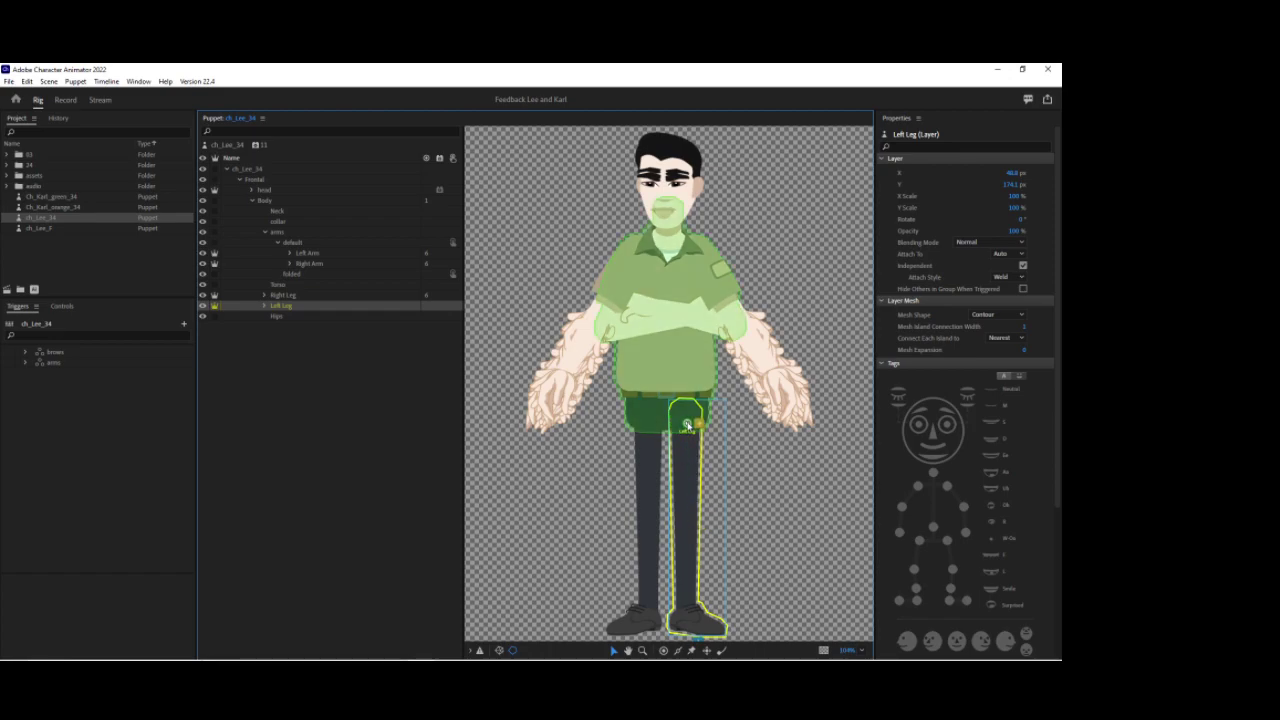
pyautogui.click(983, 312)
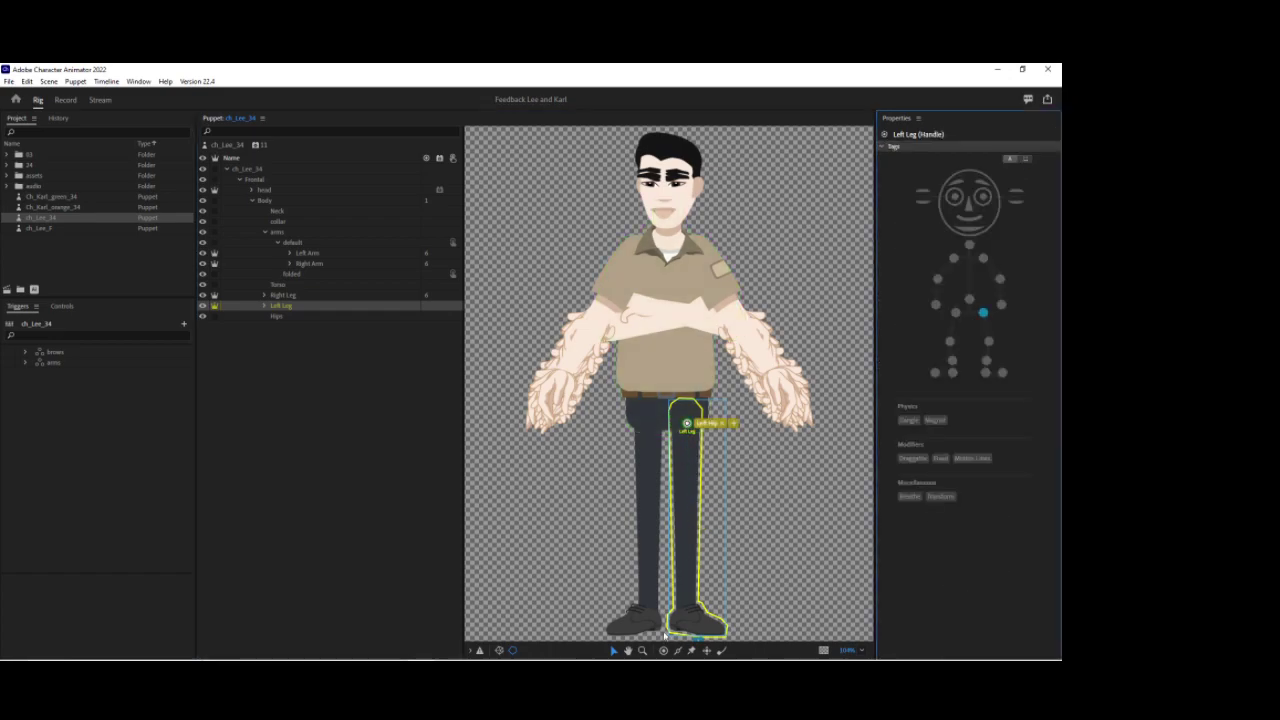
# Add handles at the left leg's knee and ankle and tag them Left Knee and Left Ankle.
pyautogui.click(663, 651)
pyautogui.click(686, 506)
pyautogui.click(989, 342)
pyautogui.click(688, 597)
pyautogui.click(987, 361)
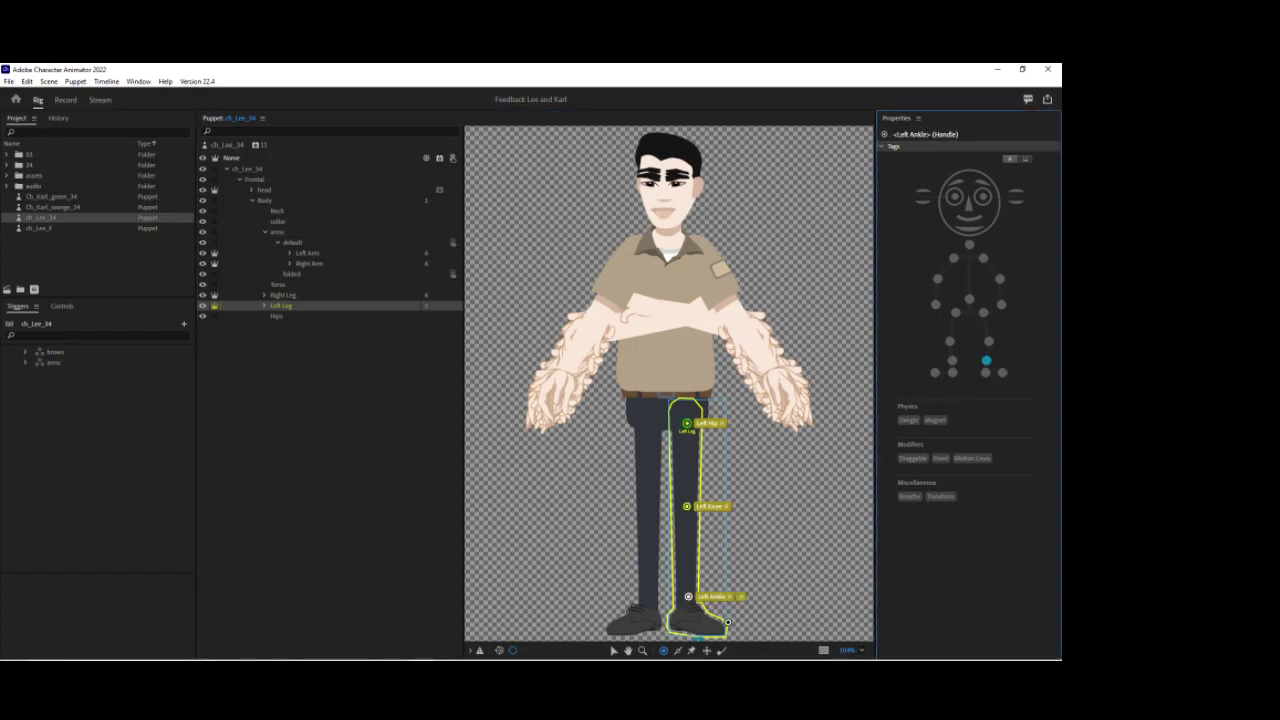
# Add Left Toe and Left Heel handles on the left foot and sticks along both sides of the left leg.
pyautogui.click(718, 628)
pyautogui.click(1002, 372)
pyautogui.click(679, 621)
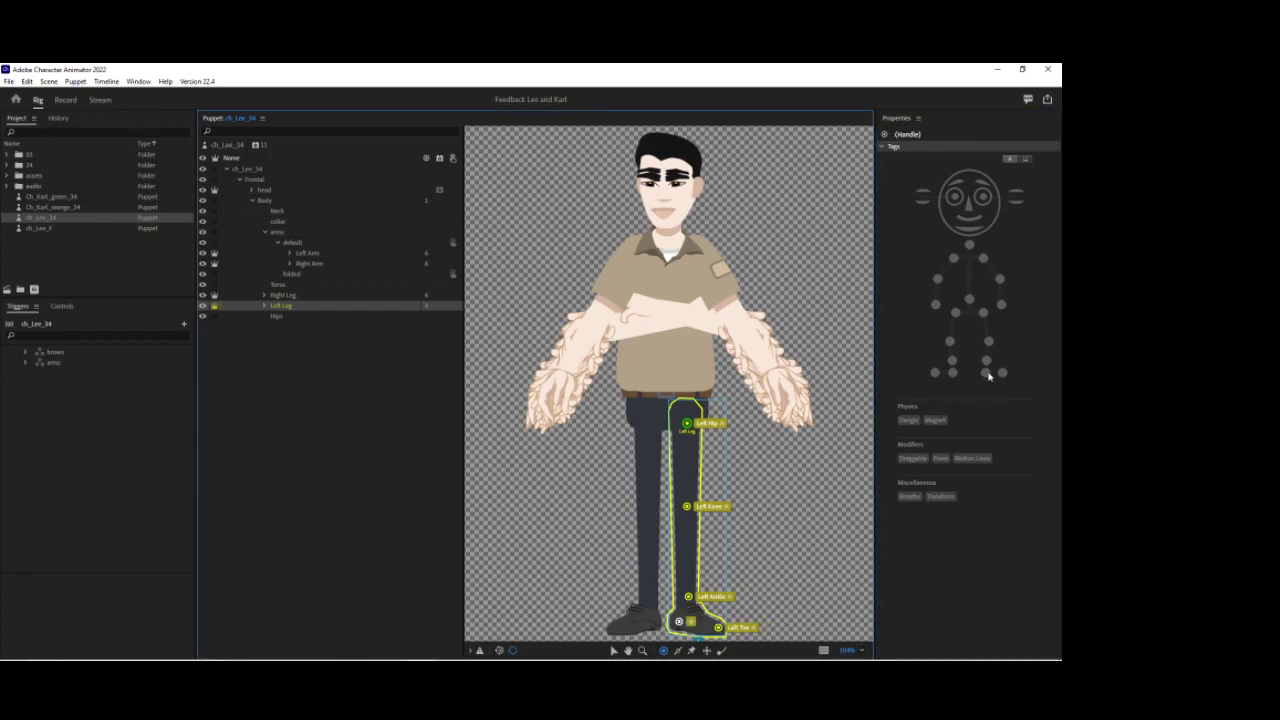
pyautogui.click(987, 374)
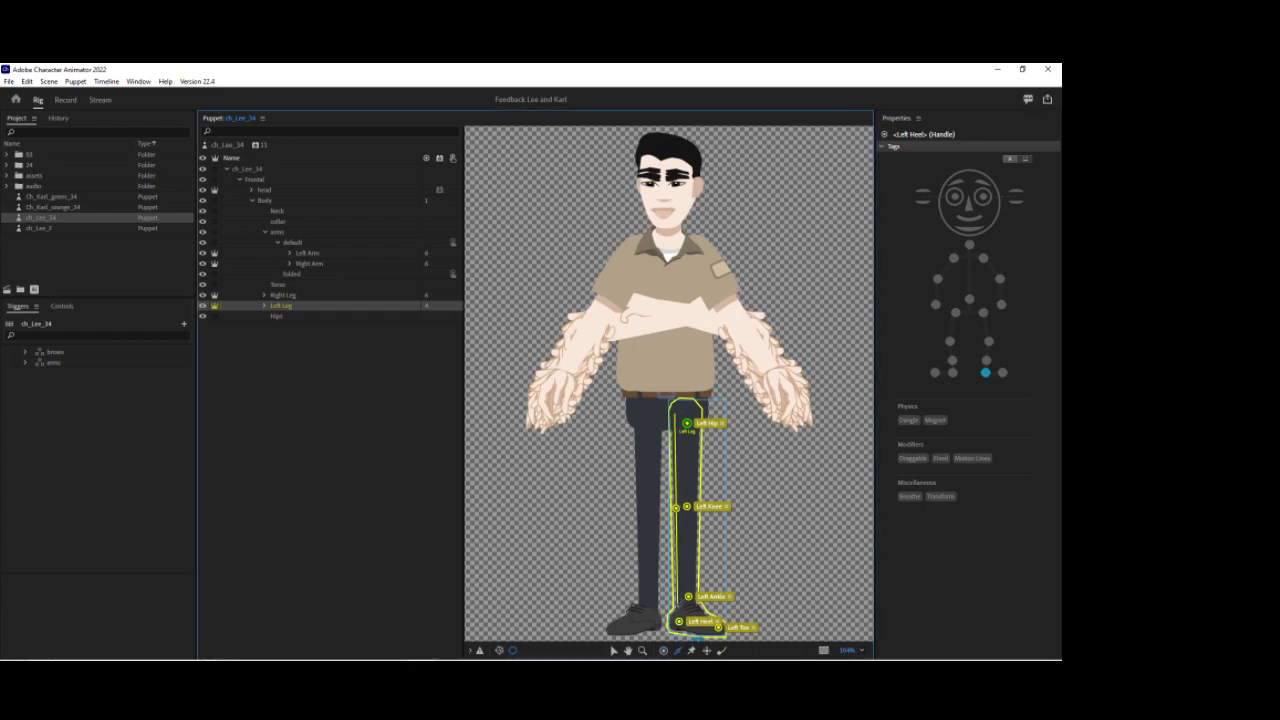
pyautogui.click(676, 512)
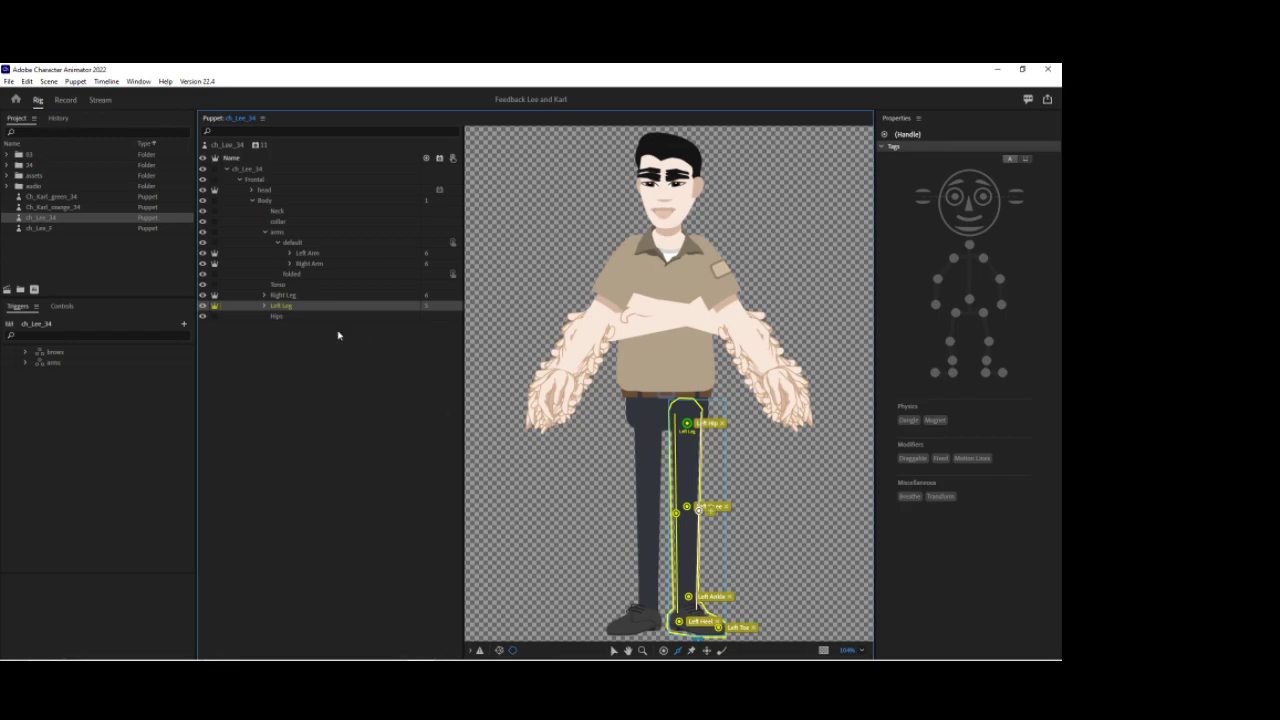
# Create a swap set from the left forearms layer in Left Arm and enable Latch for its trigger 1.
pyautogui.click(318, 253)
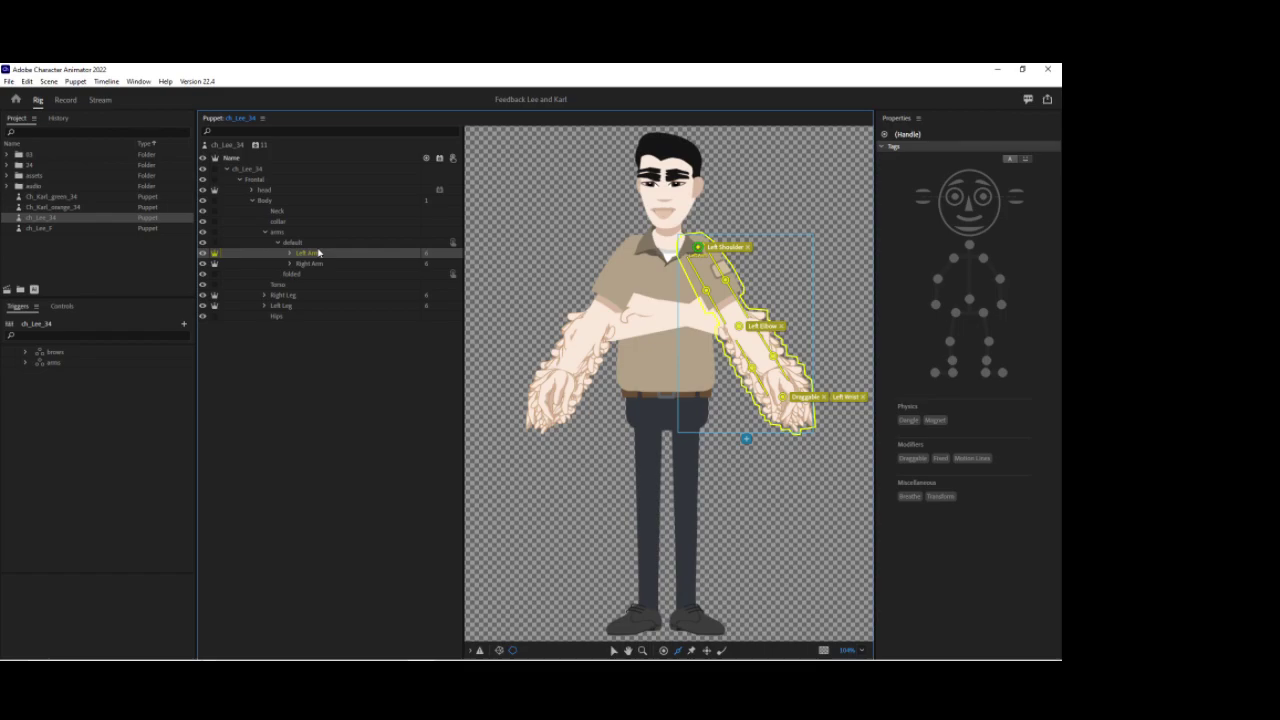
pyautogui.click(308, 255)
pyautogui.click(290, 253)
pyautogui.click(326, 264)
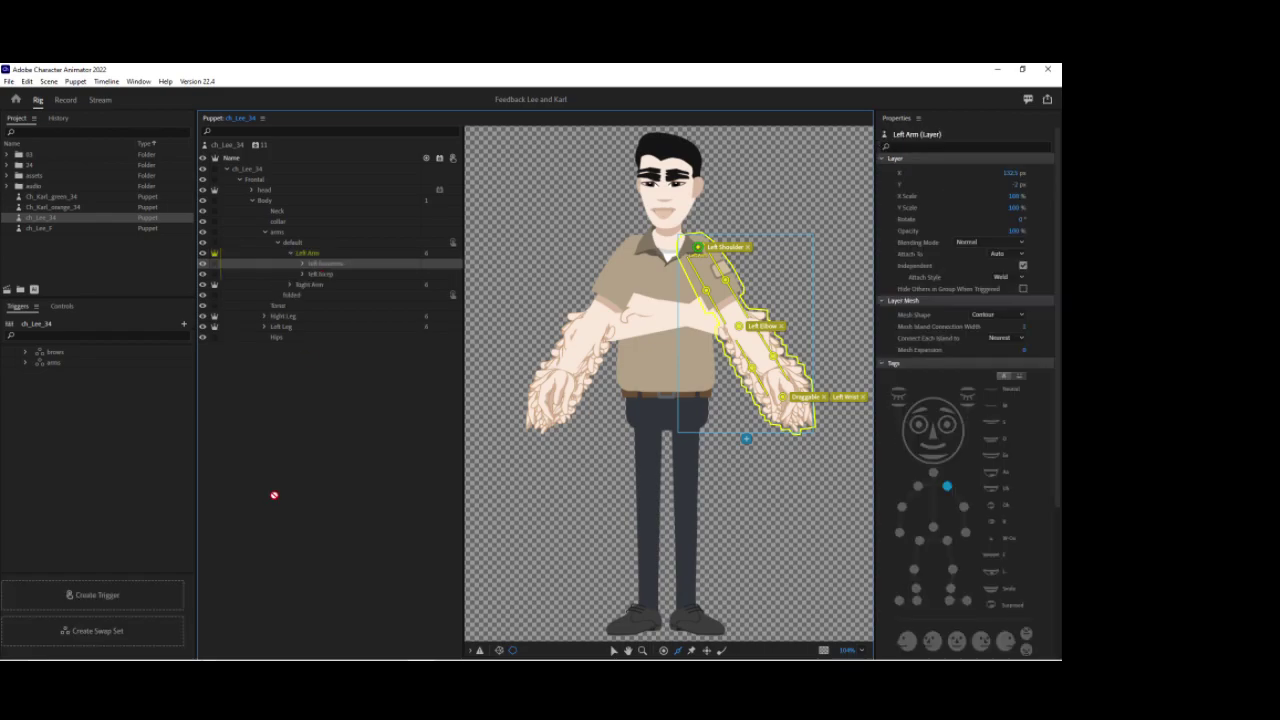
pyautogui.click(157, 639)
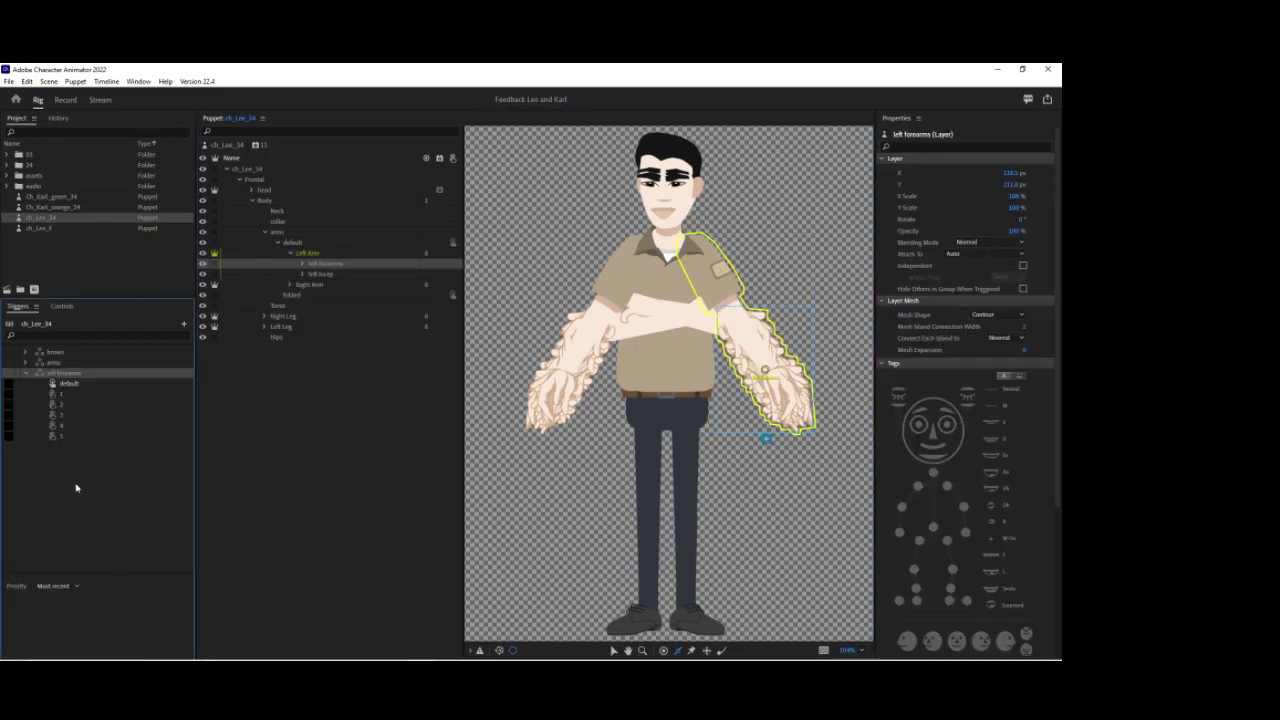
pyautogui.click(10, 395)
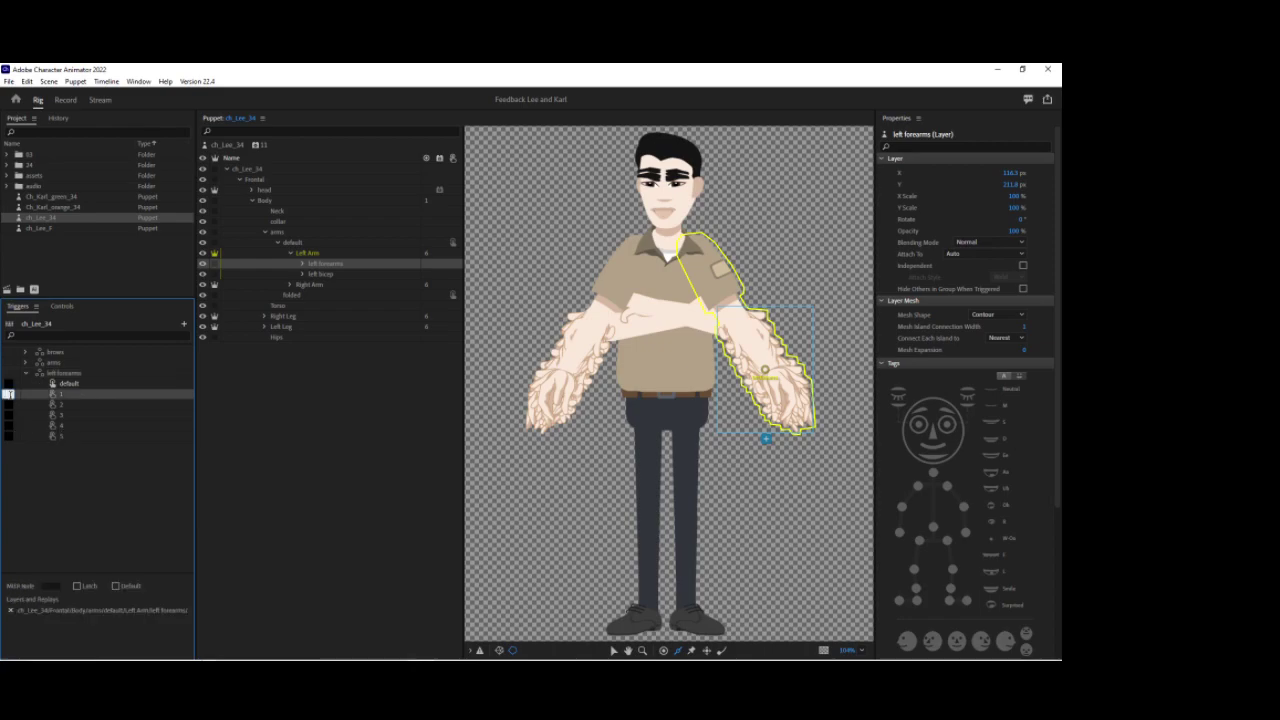
pyautogui.click(77, 586)
pyautogui.click(26, 374)
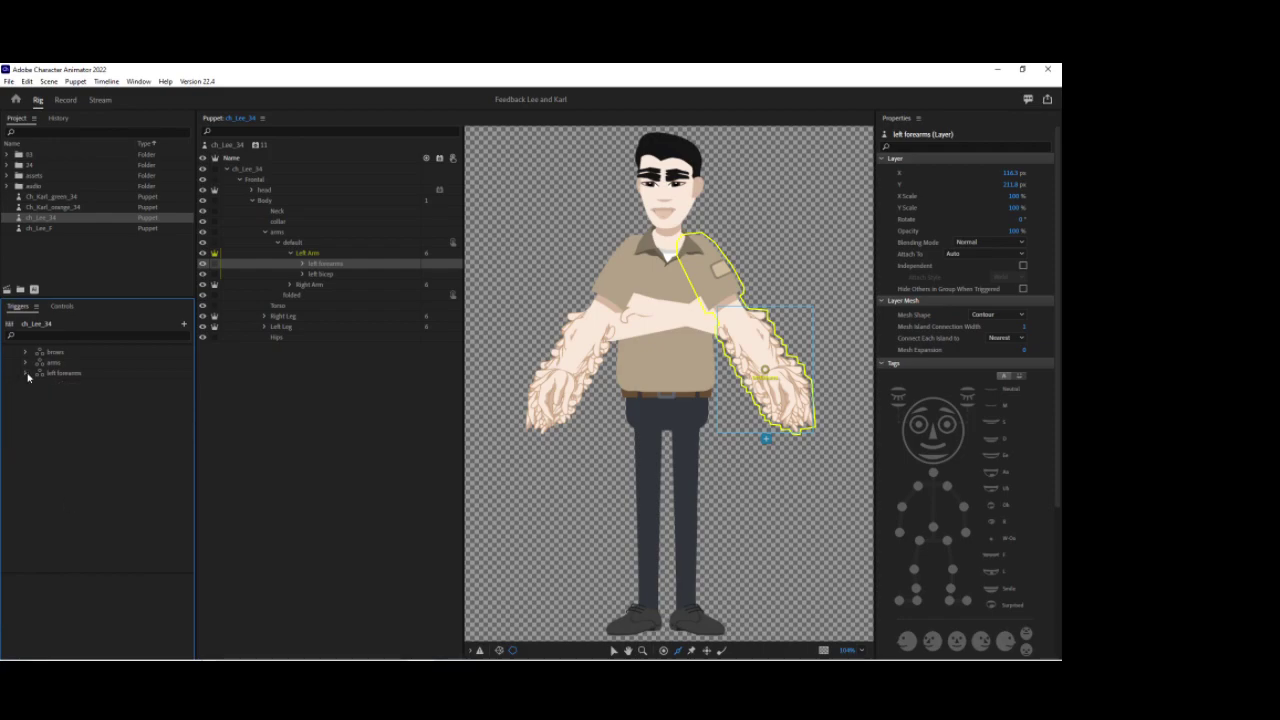
# Create a swap set from the hands layer inside the default left forearm and rename it left Hands.
pyautogui.click(303, 266)
pyautogui.click(303, 264)
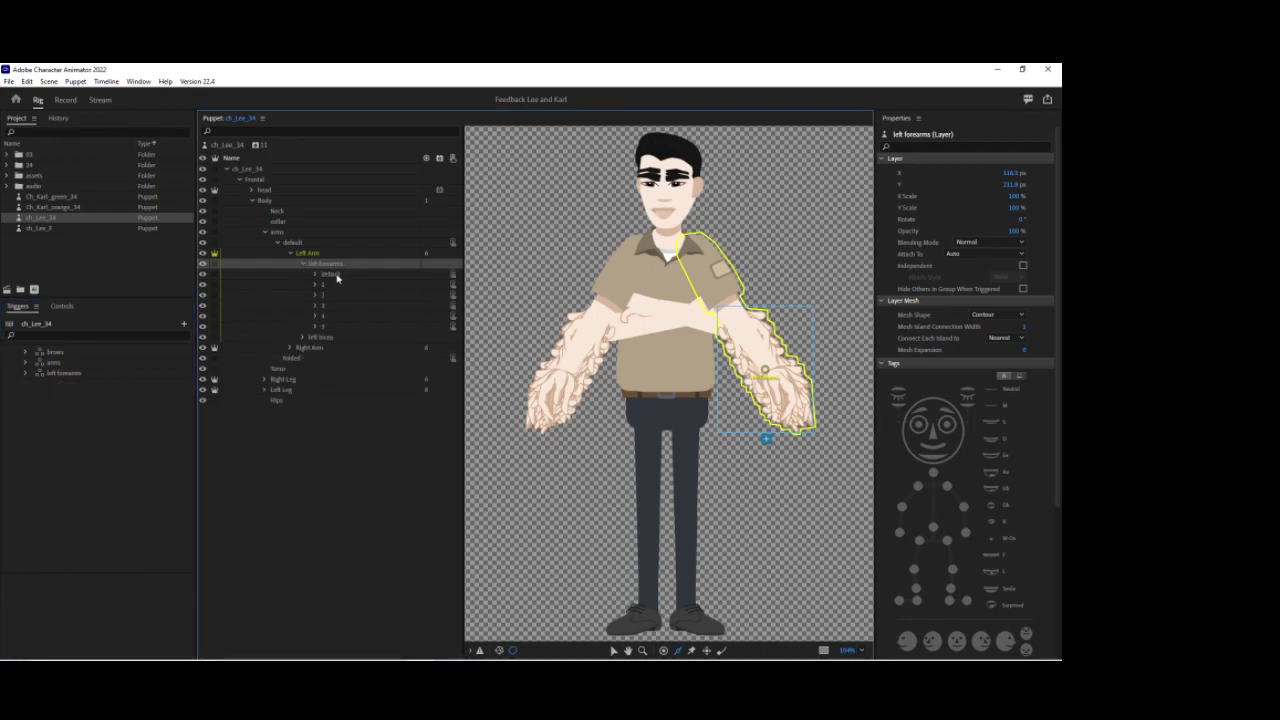
pyautogui.doubleClick(337, 276)
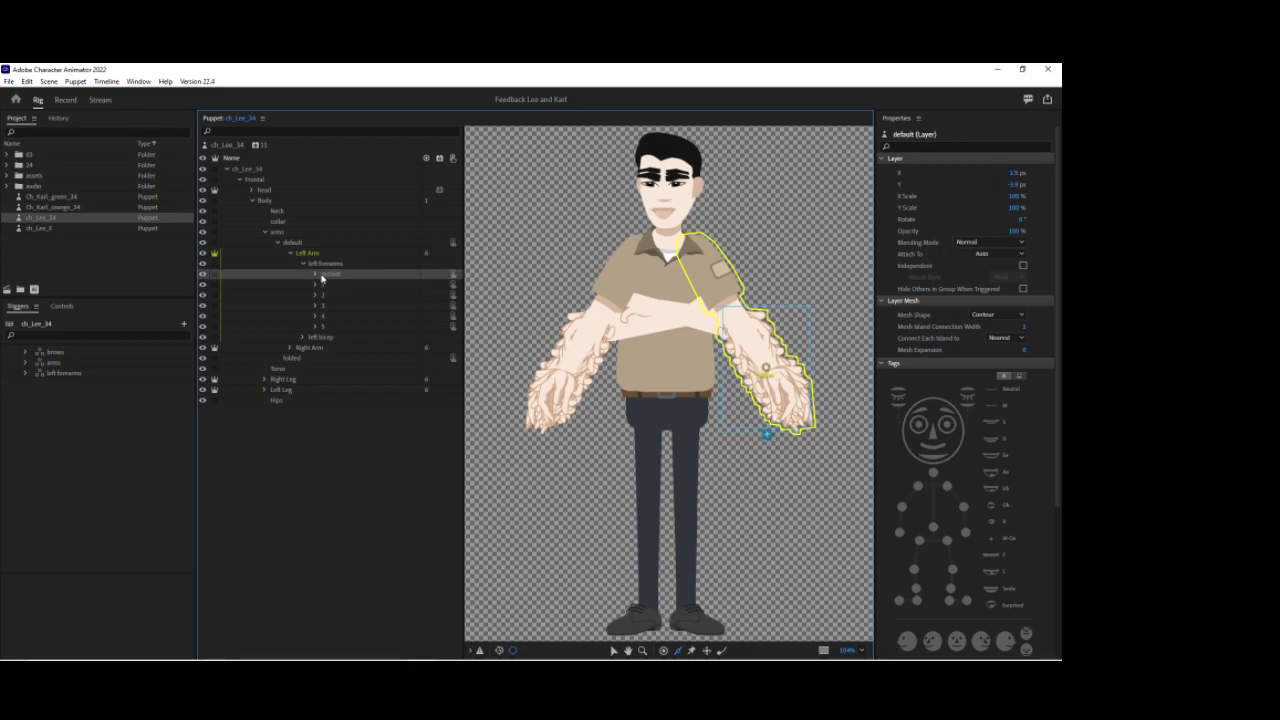
pyautogui.click(346, 285)
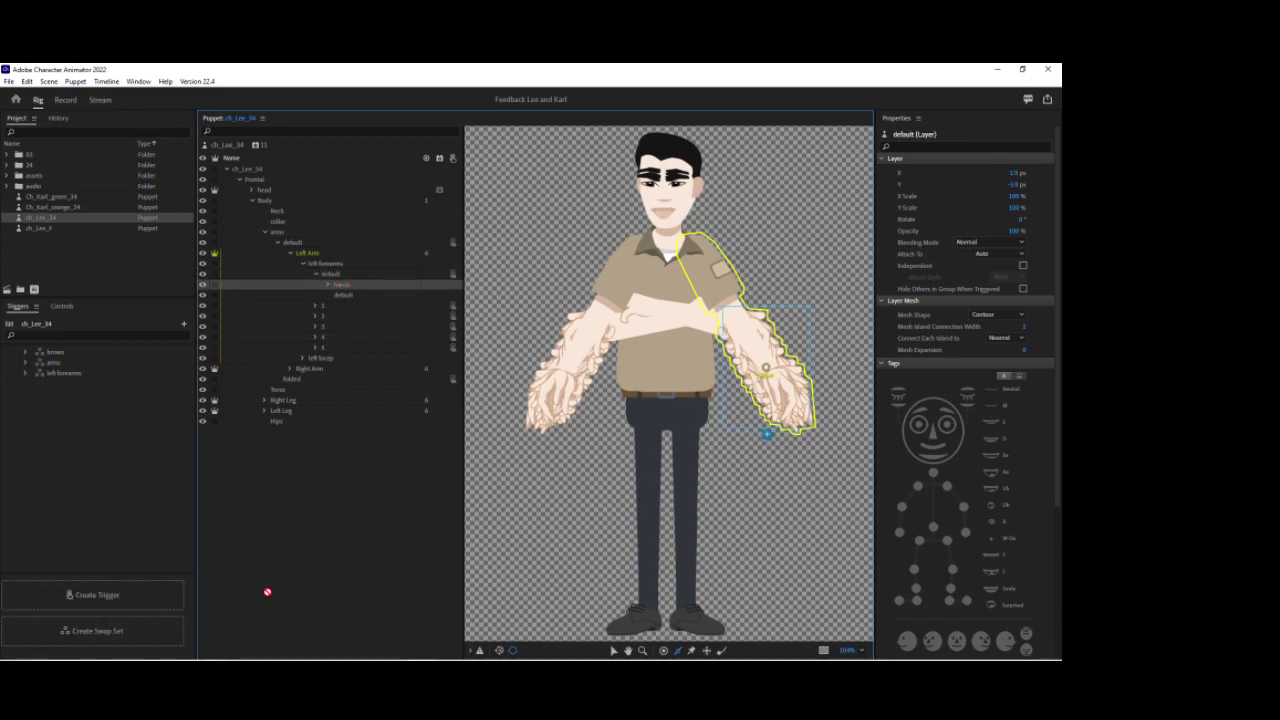
pyautogui.click(166, 631)
pyautogui.rightClick(66, 385)
pyautogui.click(88, 390)
pyautogui.write('Lef')
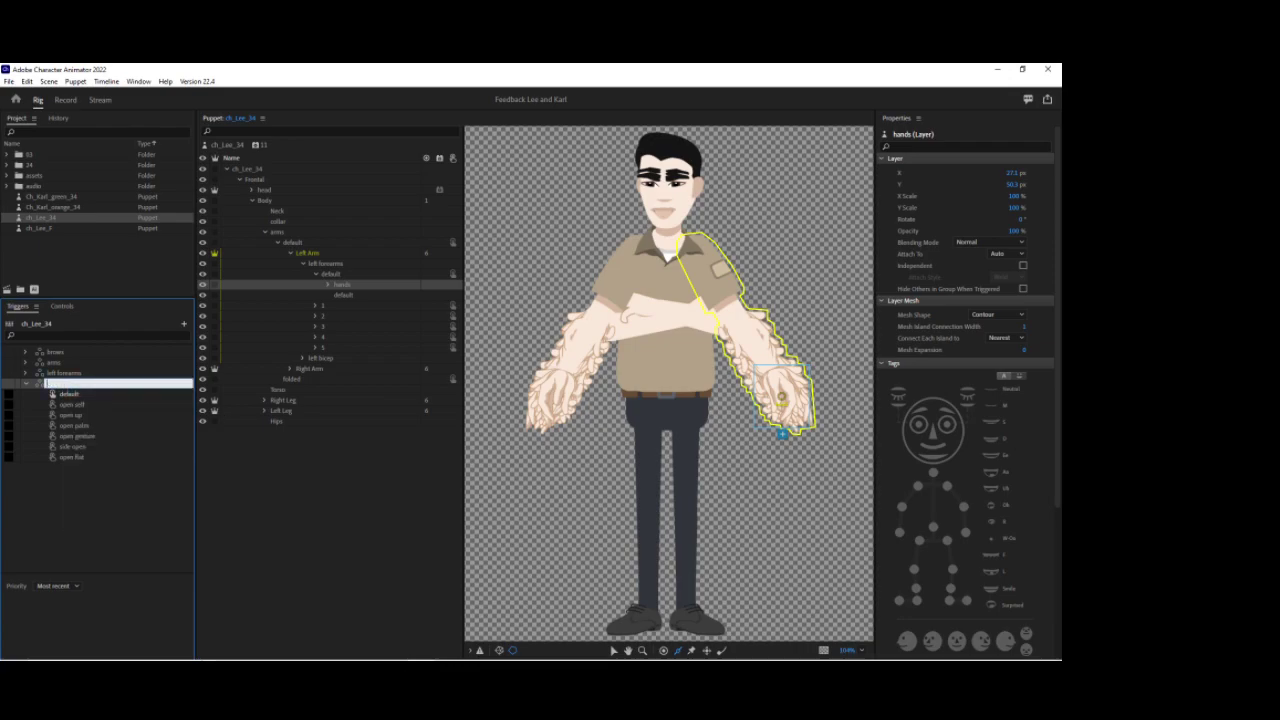
pyautogui.write('left Hand')
pyautogui.press('Return')
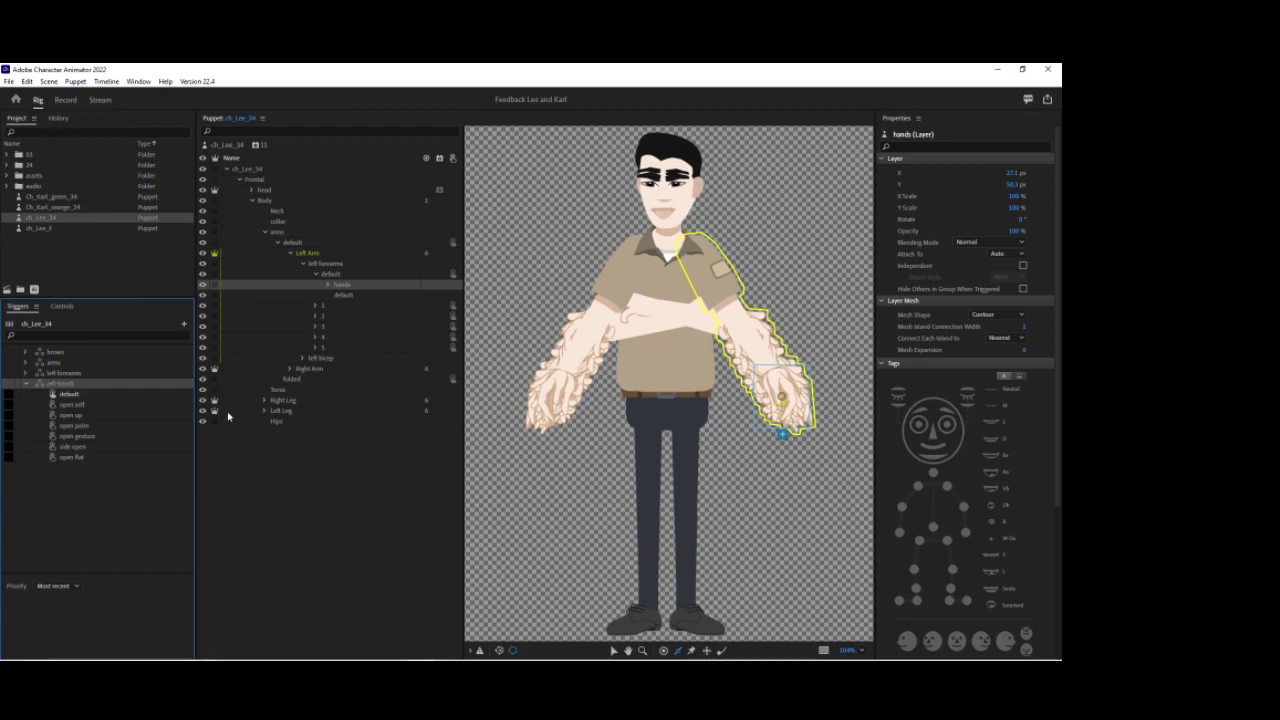
# Expand left forearms 1 to 5 and the hands group inside each of them.
pyautogui.click(315, 272)
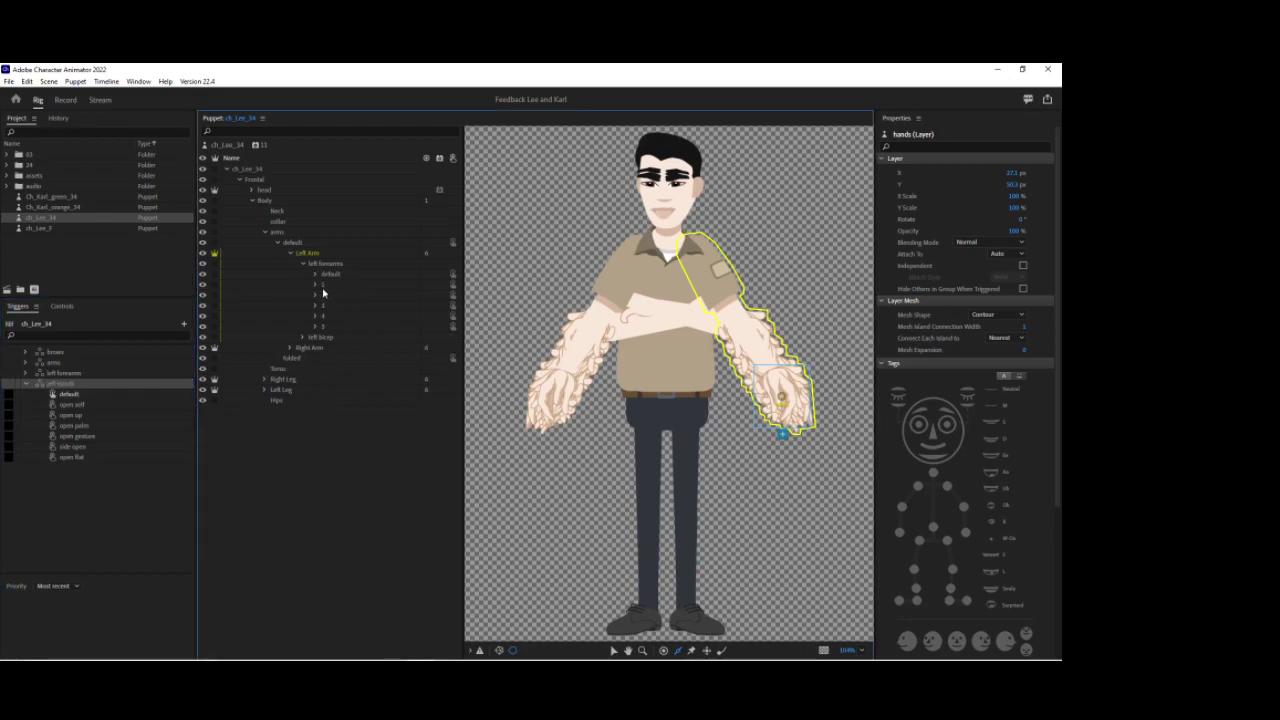
pyautogui.click(315, 284)
pyautogui.click(316, 316)
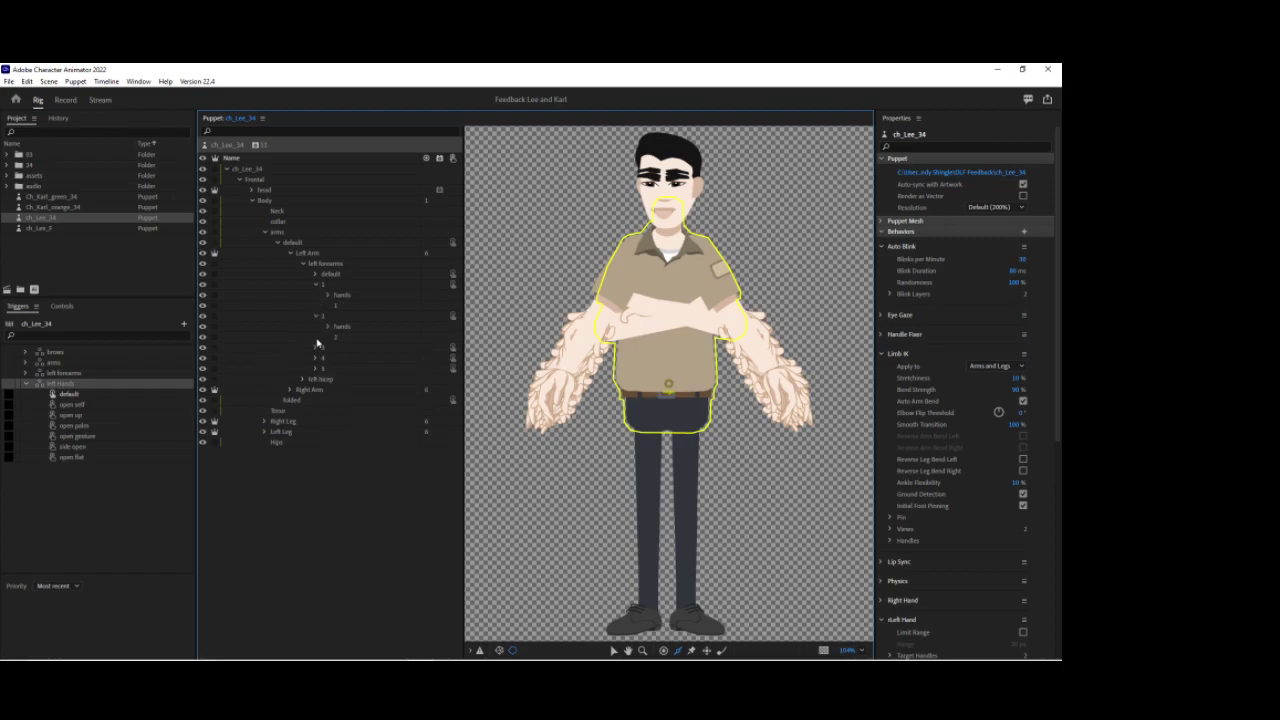
pyautogui.click(316, 348)
pyautogui.click(315, 379)
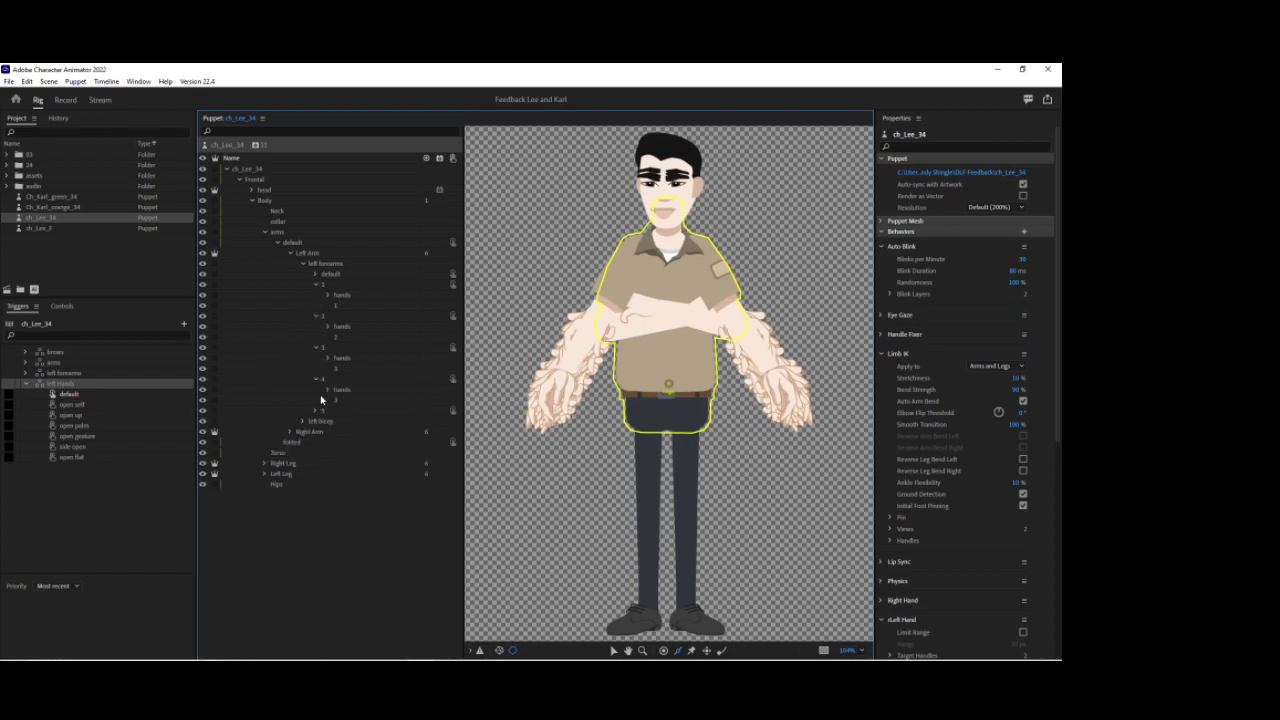
pyautogui.click(316, 410)
pyautogui.click(328, 422)
pyautogui.click(328, 357)
pyautogui.click(328, 326)
pyautogui.click(328, 295)
pyautogui.scroll(-3, 340, 285)
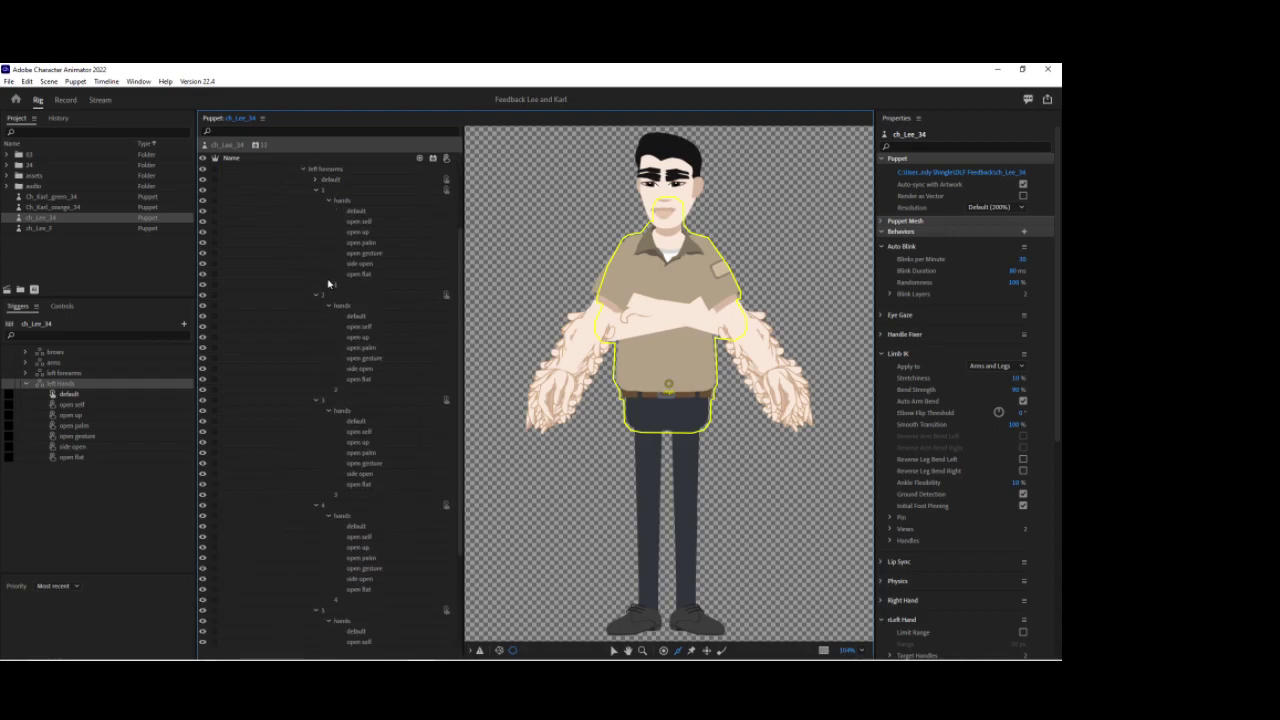
# Add the default hand layers of left forearms 1 to 5 to the default trigger of the left Hands swap set.
pyautogui.click(361, 183)
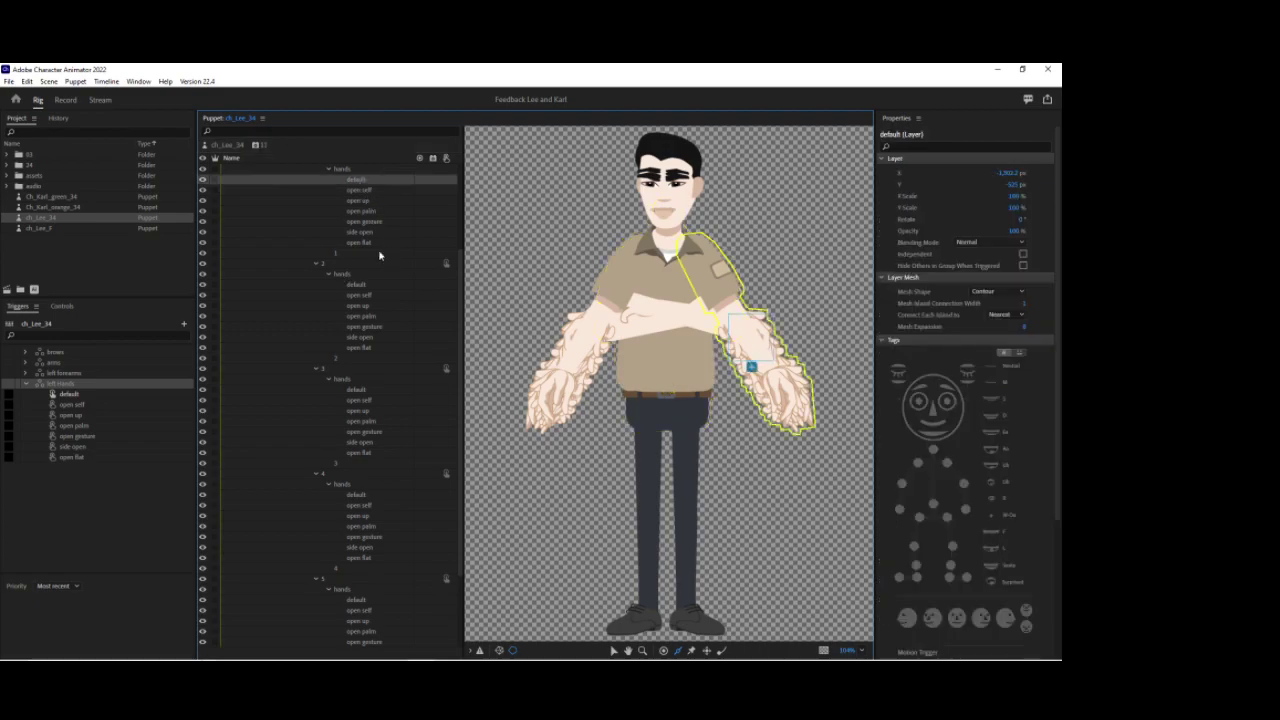
pyautogui.keyDown('ctrl'); pyautogui.click(357, 285); pyautogui.keyUp('ctrl')
pyautogui.keyDown('ctrl'); pyautogui.click(358, 389); pyautogui.keyUp('ctrl')
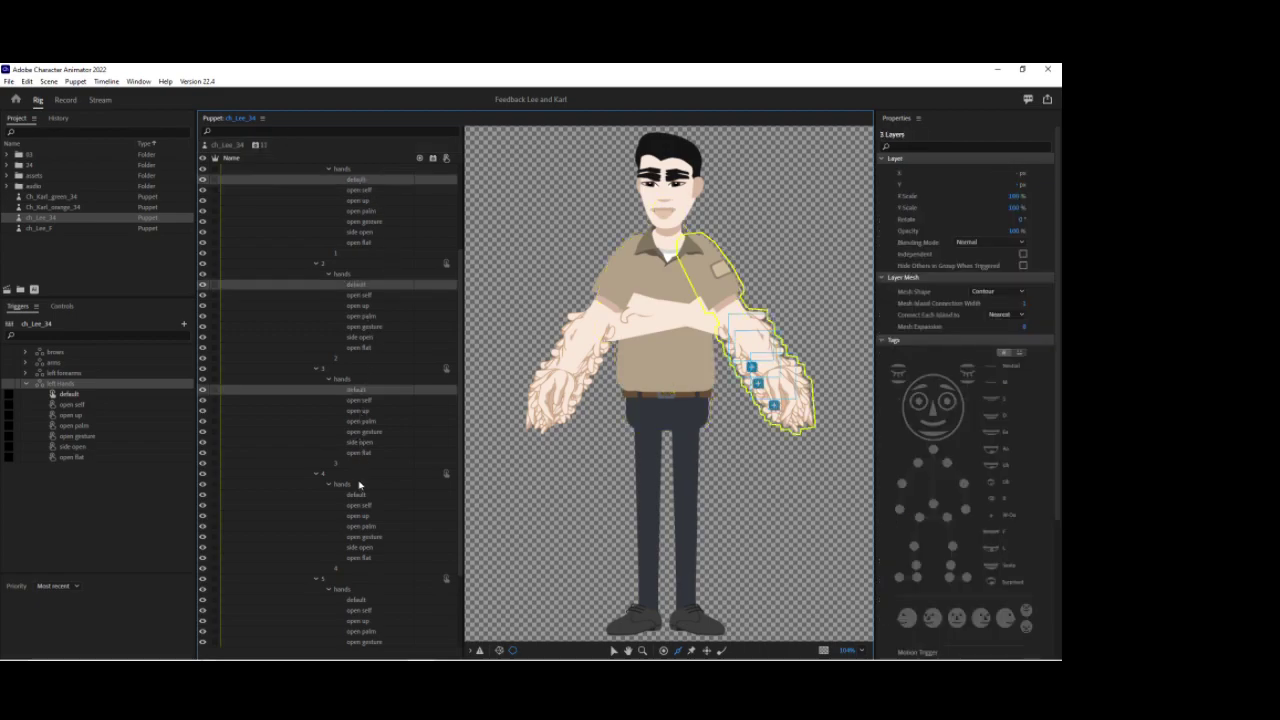
pyautogui.keyDown('ctrl'); pyautogui.click(361, 495); pyautogui.keyUp('ctrl')
pyautogui.keyDown('ctrl'); pyautogui.click(362, 600); pyautogui.keyUp('ctrl')
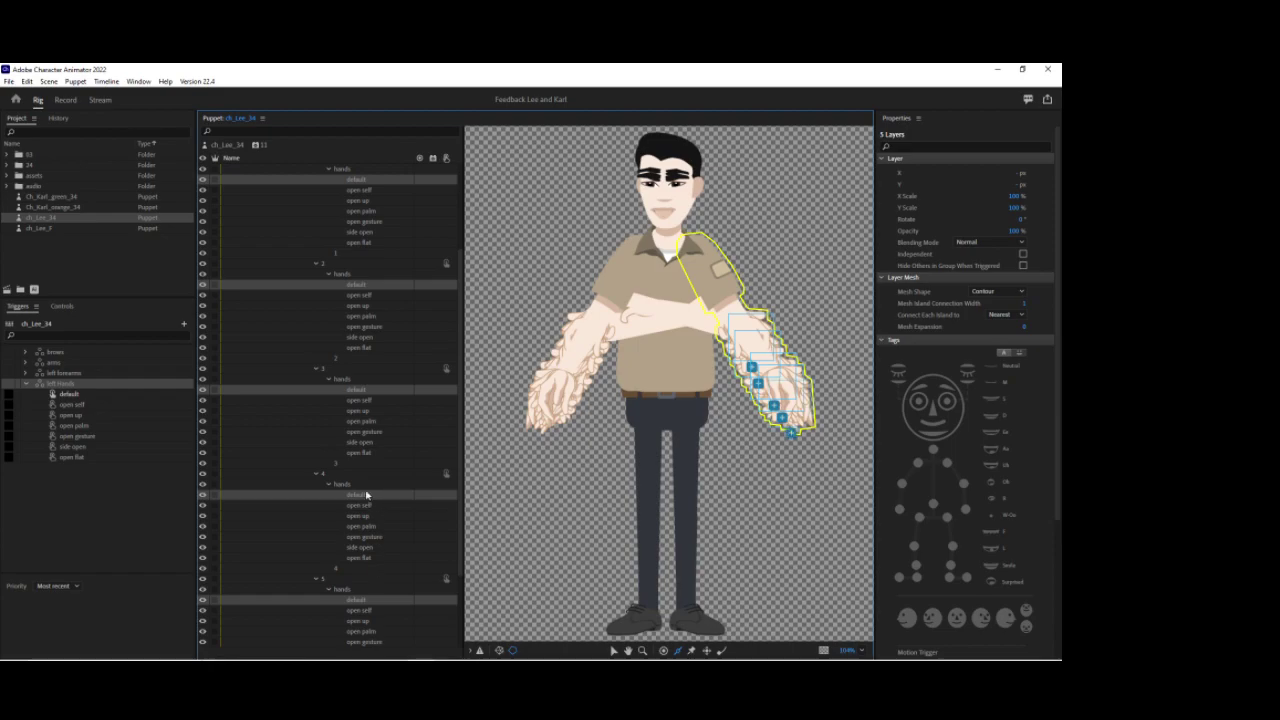
pyautogui.moveTo(361, 497); pyautogui.dragTo(84, 396)
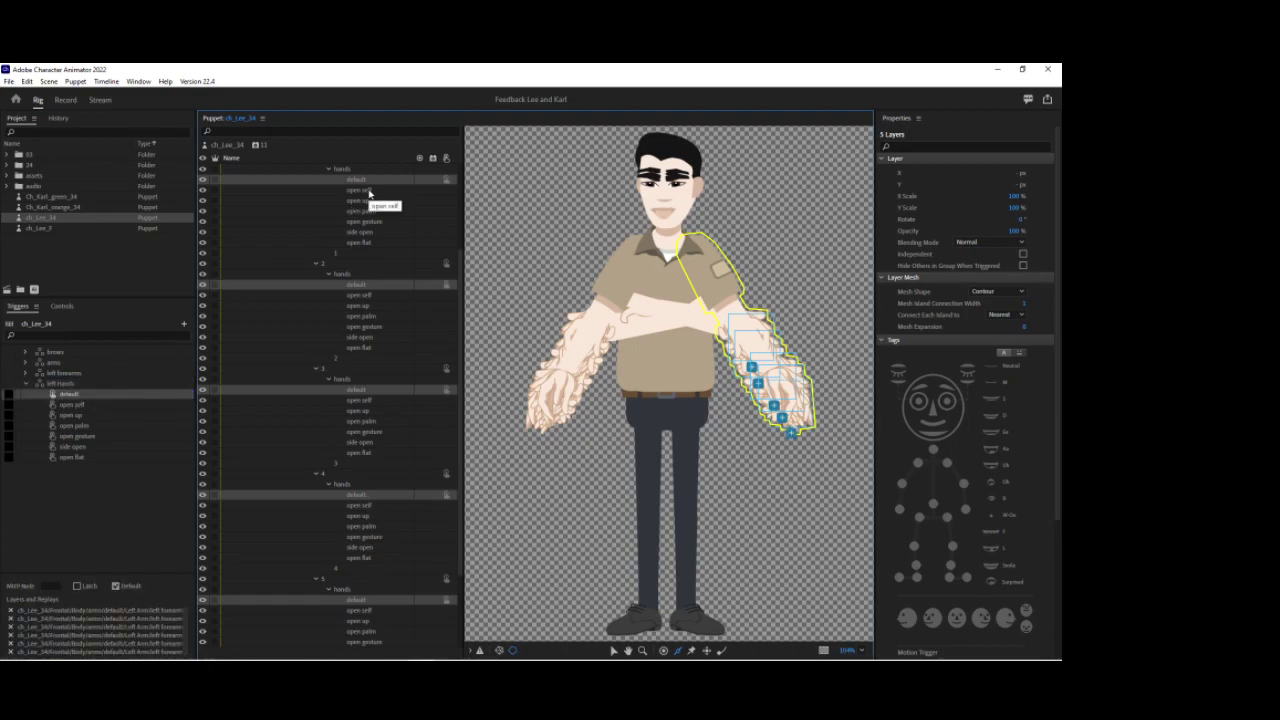
# Assign the open self hand layers of left forearms 1 to 5 to the open self trigger in left Hands.
pyautogui.click(368, 191)
pyautogui.keyDown('ctrl'); pyautogui.click(357, 296); pyautogui.keyUp('ctrl')
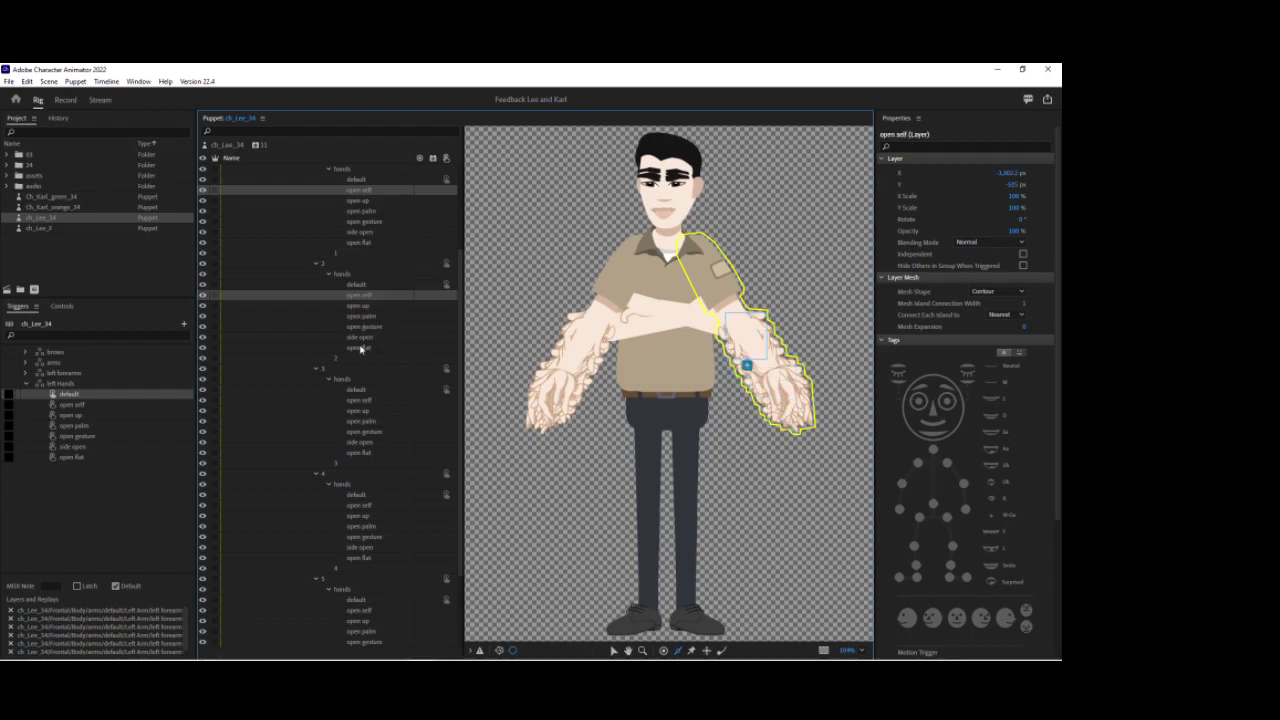
pyautogui.keyDown('ctrl'); pyautogui.click(356, 403); pyautogui.keyUp('ctrl')
pyautogui.keyDown('ctrl'); pyautogui.click(362, 507); pyautogui.keyUp('ctrl')
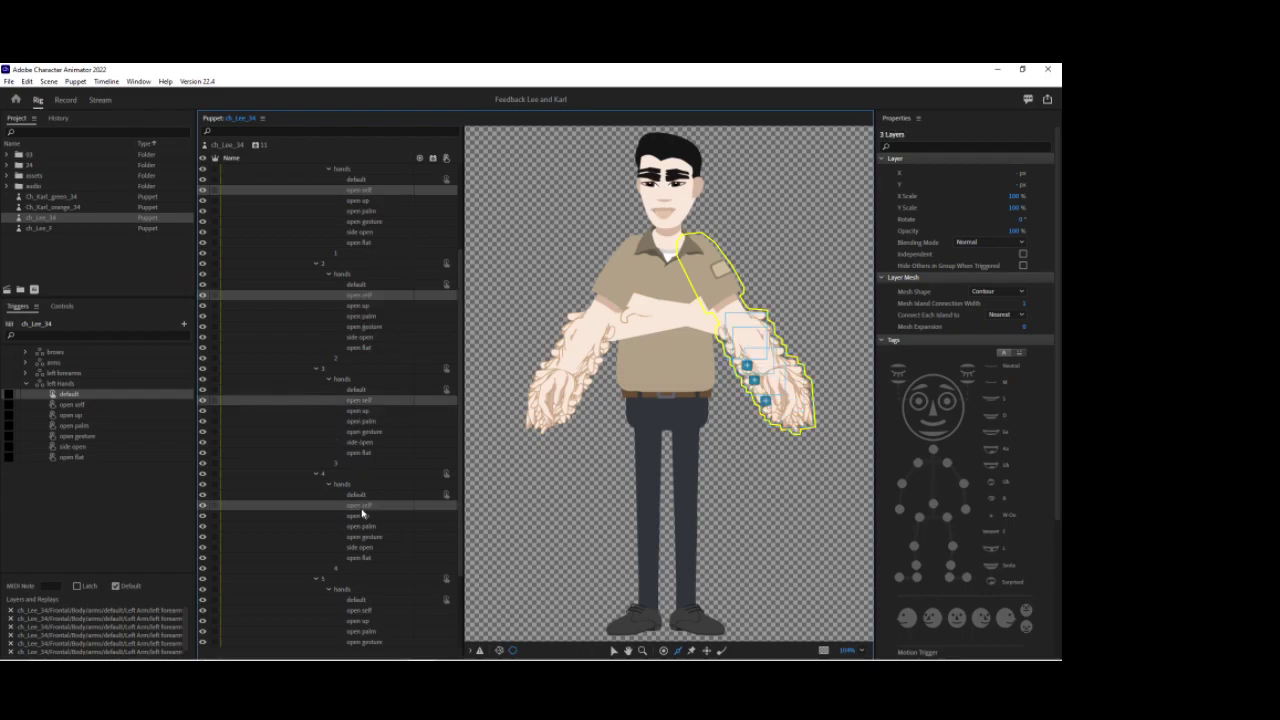
pyautogui.keyDown('ctrl'); pyautogui.click(366, 611); pyautogui.keyUp('ctrl')
pyautogui.moveTo(362, 614); pyautogui.dragTo(113, 412)
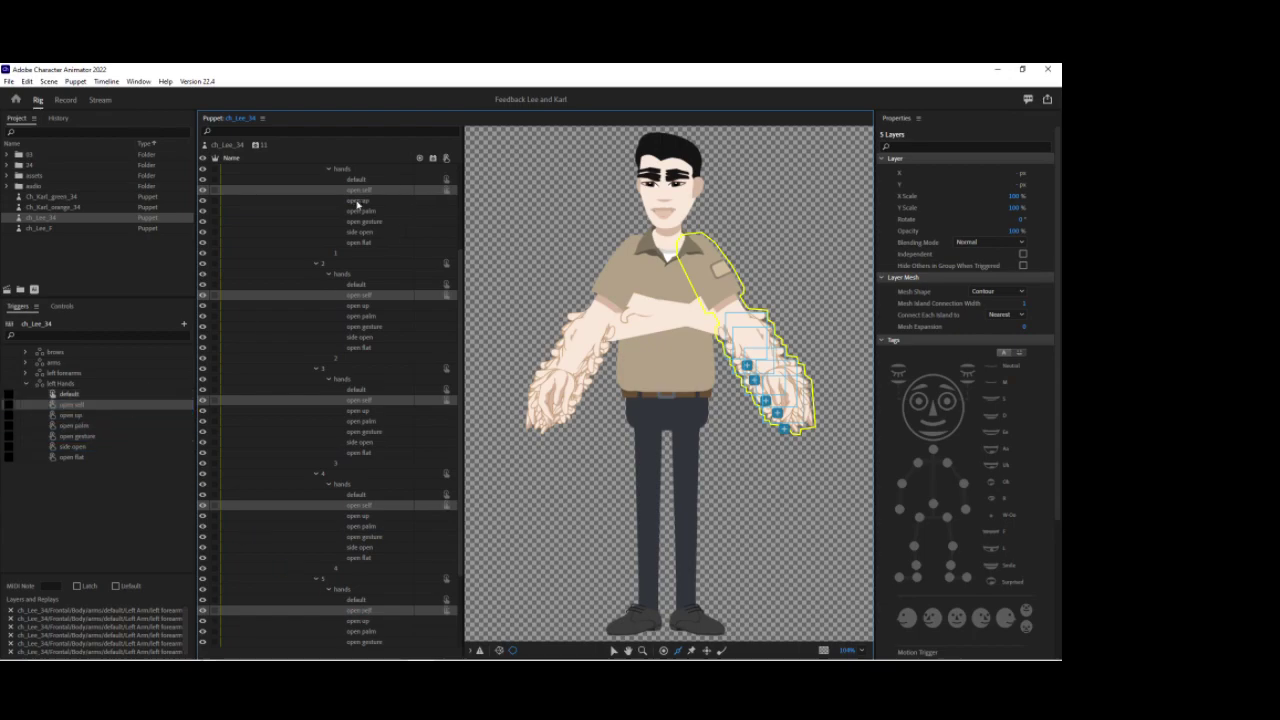
# Assign the open up hand layers of left forearms 1 to 5 to the open up trigger in left Hands.
pyautogui.click(357, 202)
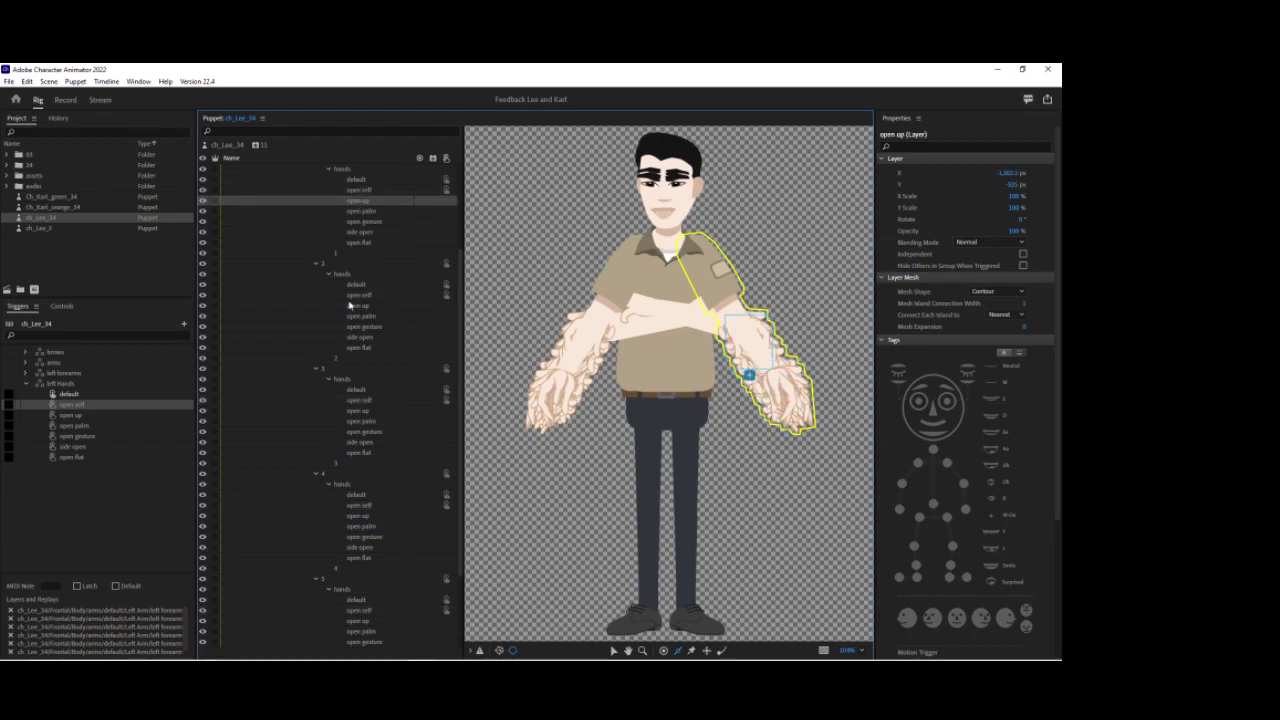
pyautogui.keyDown('ctrl'); pyautogui.click(357, 306); pyautogui.keyUp('ctrl')
pyautogui.keyDown('ctrl'); pyautogui.click(362, 411); pyautogui.keyUp('ctrl')
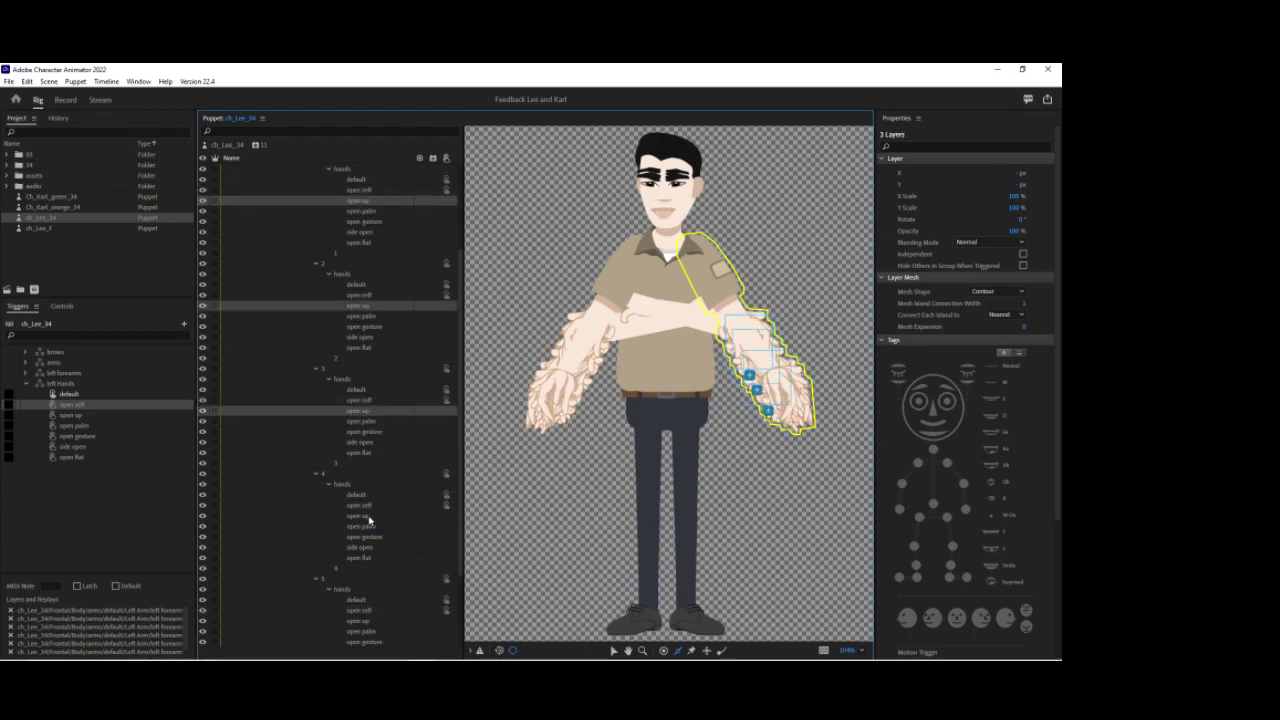
pyautogui.keyDown('ctrl'); pyautogui.click(360, 516); pyautogui.keyUp('ctrl')
pyautogui.keyDown('ctrl'); pyautogui.click(357, 621); pyautogui.keyUp('ctrl')
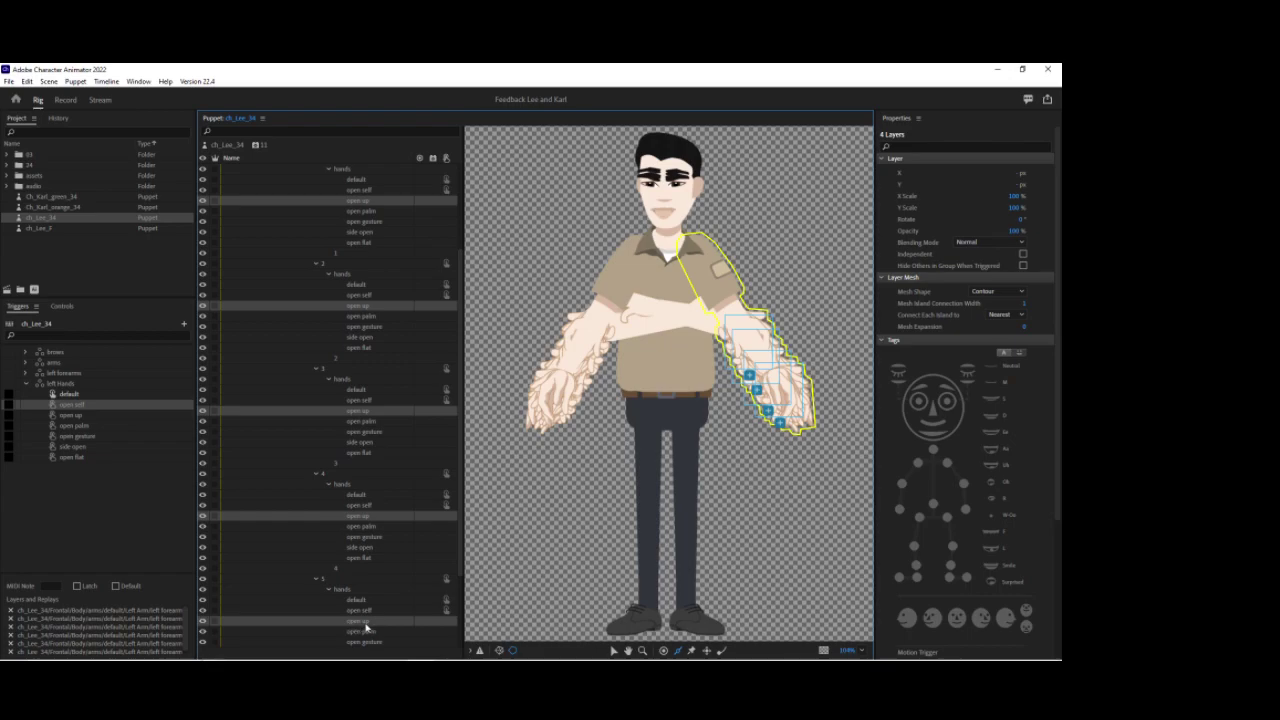
pyautogui.click(143, 416)
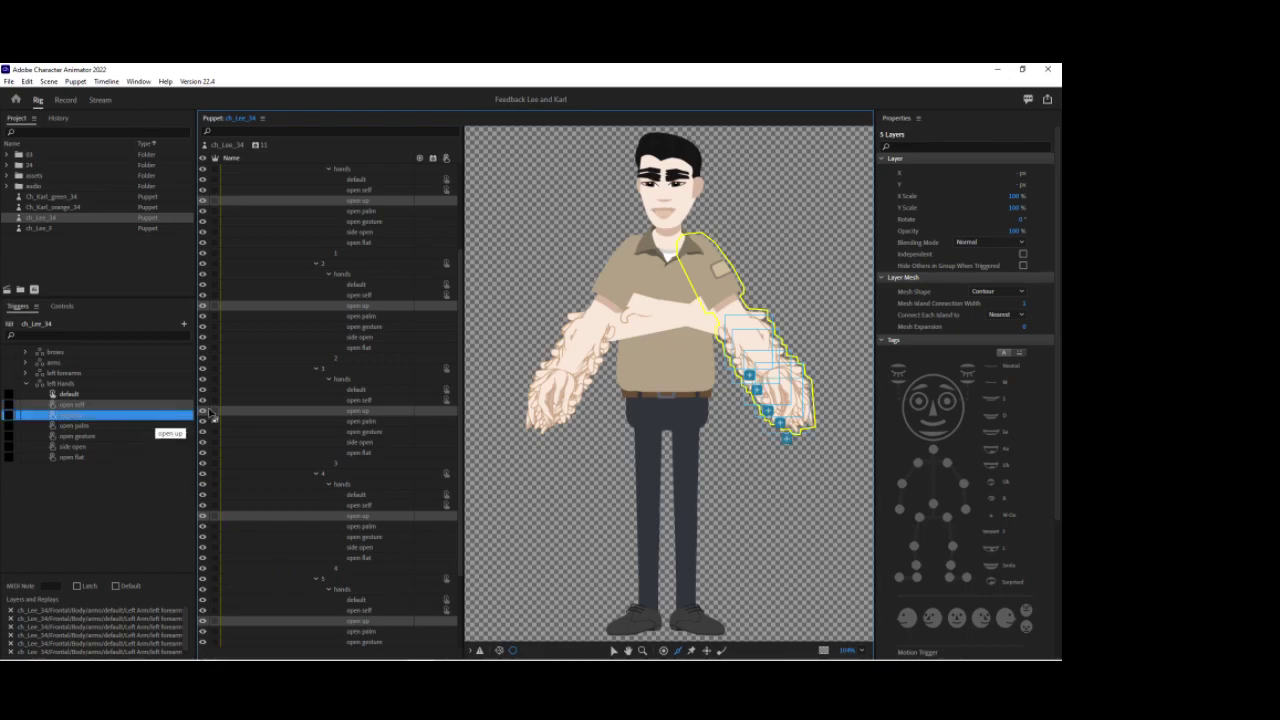
# Assign the open palm hand layers of left forearms 1 to 5 to the open palm trigger in left Hands.
pyautogui.click(368, 211)
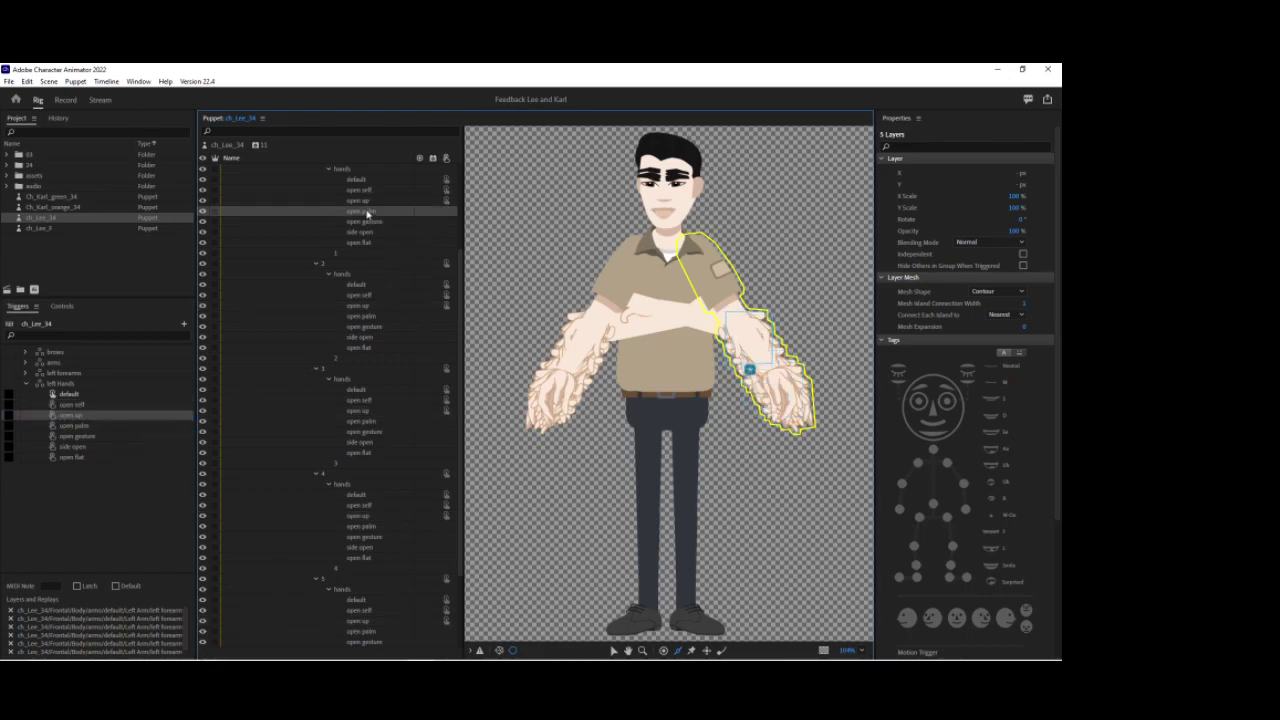
pyautogui.keyDown('ctrl'); pyautogui.click(370, 316); pyautogui.keyUp('ctrl')
pyautogui.keyDown('ctrl'); pyautogui.click(361, 424); pyautogui.keyUp('ctrl')
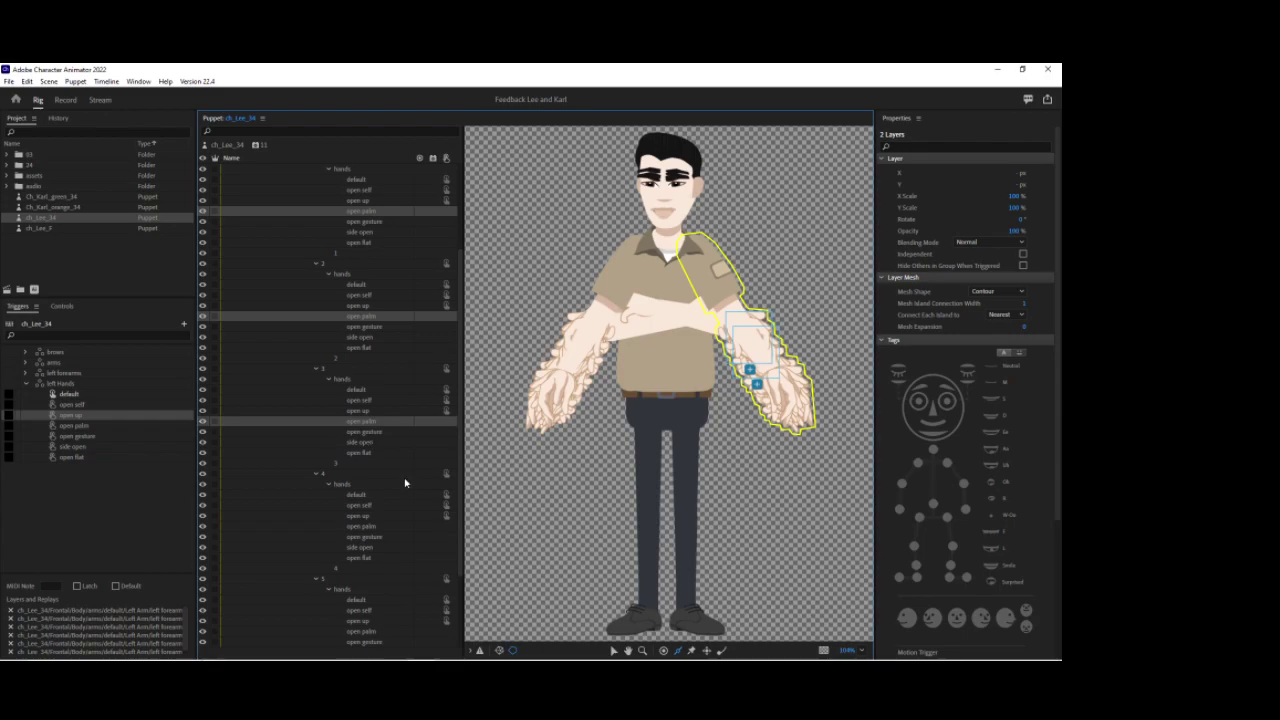
pyautogui.keyDown('ctrl'); pyautogui.click(362, 527); pyautogui.keyUp('ctrl')
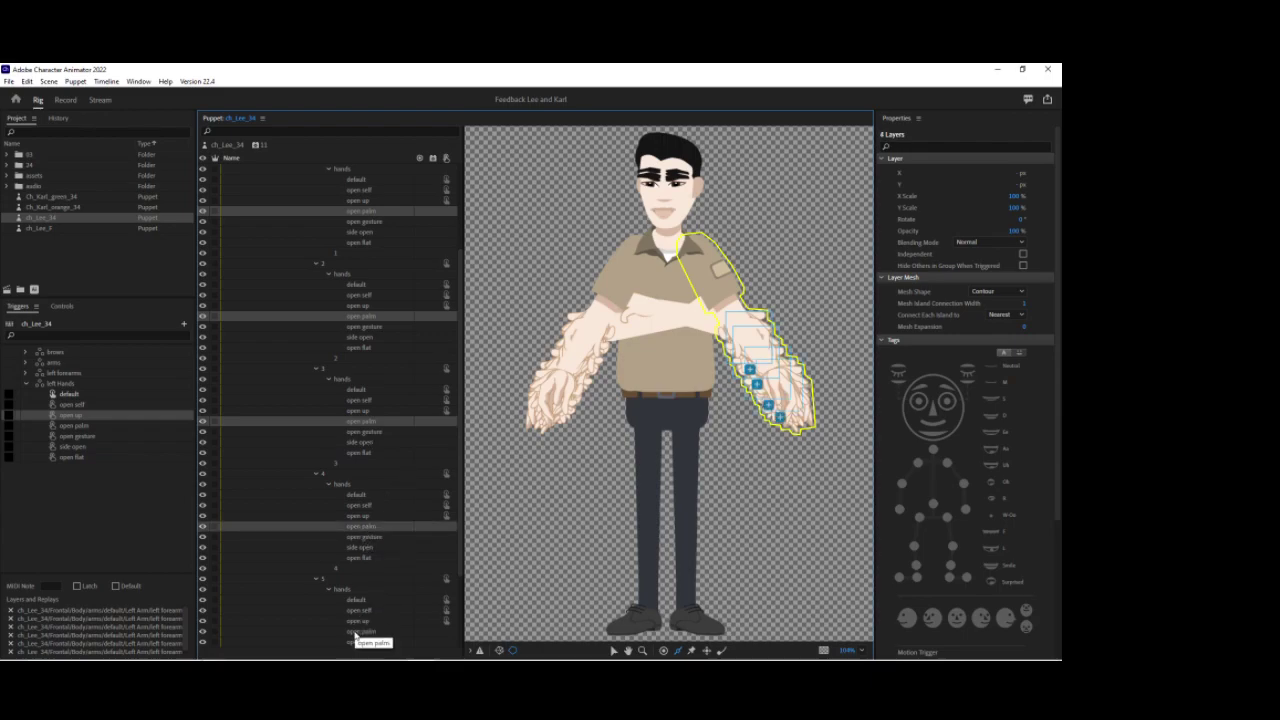
pyautogui.moveTo(362, 631); pyautogui.dragTo(138, 426)
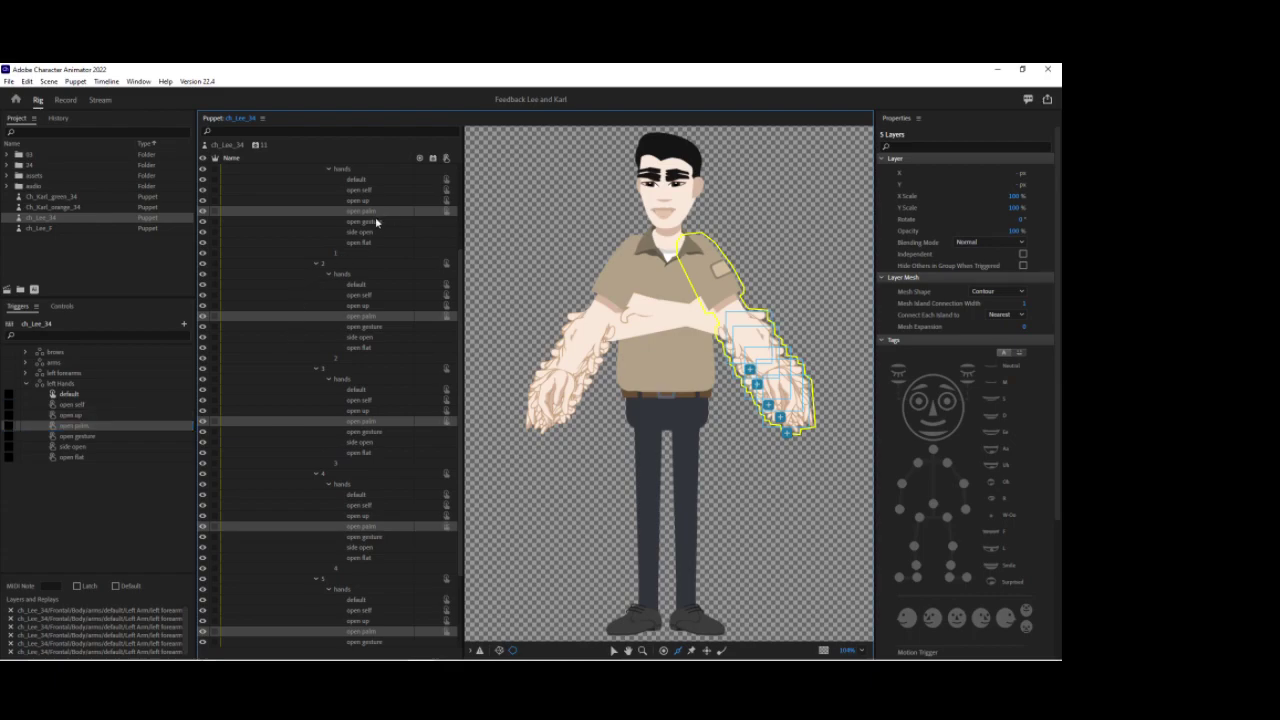
# Assign the open gesture hand layers of left forearms 1 to 5 to the open gesture trigger in left Hands.
pyautogui.scroll(-1, 377, 216)
pyautogui.click(378, 190)
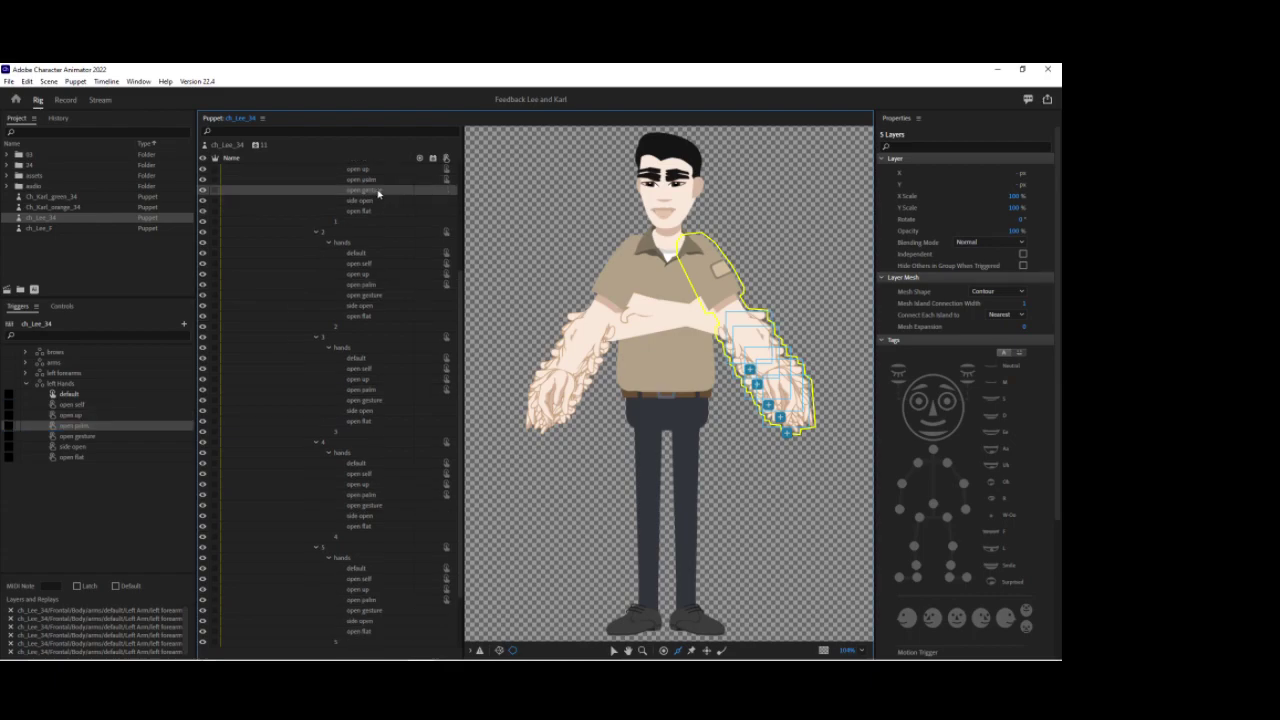
pyautogui.keyDown('ctrl'); pyautogui.click(368, 296); pyautogui.keyUp('ctrl')
pyautogui.keyDown('ctrl'); pyautogui.click(366, 401); pyautogui.keyUp('ctrl')
pyautogui.keyDown('ctrl'); pyautogui.click(366, 505); pyautogui.keyUp('ctrl')
pyautogui.keyDown('ctrl'); pyautogui.click(364, 610); pyautogui.keyUp('ctrl')
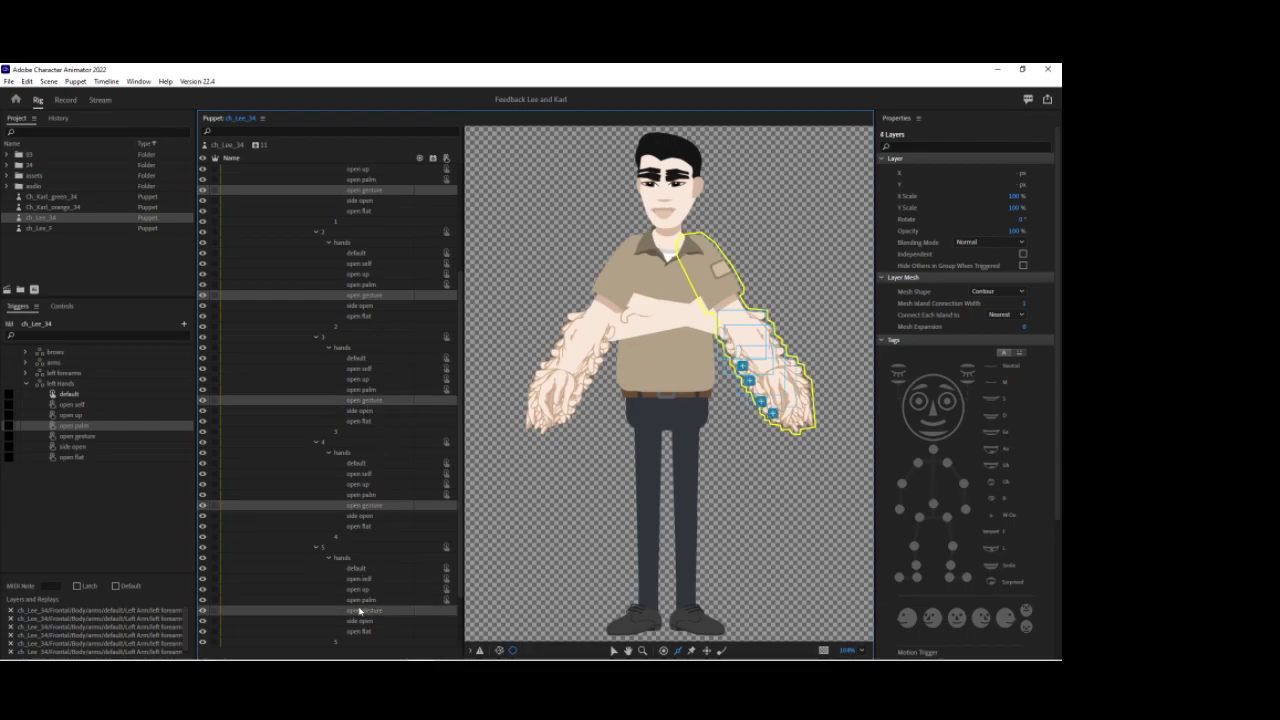
pyautogui.moveTo(243, 525); pyautogui.dragTo(124, 438)
# Assign the side open hand layers of left forearms 1 to 5 to the side open trigger in left Hands.
pyautogui.click(366, 201)
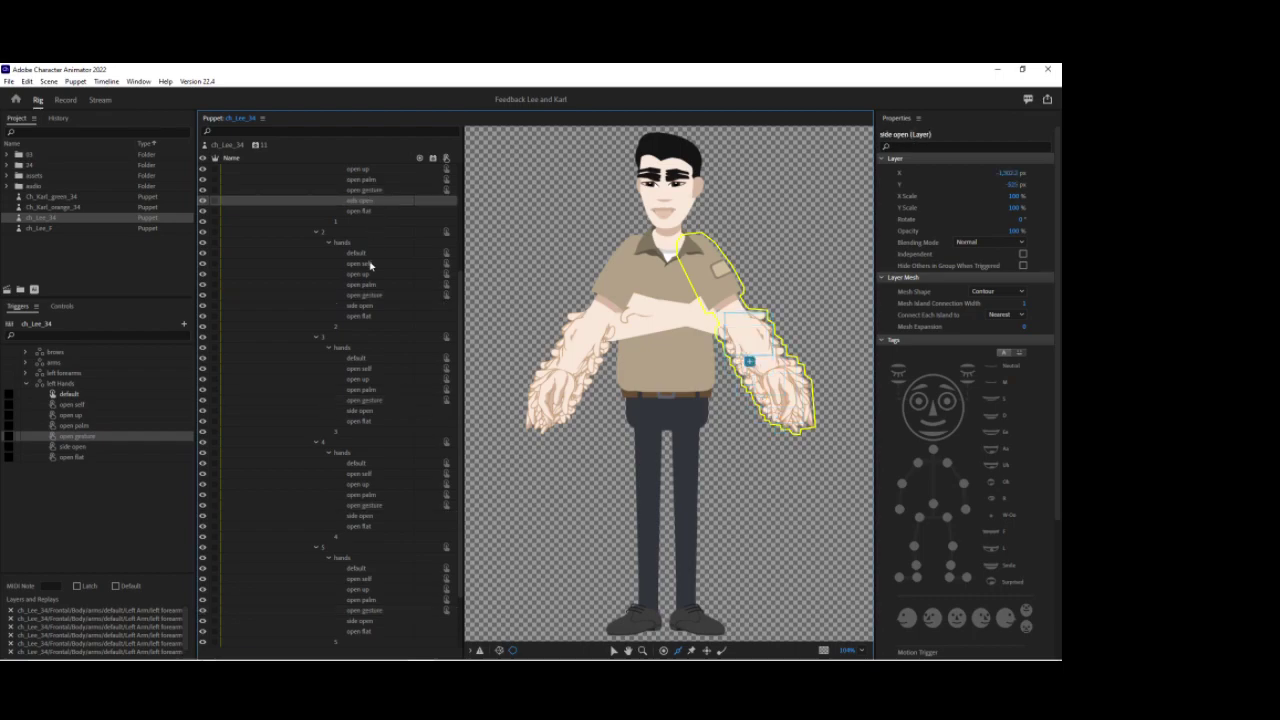
pyautogui.keyDown('ctrl'); pyautogui.click(366, 306); pyautogui.keyUp('ctrl')
pyautogui.keyDown('ctrl'); pyautogui.click(362, 411); pyautogui.keyUp('ctrl')
pyautogui.keyDown('ctrl'); pyautogui.click(368, 516); pyautogui.keyUp('ctrl')
pyautogui.keyDown('ctrl'); pyautogui.click(366, 621); pyautogui.keyUp('ctrl')
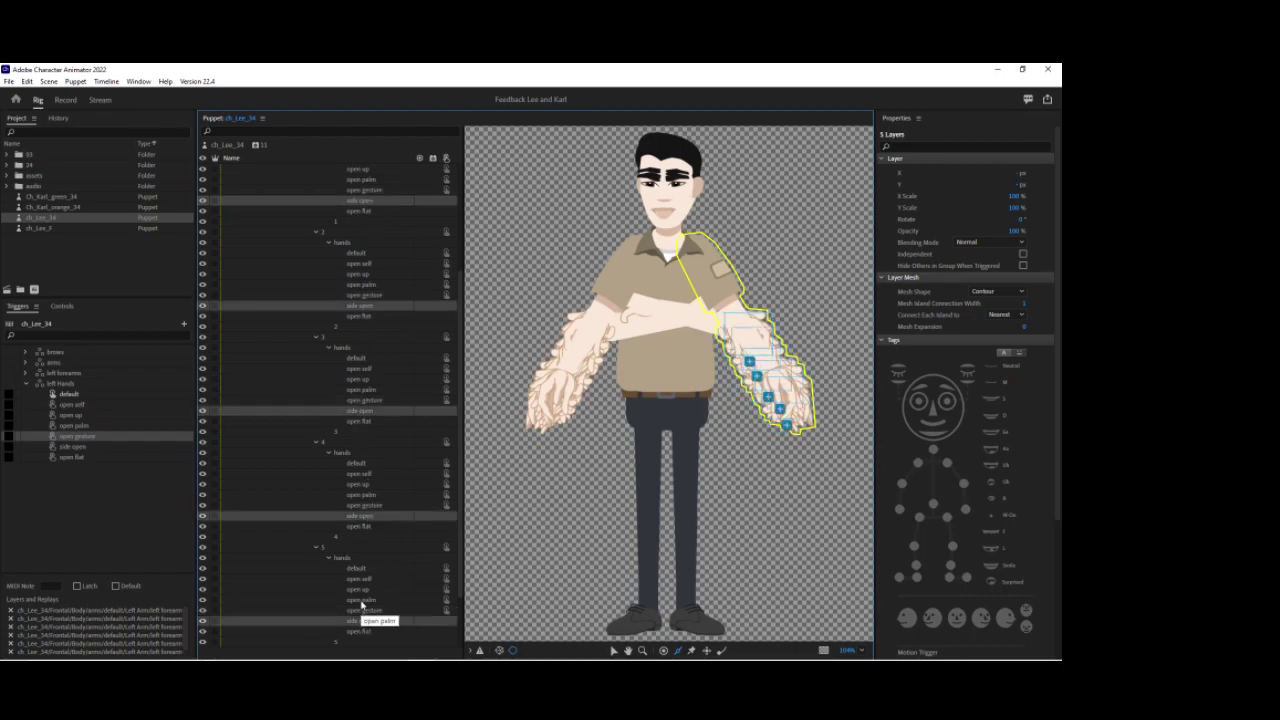
pyautogui.moveTo(368, 623); pyautogui.dragTo(113, 454)
# Assign the open flat hand layers of left forearms 1 to 5 to the open flat trigger in left Hands.
pyautogui.click(374, 210)
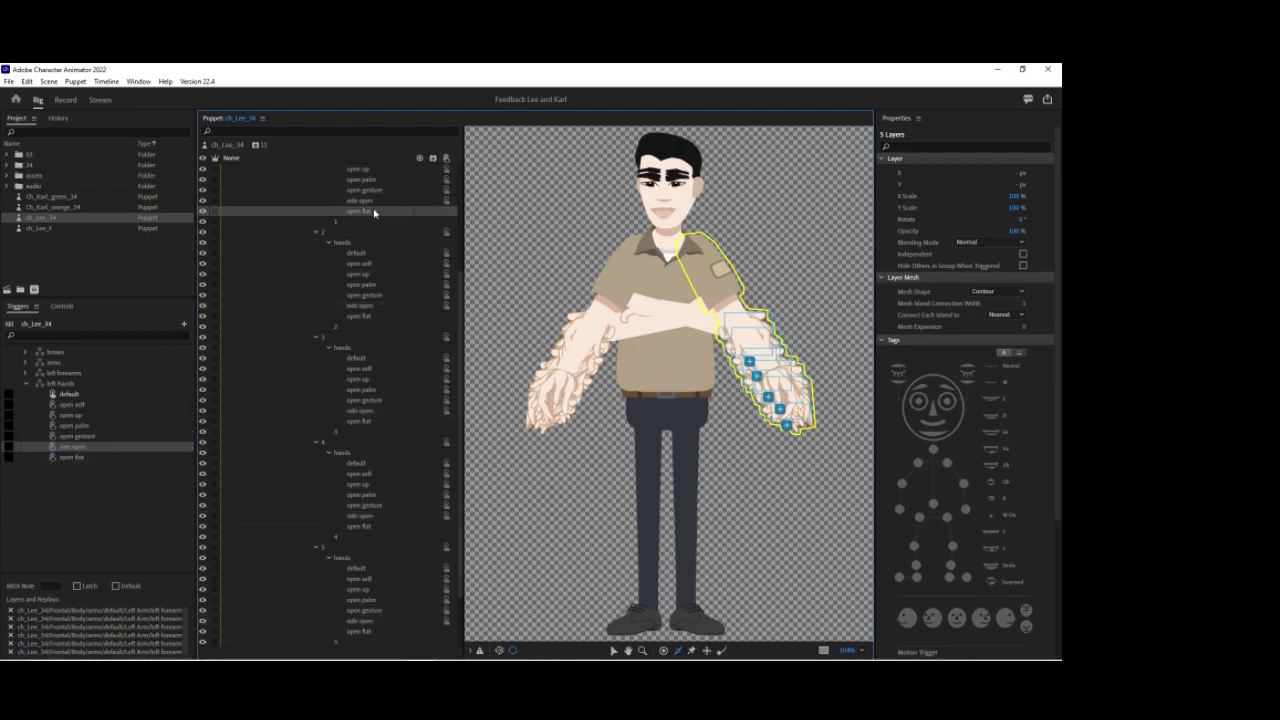
pyautogui.keyDown('ctrl'); pyautogui.click(366, 316); pyautogui.keyUp('ctrl')
pyautogui.keyDown('ctrl'); pyautogui.click(370, 421); pyautogui.keyUp('ctrl')
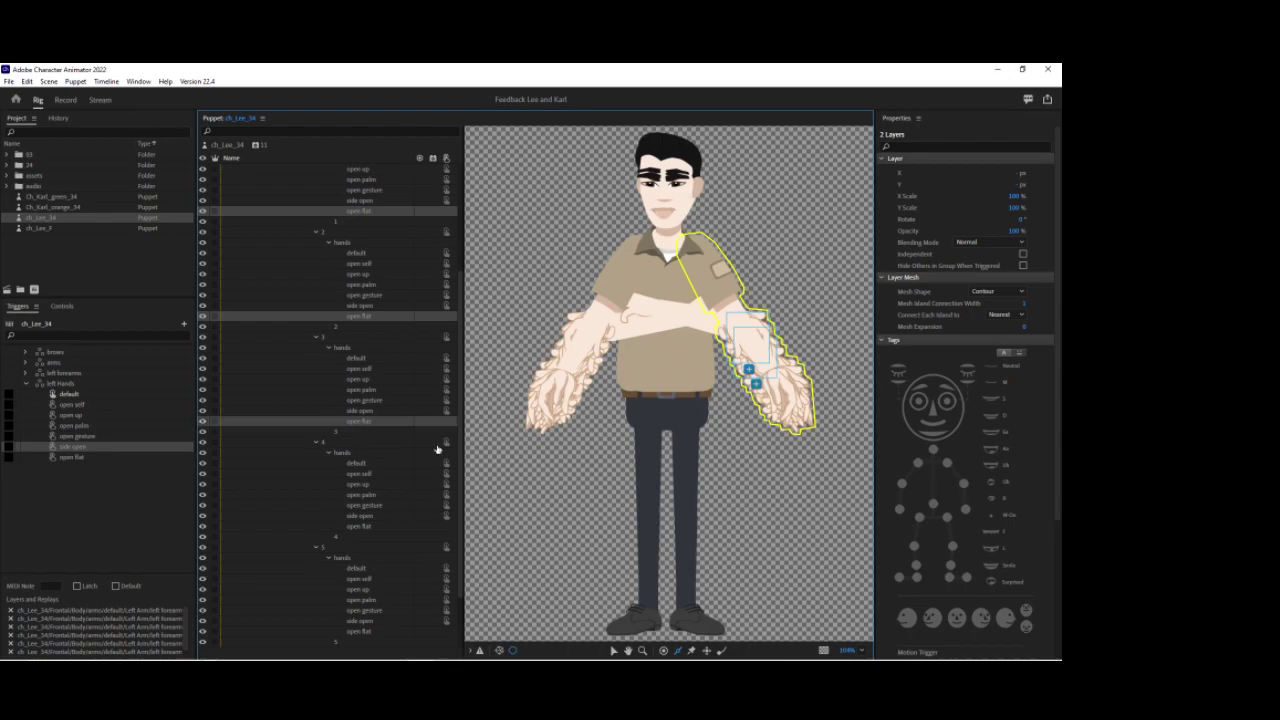
pyautogui.keyDown('ctrl'); pyautogui.click(362, 527); pyautogui.keyUp('ctrl')
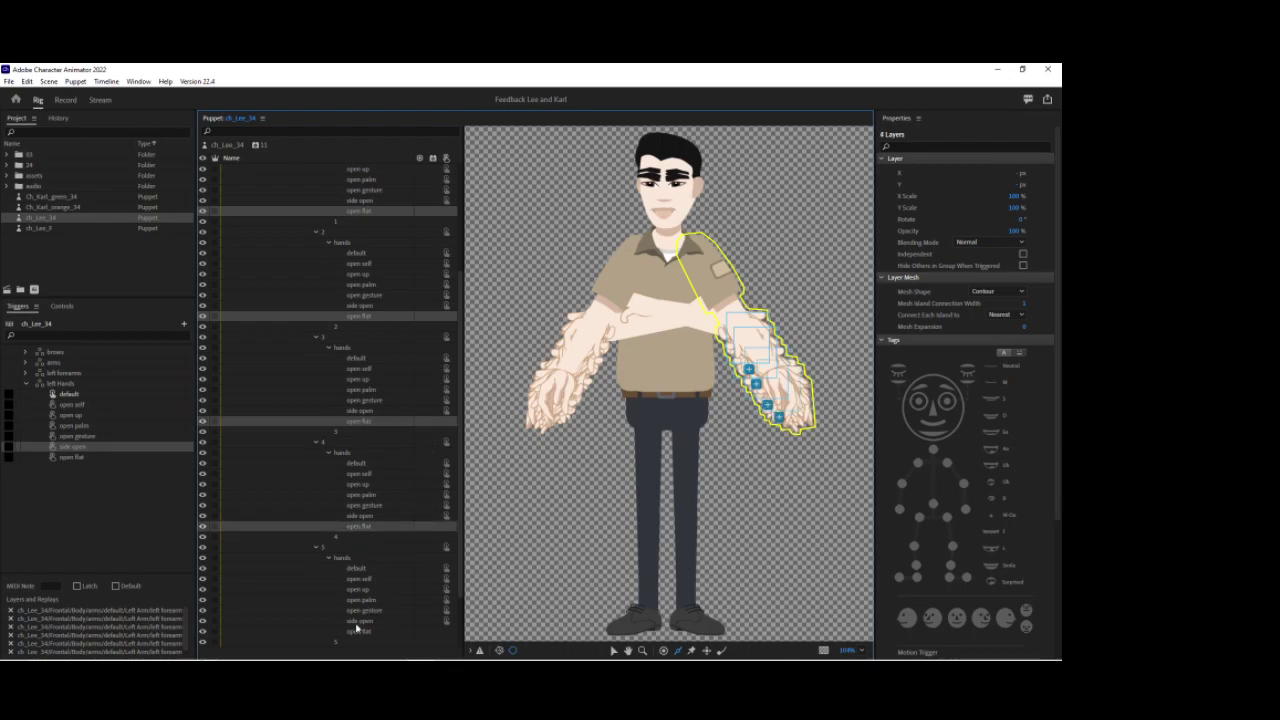
pyautogui.keyDown('ctrl'); pyautogui.click(359, 632); pyautogui.keyUp('ctrl')
pyautogui.moveTo(362, 632); pyautogui.dragTo(104, 458)
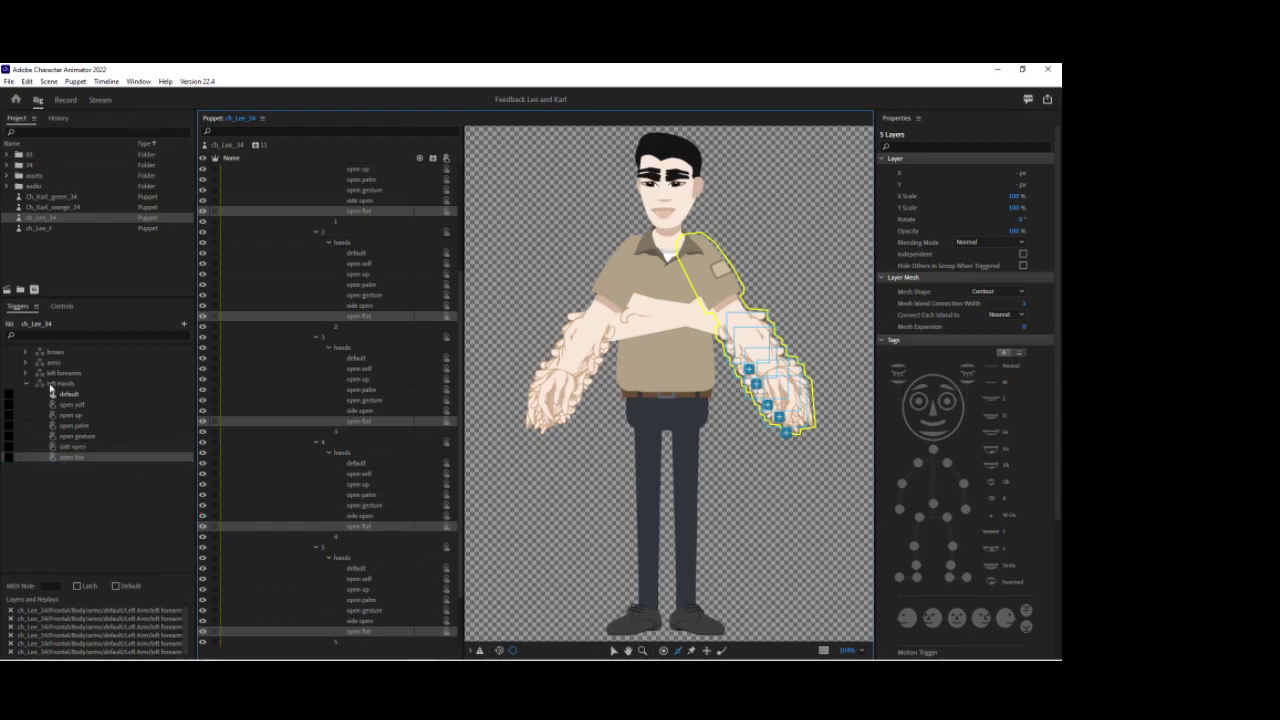
# Toggle Latch for the open gesture trigger and collapse the left Hands swap set.
pyautogui.click(11, 437)
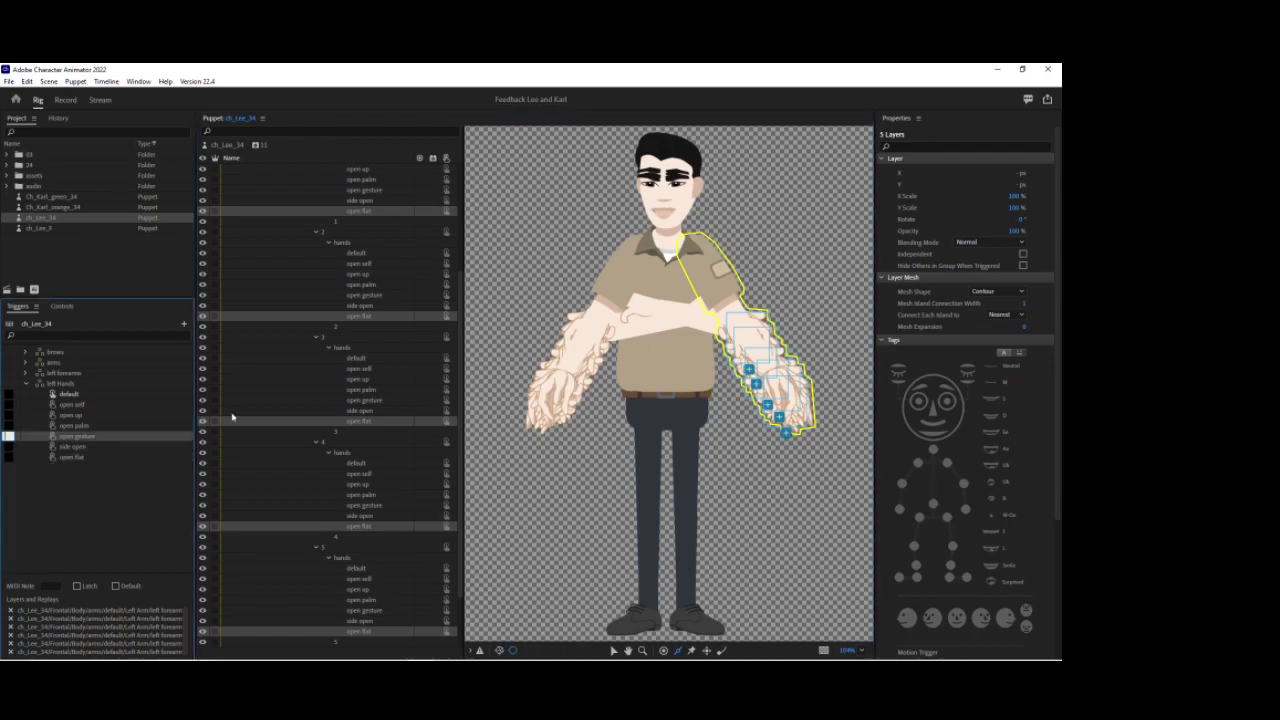
pyautogui.click(85, 587)
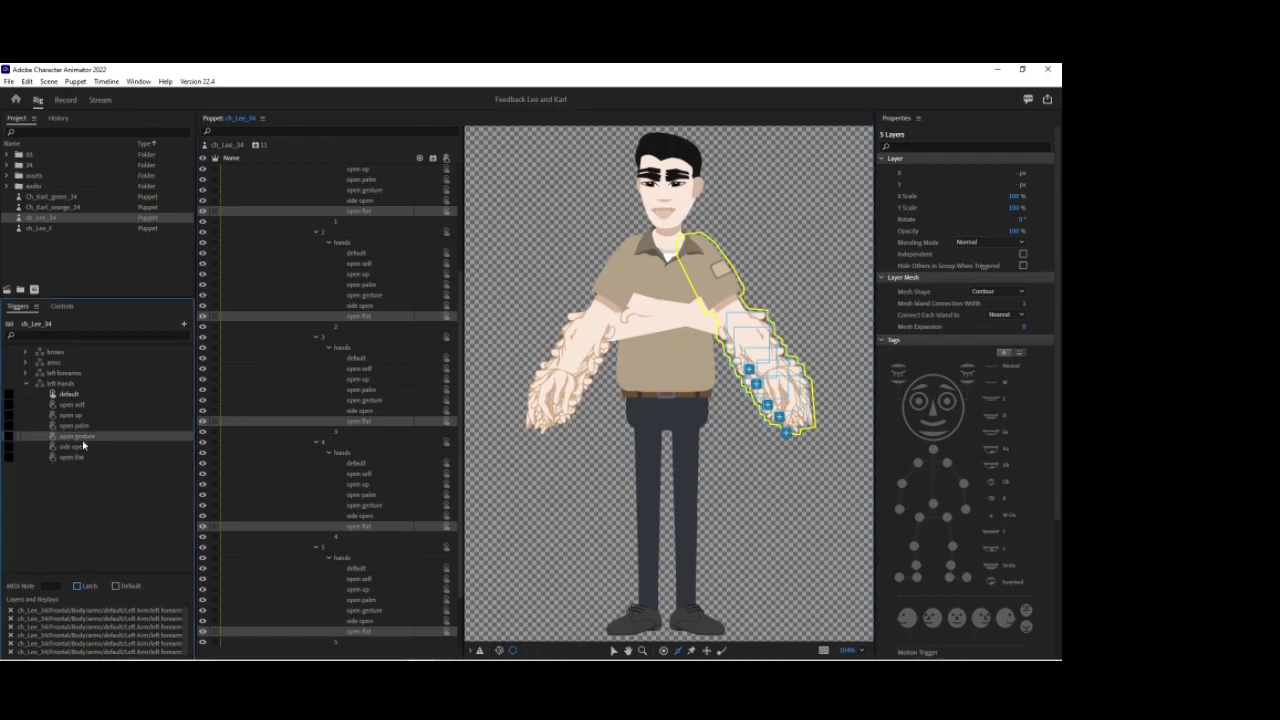
pyautogui.click(27, 387)
# Collapse the left forearms' hands groups and the Left Arm layer, and expand Right Arm to reach its right forearms.
pyautogui.scroll(5, 257, 343)
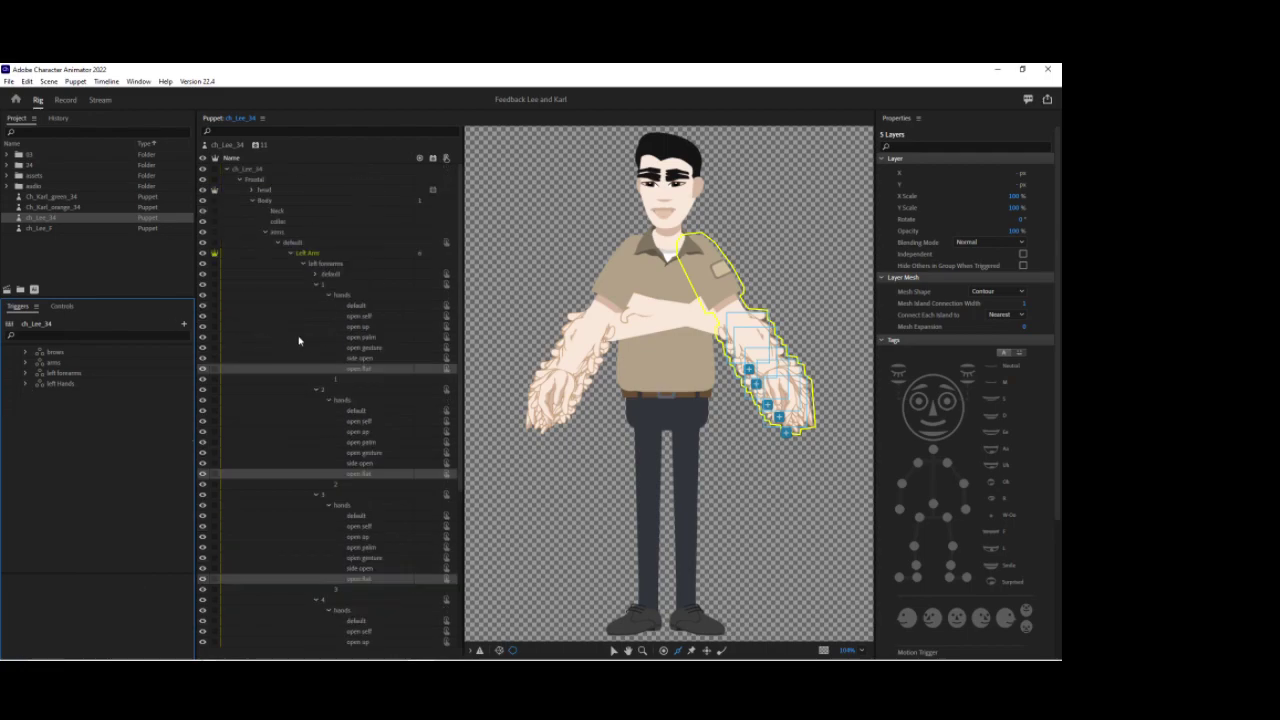
pyautogui.click(328, 401)
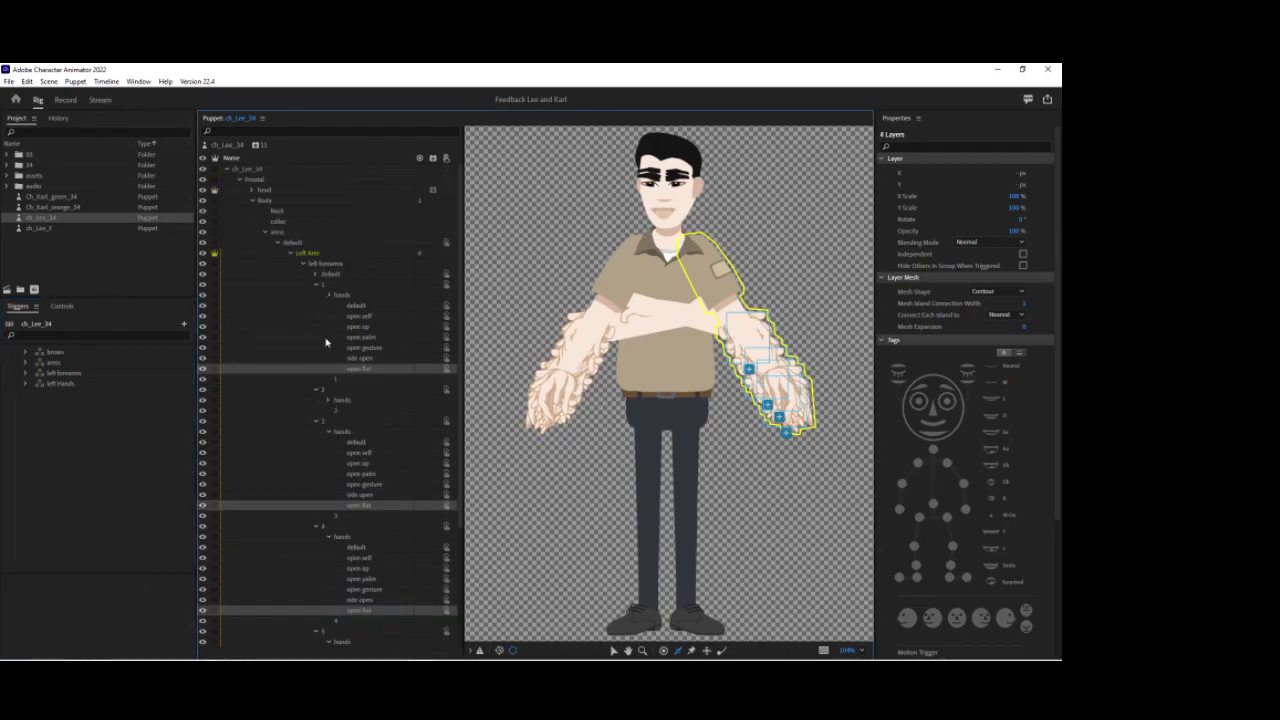
pyautogui.click(328, 295)
pyautogui.click(328, 358)
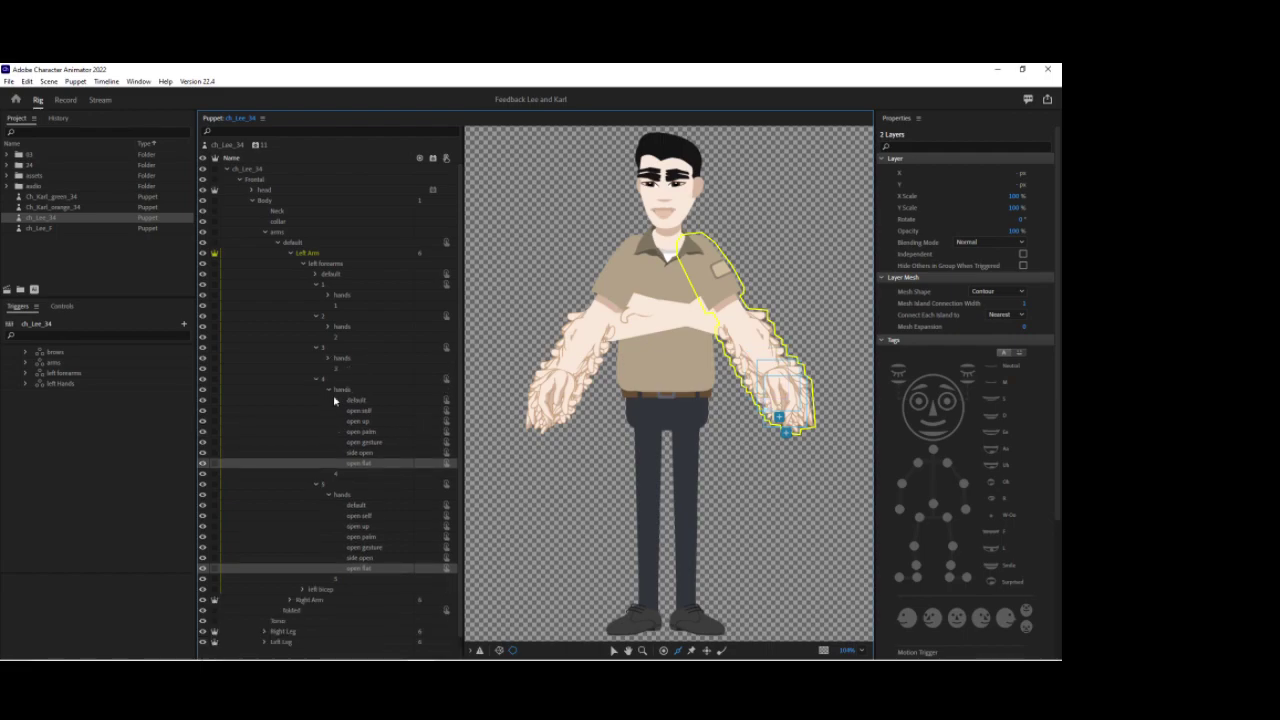
pyautogui.click(329, 390)
pyautogui.click(329, 419)
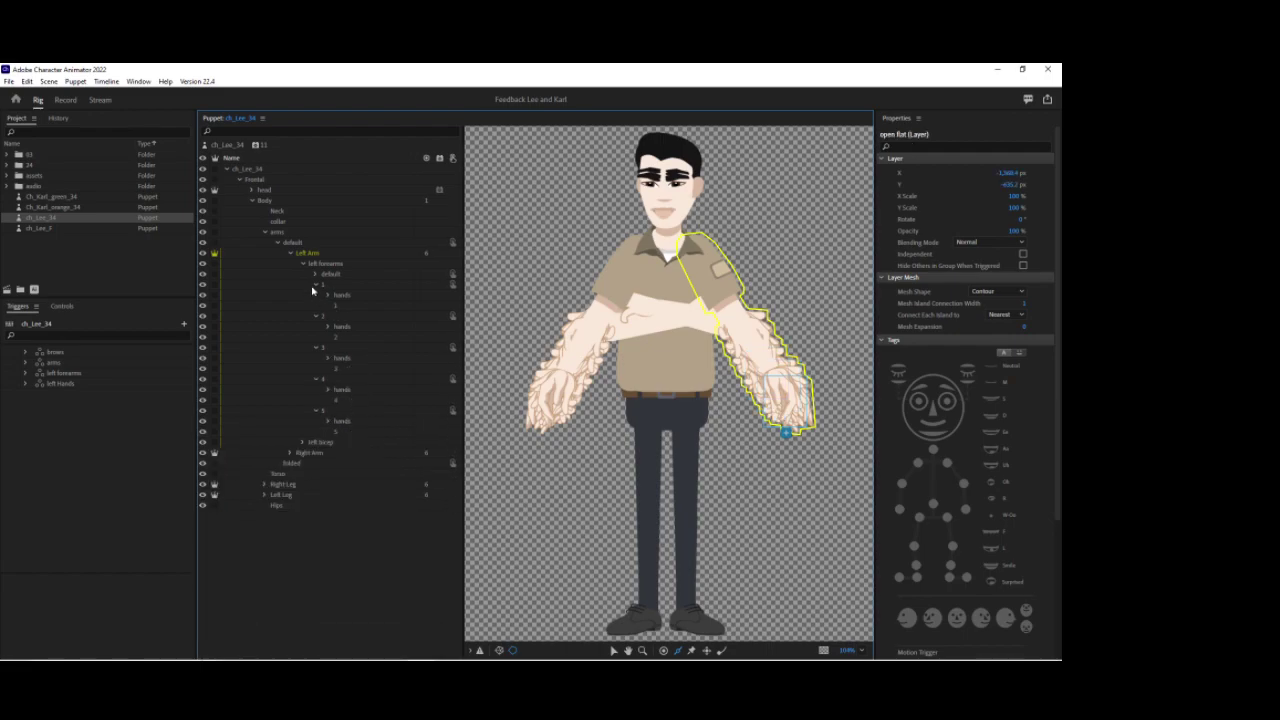
pyautogui.click(290, 254)
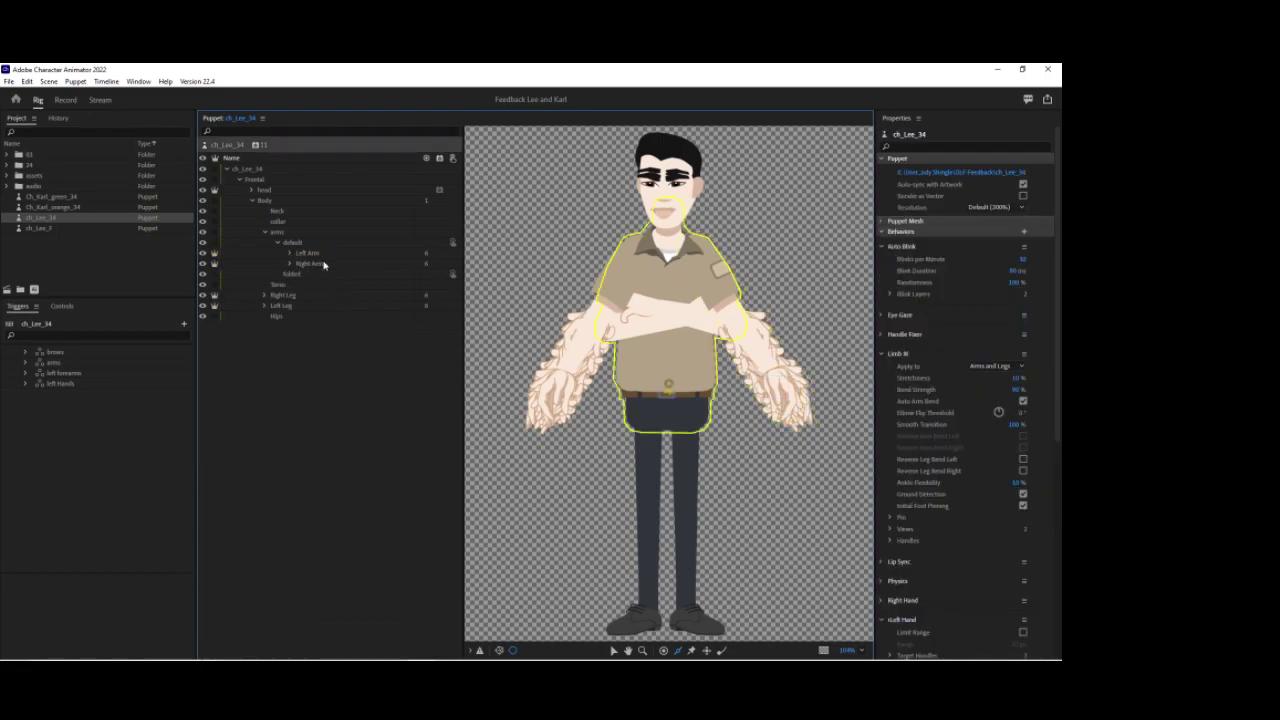
pyautogui.click(305, 264)
pyautogui.click(290, 264)
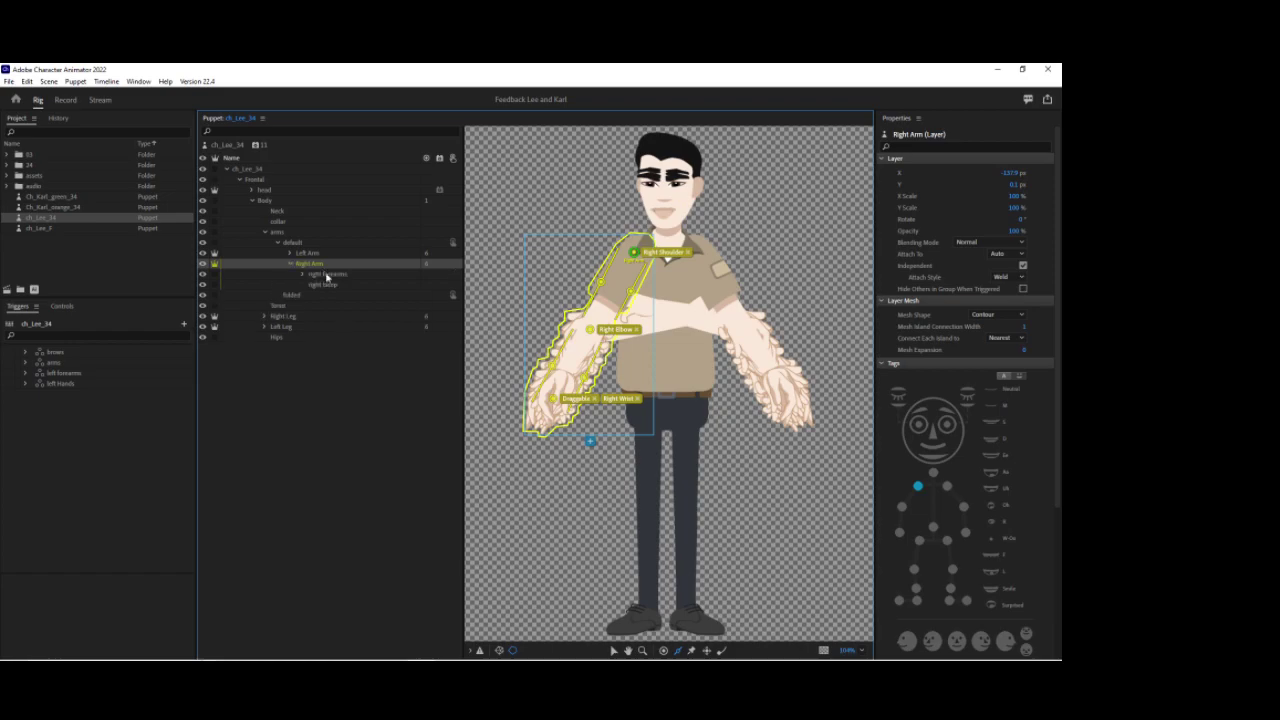
# Create a swap set from the right forearms layer, enable Latch for its trigger 1, and collapse the set.
pyautogui.click(325, 274)
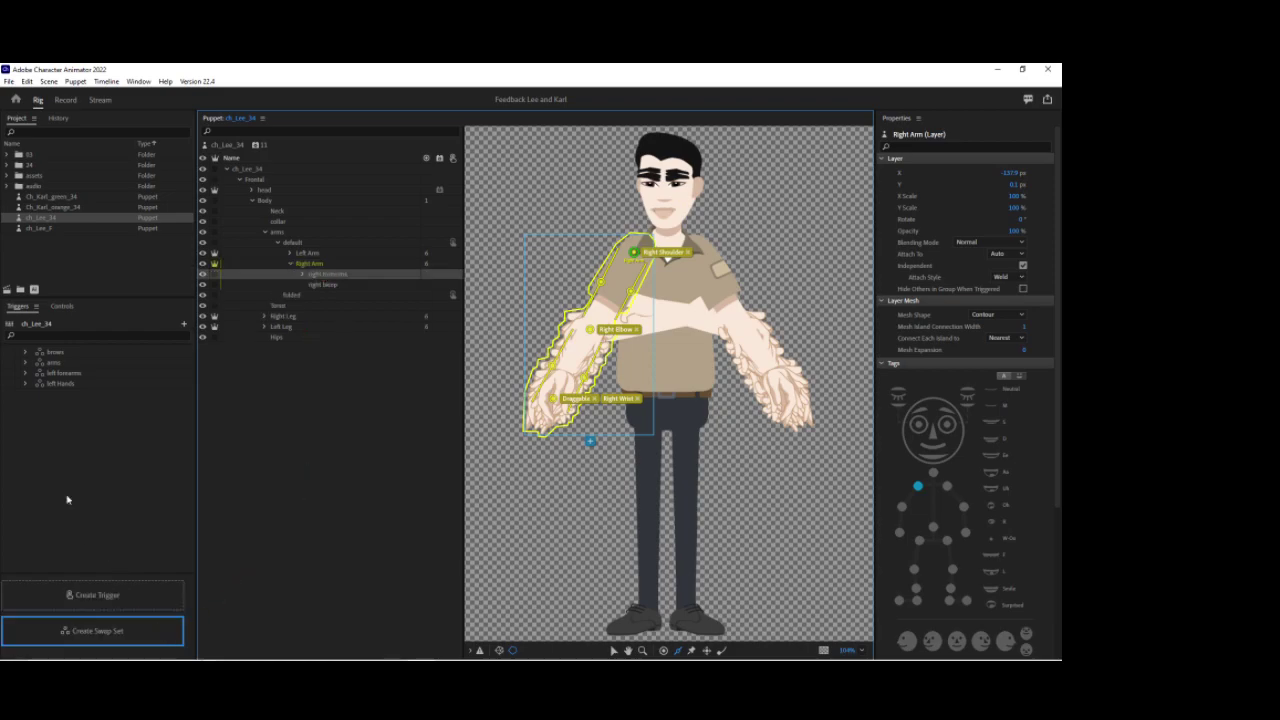
pyautogui.click(10, 415)
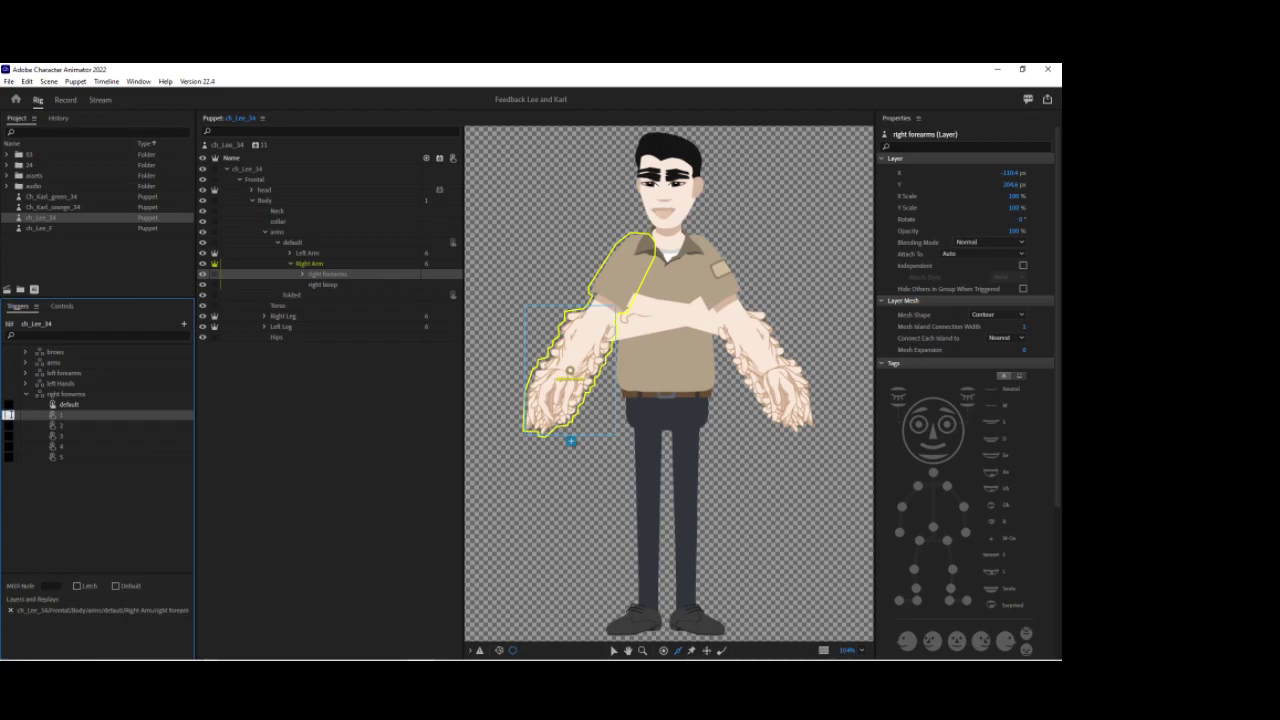
pyautogui.click(77, 586)
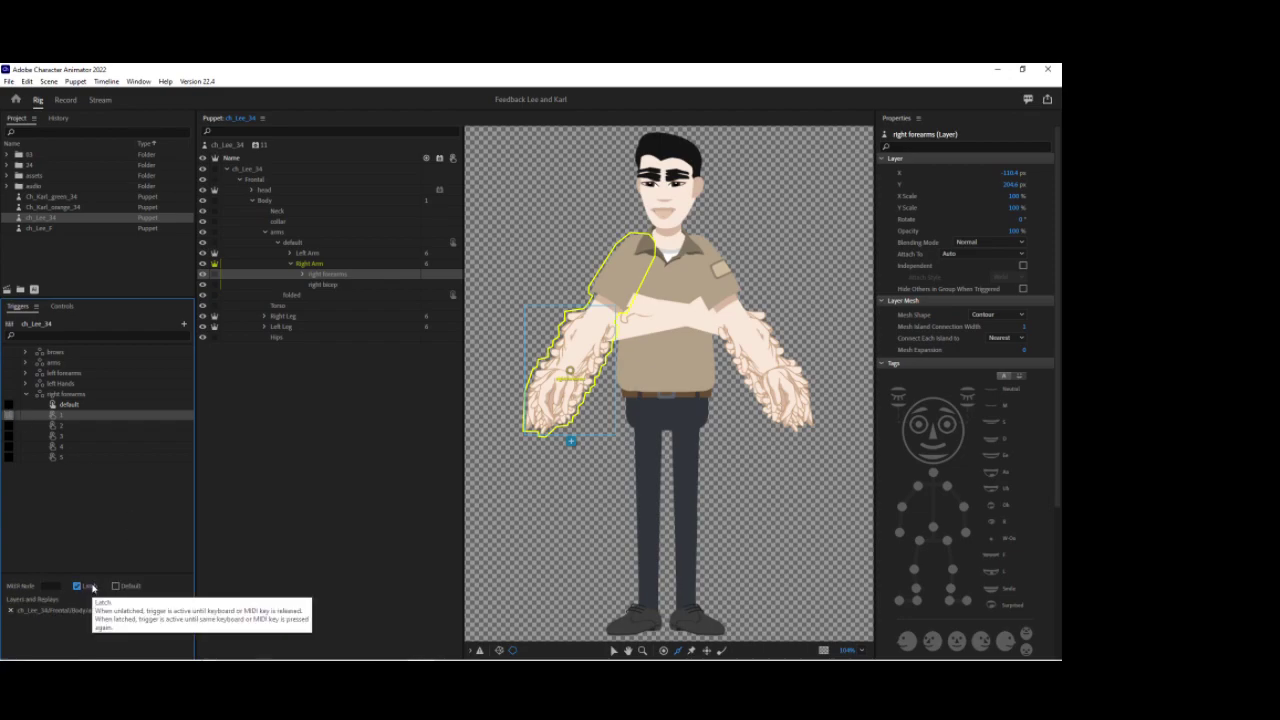
pyautogui.click(28, 395)
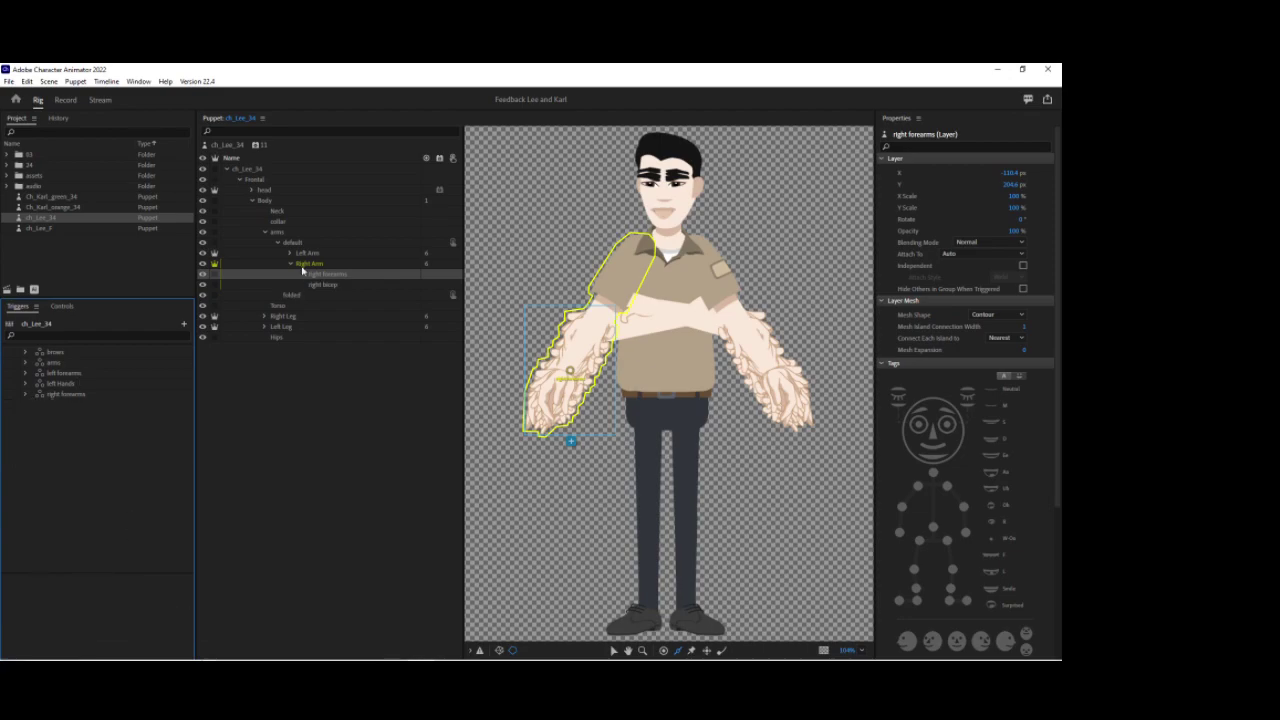
# Create a swap set from the hands group of the default right forearm and rename it Right hands.
pyautogui.click(303, 276)
pyautogui.click(314, 285)
pyautogui.moveTo(343, 295); pyautogui.dragTo(170, 633)
pyautogui.rightClick(55, 405)
pyautogui.click(65, 415)
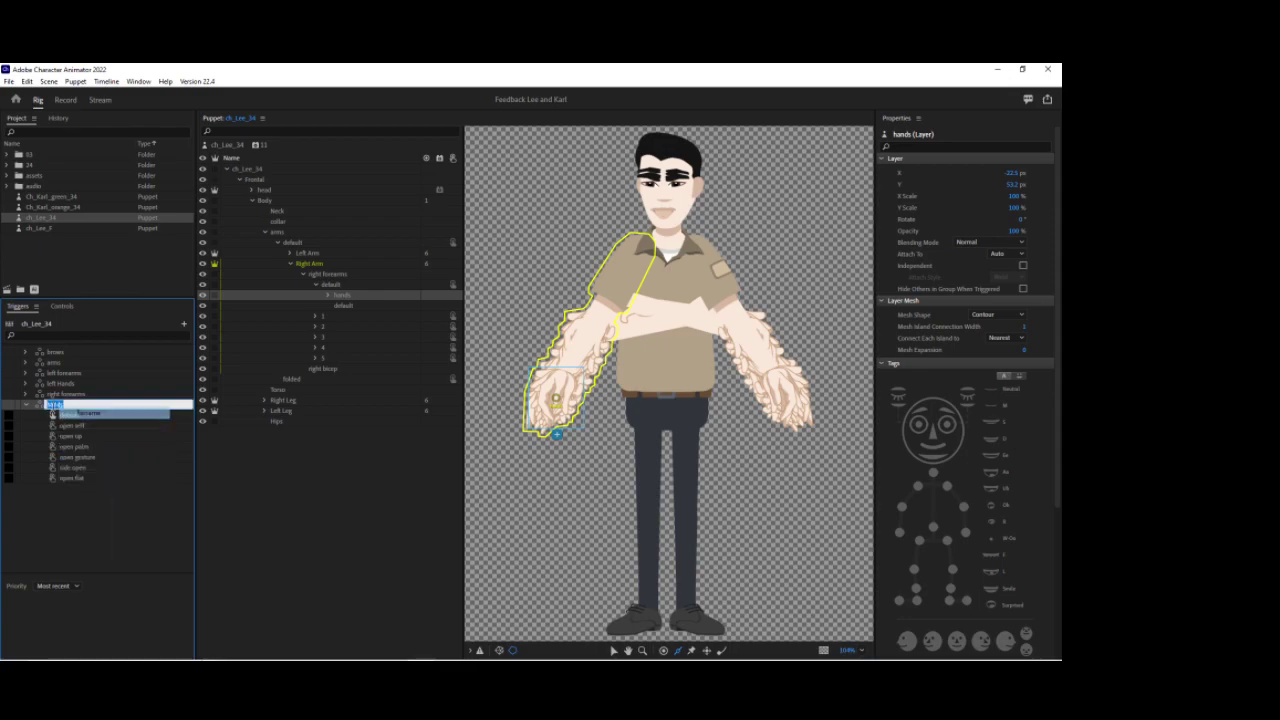
pyautogui.press('Left')
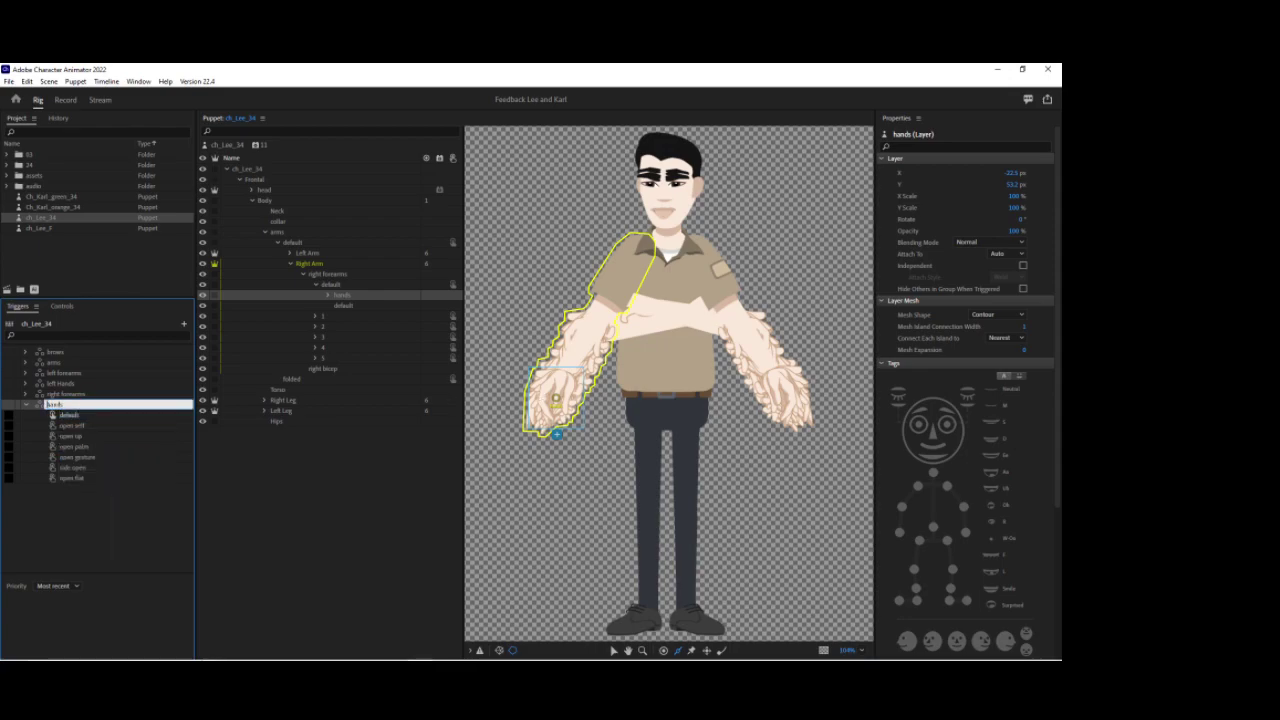
pyautogui.write('Right')
pyautogui.press('Return')
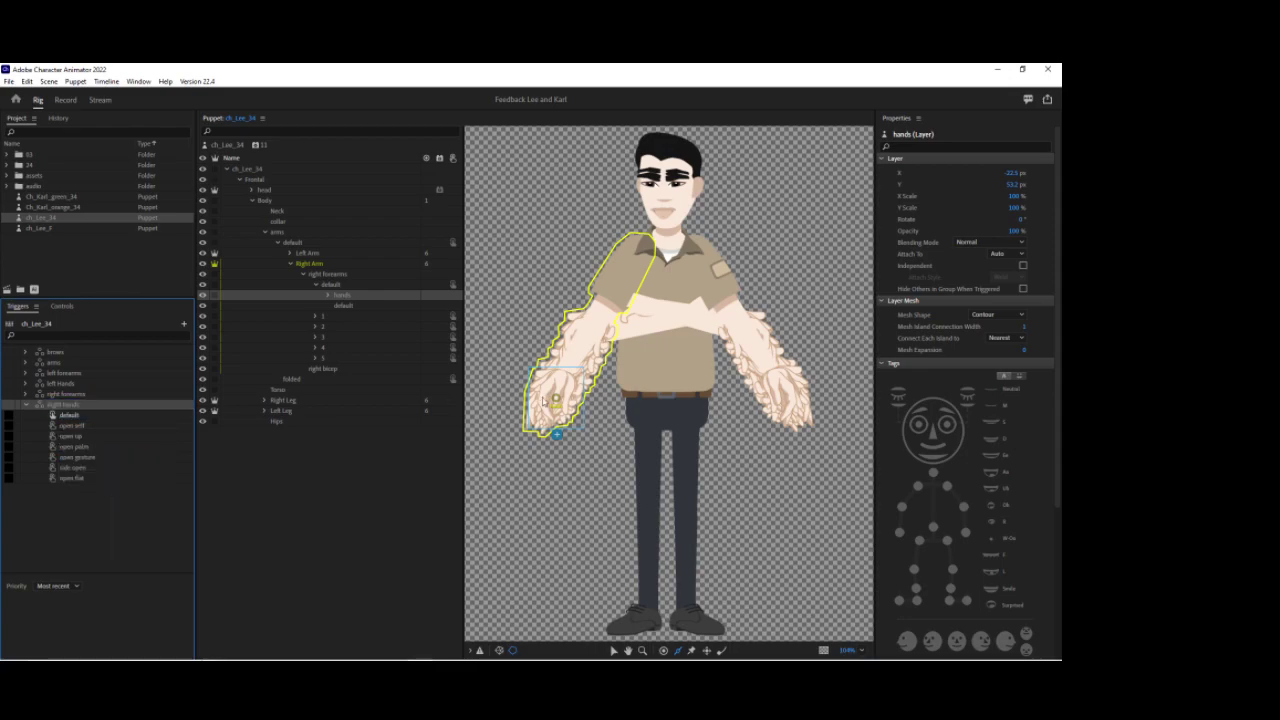
# Collapse the default right forearm and expand right forearms 1 to 5 with their hands groups to show the hand layers.
pyautogui.click(316, 284)
pyautogui.click(316, 295)
pyautogui.click(327, 306)
pyautogui.click(316, 400)
pyautogui.click(328, 411)
pyautogui.click(316, 506)
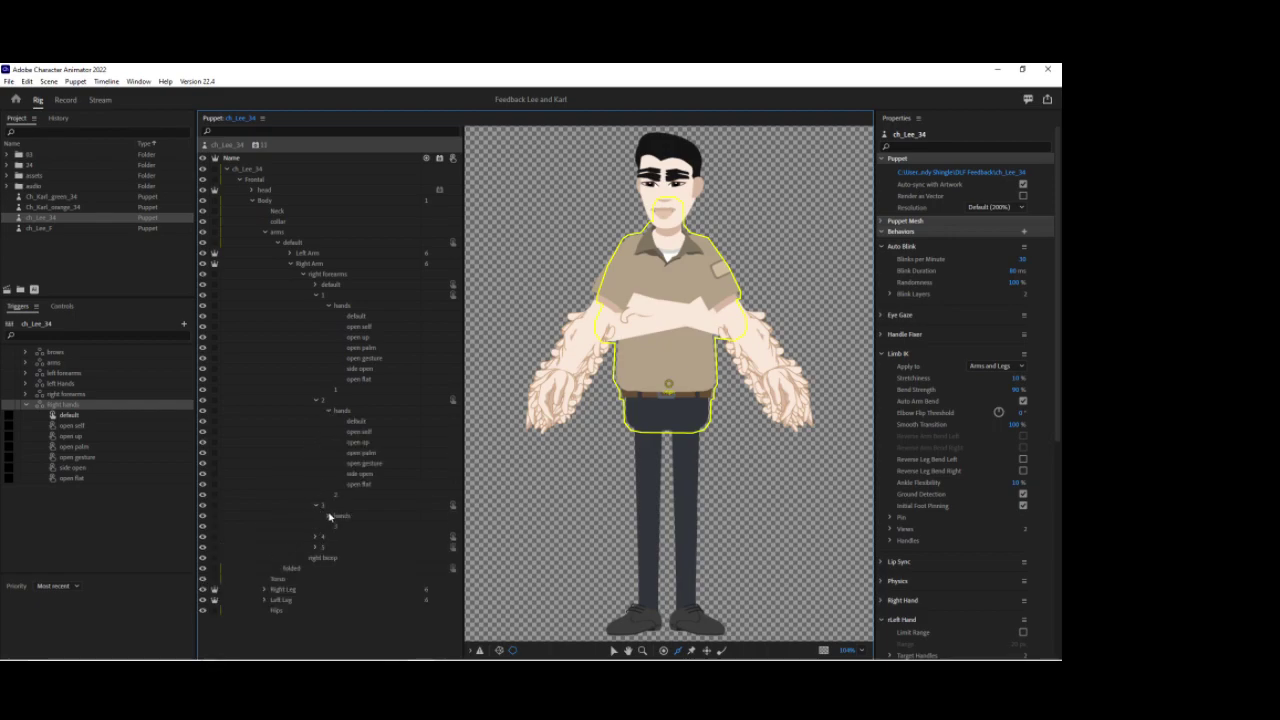
pyautogui.click(324, 515)
pyautogui.scroll(-1, 320, 537)
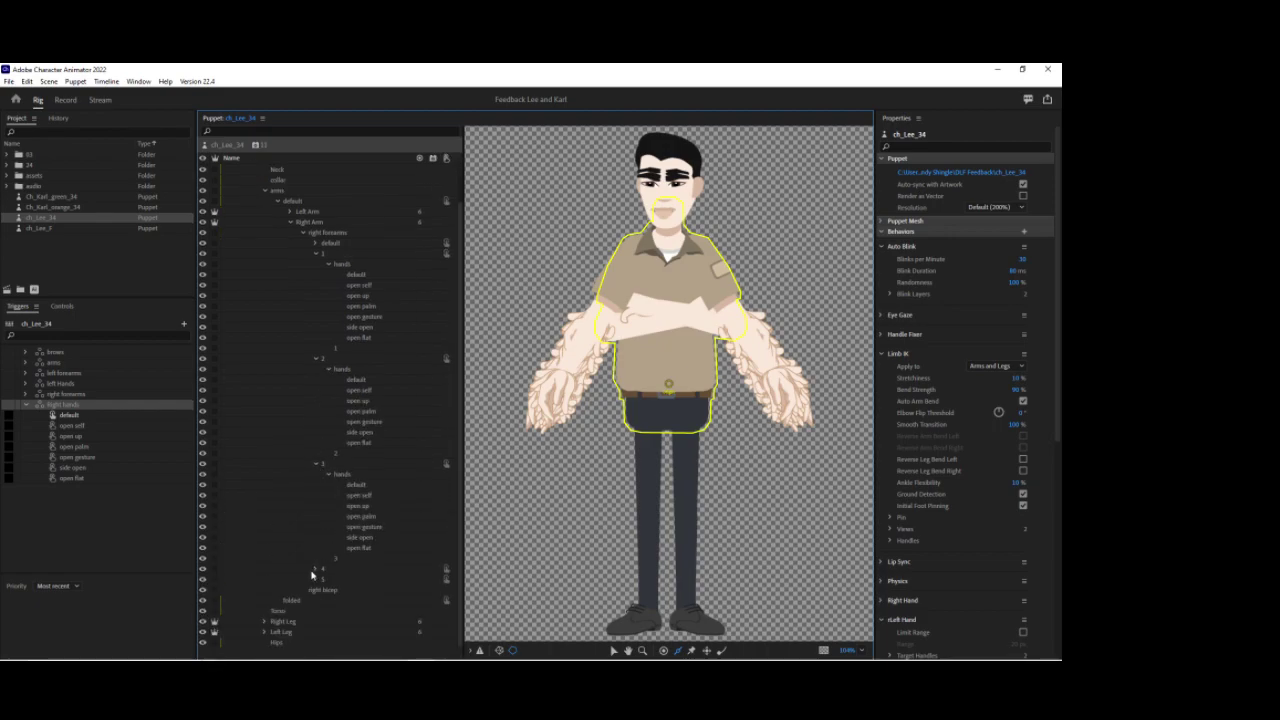
pyautogui.click(316, 569)
pyautogui.click(328, 579)
pyautogui.scroll(-2, 319, 585)
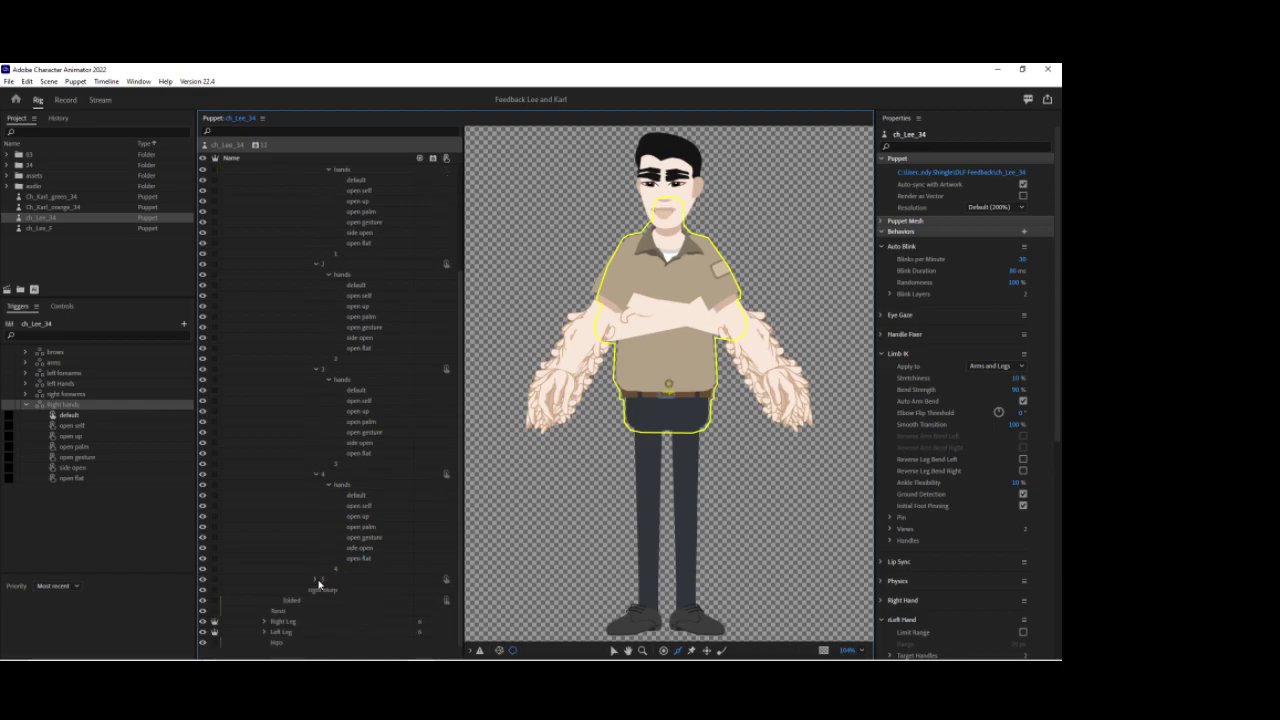
pyautogui.click(318, 580)
pyautogui.click(328, 590)
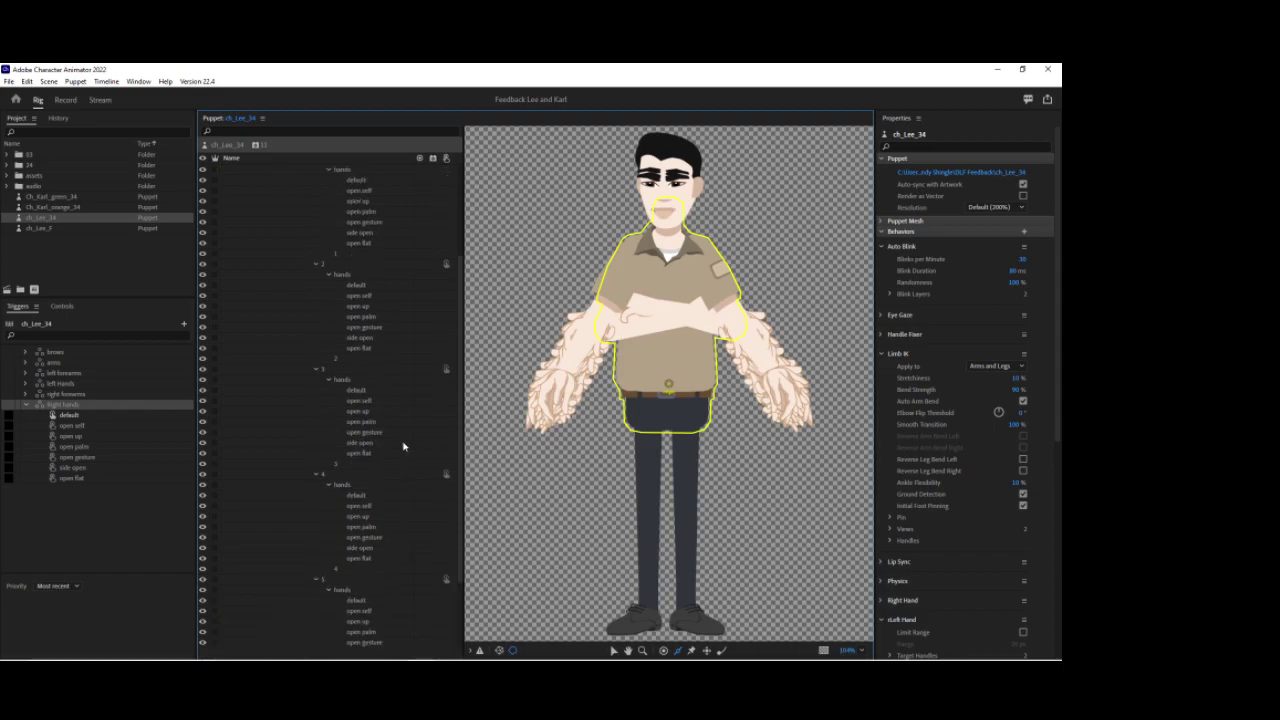
# Assign the default hand layers of right forearms 1 to 5 to the default trigger in Right hands.
pyautogui.click(362, 180)
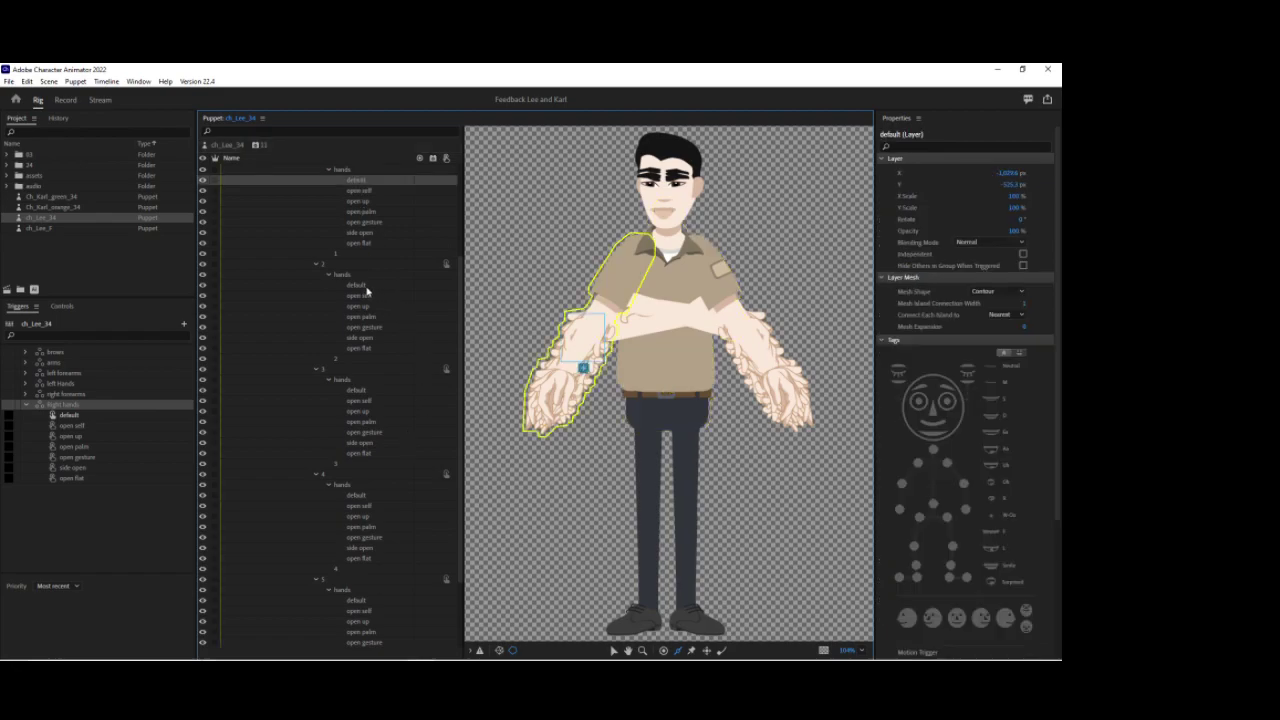
pyautogui.keyDown('ctrl'); pyautogui.click(358, 285); pyautogui.keyUp('ctrl')
pyautogui.keyDown('ctrl'); pyautogui.click(366, 390); pyautogui.keyUp('ctrl')
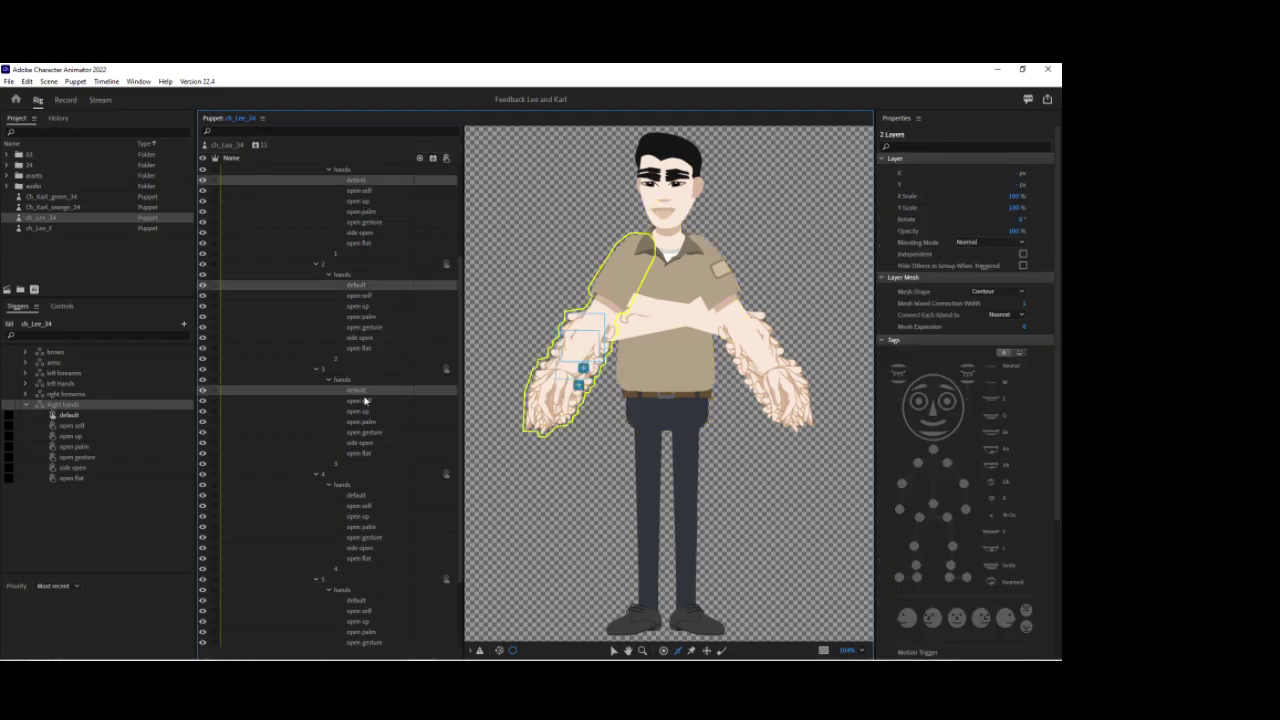
pyautogui.keyDown('ctrl'); pyautogui.click(362, 496); pyautogui.keyUp('ctrl')
pyautogui.keyDown('ctrl'); pyautogui.click(347, 601); pyautogui.keyUp('ctrl')
pyautogui.moveTo(347, 601); pyautogui.dragTo(103, 421)
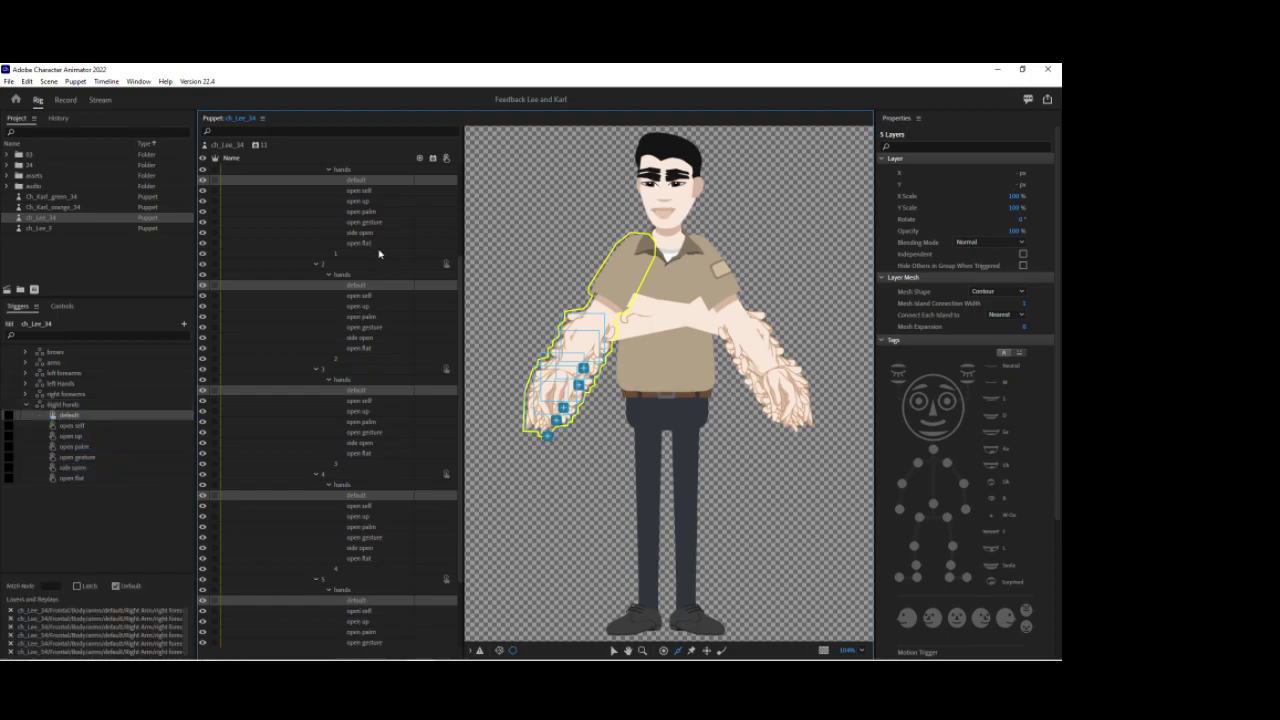
# Assign the open self hand layers of right forearms 1 to 5 to the open self trigger in Right hands.
pyautogui.click(365, 193)
pyautogui.keyDown('ctrl'); pyautogui.click(372, 298); pyautogui.keyUp('ctrl')
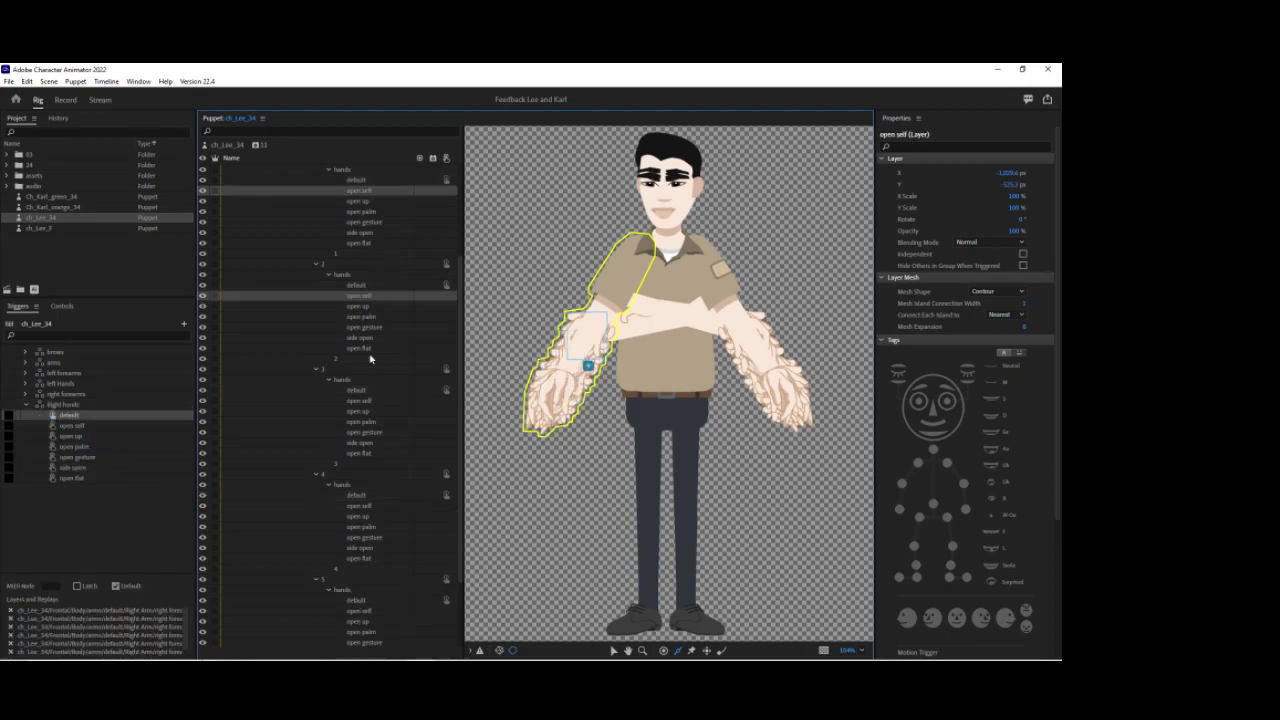
pyautogui.keyDown('ctrl'); pyautogui.click(364, 401); pyautogui.keyUp('ctrl')
pyautogui.keyDown('ctrl'); pyautogui.click(367, 508); pyautogui.keyUp('ctrl')
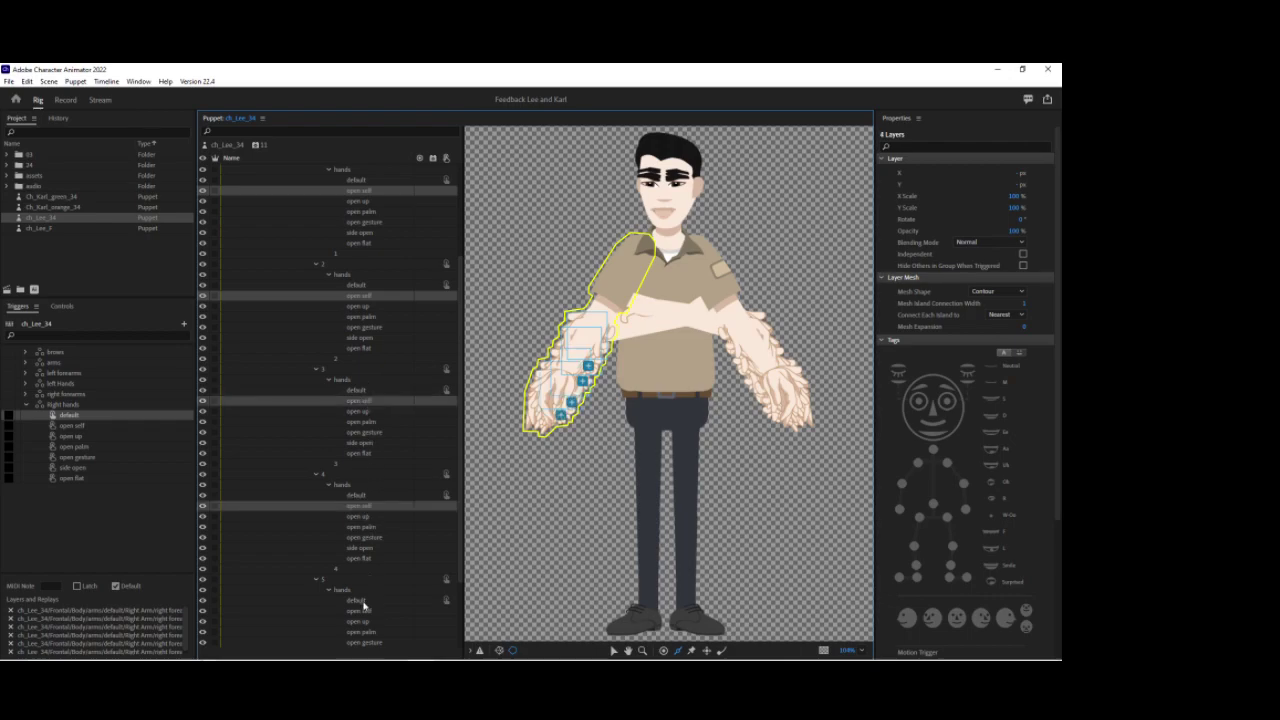
pyautogui.keyDown('ctrl'); pyautogui.click(360, 612); pyautogui.keyUp('ctrl')
pyautogui.moveTo(366, 609); pyautogui.dragTo(120, 431)
# Assign the open up hand layers of right forearms 1 to 5 to the open up trigger in Right hands.
pyautogui.click(358, 201)
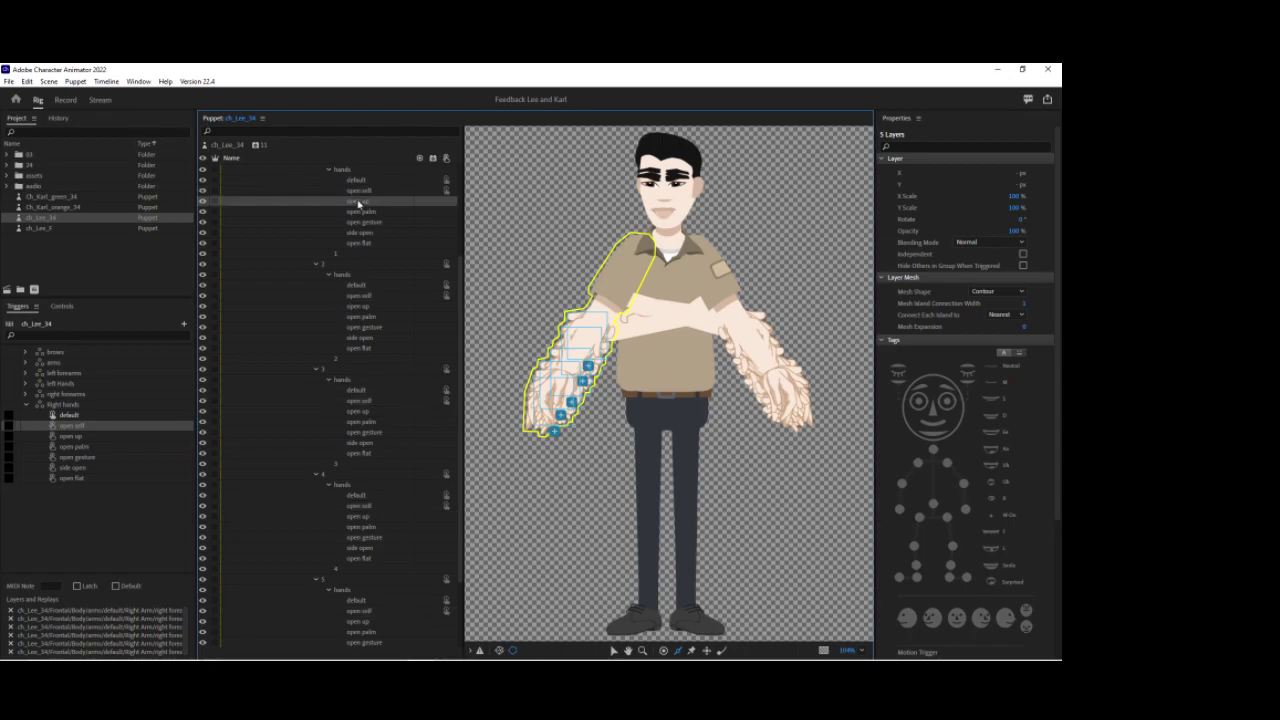
pyautogui.keyDown('ctrl'); pyautogui.click(366, 306); pyautogui.keyUp('ctrl')
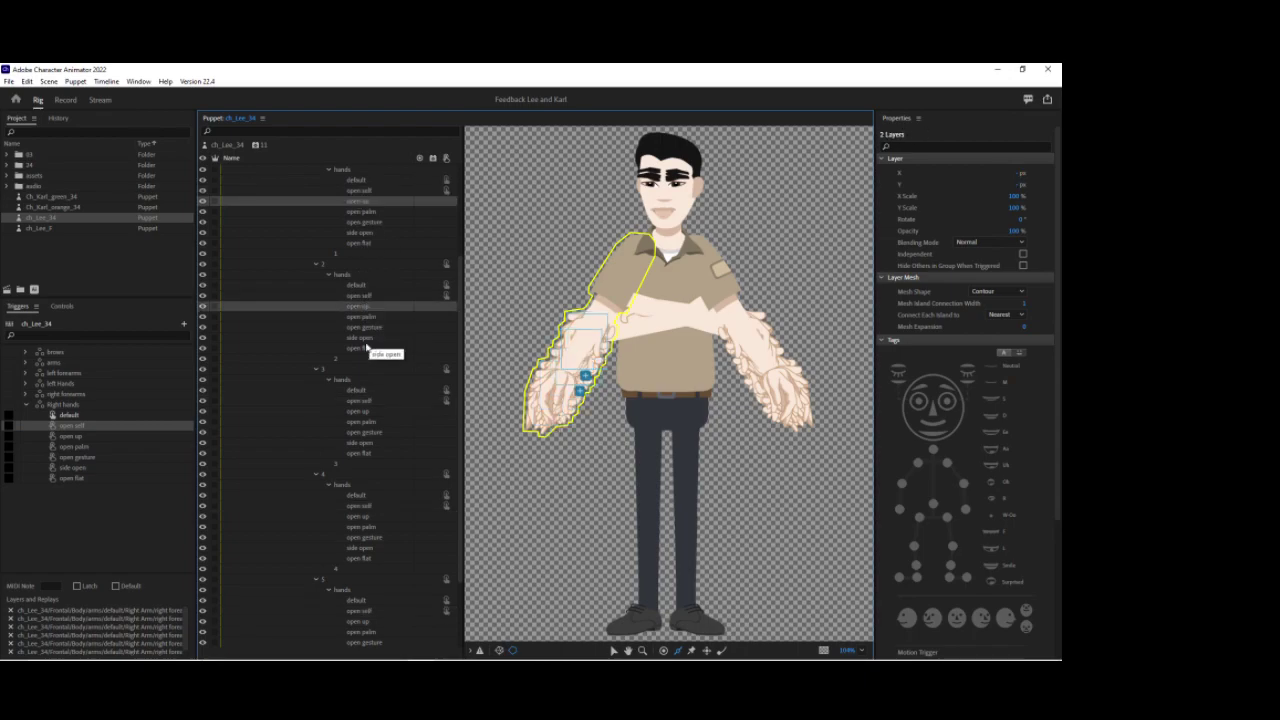
pyautogui.keyDown('ctrl'); pyautogui.click(364, 412); pyautogui.keyUp('ctrl')
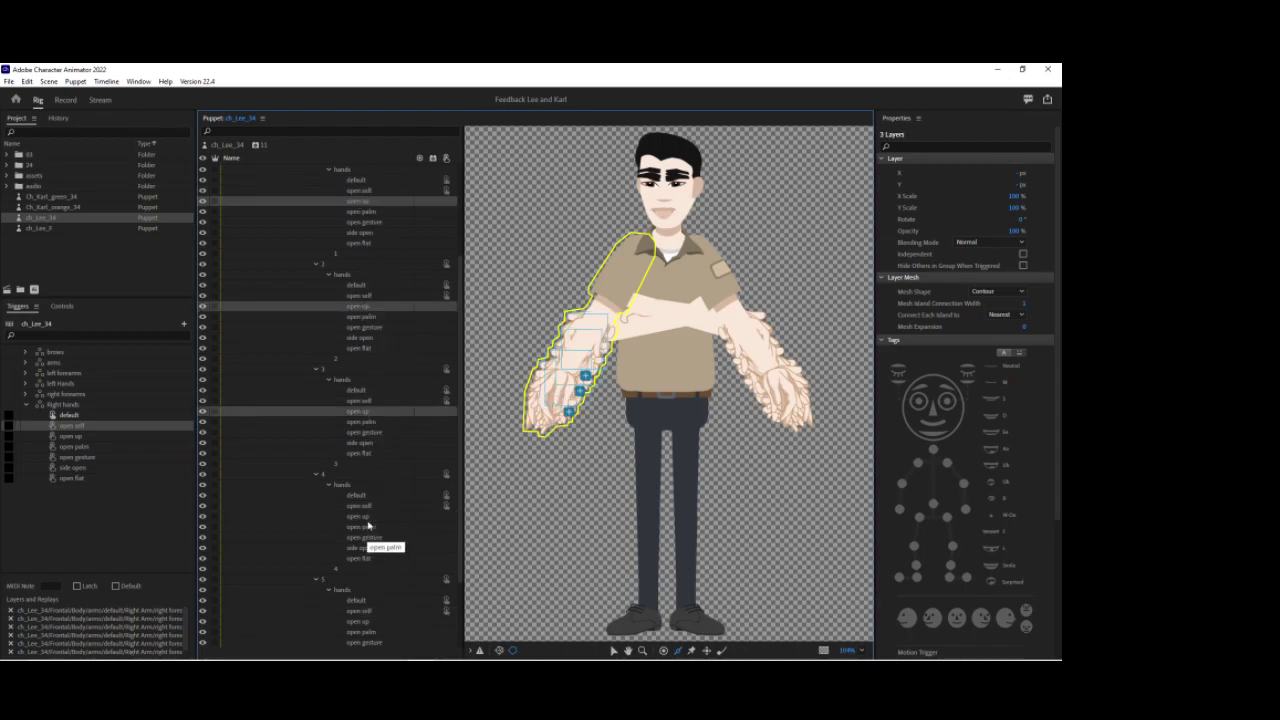
pyautogui.keyDown('ctrl'); pyautogui.click(364, 517); pyautogui.keyUp('ctrl')
pyautogui.keyDown('ctrl'); pyautogui.click(366, 622); pyautogui.keyUp('ctrl')
pyautogui.moveTo(366, 626); pyautogui.dragTo(140, 452)
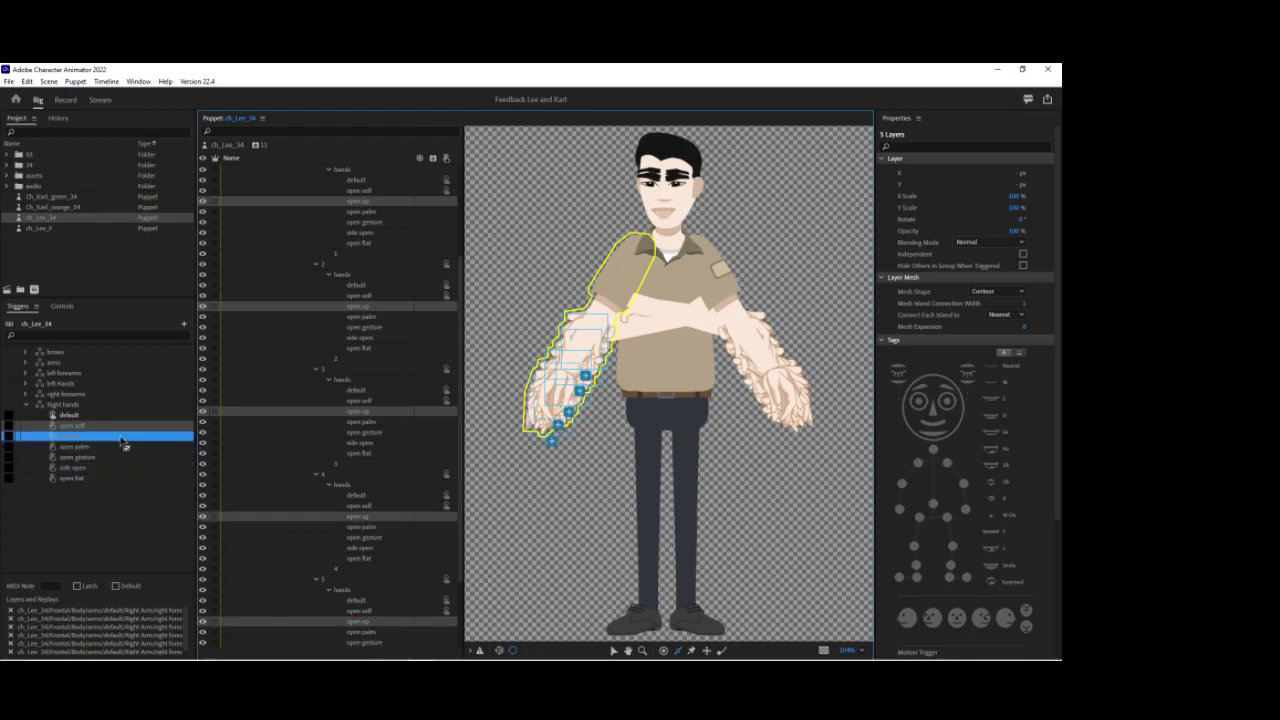
# Assign the open palm hand layers of right forearms 1 to 5 to the open palm trigger in Right hands.
pyautogui.click(364, 213)
pyautogui.keyDown('ctrl'); pyautogui.click(376, 317); pyautogui.keyUp('ctrl')
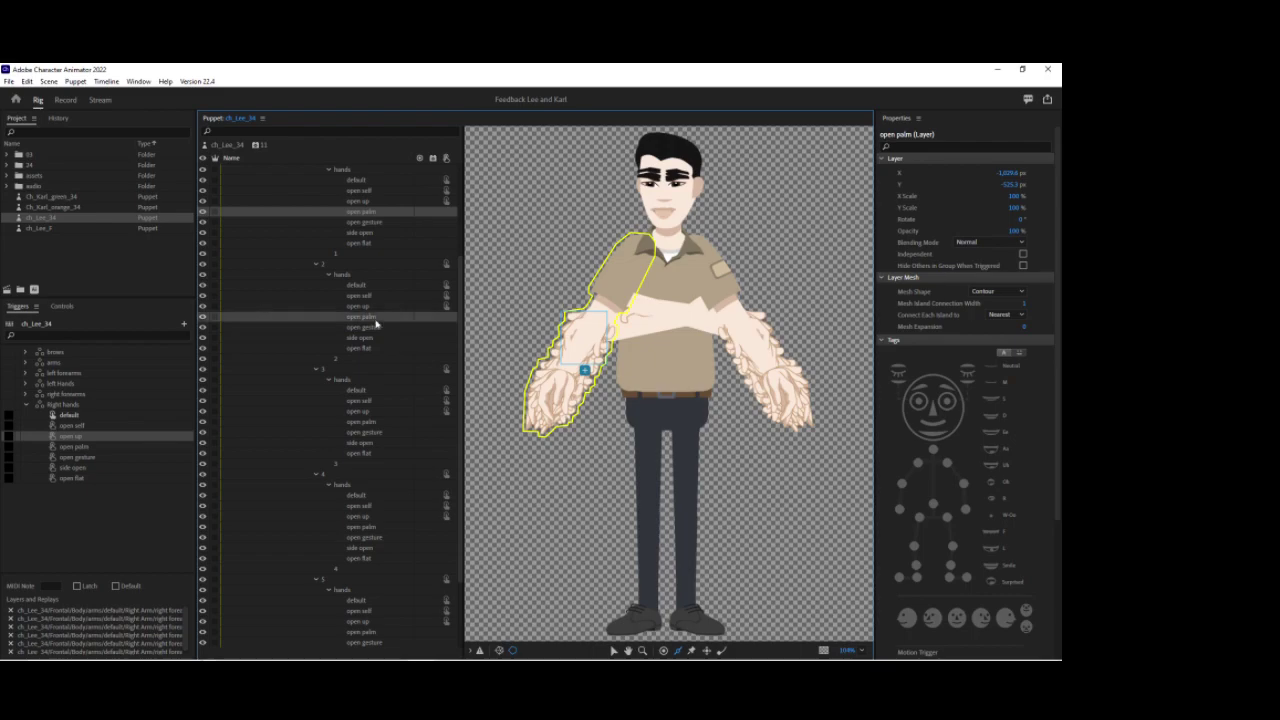
pyautogui.keyDown('ctrl'); pyautogui.click(368, 422); pyautogui.keyUp('ctrl')
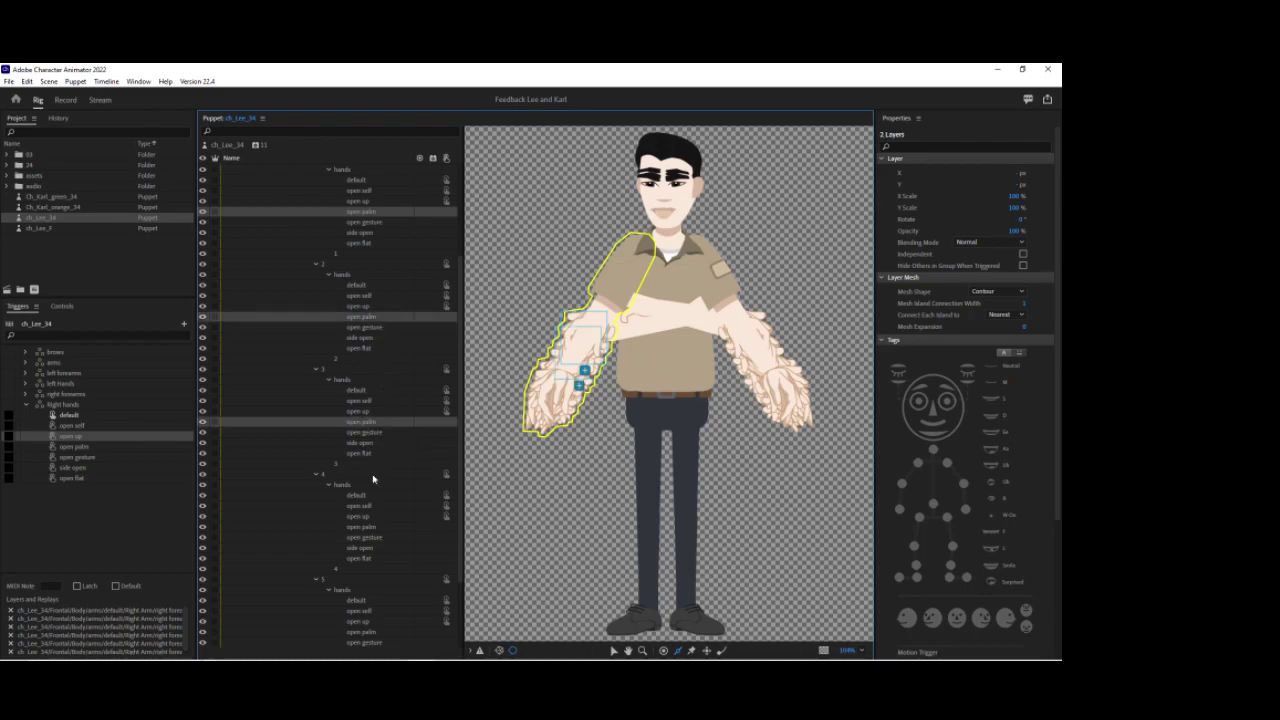
pyautogui.keyDown('ctrl'); pyautogui.click(362, 527); pyautogui.keyUp('ctrl')
pyautogui.keyDown('ctrl'); pyautogui.click(371, 632); pyautogui.keyUp('ctrl')
pyautogui.moveTo(380, 640); pyautogui.dragTo(118, 448)
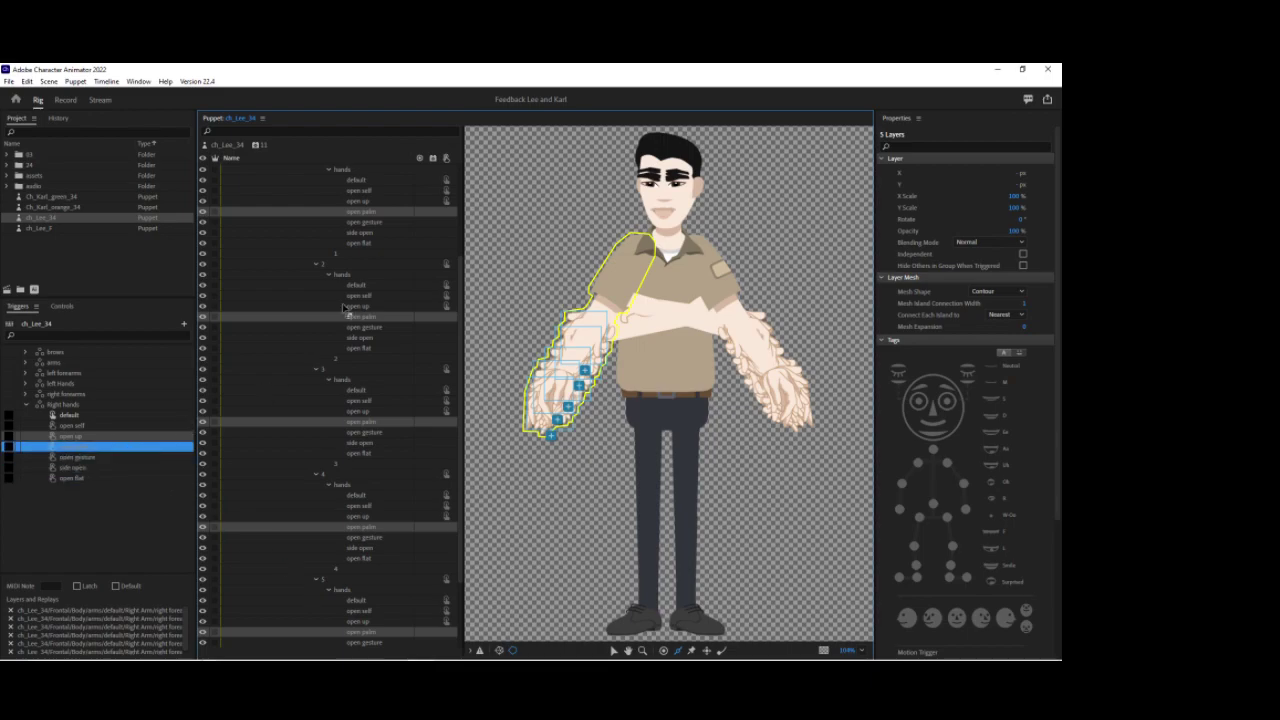
# Assign the open gesture hand layers of right forearms 1 to 5 to the open gesture trigger in Right hands.
pyautogui.click(381, 223)
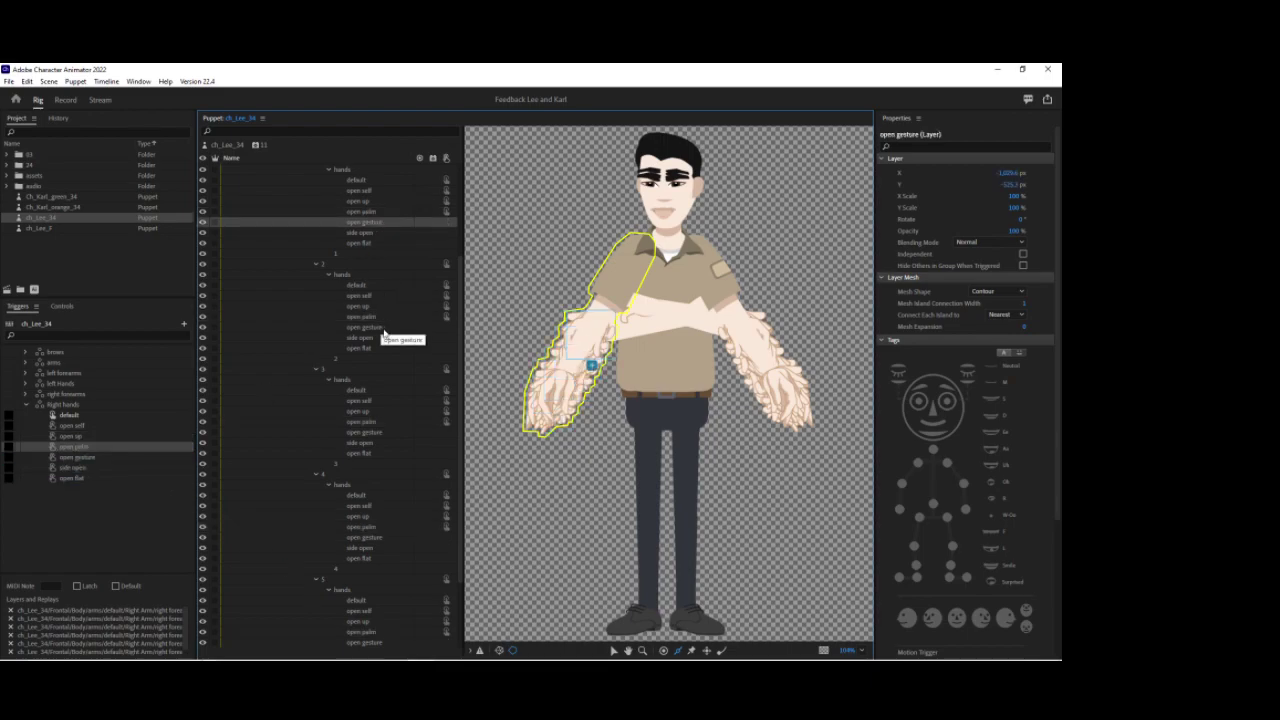
pyautogui.keyDown('ctrl'); pyautogui.click(381, 328); pyautogui.keyUp('ctrl')
pyautogui.keyDown('ctrl'); pyautogui.click(371, 432); pyautogui.keyUp('ctrl')
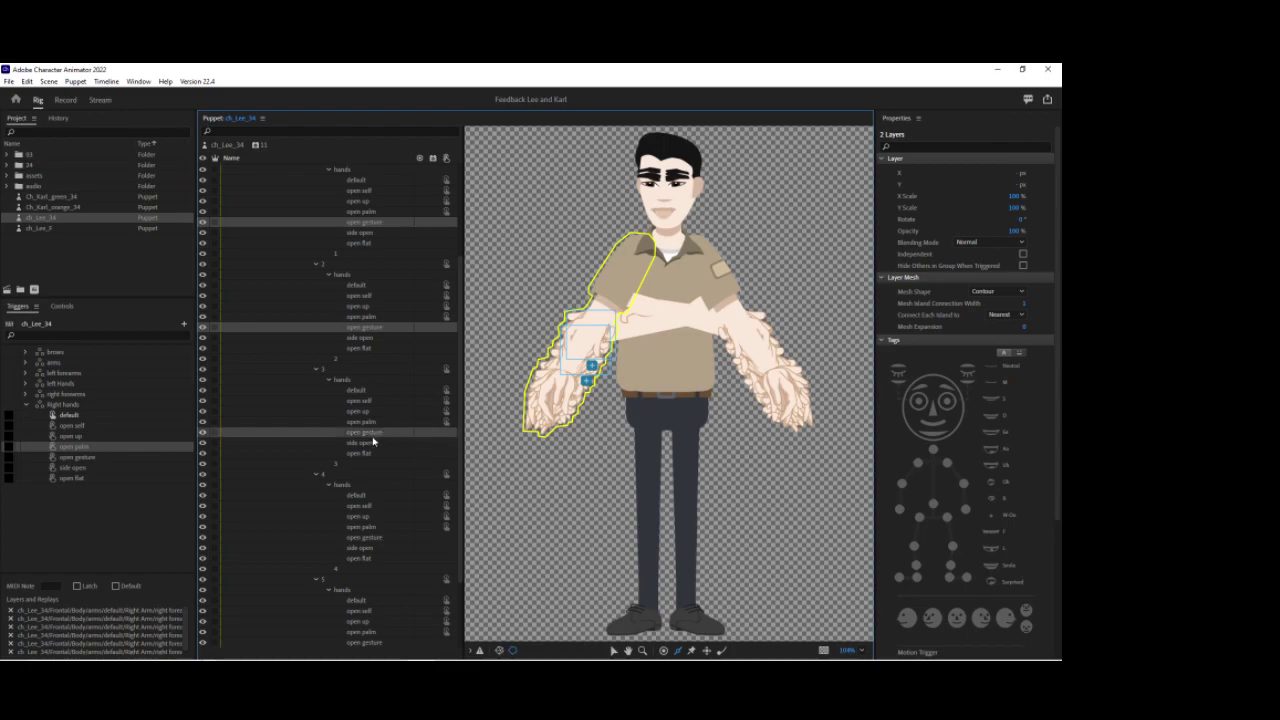
pyautogui.keyDown('ctrl'); pyautogui.click(371, 538); pyautogui.keyUp('ctrl')
pyautogui.keyDown('ctrl'); pyautogui.click(372, 642); pyautogui.keyUp('ctrl')
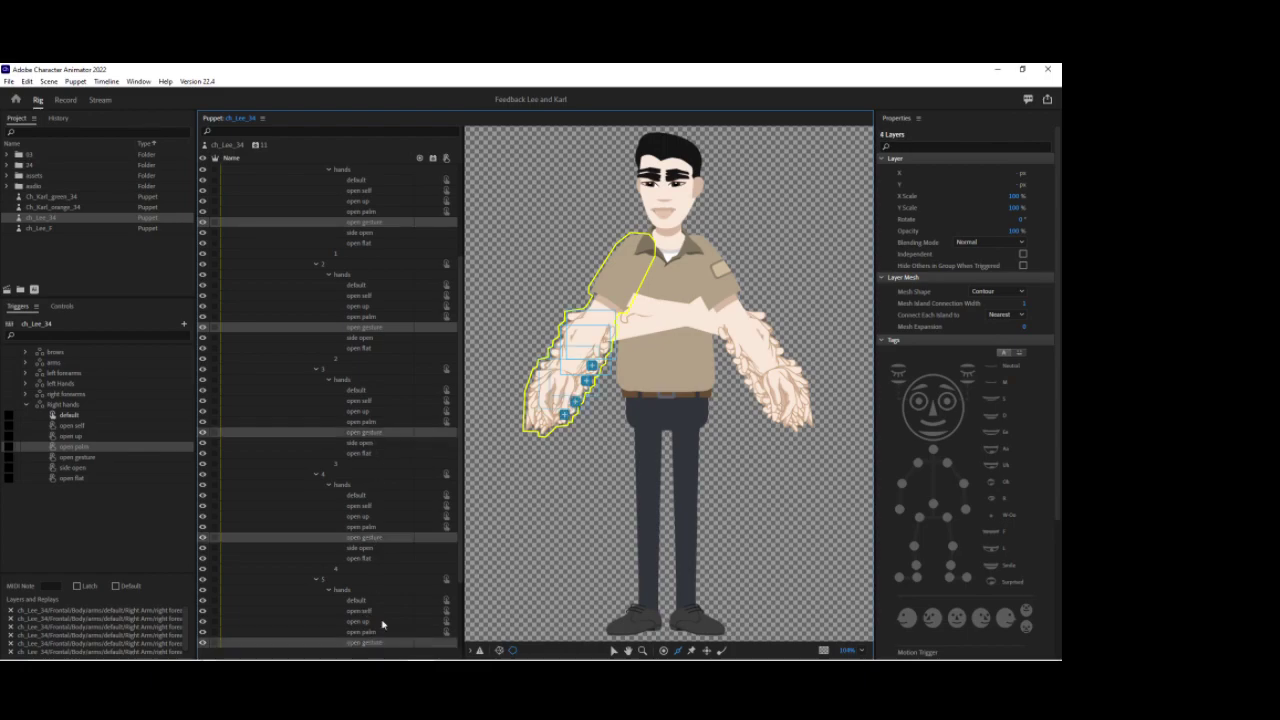
pyautogui.moveTo(366, 541); pyautogui.dragTo(126, 458)
# Assign the side open hand layers of right forearms 1 to 5 to the side open trigger in Right hands.
pyautogui.scroll(-1, 332, 324)
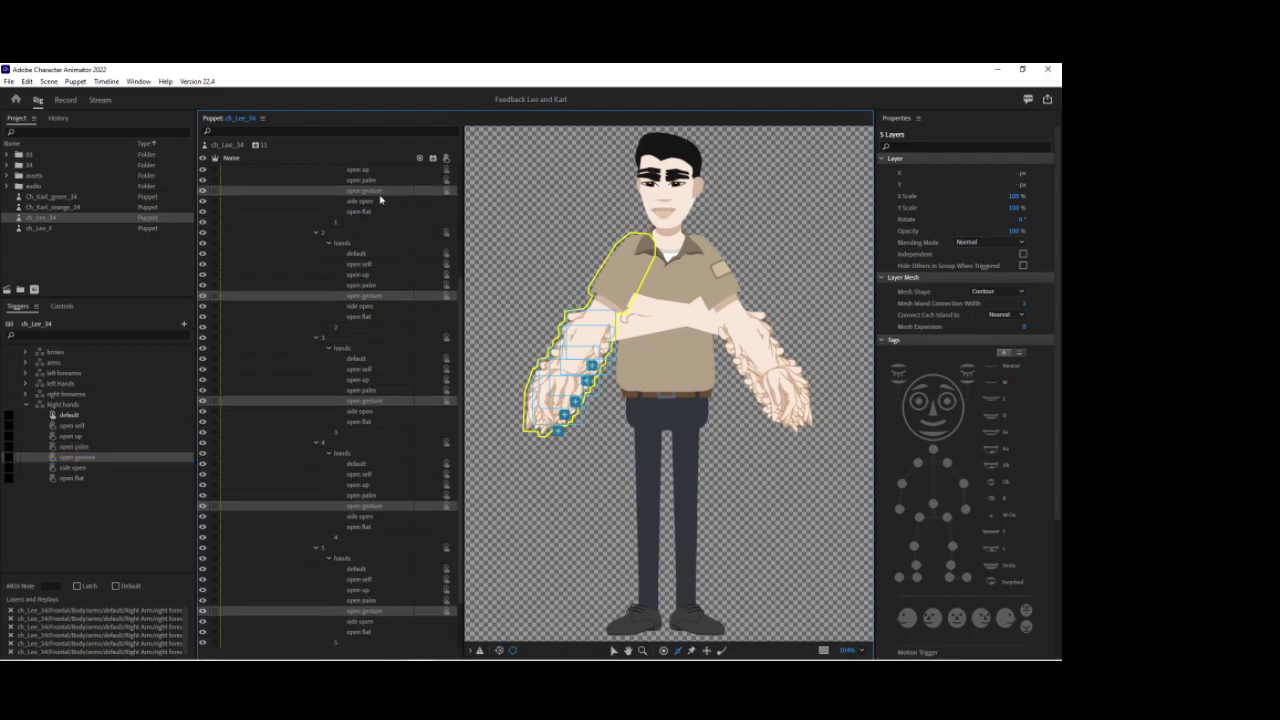
pyautogui.click(376, 203)
pyautogui.keyDown('ctrl'); pyautogui.click(375, 306); pyautogui.keyUp('ctrl')
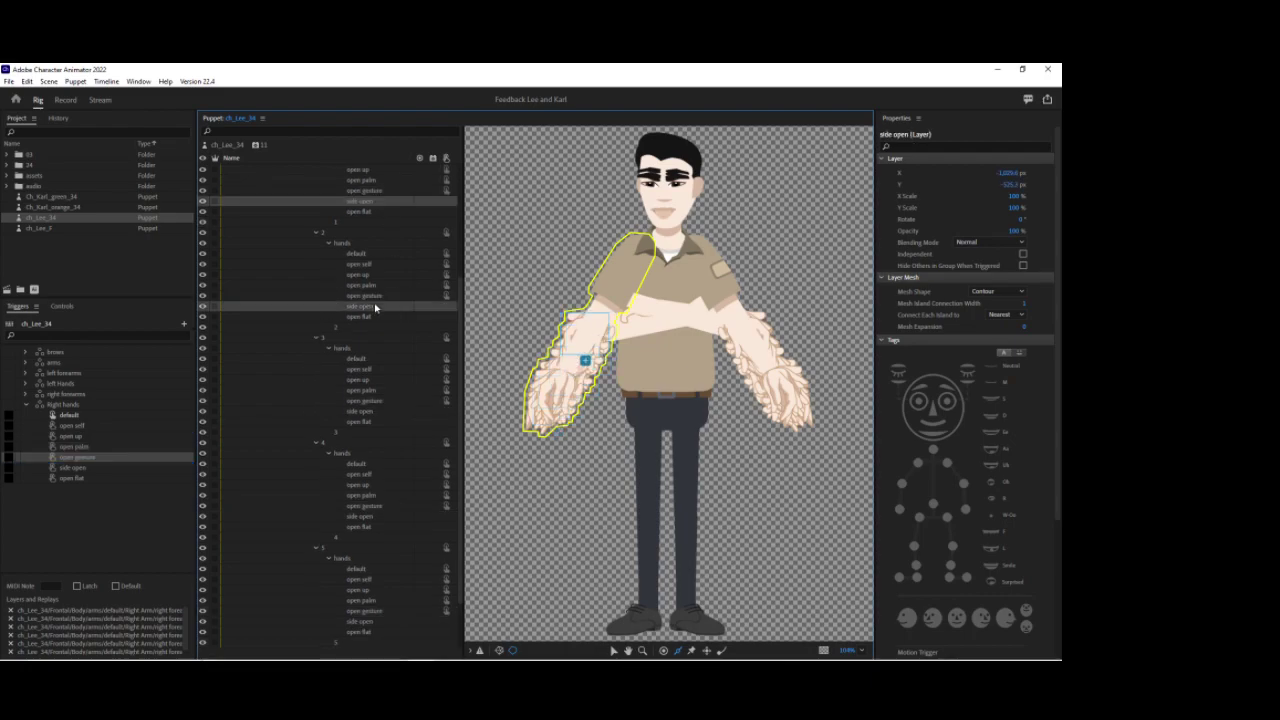
pyautogui.keyDown('ctrl'); pyautogui.click(369, 412); pyautogui.keyUp('ctrl')
pyautogui.keyDown('ctrl'); pyautogui.click(366, 518); pyautogui.keyUp('ctrl')
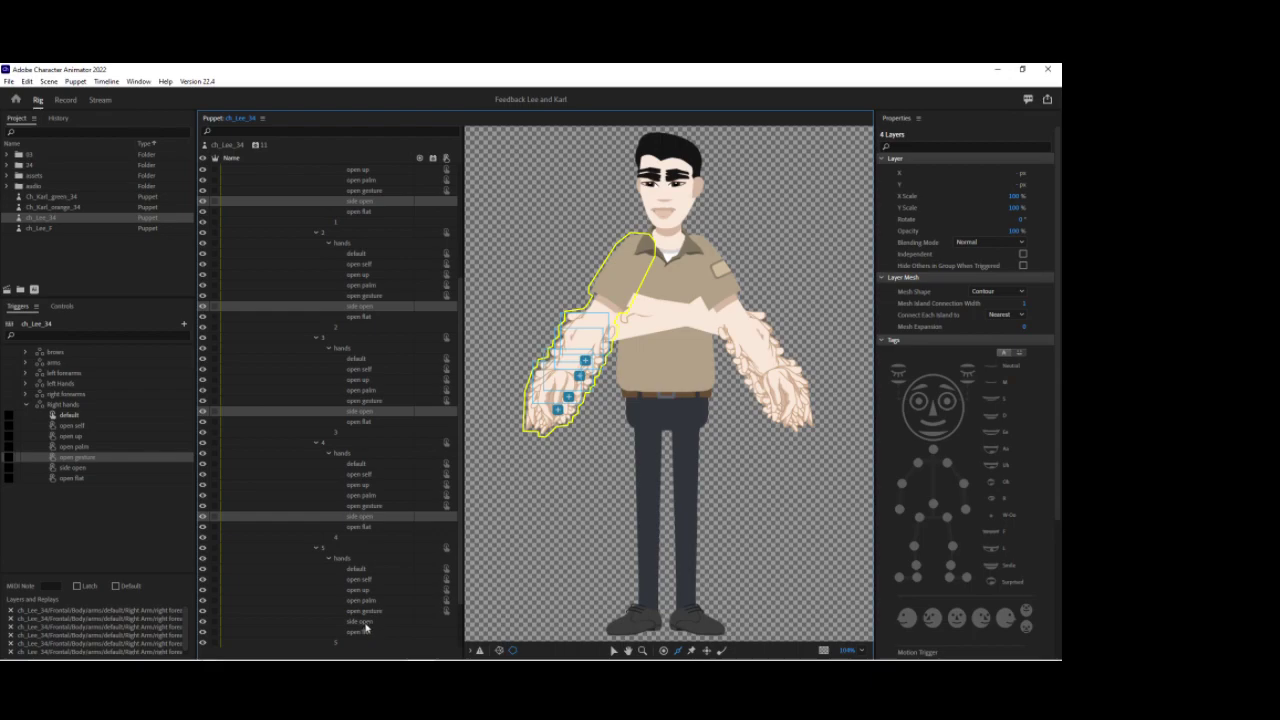
pyautogui.keyDown('ctrl'); pyautogui.click(366, 622); pyautogui.keyUp('ctrl')
pyautogui.moveTo(366, 626); pyautogui.dragTo(124, 476)
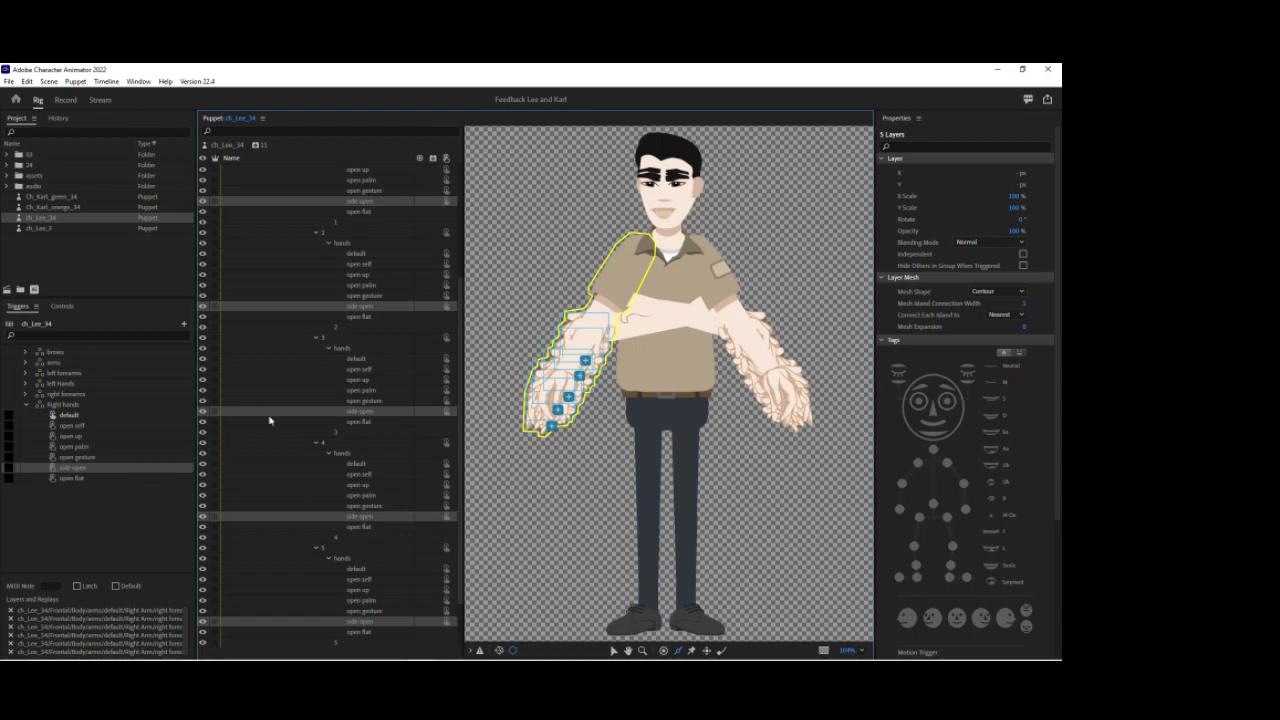
# Assign the open flat hand layers of right forearms 1 to 5 to the open flat trigger in Right hands.
pyautogui.click(360, 212)
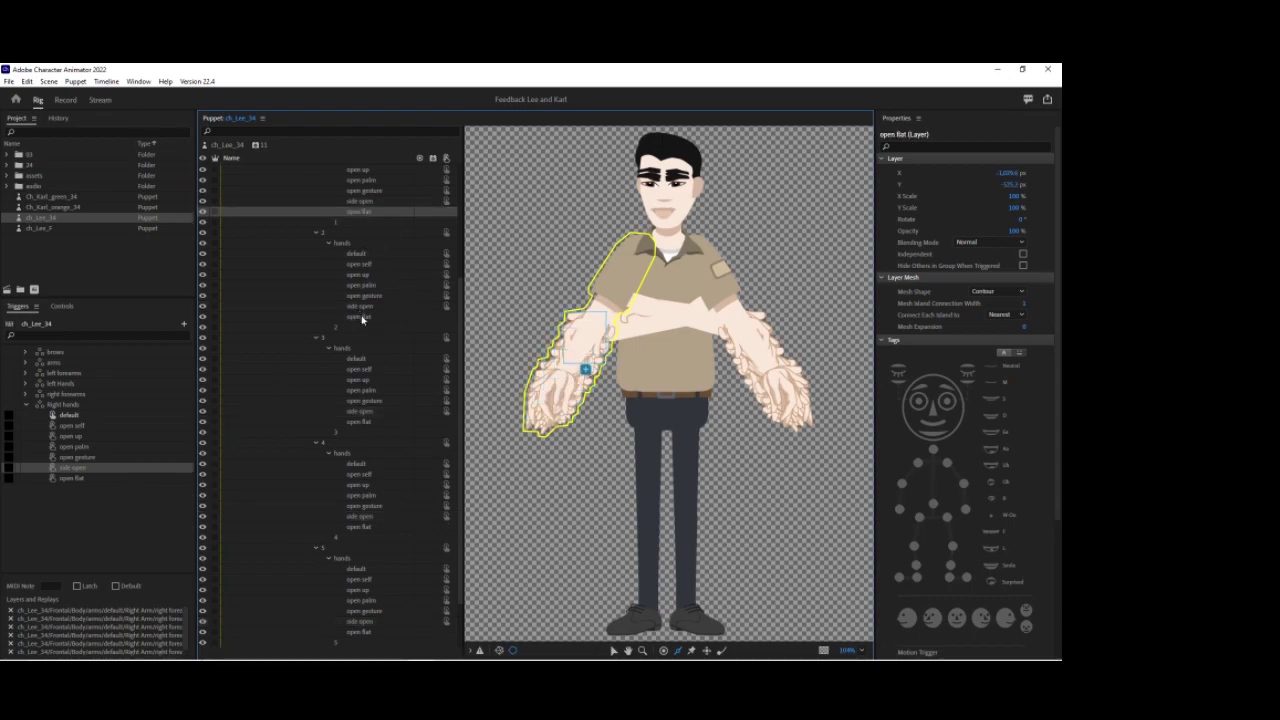
pyautogui.keyDown('ctrl'); pyautogui.click(358, 316); pyautogui.keyUp('ctrl')
pyautogui.keyDown('ctrl'); pyautogui.click(362, 424); pyautogui.keyUp('ctrl')
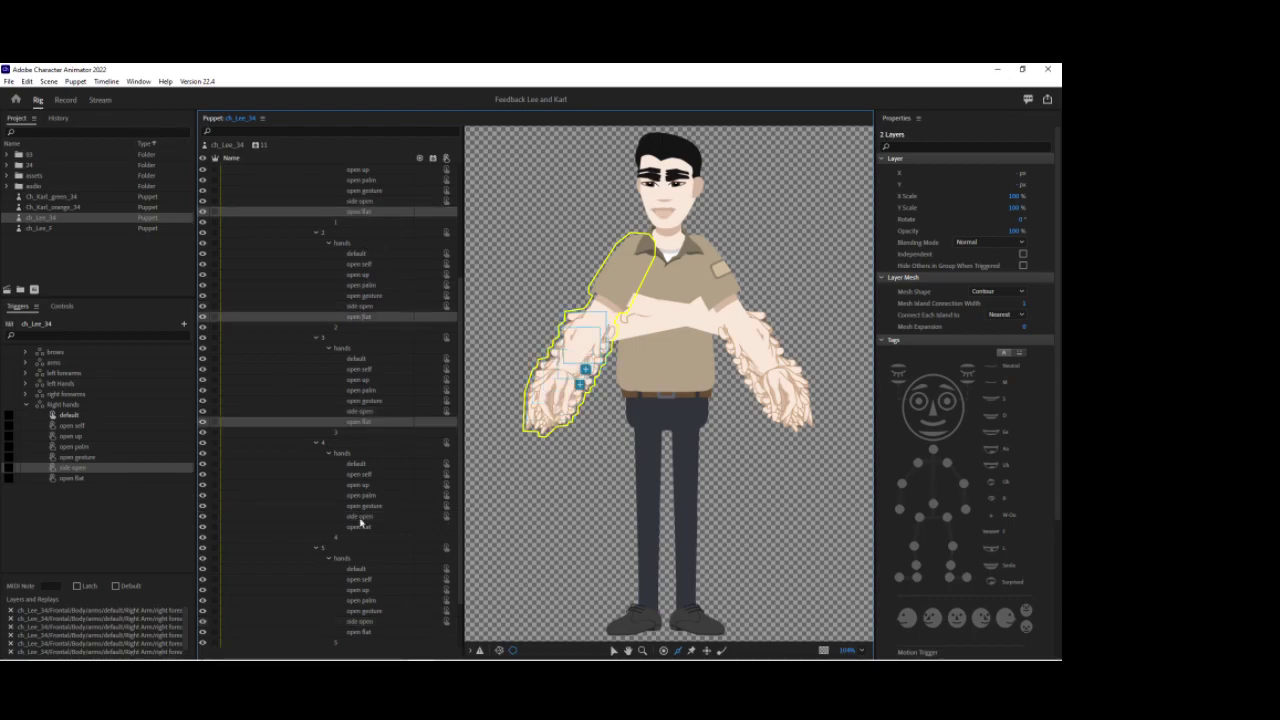
pyautogui.keyDown('ctrl'); pyautogui.click(362, 528); pyautogui.keyUp('ctrl')
pyautogui.keyDown('ctrl'); pyautogui.click(362, 632); pyautogui.keyUp('ctrl')
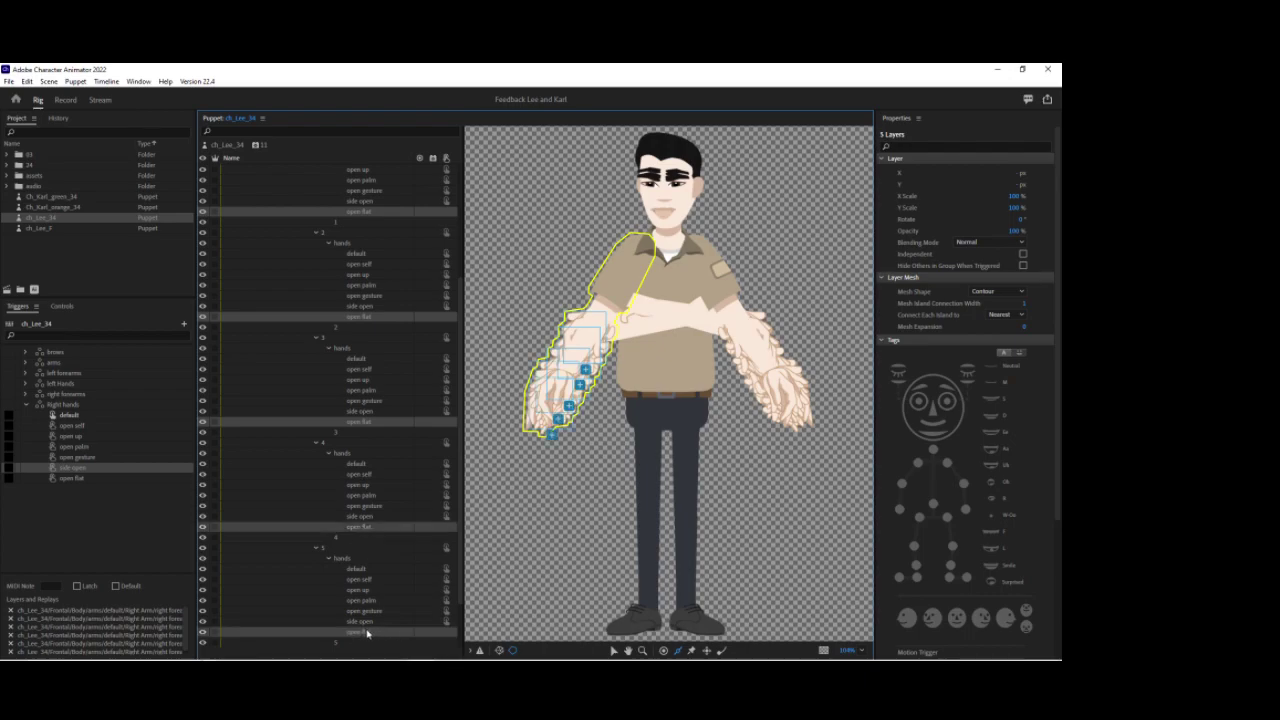
pyautogui.moveTo(200, 504); pyautogui.dragTo(115, 479)
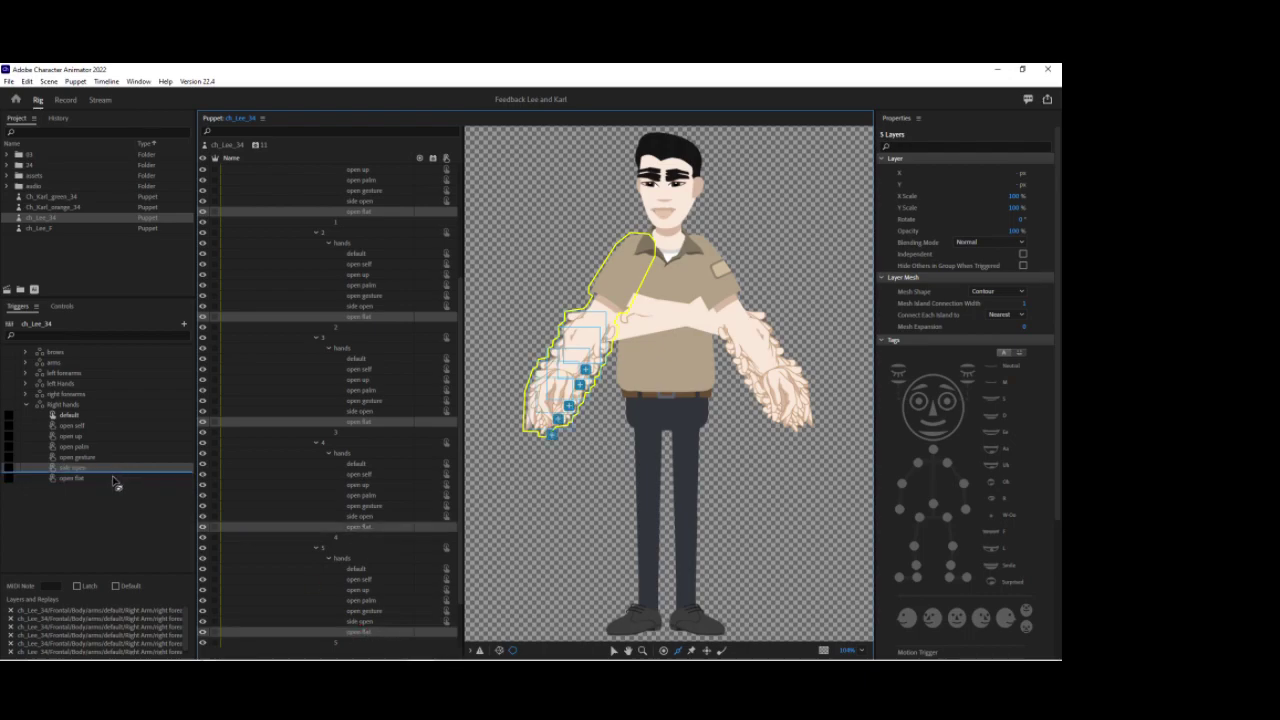
# Turn on Latch for the open gesture trigger in Right hands and collapse the Right hands swap set.
pyautogui.click(65, 458)
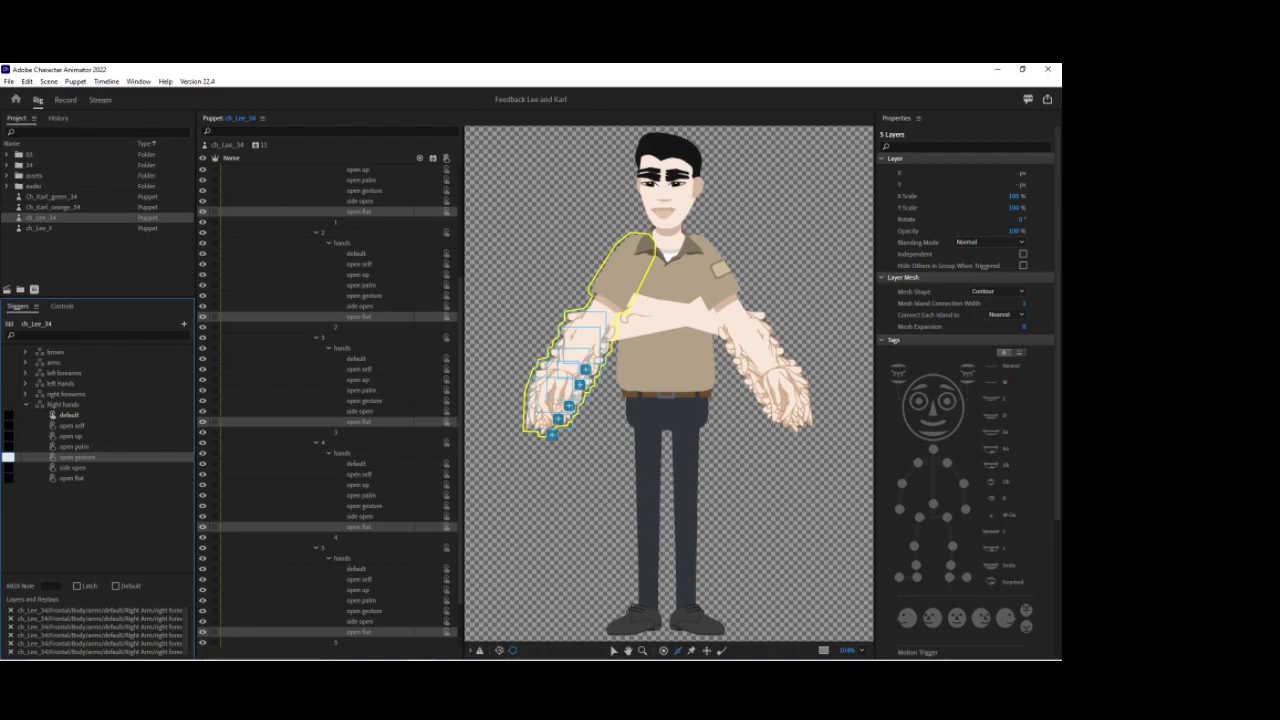
pyautogui.click(78, 586)
pyautogui.click(26, 405)
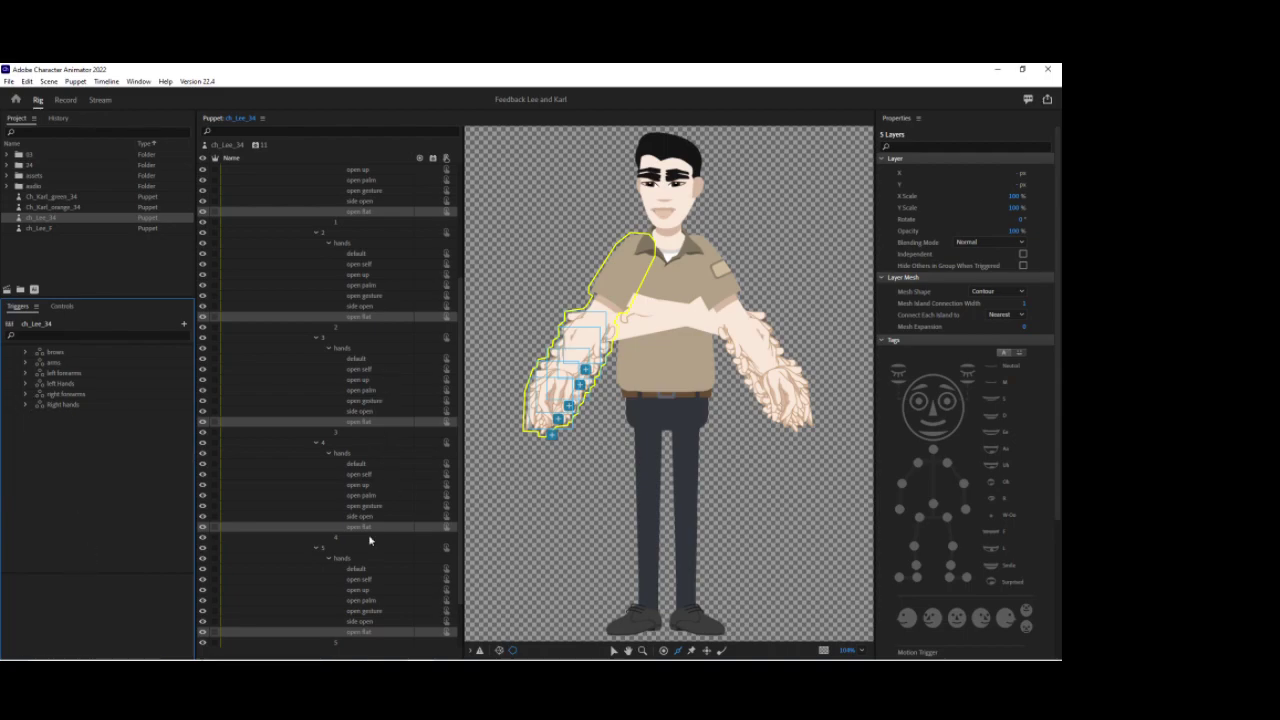
# Collapse the hands groups of the right forearms and the Body group, and create a new scene from the ch_Lee_34 puppet.
pyautogui.click(329, 559)
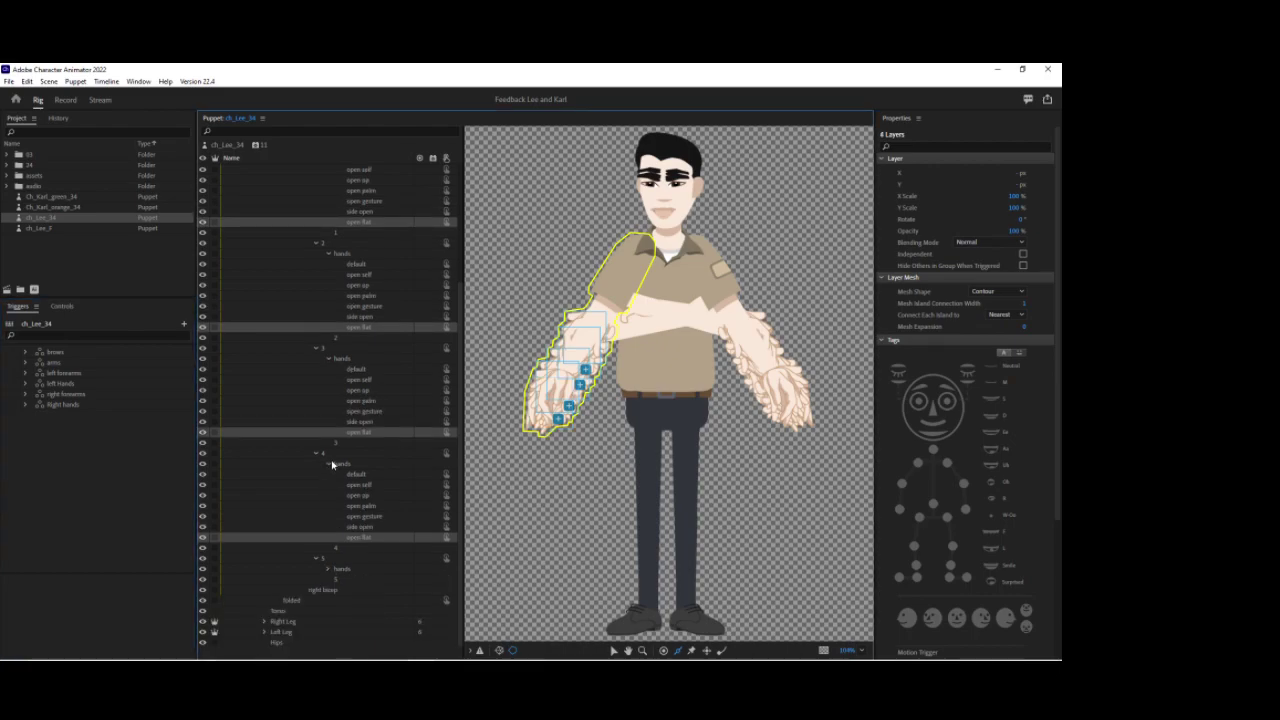
pyautogui.click(330, 463)
pyautogui.click(328, 432)
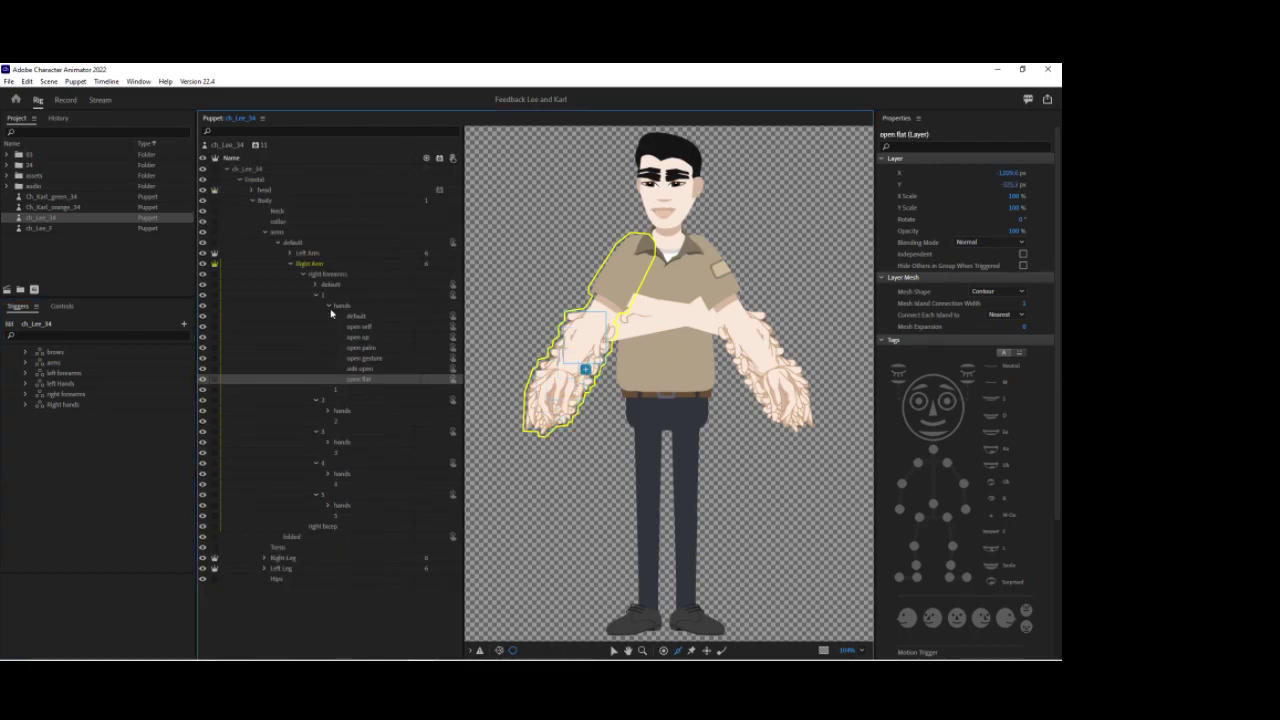
pyautogui.click(329, 306)
pyautogui.click(470, 324)
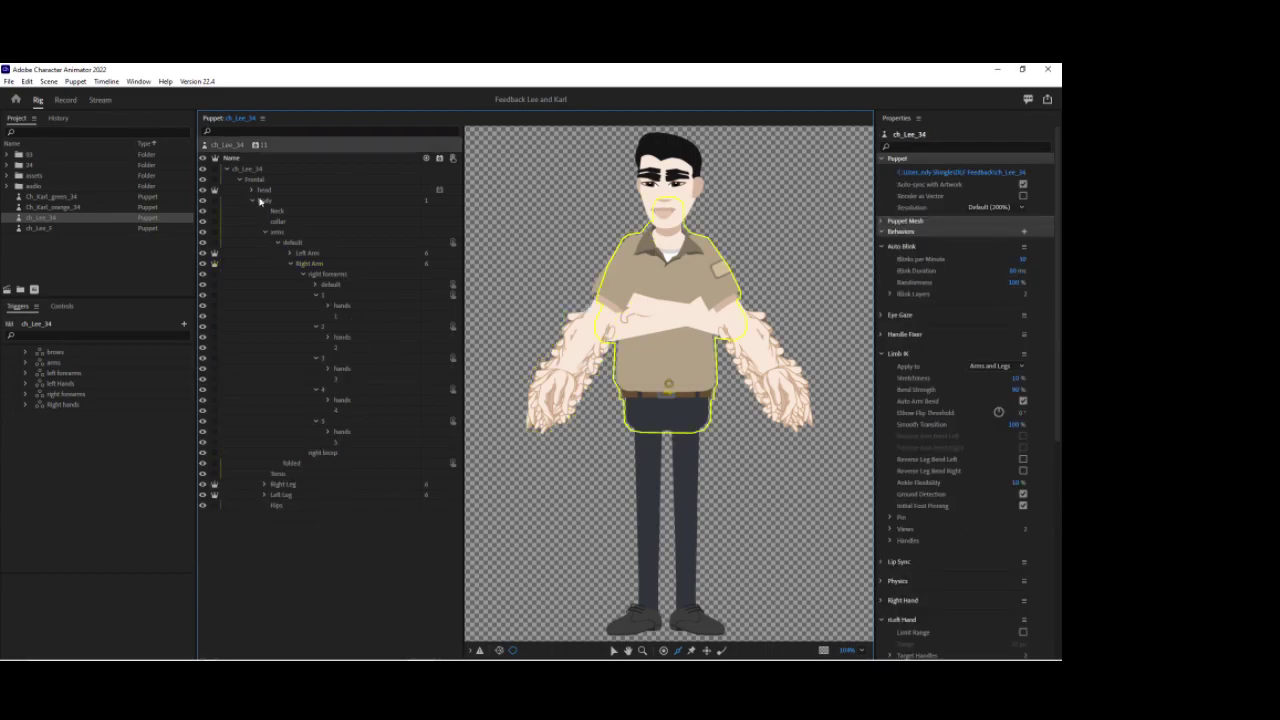
pyautogui.click(252, 201)
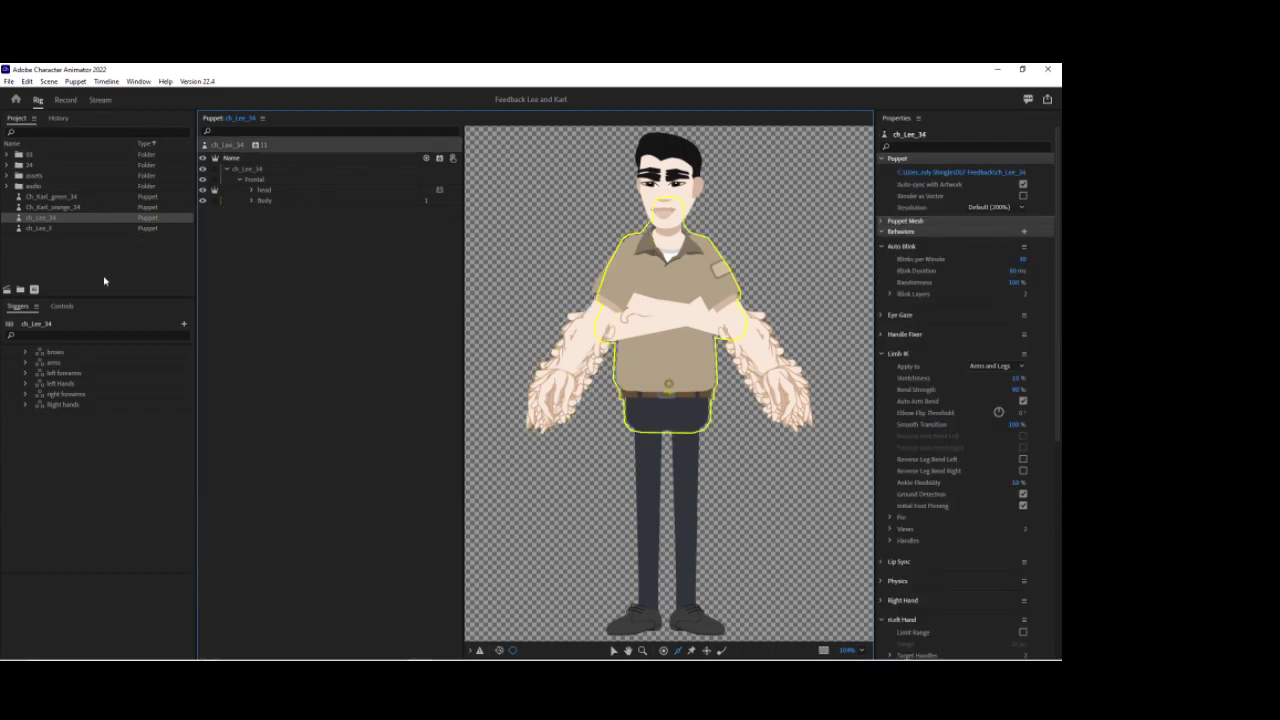
pyautogui.click(7, 290)
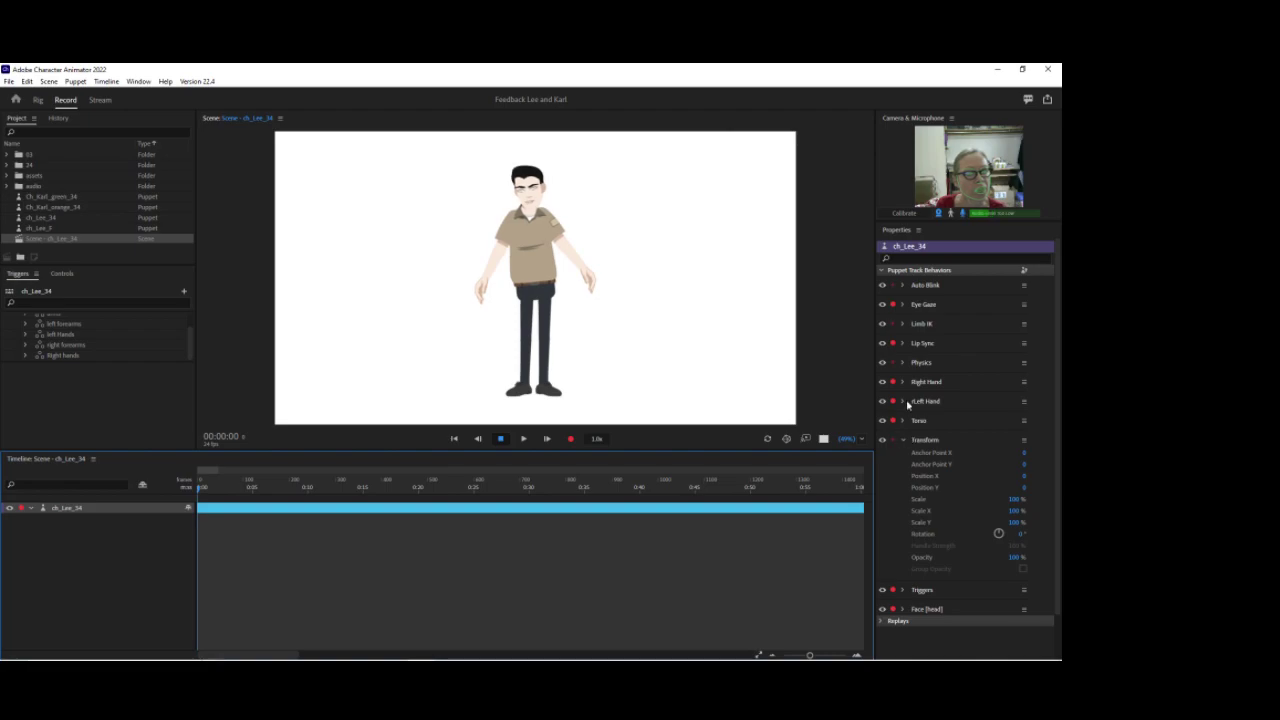
# Set Head Position Strength and Head Scale Strength to 0% in the head's Face behavior.
pyautogui.click(902, 440)
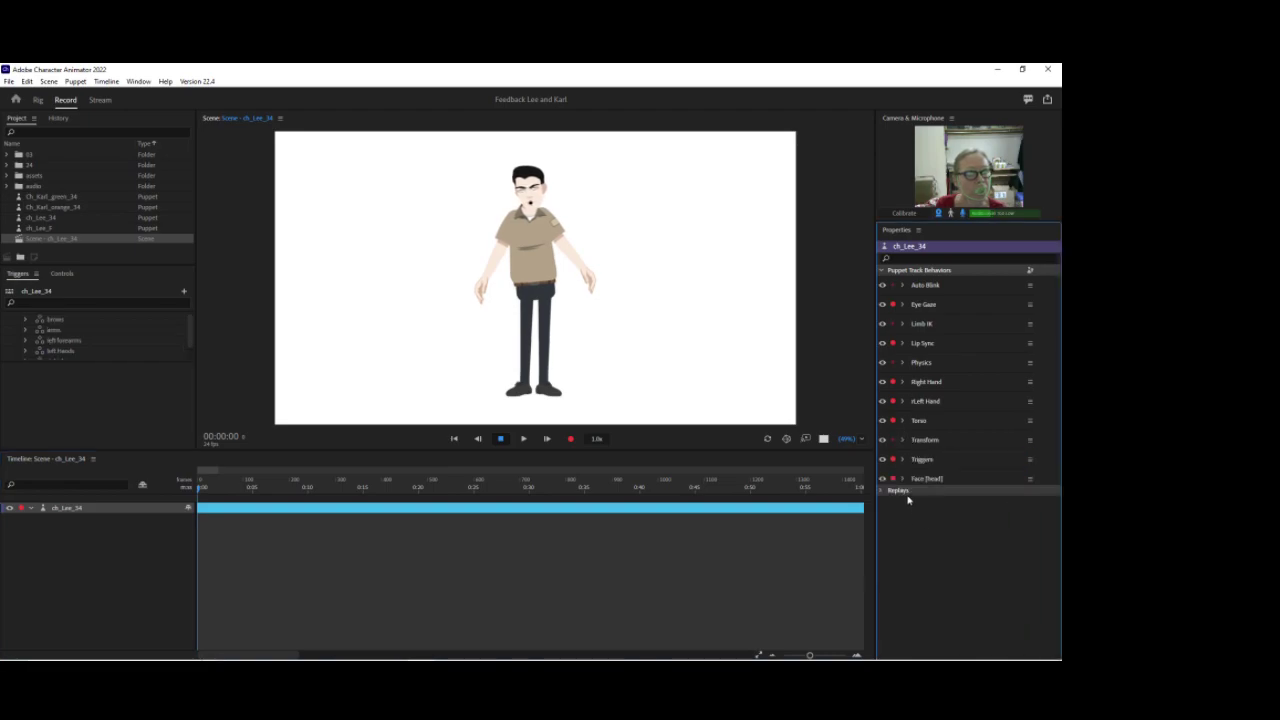
pyautogui.click(902, 478)
pyautogui.click(1016, 537)
pyautogui.write('00')
pyautogui.press('Return')
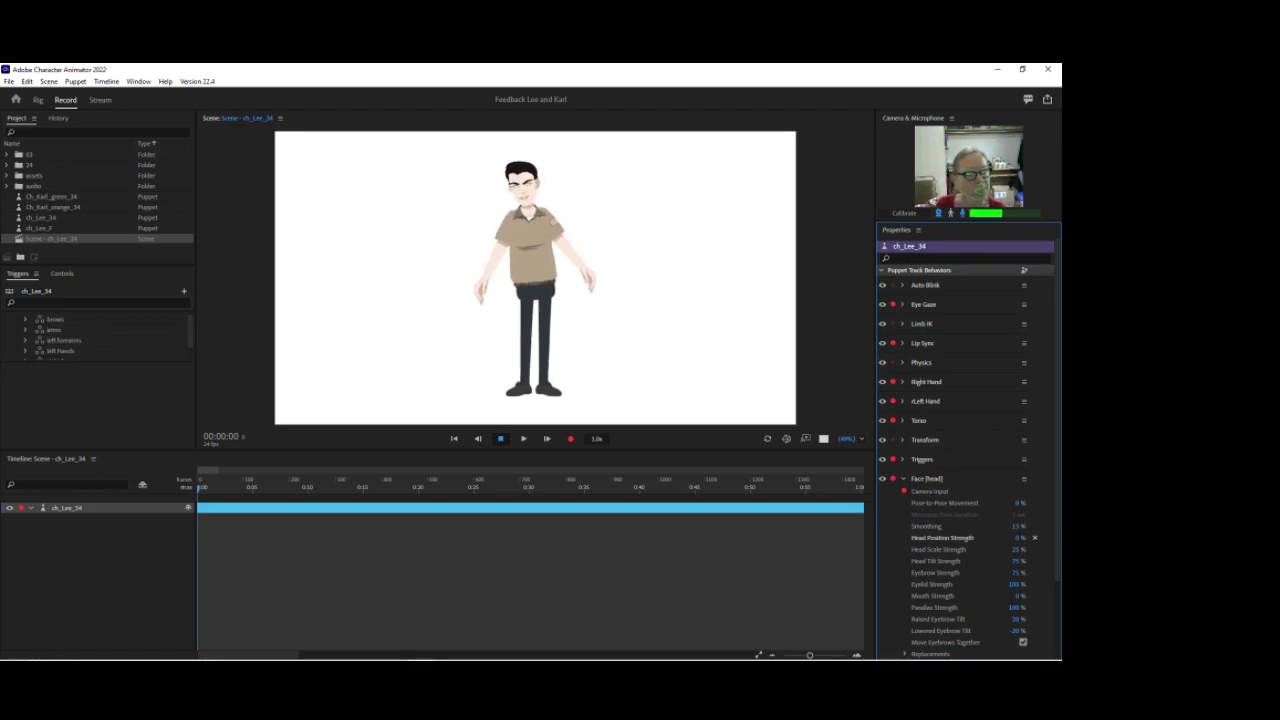
pyautogui.click(1017, 551)
pyautogui.write('0')
pyautogui.press('Return')
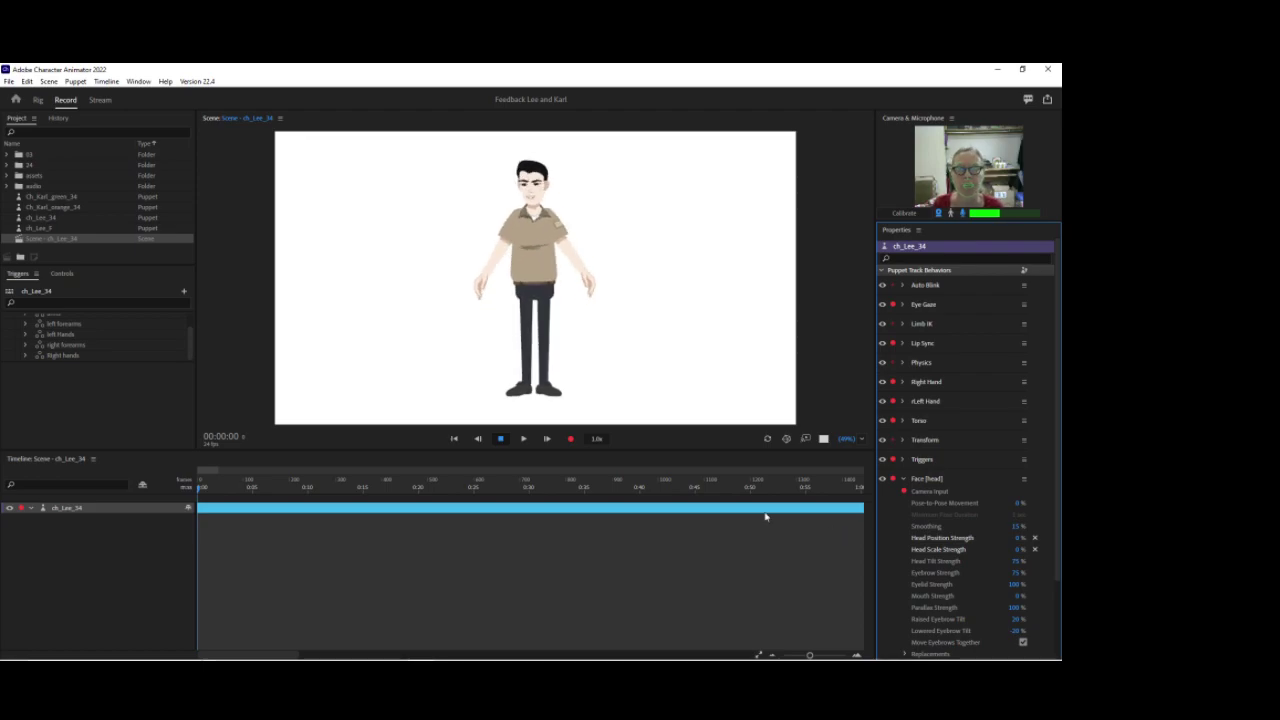
pyautogui.click(904, 481)
# Set the Torso behavior's Head Tilt Strength to 30%.
pyautogui.click(904, 421)
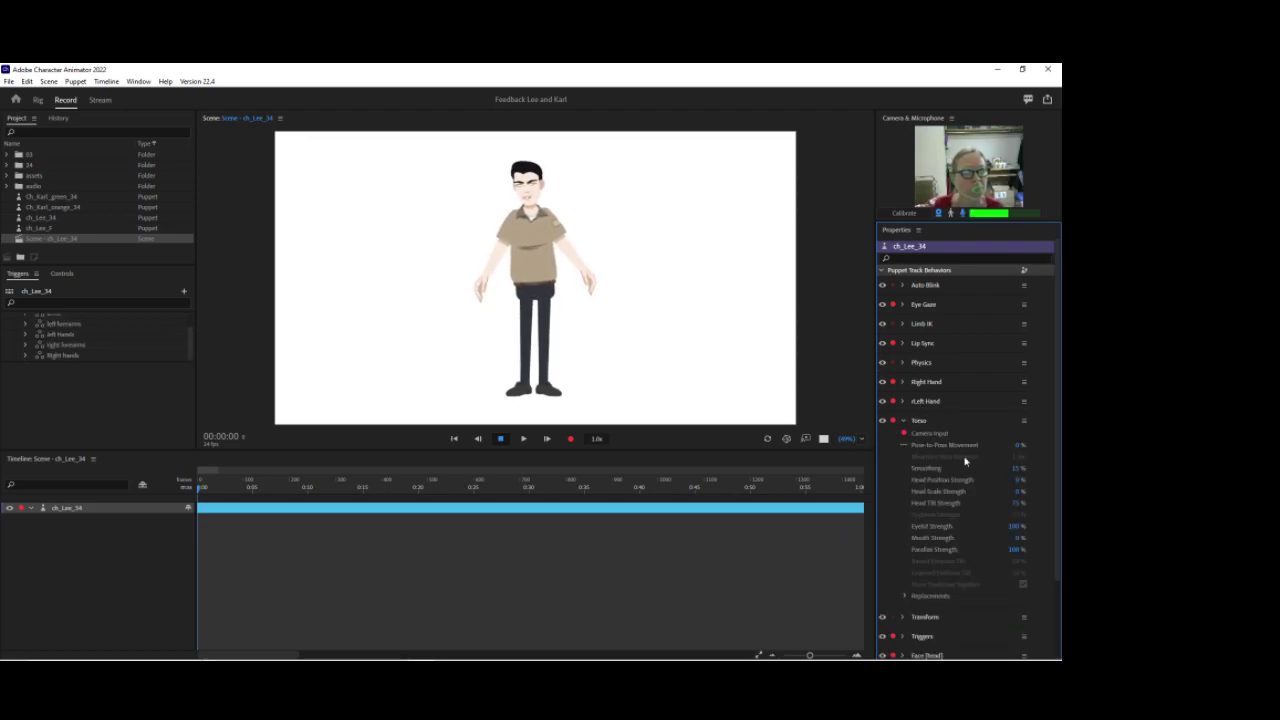
pyautogui.click(1016, 503)
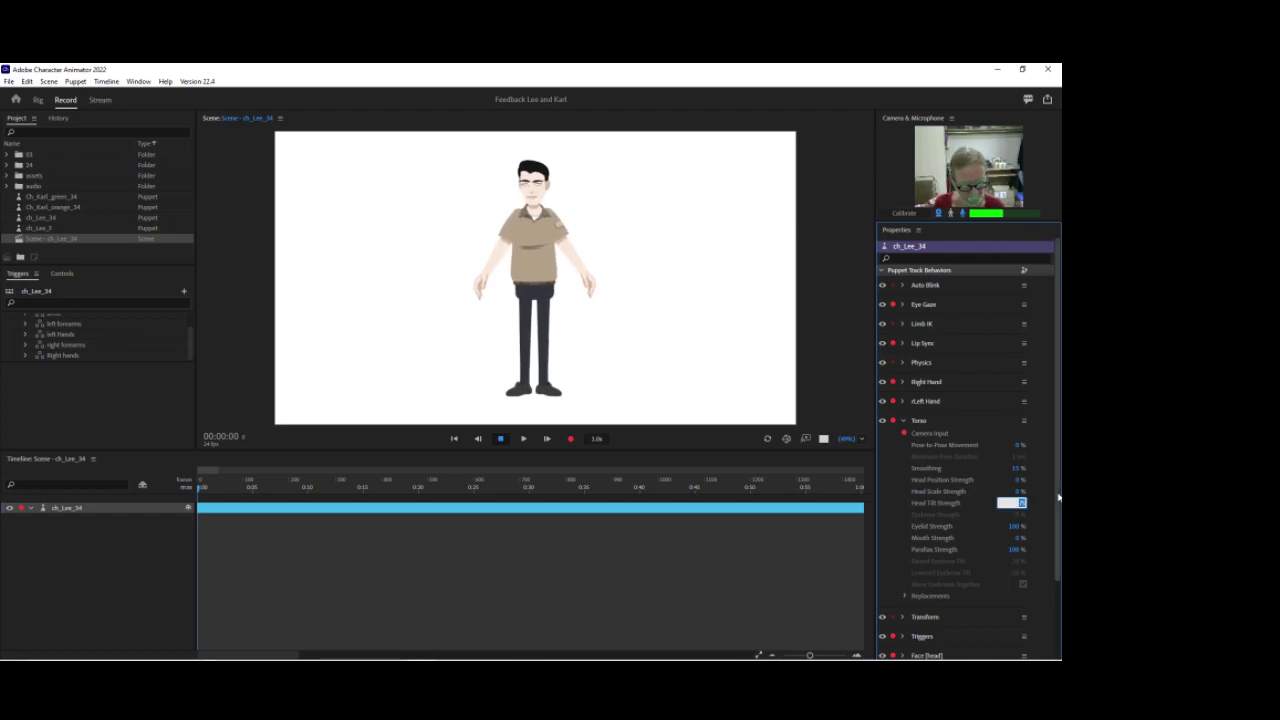
pyautogui.press('BackSpace')
pyautogui.press('Return')
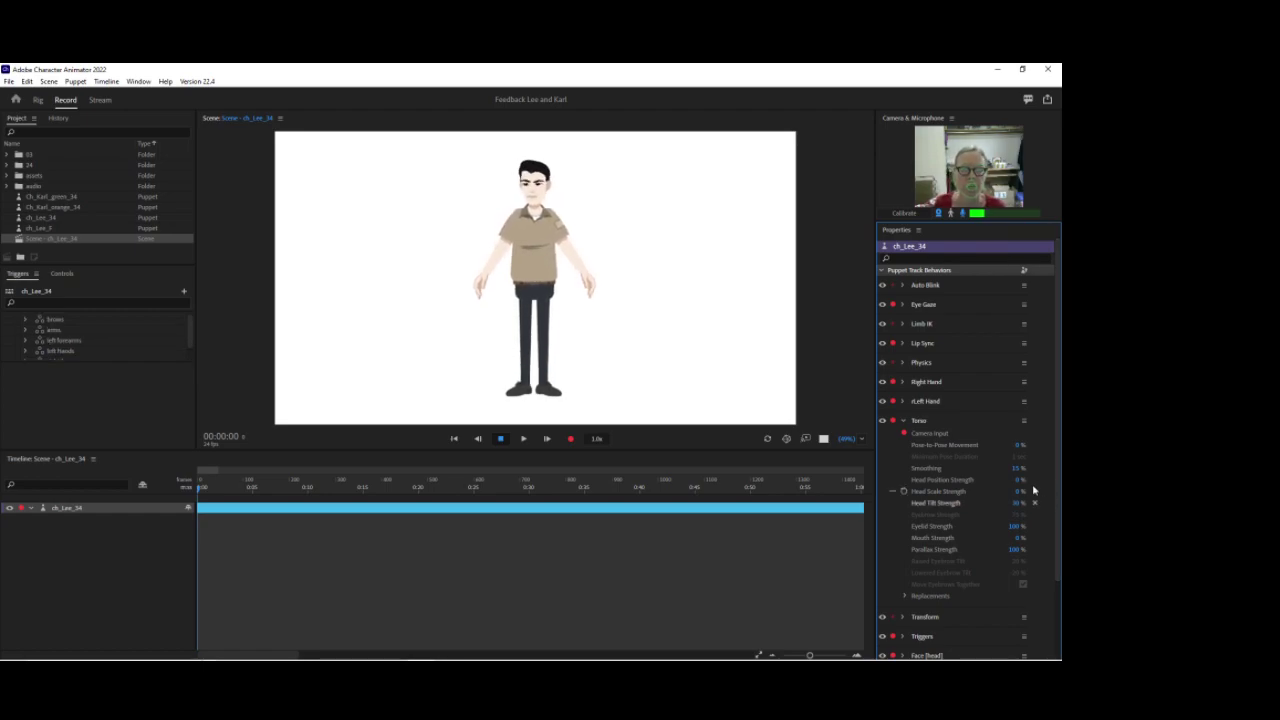
# Examine the puppet's head and torso movement up close in the scene and return the view to Fit.
pyautogui.moveTo(843, 442); pyautogui.dragTo(851, 377)
pyautogui.moveTo(713, 295); pyautogui.dragTo(699, 331)
pyautogui.scroll(3, 699, 330)
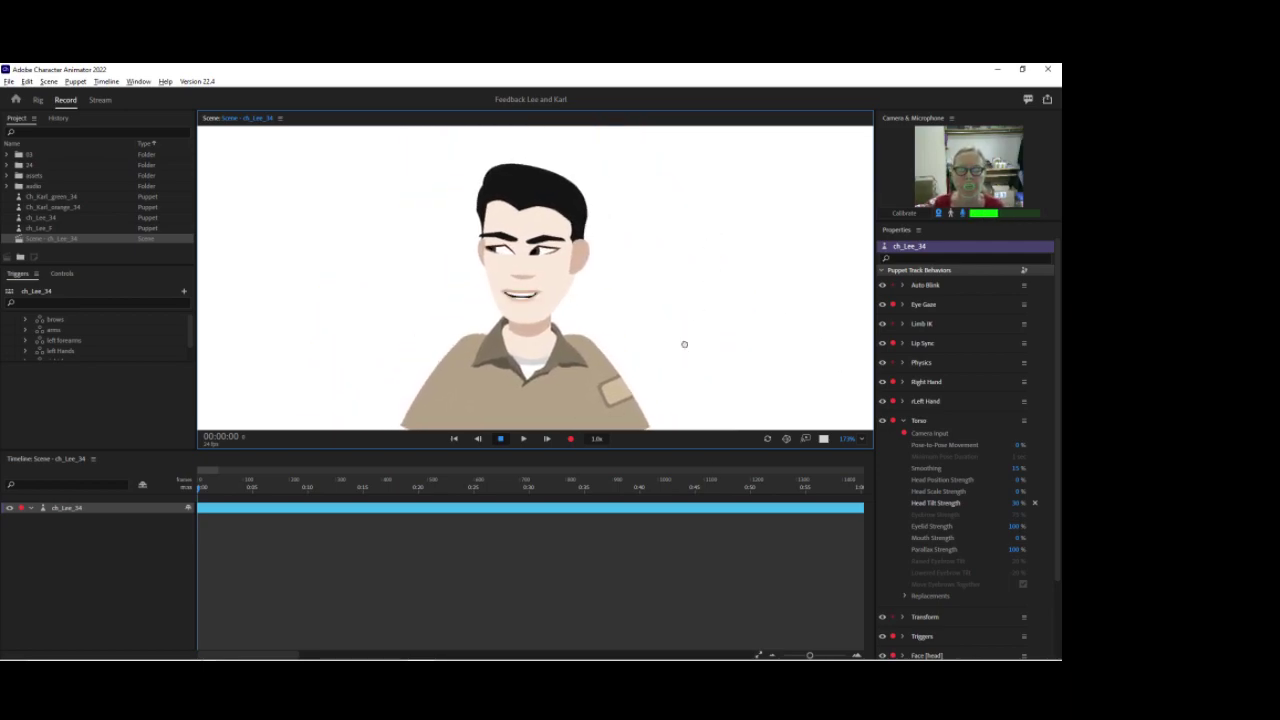
pyautogui.scroll(-3, 690, 300)
pyautogui.click(903, 421)
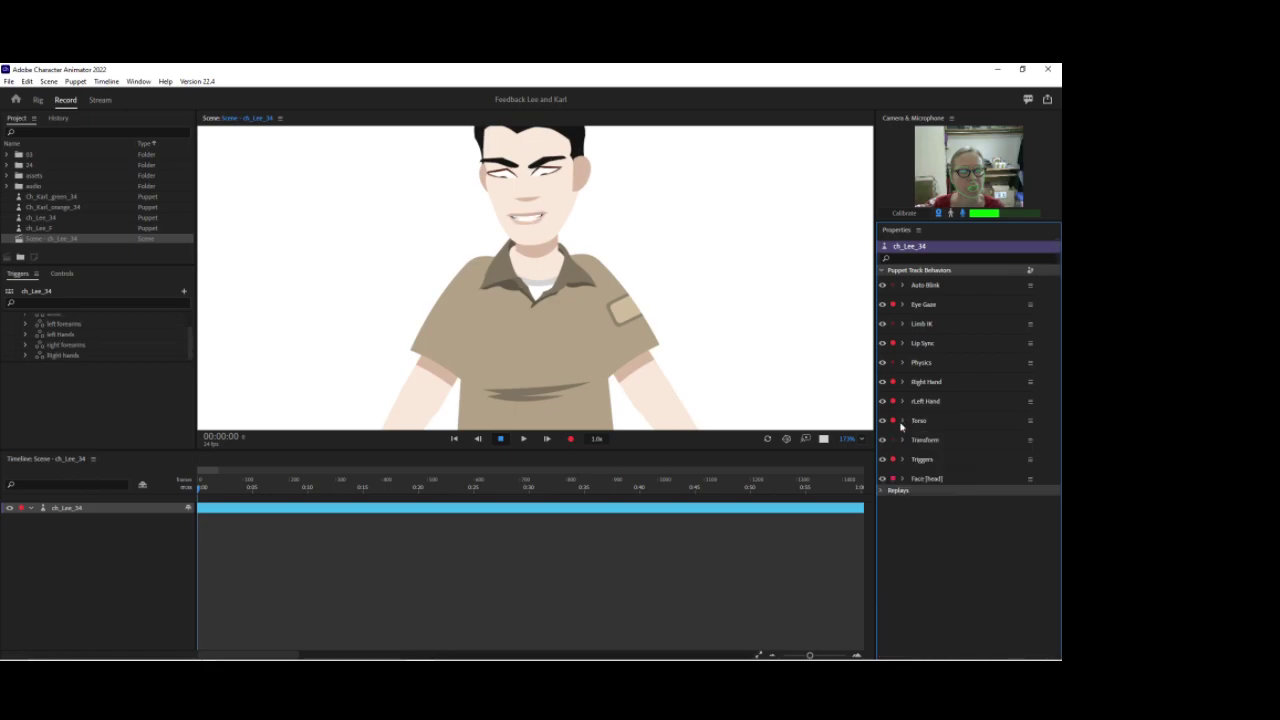
pyautogui.click(862, 439)
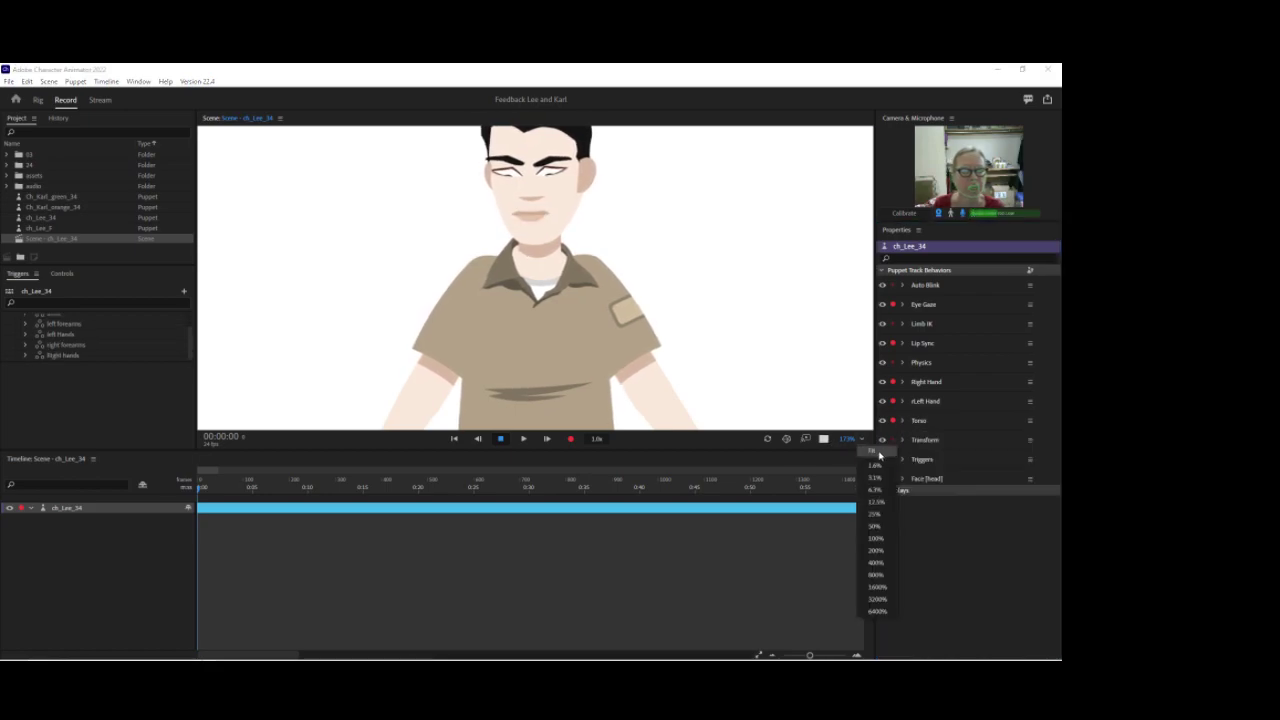
pyautogui.click(874, 453)
# Arm only the Triggers behavior for recording and test the trigger assigned to C.
pyautogui.click(893, 480)
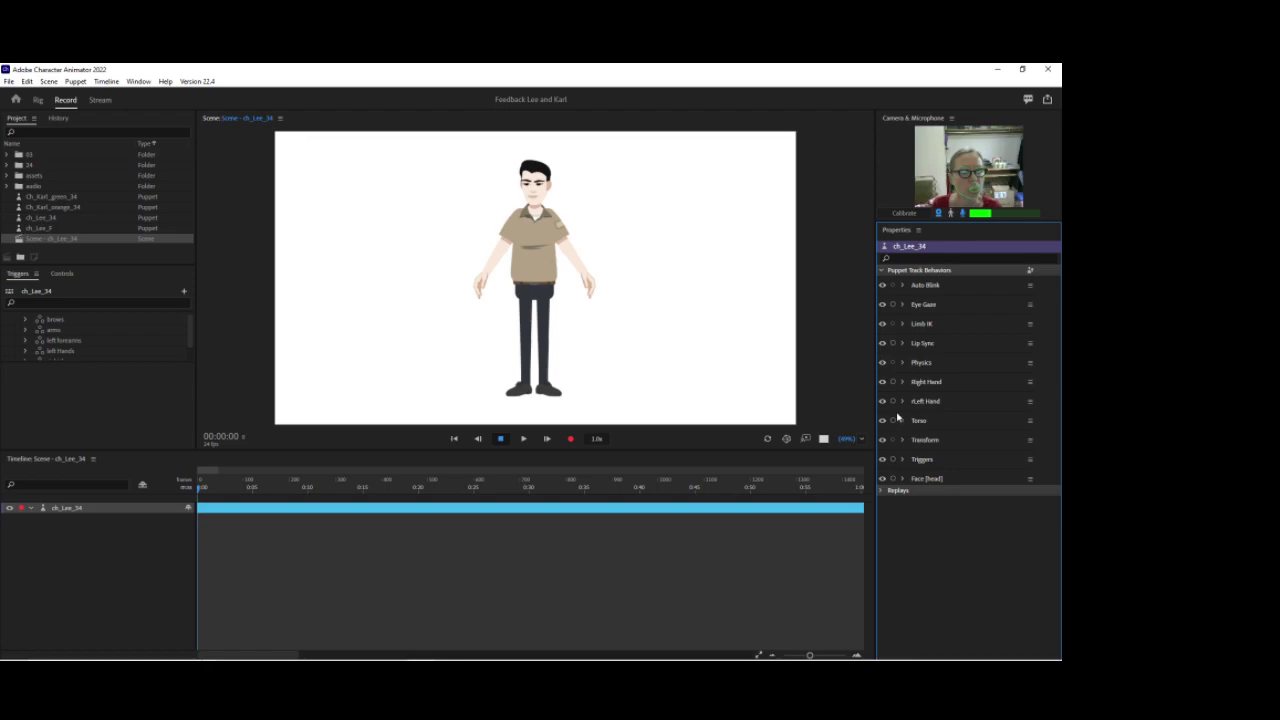
pyautogui.click(893, 460)
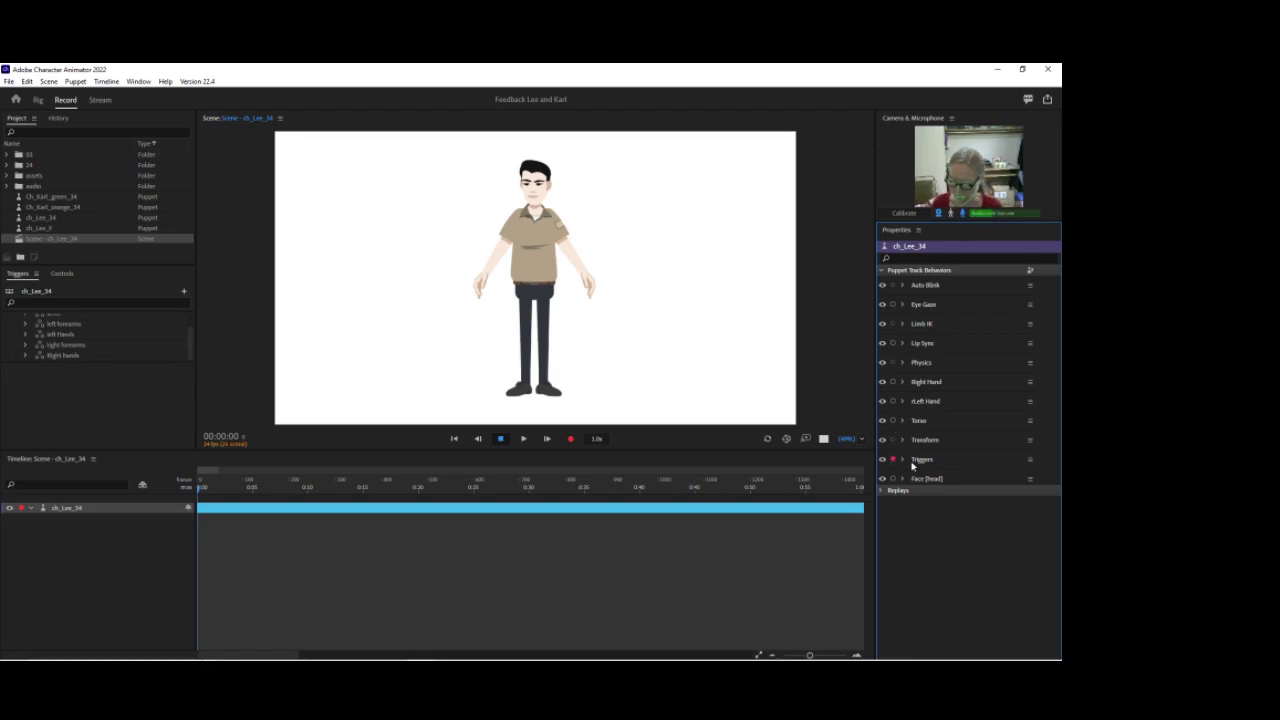
pyautogui.press('c')
pyautogui.press('c')
pyautogui.press('c')
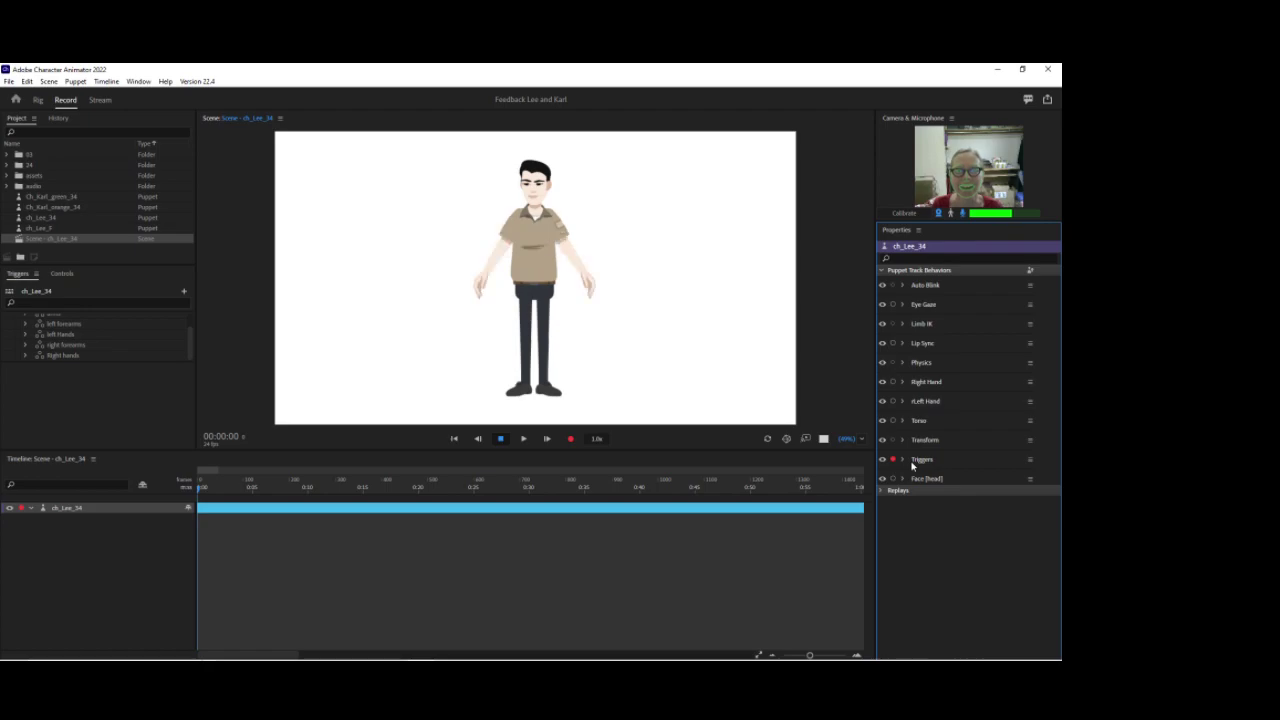
# Arm the Right Hand and Left Hand behaviors and move the puppet's right hand in front of the waist.
pyautogui.click(481, 291)
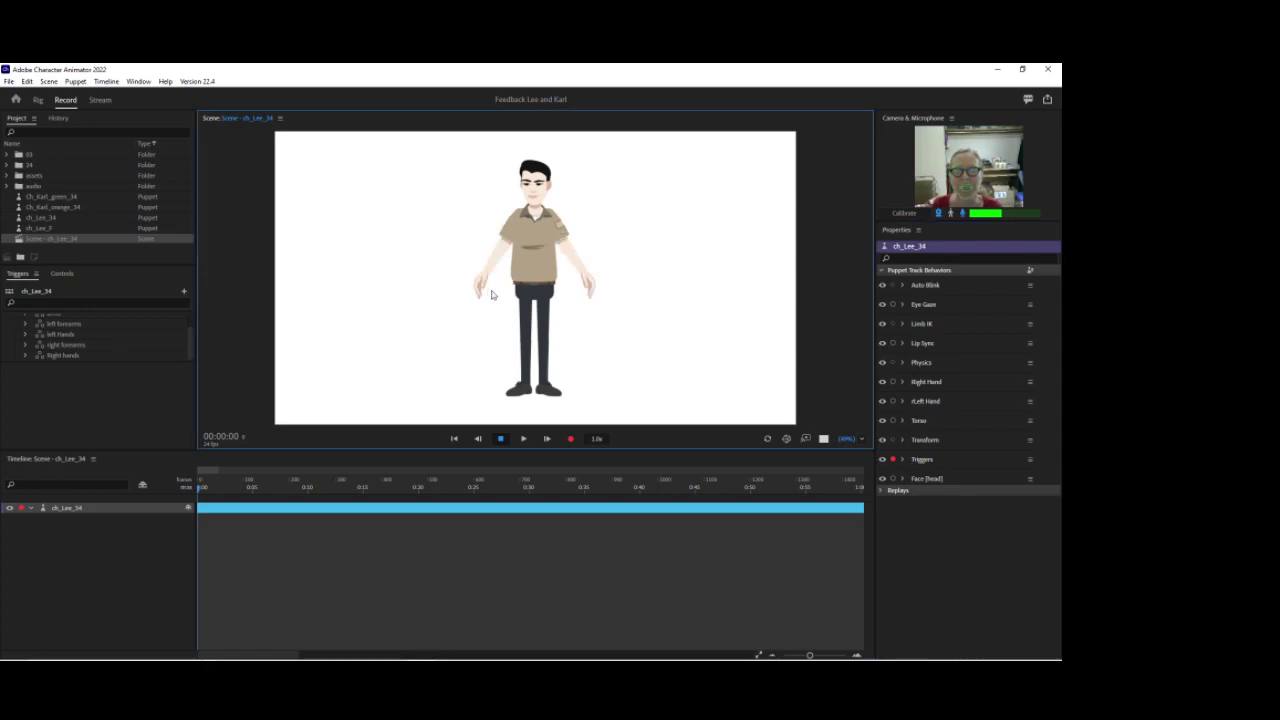
pyautogui.click(894, 382)
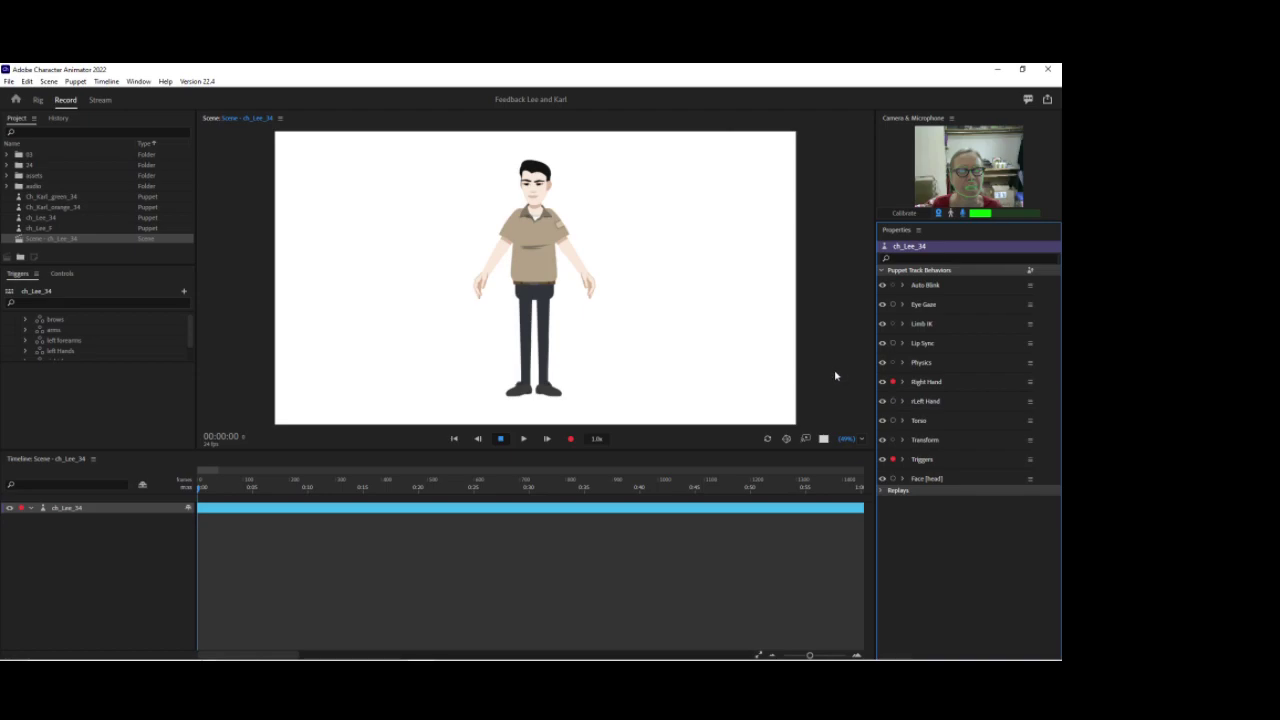
pyautogui.click(894, 401)
pyautogui.moveTo(481, 290); pyautogui.dragTo(530, 288)
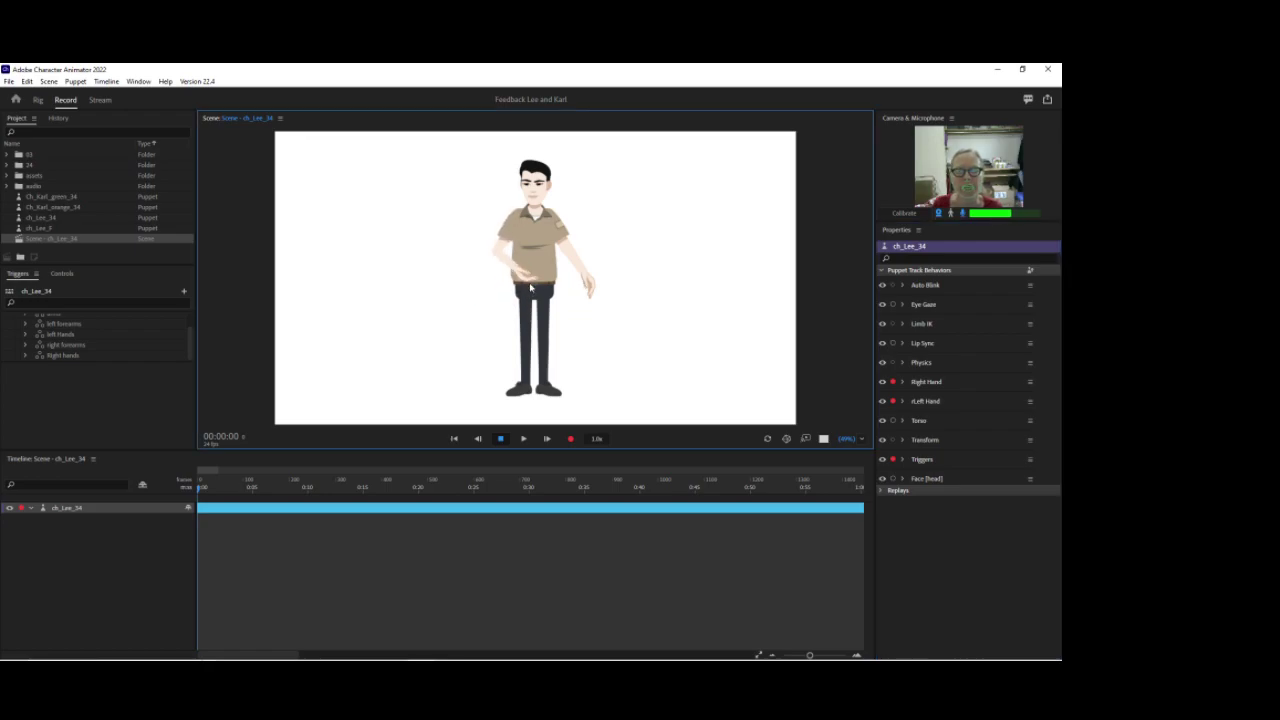
# Test the folded arms trigger and the trigger assigned to 1 on the posed puppet.
pyautogui.press('a')
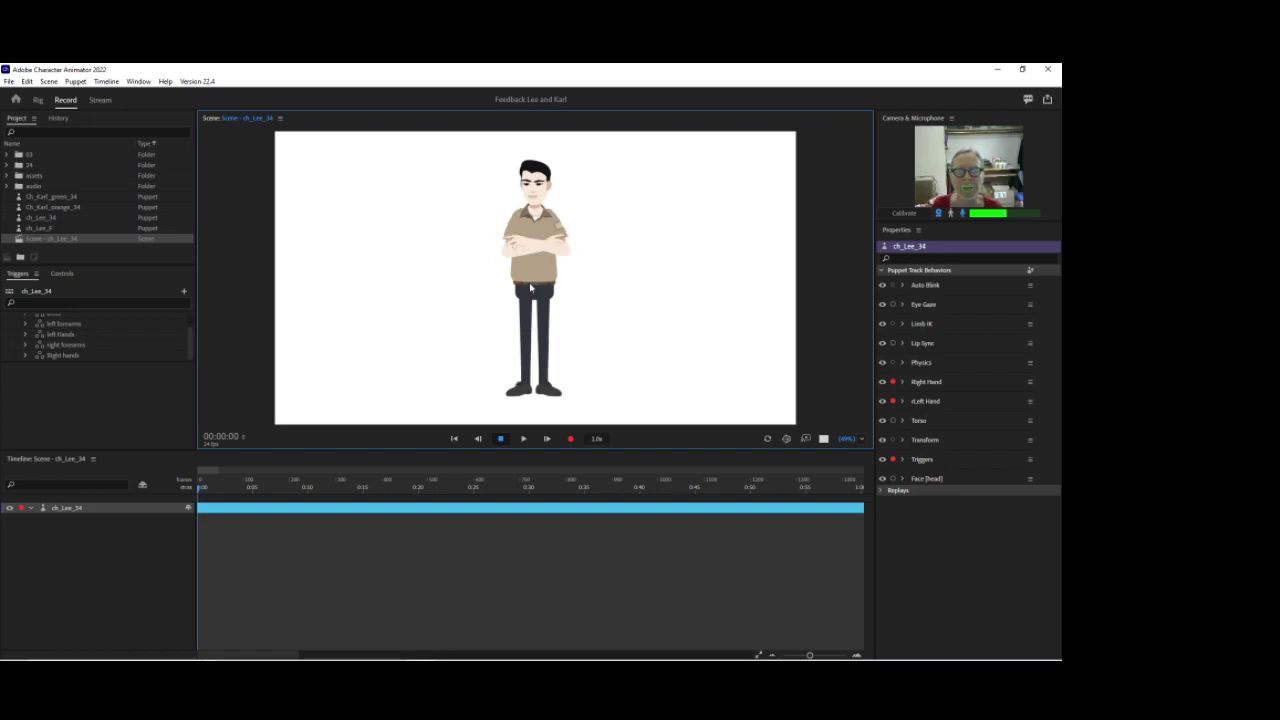
pyautogui.press('a')
pyautogui.press('1')
pyautogui.press('1')
pyautogui.press('1')
pyautogui.press('1')
pyautogui.press('1')
pyautogui.press('1')
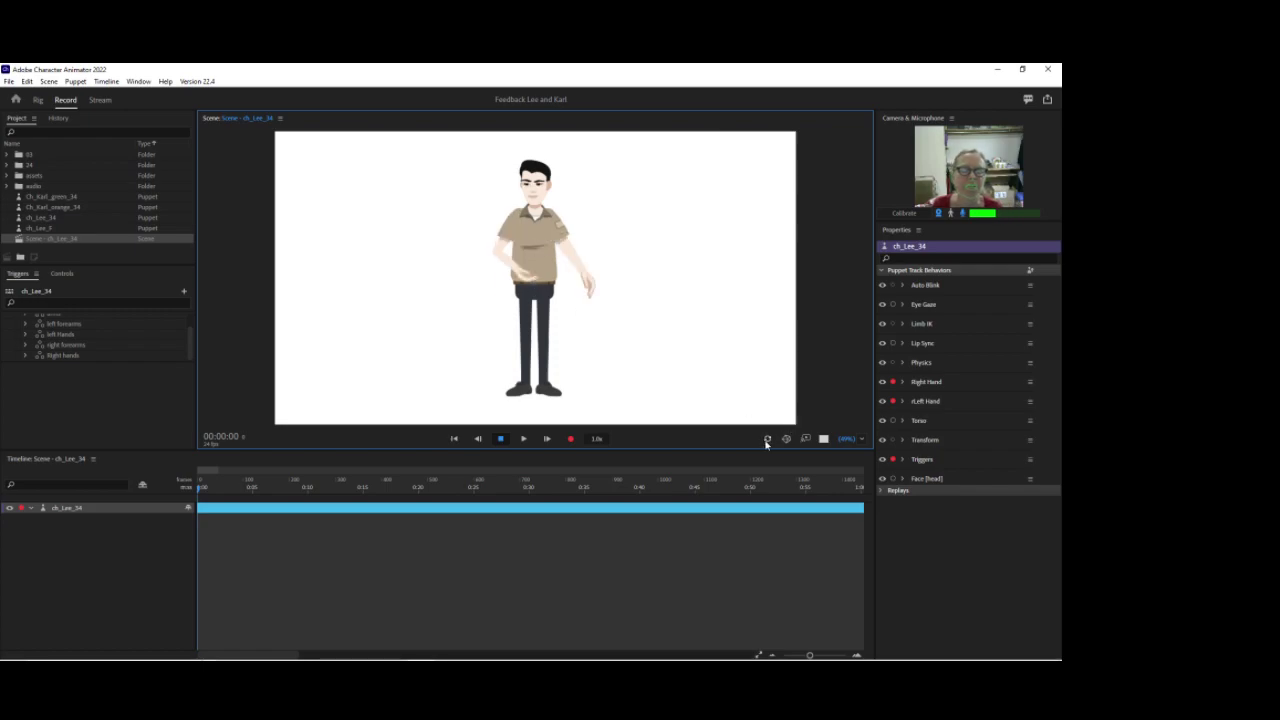
# Refresh the scene to reset the pose and disarm the Left Hand and Right Hand behaviors.
pyautogui.click(767, 442)
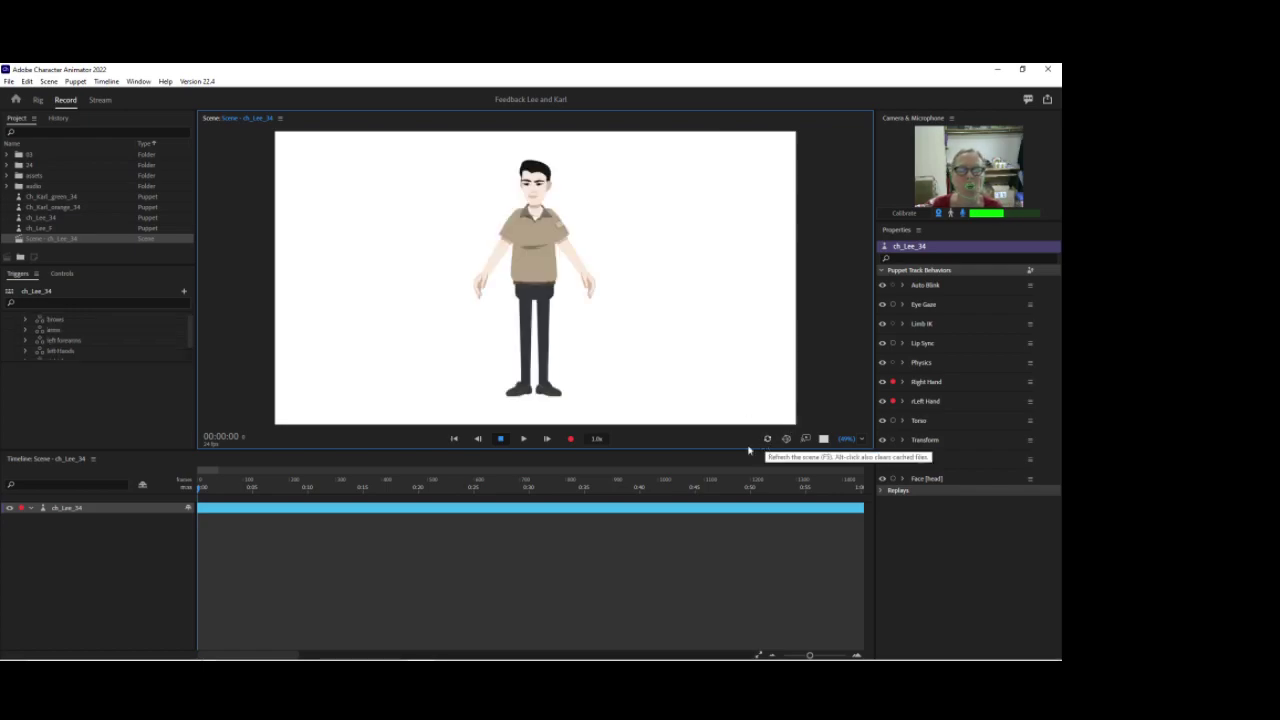
pyautogui.click(892, 401)
pyautogui.click(892, 382)
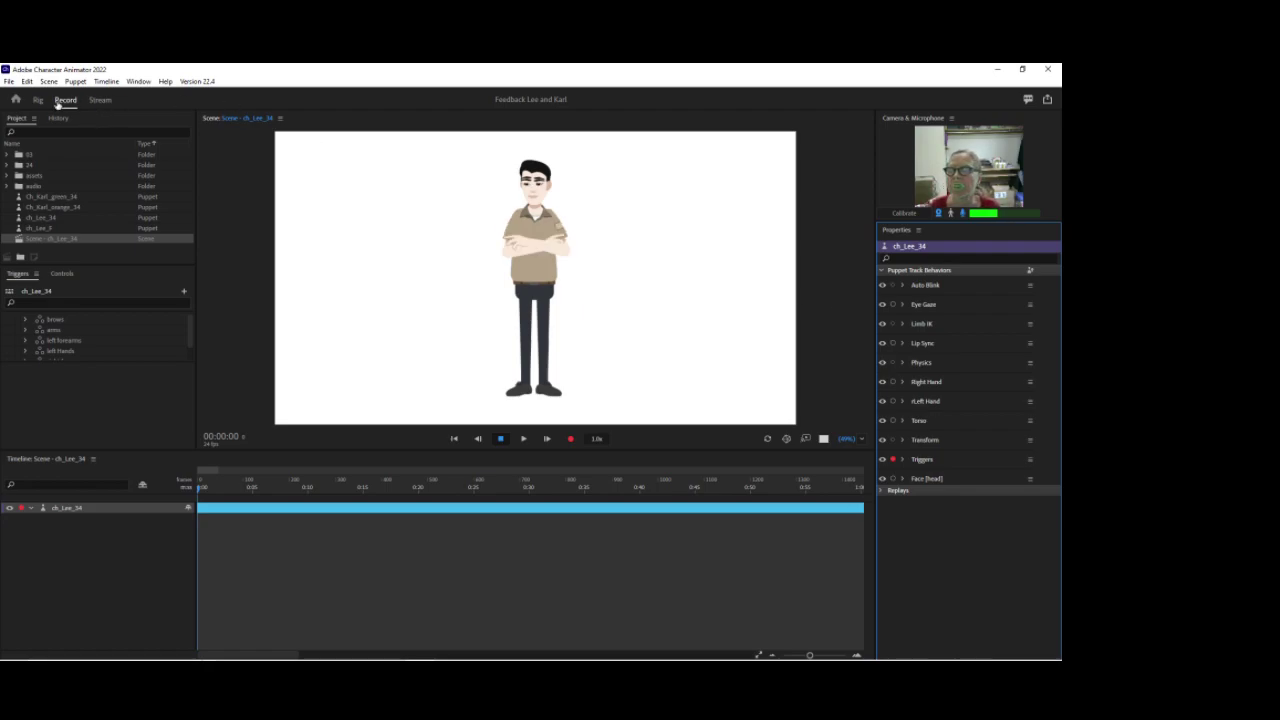
# Back in the puppet rig, add a Cycle Layers behavior to the left and right eyebrow layers of the surprised brows.
pyautogui.click(38, 100)
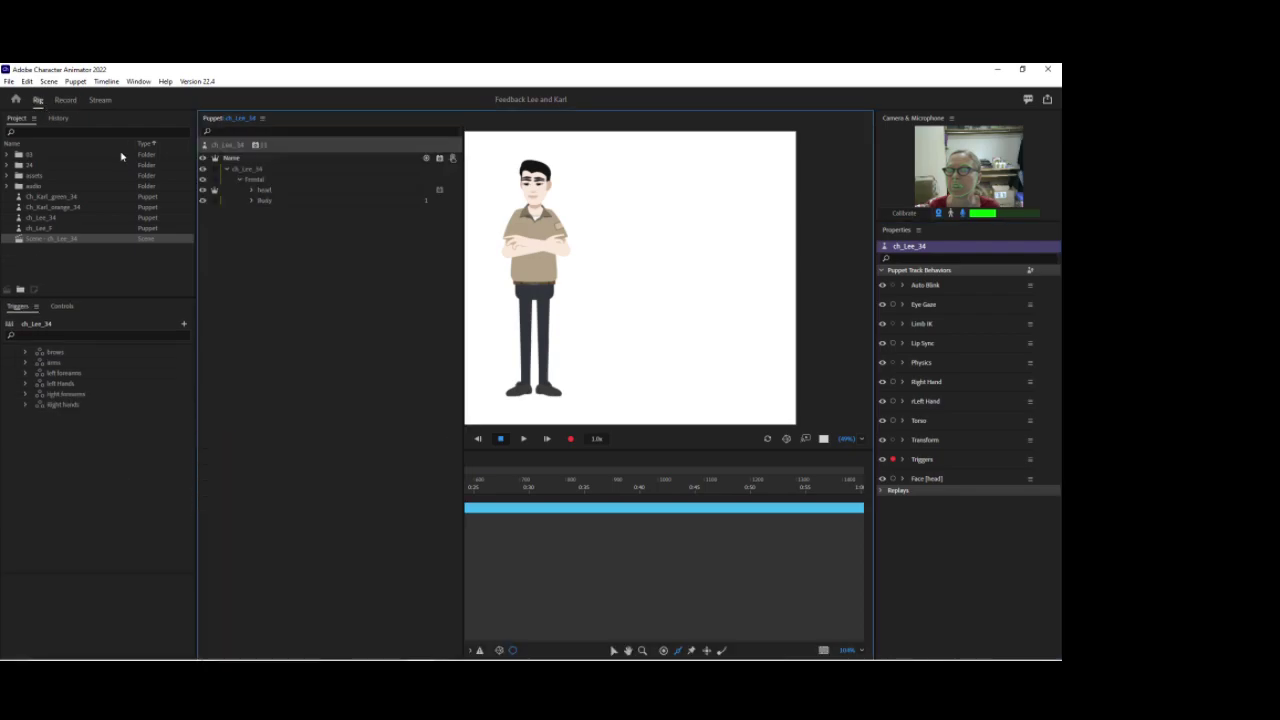
pyautogui.click(251, 190)
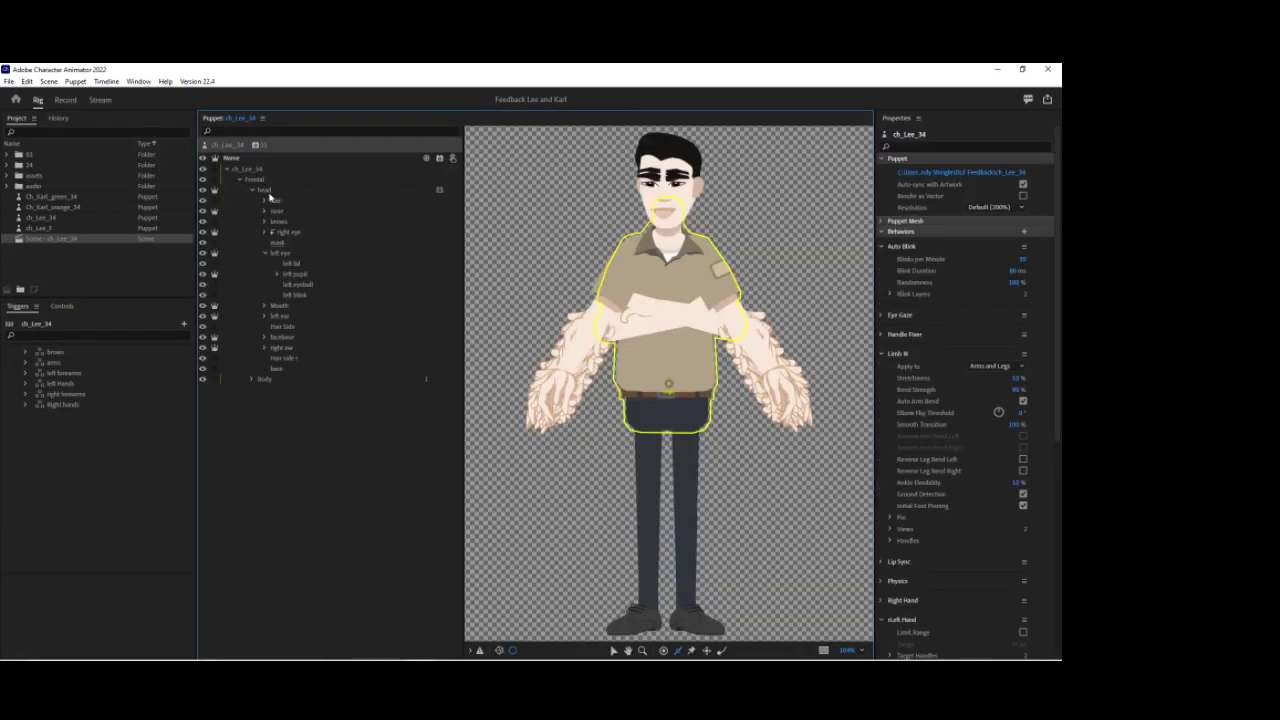
pyautogui.click(265, 222)
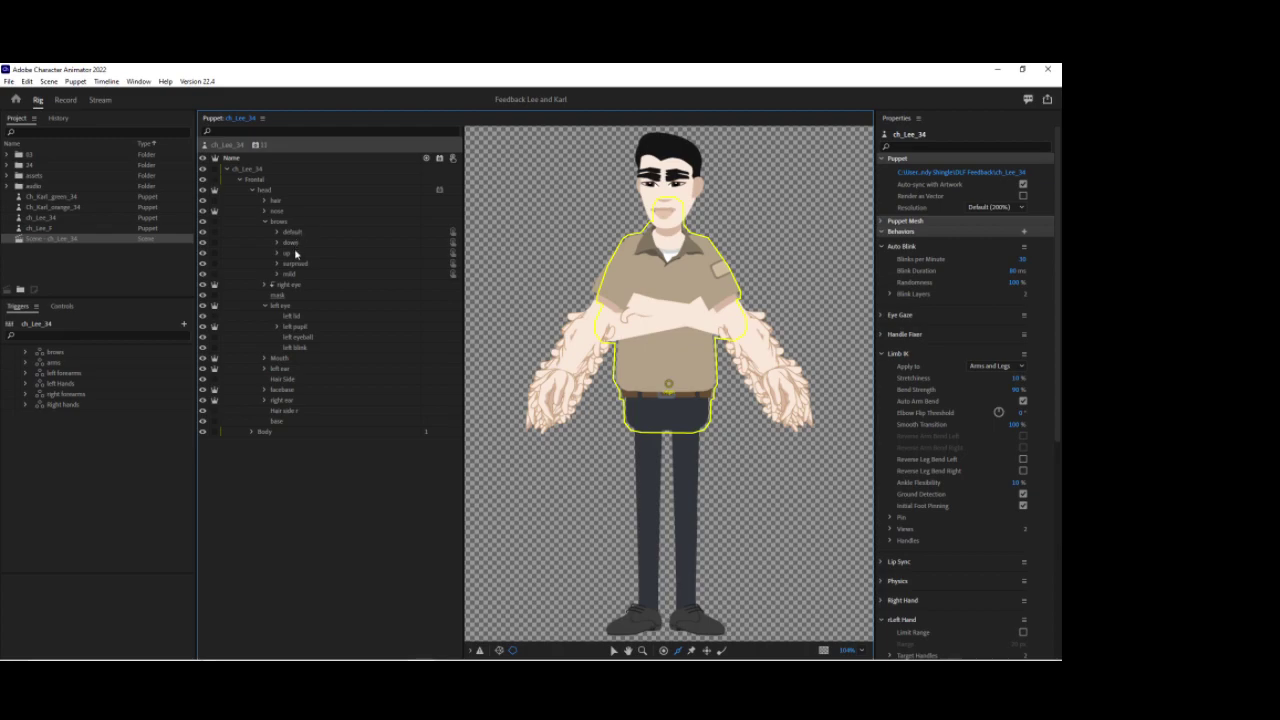
pyautogui.click(280, 264)
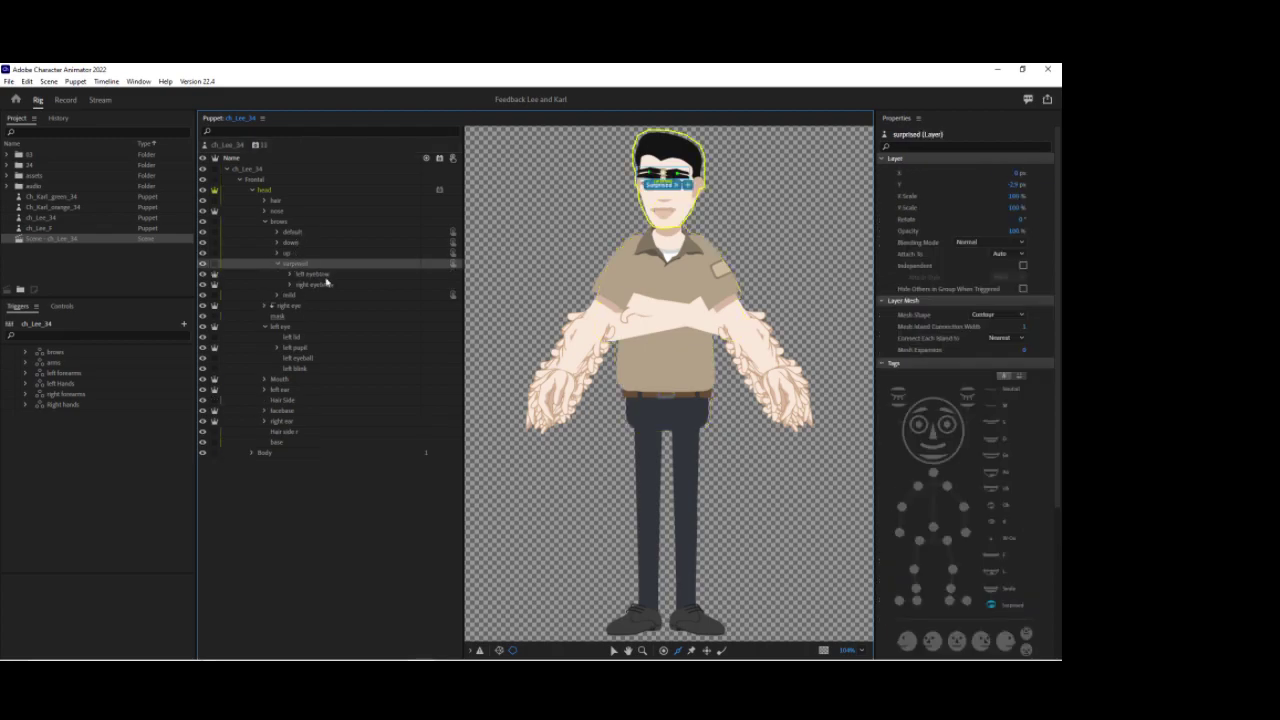
pyautogui.click(322, 276)
pyautogui.keyDown('shift'); pyautogui.click(322, 286); pyautogui.keyUp('shift')
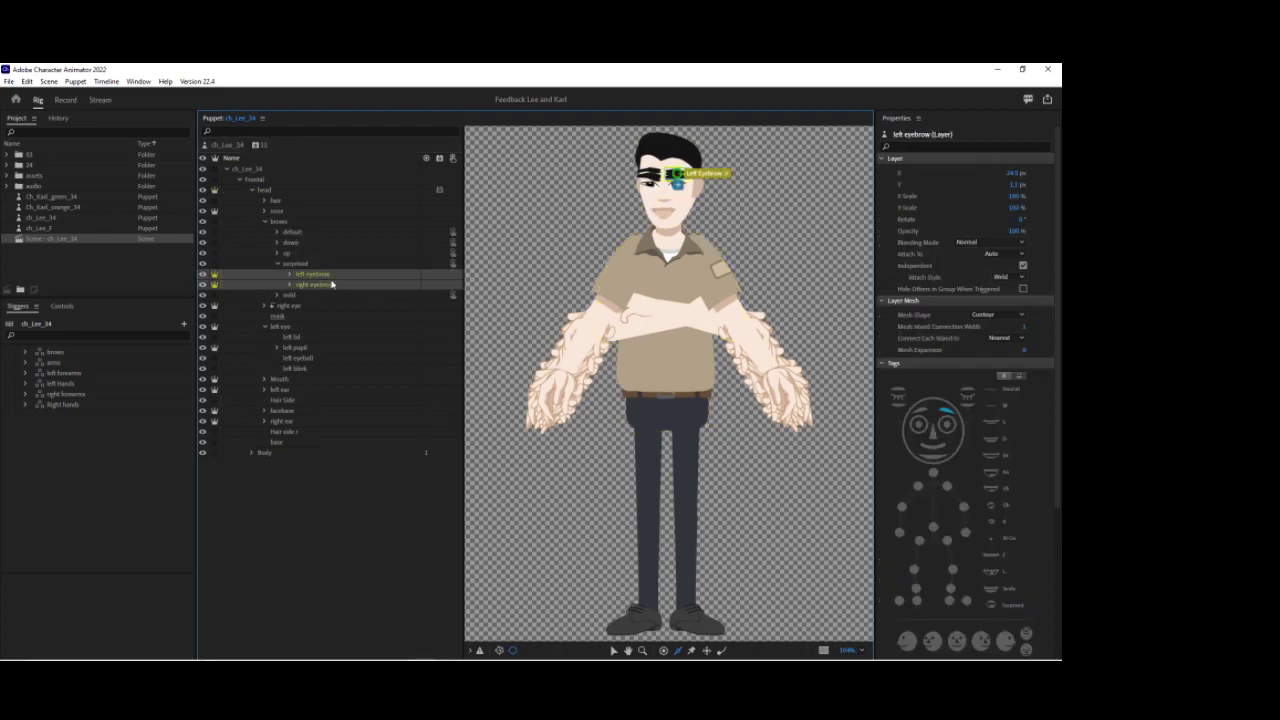
pyautogui.click(436, 277)
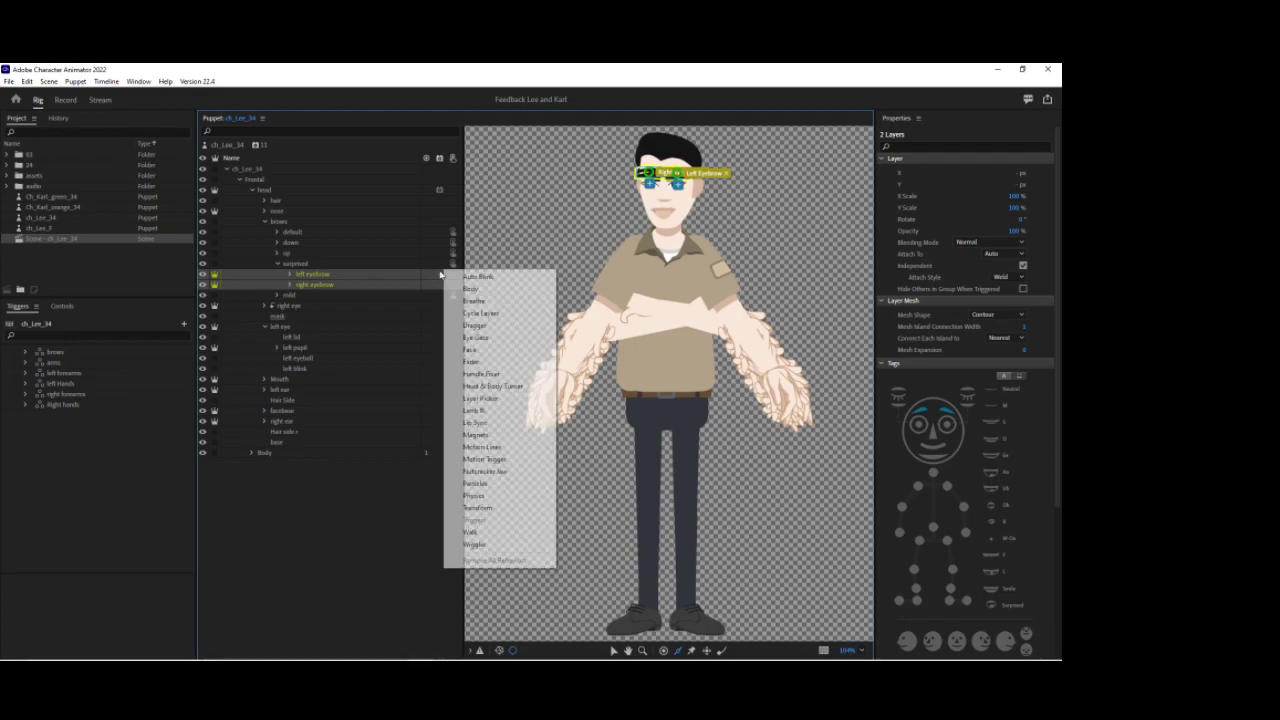
pyautogui.click(472, 311)
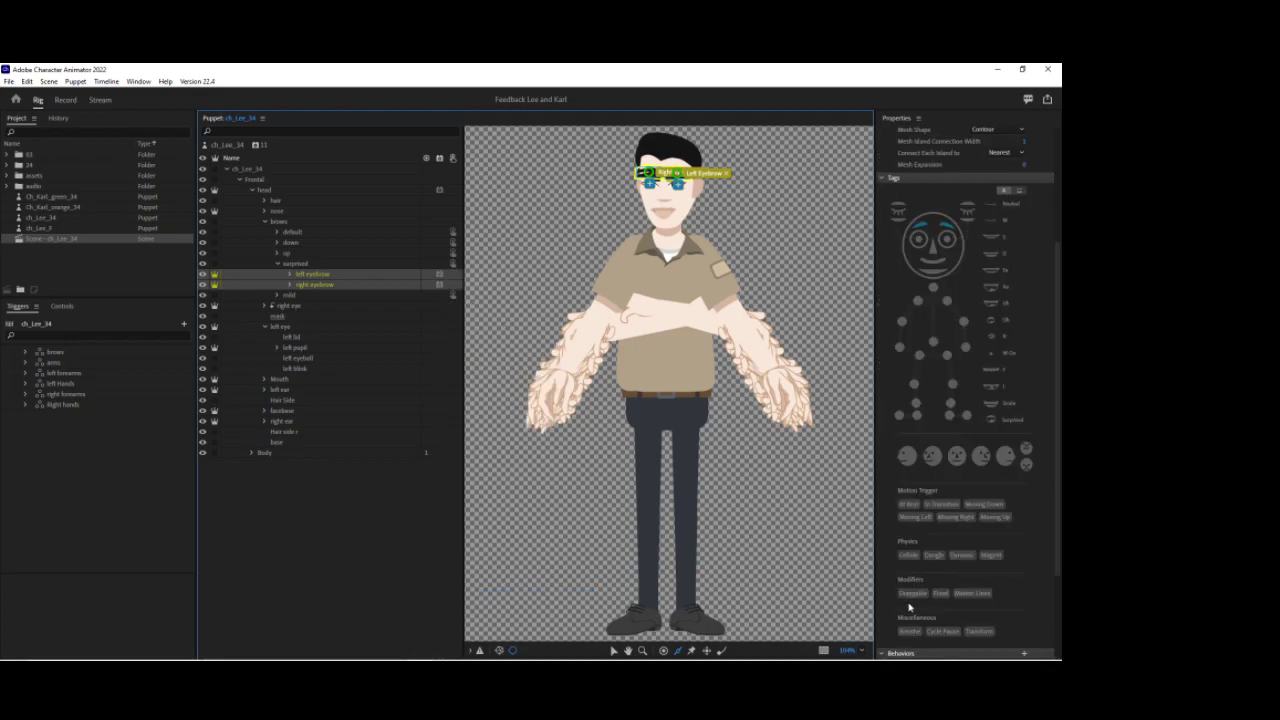
# Set the eyebrows' Cycle Layers to advance every 2 frames, with Forward and Reverse and Hold on Last Layer enabled.
pyautogui.scroll(-1, 941, 614)
pyautogui.scroll(-2, 941, 614)
pyautogui.click(1005, 571)
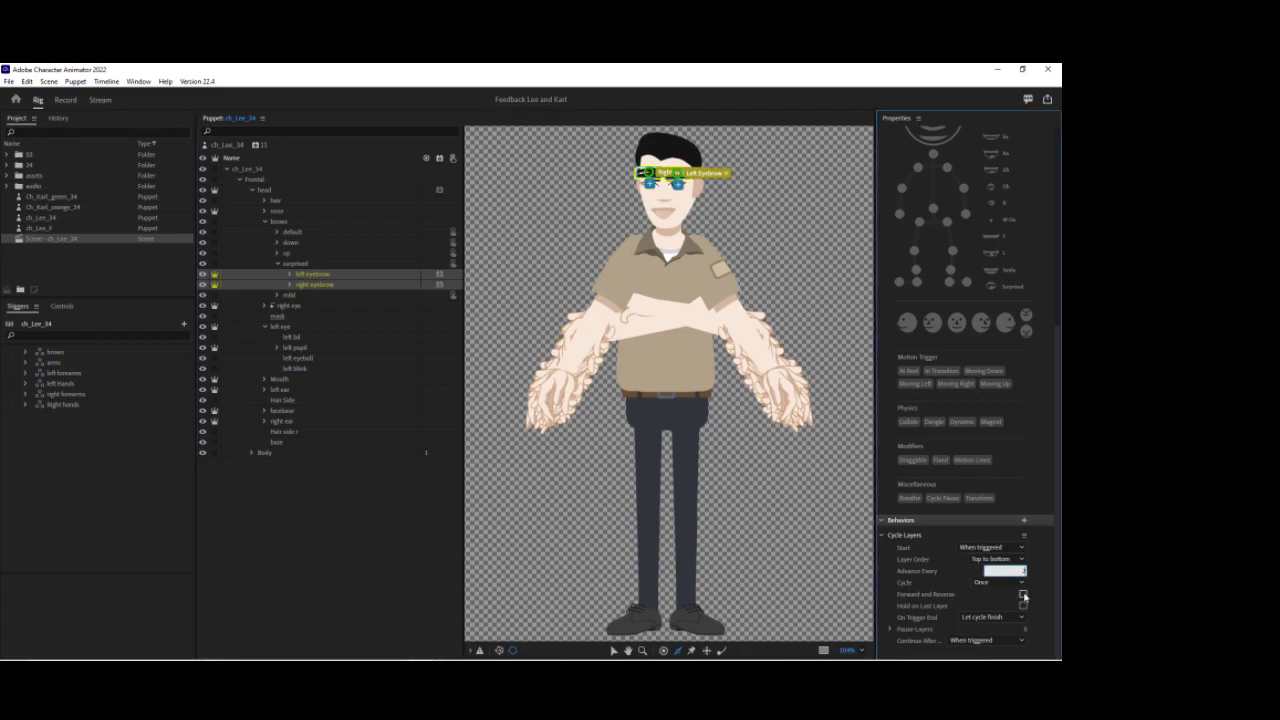
pyautogui.click(1023, 594)
pyautogui.click(1023, 605)
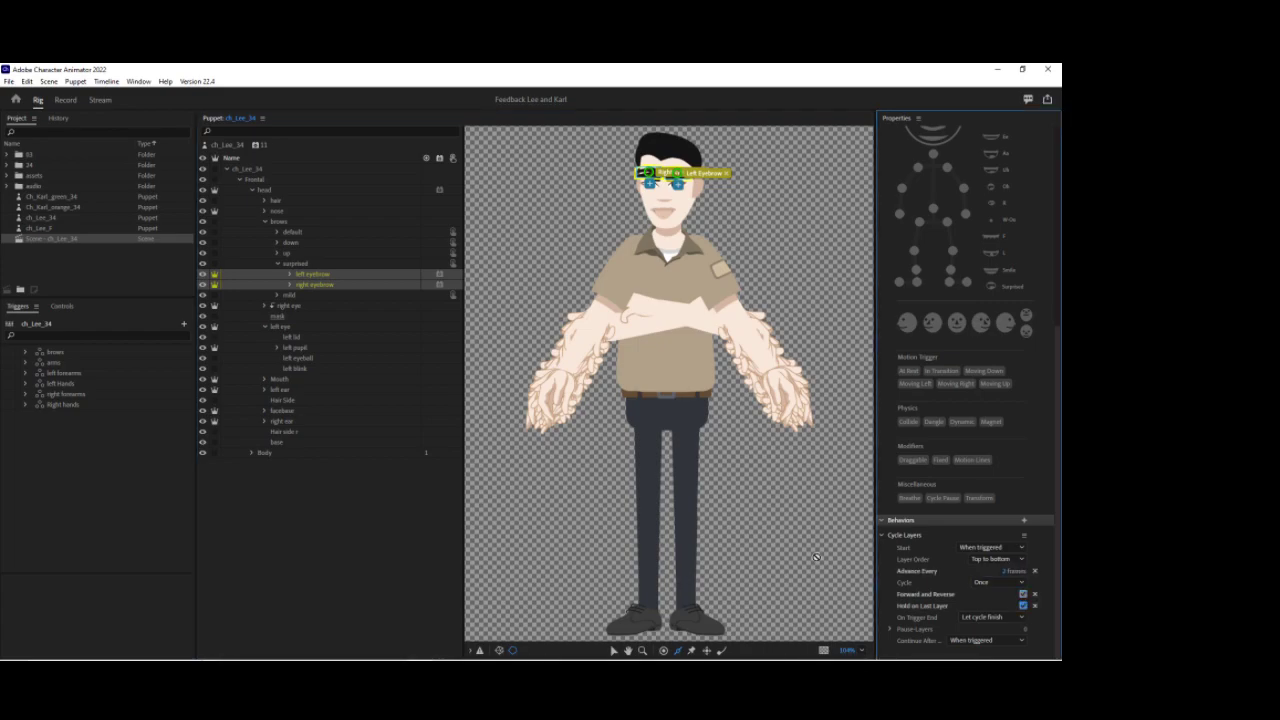
# In the recording scene, capture a short take of the brow, forearm and hand triggers and extend the takes to about 6 seconds.
pyautogui.click(65, 100)
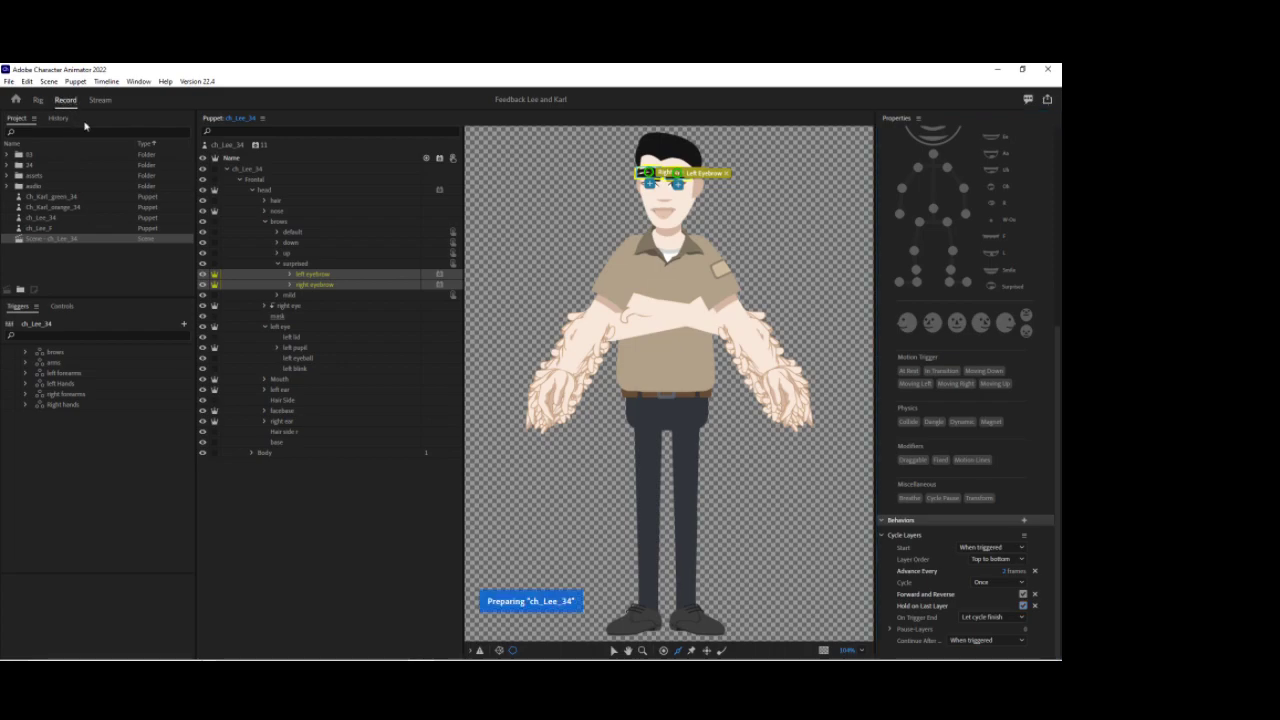
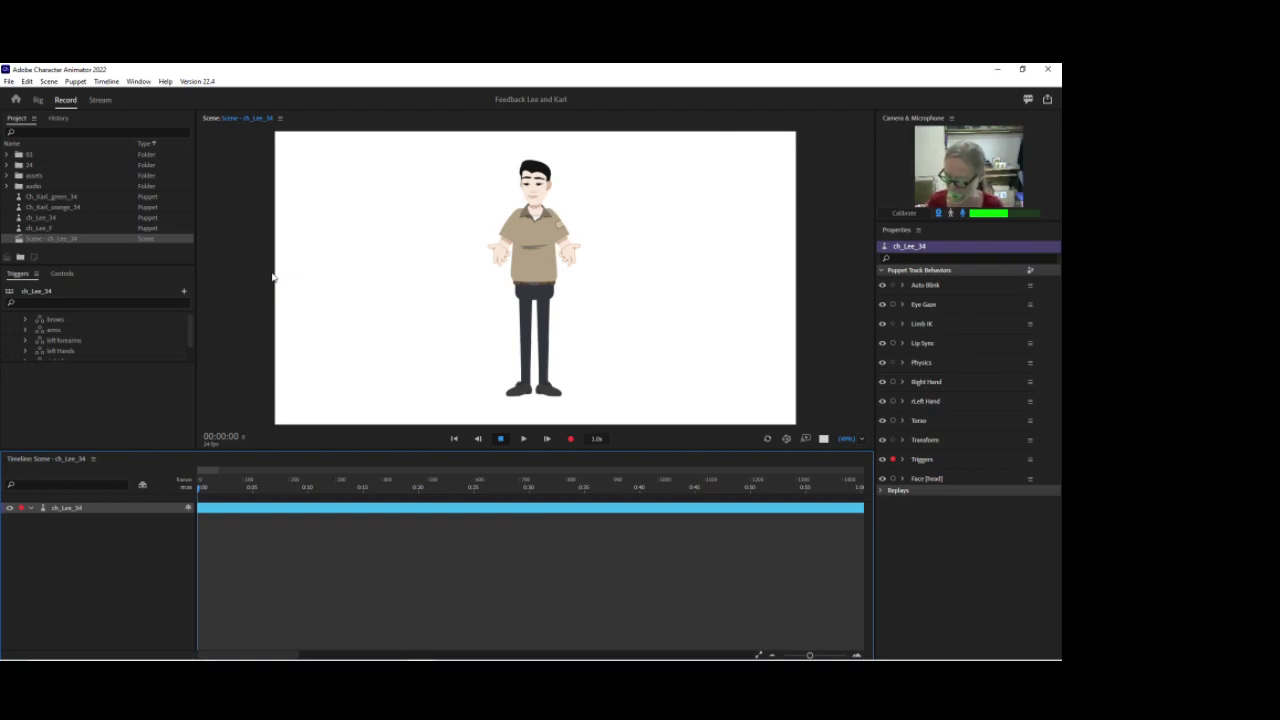
pyautogui.press('space')
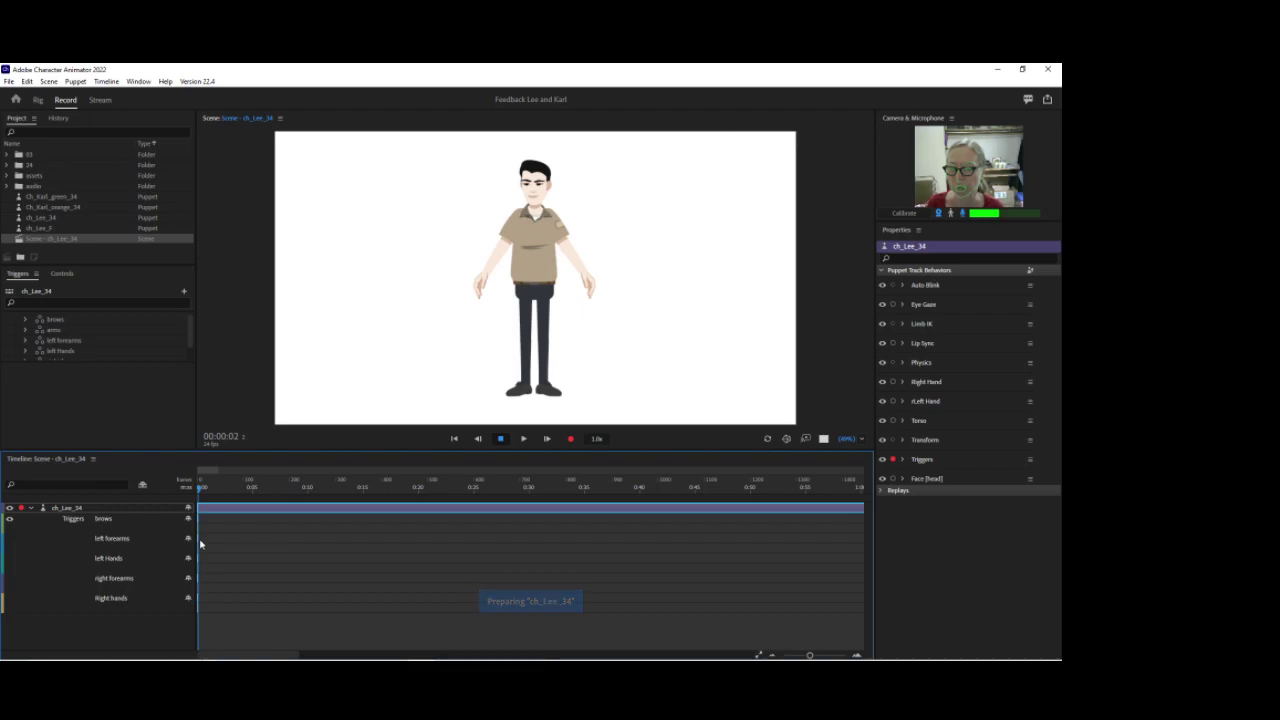
pyautogui.moveTo(197, 541)
pyautogui.mouseDown()
pyautogui.moveTo(283, 556)
pyautogui.moveTo(206, 558)
pyautogui.mouseUp()
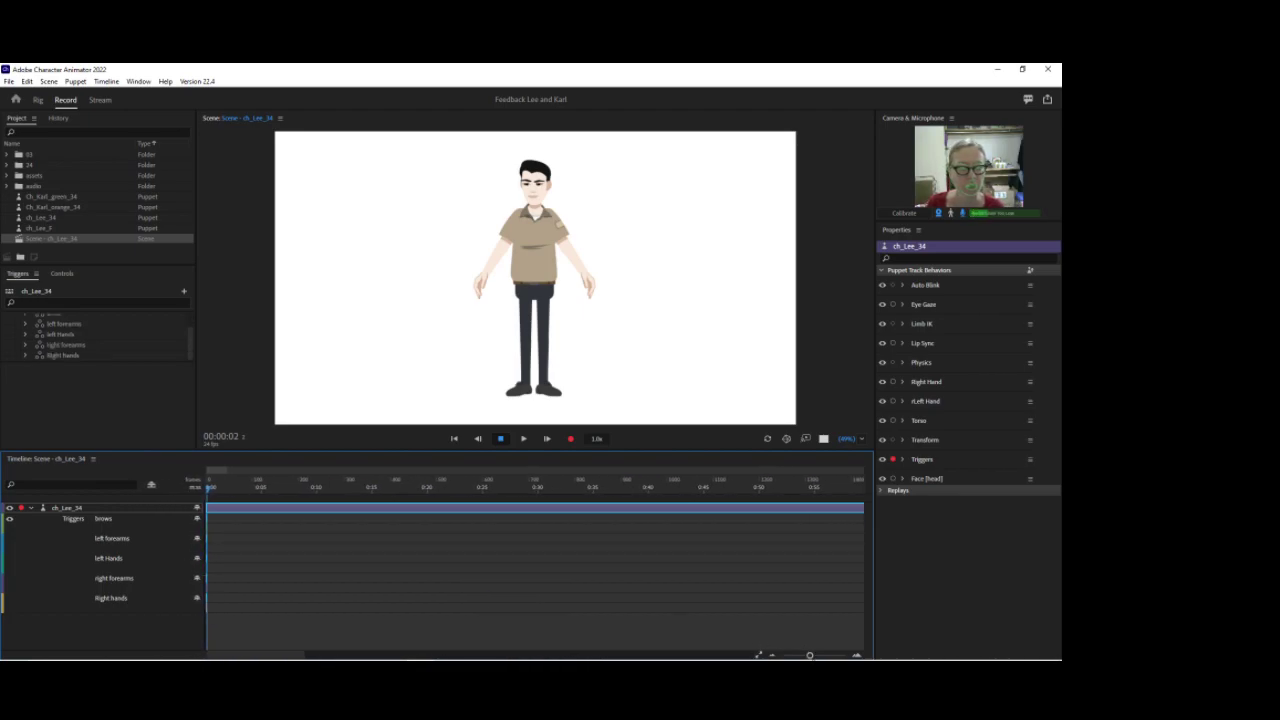
pyautogui.moveTo(810, 656); pyautogui.dragTo(826, 656)
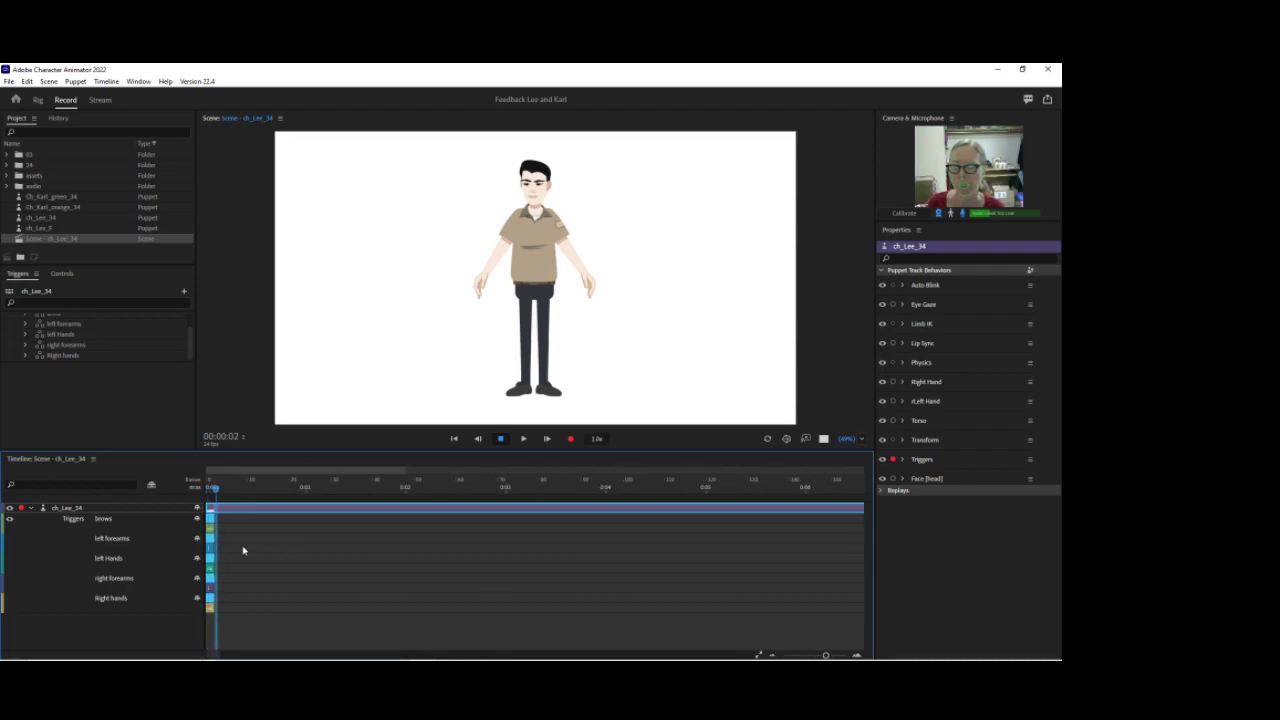
pyautogui.moveTo(215, 541); pyautogui.dragTo(810, 562)
# Delete the trigger clips on the right hands, right forearms, left hands, left forearms and brows tracks, keeping the empty takes.
pyautogui.click(565, 610)
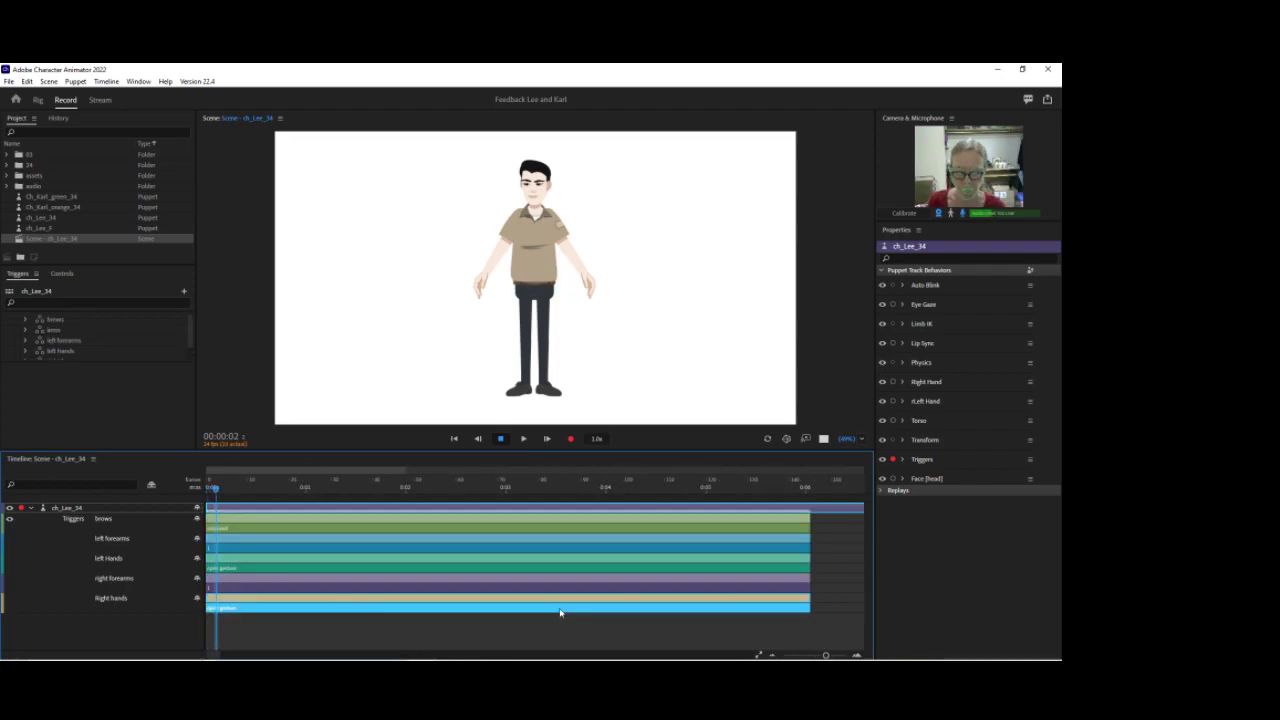
pyautogui.press('Delete')
pyautogui.click(571, 587)
pyautogui.press('Delete')
pyautogui.click(580, 570)
pyautogui.press('Delete')
pyautogui.click(586, 549)
pyautogui.press('Delete')
pyautogui.click(589, 530)
# Capture the folded arms trigger around 2:23 and extend its arms take from the scene start to about 6 seconds.
pyautogui.click(503, 482)
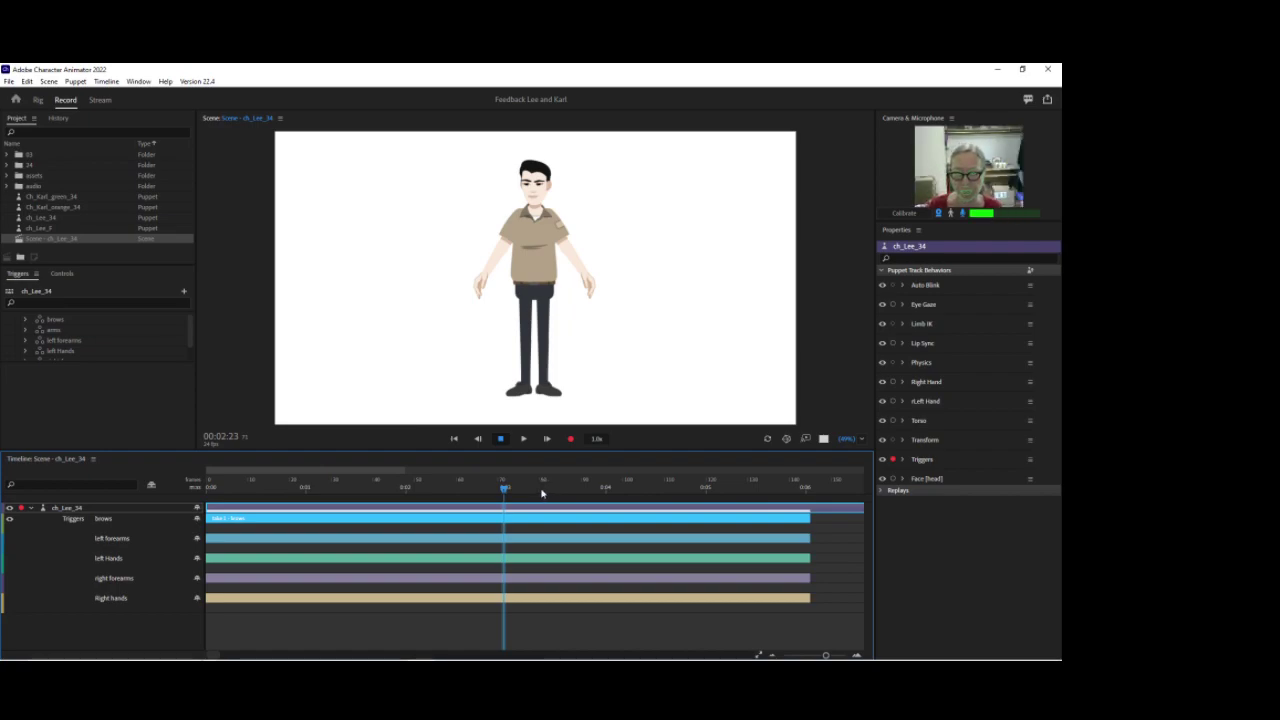
pyautogui.press('c')
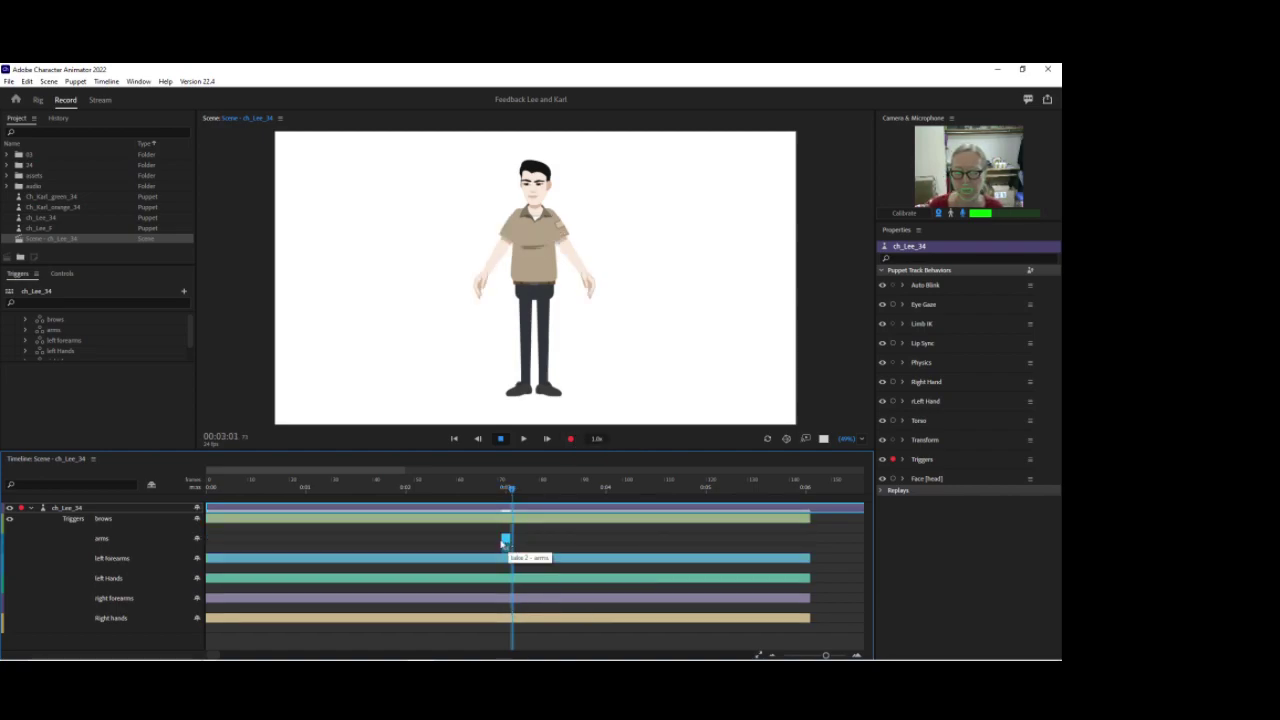
pyautogui.click(489, 543)
pyautogui.click(505, 542)
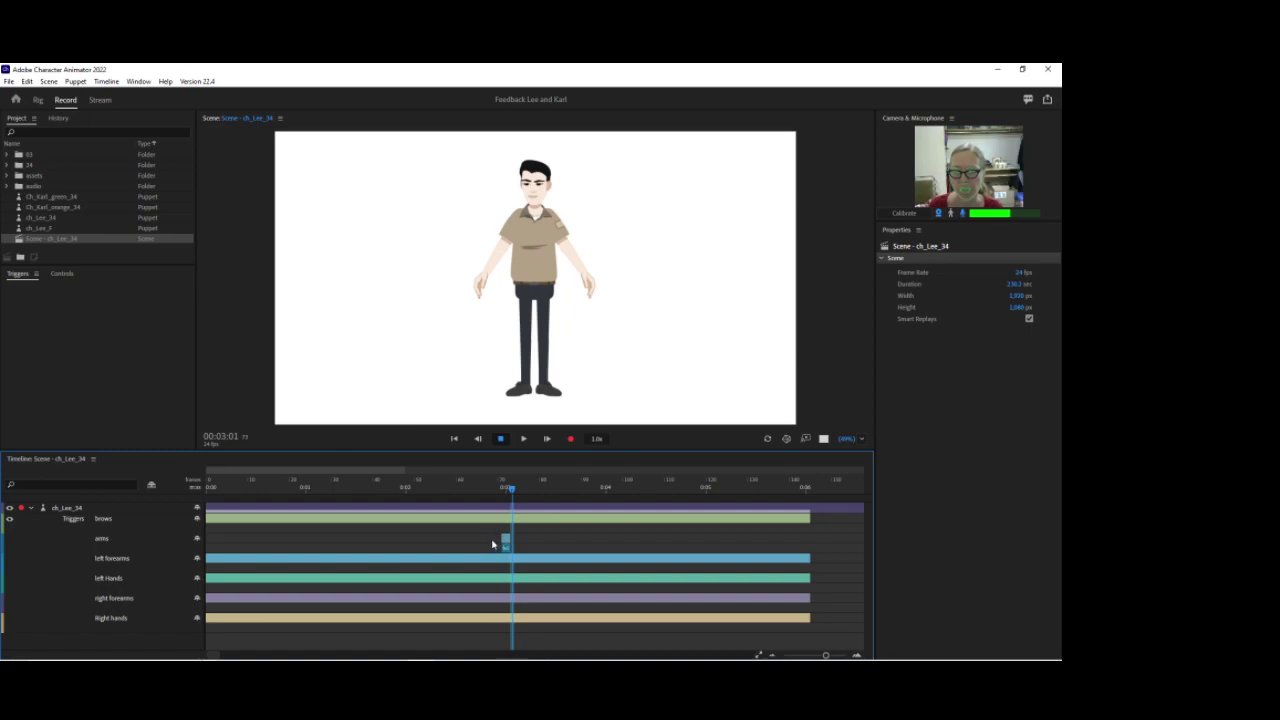
pyautogui.moveTo(505, 540); pyautogui.dragTo(206, 530)
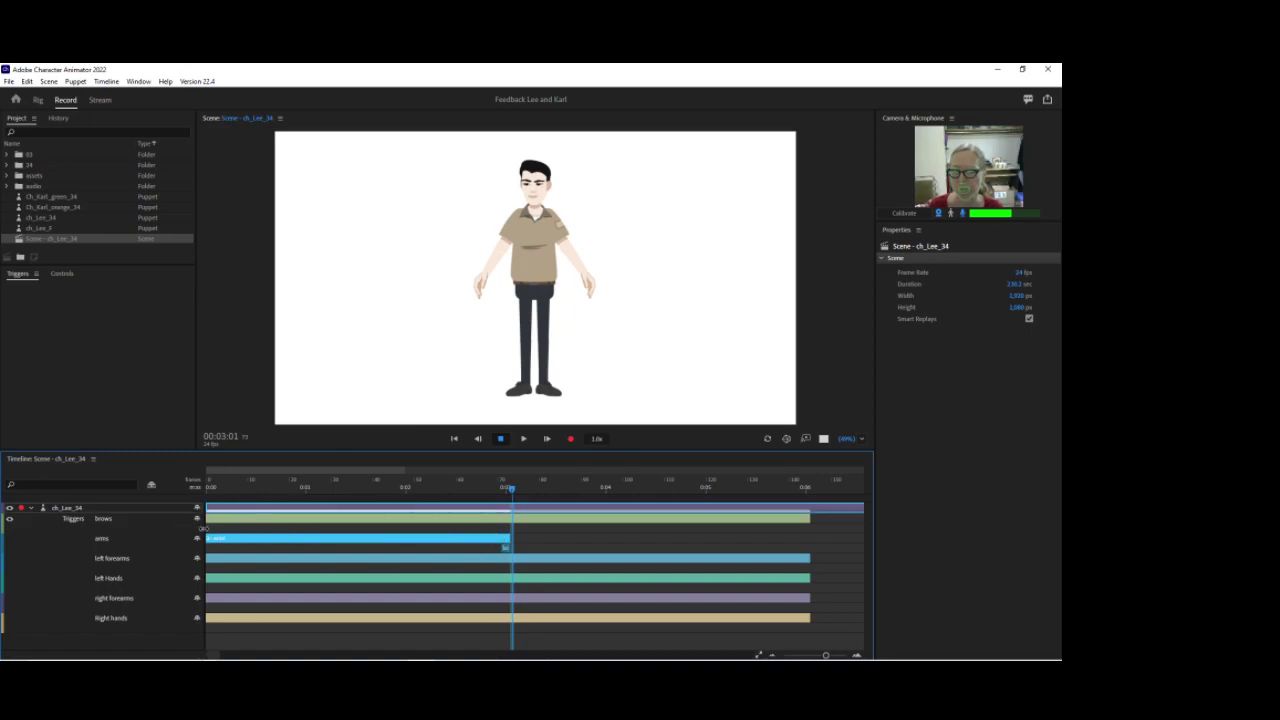
pyautogui.click(519, 546)
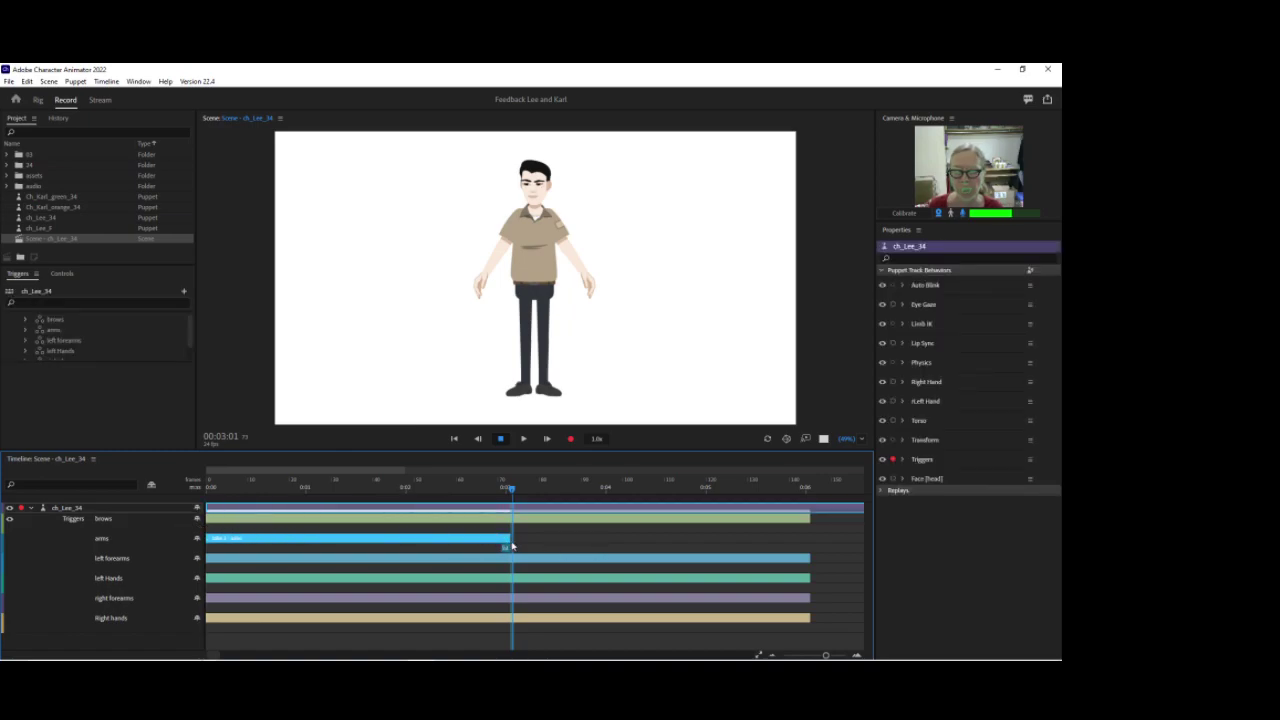
pyautogui.moveTo(507, 540); pyautogui.dragTo(810, 543)
# Delete the folded clip from the arms track, leaving the empty arms take in place.
pyautogui.rightClick(434, 551)
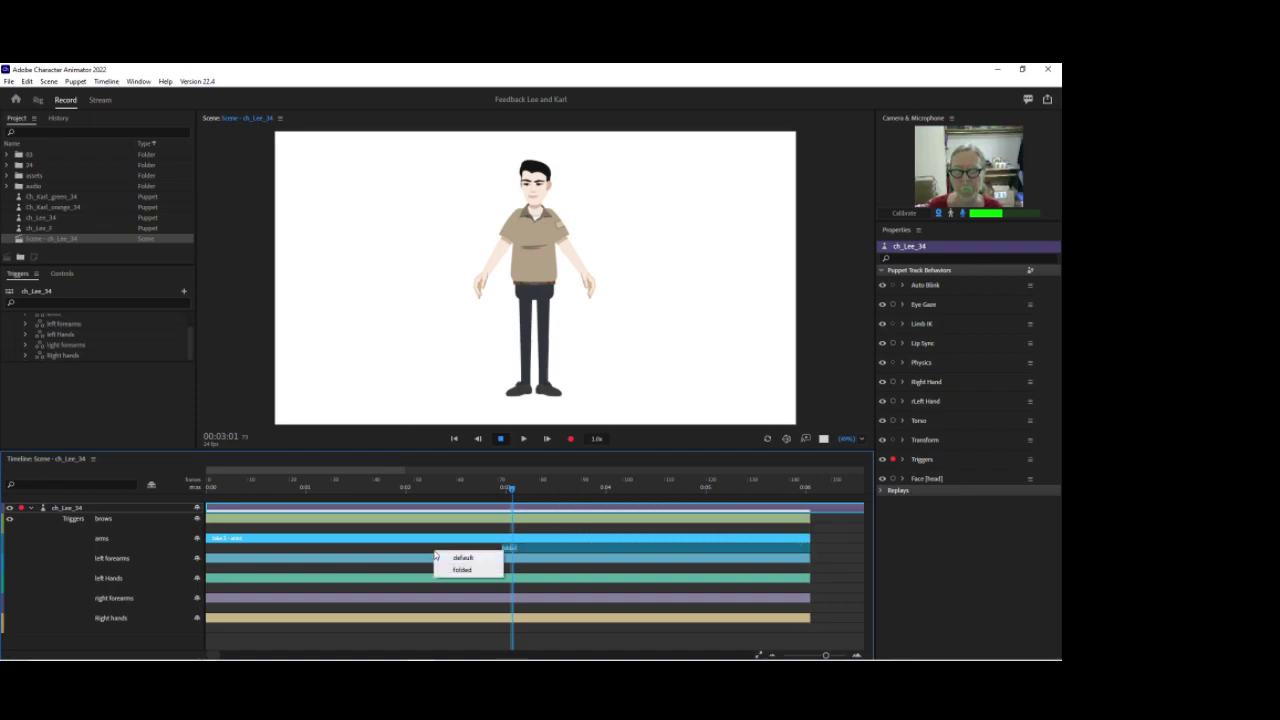
pyautogui.moveTo(367, 488); pyautogui.dragTo(496, 483)
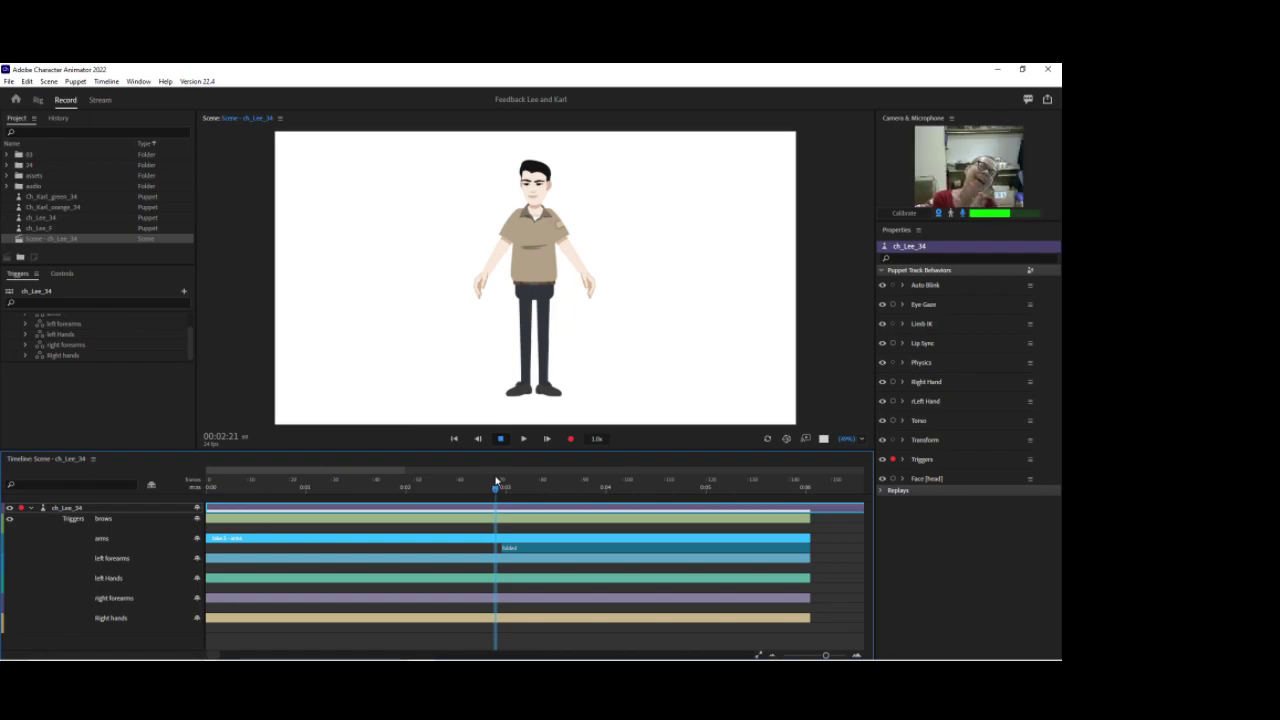
pyautogui.click(541, 547)
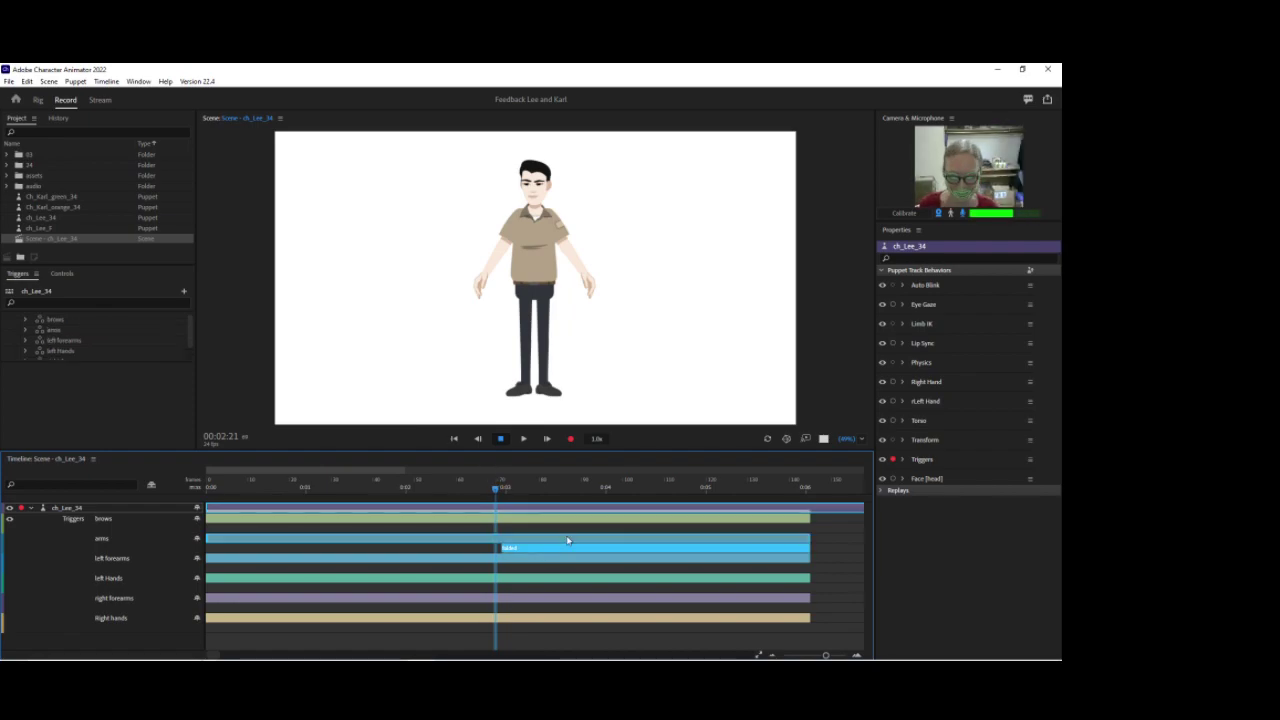
pyautogui.click(567, 539)
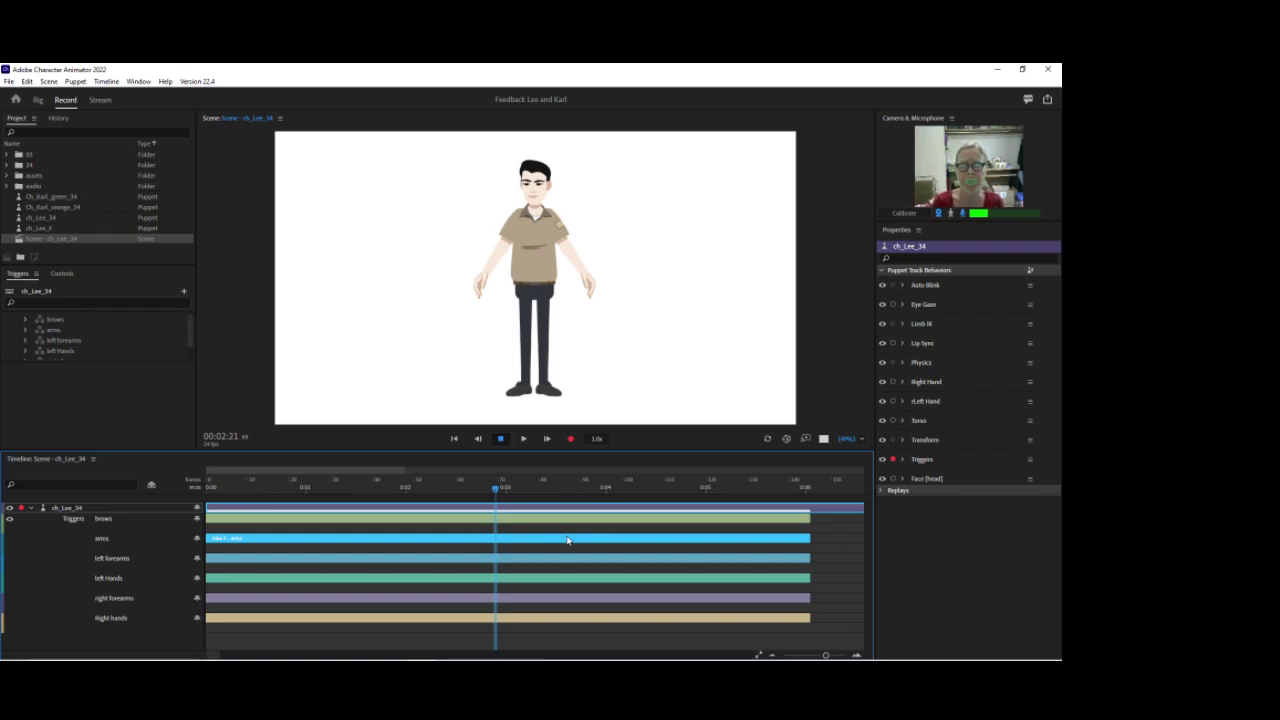
# Add a numbered trigger clip to the left forearms take at frame 17 and extend it to just over 2.5 seconds.
pyautogui.click(278, 571)
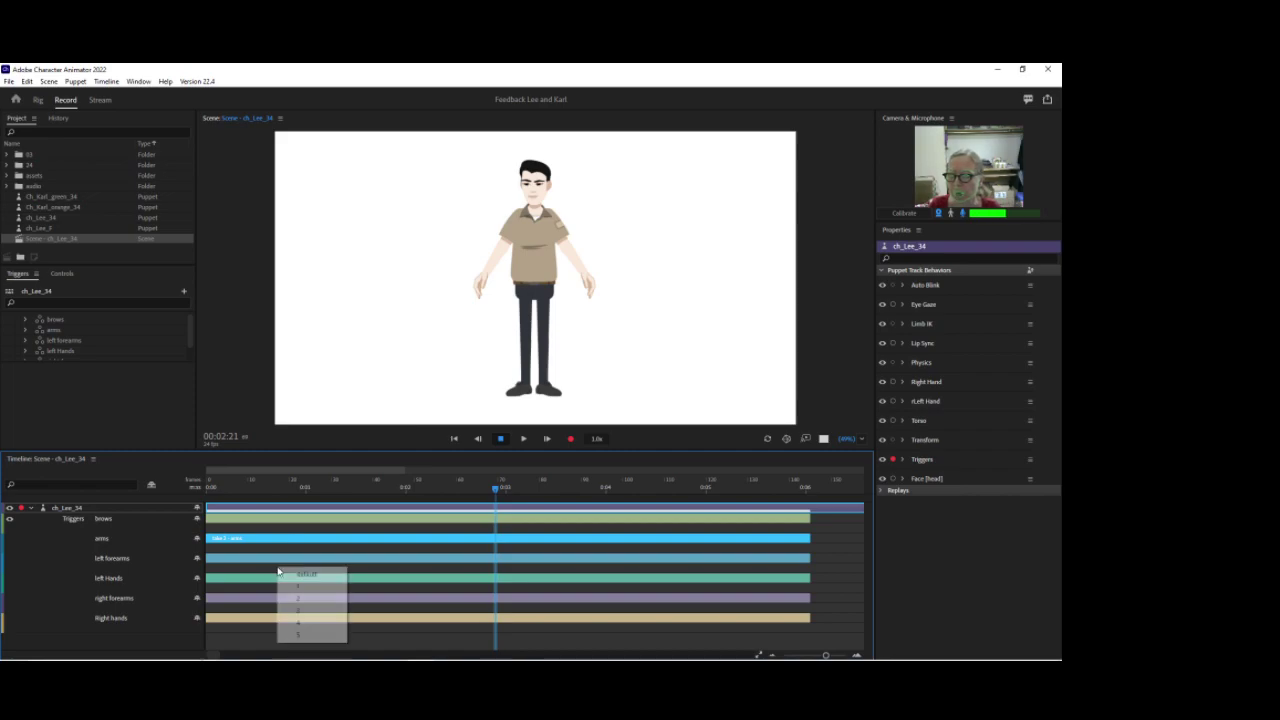
pyautogui.click(299, 626)
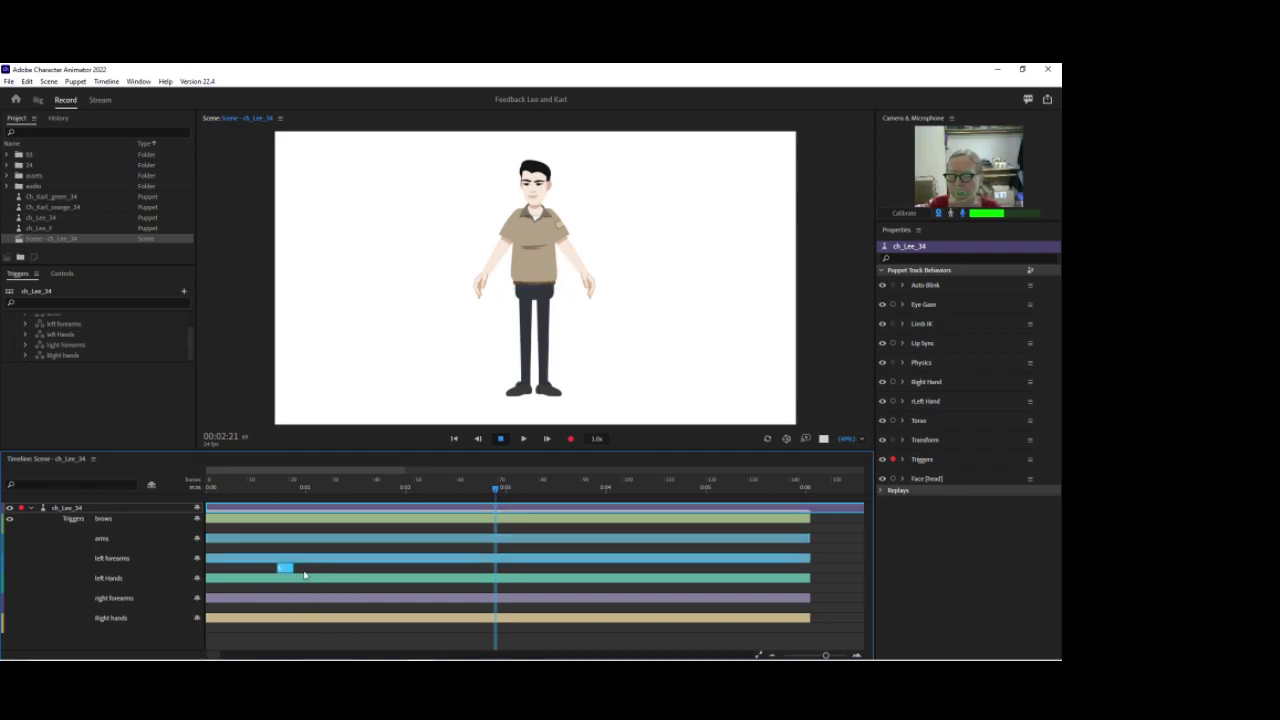
pyautogui.moveTo(293, 568); pyautogui.dragTo(472, 568)
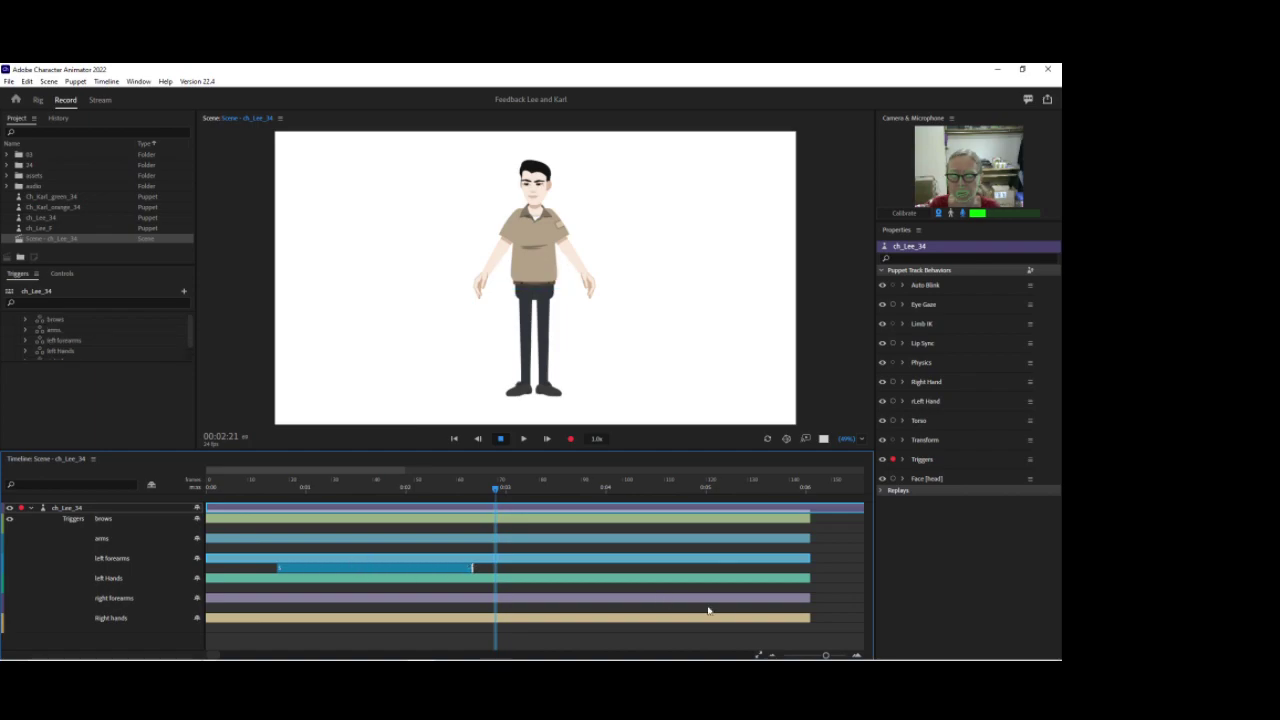
# Split the left forearms clip into single-frame segments at frames 18, 19, 20 and 21.
pyautogui.moveTo(828, 656); pyautogui.dragTo(840, 656)
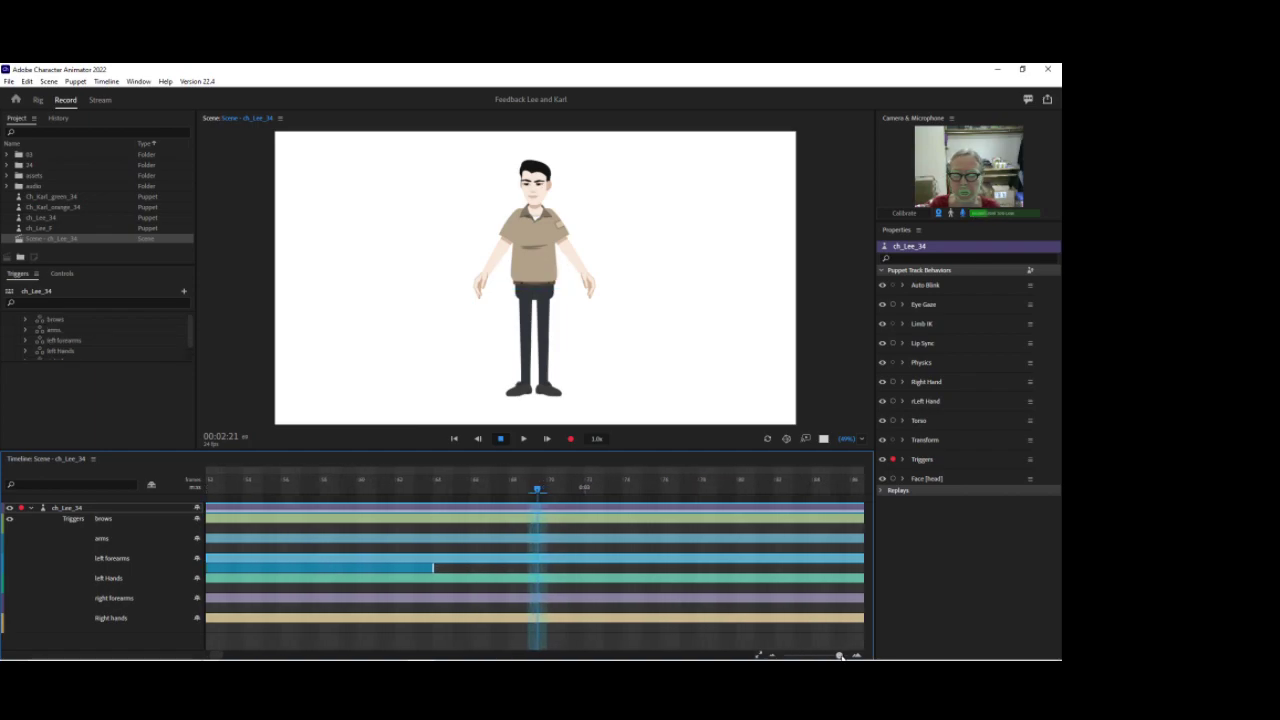
pyautogui.click(214, 657)
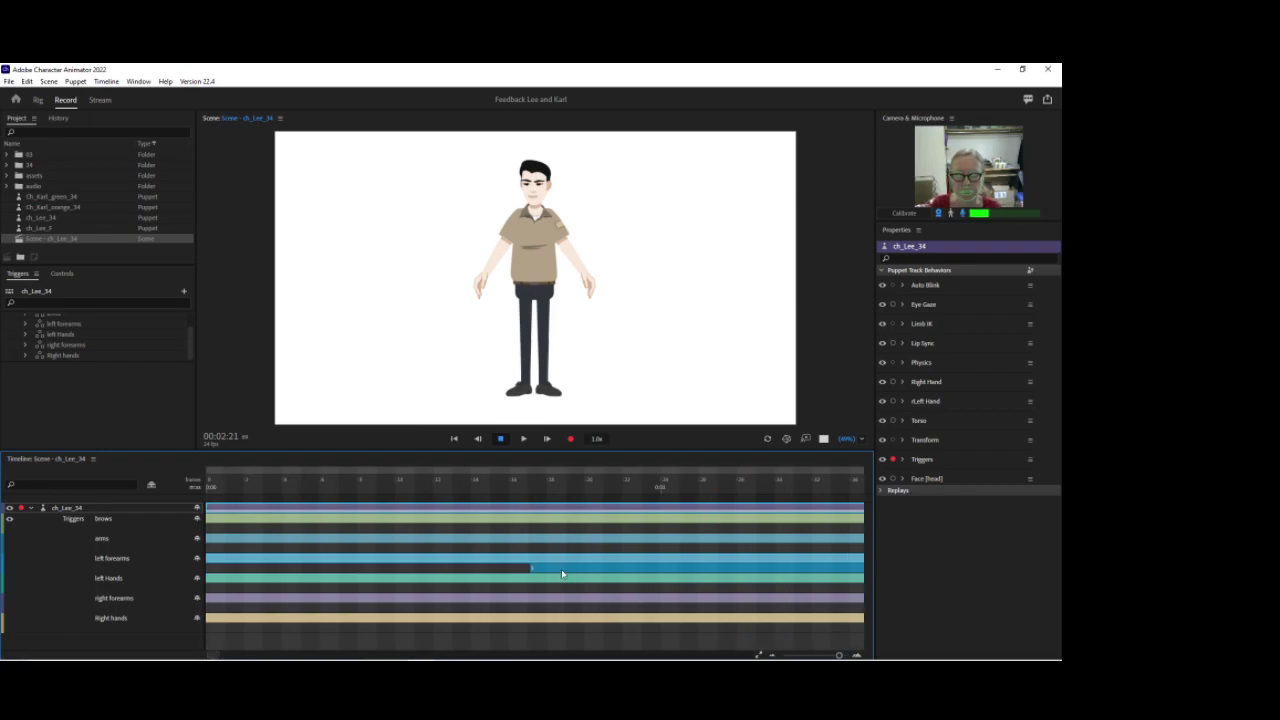
pyautogui.click(553, 488)
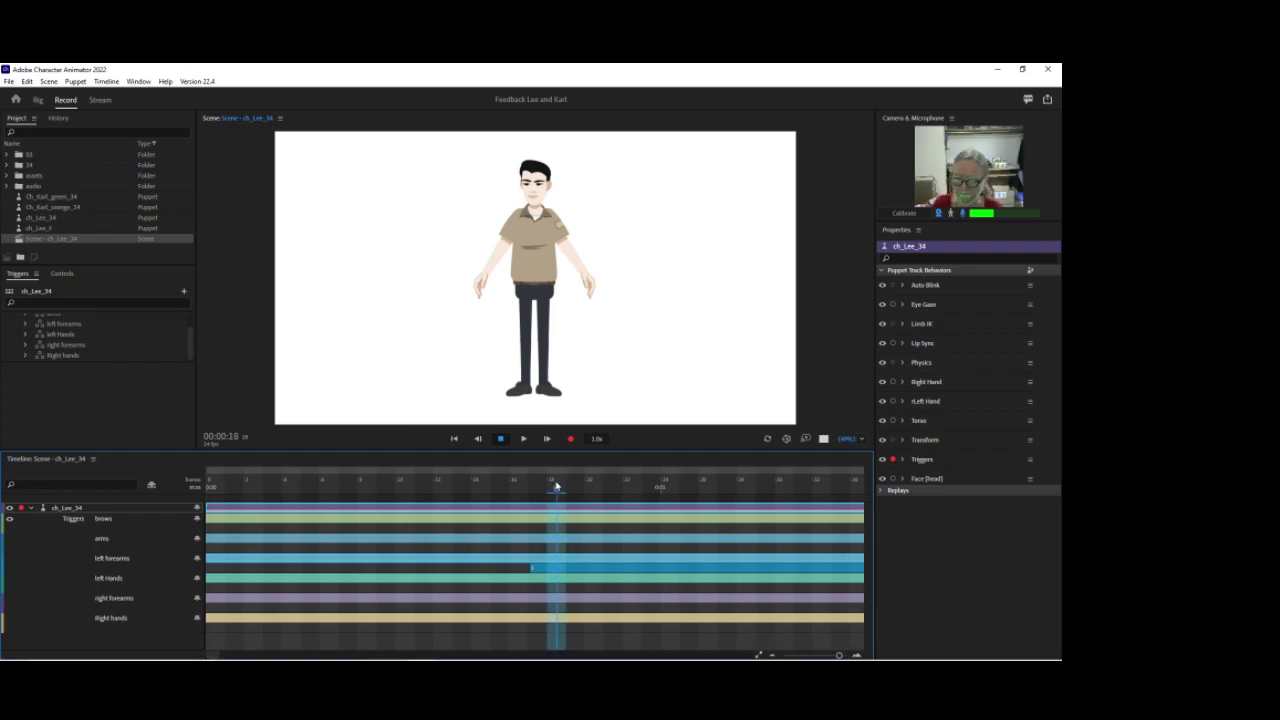
pyautogui.moveTo(573, 491); pyautogui.dragTo(614, 491)
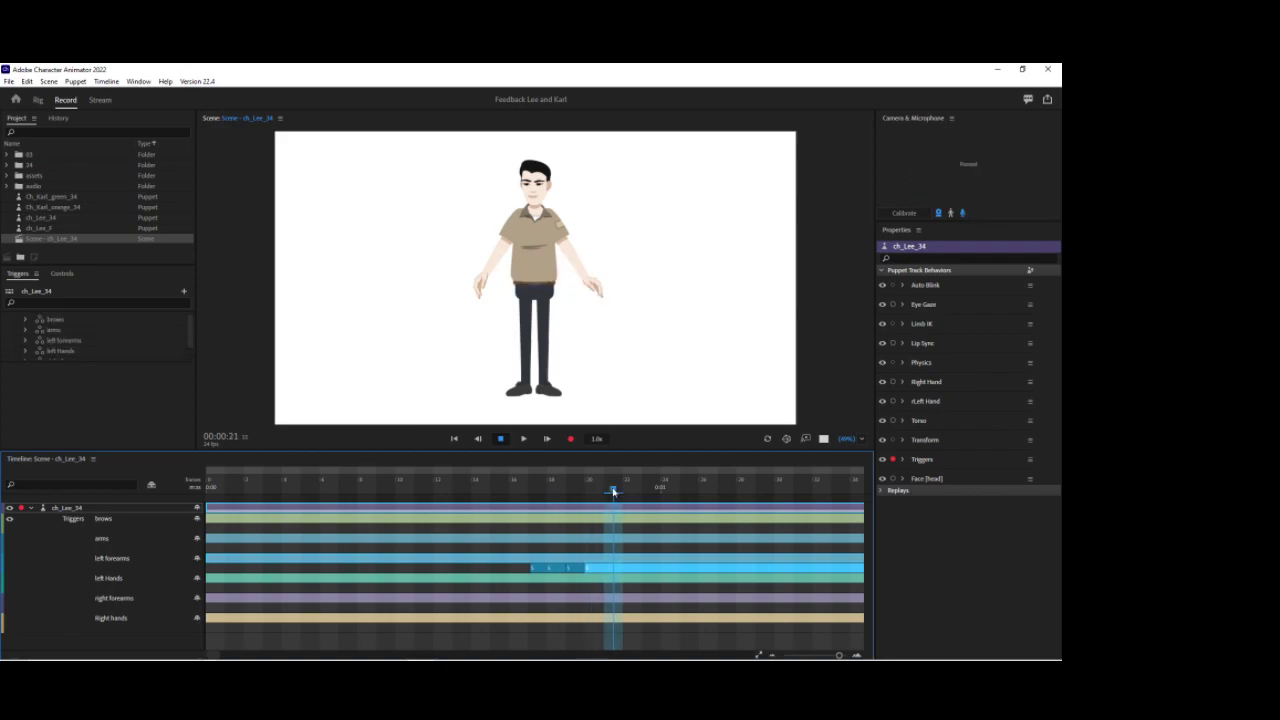
# Set the left forearms segments starting at frames 18, 19, 20 and 21 to triggers 4, 3, 2 and 1.
pyautogui.click(557, 569)
pyautogui.click(574, 623)
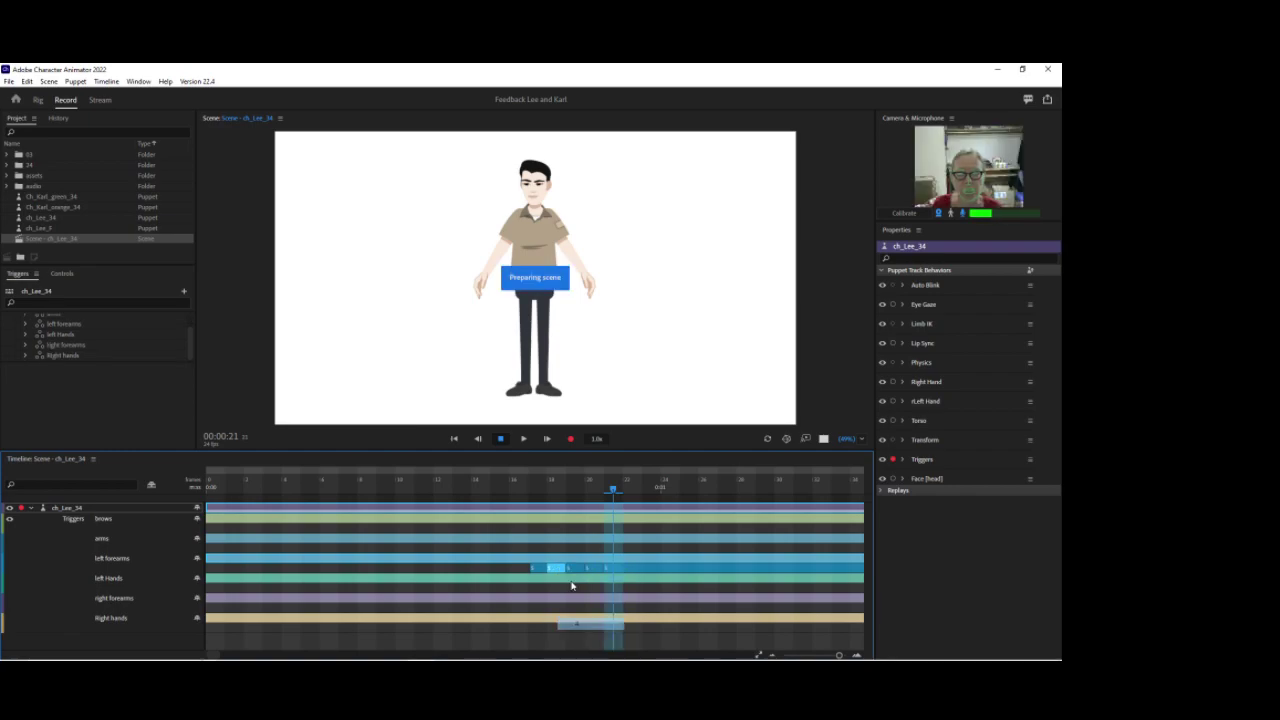
pyautogui.click(576, 570)
pyautogui.click(602, 524)
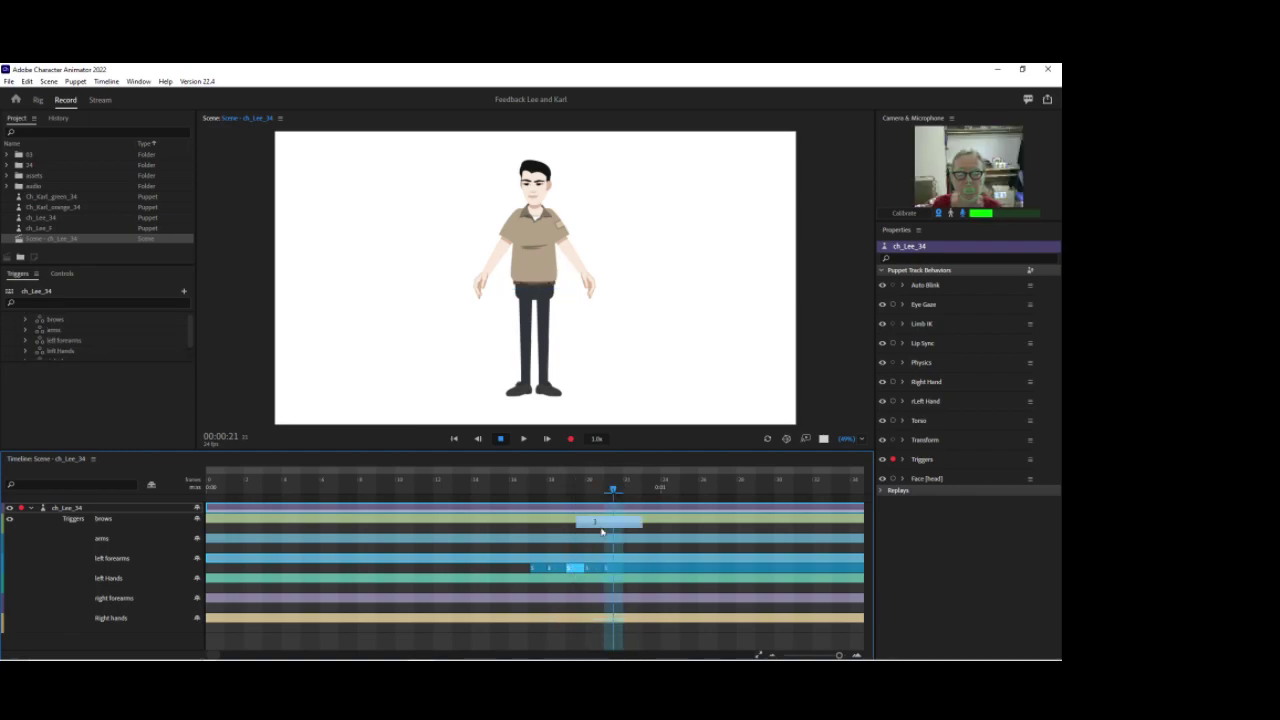
pyautogui.click(592, 570)
pyautogui.click(613, 512)
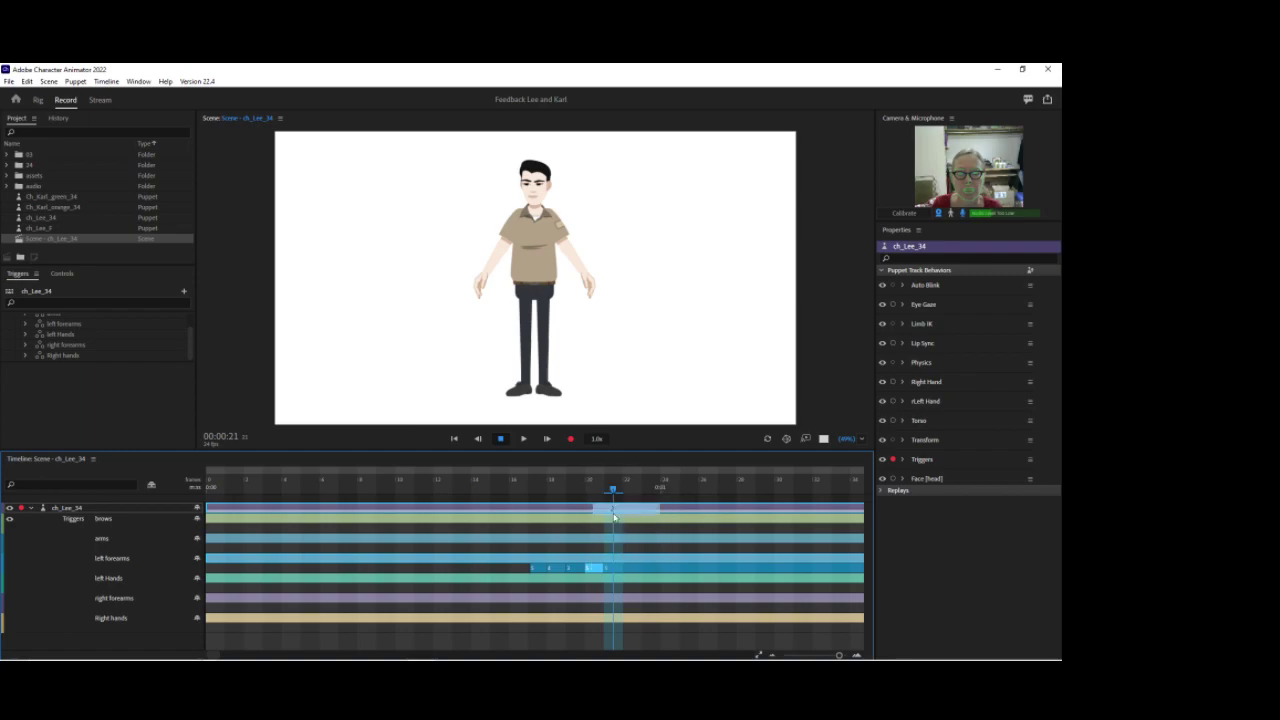
pyautogui.click(613, 566)
pyautogui.click(630, 626)
# Split the last left forearms segment at every frame from 1:00 to 1:04.
pyautogui.moveTo(504, 490); pyautogui.dragTo(670, 486)
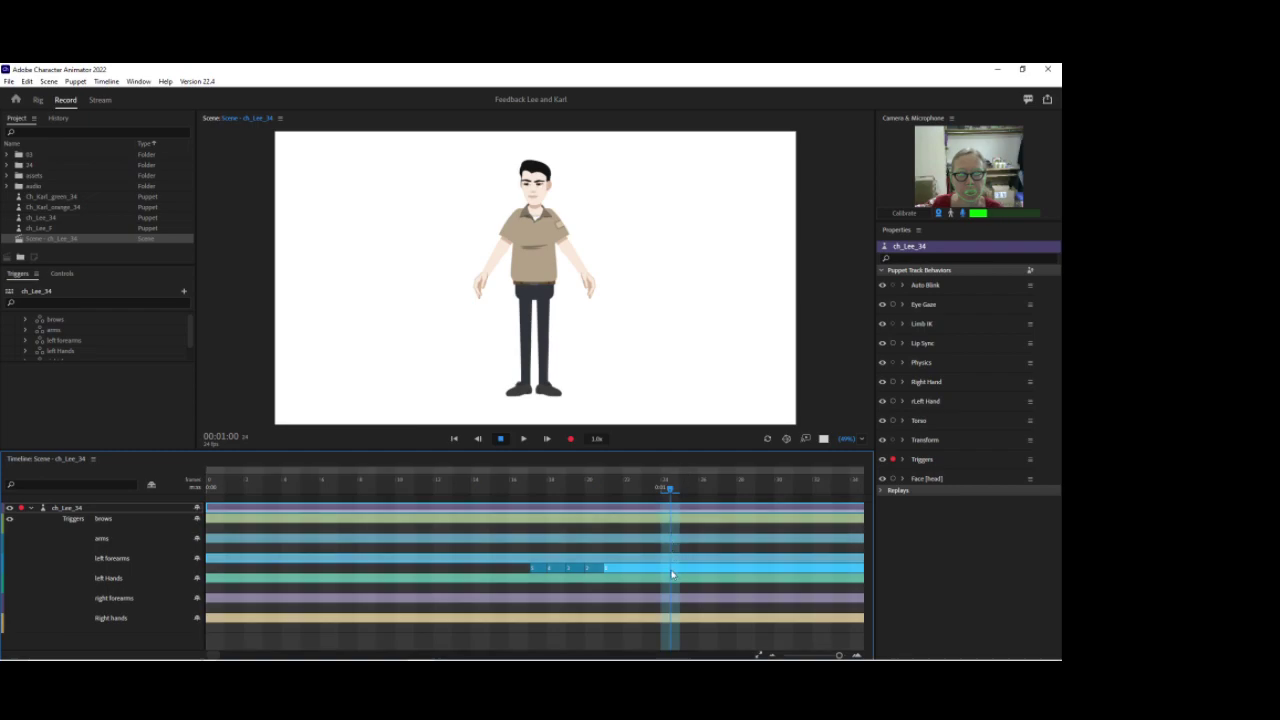
pyautogui.hotkey('ctrl', 'shift', 'd')
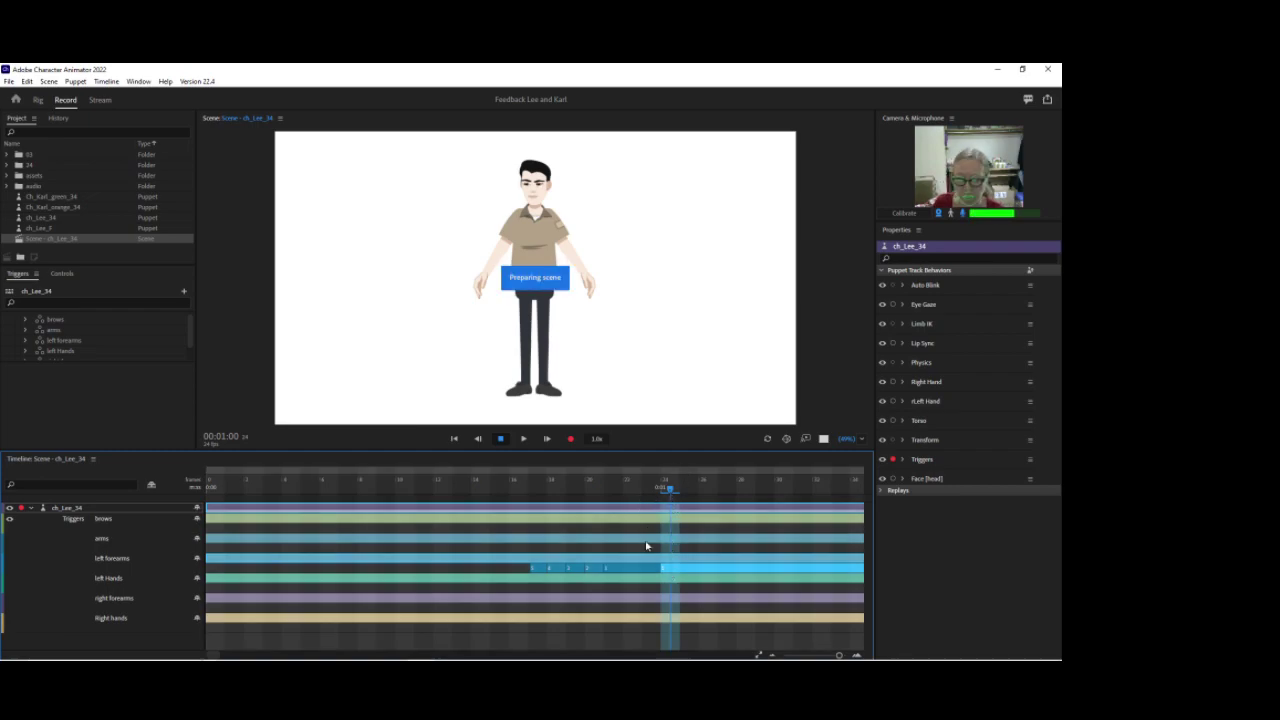
pyautogui.moveTo(670, 490); pyautogui.dragTo(744, 491)
# Delete the left forearms segment after 1:04 and set the four single-frame segments from 1:00 to triggers 2, 3, 4 and 5.
pyautogui.rightClick(764, 575)
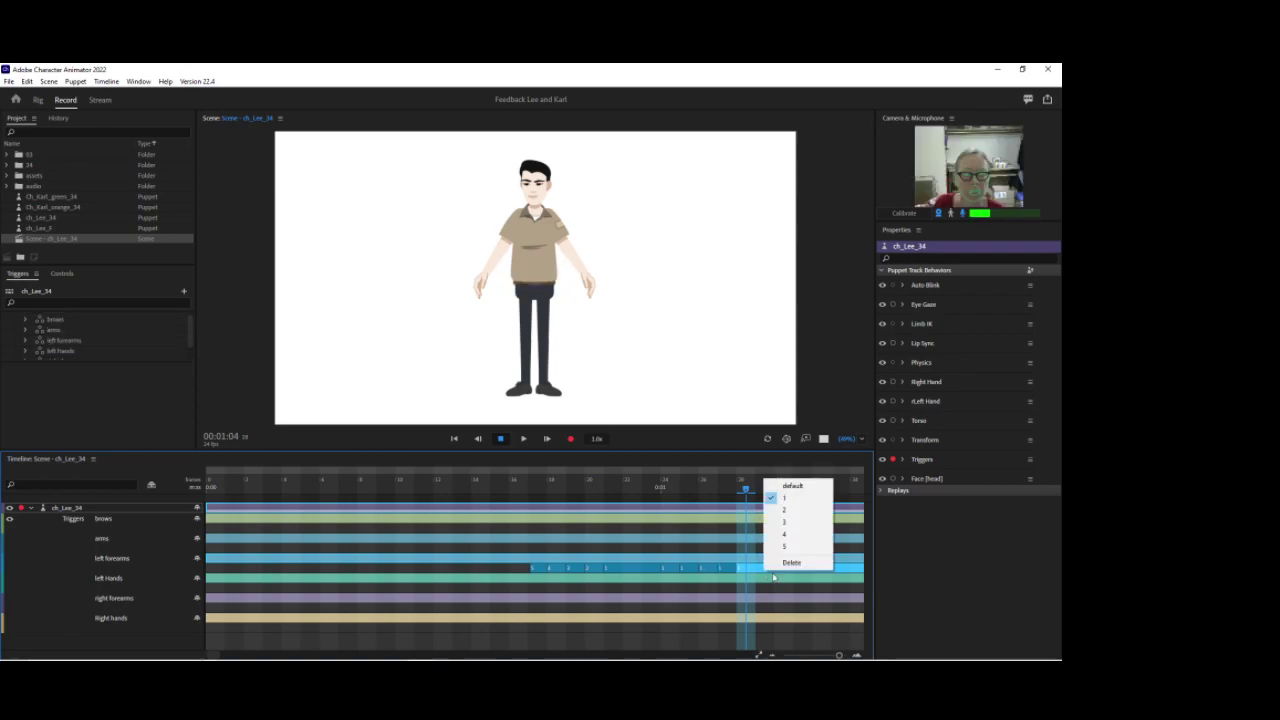
pyautogui.click(790, 567)
pyautogui.rightClick(670, 574)
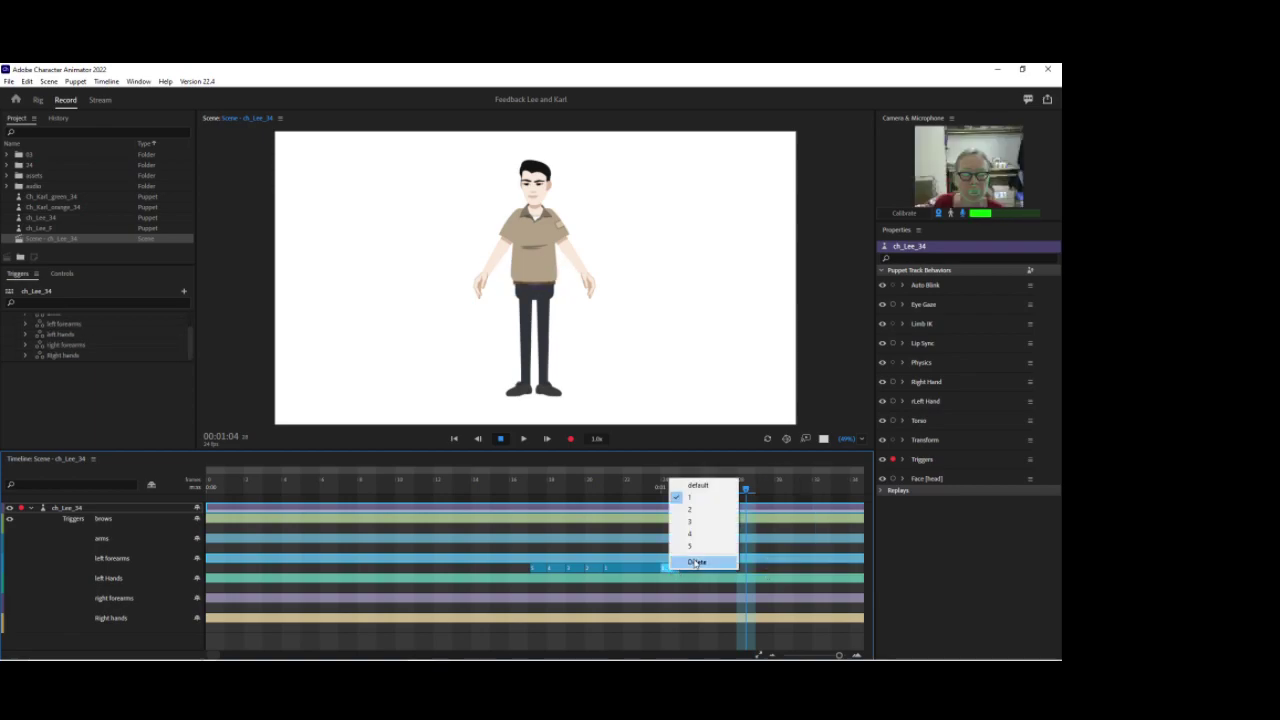
pyautogui.click(690, 510)
pyautogui.rightClick(684, 568)
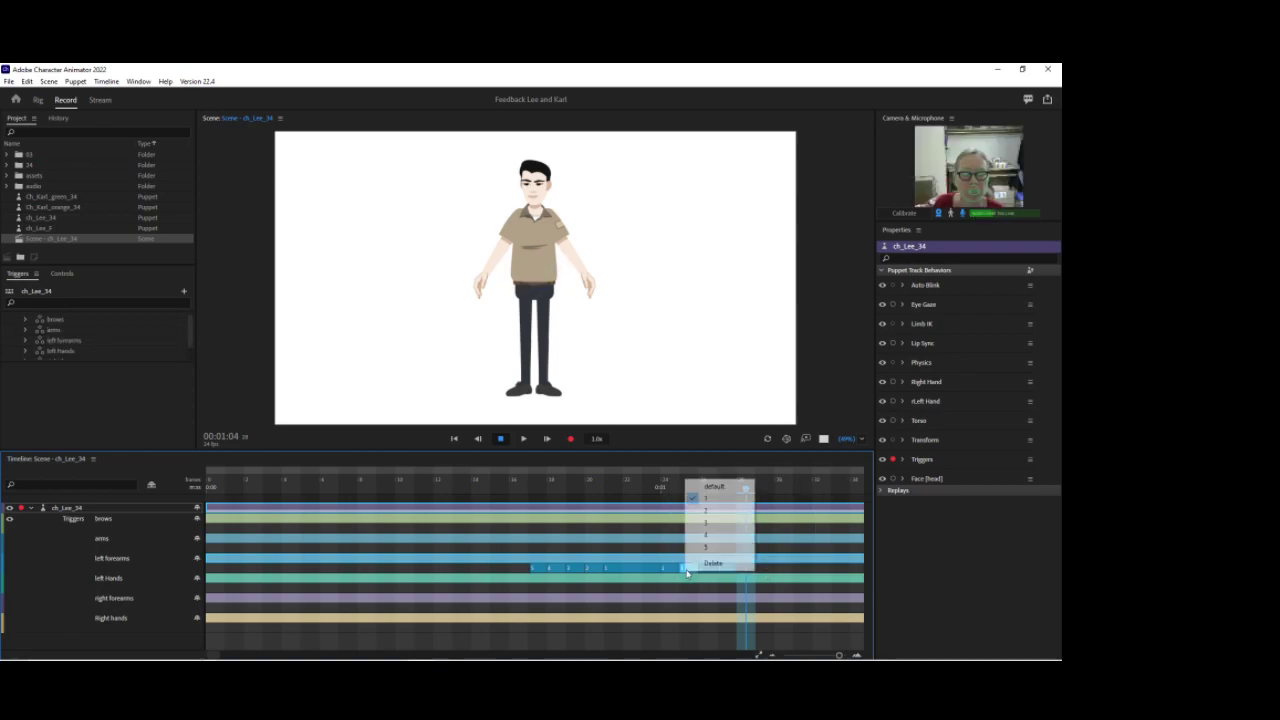
pyautogui.click(700, 566)
pyautogui.rightClick(700, 569)
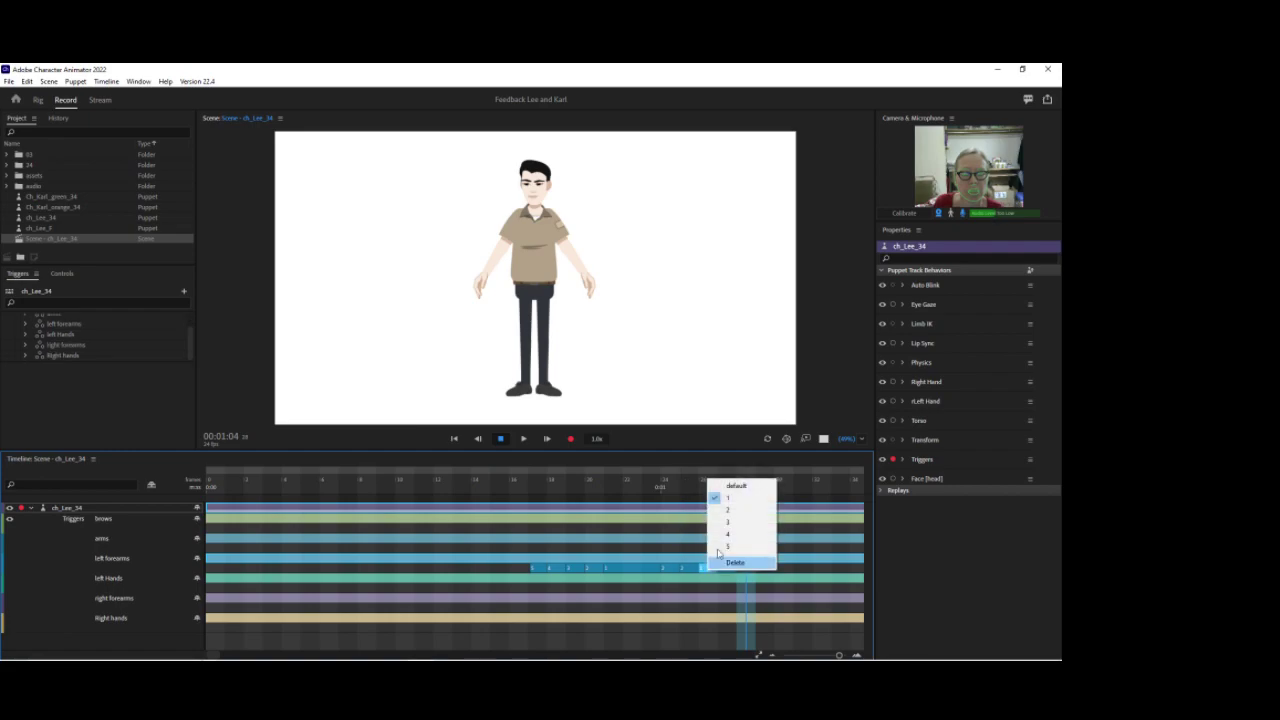
pyautogui.click(727, 538)
pyautogui.rightClick(739, 563)
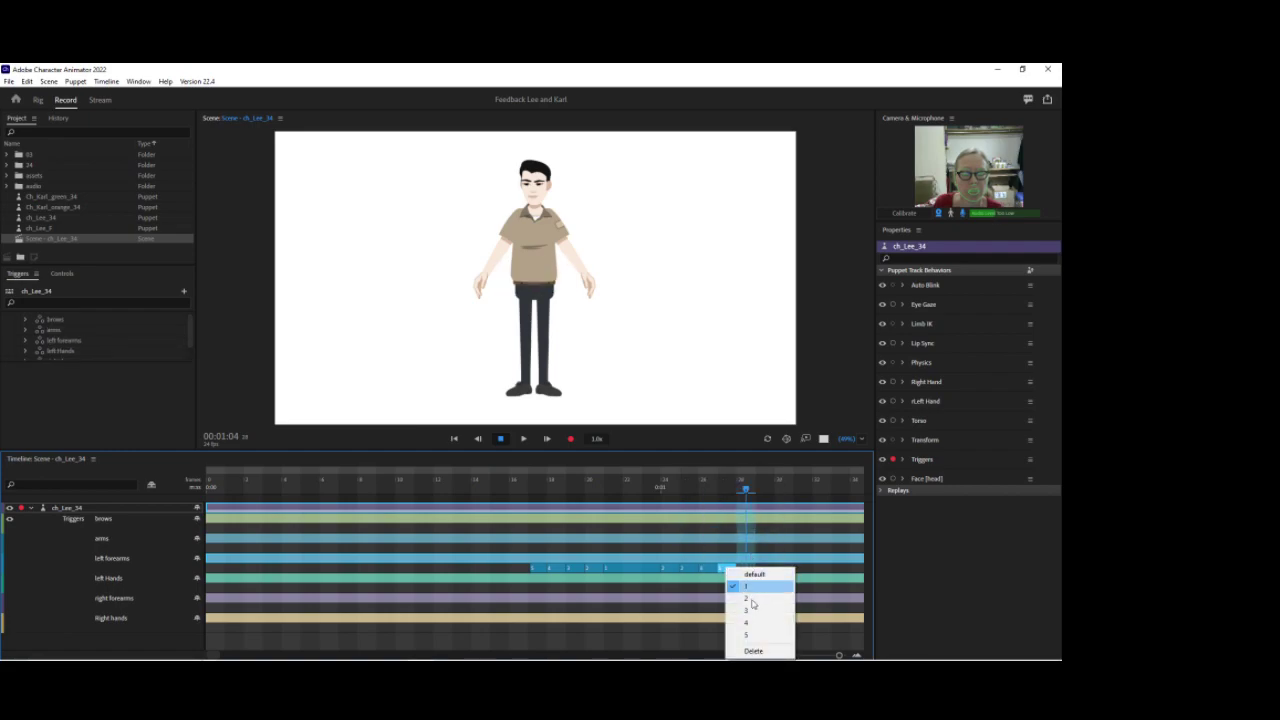
pyautogui.click(748, 636)
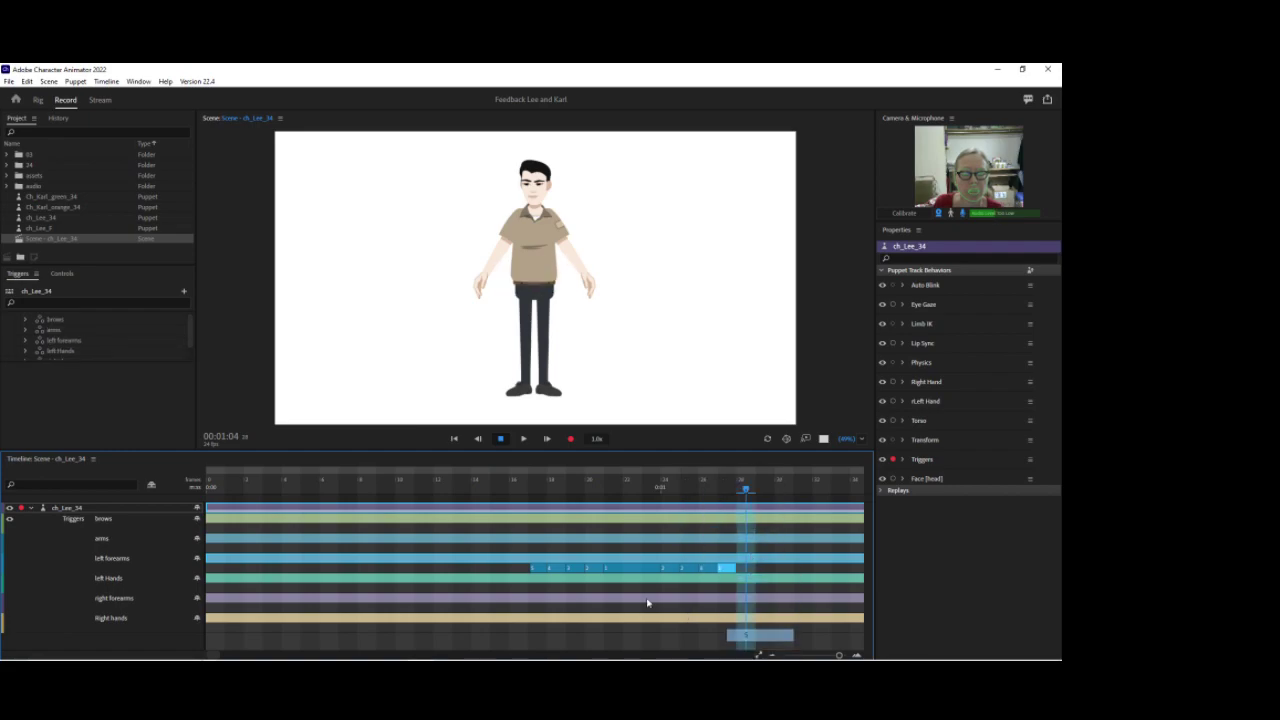
# Add an open gesture trigger clip to the left hands take and extend it to about frame 27.
pyautogui.rightClick(550, 592)
pyautogui.click(595, 557)
pyautogui.moveTo(624, 592); pyautogui.dragTo(717, 587)
# Trim one frame off both ends of the left forearms sequence and shorten the open gesture clip to frames 19 through 26.
pyautogui.moveTo(538, 490)
pyautogui.mouseDown()
pyautogui.moveTo(502, 490)
pyautogui.moveTo(612, 491)
pyautogui.moveTo(540, 490)
pyautogui.moveTo(612, 490)
pyautogui.moveTo(533, 488)
pyautogui.moveTo(609, 486)
pyautogui.moveTo(527, 476)
pyautogui.mouseUp()
pyautogui.moveTo(532, 572); pyautogui.dragTo(550, 573)
pyautogui.moveTo(737, 568); pyautogui.dragTo(716, 568)
pyautogui.moveTo(550, 588); pyautogui.dragTo(566, 588)
pyautogui.moveTo(717, 589); pyautogui.dragTo(698, 589)
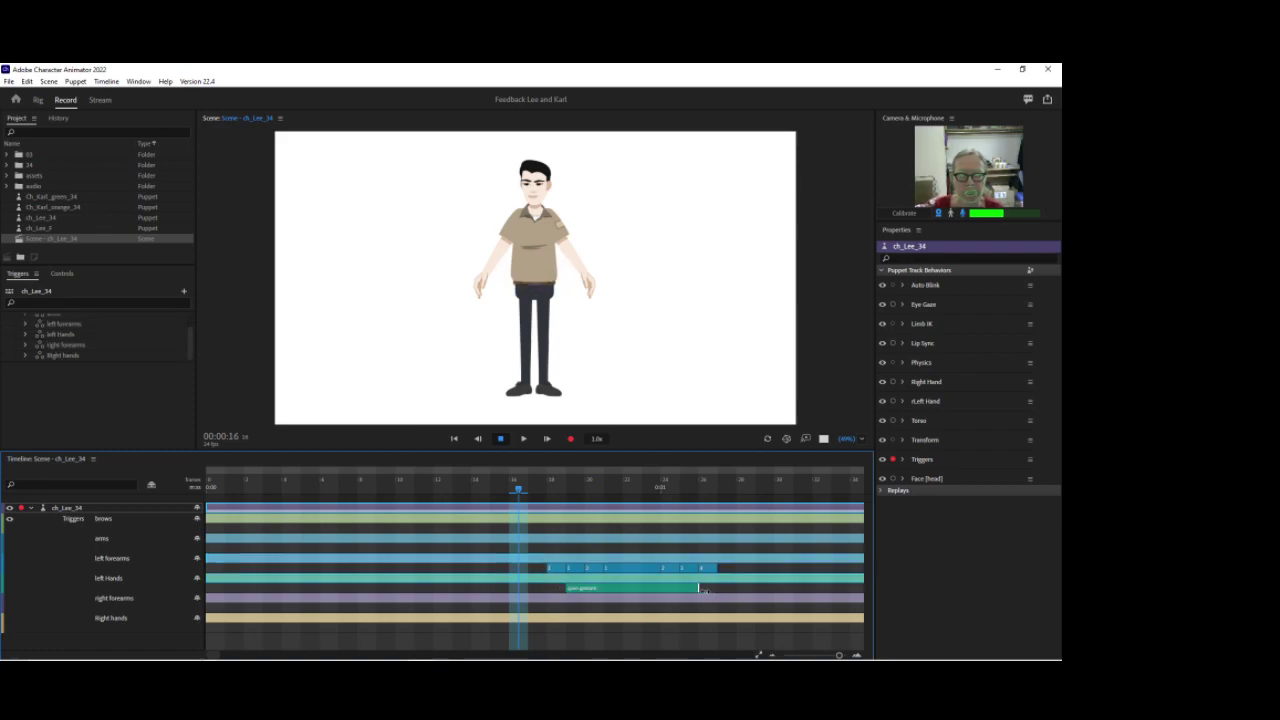
# Delete the first left forearms segment at frame 18 and trim the last one off at frame 26.
pyautogui.moveTo(522, 487); pyautogui.dragTo(553, 520)
pyautogui.click(559, 570)
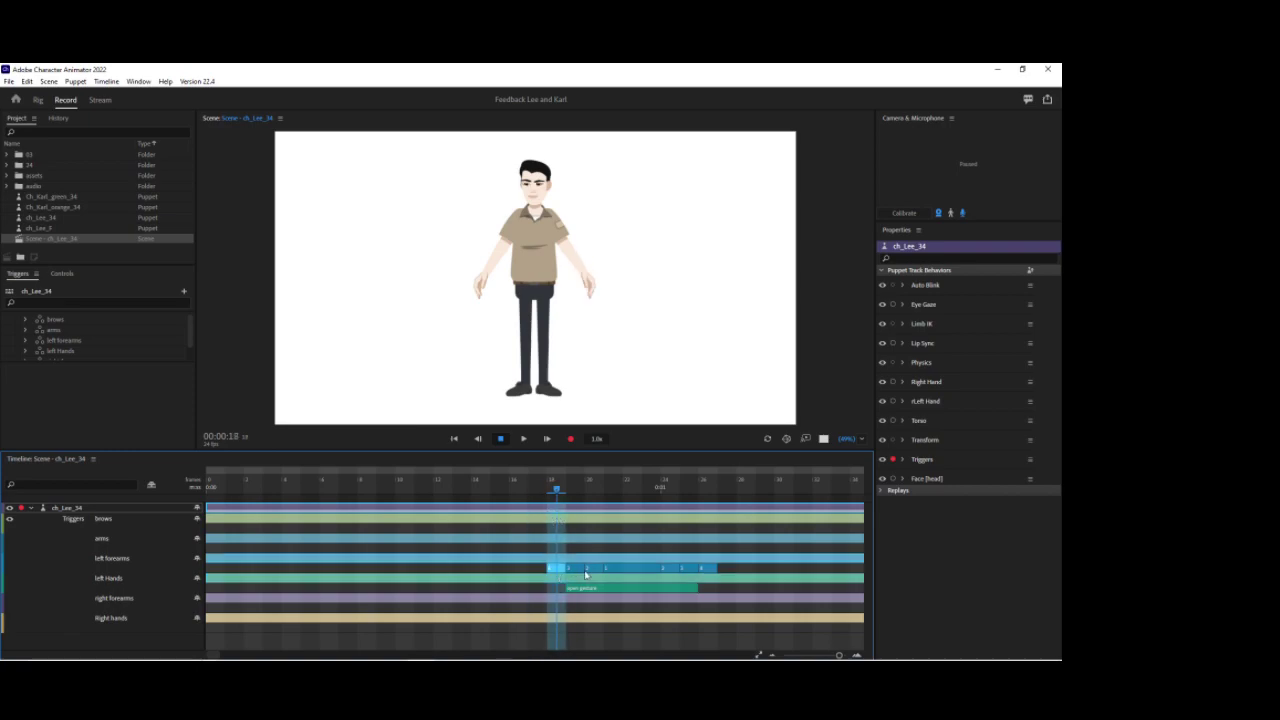
pyautogui.press('Delete')
pyautogui.moveTo(720, 567); pyautogui.dragTo(698, 568)
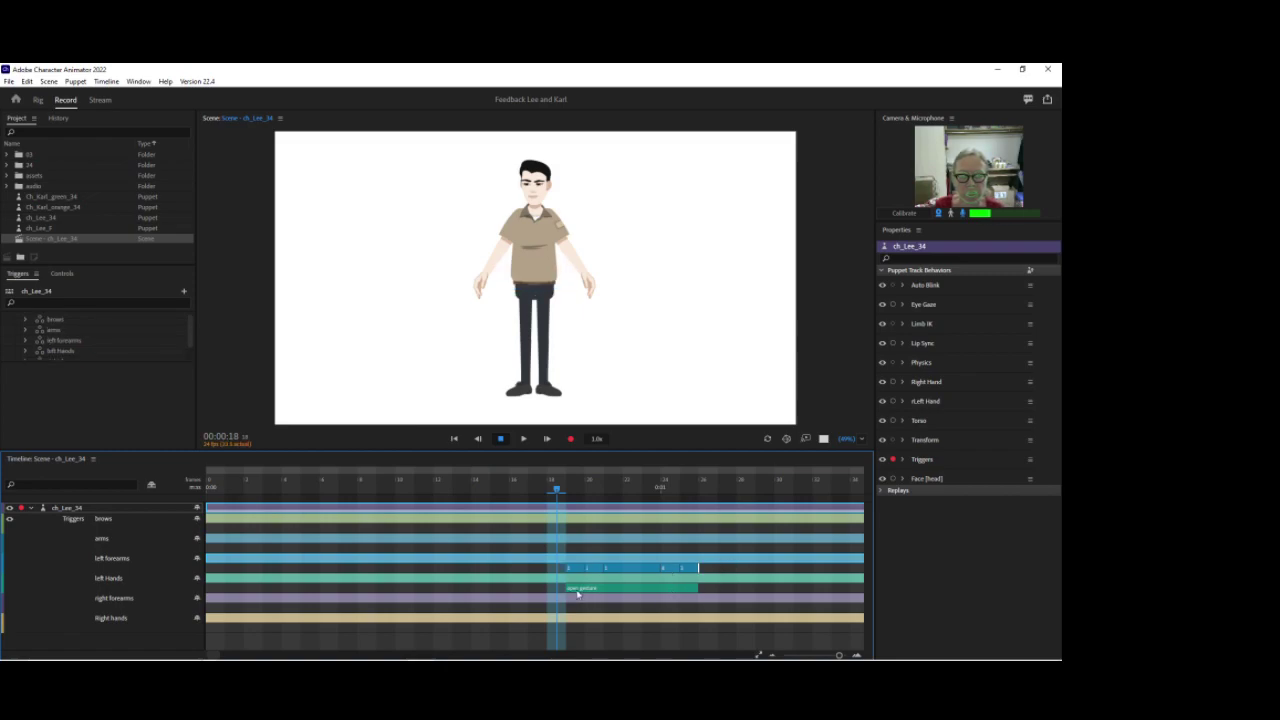
# Re-add single-frame left forearms segments at frame 18 and frame 26, using trigger 4 for the one at frame 26.
pyautogui.moveTo(555, 496)
pyautogui.mouseDown()
pyautogui.moveTo(593, 494)
pyautogui.moveTo(566, 494)
pyautogui.mouseUp()
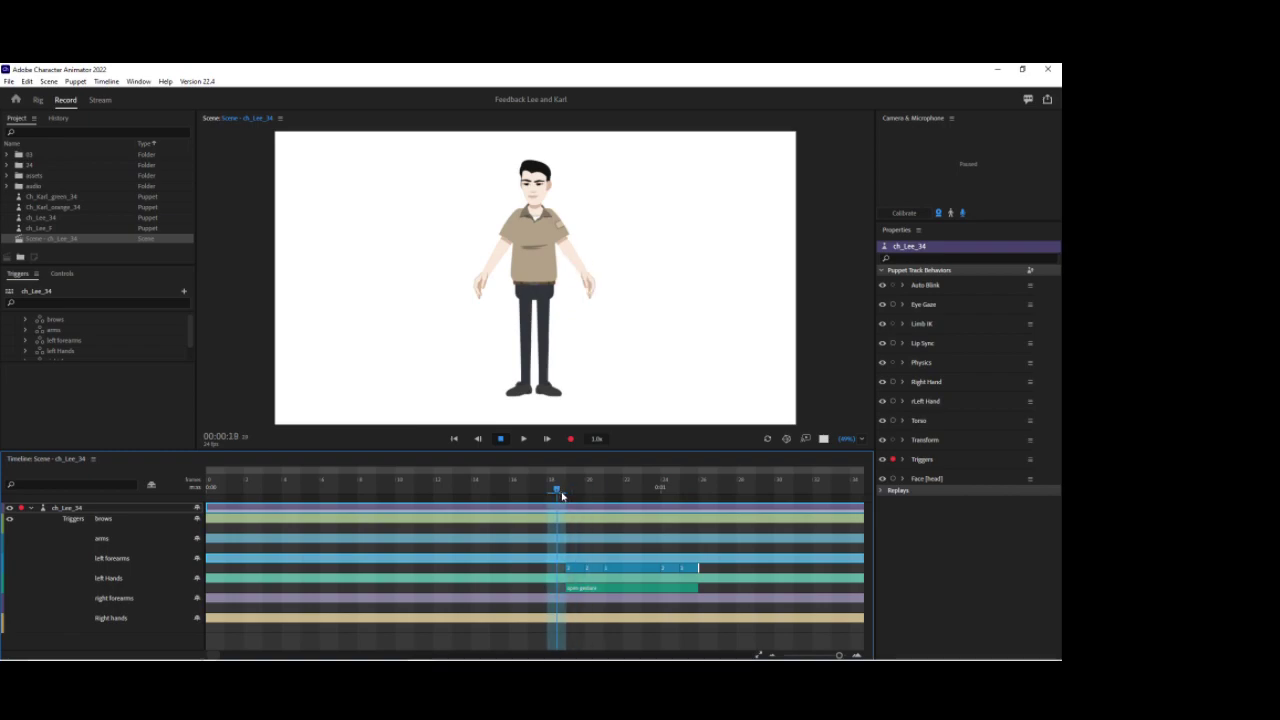
pyautogui.click(556, 574)
pyautogui.click(579, 607)
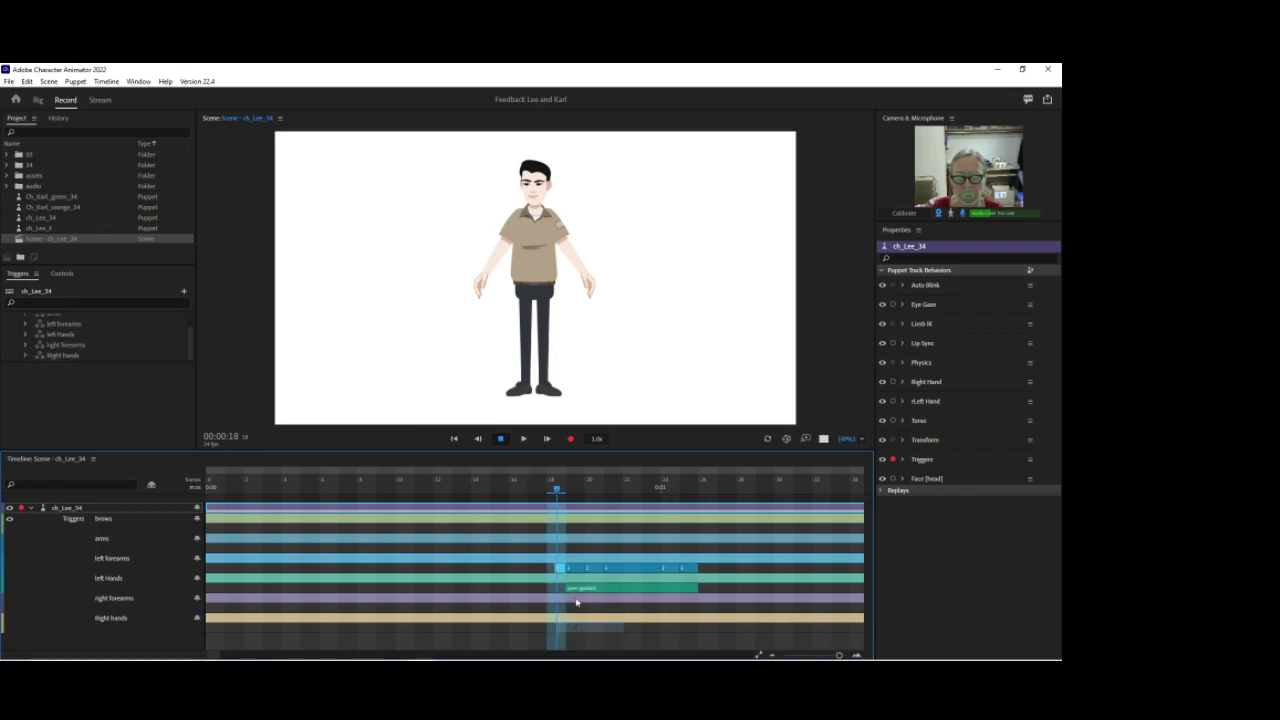
pyautogui.click(706, 574)
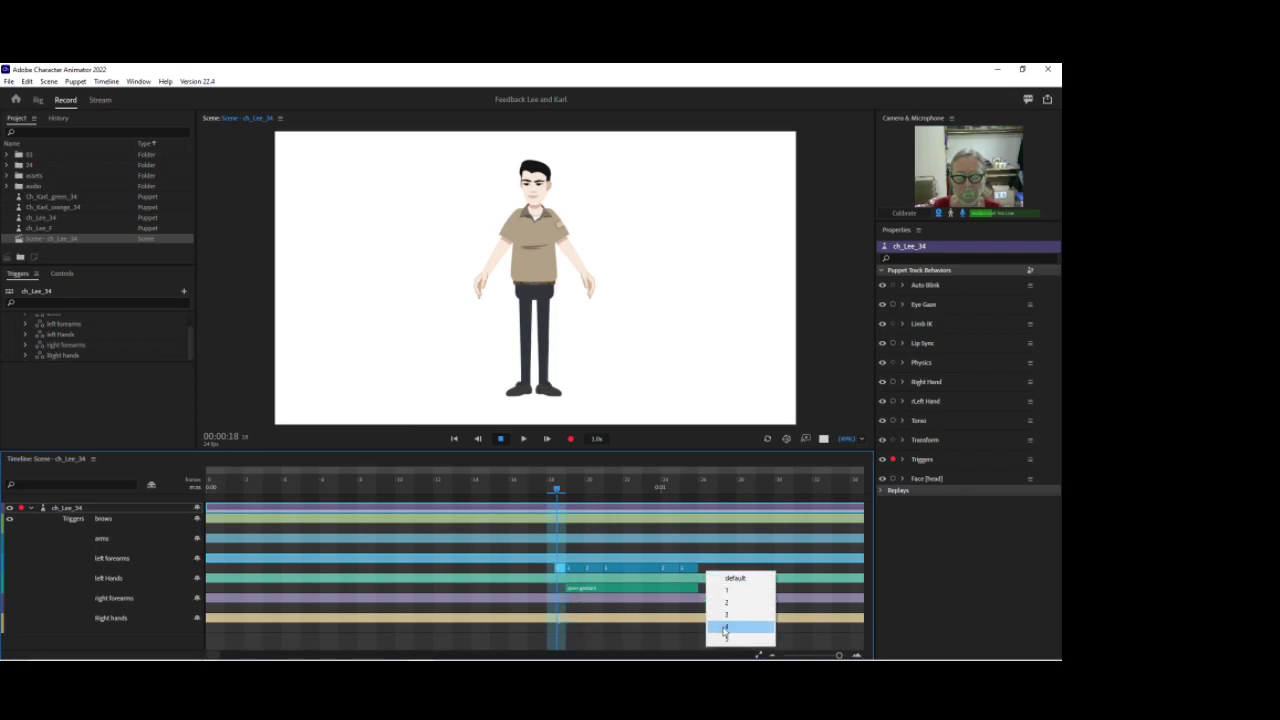
pyautogui.click(732, 628)
pyautogui.moveTo(716, 573)
pyautogui.mouseDown()
pyautogui.moveTo(757, 568)
pyautogui.moveTo(717, 568)
pyautogui.mouseUp()
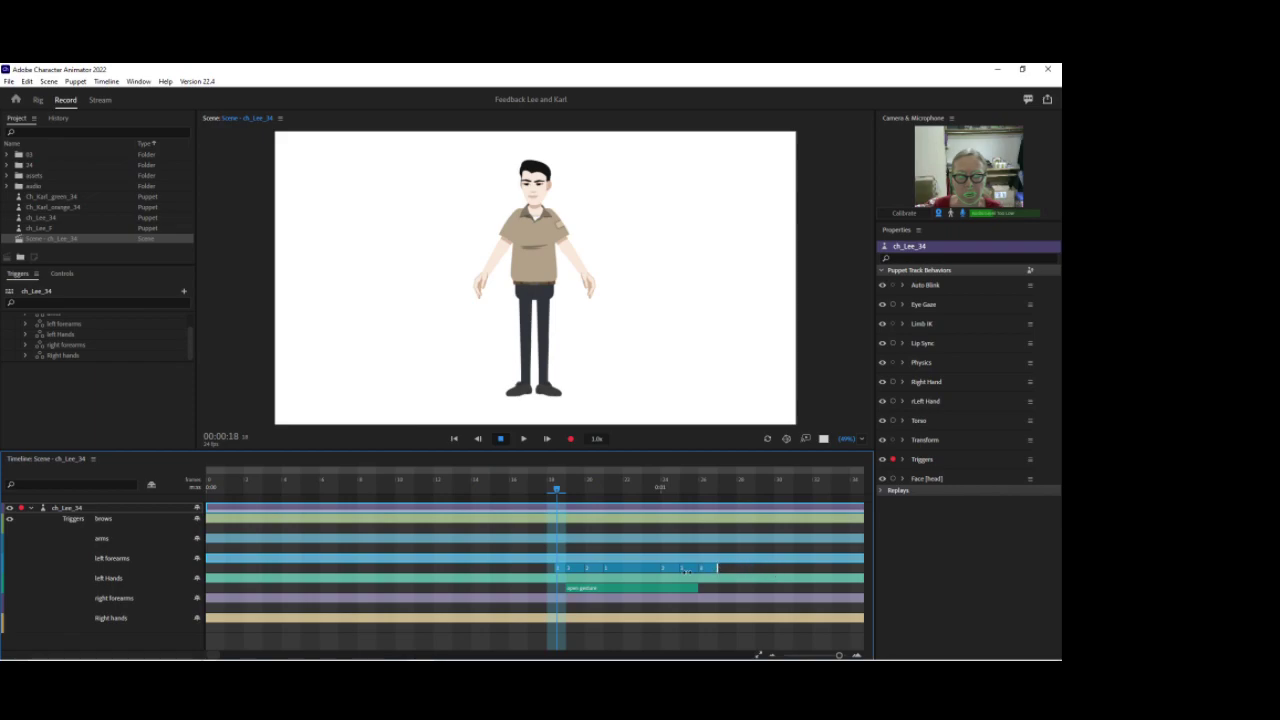
pyautogui.click(557, 568)
pyautogui.moveTo(539, 490)
pyautogui.mouseDown()
pyautogui.moveTo(629, 486)
pyautogui.moveTo(498, 485)
pyautogui.moveTo(632, 483)
pyautogui.moveTo(556, 483)
pyautogui.mouseUp()
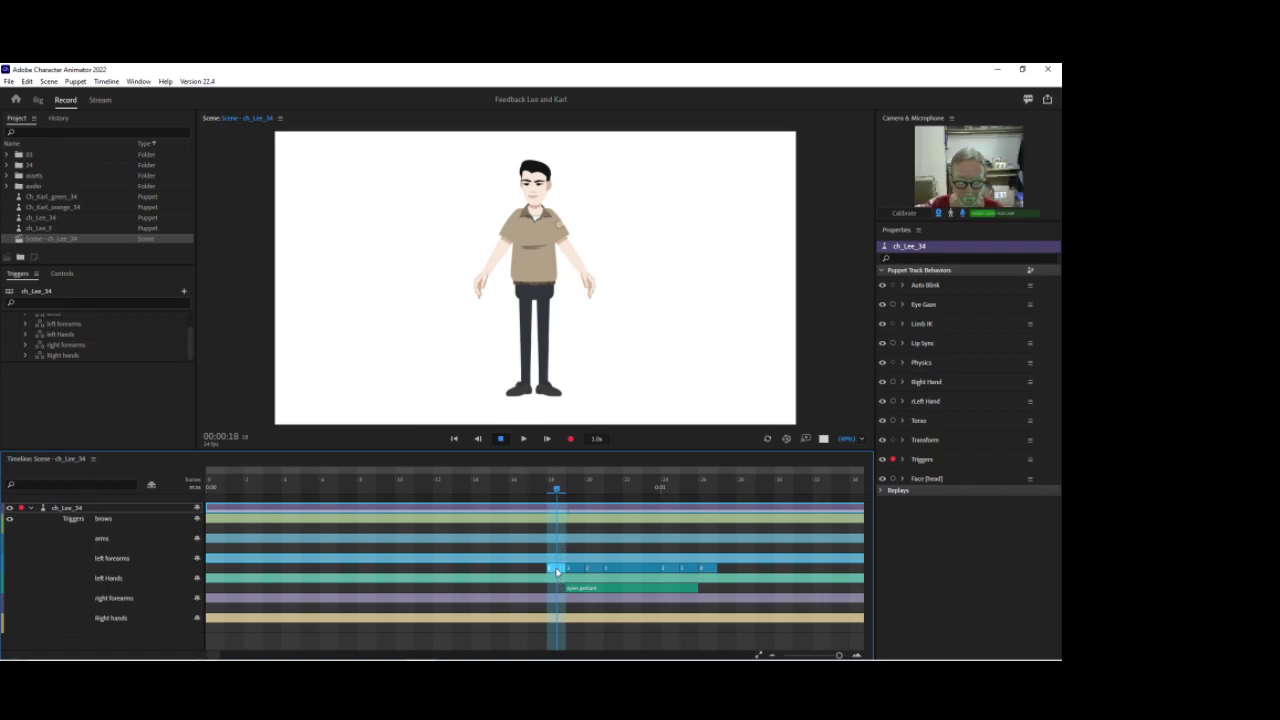
# Delete the single-frame left forearms segments at frames 18 and 26.
pyautogui.press('Delete')
pyautogui.click(713, 571)
pyautogui.press('Delete')
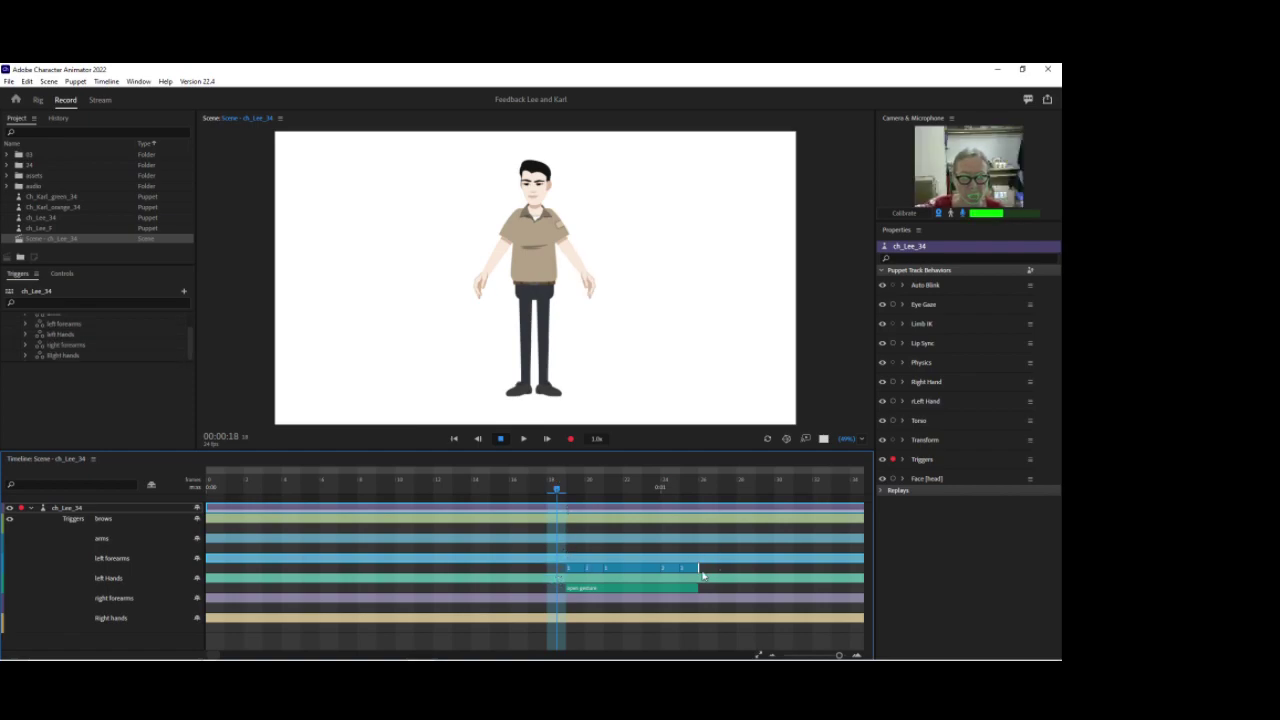
# Stretch the outer left forearms segments so the sequence runs from frame 18 through frame 26.
pyautogui.moveTo(698, 570); pyautogui.dragTo(711, 570)
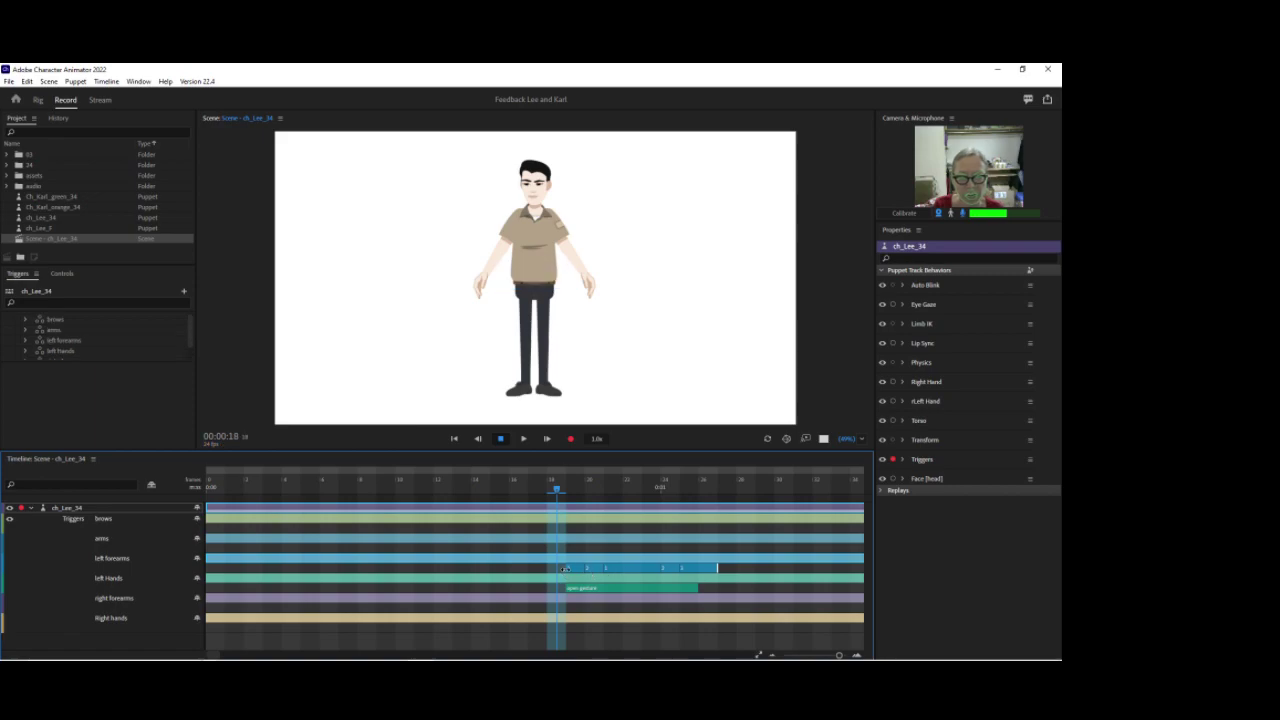
pyautogui.moveTo(567, 571); pyautogui.dragTo(554, 571)
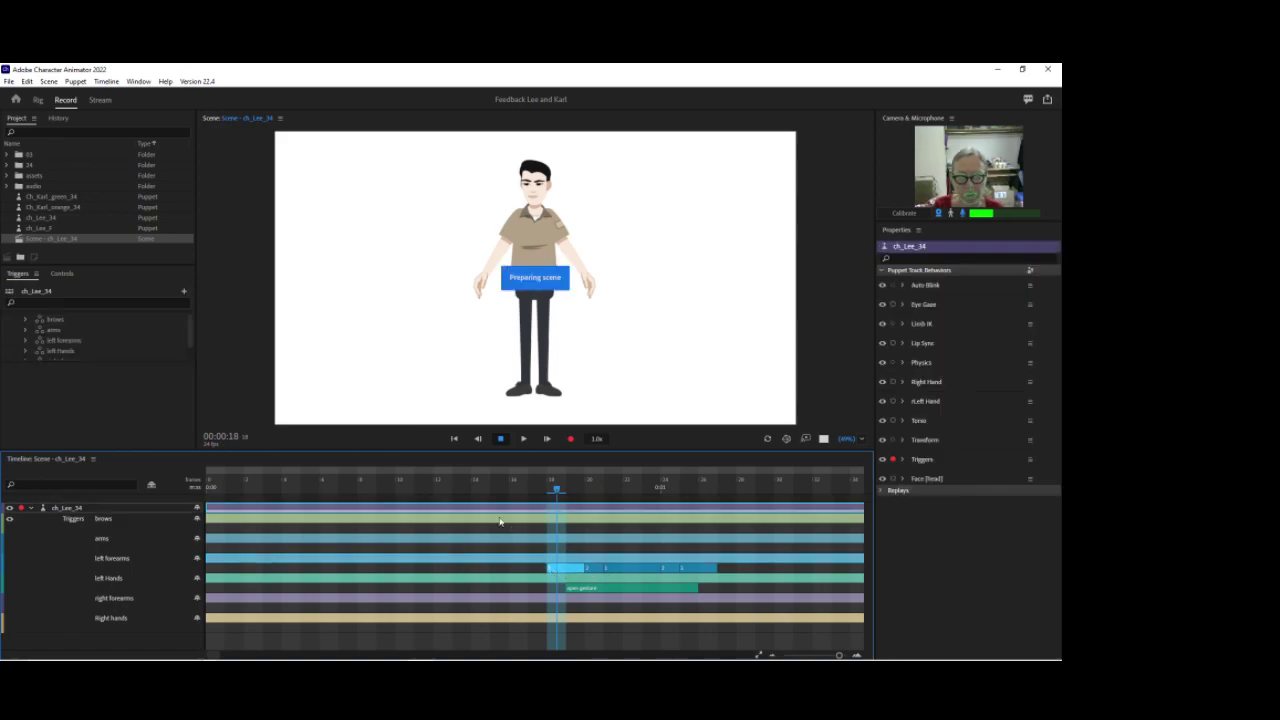
pyautogui.moveTo(477, 491); pyautogui.dragTo(540, 498)
# Go to frame 11 and arm the Right Hand and Left Hand behaviors for recording.
pyautogui.moveTo(414, 503); pyautogui.dragTo(424, 492)
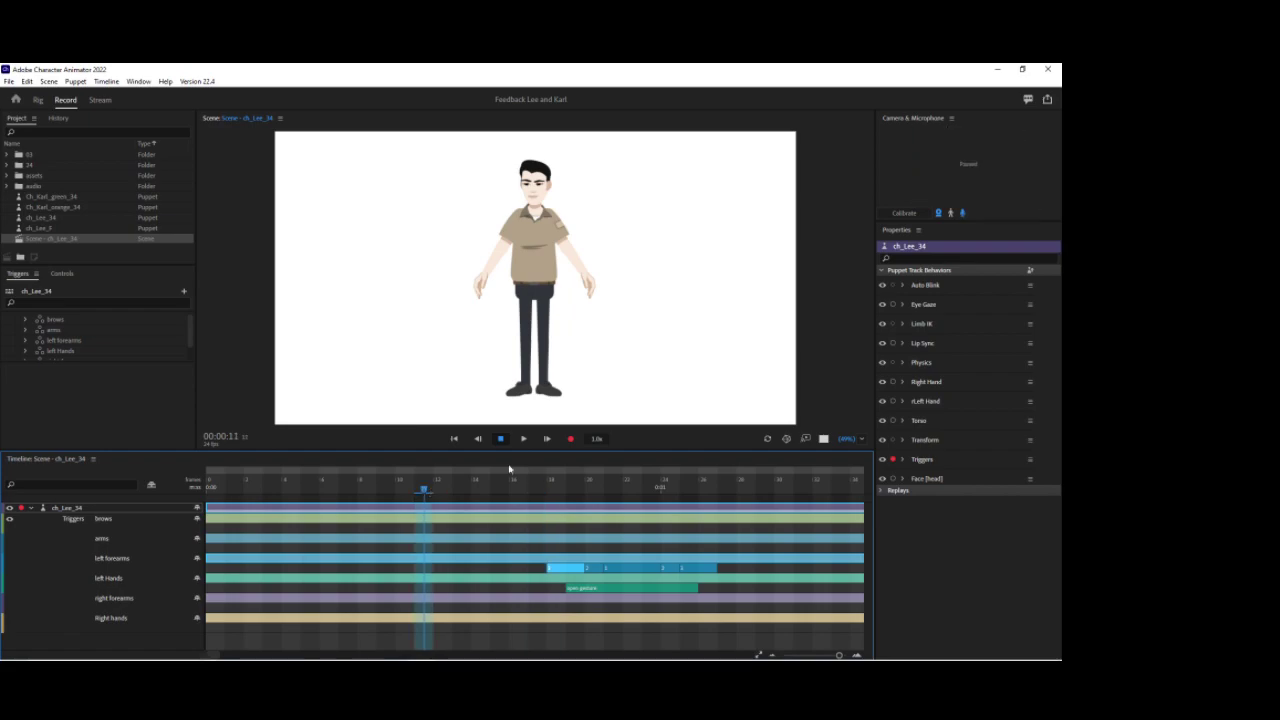
pyautogui.click(591, 290)
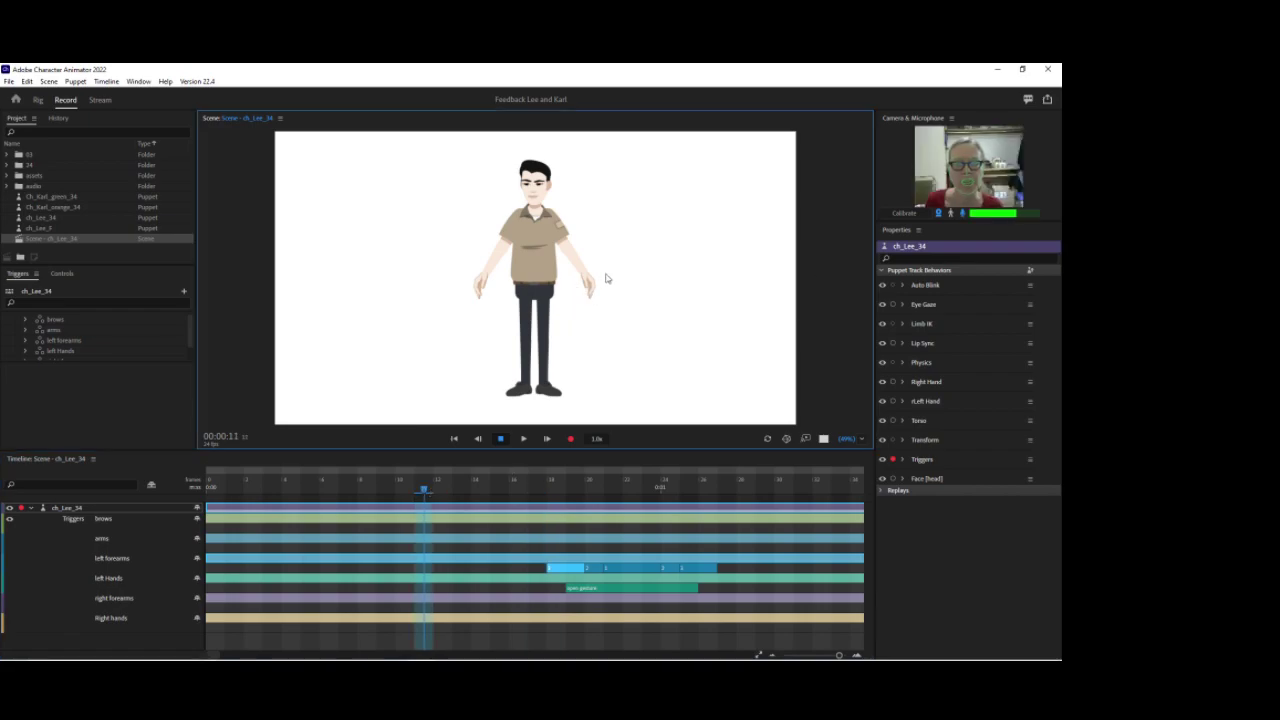
pyautogui.click(894, 382)
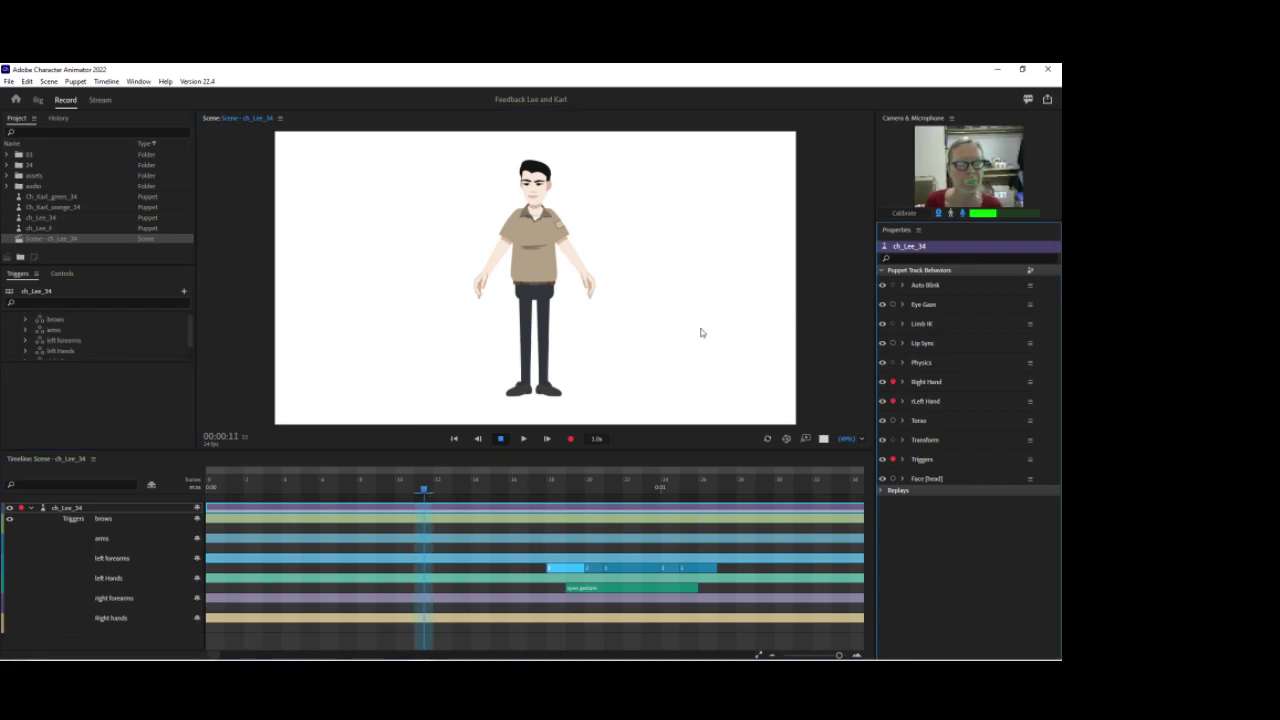
# Pull both of the puppet's hands in so the arms hang close against the body at frame 11.
pyautogui.moveTo(594, 291); pyautogui.dragTo(565, 298)
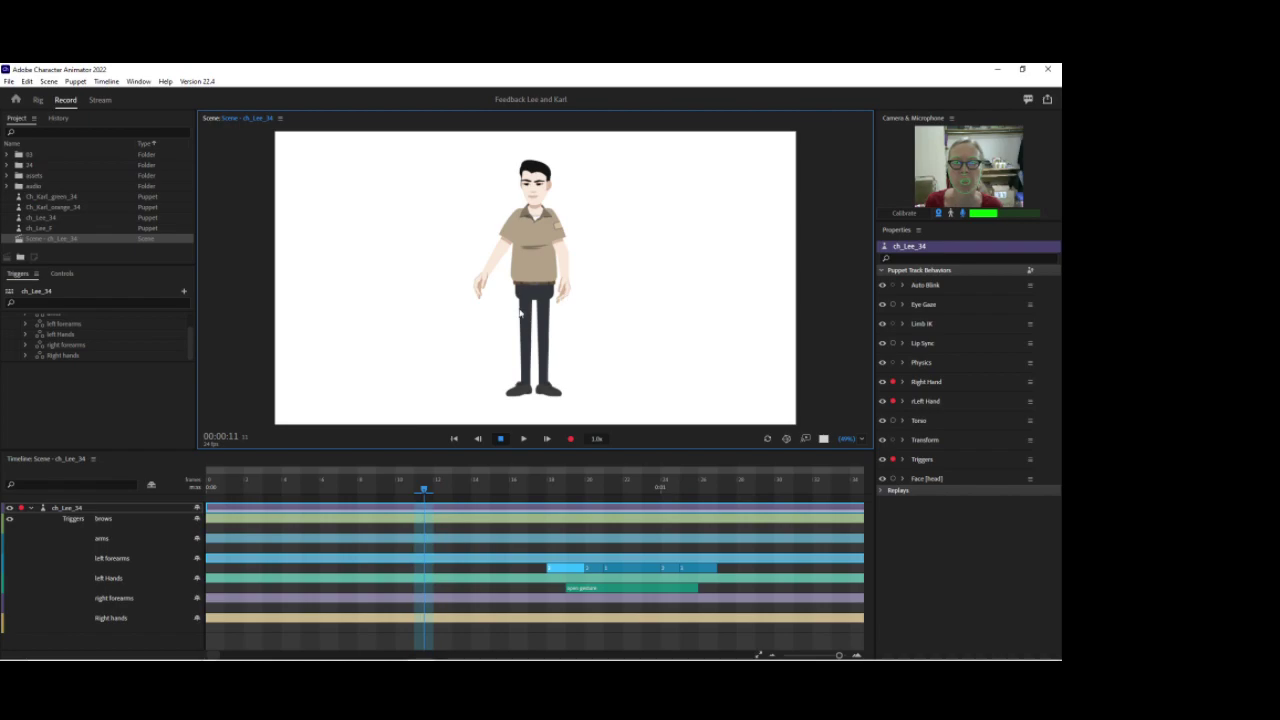
pyautogui.moveTo(560, 298); pyautogui.dragTo(555, 300)
pyautogui.moveTo(473, 288); pyautogui.dragTo(513, 293)
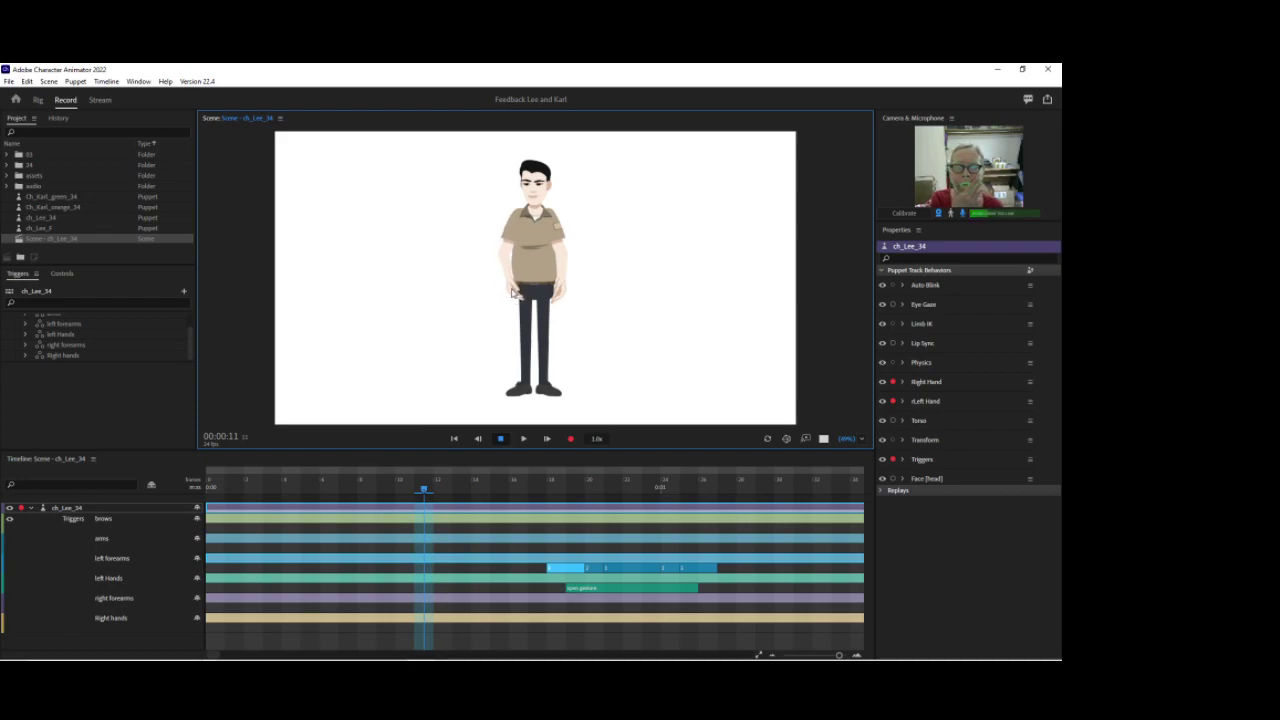
pyautogui.moveTo(512, 292)
pyautogui.mouseDown()
pyautogui.moveTo(499, 300)
pyautogui.moveTo(530, 296)
pyautogui.moveTo(509, 291)
pyautogui.mouseUp()
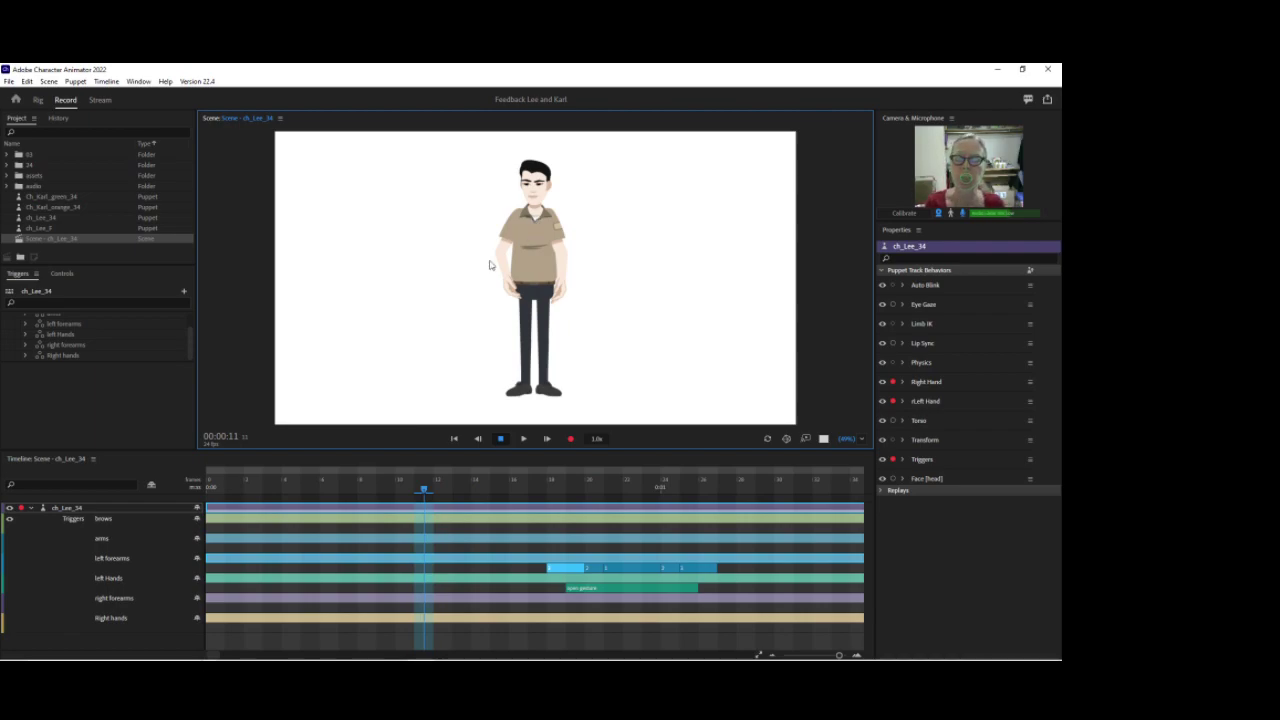
pyautogui.rightClick(392, 572)
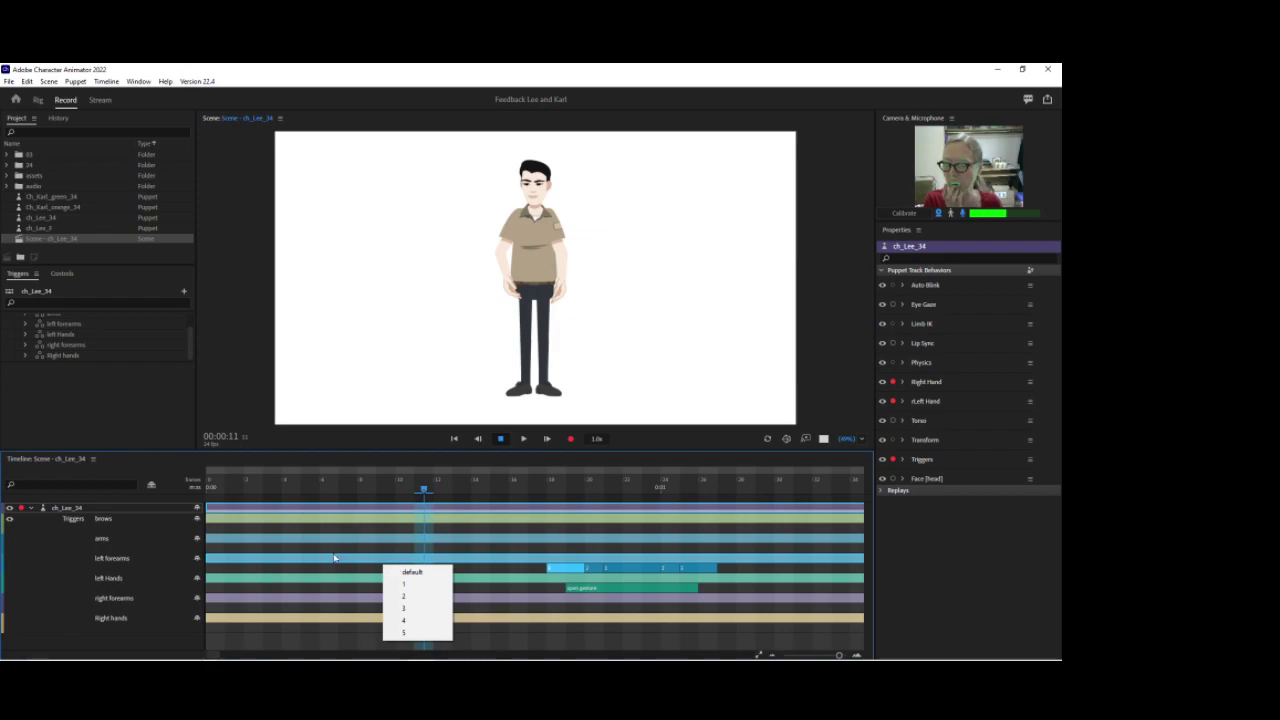
pyautogui.click(497, 272)
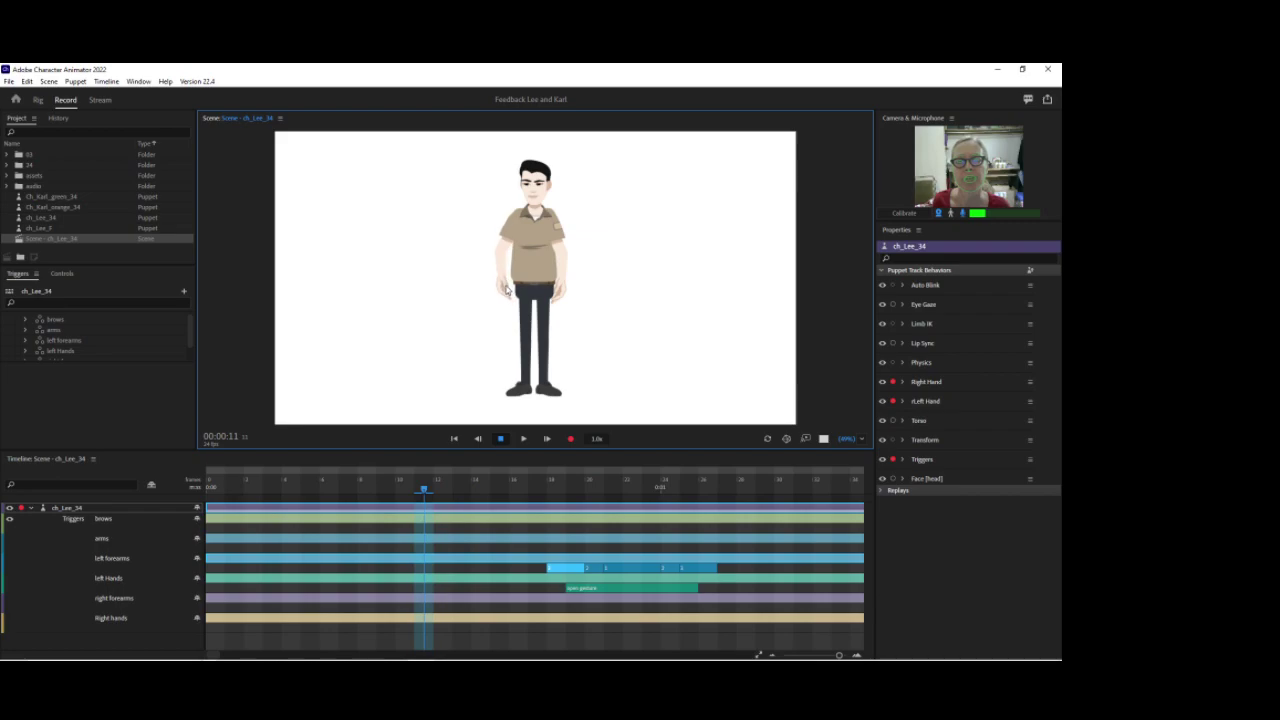
# Add a folded trigger clip to the arms take starting near frame 5 and extend it through frame 14.
pyautogui.click(291, 545)
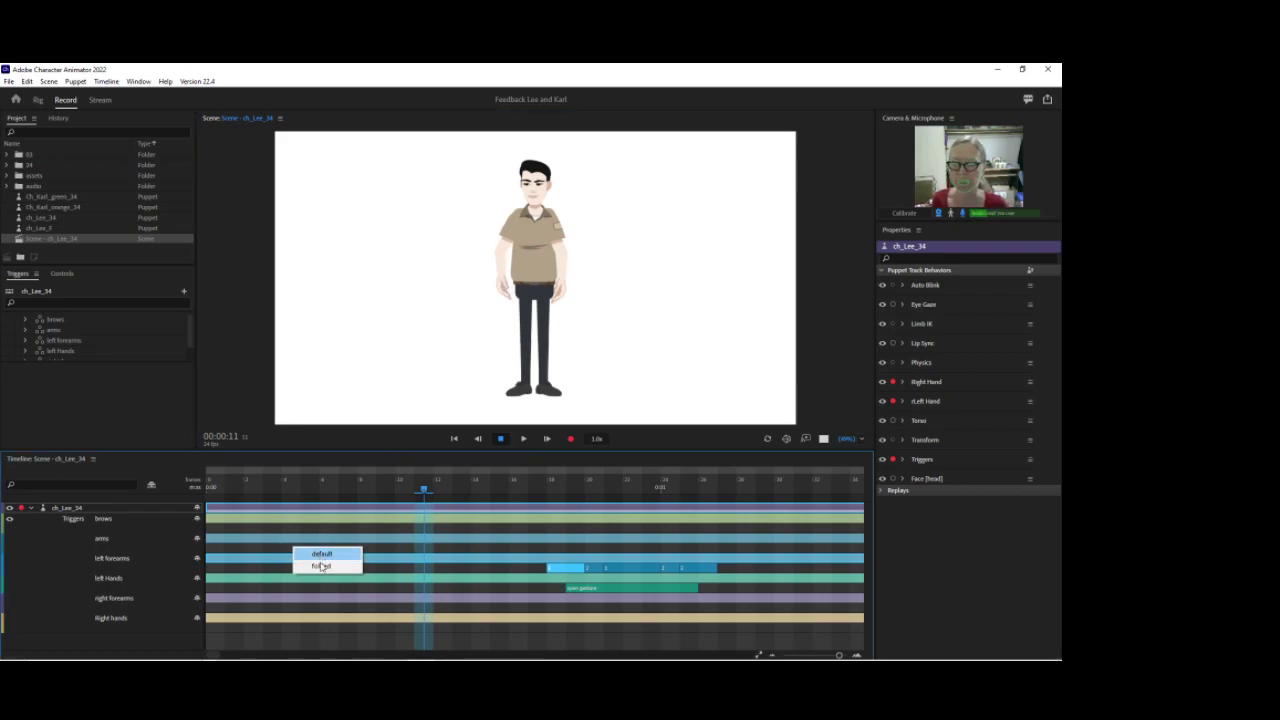
pyautogui.moveTo(370, 547); pyautogui.dragTo(490, 548)
pyautogui.click(385, 480)
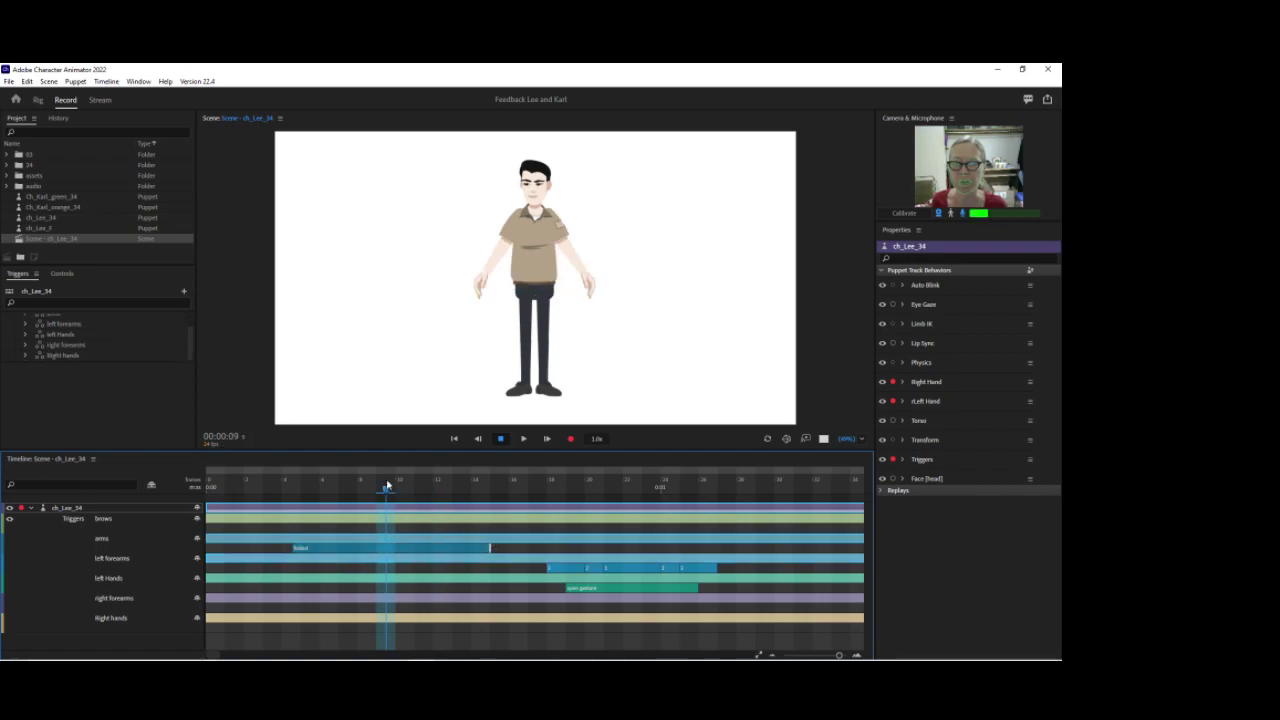
# Disarm the Triggers behavior to preview the folded arms pose at frame 9.
pyautogui.click(895, 463)
pyautogui.click(893, 460)
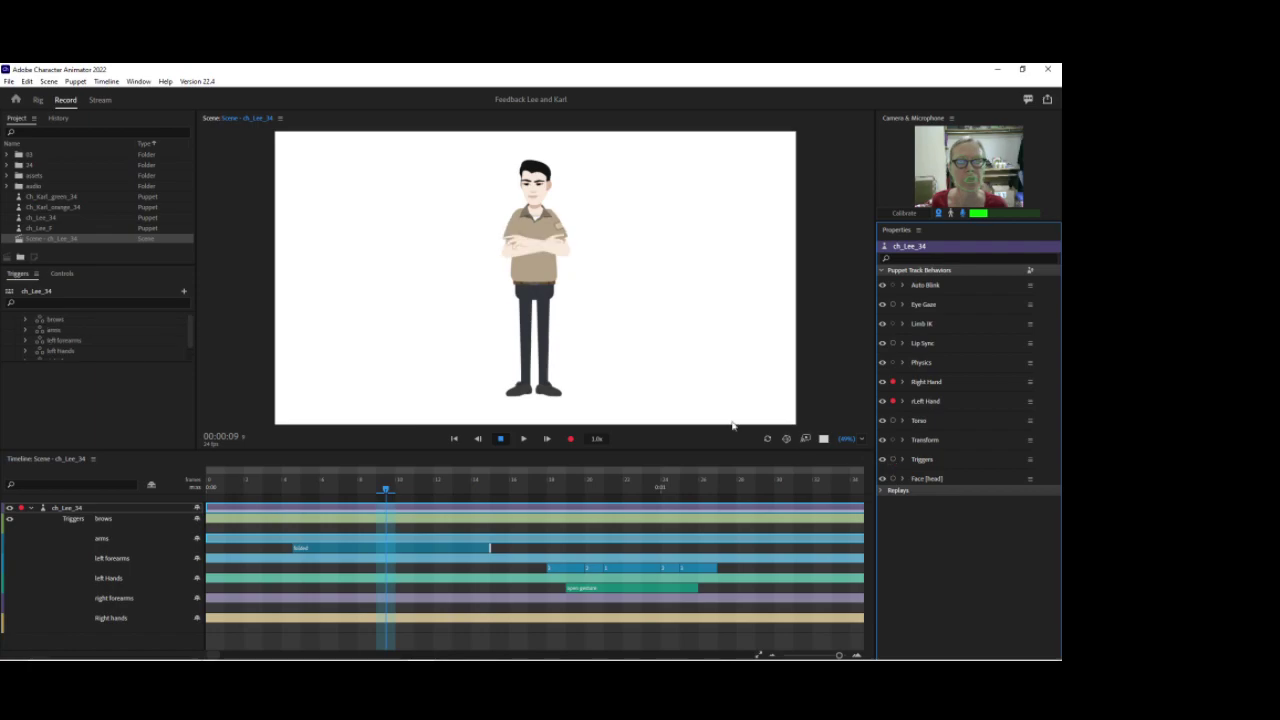
pyautogui.click(518, 242)
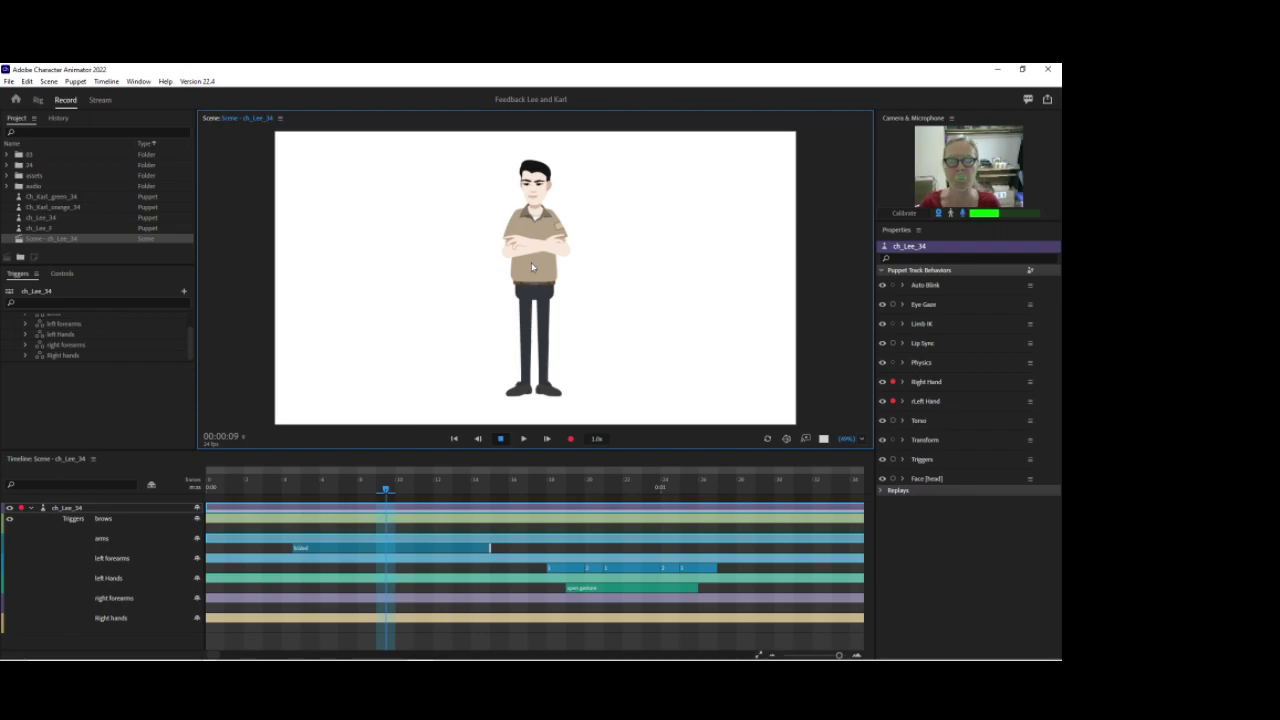
# Go to 1:03 and pull both of the puppet's hands up and outward away from the body.
pyautogui.moveTo(270, 489); pyautogui.dragTo(727, 462)
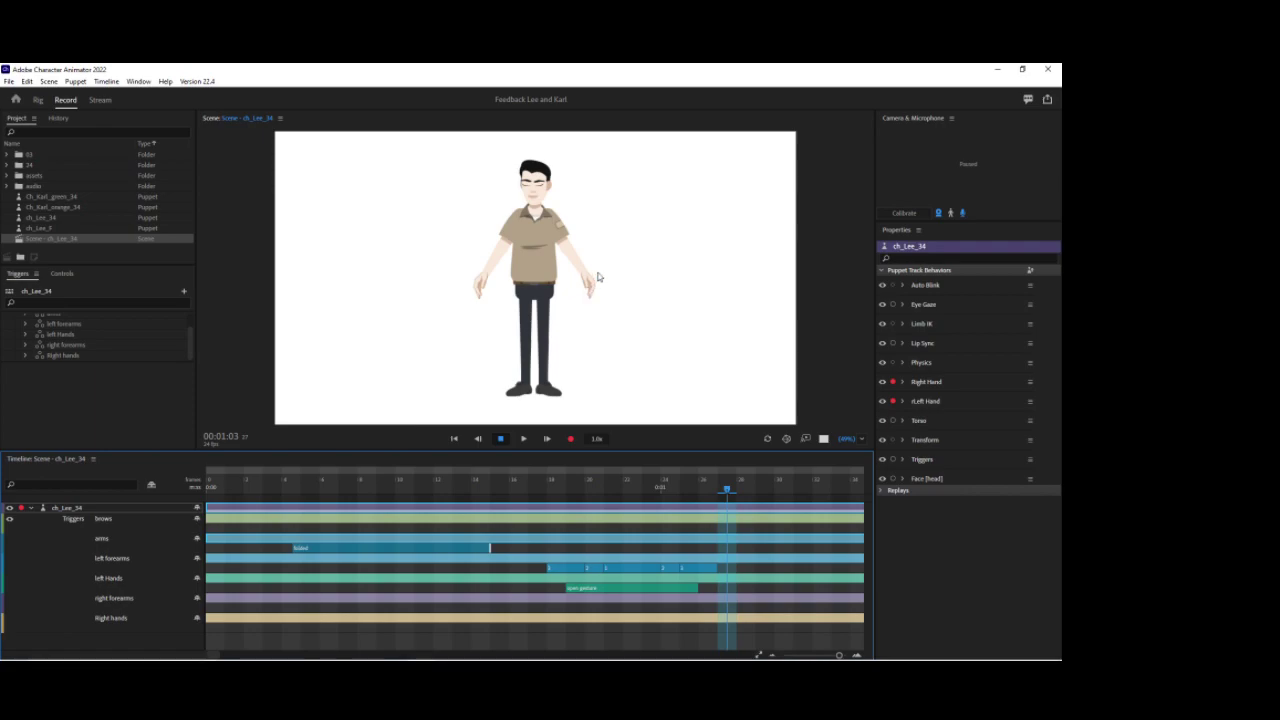
pyautogui.click(598, 269)
pyautogui.moveTo(590, 288); pyautogui.dragTo(607, 268)
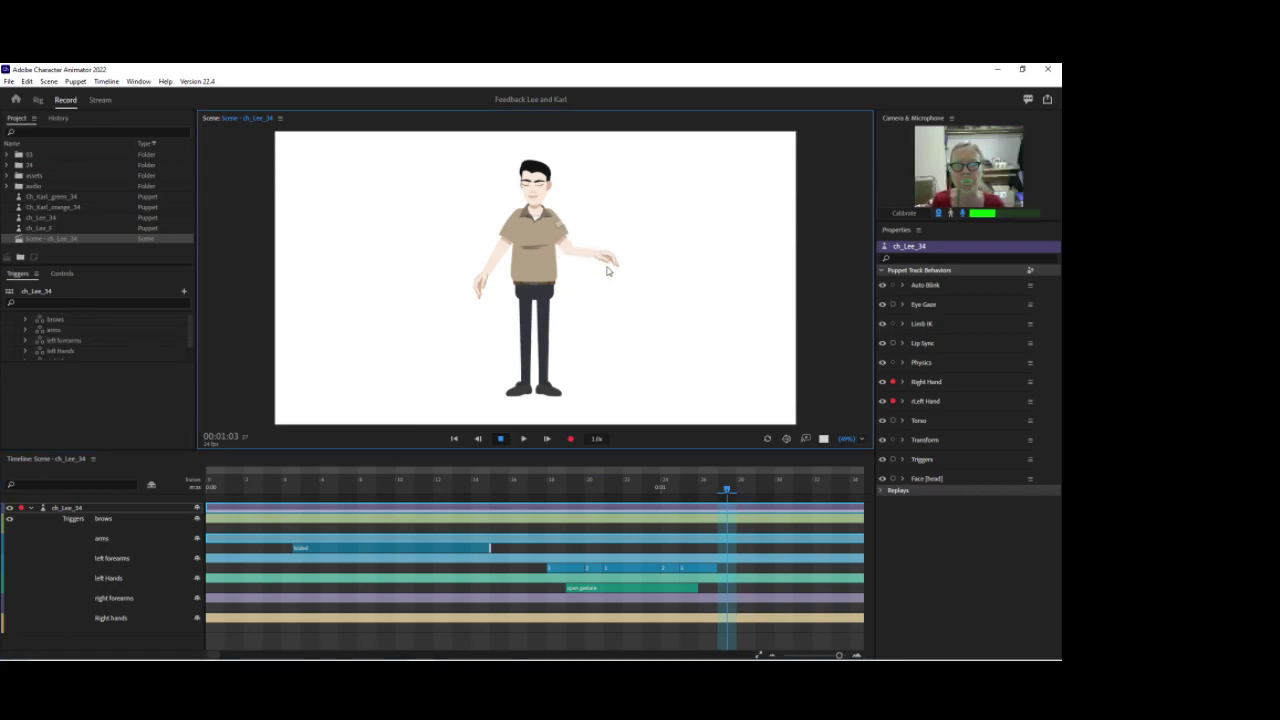
pyautogui.moveTo(490, 303)
pyautogui.mouseDown()
pyautogui.moveTo(466, 279)
pyautogui.moveTo(479, 283)
pyautogui.mouseUp()
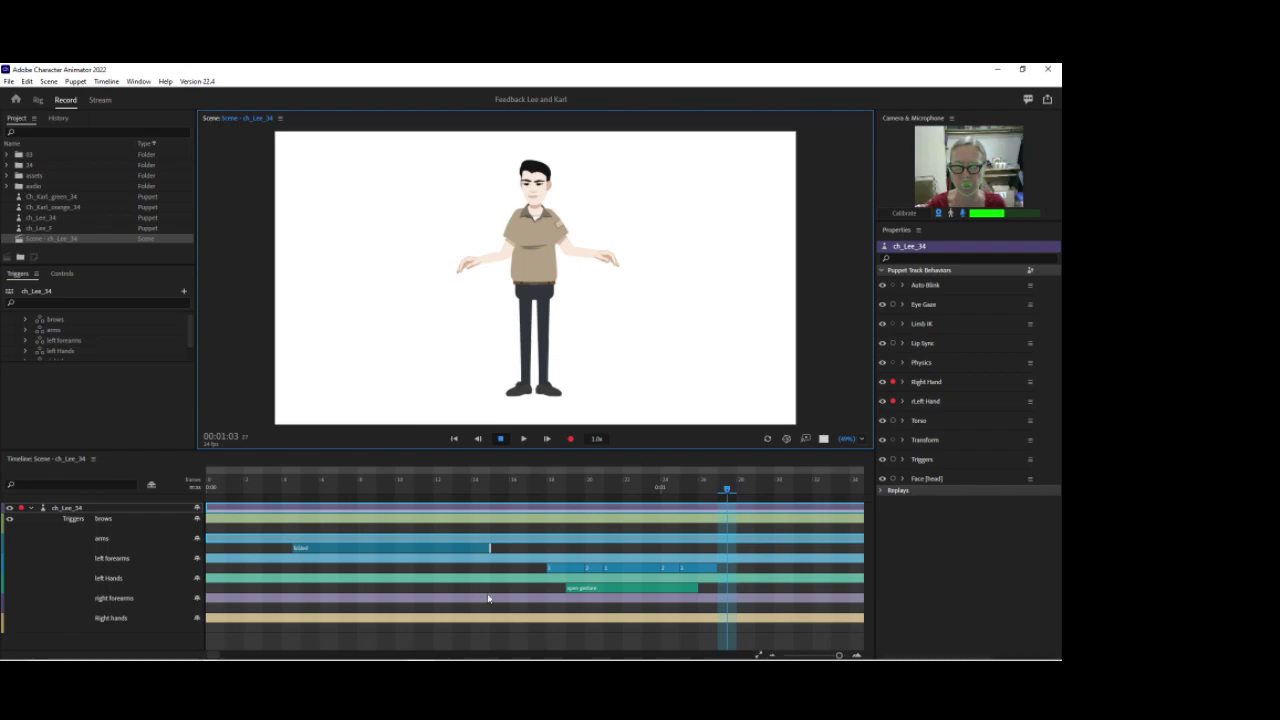
# Add a trigger 3 clip to the right forearms take at frame 18 and extend it through frame 26.
pyautogui.rightClick(548, 612)
pyautogui.click(582, 612)
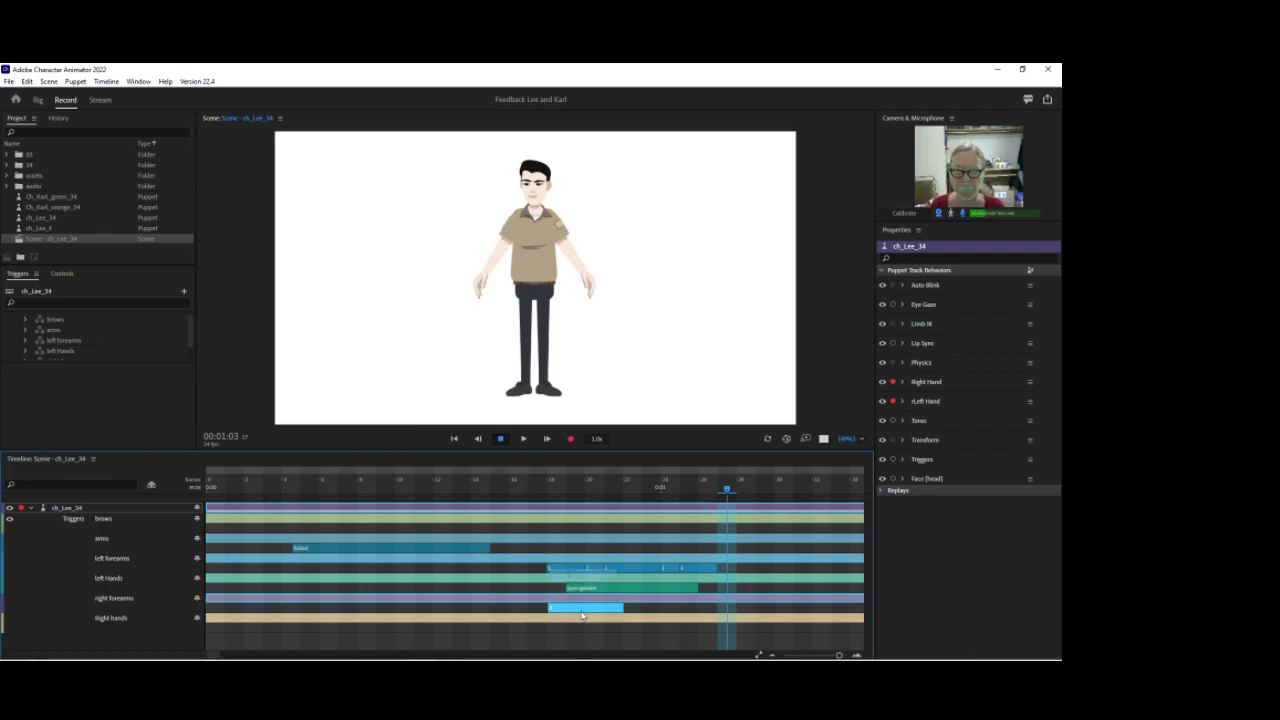
pyautogui.moveTo(622, 607); pyautogui.dragTo(684, 606)
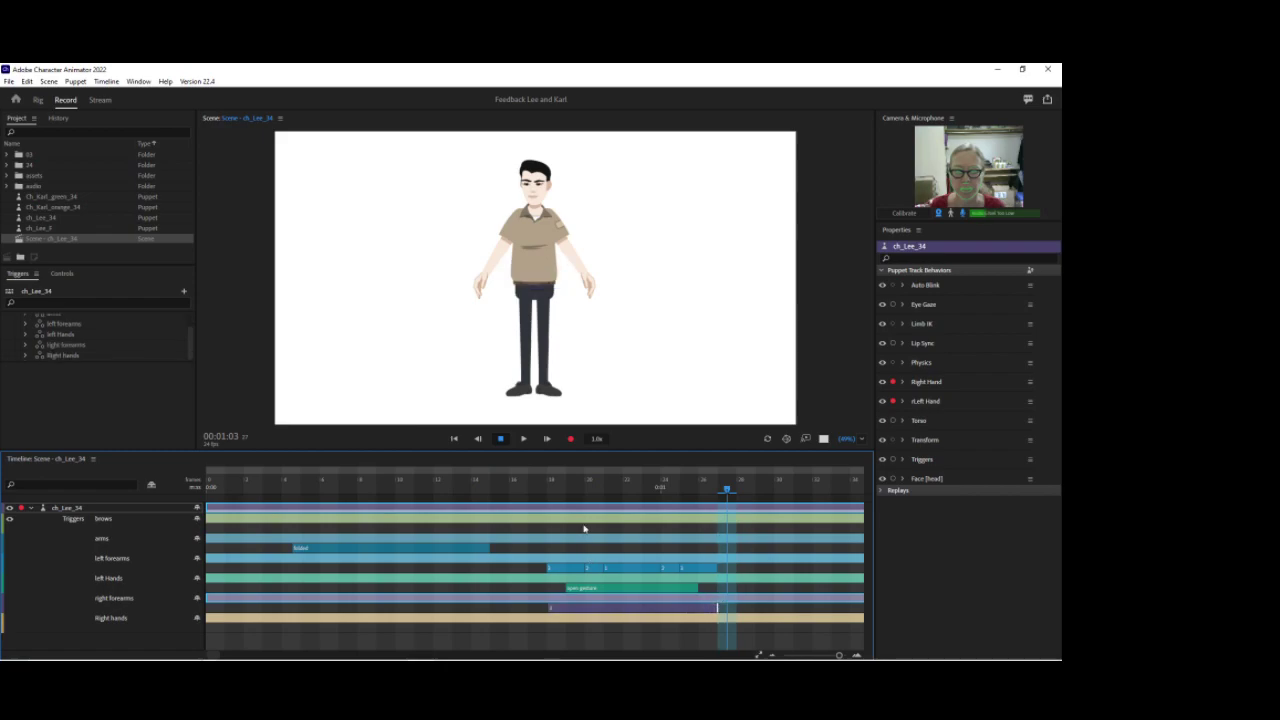
# Trim the first left forearms segment so it starts at frame 19.
pyautogui.click(557, 487)
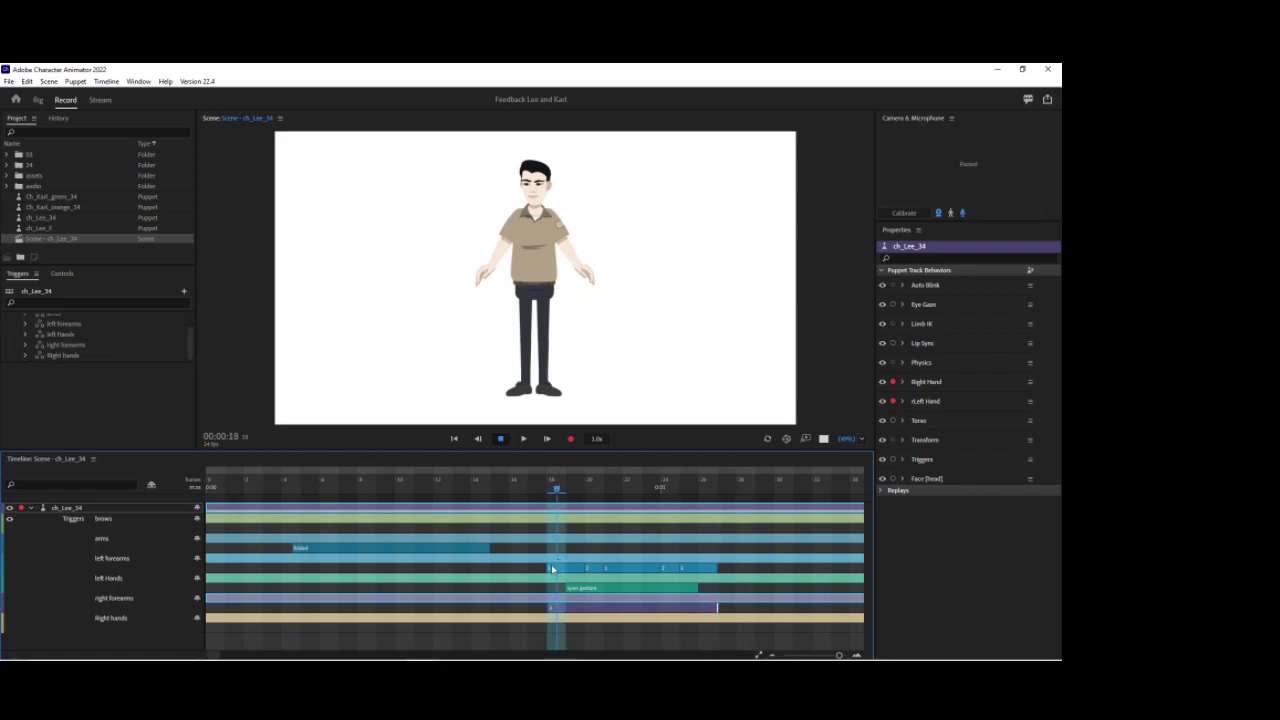
pyautogui.moveTo(549, 568); pyautogui.dragTo(567, 569)
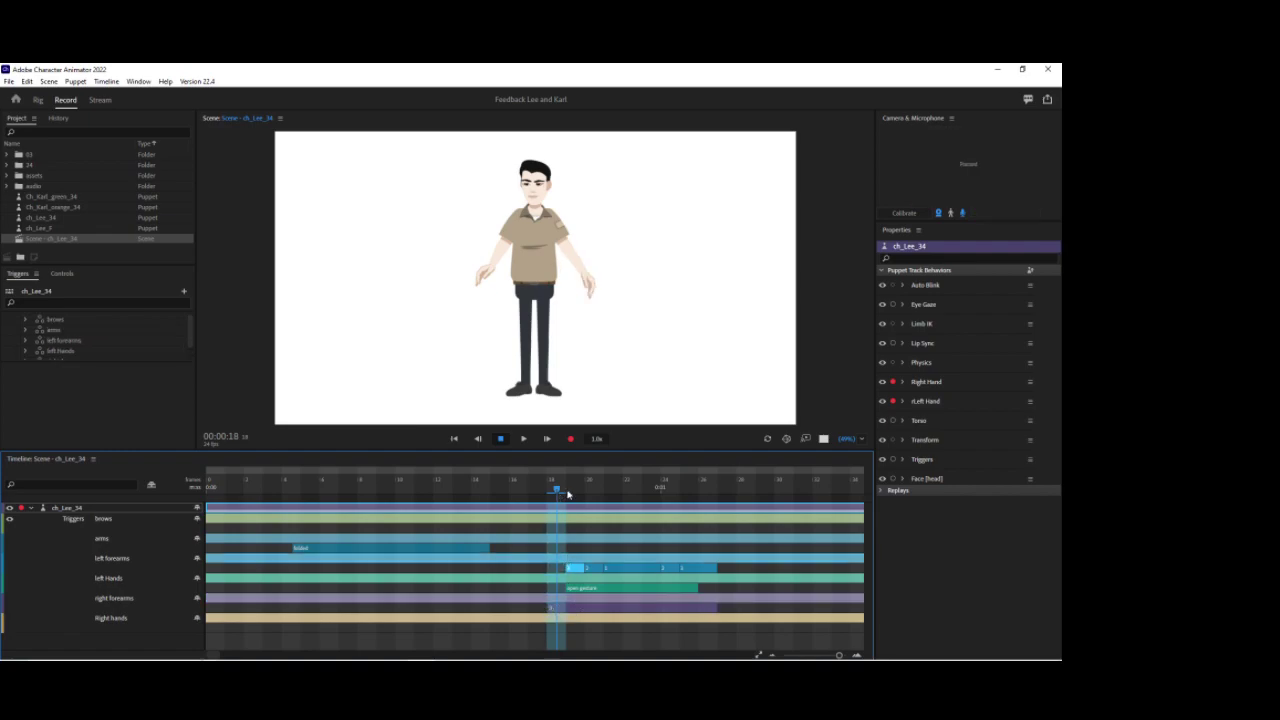
pyautogui.click(569, 493)
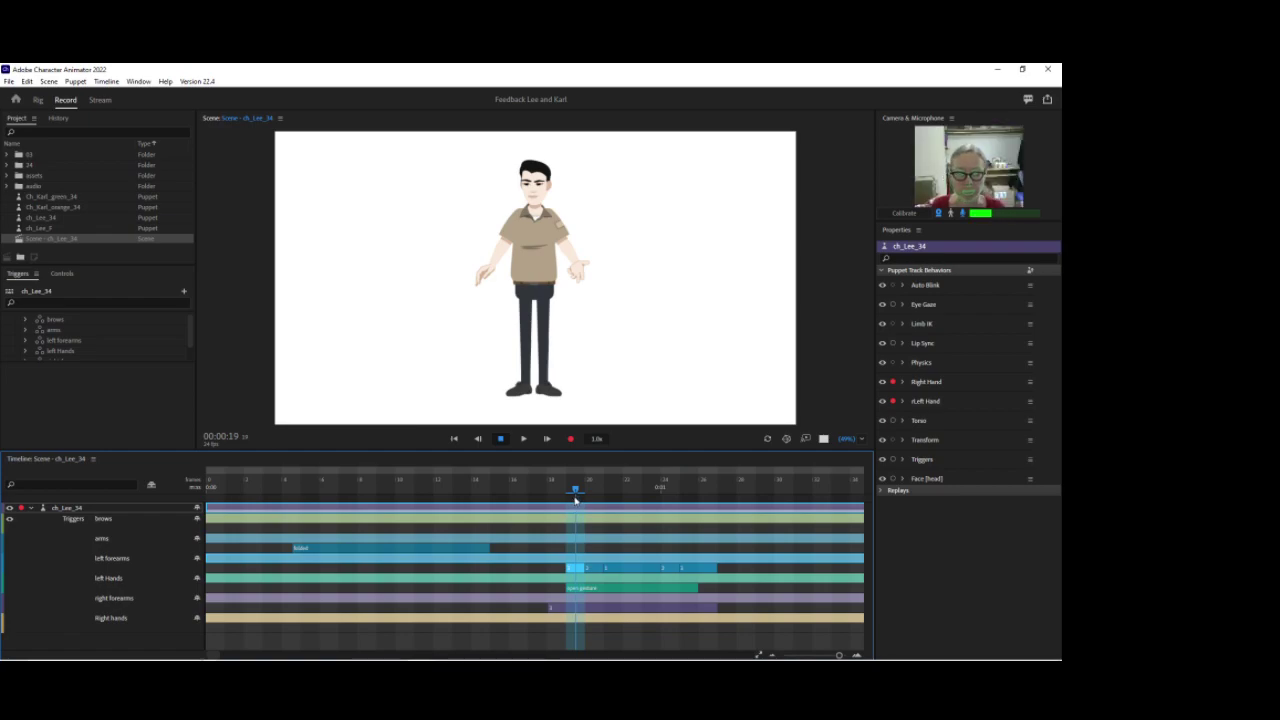
# Split the right forearms clip at frames 19, 20, 24, 25 and 26, and set the segments from 19, 20 and 24 to triggers 2, 1 and 2.
pyautogui.moveTo(578, 491); pyautogui.dragTo(701, 494)
pyautogui.click(588, 608)
pyautogui.rightClick(576, 609)
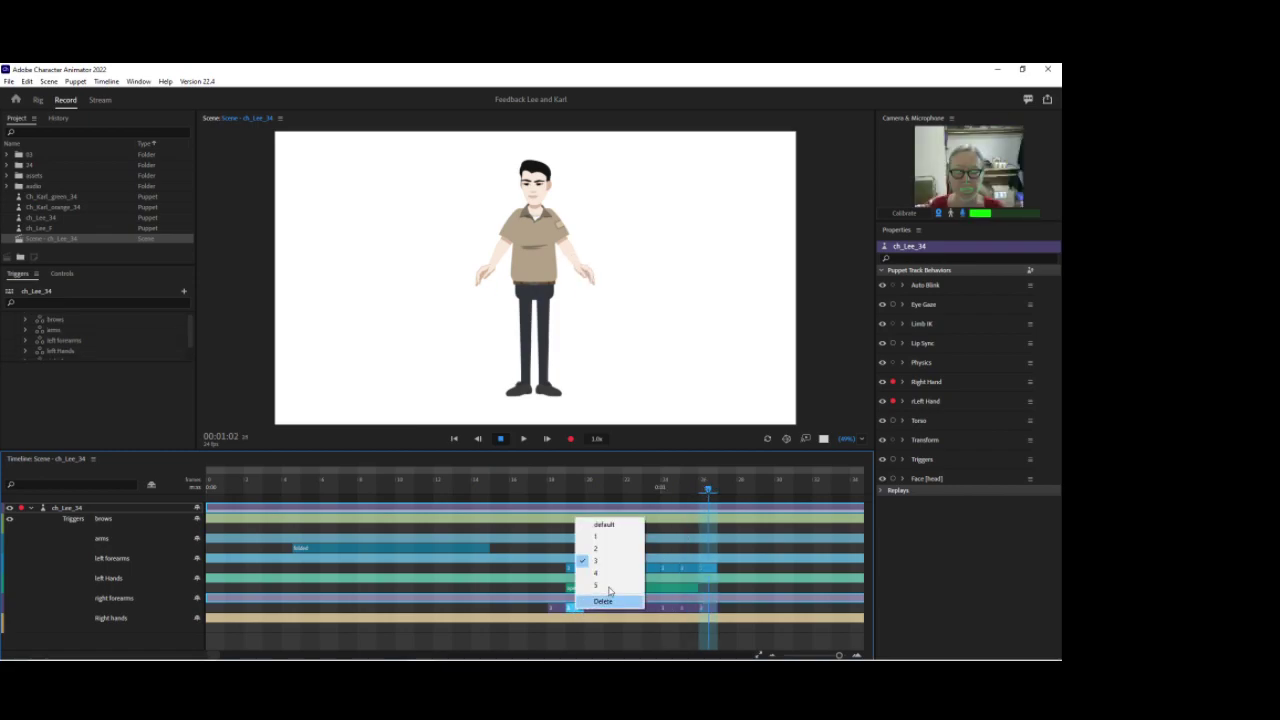
pyautogui.click(606, 552)
pyautogui.rightClick(609, 608)
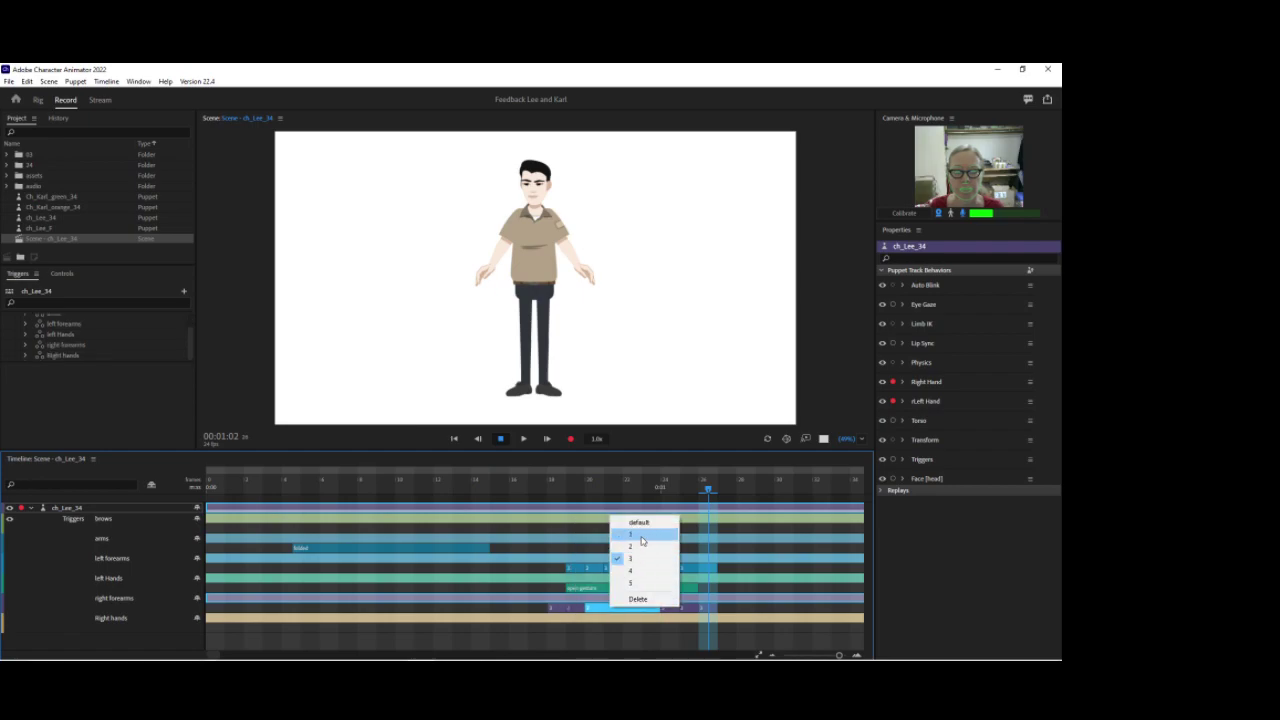
pyautogui.click(642, 537)
pyautogui.click(672, 608)
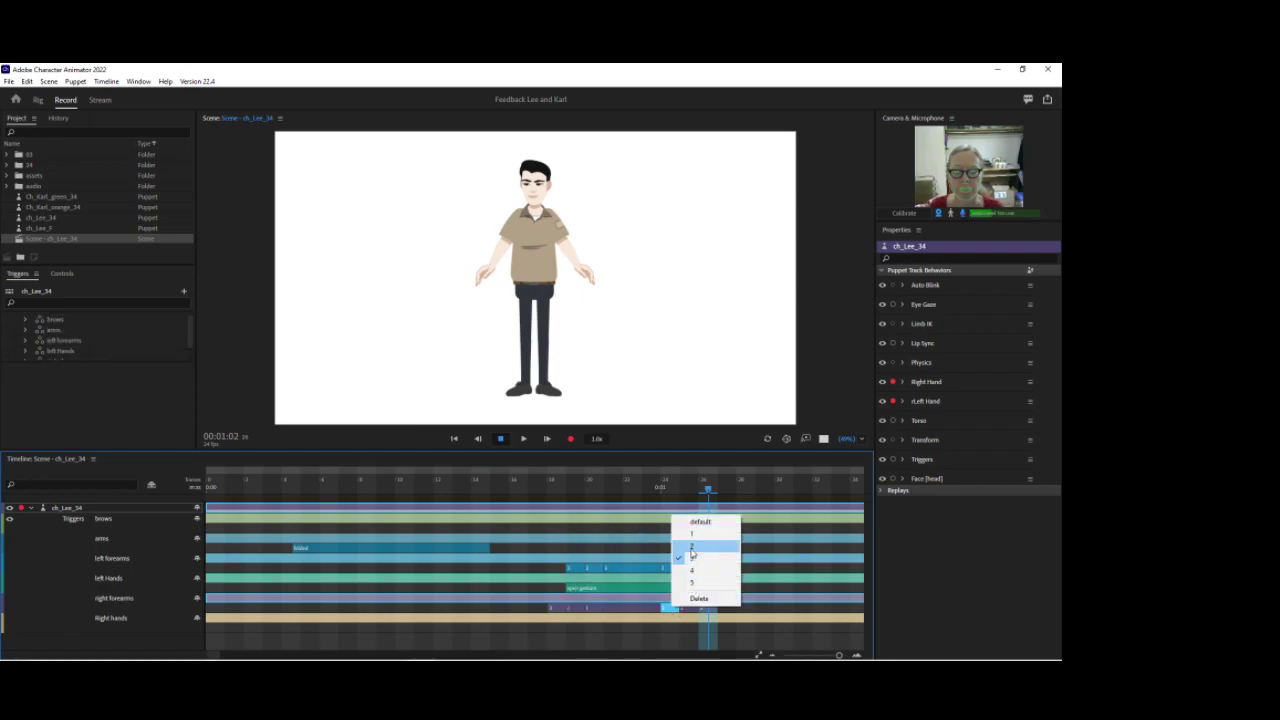
pyautogui.click(690, 565)
# Delete the last single-frame right forearms segment at frame 26.
pyautogui.click(688, 609)
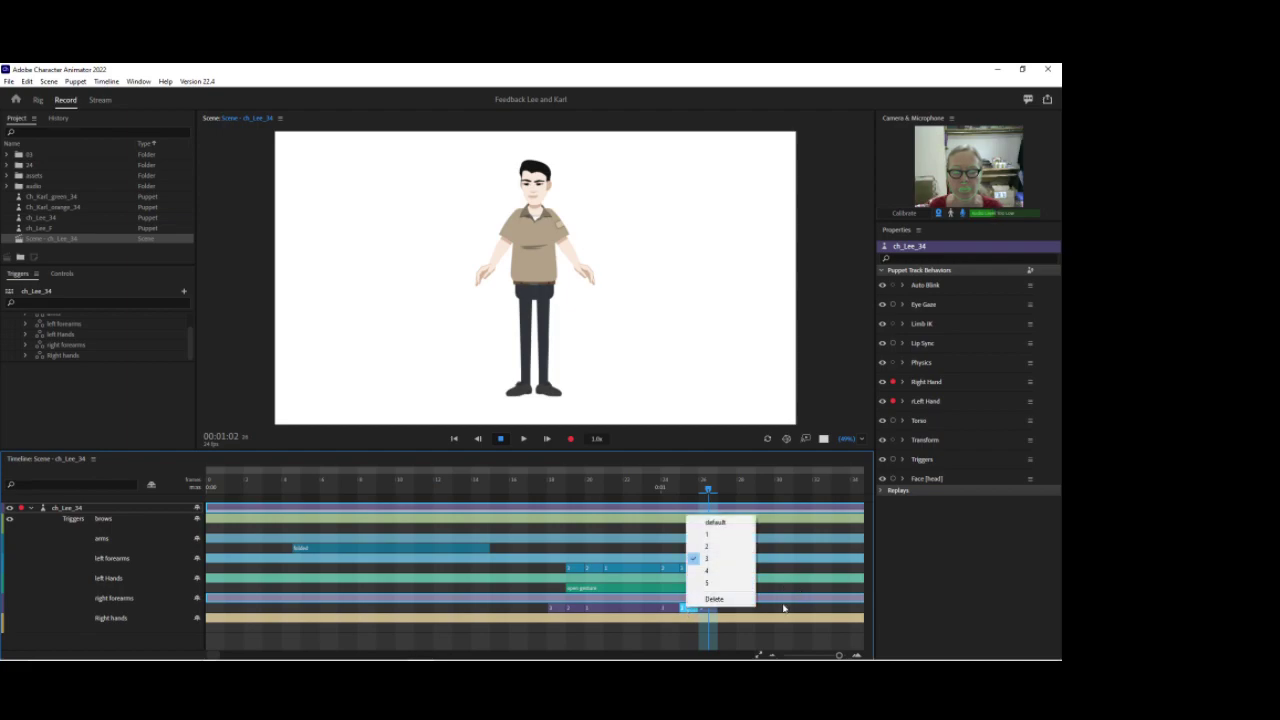
pyautogui.click(715, 608)
pyautogui.click(715, 608)
pyautogui.click(728, 609)
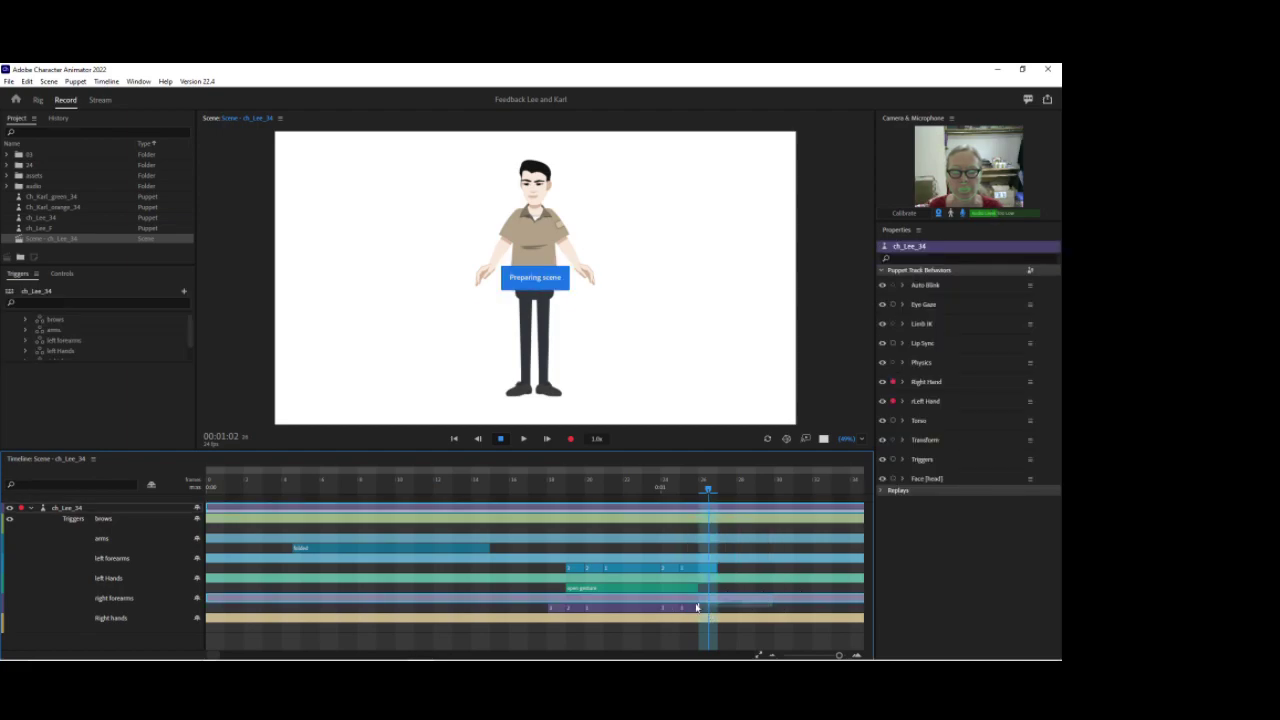
# Move the right forearms trigger segments so they start at frame 28, and preview the gesture.
pyautogui.moveTo(529, 611); pyautogui.dragTo(826, 610)
pyautogui.moveTo(217, 656); pyautogui.dragTo(217, 656)
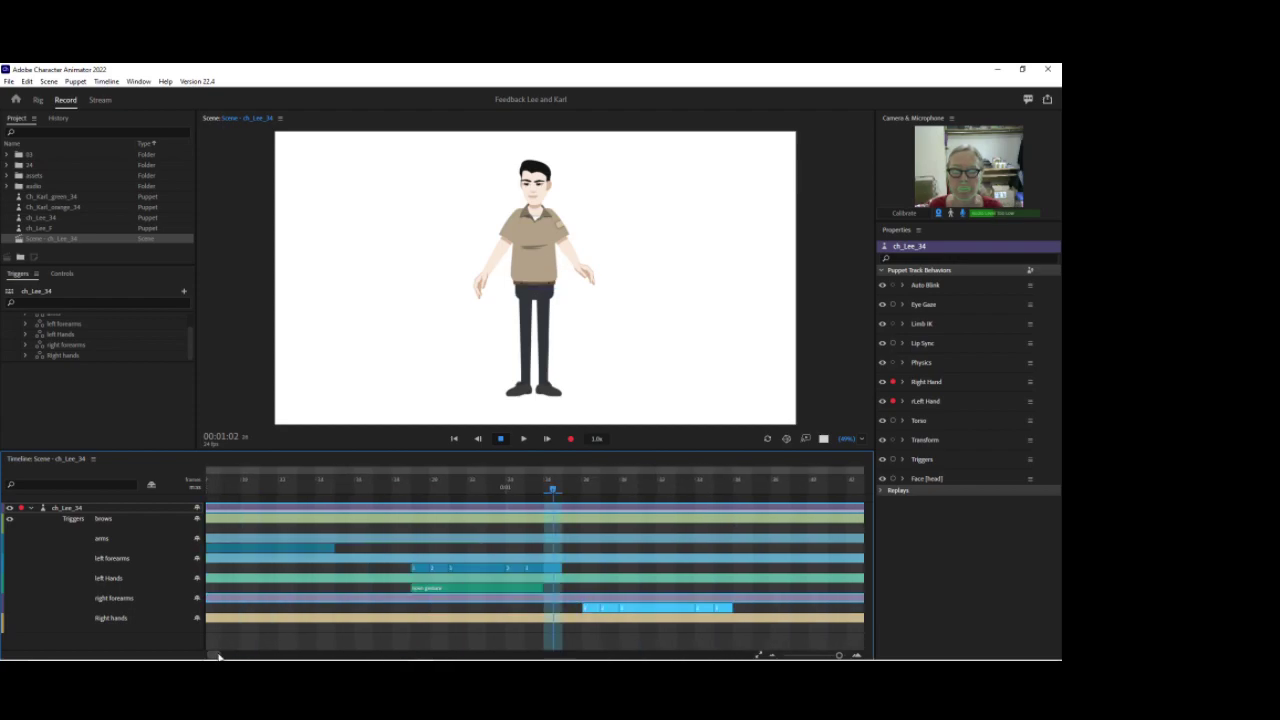
pyautogui.press('space')
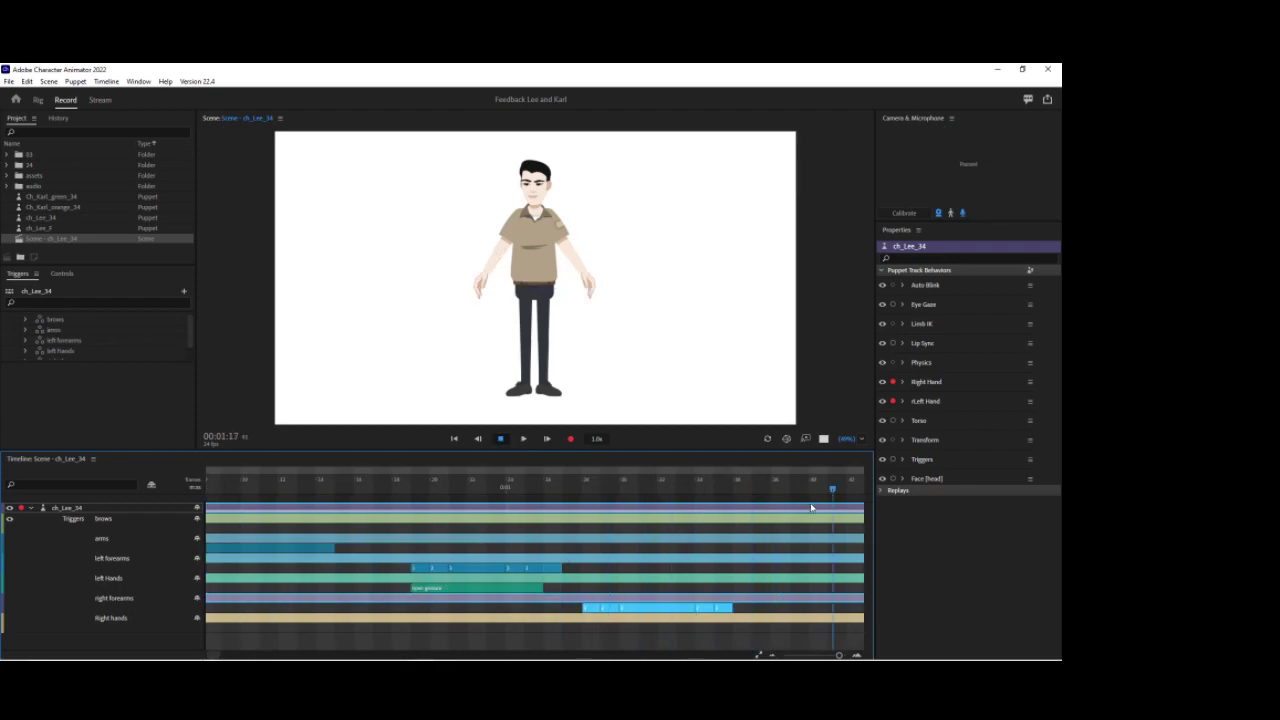
pyautogui.click(578, 489)
pyautogui.moveTo(593, 490); pyautogui.dragTo(649, 493)
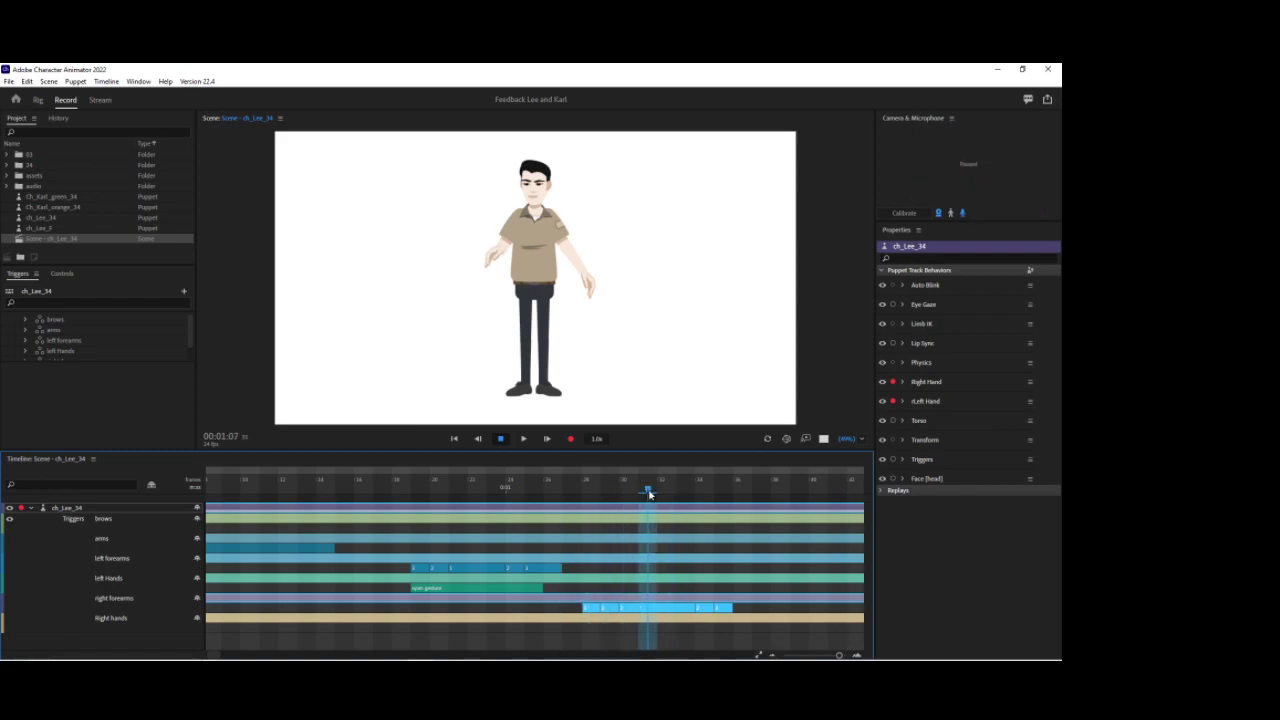
# Add an open gesture clip to the right hands take from frame 28 and extend it to the end of the right forearms segments.
pyautogui.rightClick(584, 630)
pyautogui.click(626, 595)
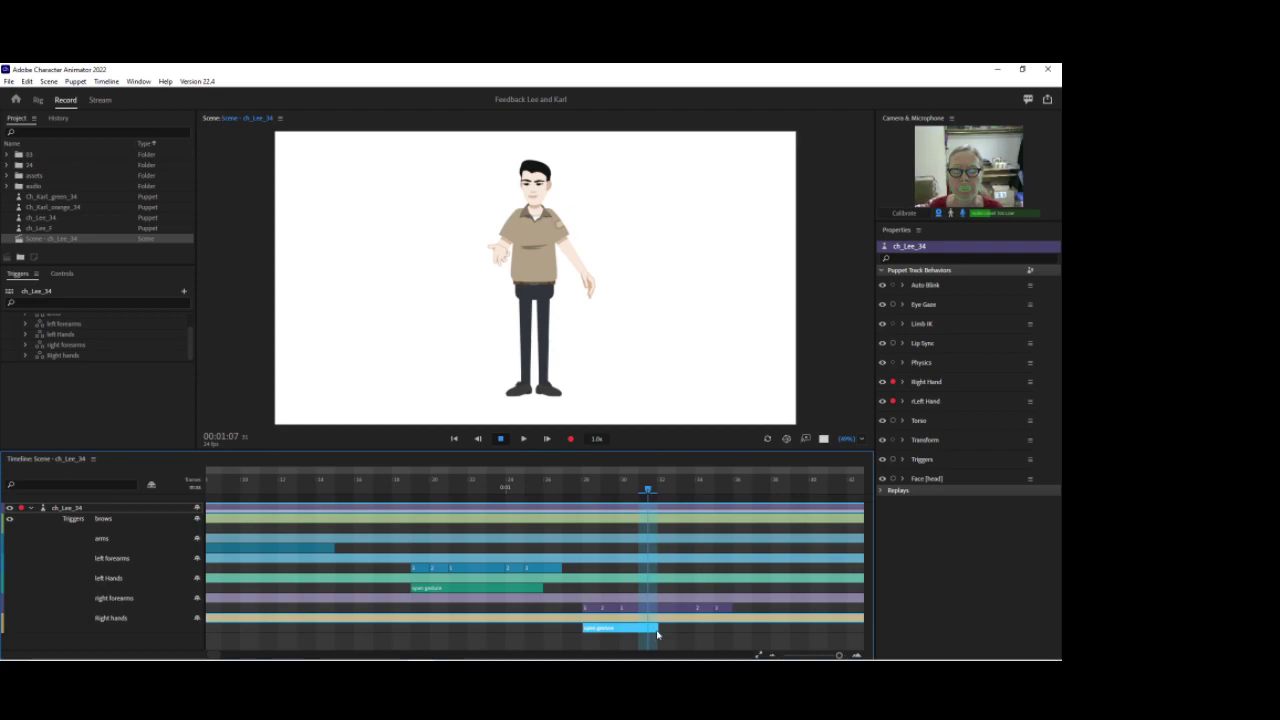
pyautogui.moveTo(726, 634); pyautogui.dragTo(745, 634)
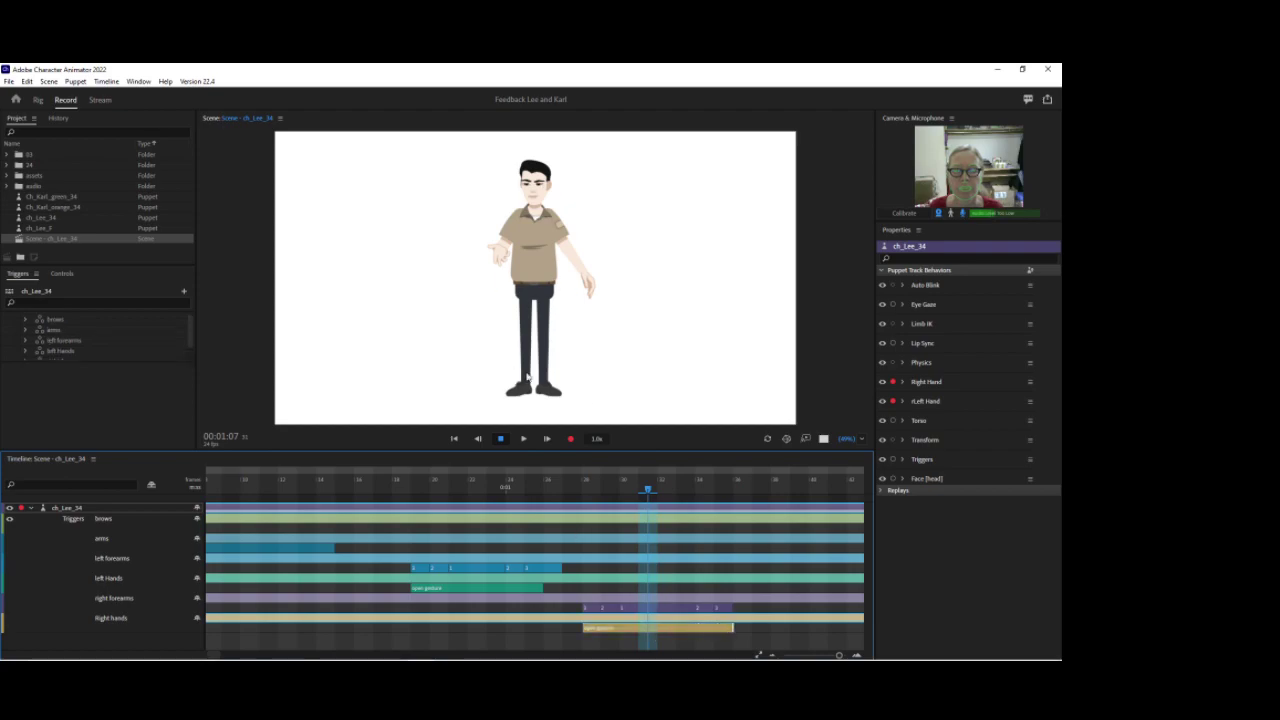
# Return the playhead to frame 16 and arm the disarmed puppet behaviors, including Face, Eye Gaze, Lip Sync and Torso, for recording.
pyautogui.moveTo(649, 487); pyautogui.dragTo(363, 490)
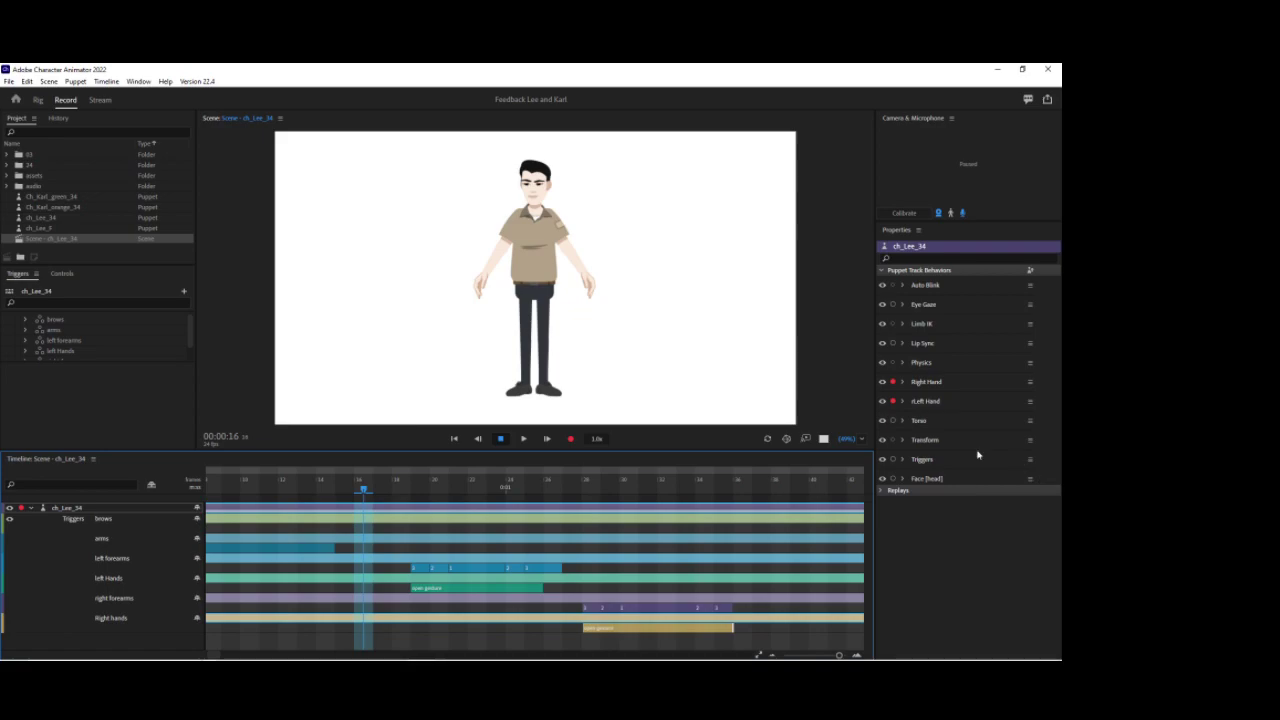
pyautogui.keyDown('ctrl'); pyautogui.click(893, 479); pyautogui.keyUp('ctrl')
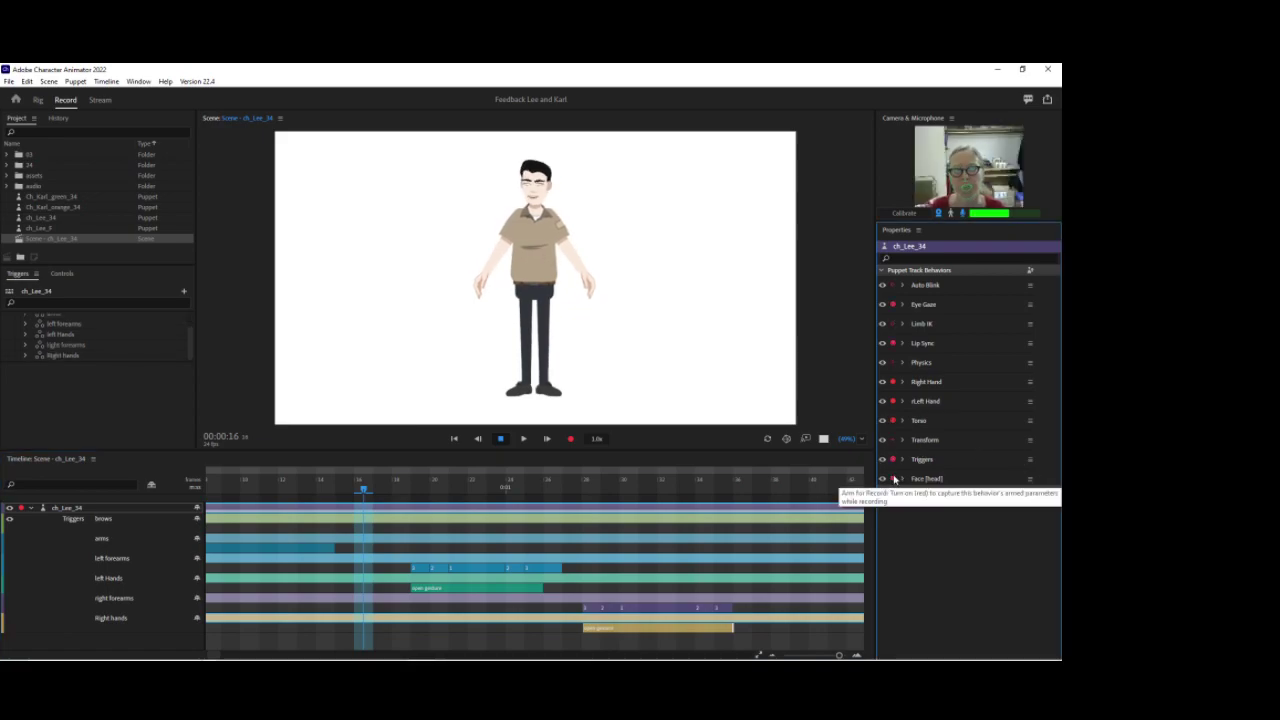
pyautogui.moveTo(845, 439); pyautogui.dragTo(837, 357)
pyautogui.moveTo(637, 338); pyautogui.dragTo(623, 391)
pyautogui.scroll(3, 623, 391)
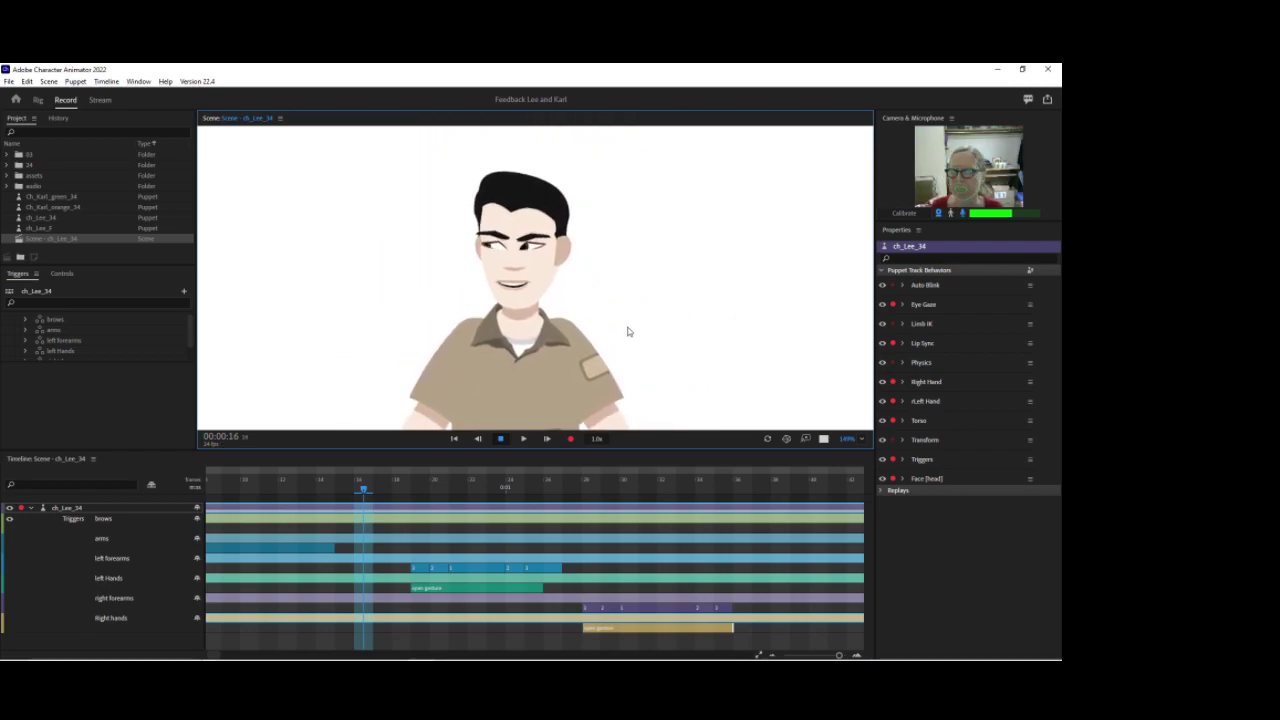
# Set the Parallax Strength of the head's Face behavior to 200%.
pyautogui.click(910, 480)
pyautogui.scroll(-3, 966, 560)
pyautogui.click(1015, 511)
pyautogui.write('200')
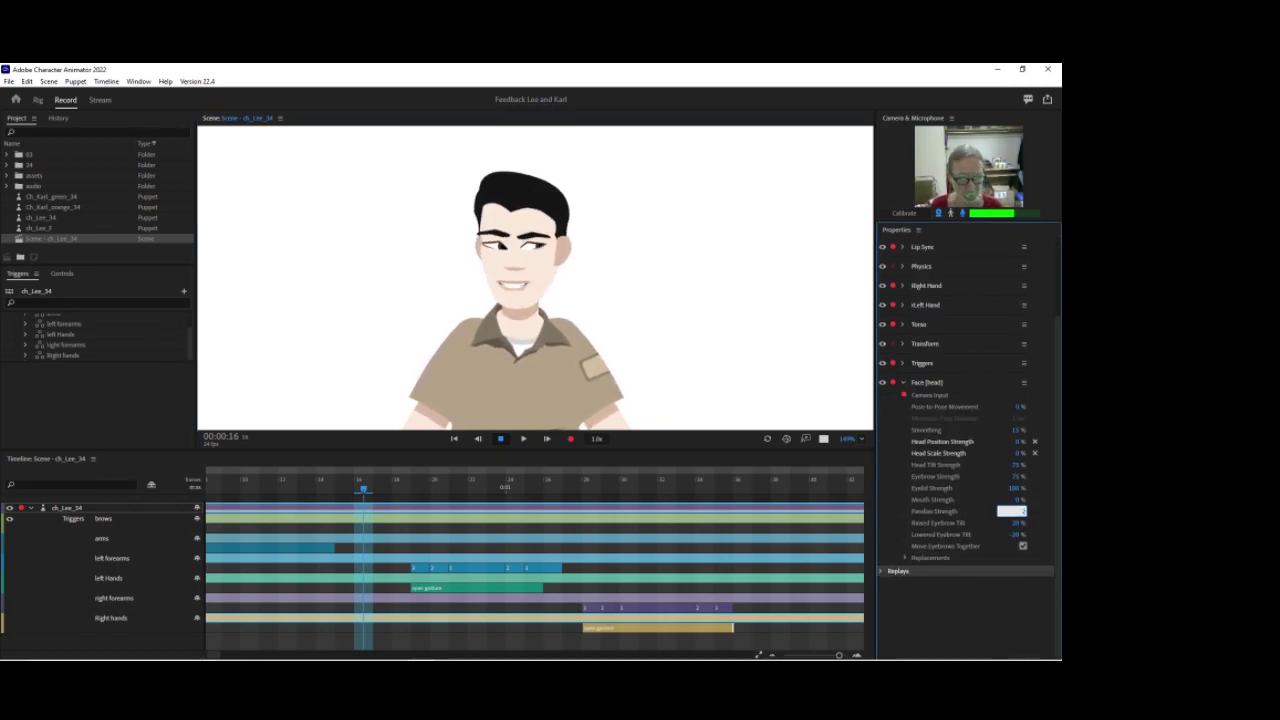
pyautogui.press('Return')
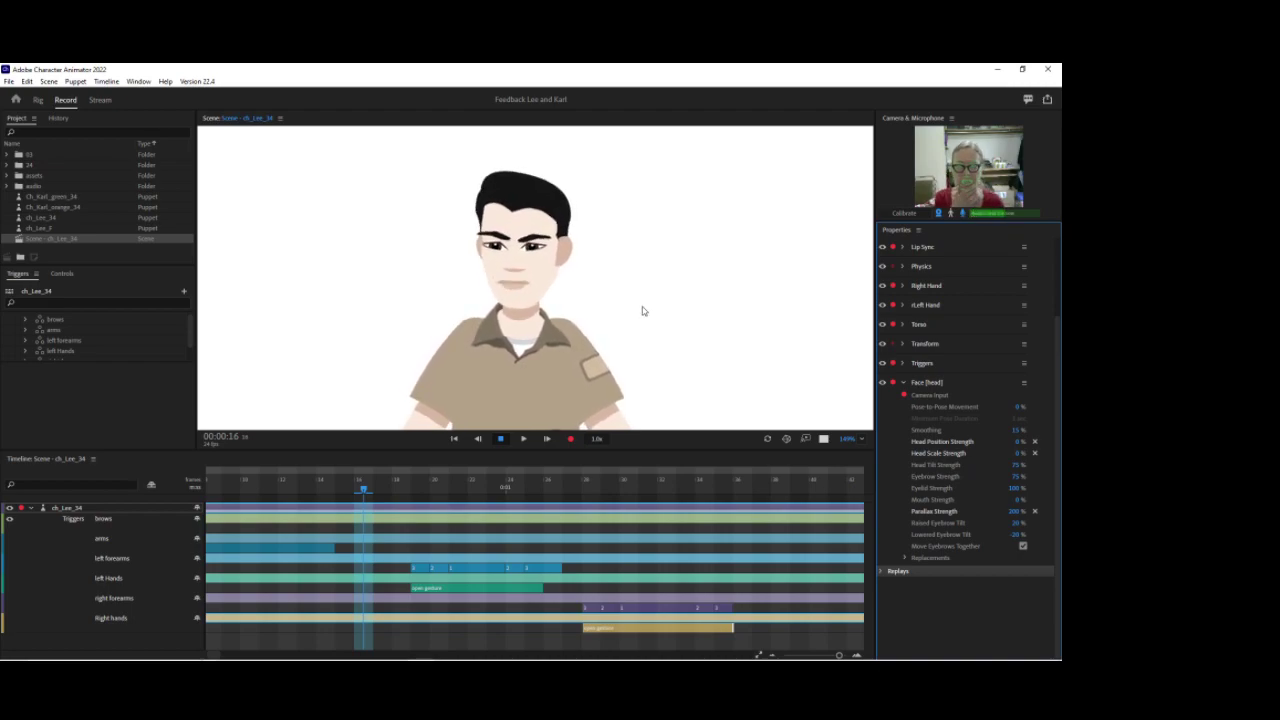
# In the puppet rig, add the Face behavior to the left ear and right ear layers and tag both as Head.
pyautogui.click(42, 104)
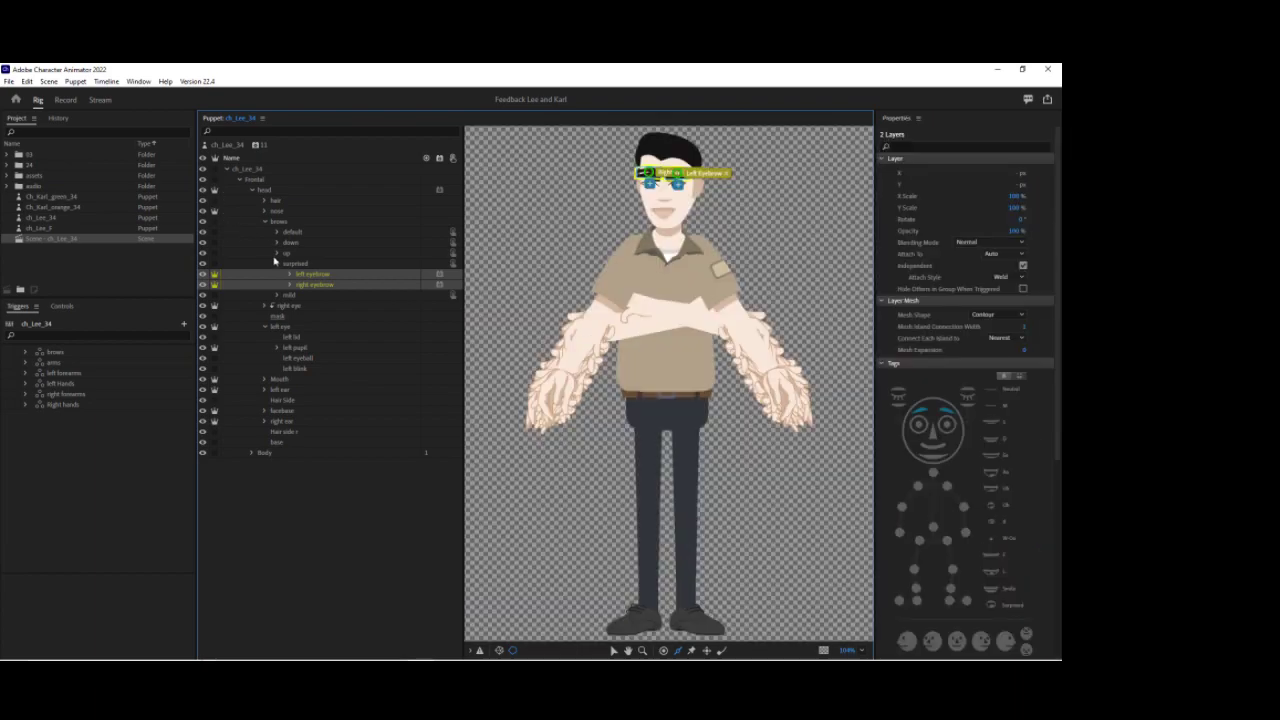
pyautogui.click(274, 259)
pyautogui.click(265, 222)
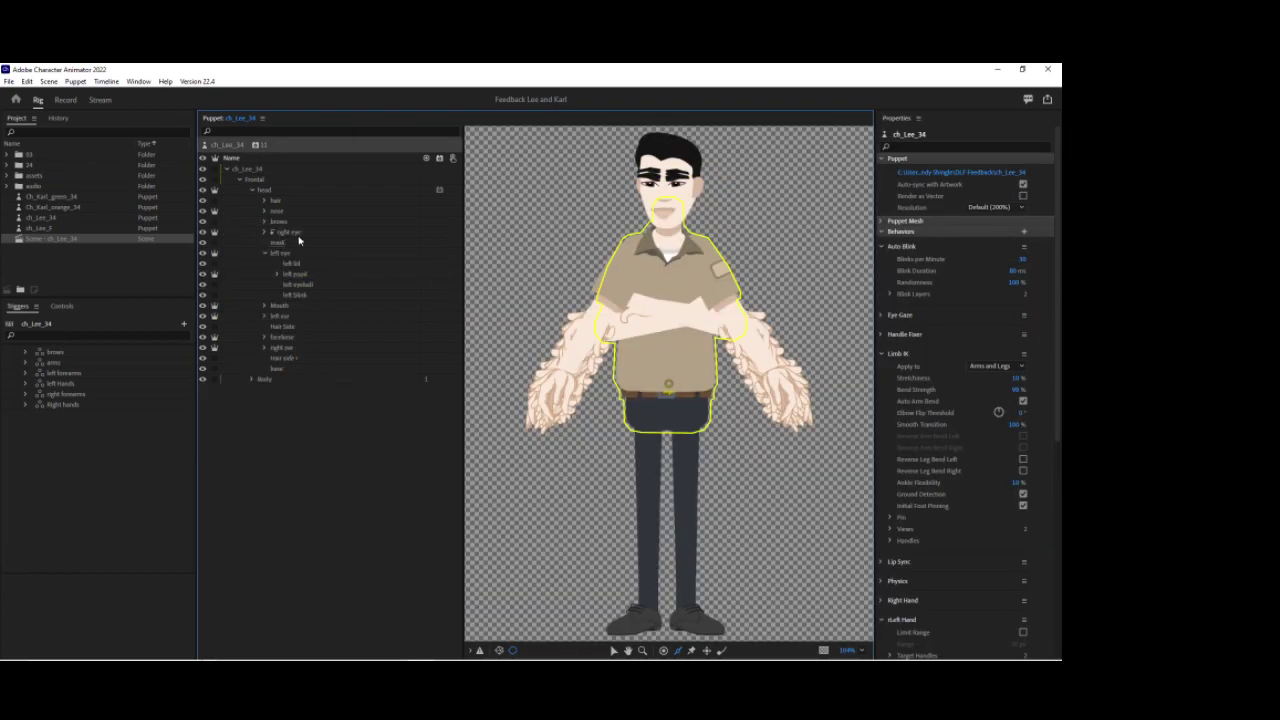
pyautogui.click(266, 254)
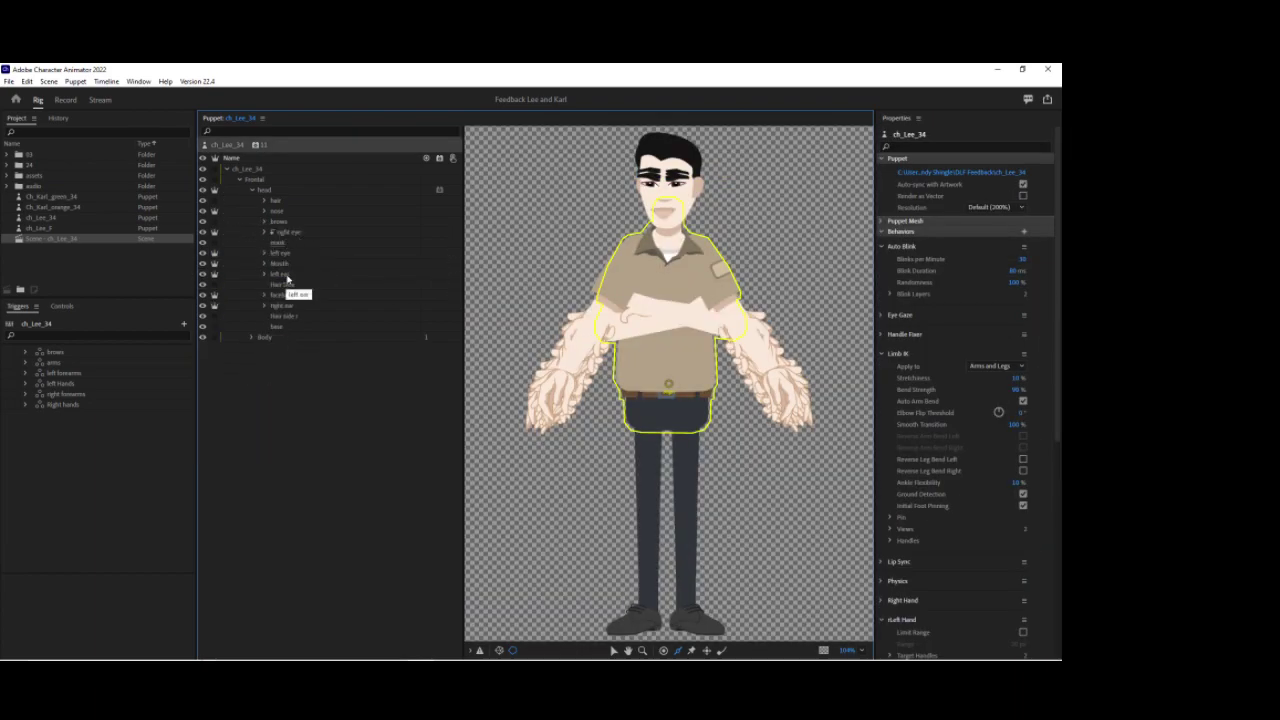
pyautogui.click(286, 276)
pyautogui.keyDown('ctrl'); pyautogui.click(300, 306); pyautogui.keyUp('ctrl')
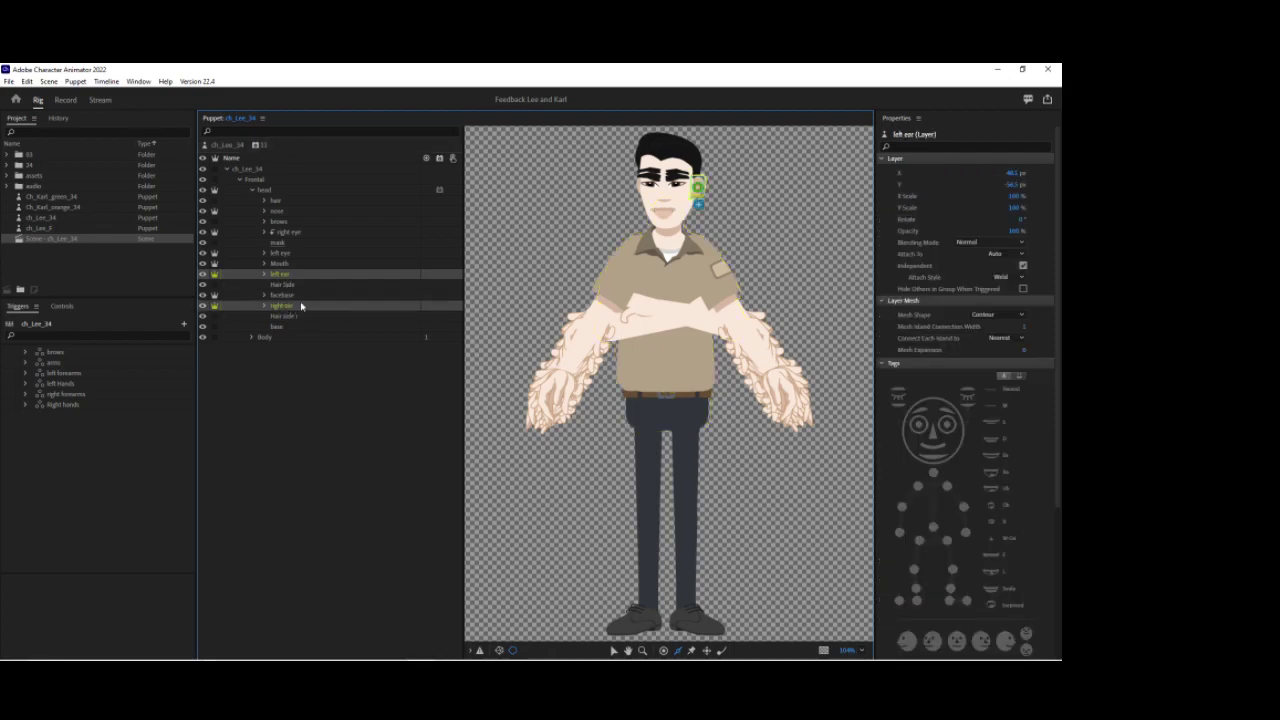
pyautogui.click(438, 280)
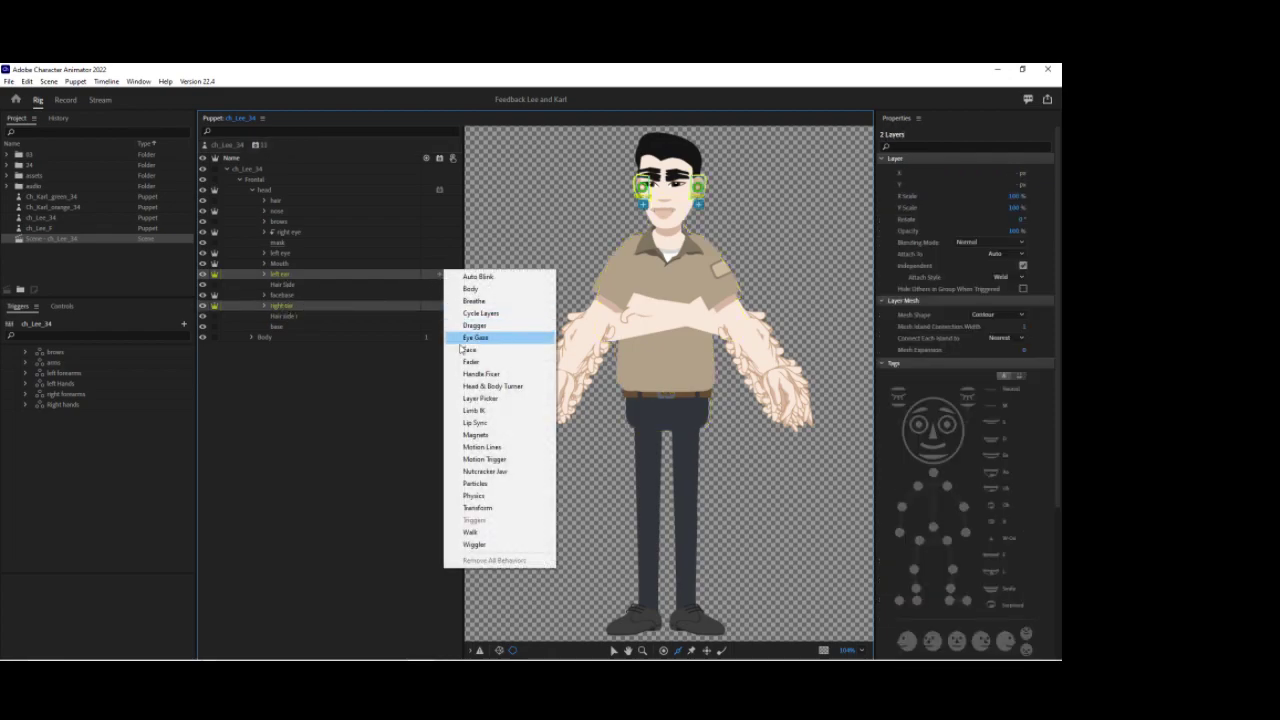
pyautogui.click(500, 349)
pyautogui.scroll(-3, 938, 400)
pyautogui.click(937, 272)
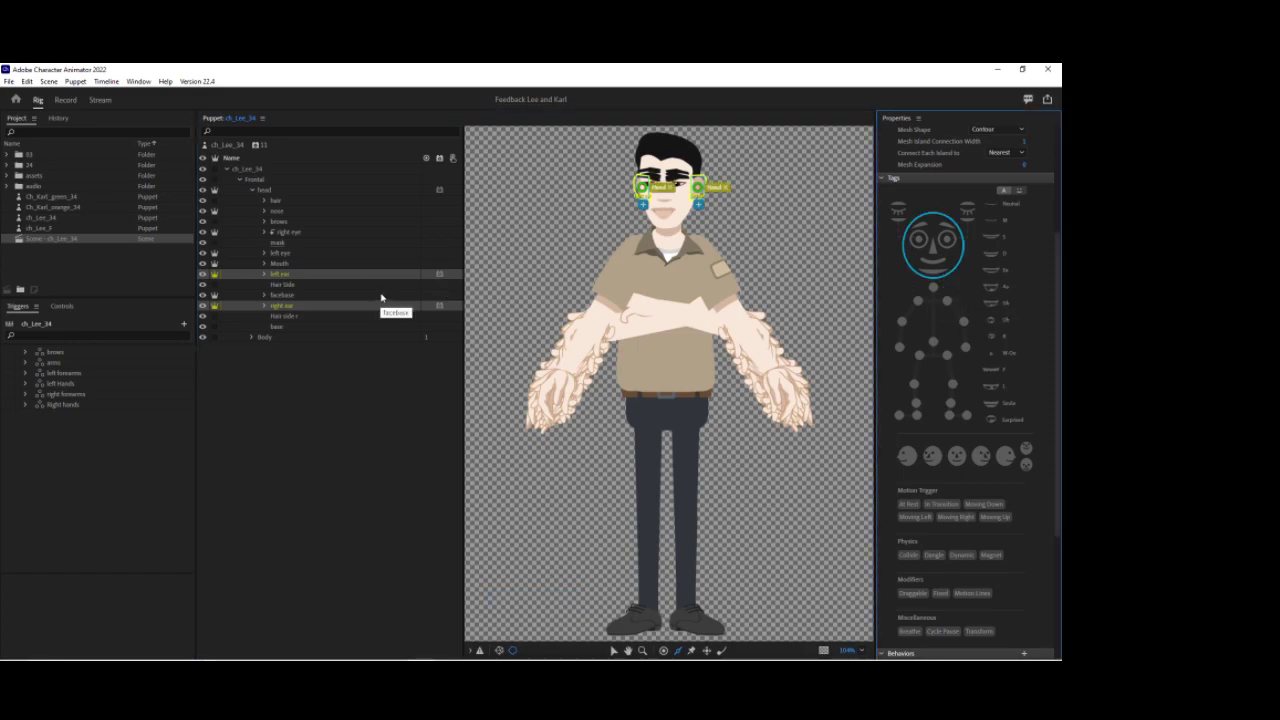
# Edit the right ear's Head Position Strength, and set the left ear's to 150% with Head Scale Strength at 0%.
pyautogui.click(347, 306)
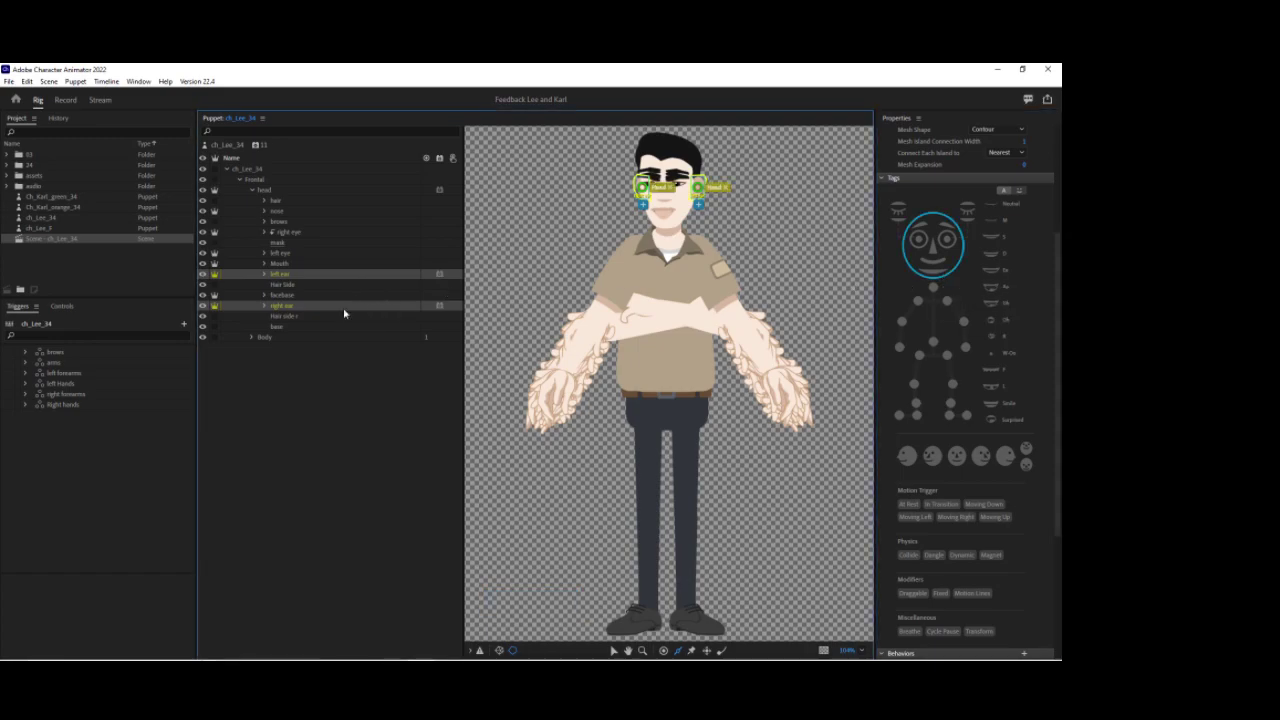
pyautogui.scroll(-3, 936, 510)
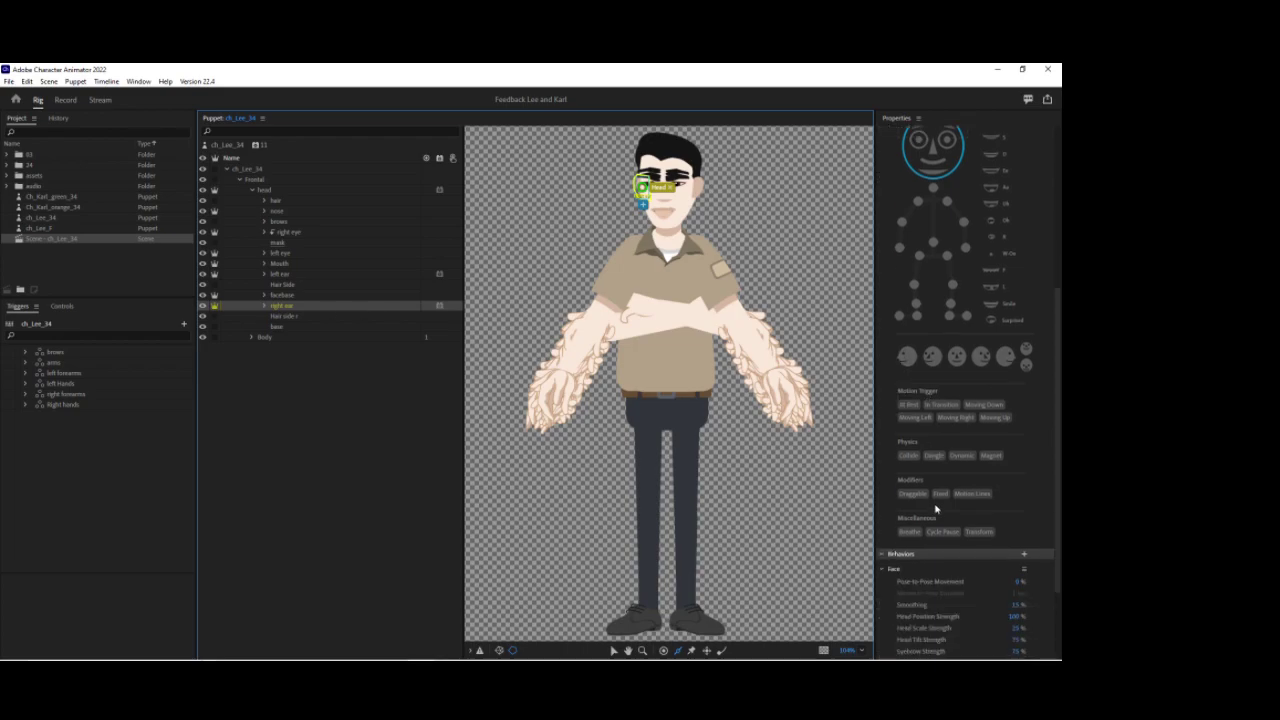
pyautogui.click(1014, 617)
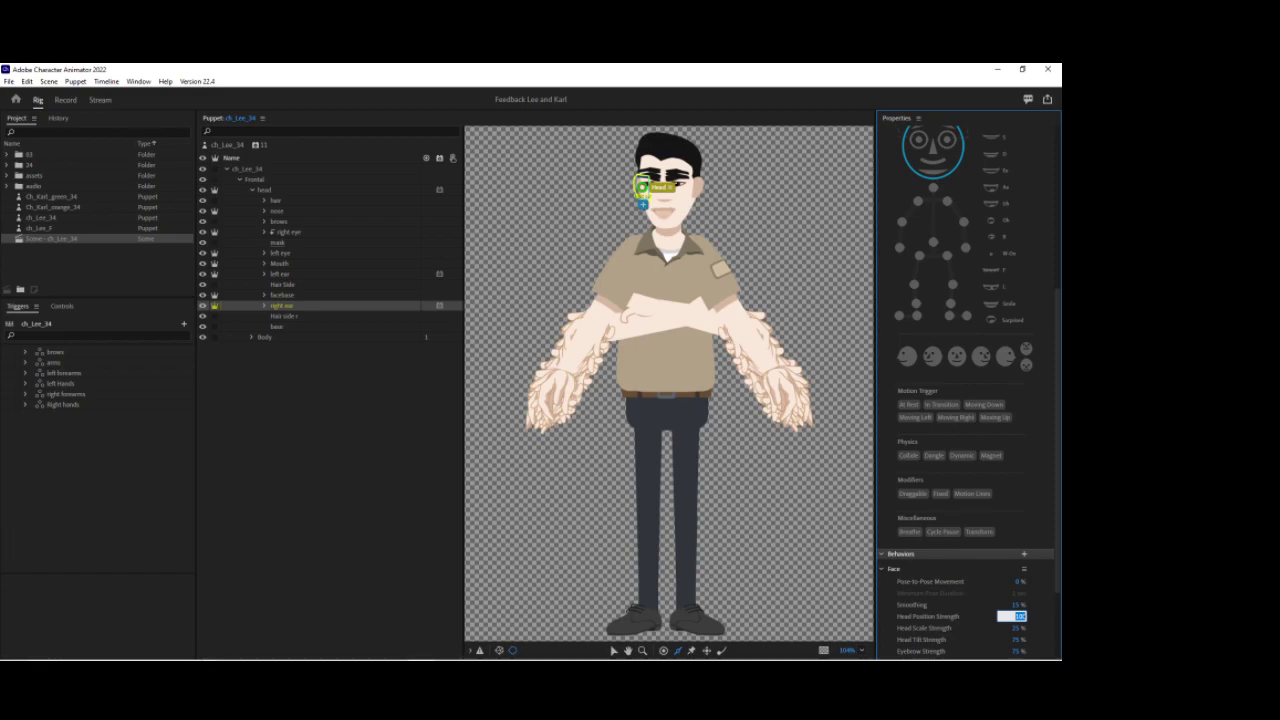
pyautogui.click(276, 274)
pyautogui.click(1014, 617)
pyautogui.write('150')
pyautogui.press('Return')
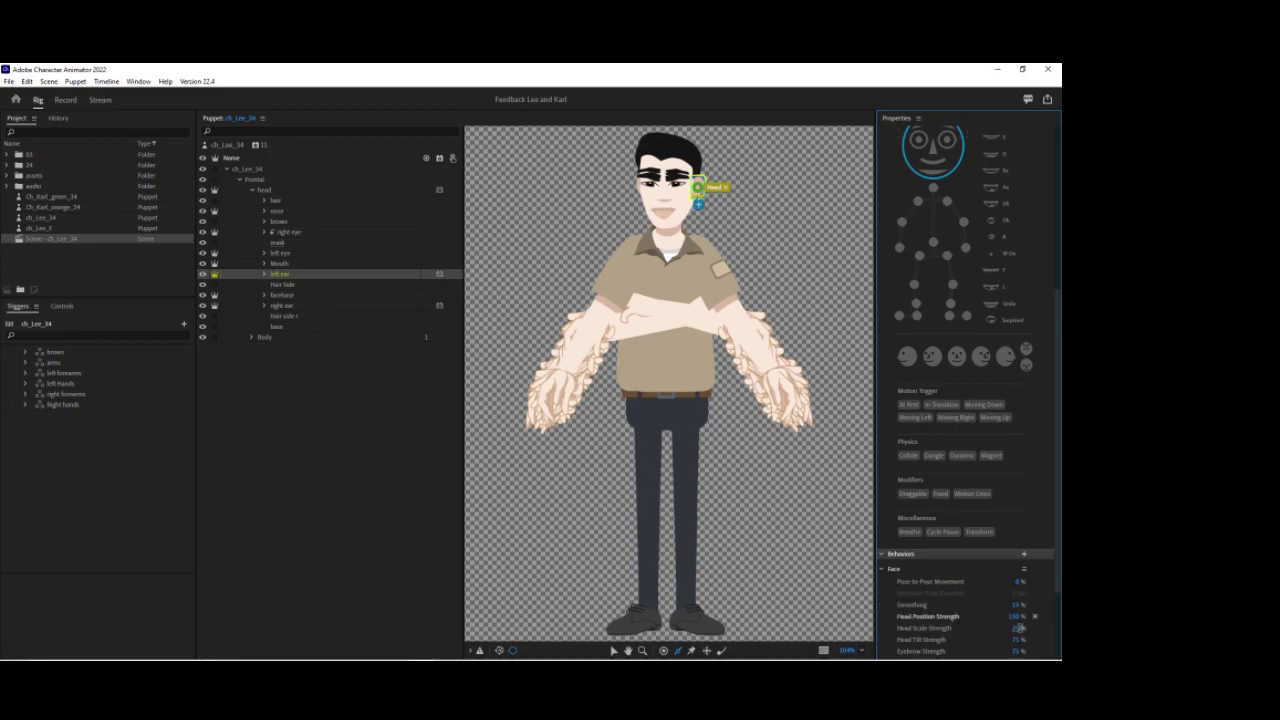
pyautogui.write('0')
pyautogui.press('Return')
# Test the ear movement in the recording scene and recalibrate the camera's rest pose.
pyautogui.click(74, 103)
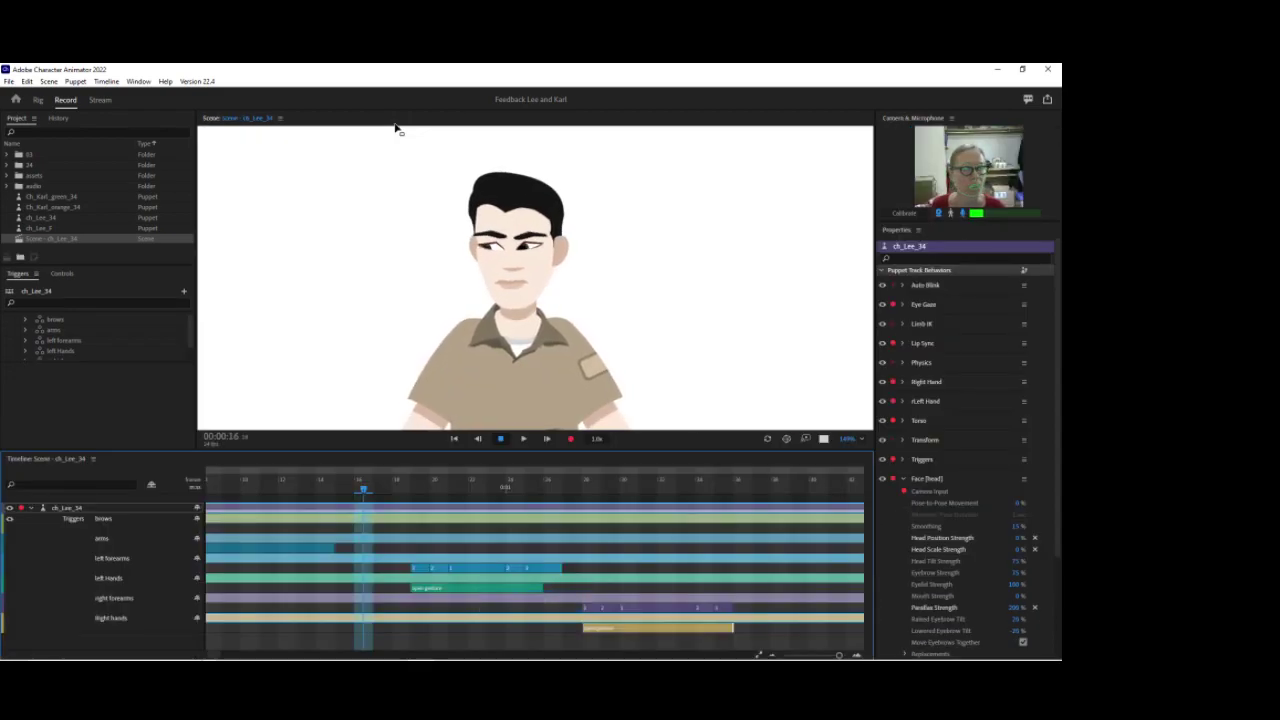
pyautogui.click(906, 214)
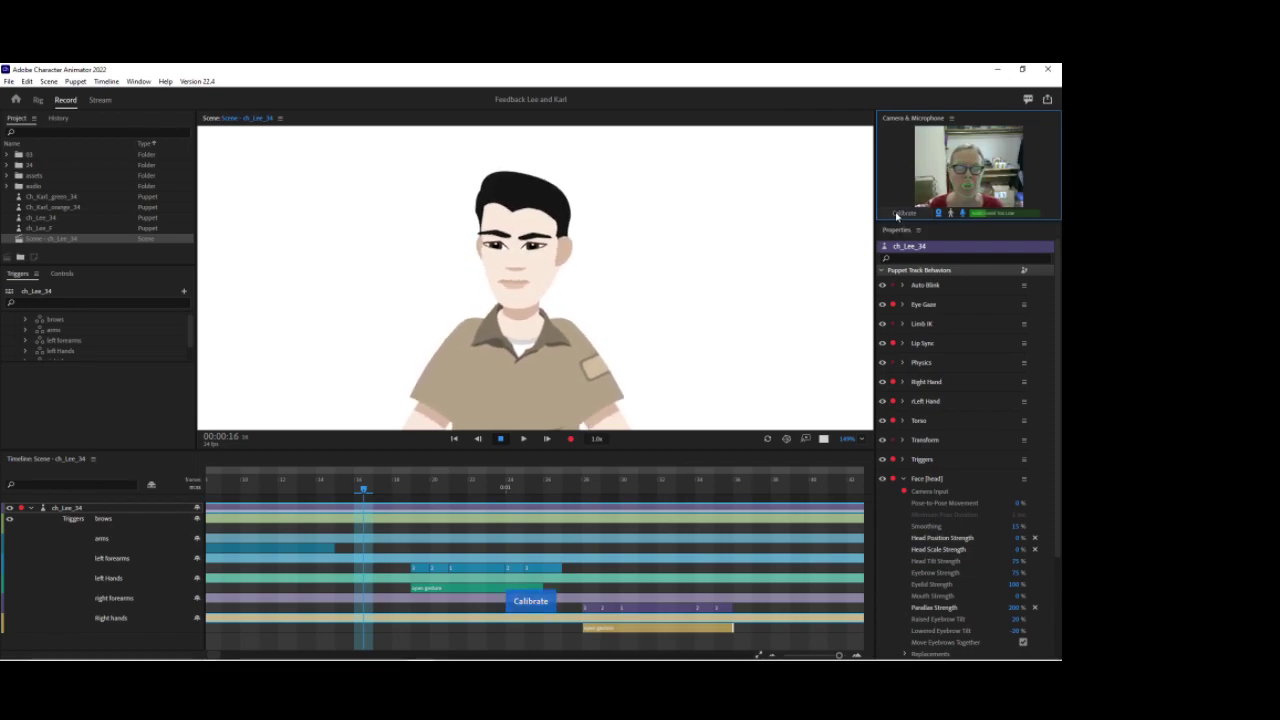
# Return to the puppet rig and select the facebase layer in the head group.
pyautogui.click(231, 117)
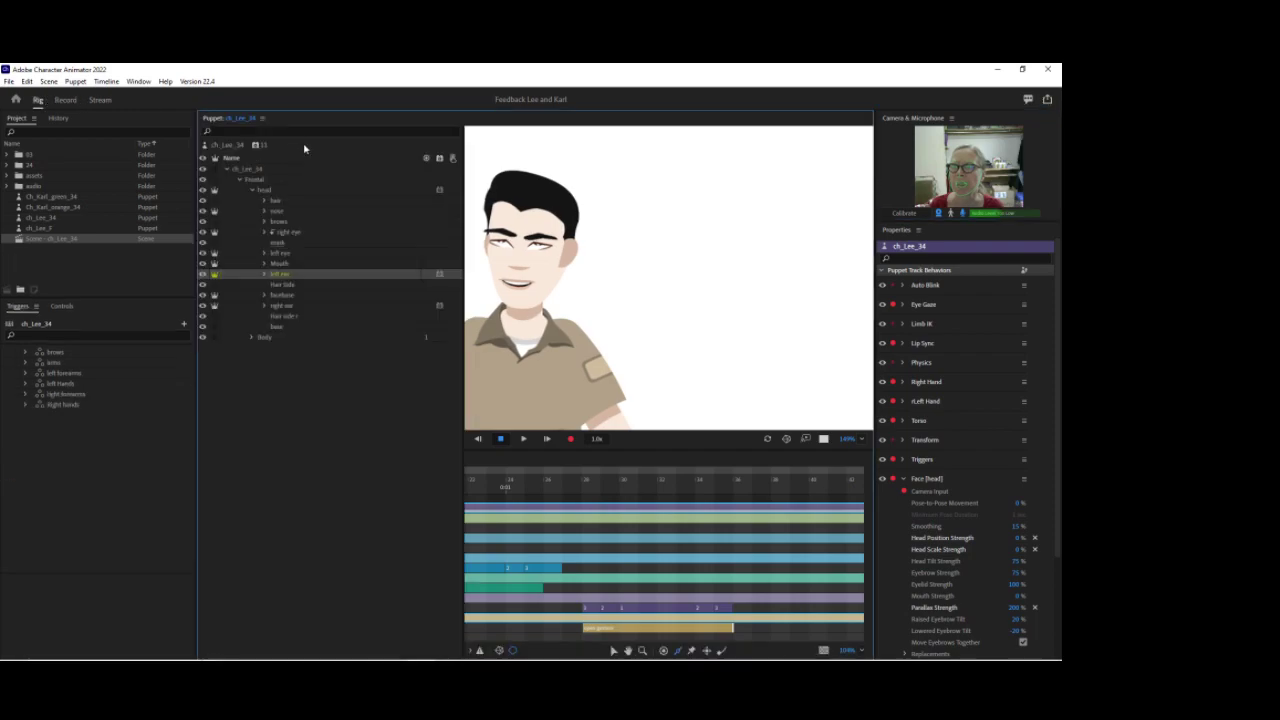
pyautogui.click(282, 295)
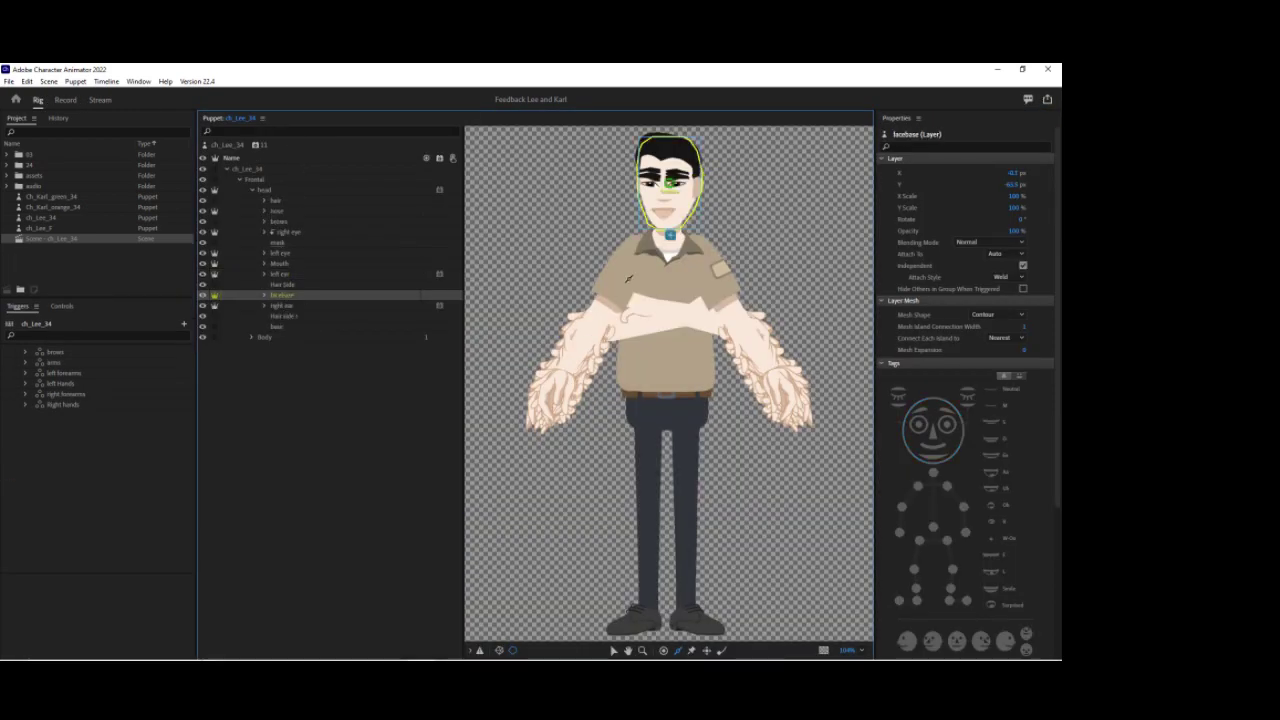
# Draw a horizontal stick just above the mouth on the facebase layer and tag it as Fixed.
pyautogui.click(669, 207)
pyautogui.click(672, 213)
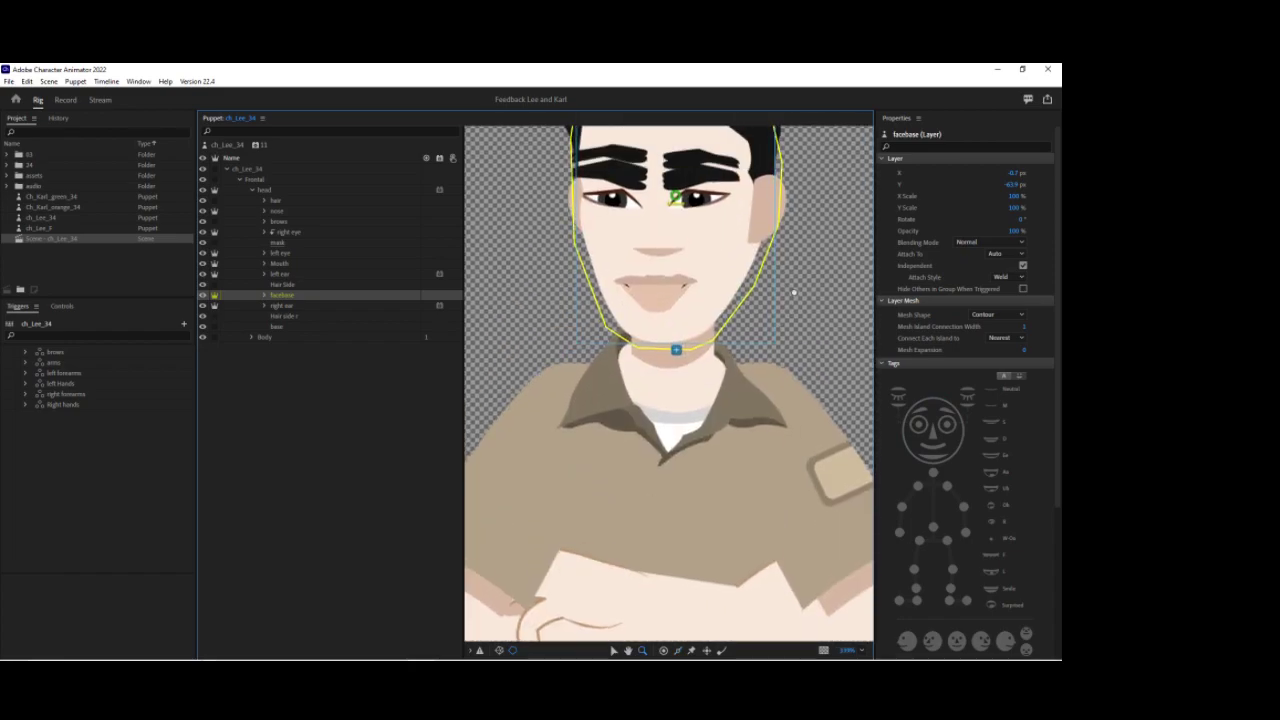
pyautogui.moveTo(794, 292); pyautogui.dragTo(795, 309)
pyautogui.click(677, 651)
pyautogui.moveTo(608, 285); pyautogui.dragTo(704, 284)
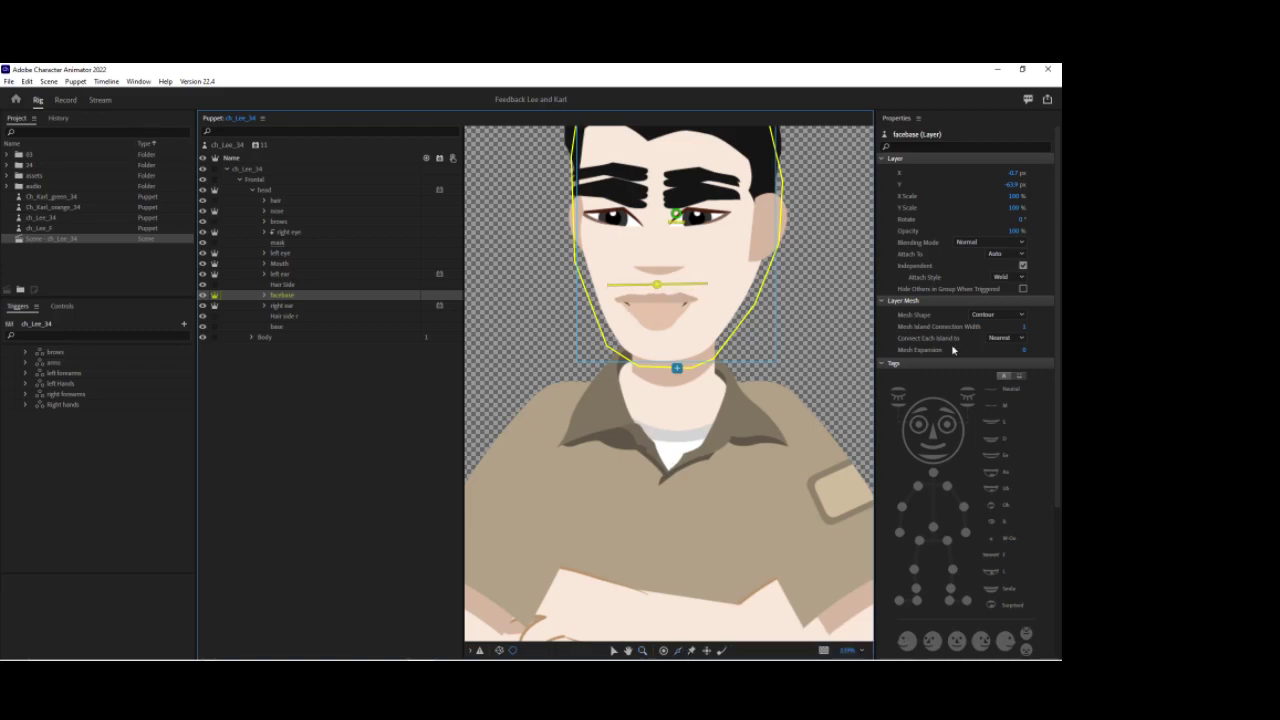
pyautogui.click(941, 458)
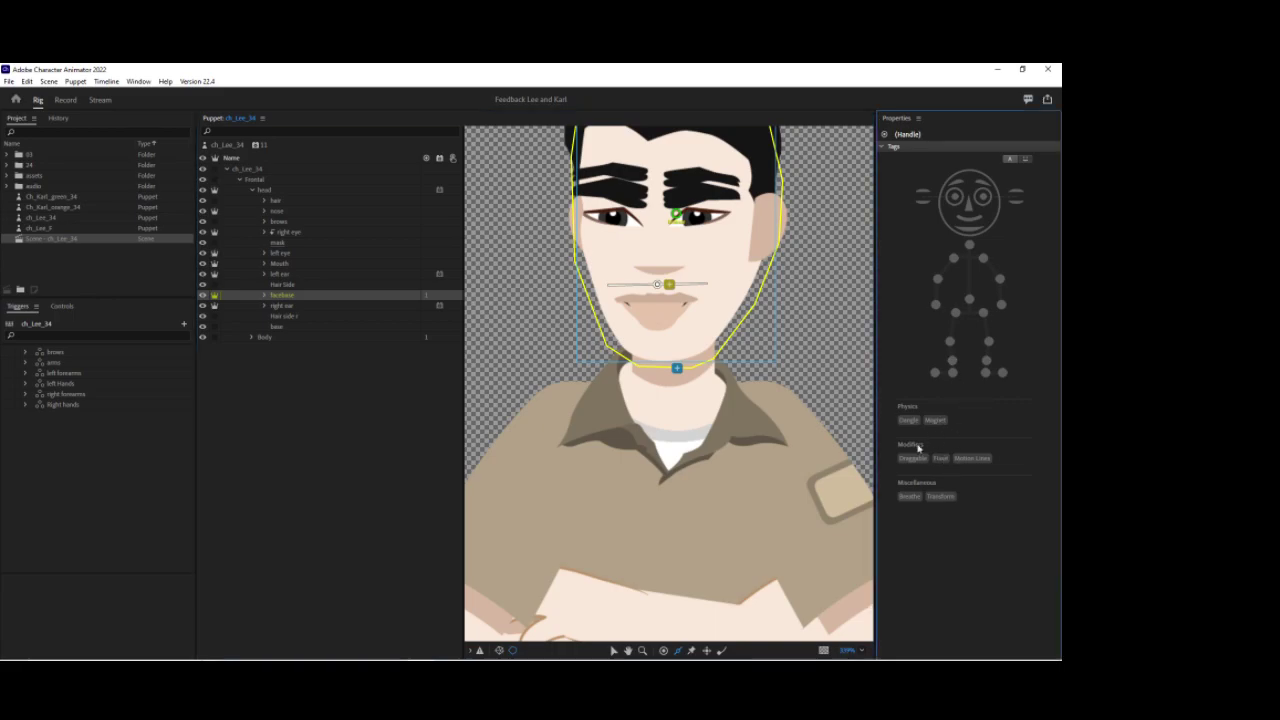
# Draw a horizontal stick across the chin on the facebase layer and tag it as Jaw.
pyautogui.moveTo(632, 340); pyautogui.dragTo(703, 337)
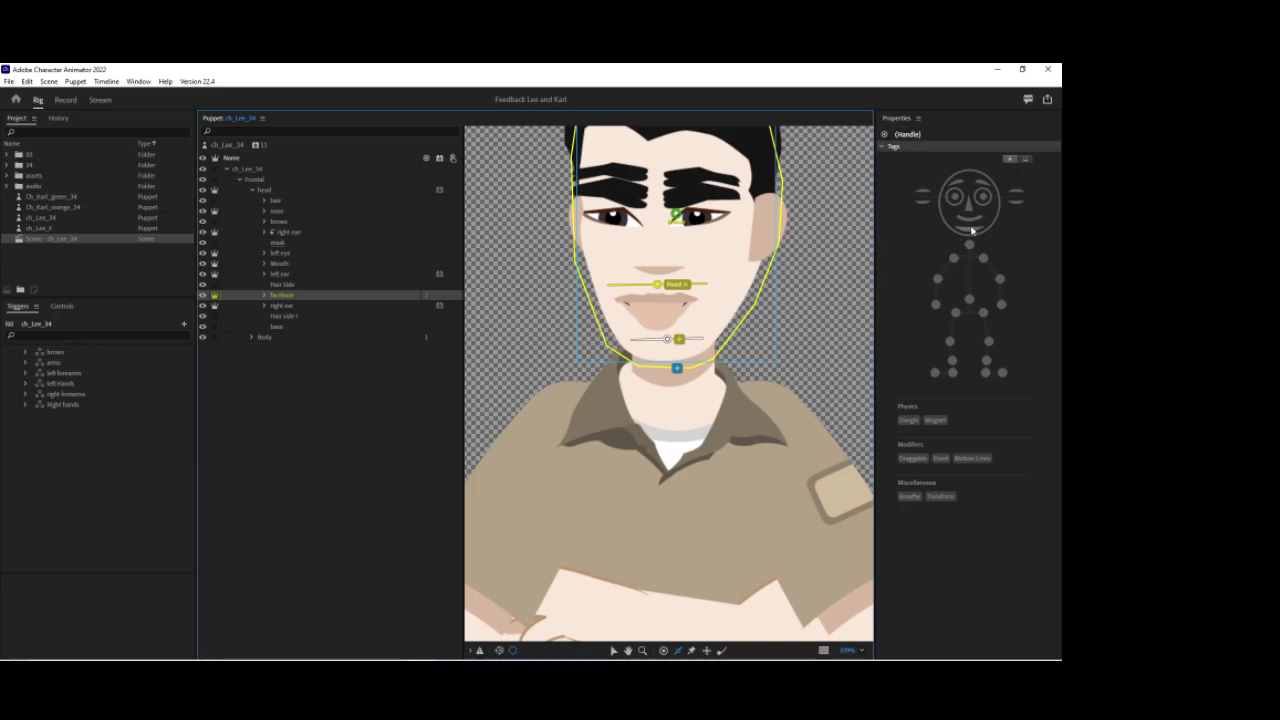
pyautogui.click(958, 230)
# In the Record workspace, set the Lip Sync behavior's Jaw Movement to 60%.
pyautogui.click(65, 99)
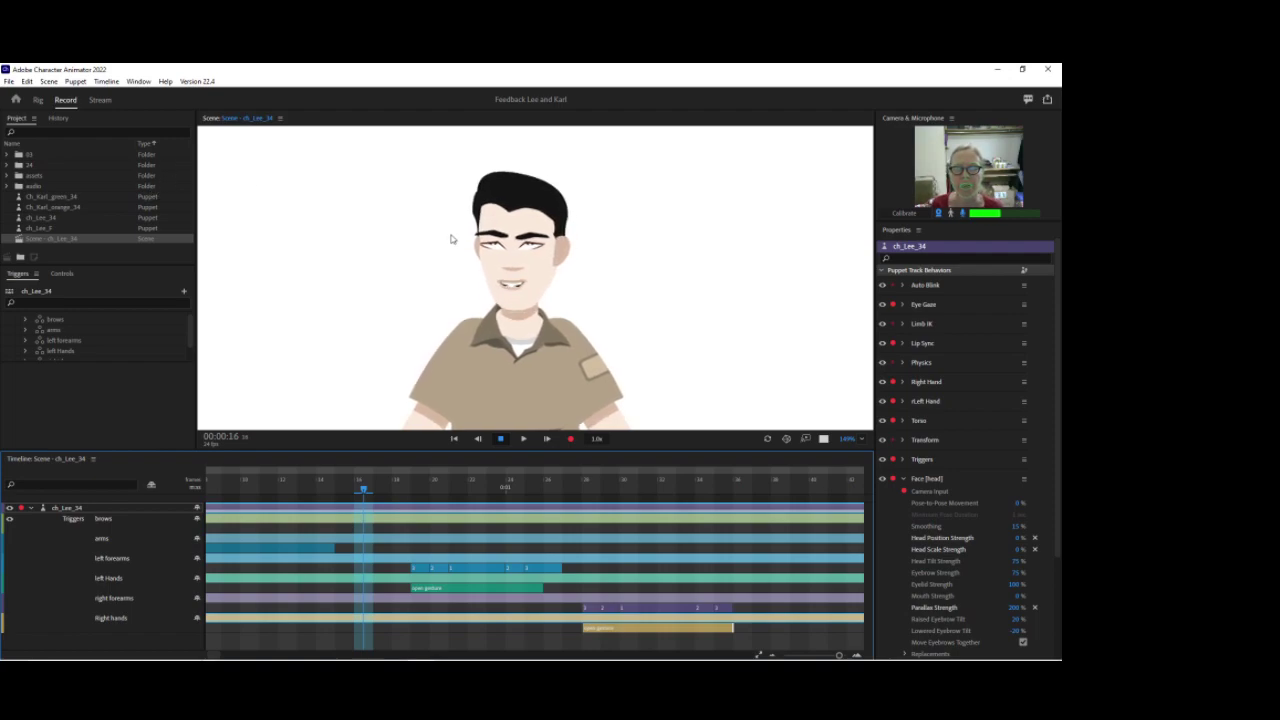
pyautogui.click(903, 344)
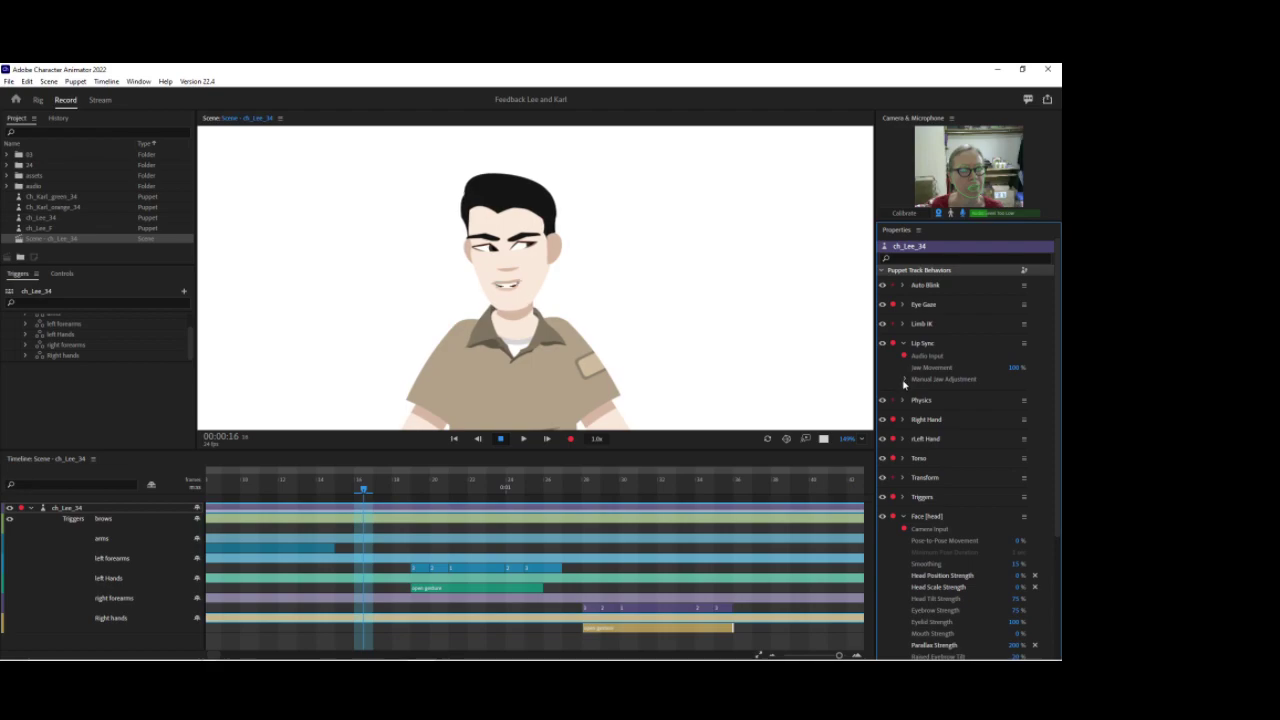
pyautogui.click(1014, 367)
pyautogui.press('Return')
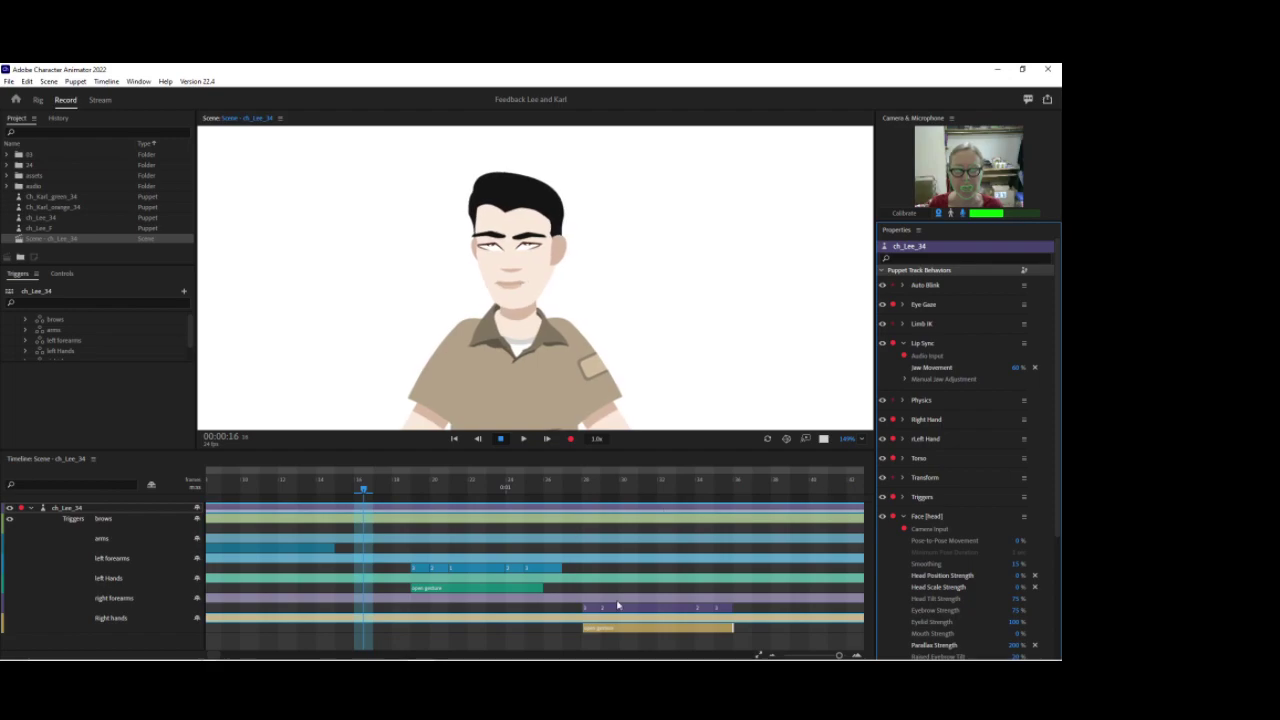
# Fit the whole puppet in the scene at frame 2 and test its arms by pulling both hands inward to the hips.
pyautogui.click(855, 438)
pyautogui.click(868, 453)
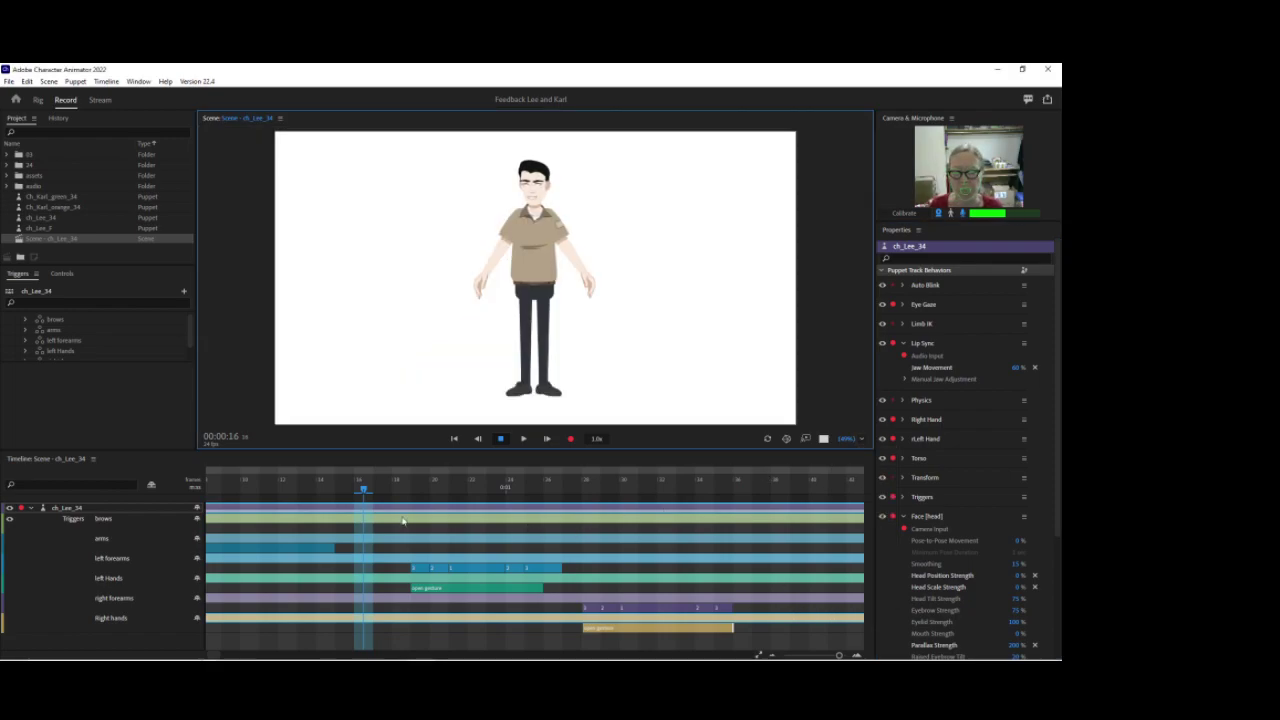
pyautogui.moveTo(256, 479); pyautogui.dragTo(151, 407)
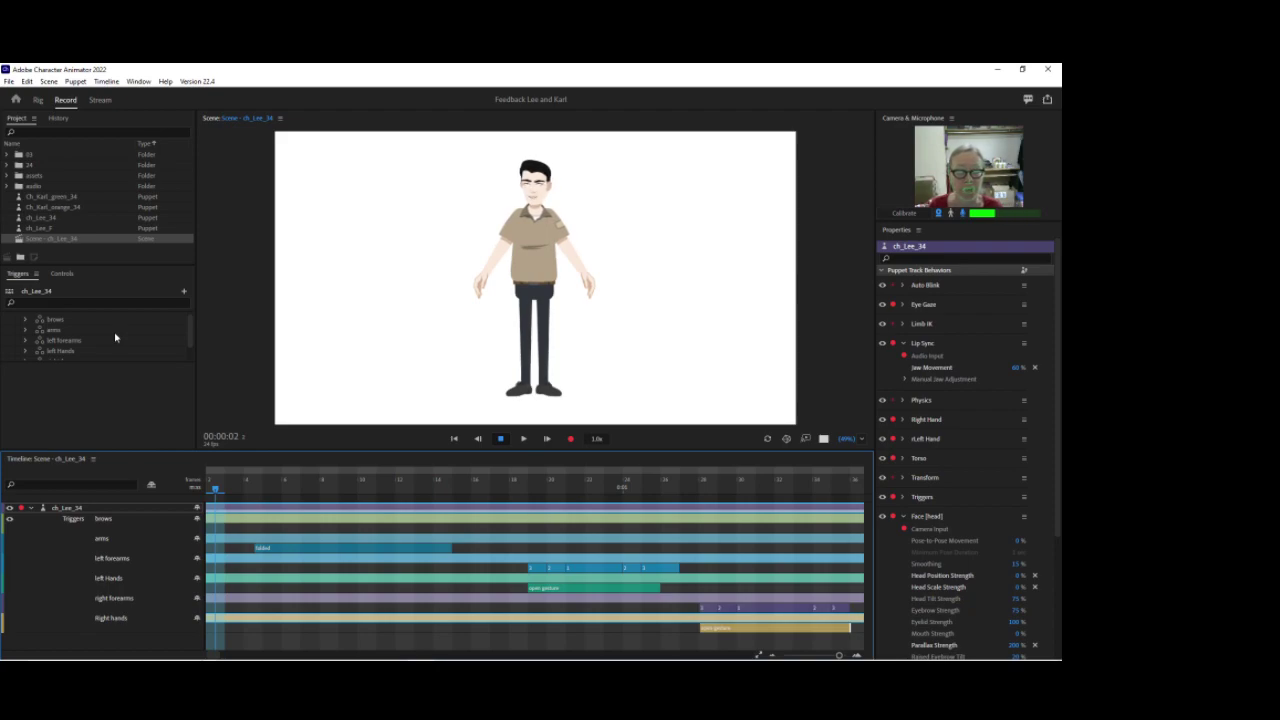
pyautogui.click(492, 294)
pyautogui.moveTo(492, 294); pyautogui.dragTo(506, 291)
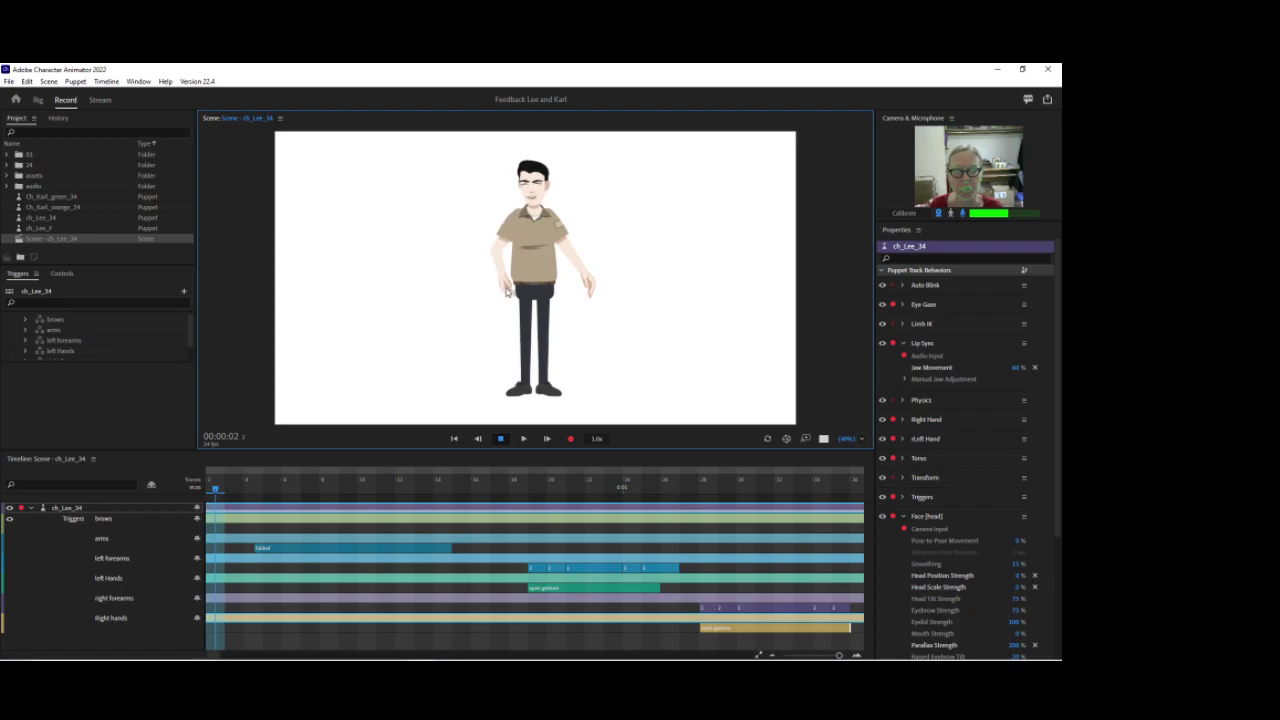
pyautogui.moveTo(591, 289); pyautogui.dragTo(567, 290)
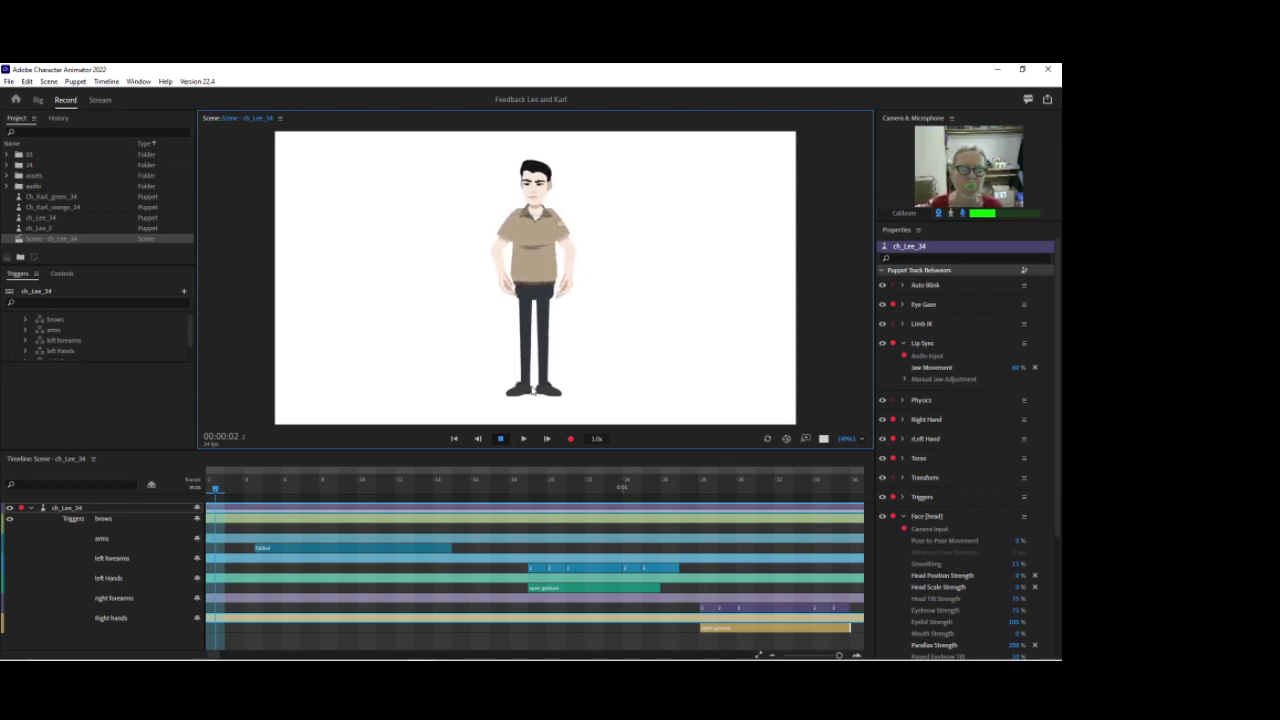
# Return to the Rig workspace and examine the Right Leg layer's handles and sticks around the knee.
pyautogui.click(39, 101)
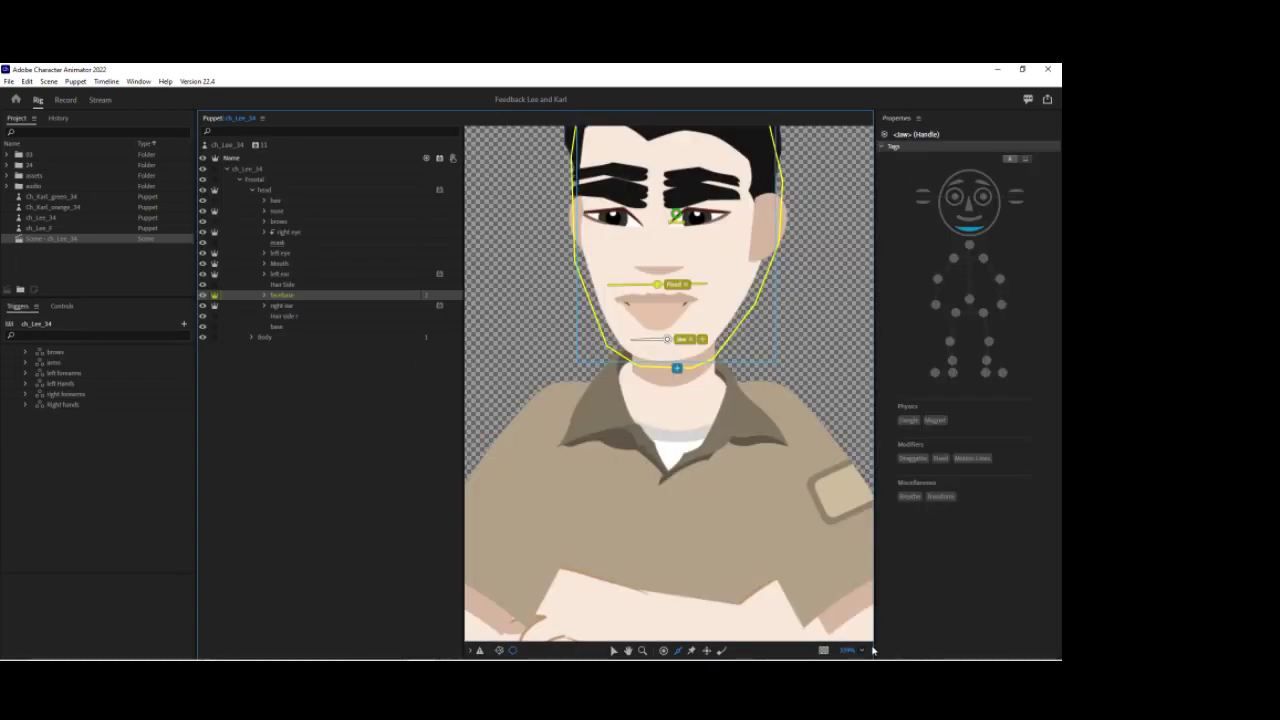
pyautogui.click(862, 650)
pyautogui.click(877, 487)
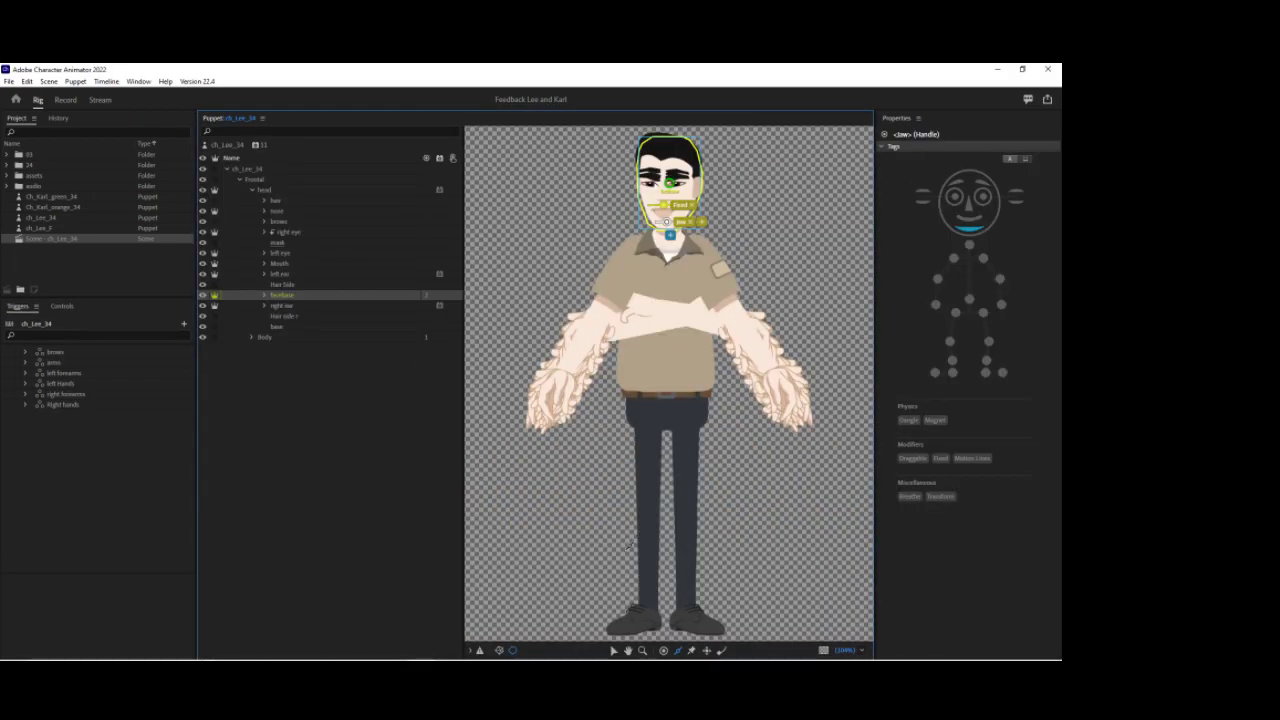
pyautogui.click(252, 338)
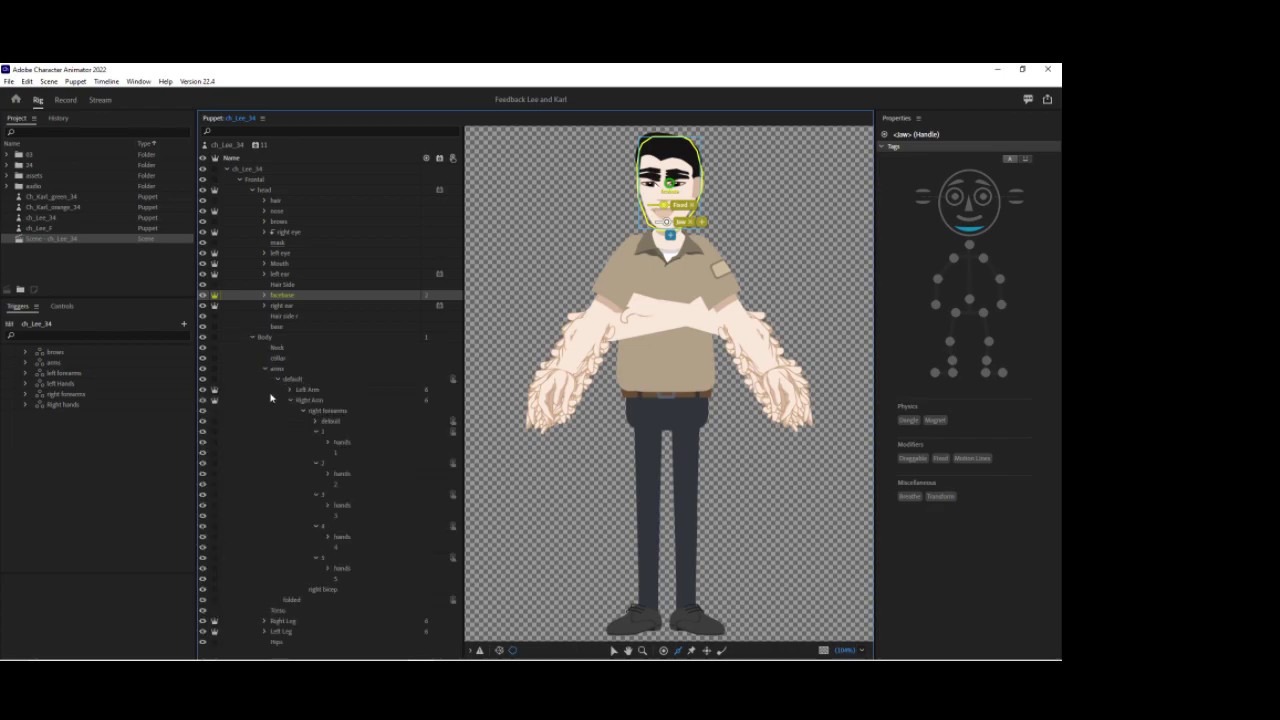
pyautogui.click(266, 369)
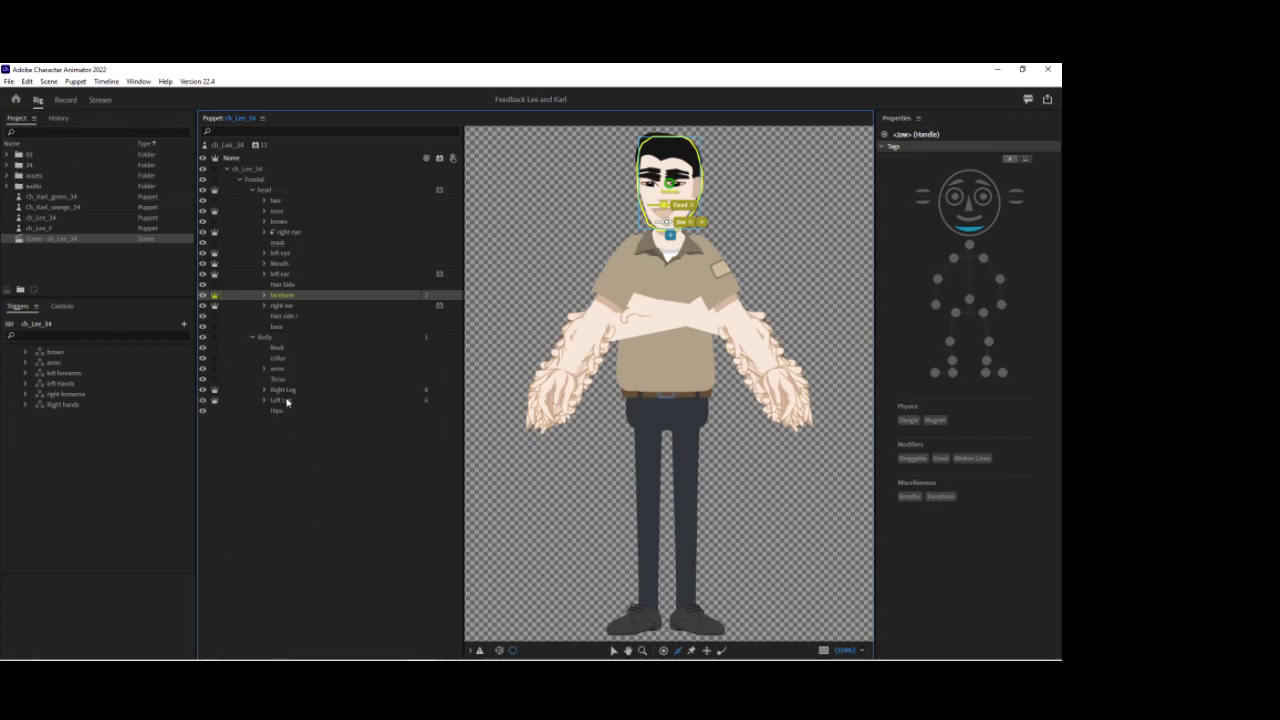
pyautogui.click(283, 390)
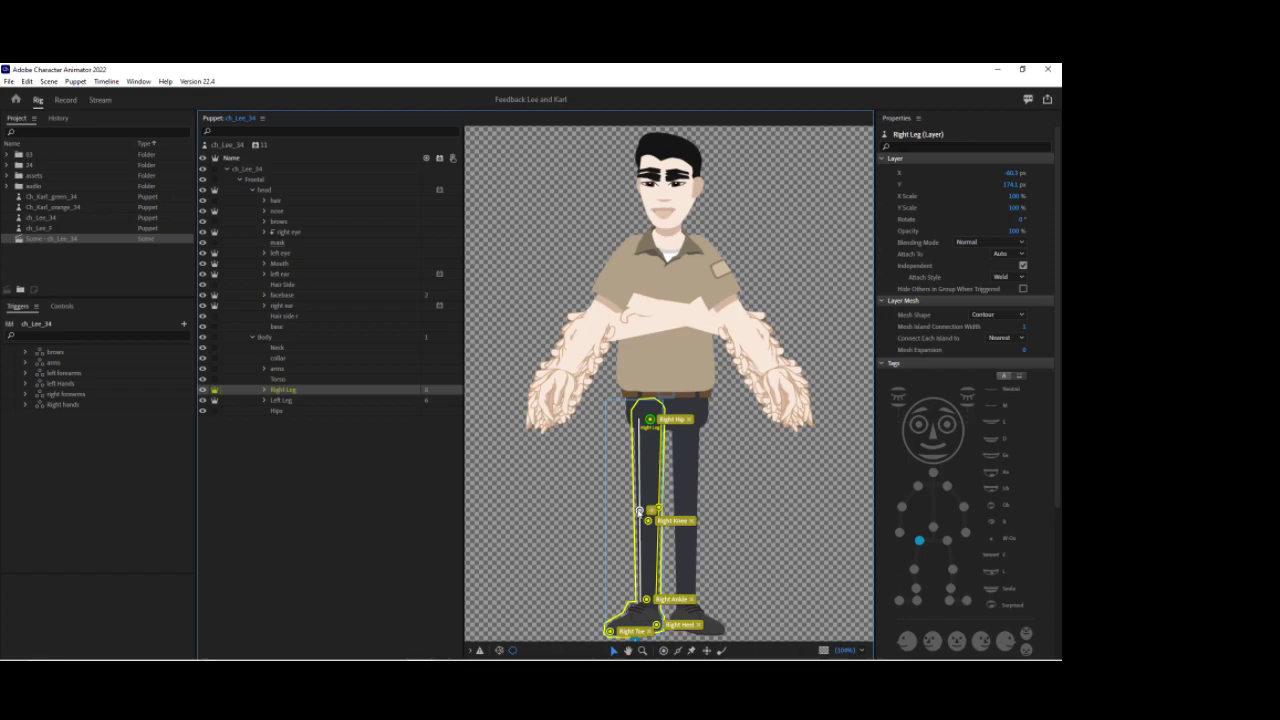
pyautogui.click(657, 508)
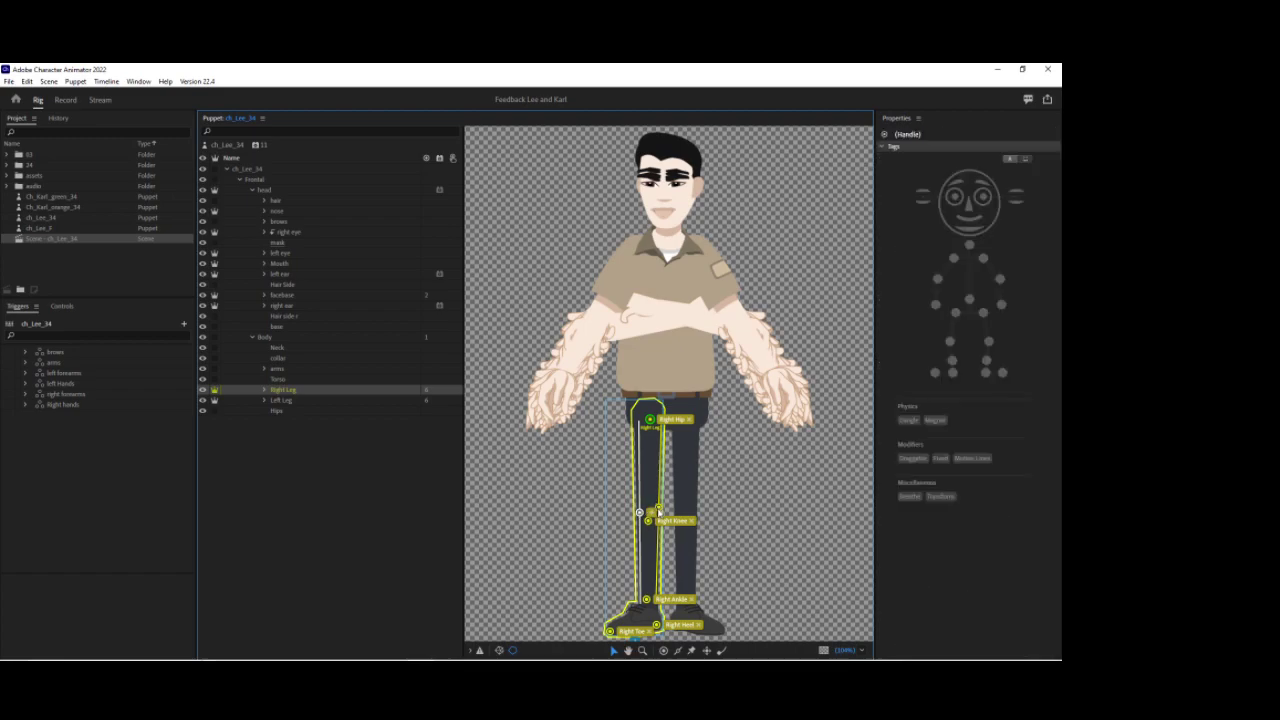
pyautogui.click(67, 100)
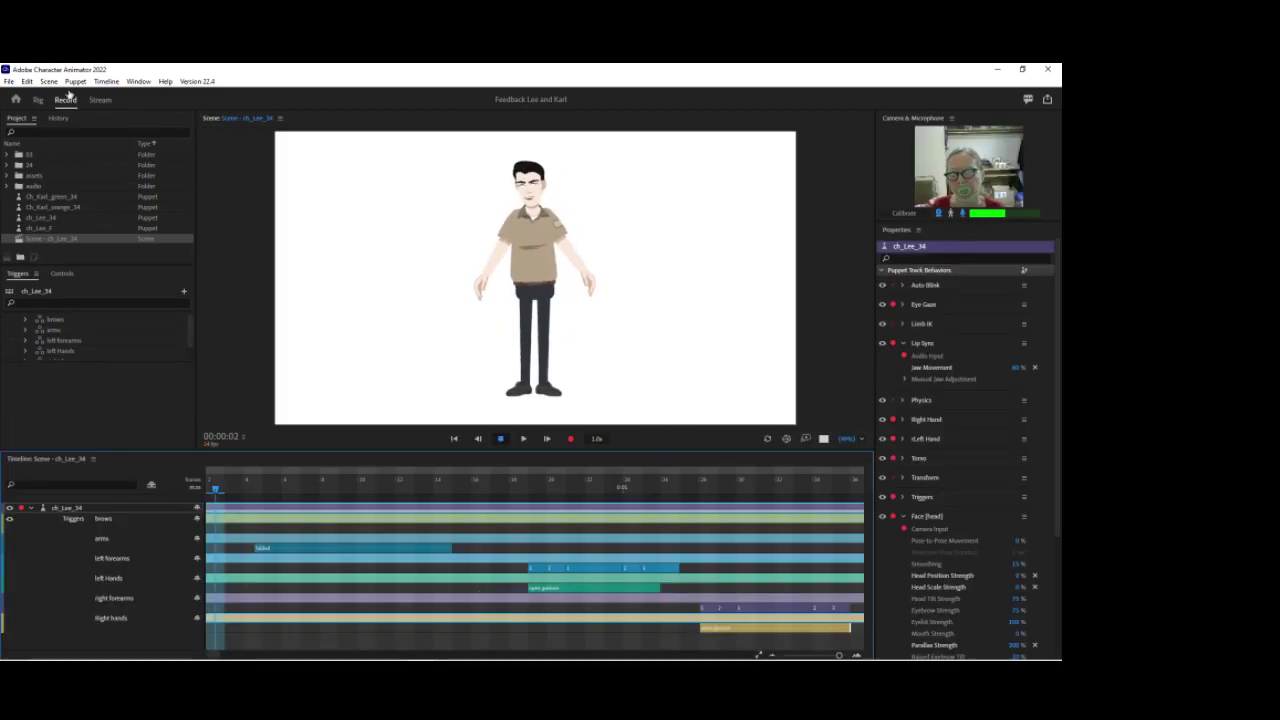
pyautogui.click(37, 100)
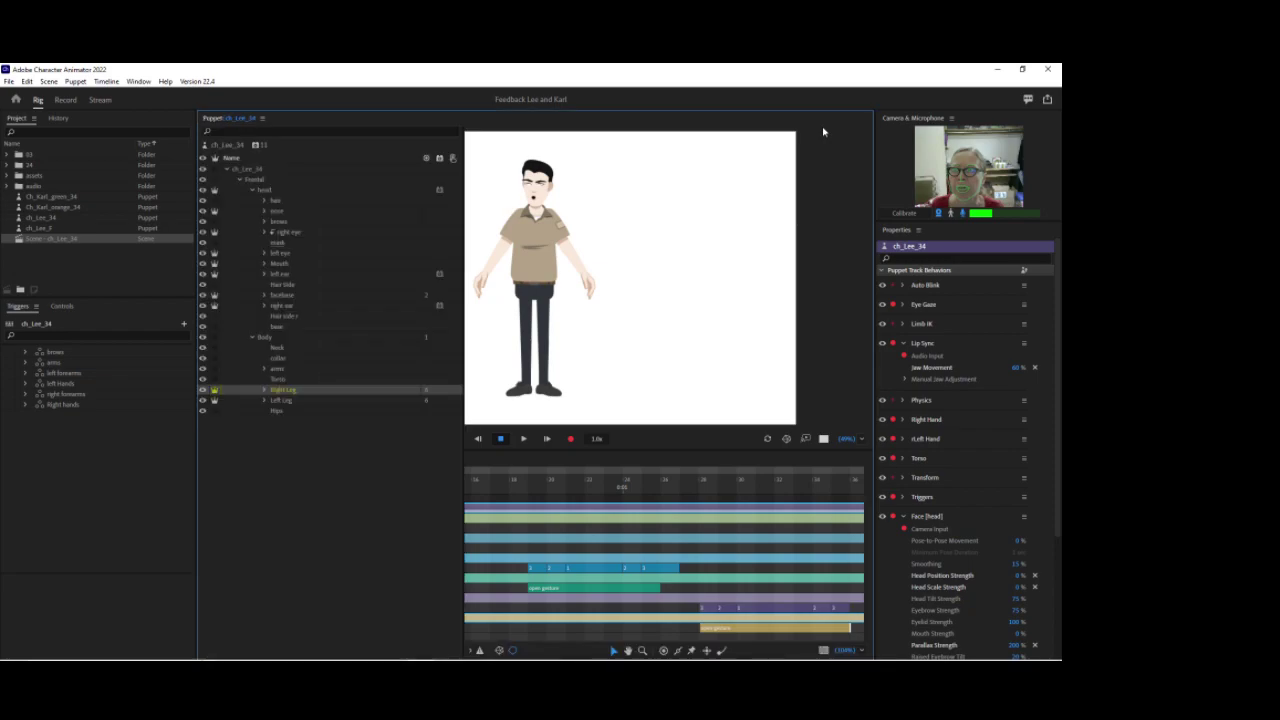
# Set the attach style of both the Left Arm and Right Arm layers in the default arms group to Hinge.
pyautogui.click(285, 370)
pyautogui.press('Right')
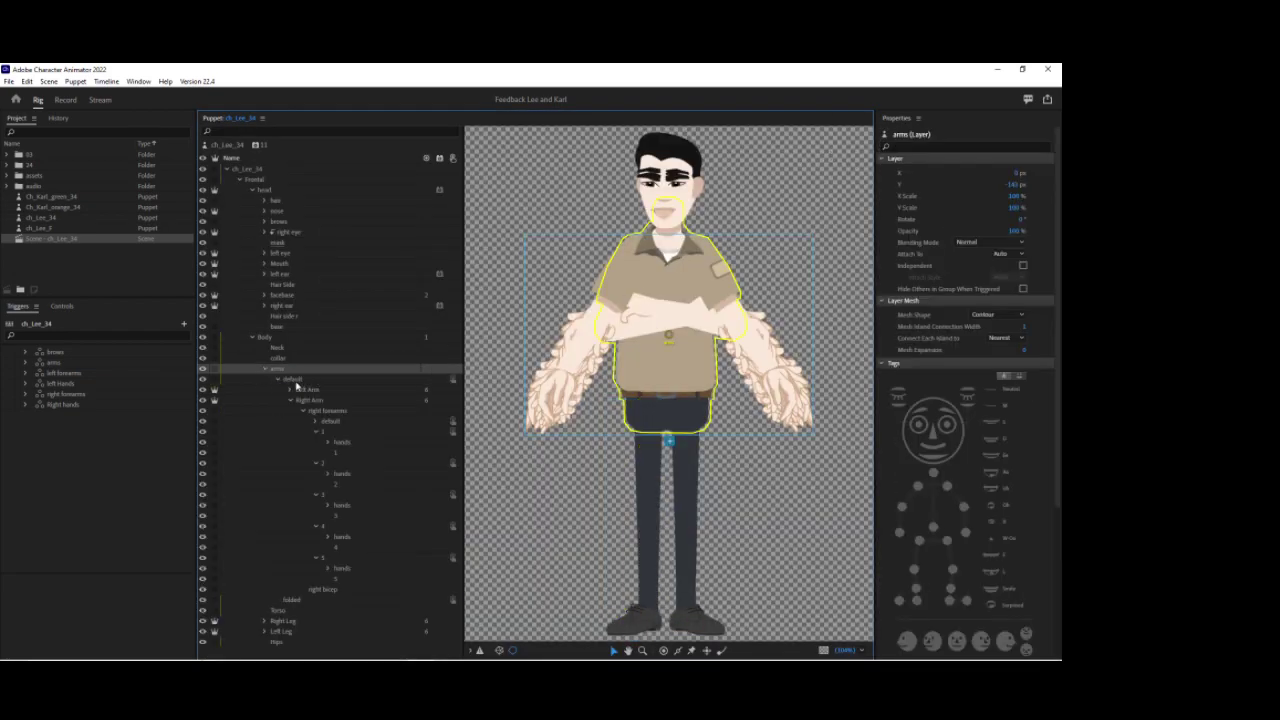
pyautogui.click(288, 380)
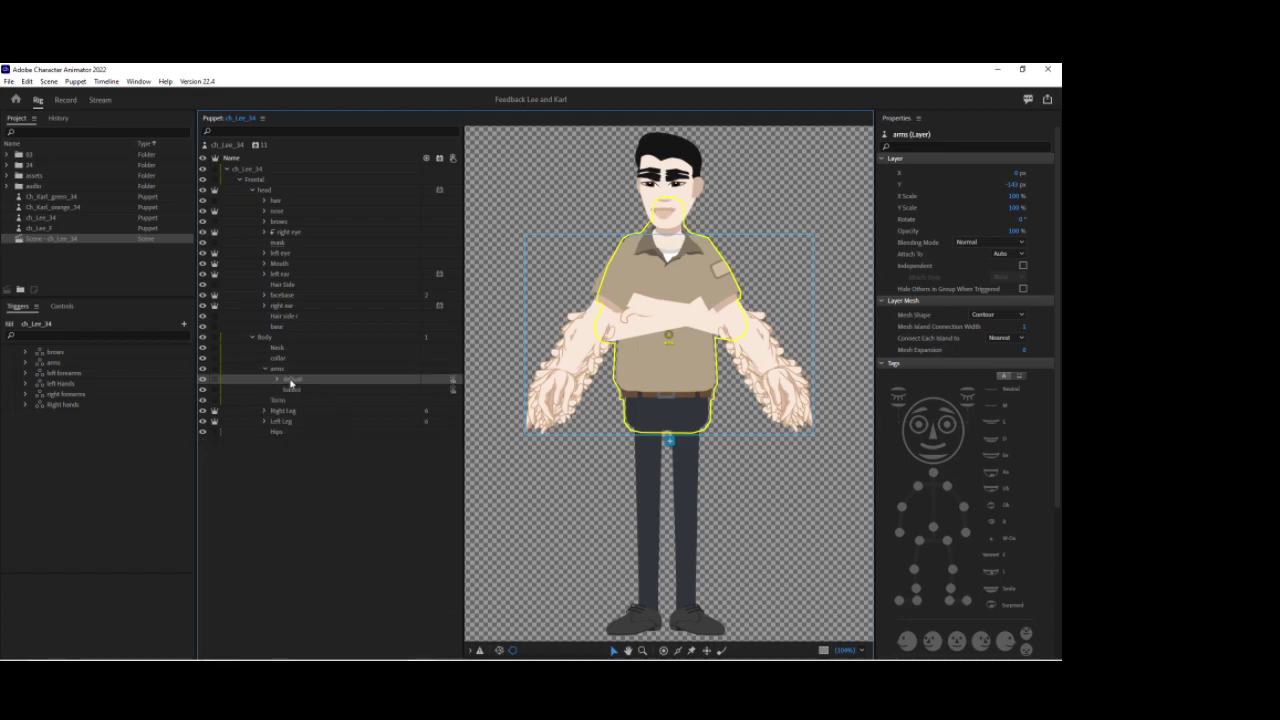
pyautogui.click(291, 400)
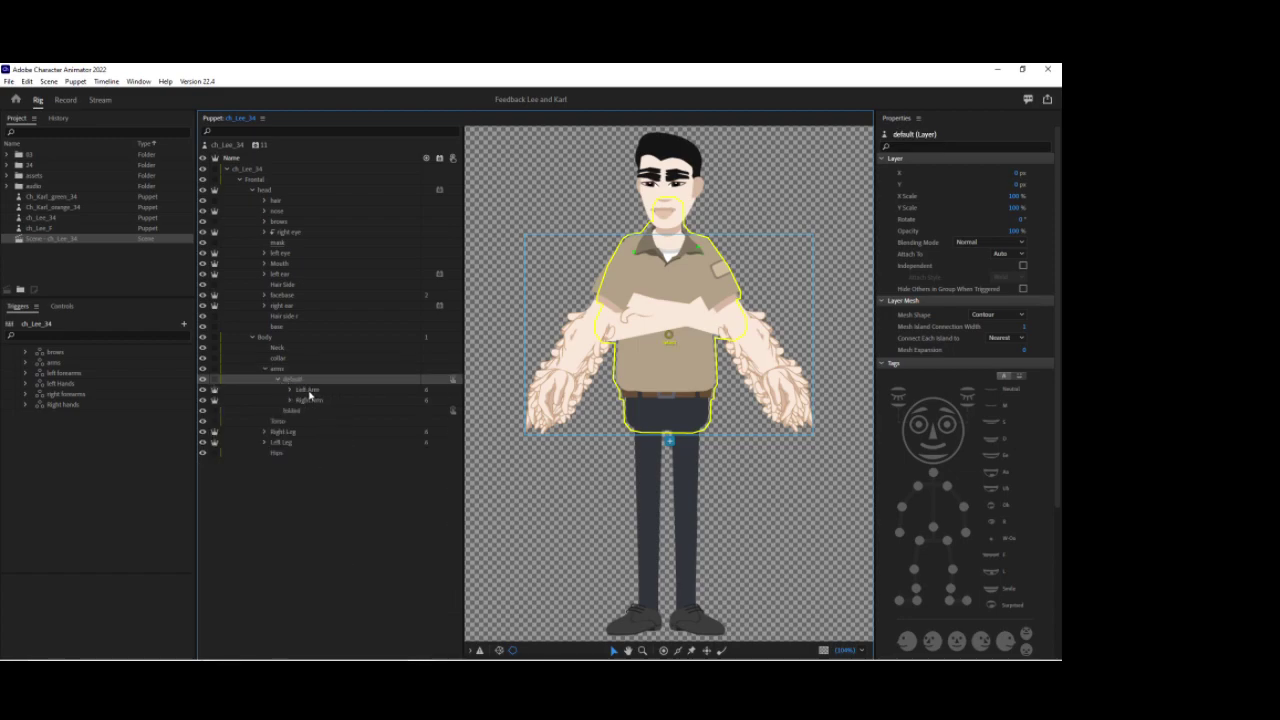
pyautogui.click(308, 390)
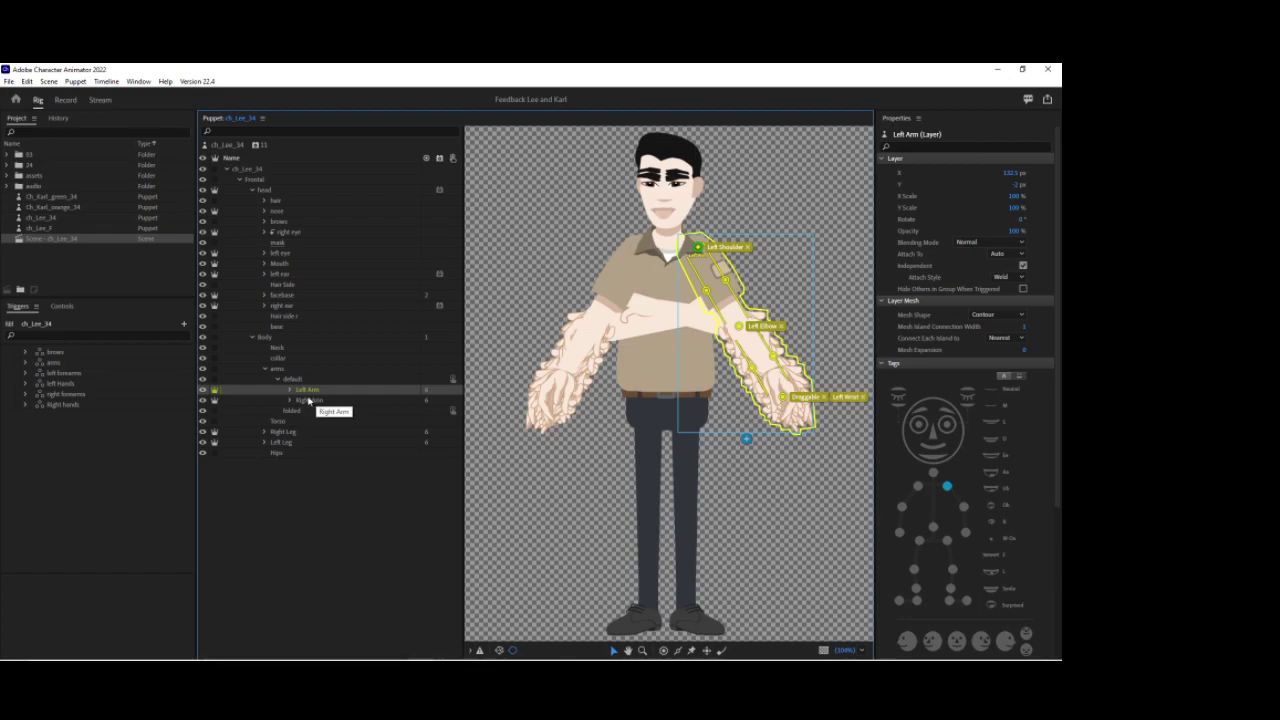
pyautogui.click(291, 400)
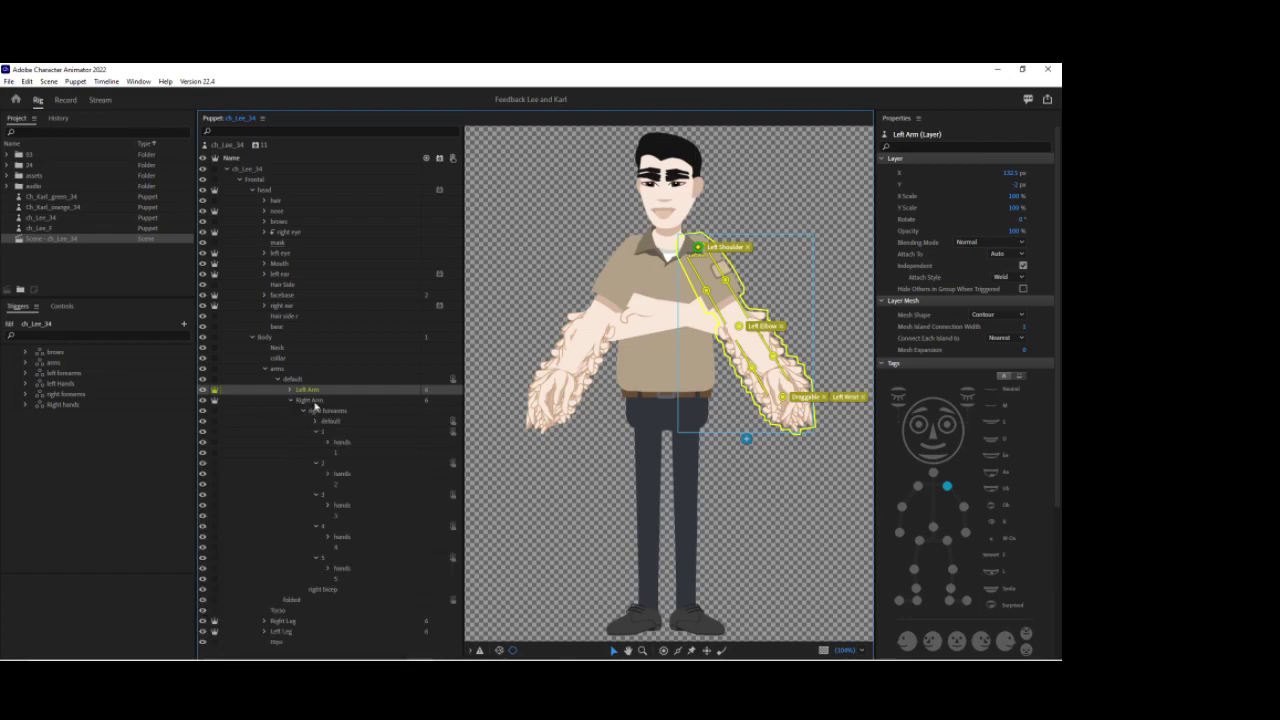
pyautogui.keyDown('ctrl'); pyautogui.click(320, 400); pyautogui.keyUp('ctrl')
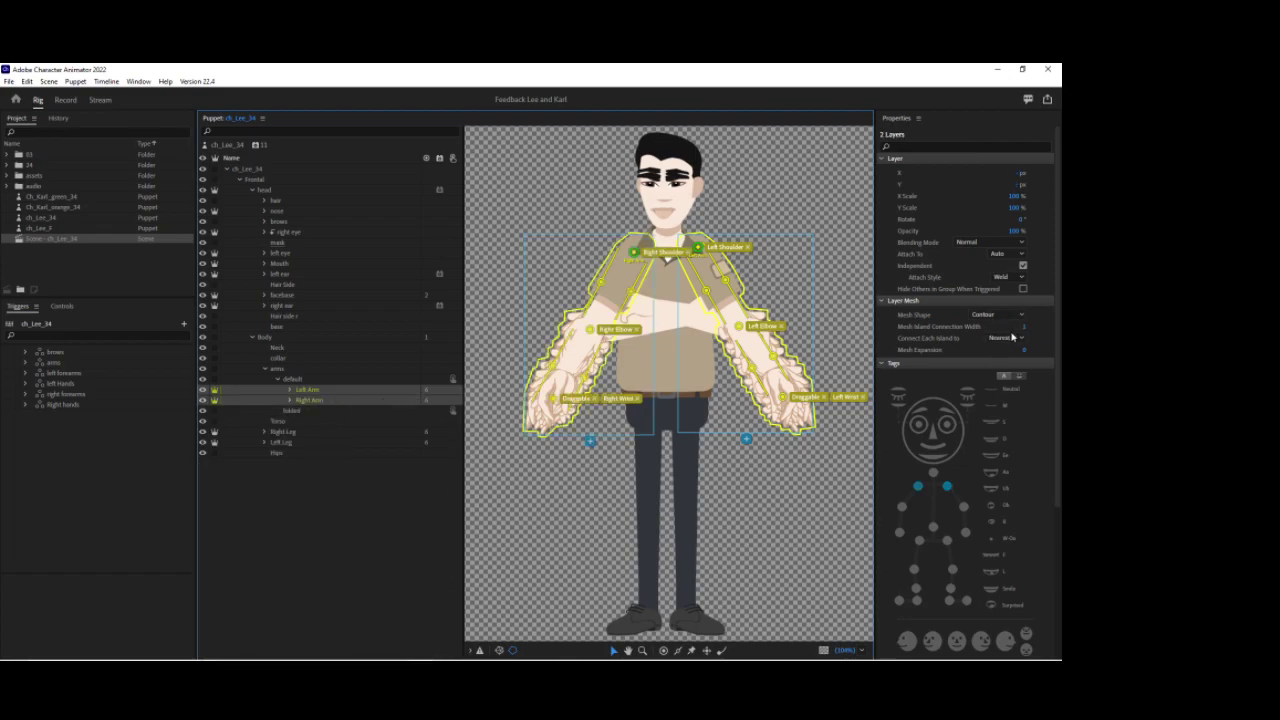
pyautogui.click(1022, 283)
pyautogui.click(1008, 304)
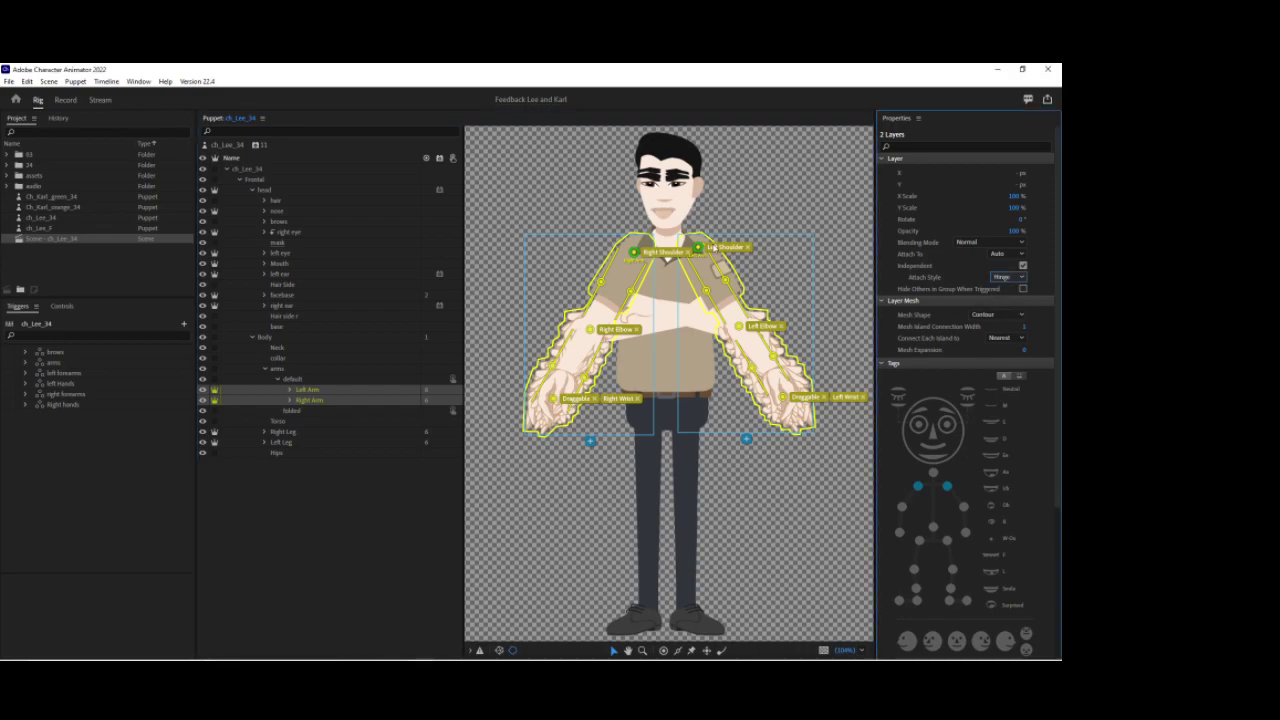
# Test the hinged arms in the Record workspace by pulling both hands in toward the hips.
pyautogui.click(72, 101)
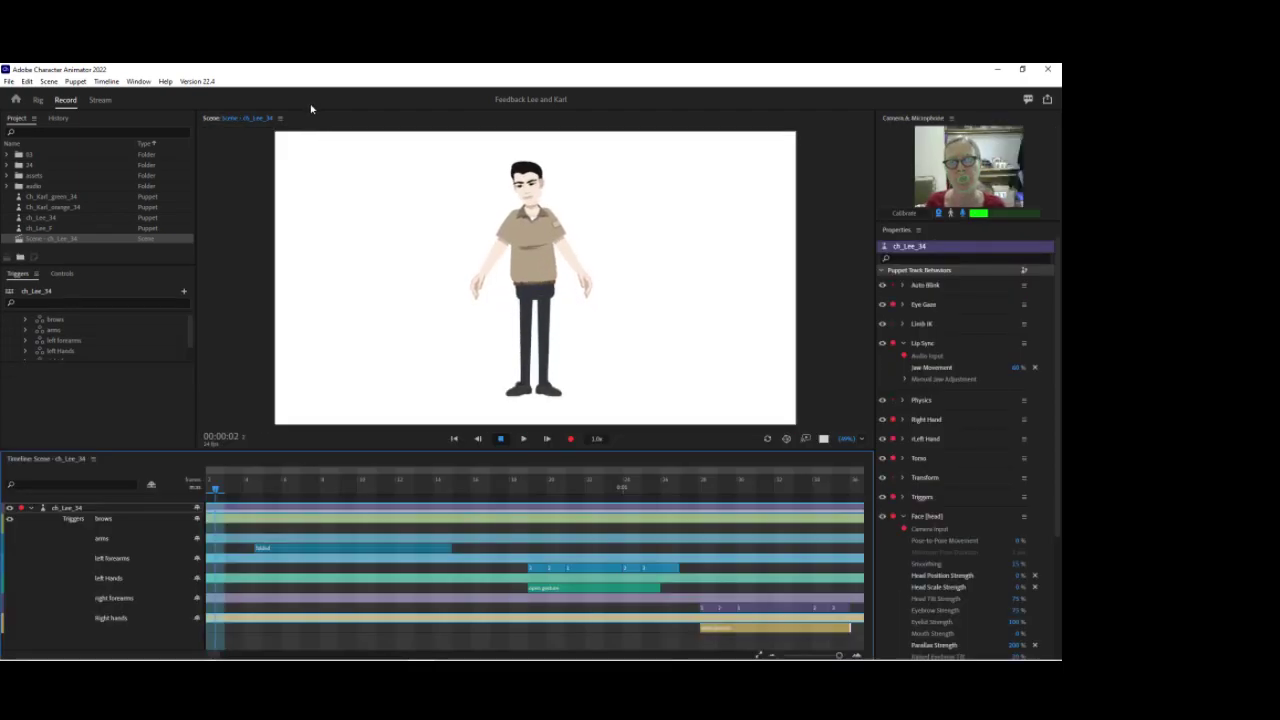
pyautogui.moveTo(475, 287); pyautogui.dragTo(502, 294)
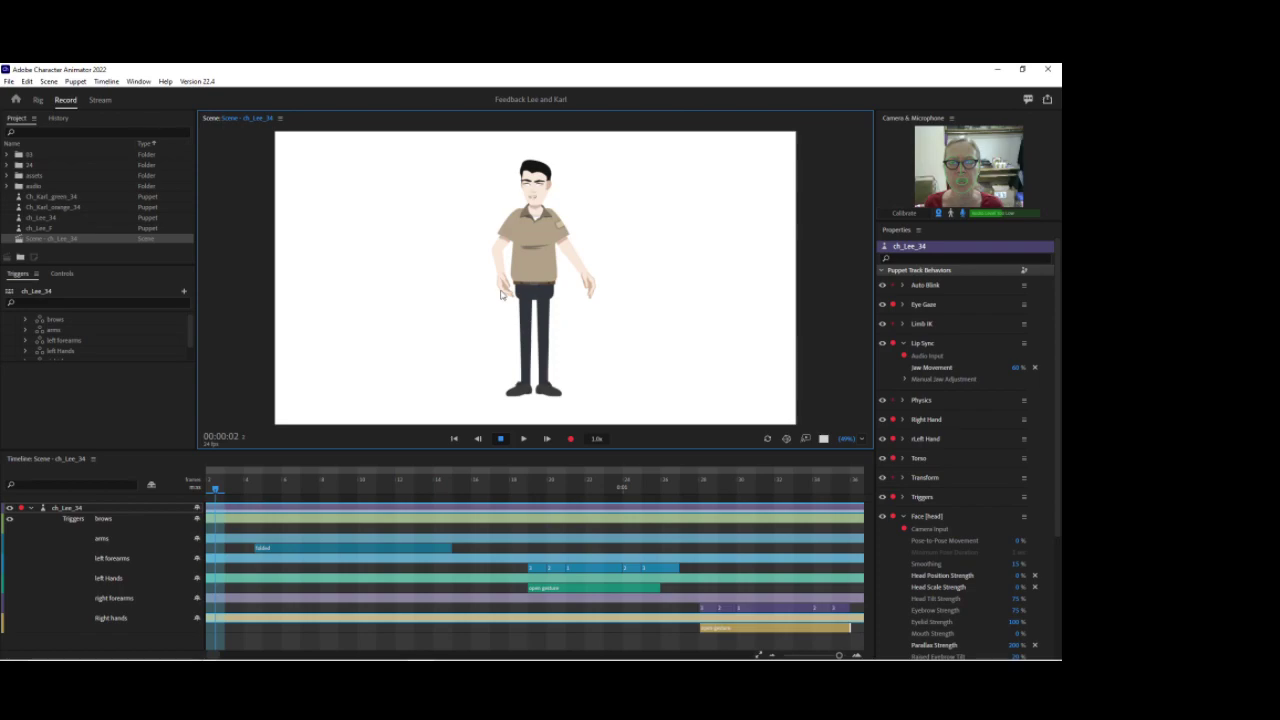
pyautogui.moveTo(590, 290); pyautogui.dragTo(504, 287)
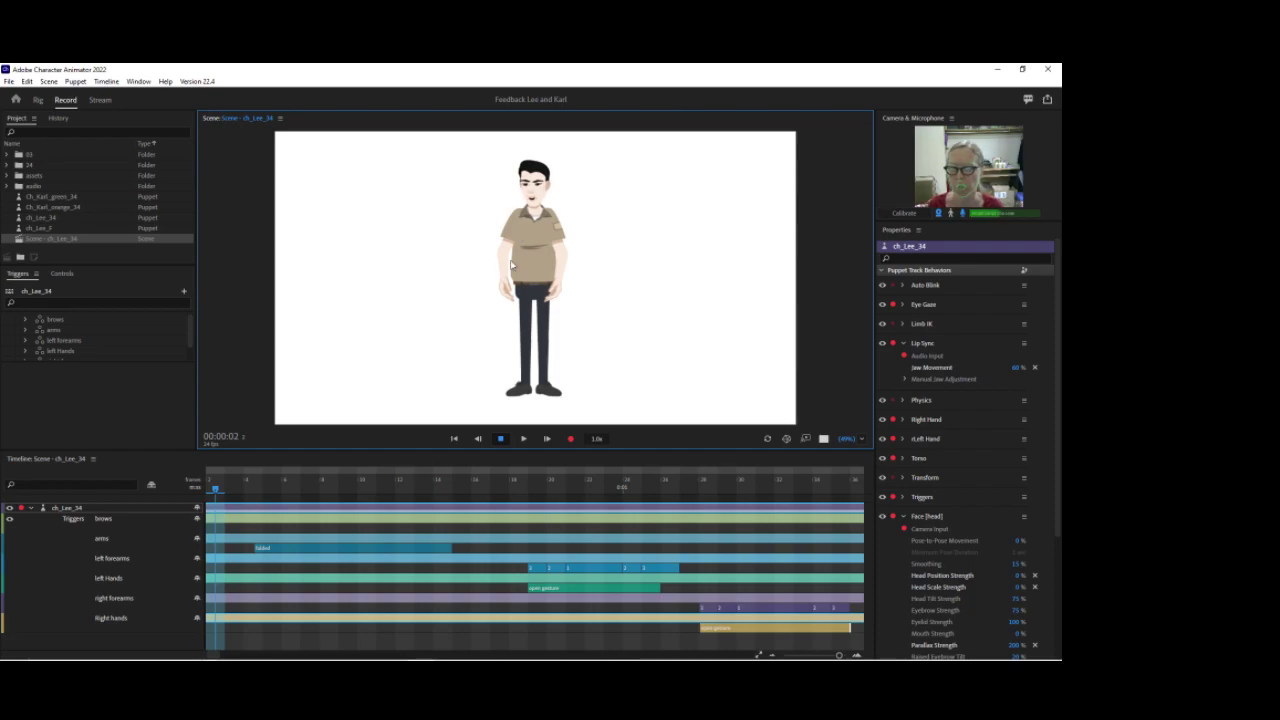
# Disarm all puppet behaviors and examine the folded-arms pose up close at frame 9.
pyautogui.click(326, 487)
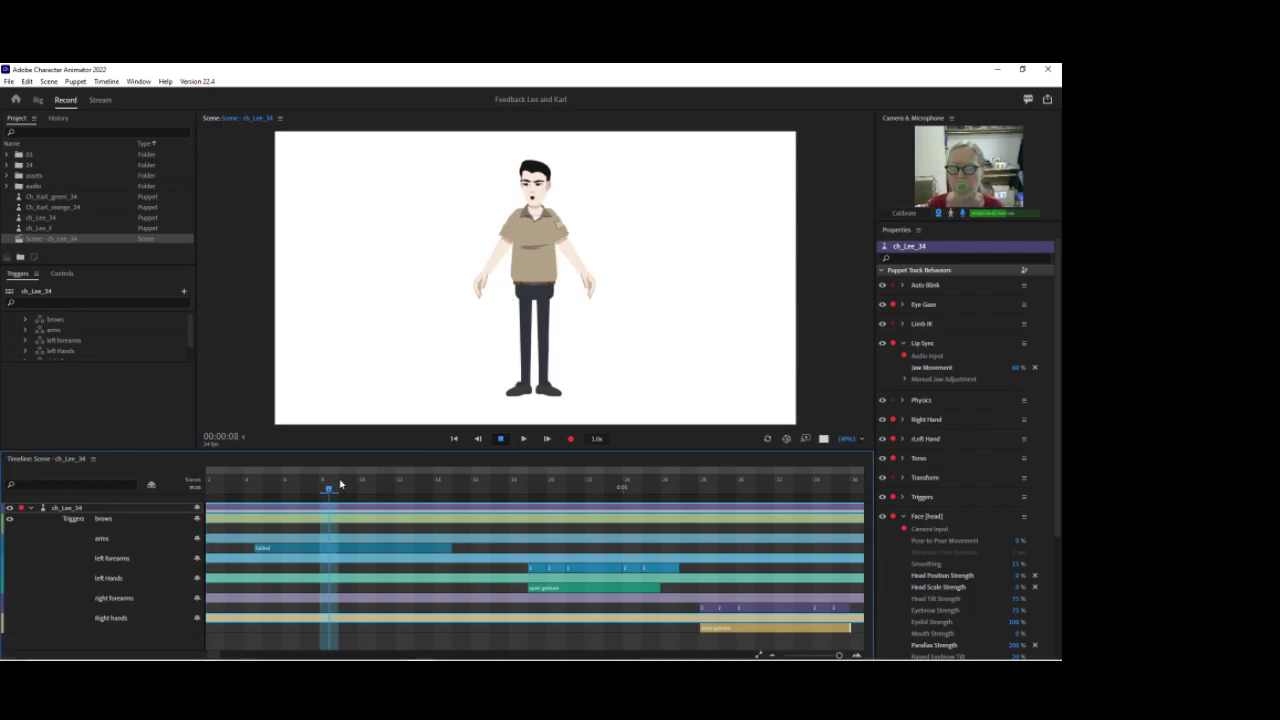
pyautogui.click(342, 486)
pyautogui.keyDown('ctrl'); pyautogui.click(893, 516); pyautogui.keyUp('ctrl')
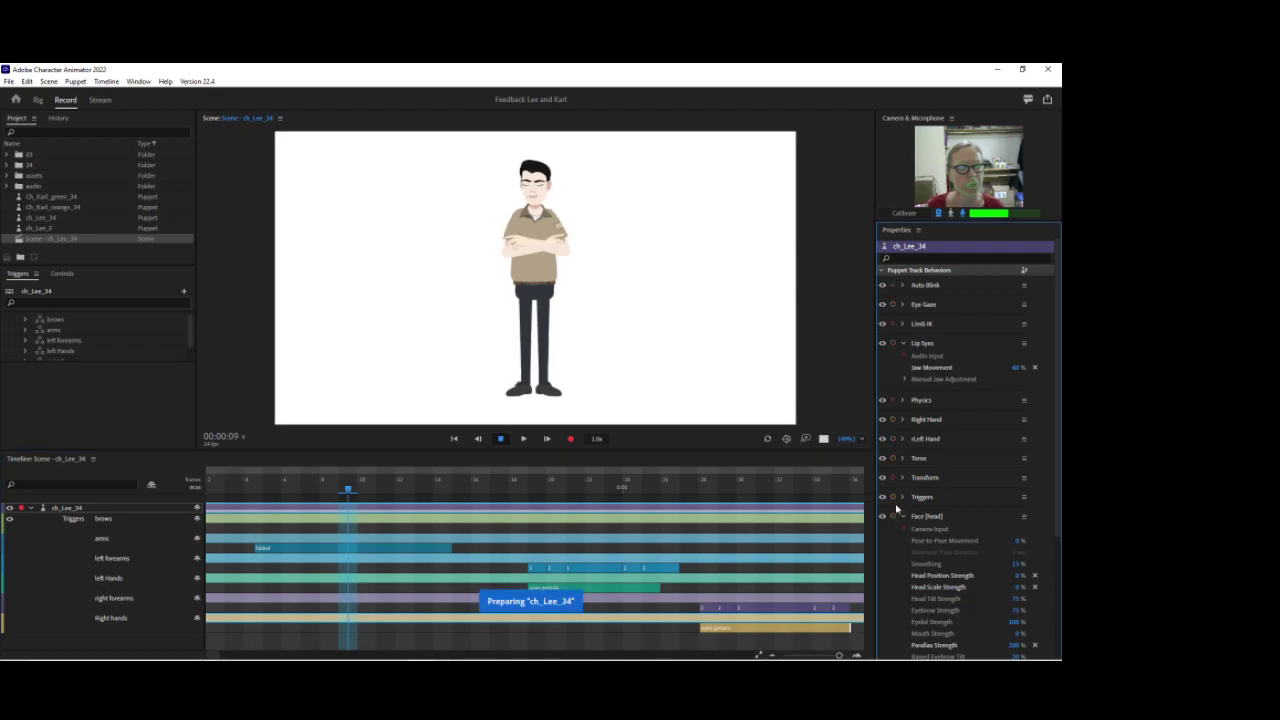
pyautogui.click(846, 441)
pyautogui.moveTo(852, 444); pyautogui.dragTo(855, 408)
pyautogui.moveTo(757, 307); pyautogui.dragTo(731, 364)
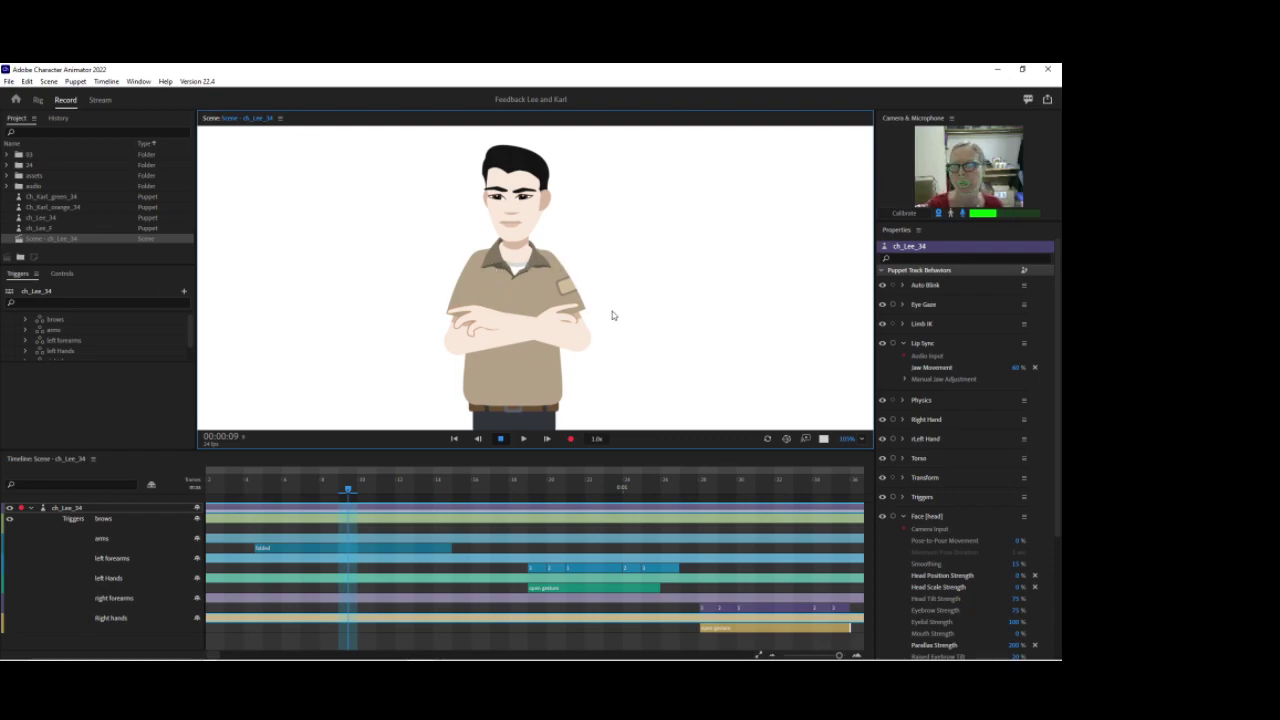
# Go to the left open-hand gesture at frame 19, collapse the Face [head] settings and re-arm all puppet behaviors.
pyautogui.moveTo(358, 497); pyautogui.dragTo(547, 483)
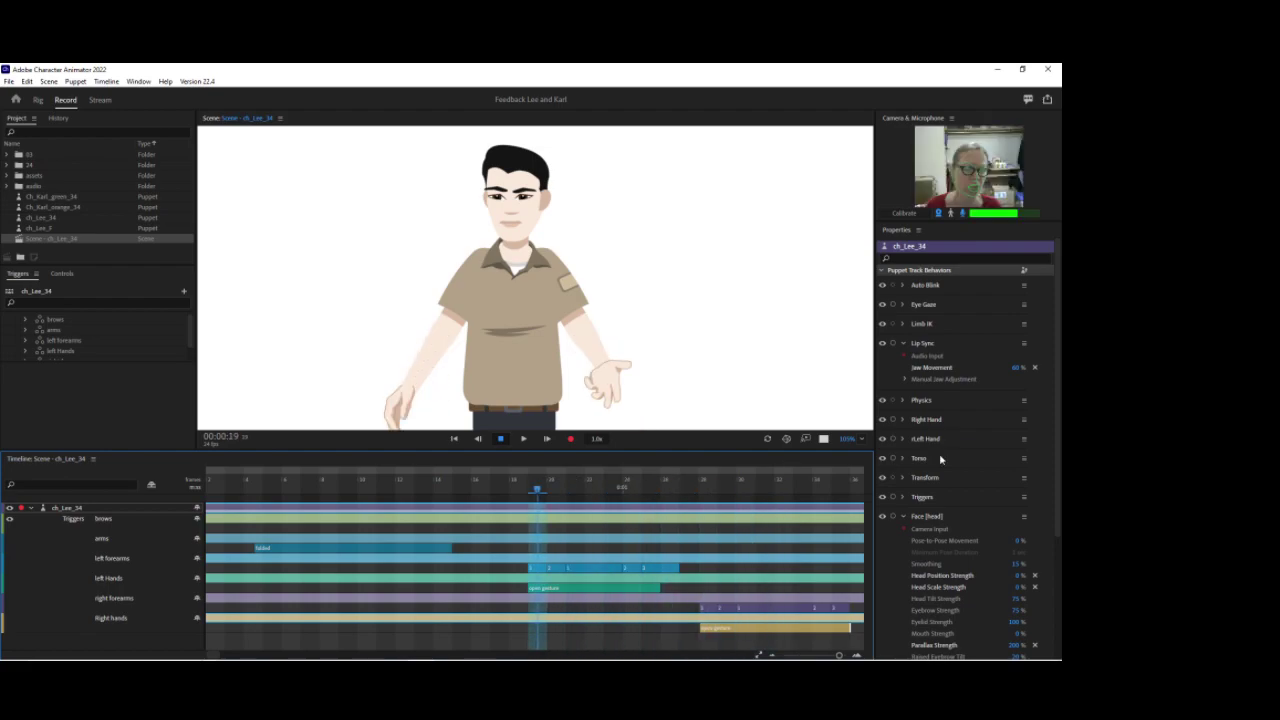
pyautogui.click(901, 519)
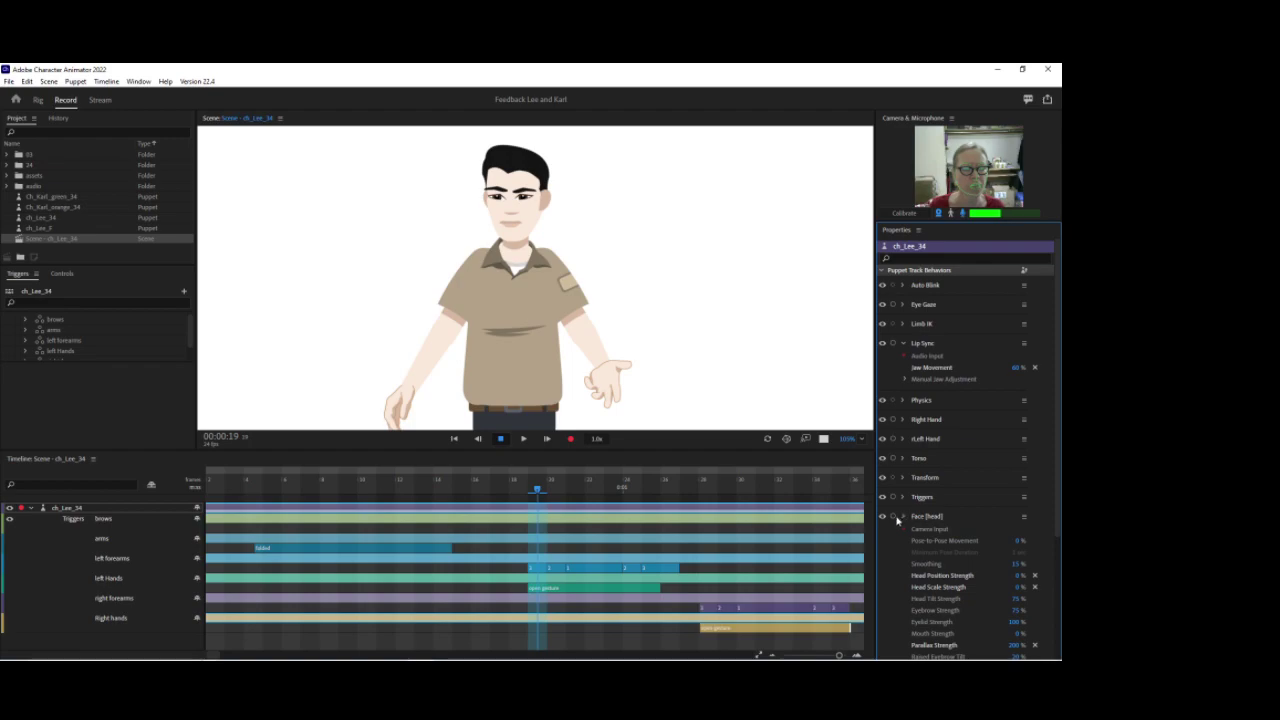
pyautogui.click(903, 516)
pyautogui.keyDown('ctrl'); pyautogui.click(893, 517); pyautogui.keyUp('ctrl')
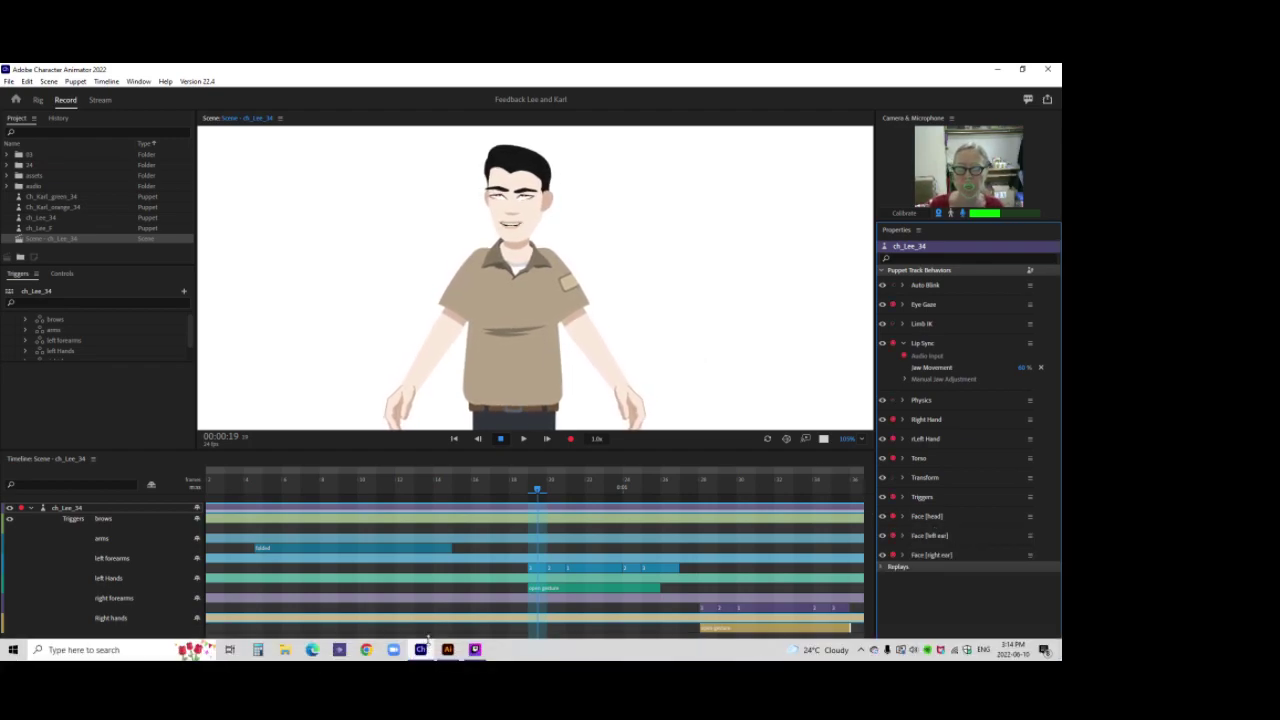
# Switch to Illustrator, bring up the Ch_Karl_darkRed_34.ai document and examine its arms artwork with the +Left Arm layer collapsed.
pyautogui.click(447, 649)
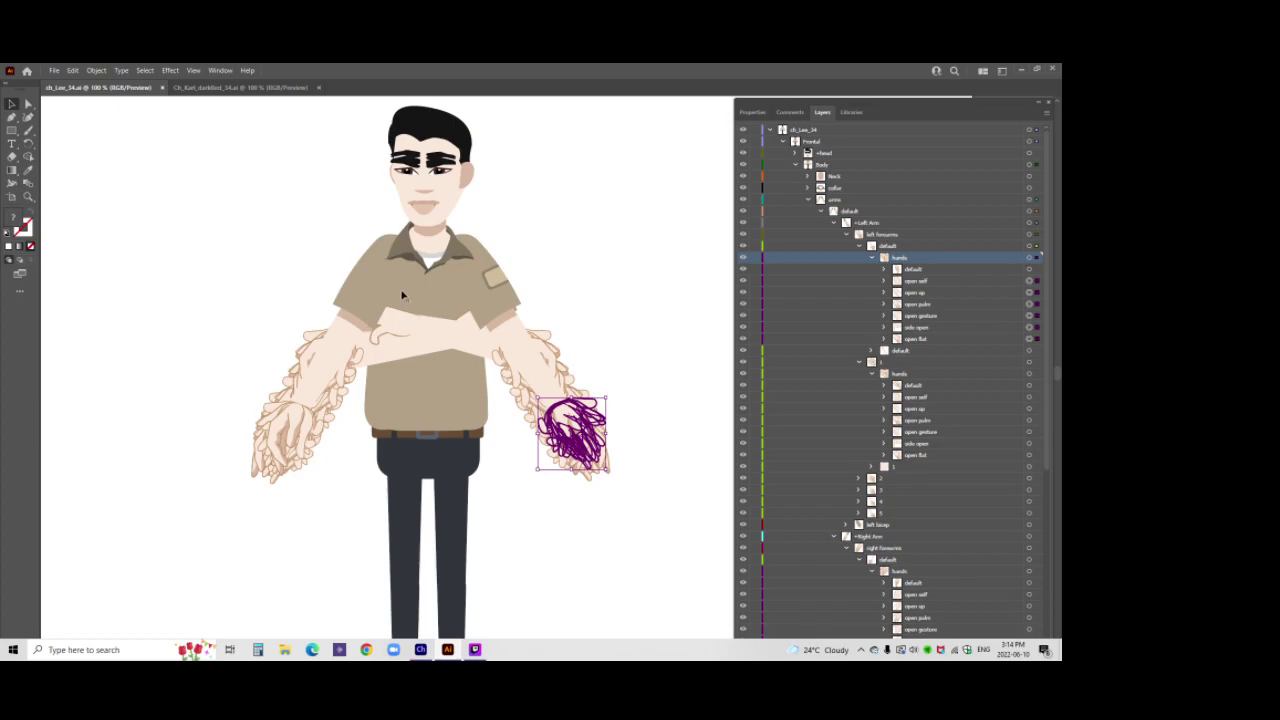
pyautogui.click(221, 90)
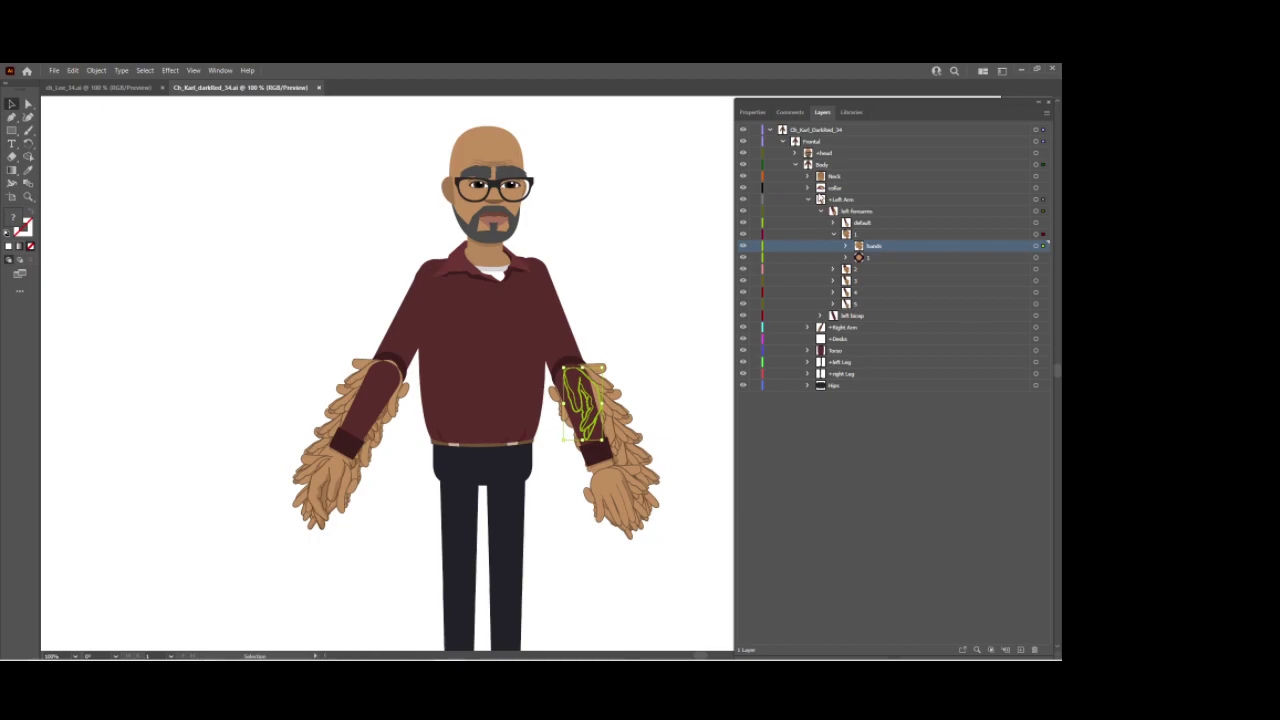
pyautogui.click(809, 201)
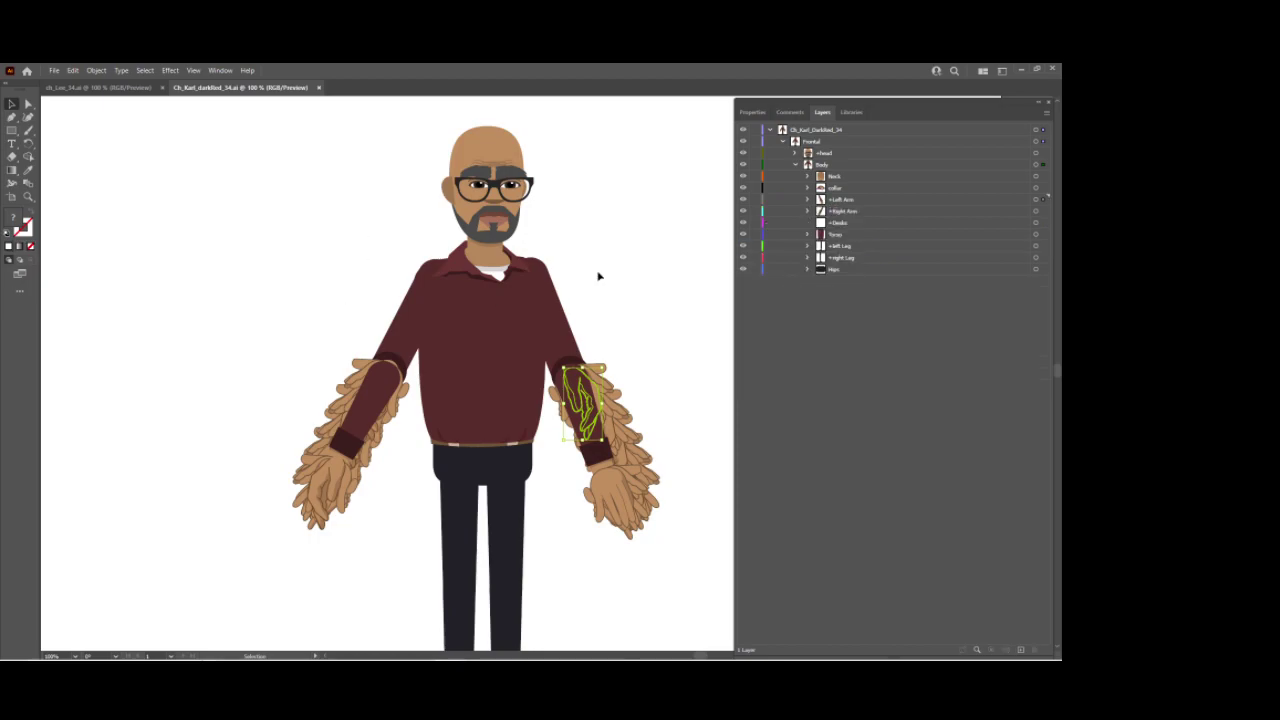
pyautogui.press('space')
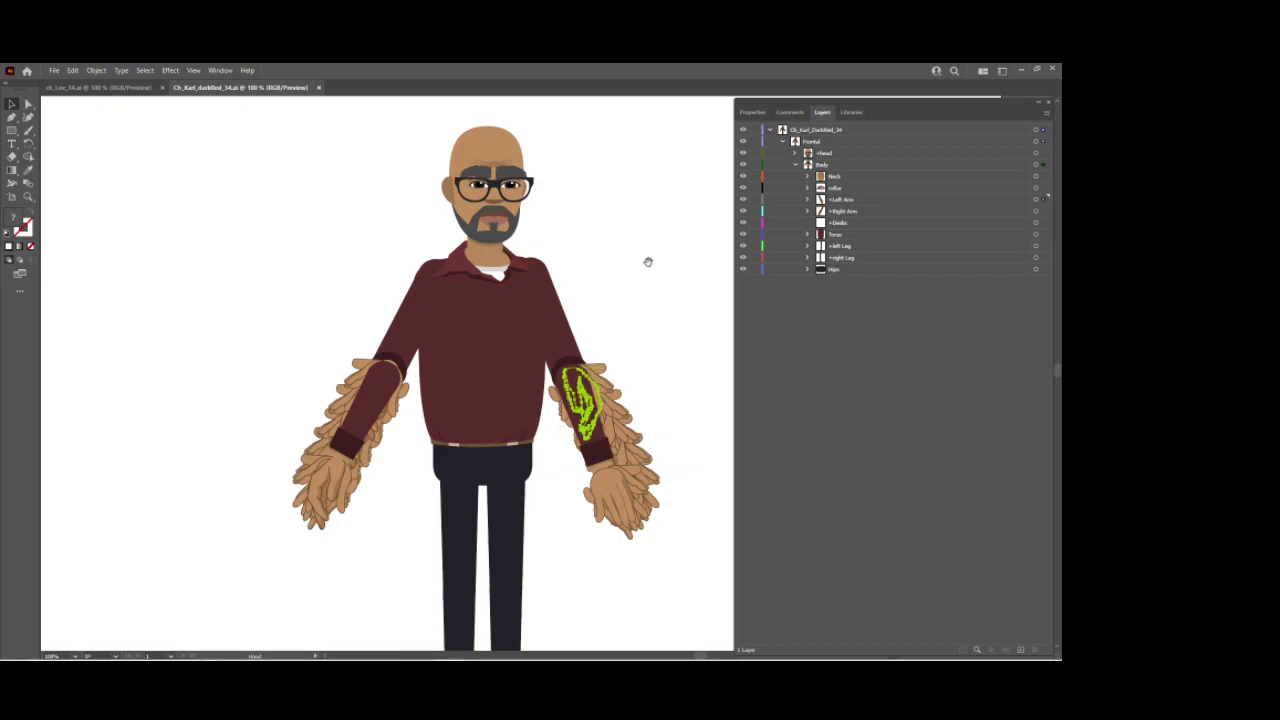
pyautogui.moveTo(649, 268); pyautogui.dragTo(601, 222)
pyautogui.click(540, 358)
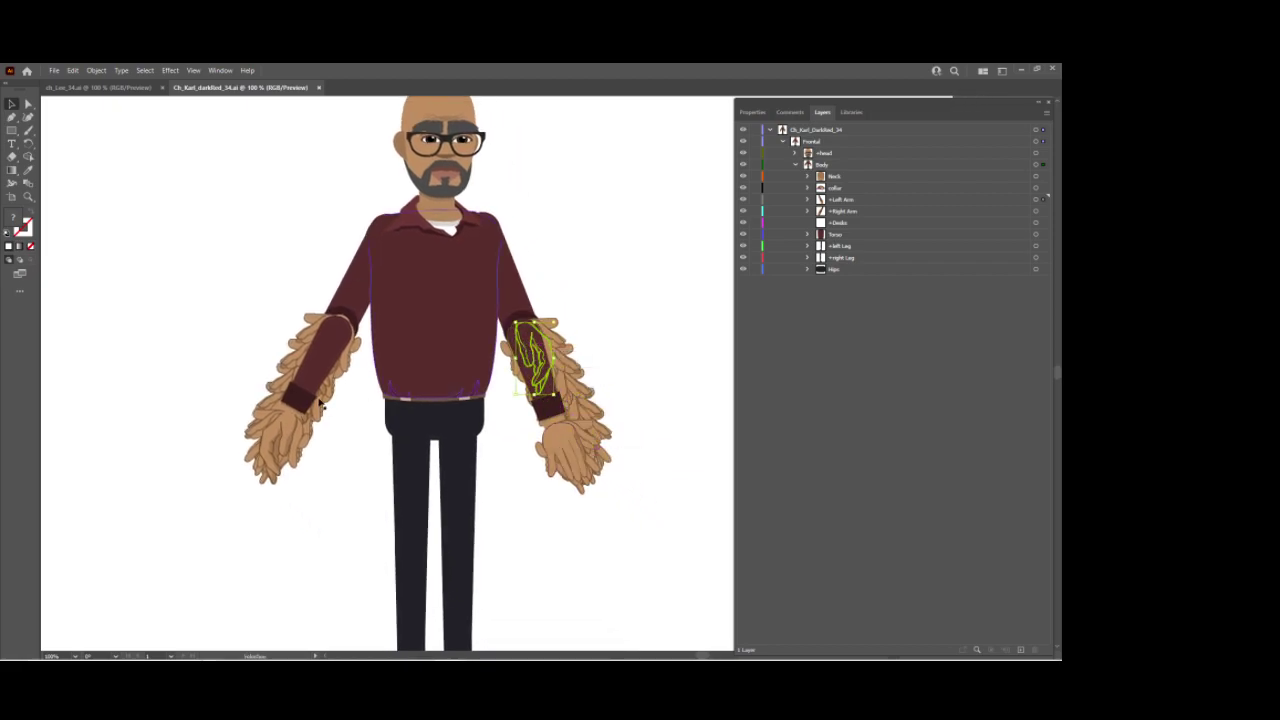
# Examine the default forearm and its hands sublayers inside the +Left Arm layer, collapsing the layer when finished.
pyautogui.click(808, 199)
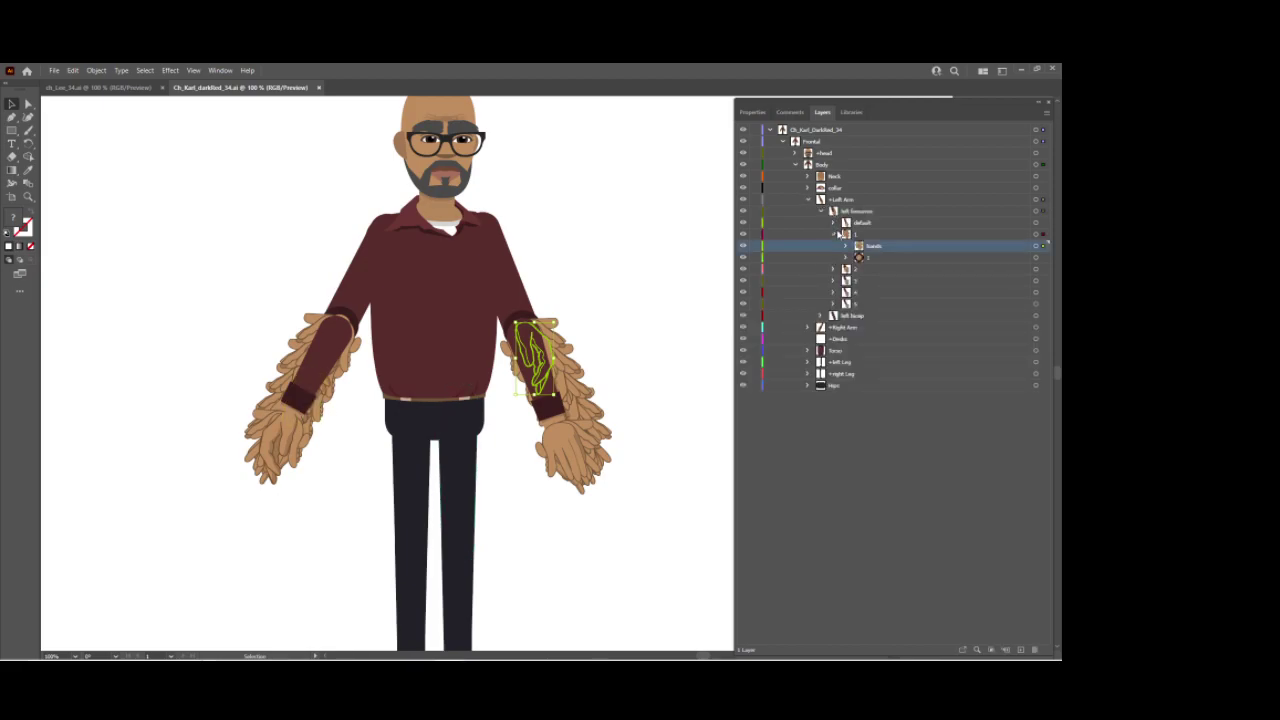
pyautogui.click(836, 234)
pyautogui.click(832, 222)
pyautogui.click(845, 234)
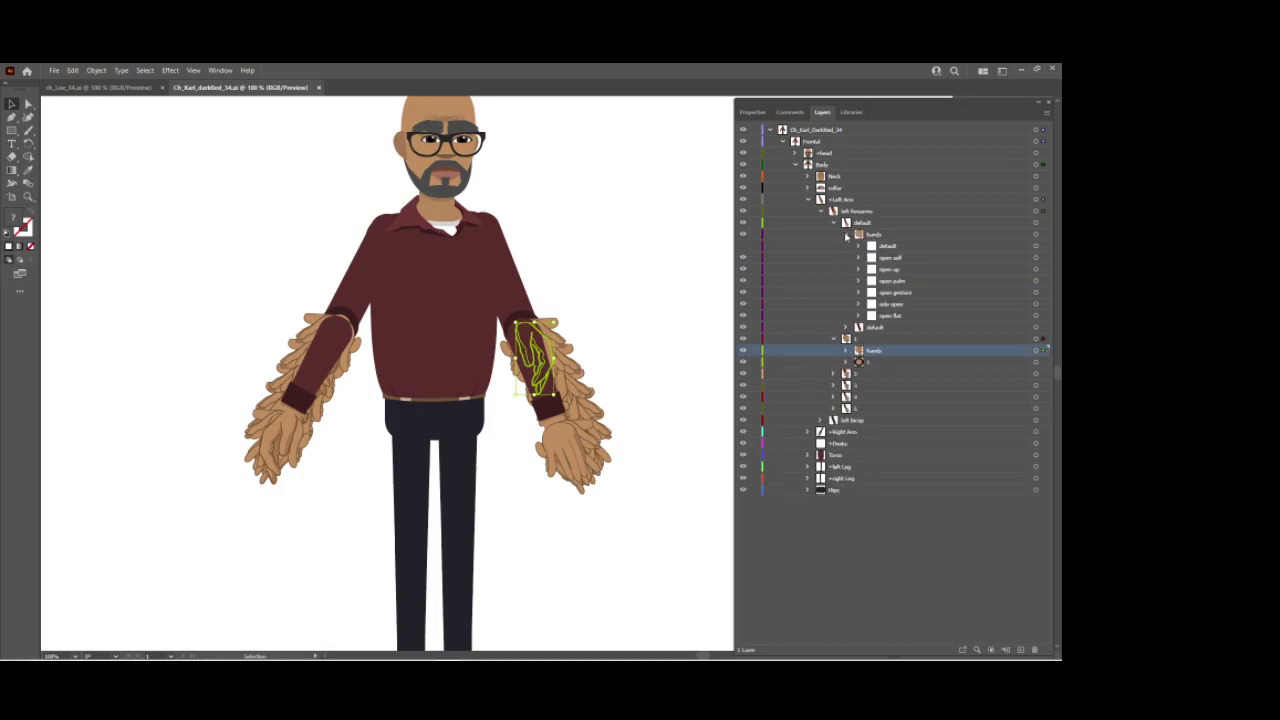
pyautogui.click(845, 234)
pyautogui.click(833, 223)
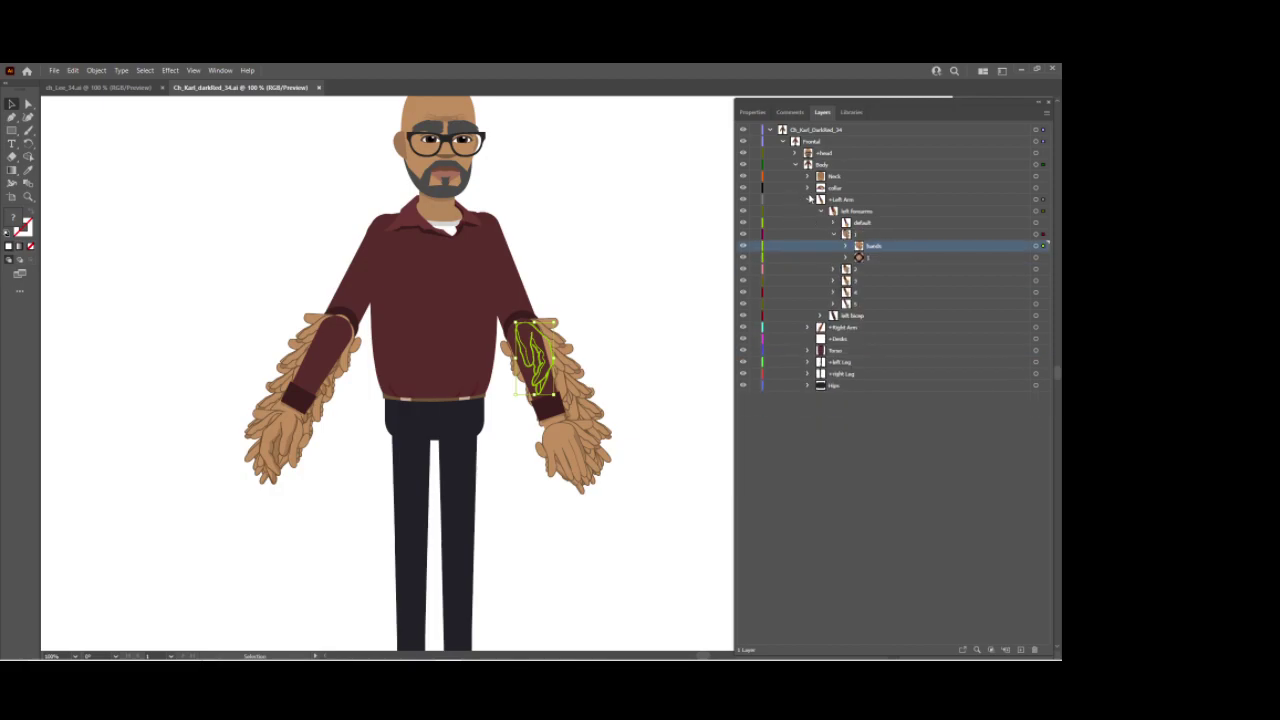
pyautogui.click(808, 199)
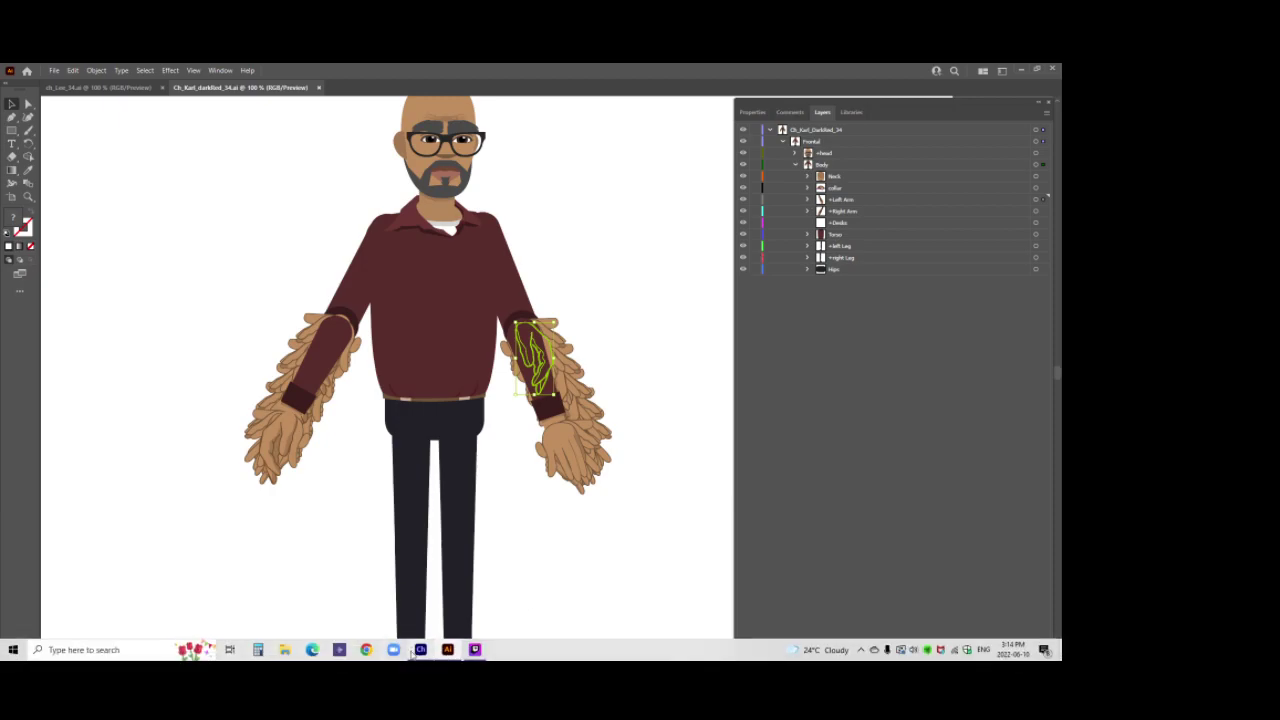
# Switch to Character Animator, import the Ch_Karl_darkRed_34 artwork and open the puppet in the Rig workspace.
pyautogui.click(420, 650)
pyautogui.click(8, 81)
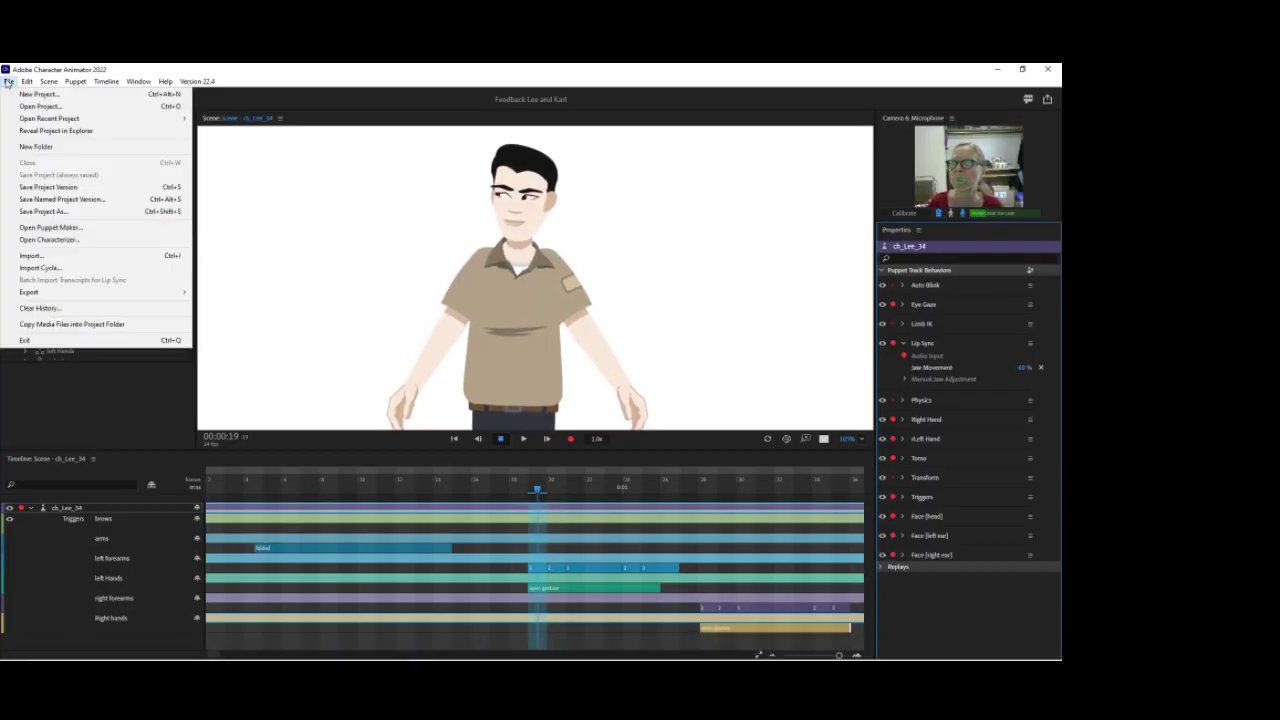
pyautogui.click(35, 255)
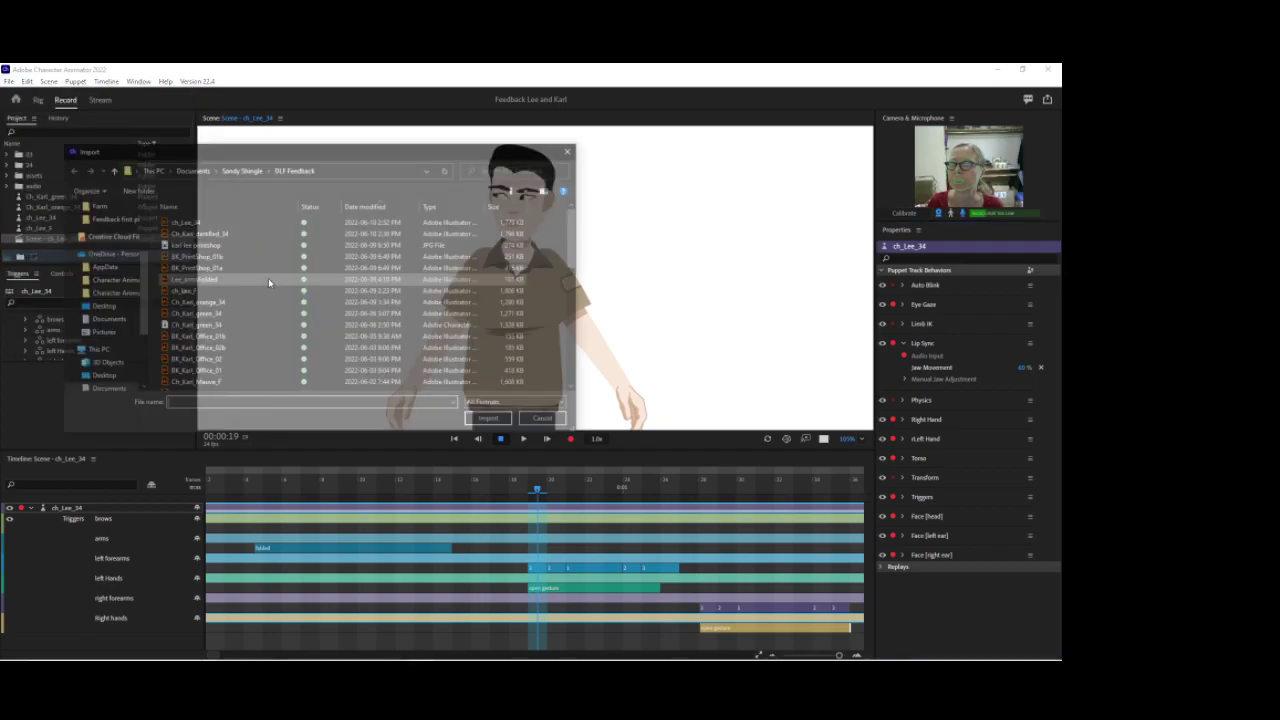
pyautogui.click(228, 233)
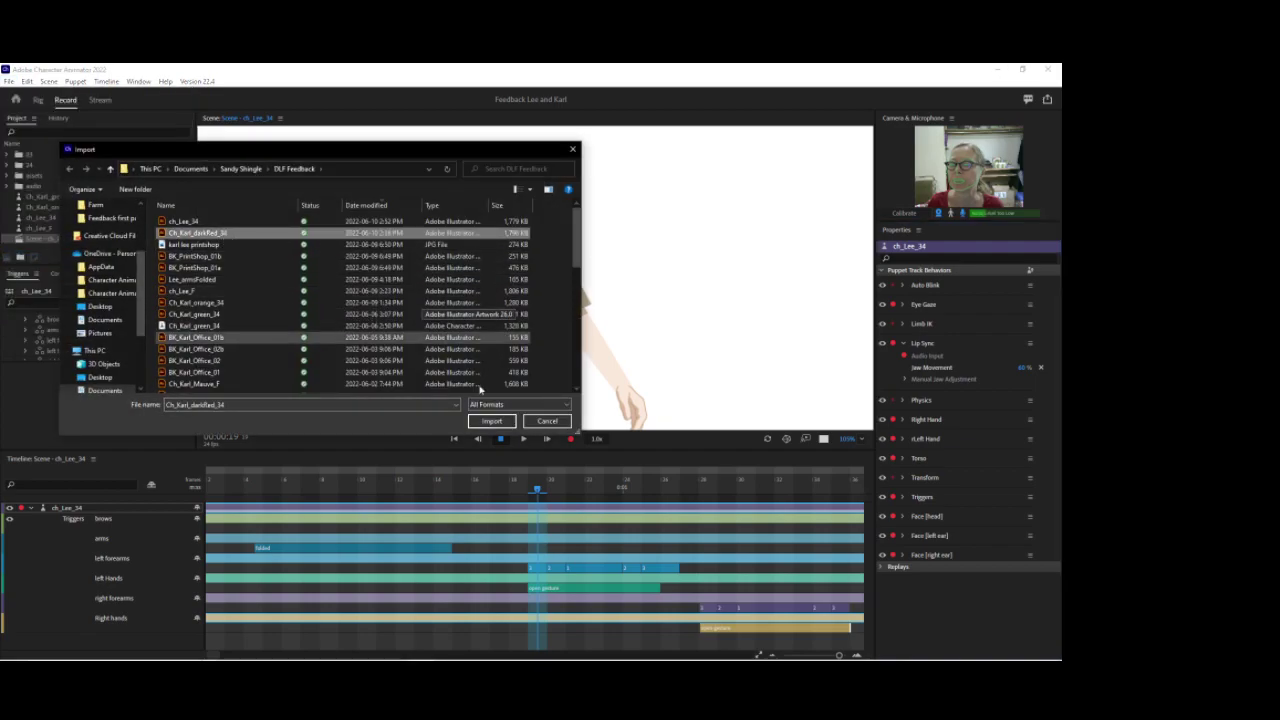
pyautogui.click(491, 421)
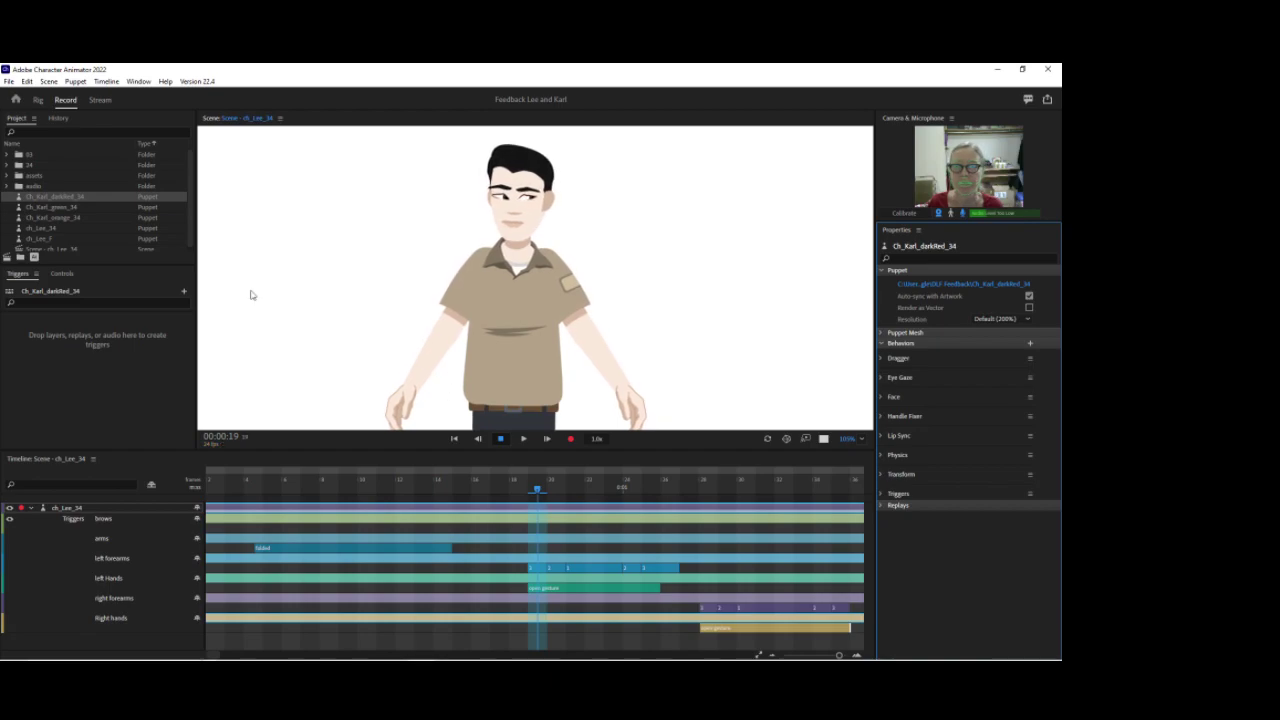
pyautogui.click(39, 101)
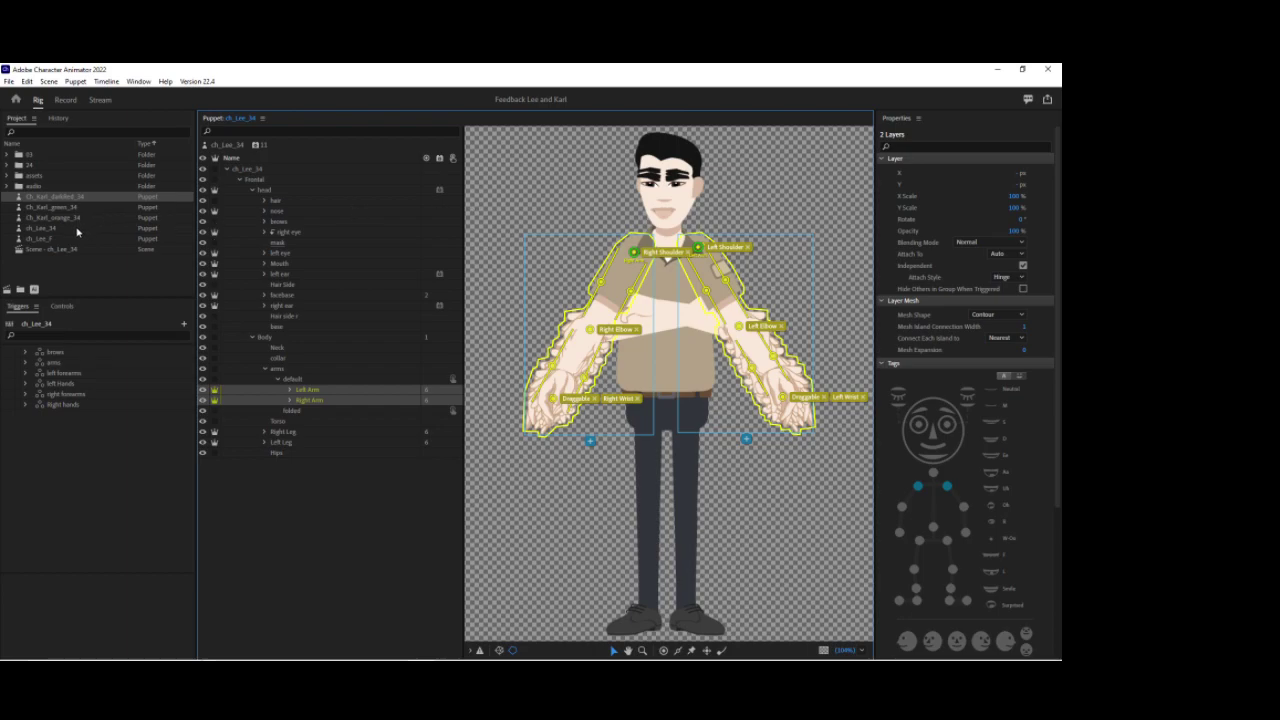
pyautogui.click(55, 196)
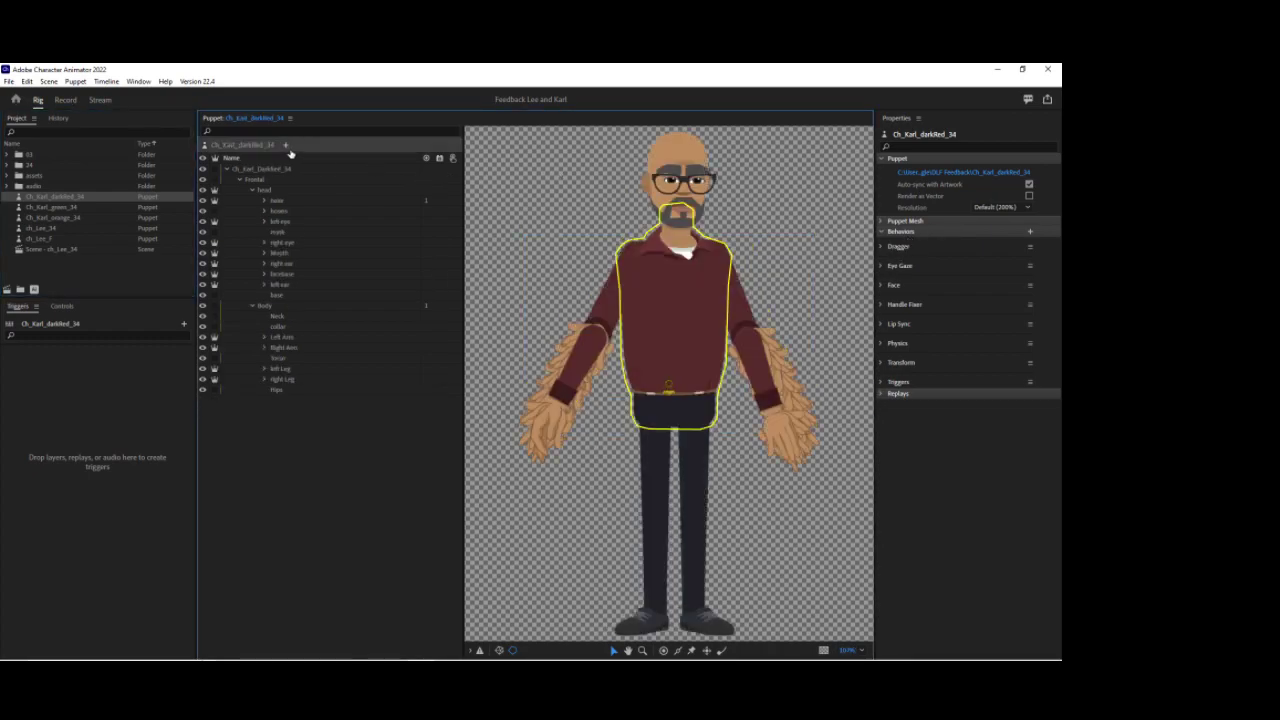
# Rename the puppet's Dragger behavior to Right Hand.
pyautogui.click(1031, 248)
pyautogui.click(945, 277)
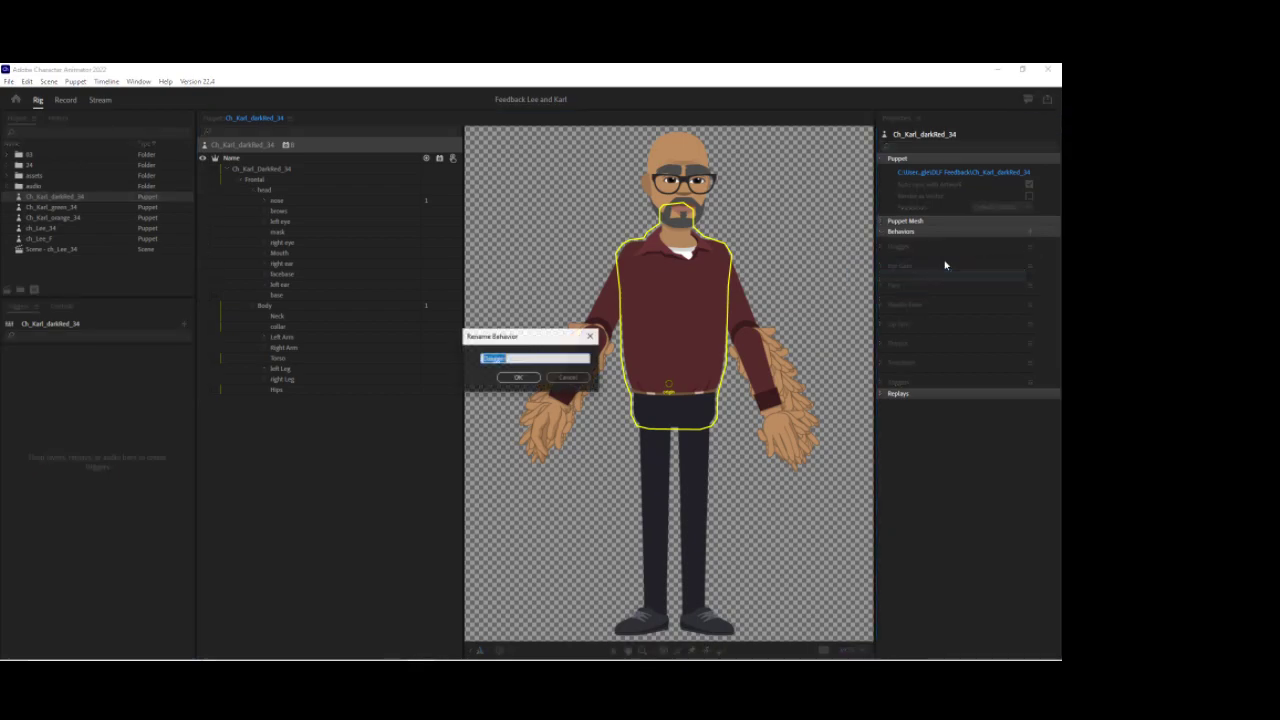
pyautogui.write('Right Hand')
pyautogui.press('Return')
# Add a second Dragger behavior to the puppet and rename it to rLeft Hand.
pyautogui.click(286, 145)
pyautogui.click(310, 196)
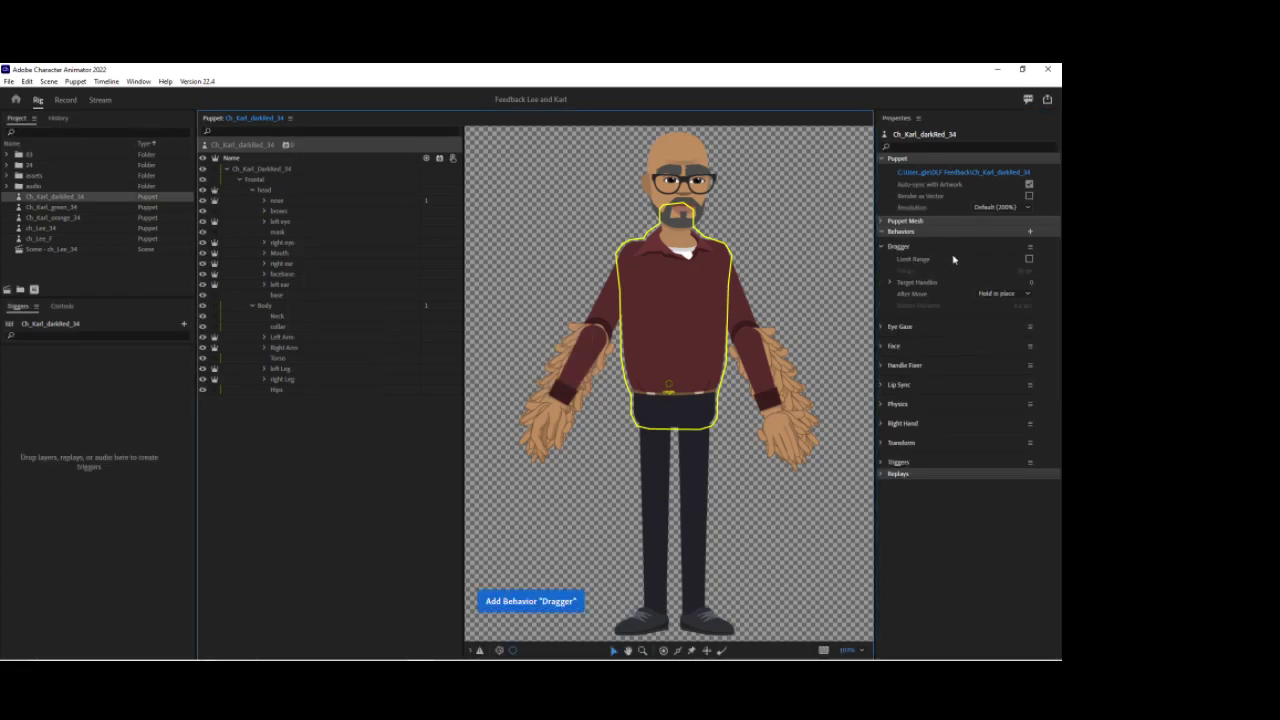
pyautogui.click(1030, 247)
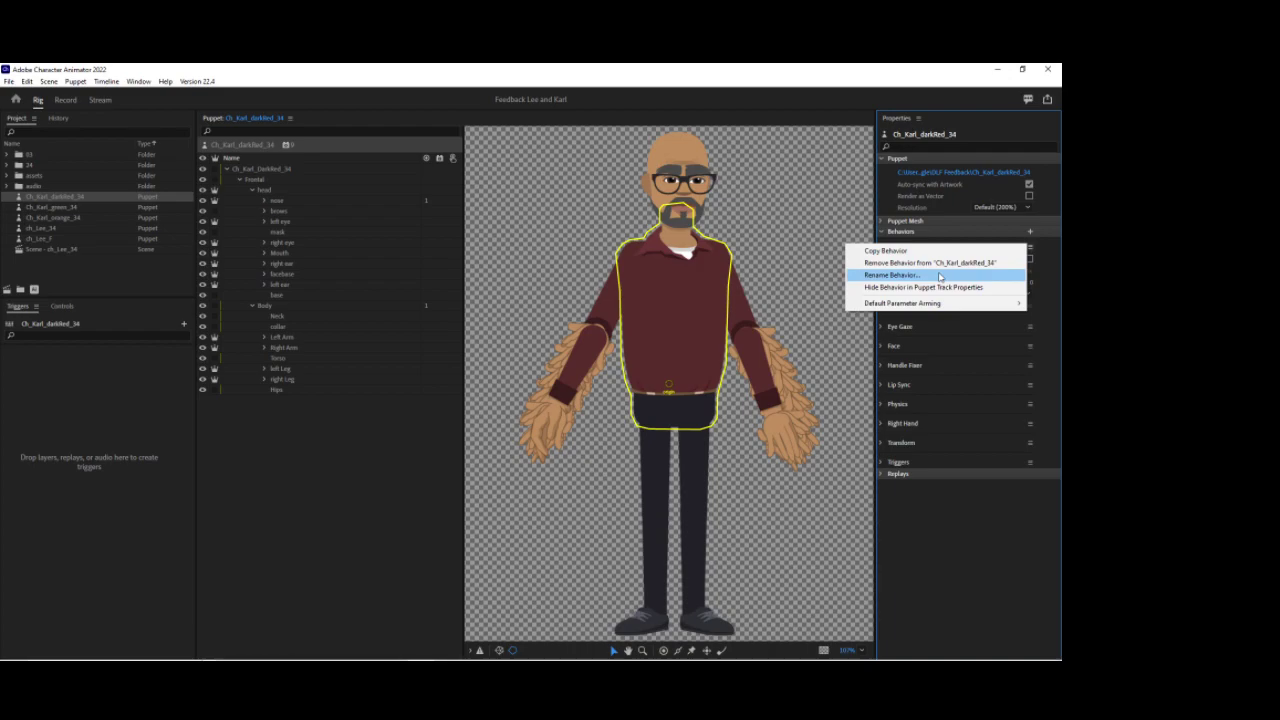
pyautogui.click(940, 275)
pyautogui.write('d')
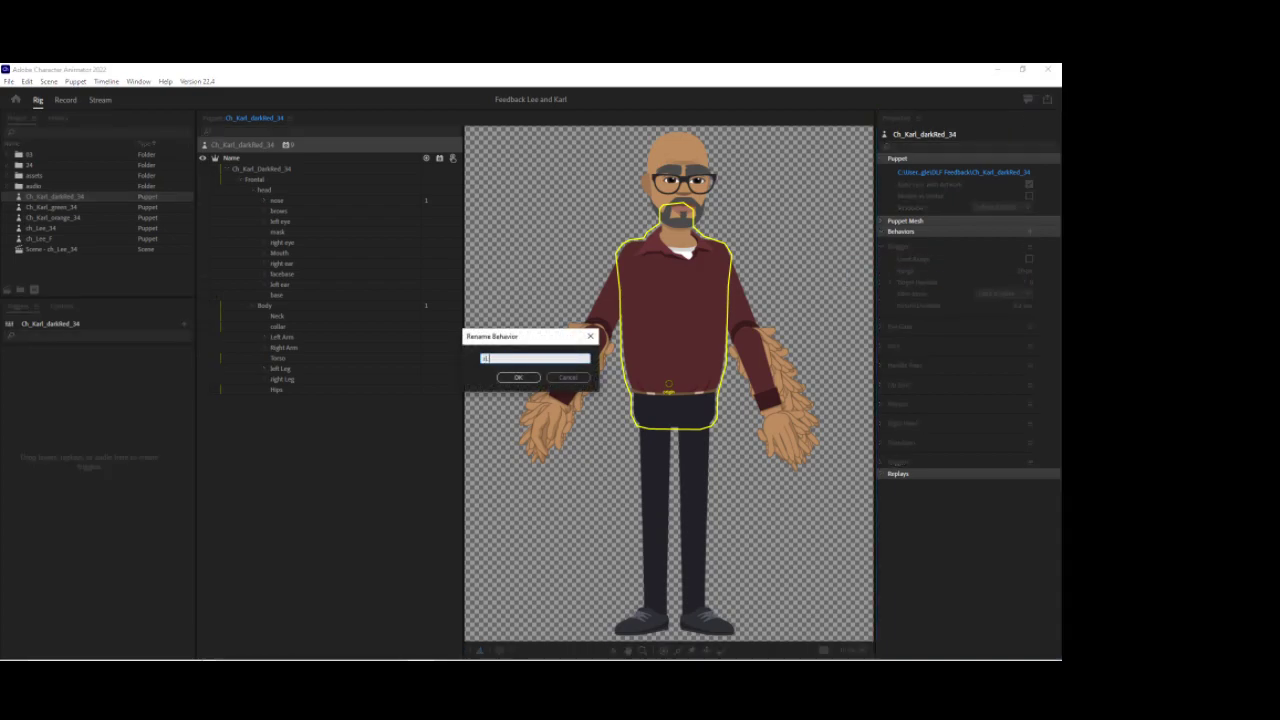
pyautogui.write('Left Hand')
pyautogui.press('Return')
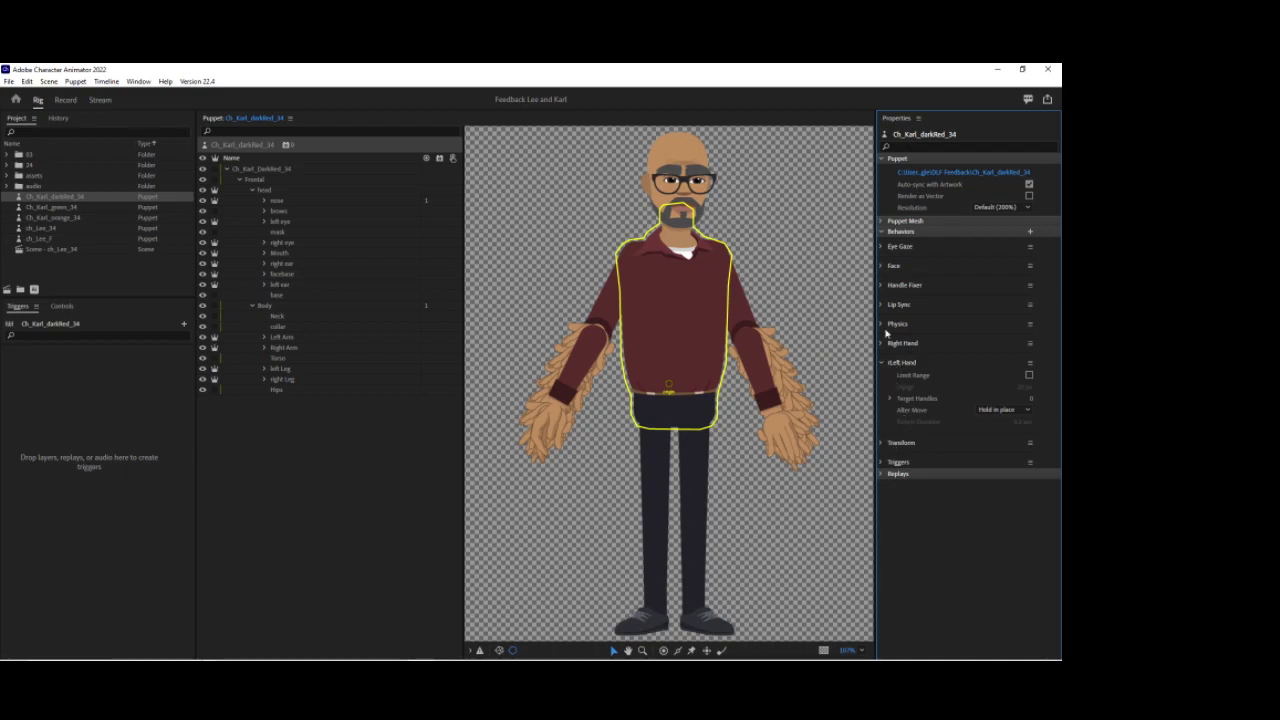
# Rename the puppet-level Face behavior to Torso.
pyautogui.click(882, 266)
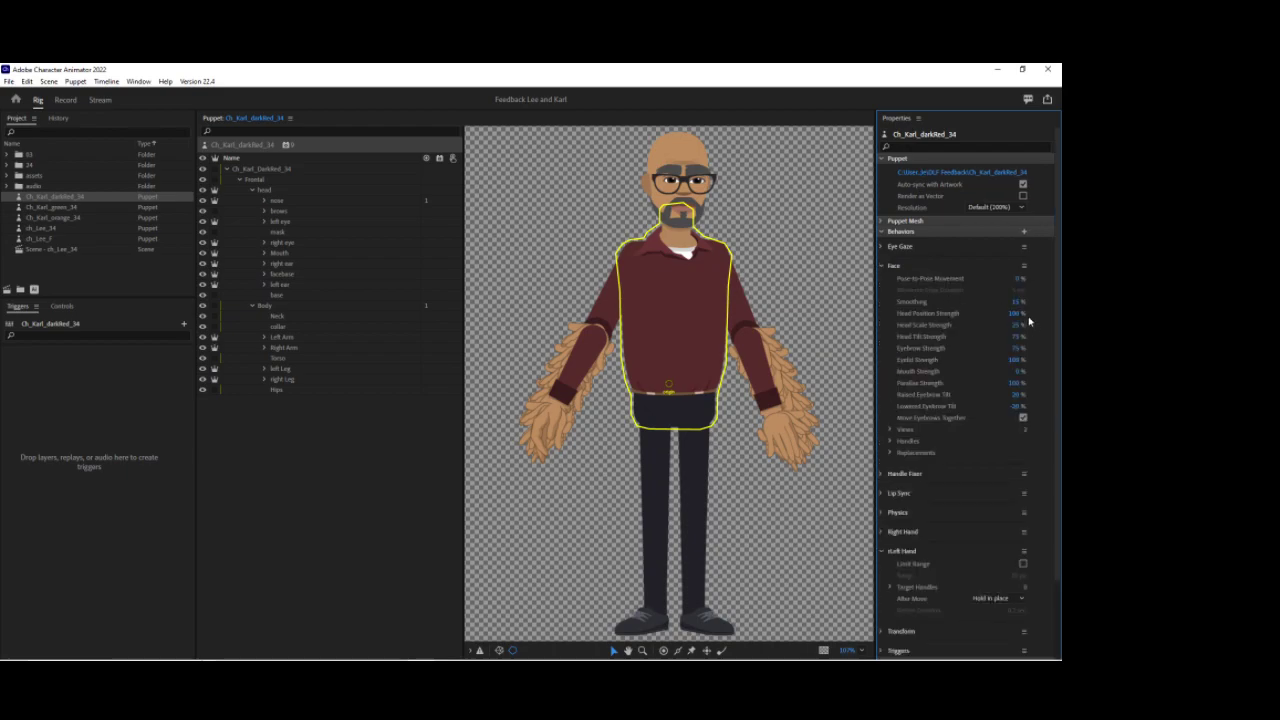
pyautogui.click(1025, 267)
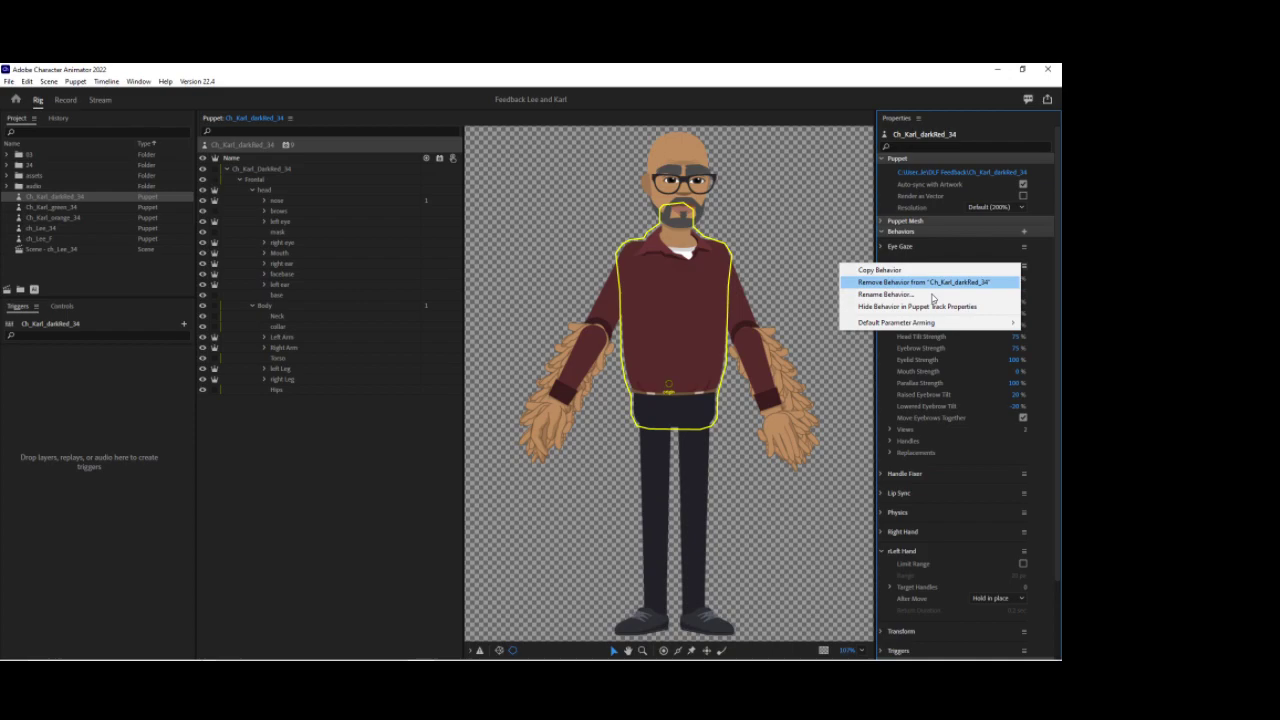
pyautogui.click(930, 295)
pyautogui.write('f')
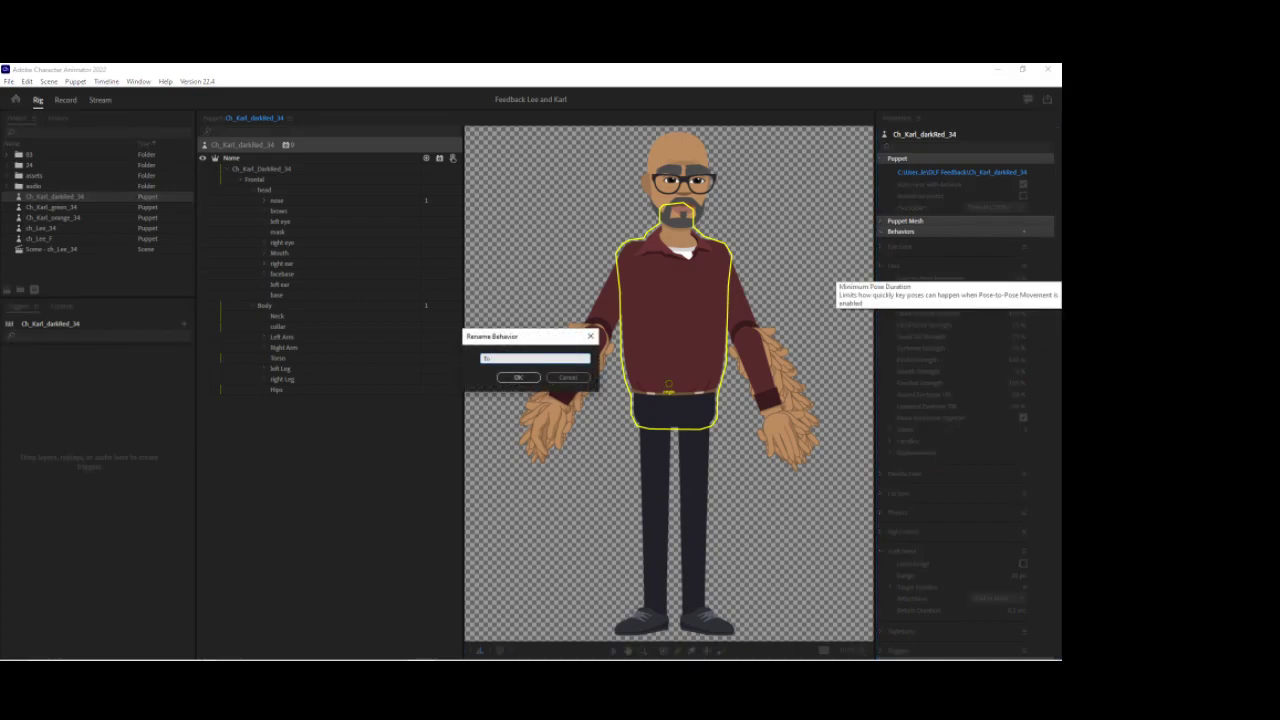
pyautogui.press('Return')
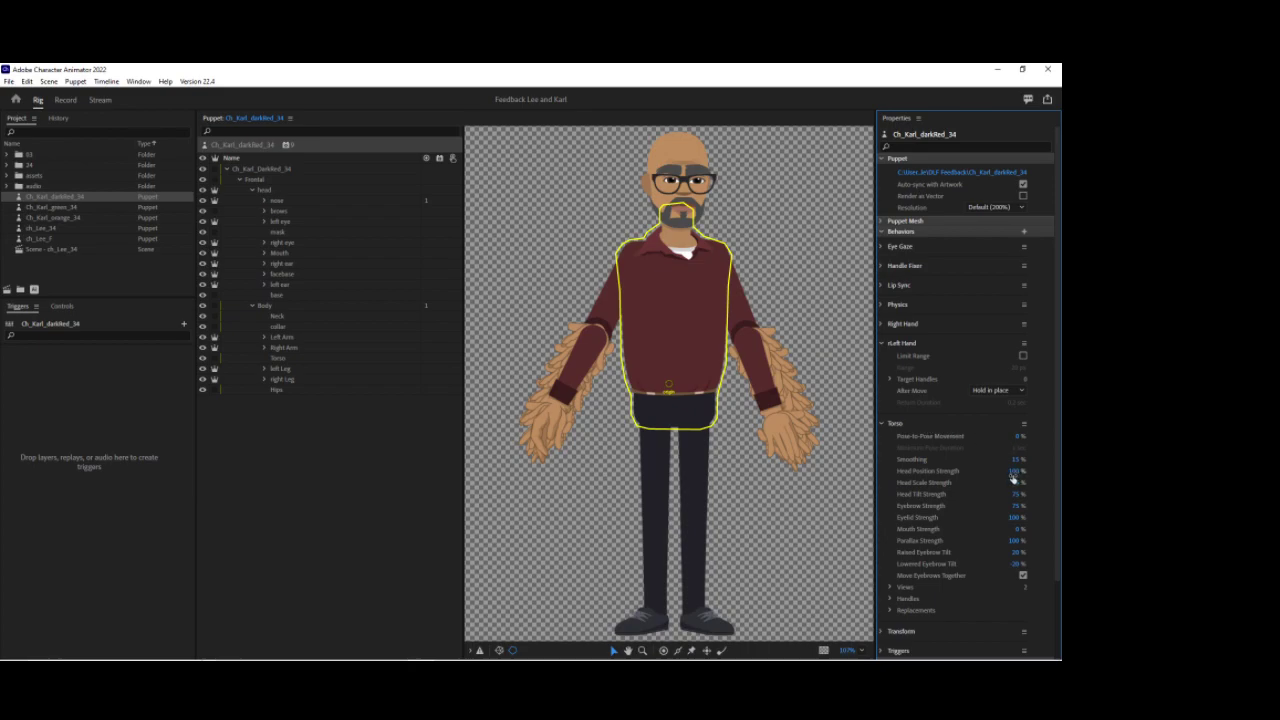
# Set the Torso behavior's Head Position Strength and Head Scale Strength to 0%, and collapse the Torso and rLeft Hand settings.
pyautogui.click(1014, 471)
pyautogui.write('0')
pyautogui.press('Return')
pyautogui.click(1018, 483)
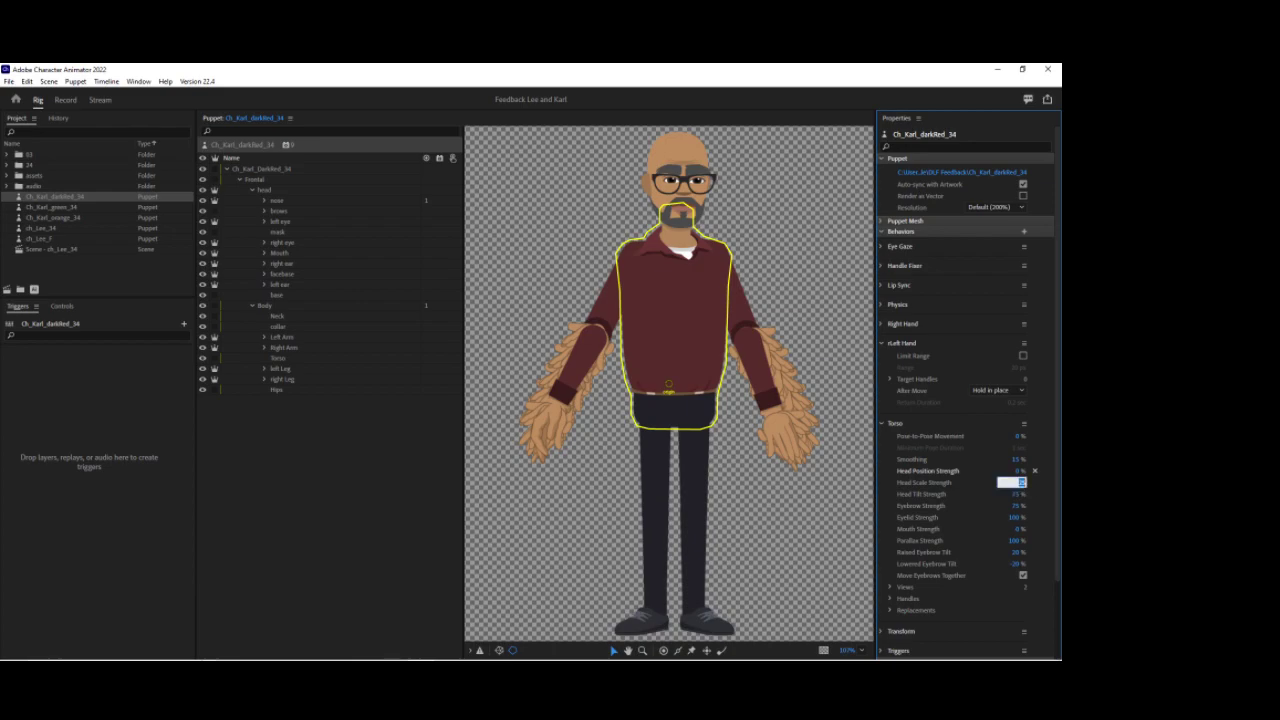
pyautogui.write('0')
pyautogui.press('Return')
pyautogui.click(883, 425)
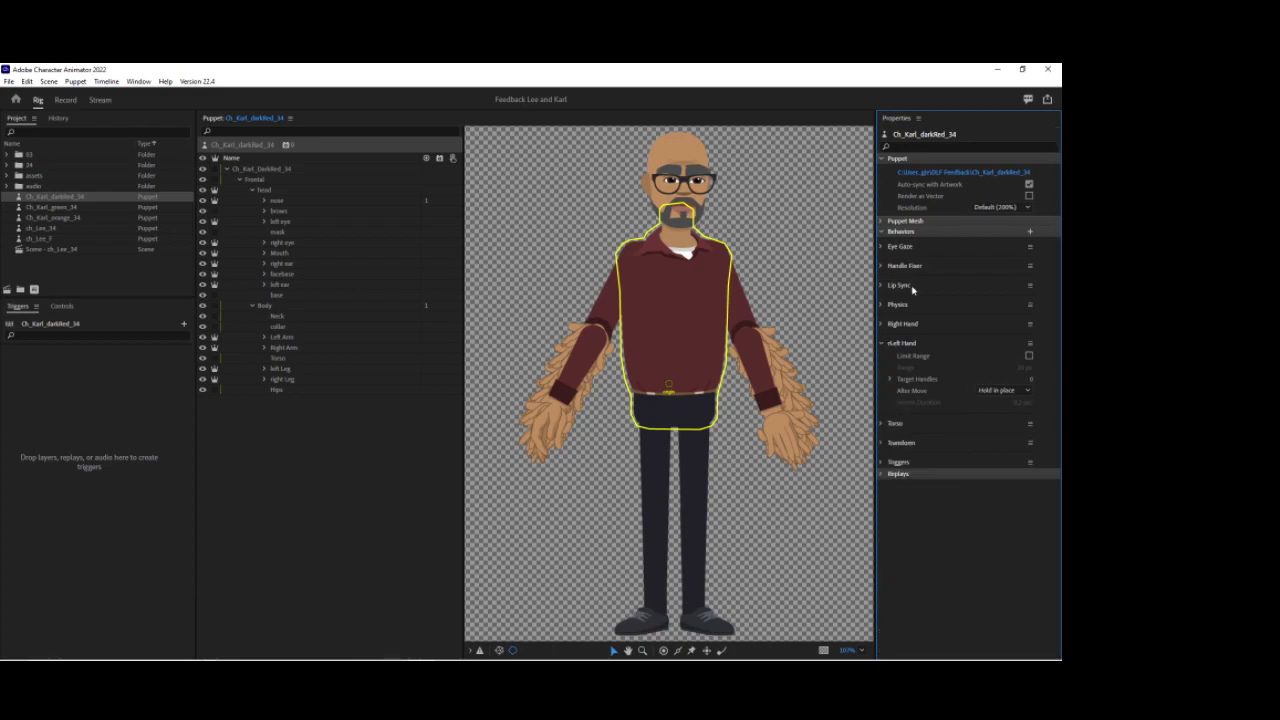
pyautogui.click(881, 344)
# Add the Limb IK and Auto Blink behaviors to the Ch_Karl_darkRed_34 puppet.
pyautogui.click(287, 146)
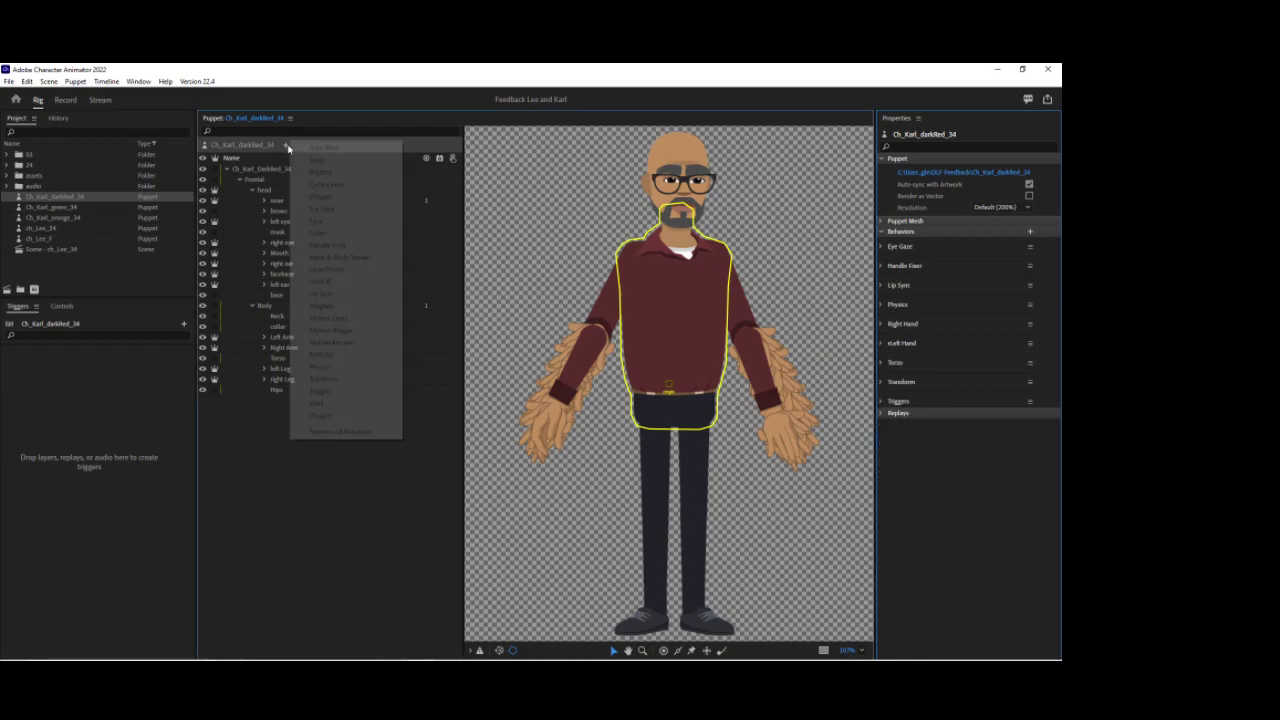
pyautogui.click(322, 282)
pyautogui.click(287, 146)
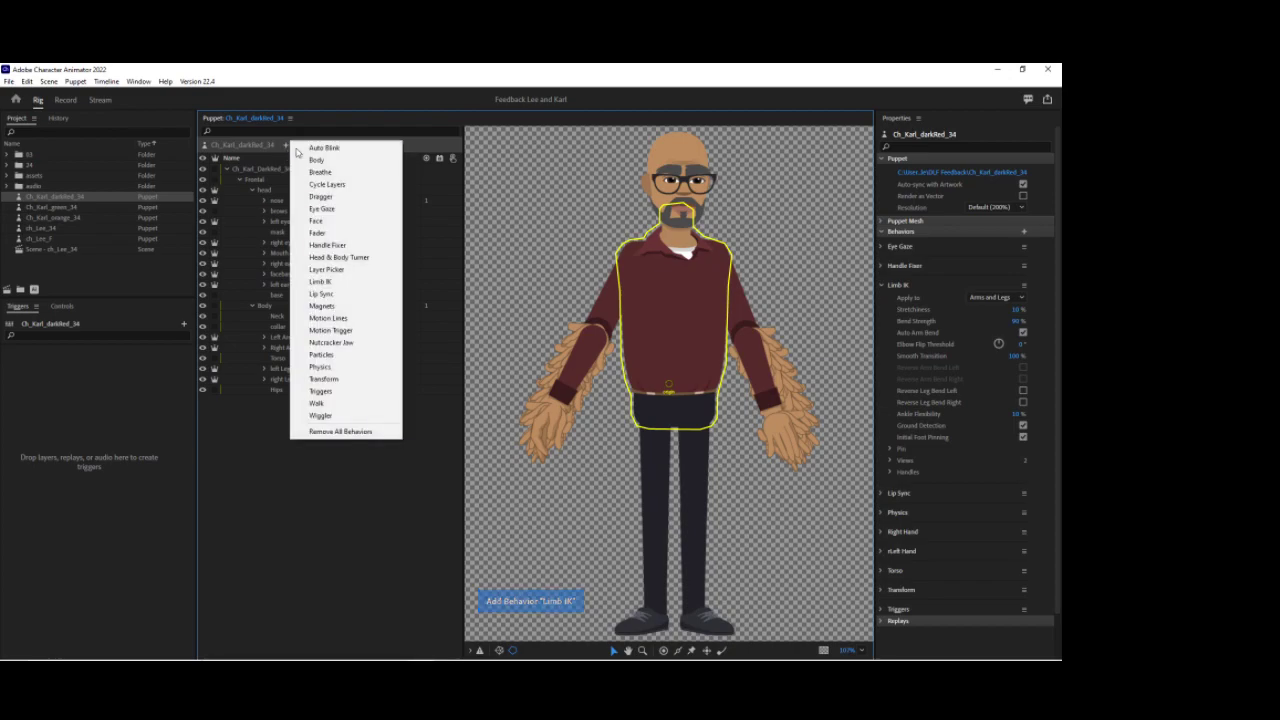
pyautogui.click(325, 150)
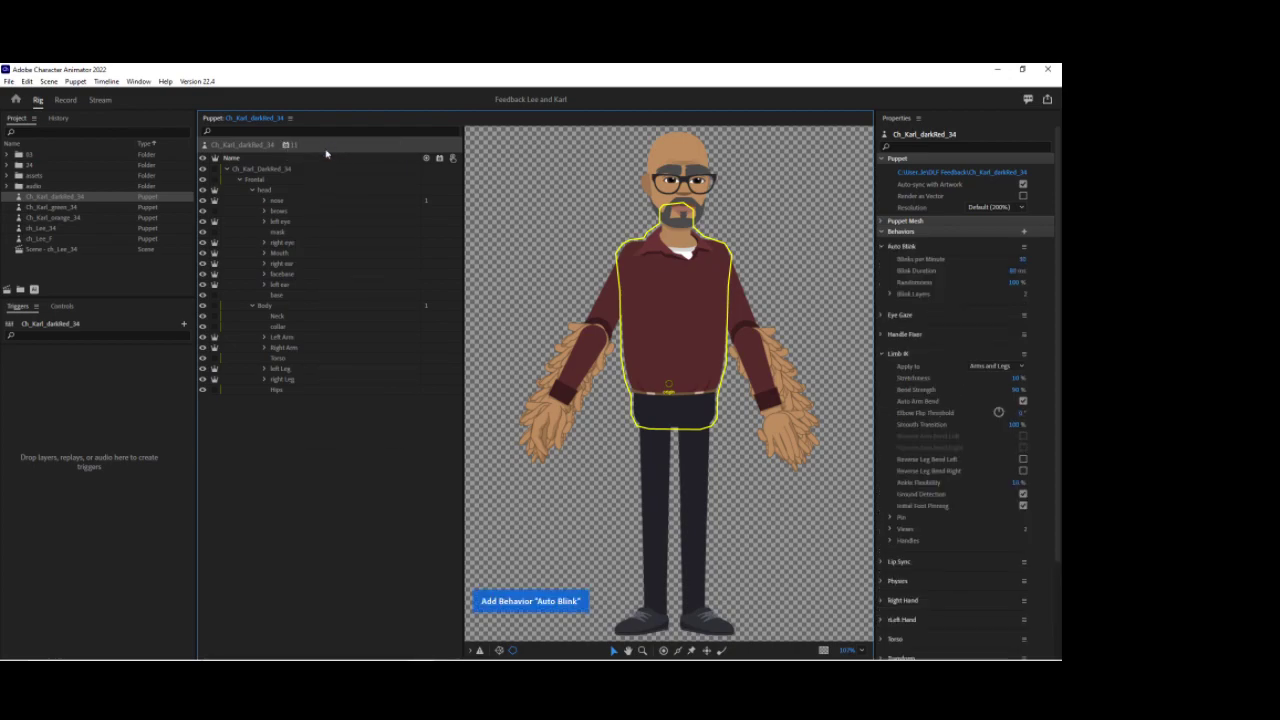
# Check the Frontal layer's tags and add a Face behavior to the head layer.
pyautogui.click(260, 180)
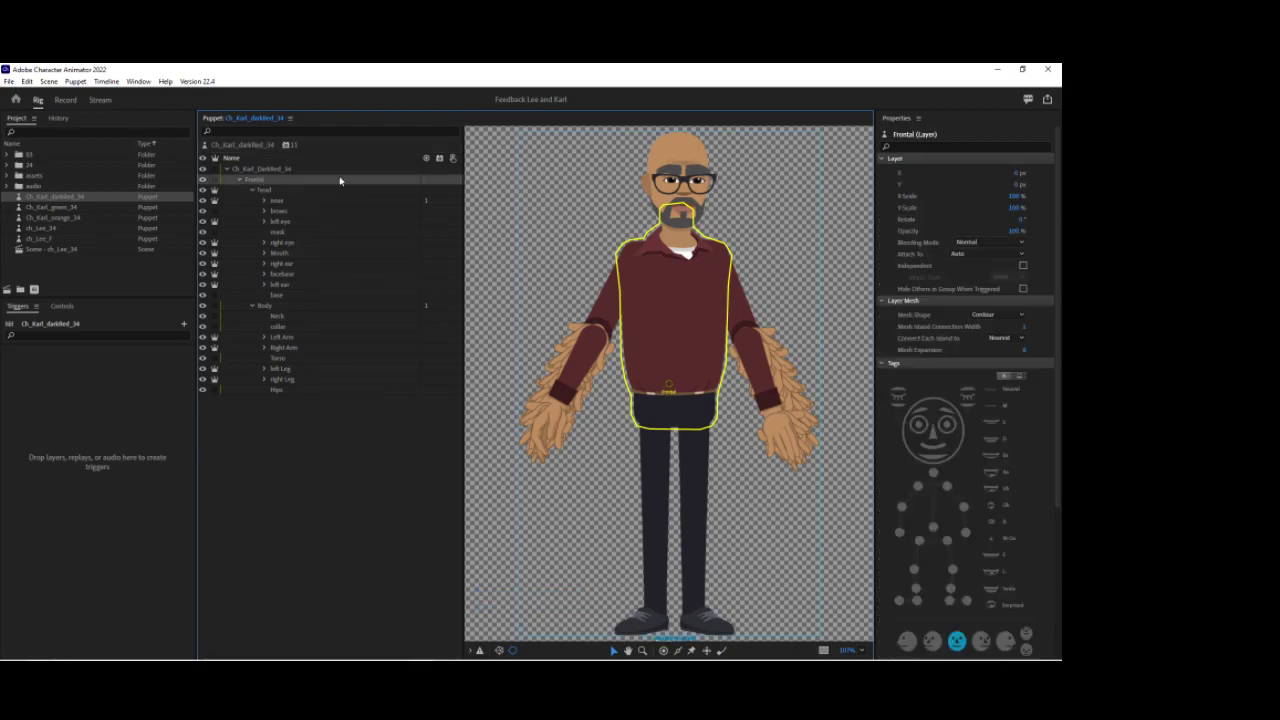
pyautogui.click(944, 408)
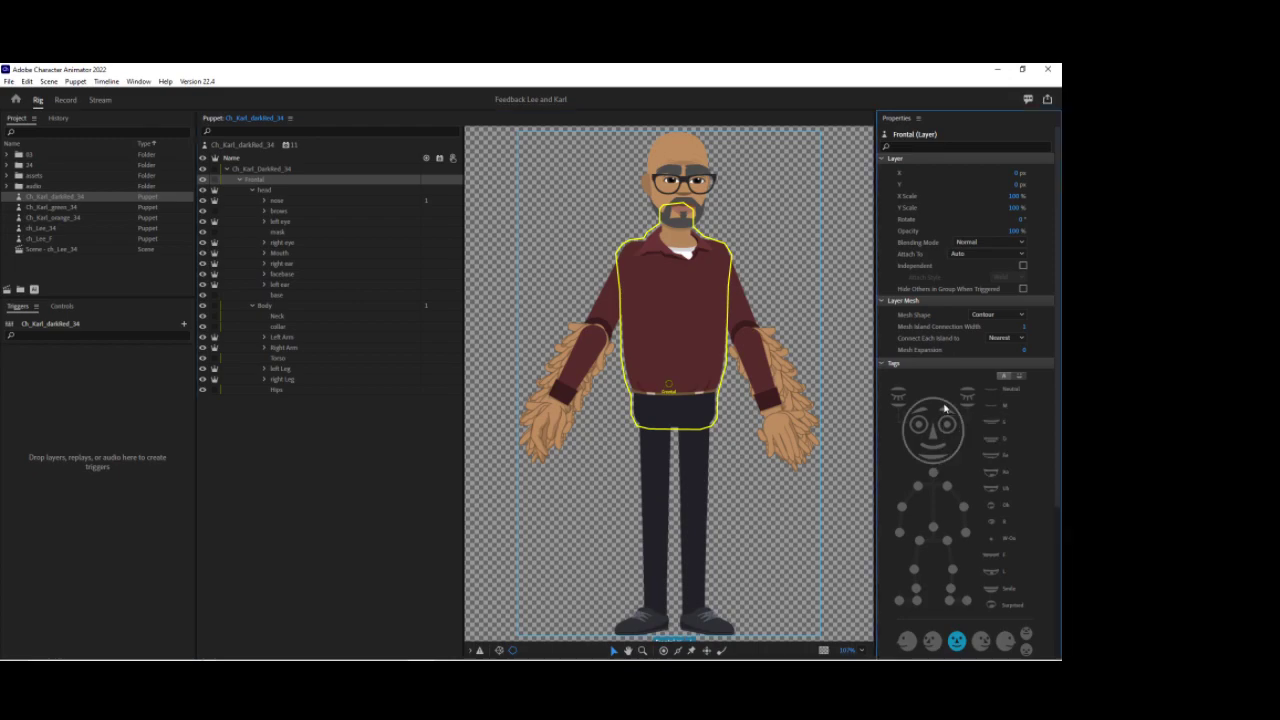
pyautogui.click(264, 190)
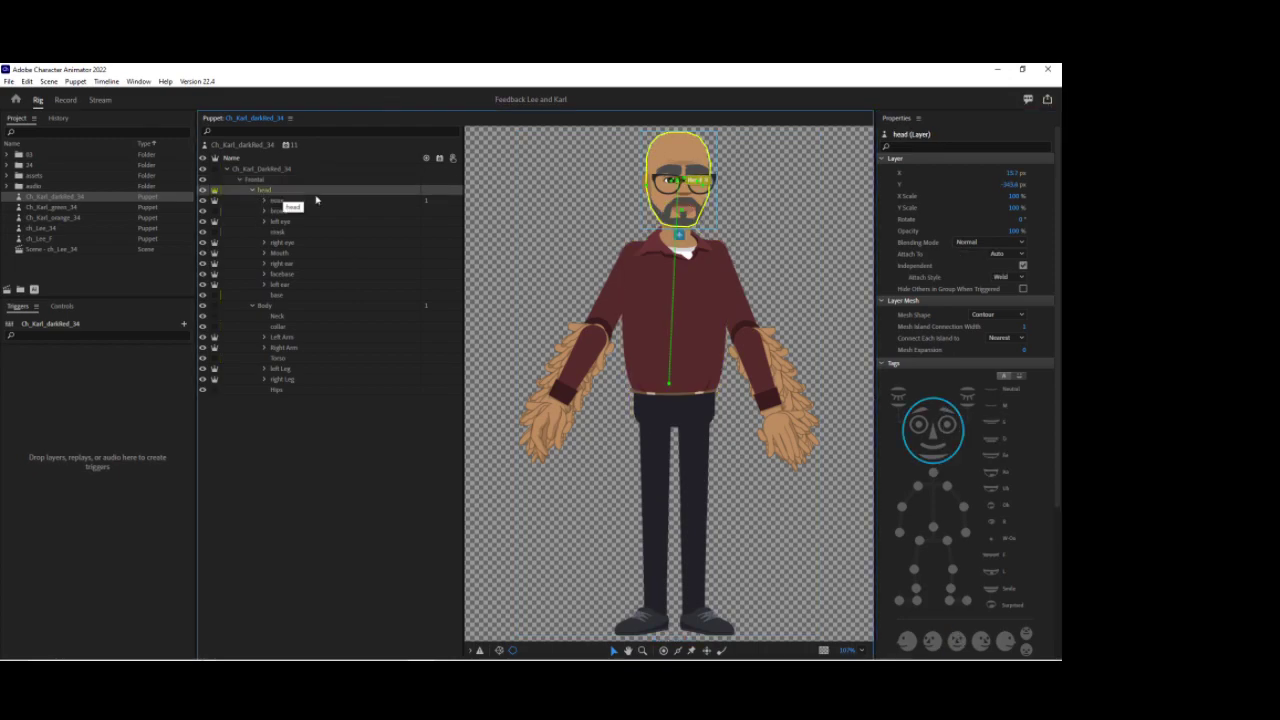
pyautogui.click(442, 191)
pyautogui.click(478, 266)
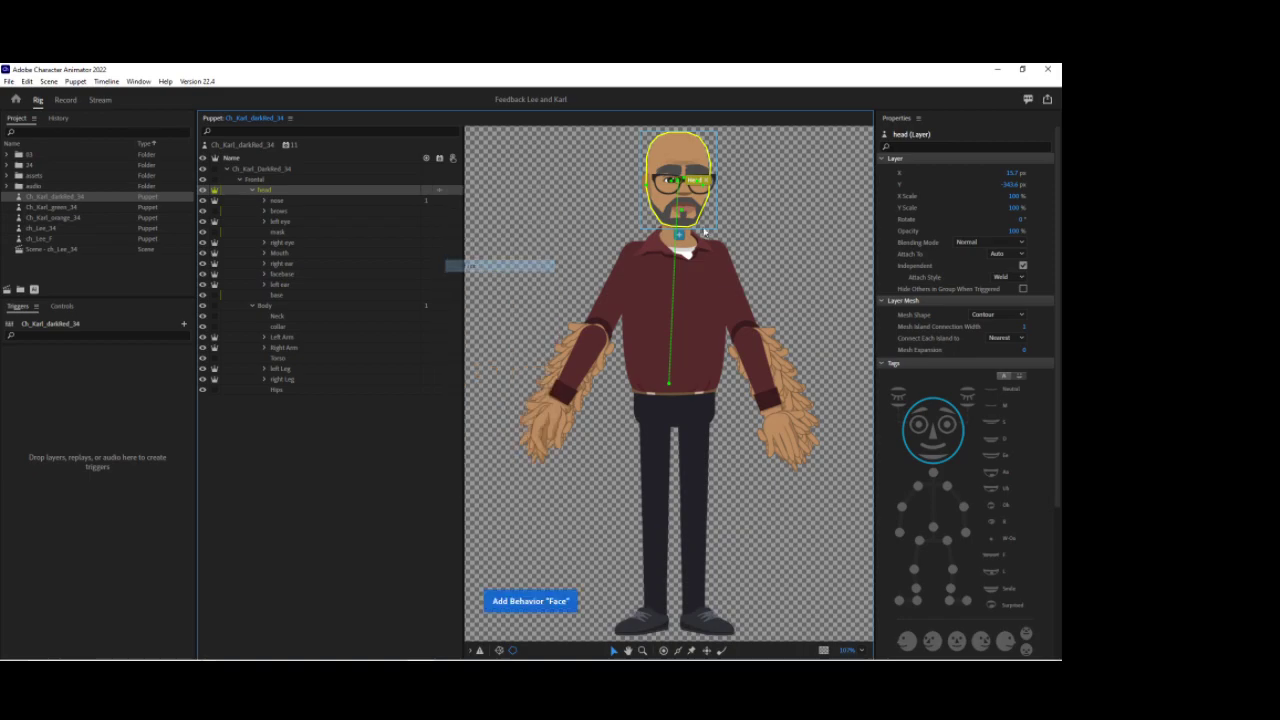
# Move the Head handle down to the chin and collapse the head and Body groups in the layer hierarchy.
pyautogui.moveTo(680, 184); pyautogui.dragTo(676, 224)
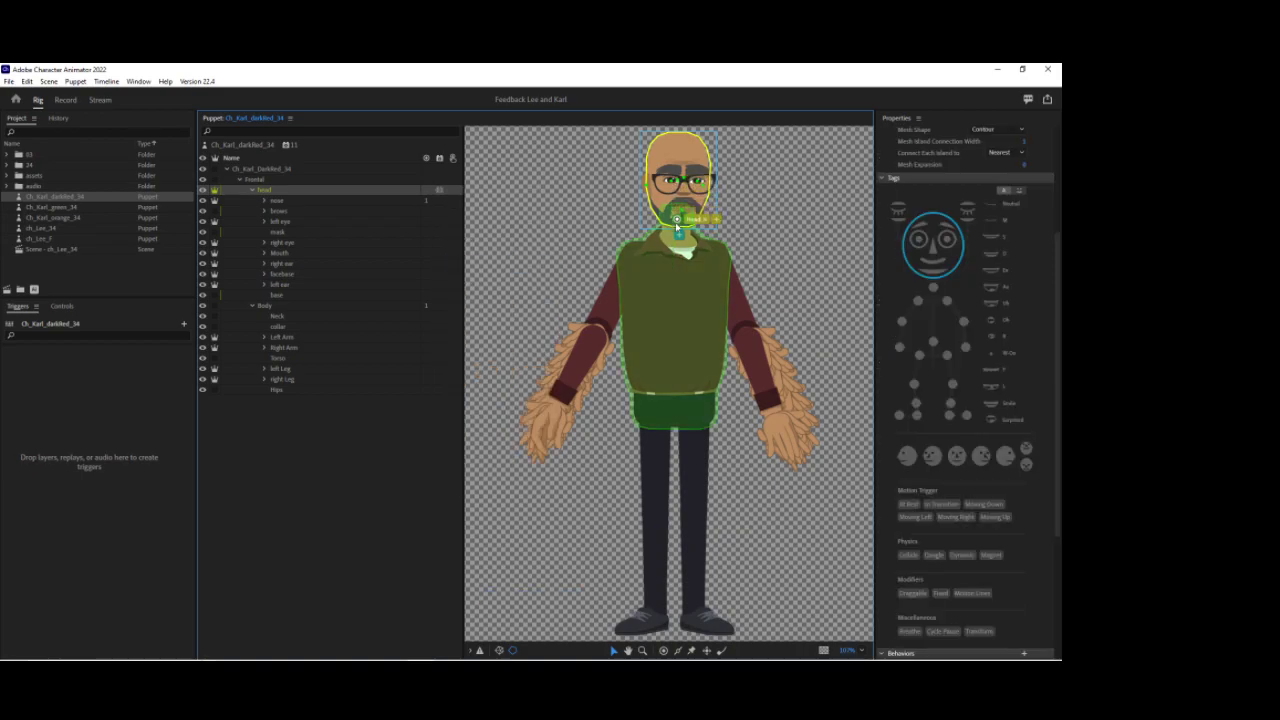
pyautogui.click(251, 190)
pyautogui.click(252, 201)
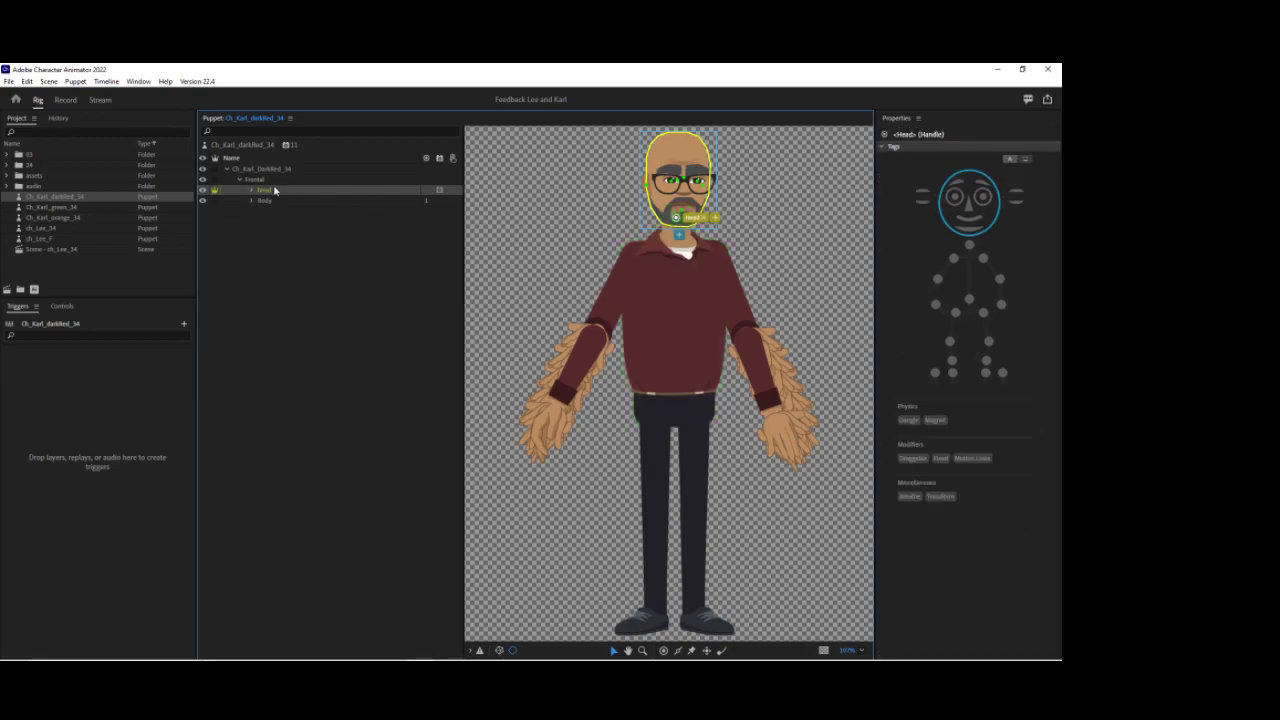
# Set Head Position Strength and Head Scale Strength to 0% in the head layer's Face behavior.
pyautogui.click(283, 195)
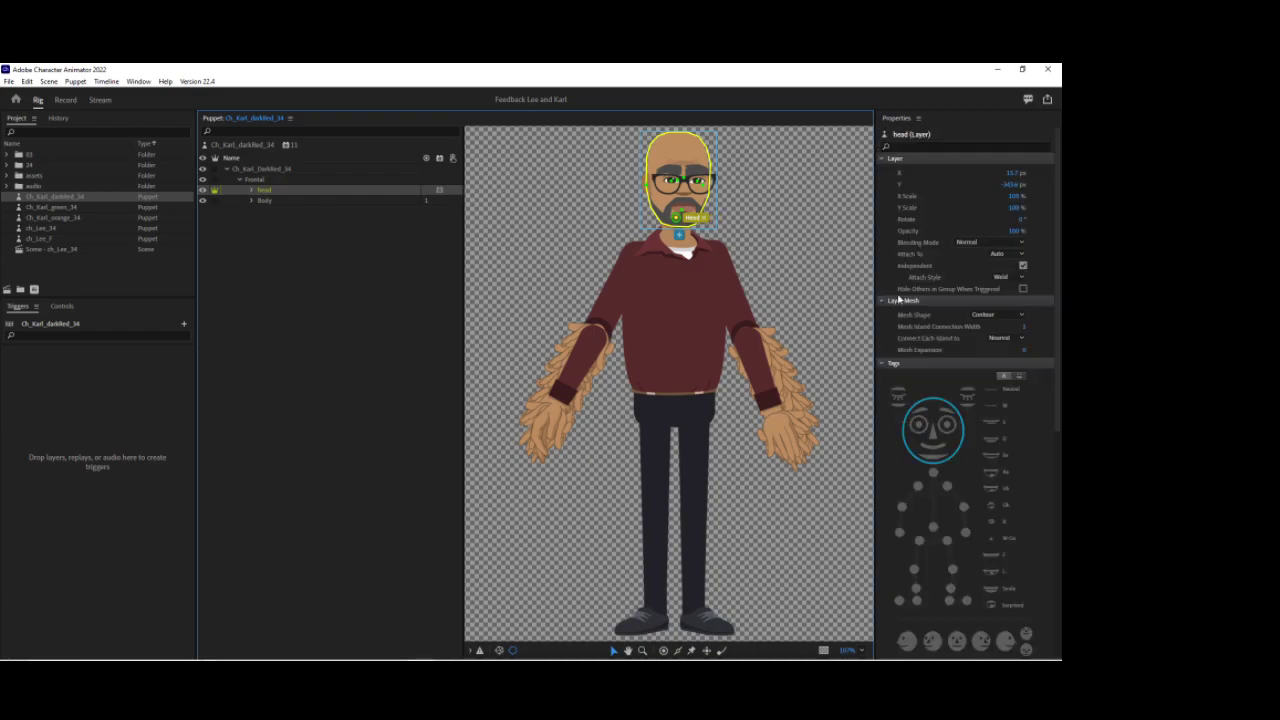
pyautogui.scroll(-7, 956, 495)
pyautogui.click(1012, 552)
pyautogui.write('0')
pyautogui.press('Return')
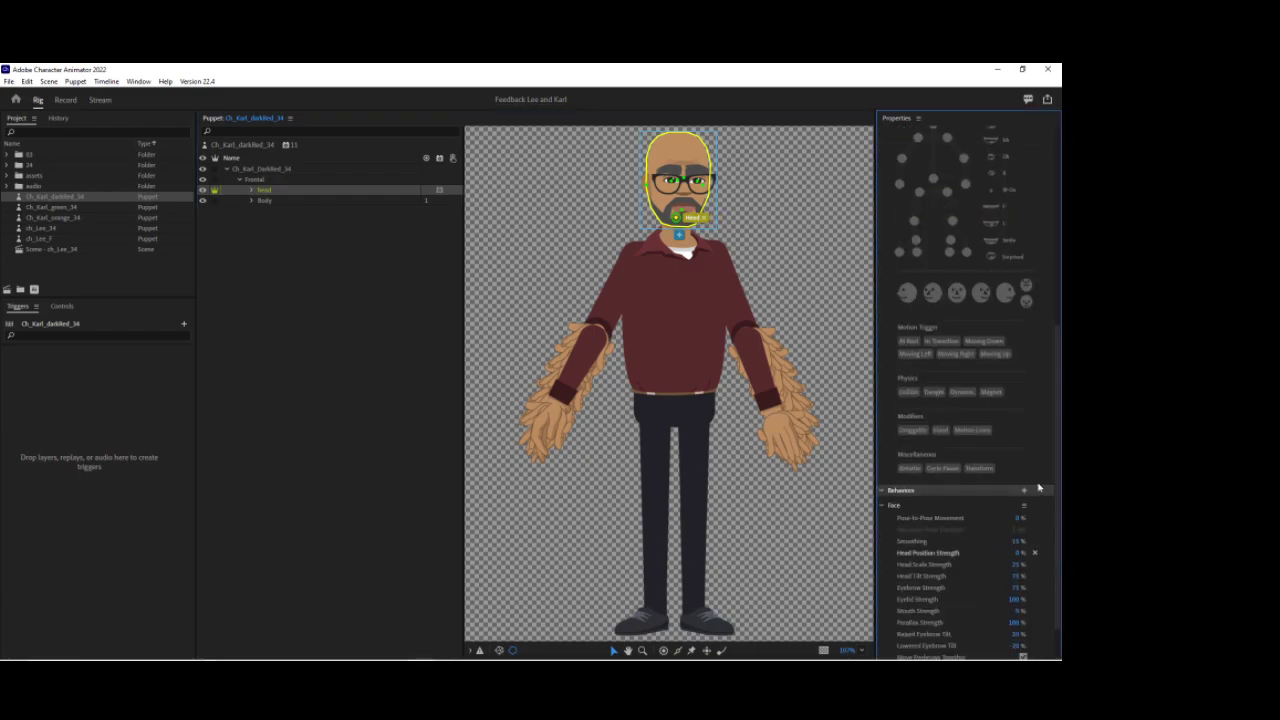
pyautogui.click(1016, 564)
pyautogui.press('Return')
# Tag the right ear and left ear layers in the head group as Head and add a Face behavior to both.
pyautogui.click(252, 191)
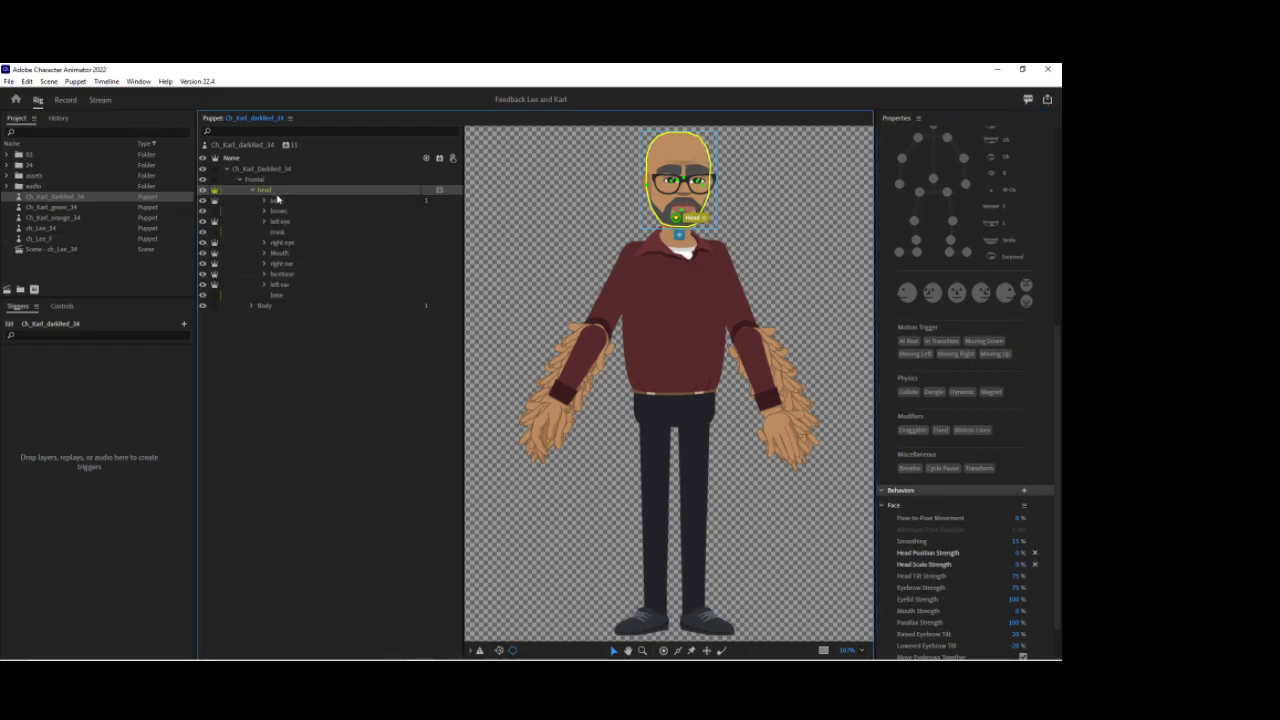
pyautogui.click(293, 264)
pyautogui.keyDown('ctrl'); pyautogui.click(288, 287); pyautogui.keyUp('ctrl')
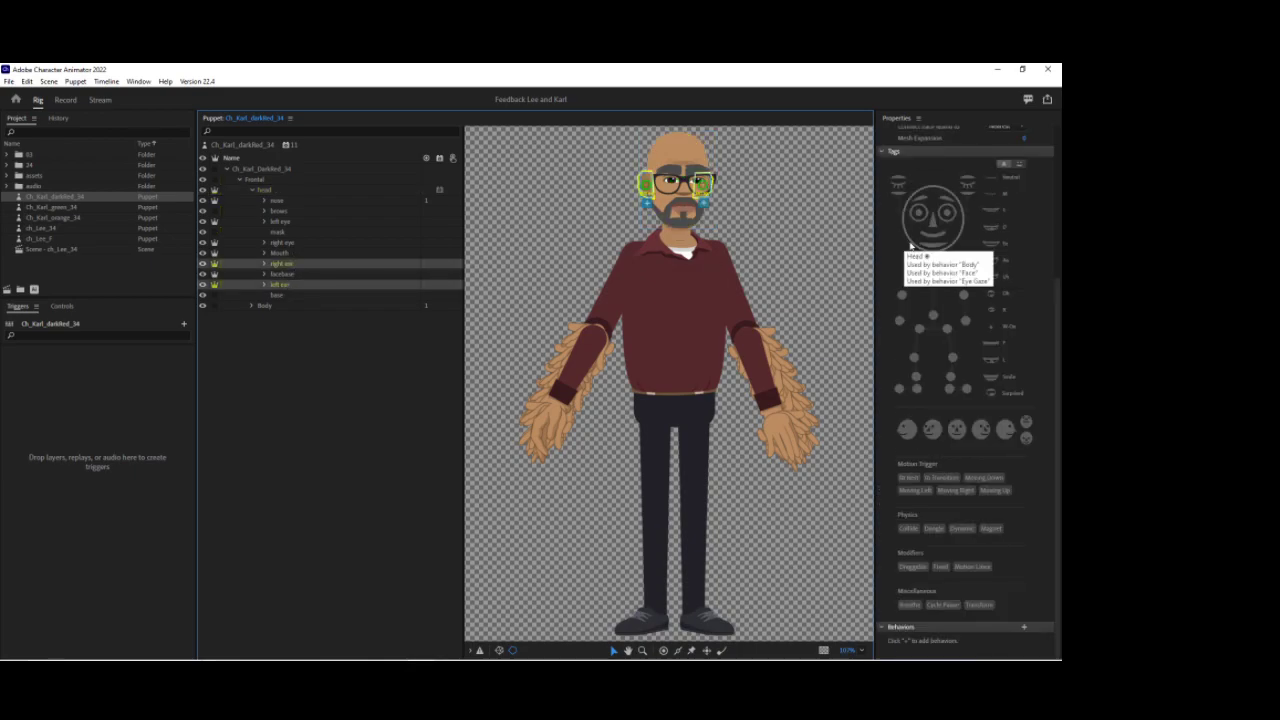
pyautogui.click(912, 244)
pyautogui.click(440, 266)
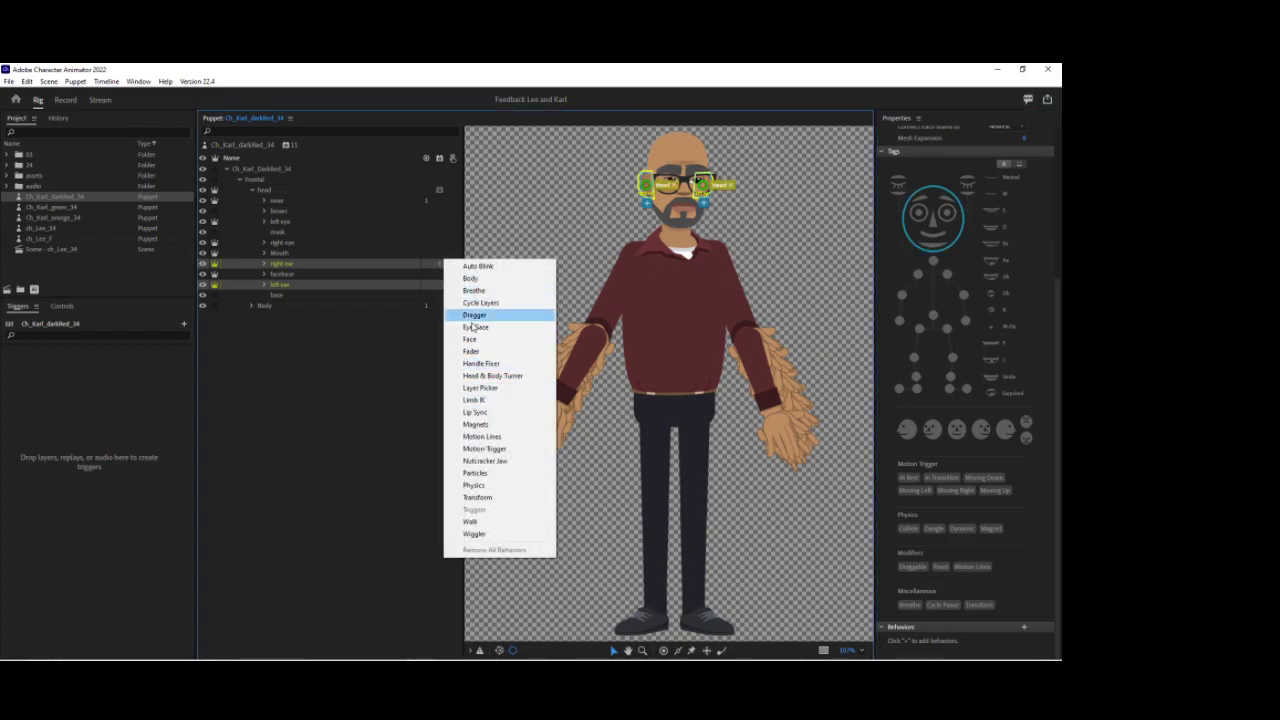
pyautogui.click(470, 340)
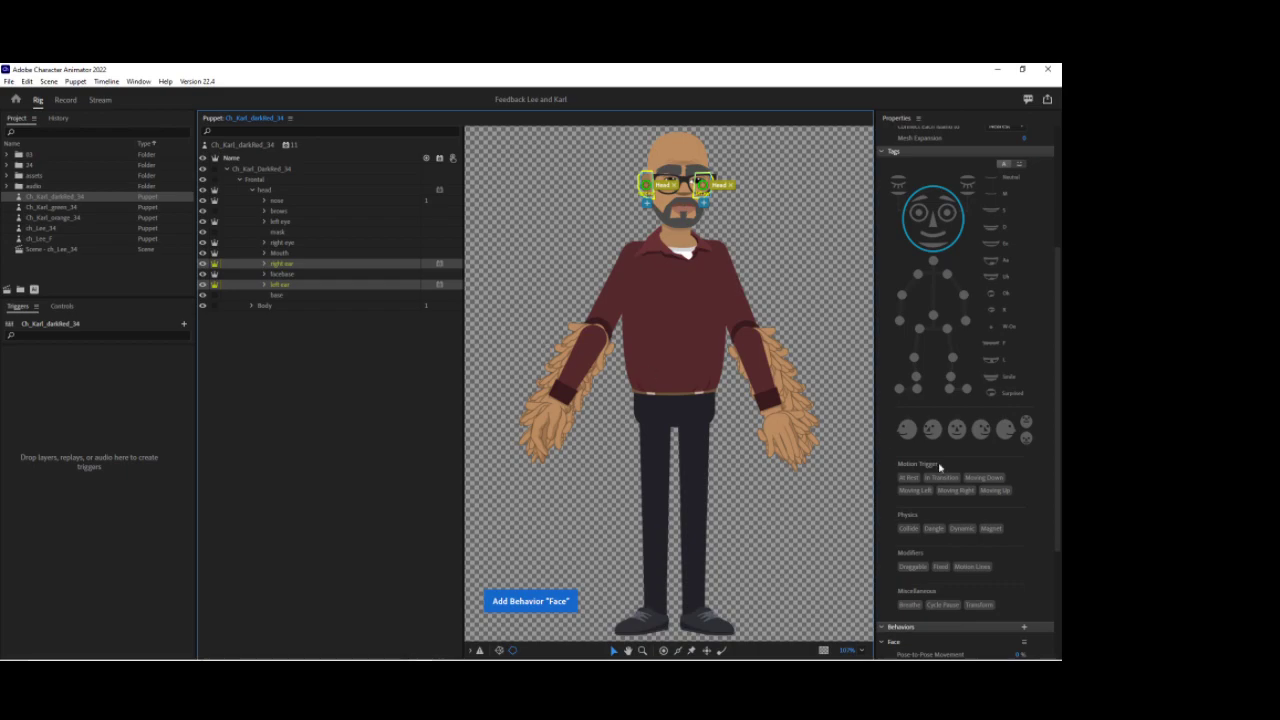
# Set the left ear's Face behavior to 150% Head Position Strength and 0% Head Scale Strength.
pyautogui.click(294, 267)
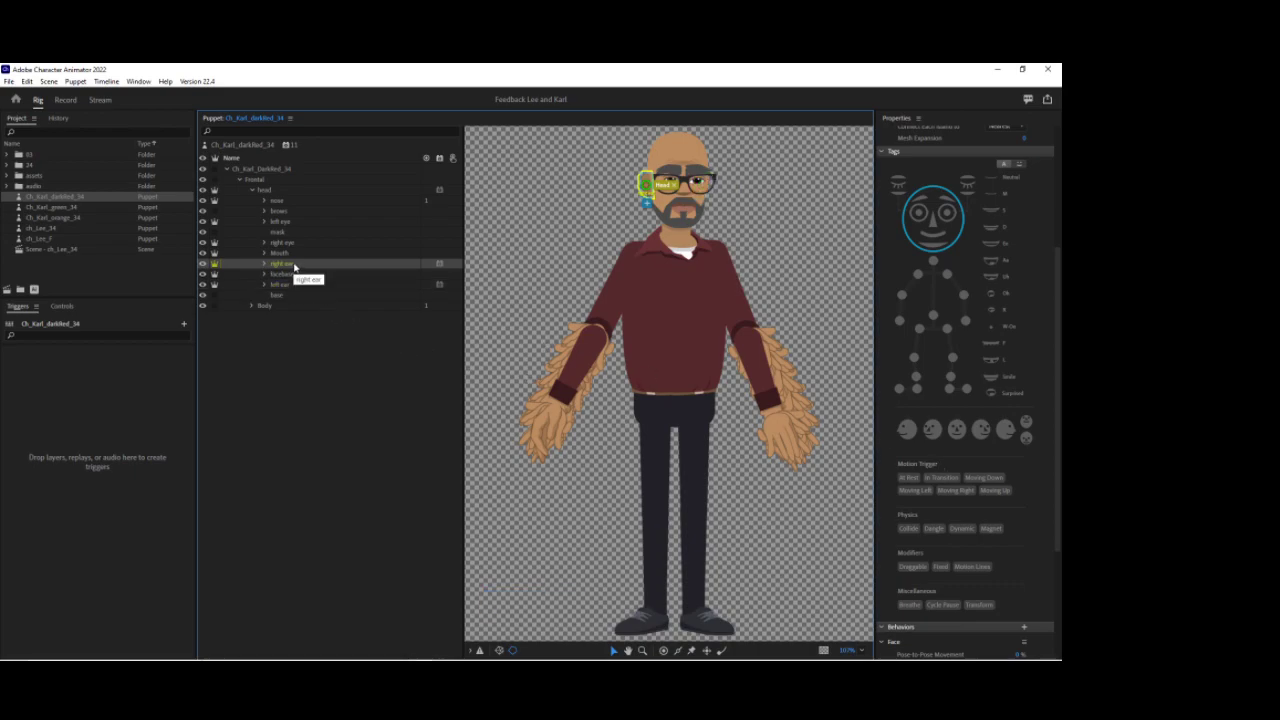
pyautogui.click(296, 285)
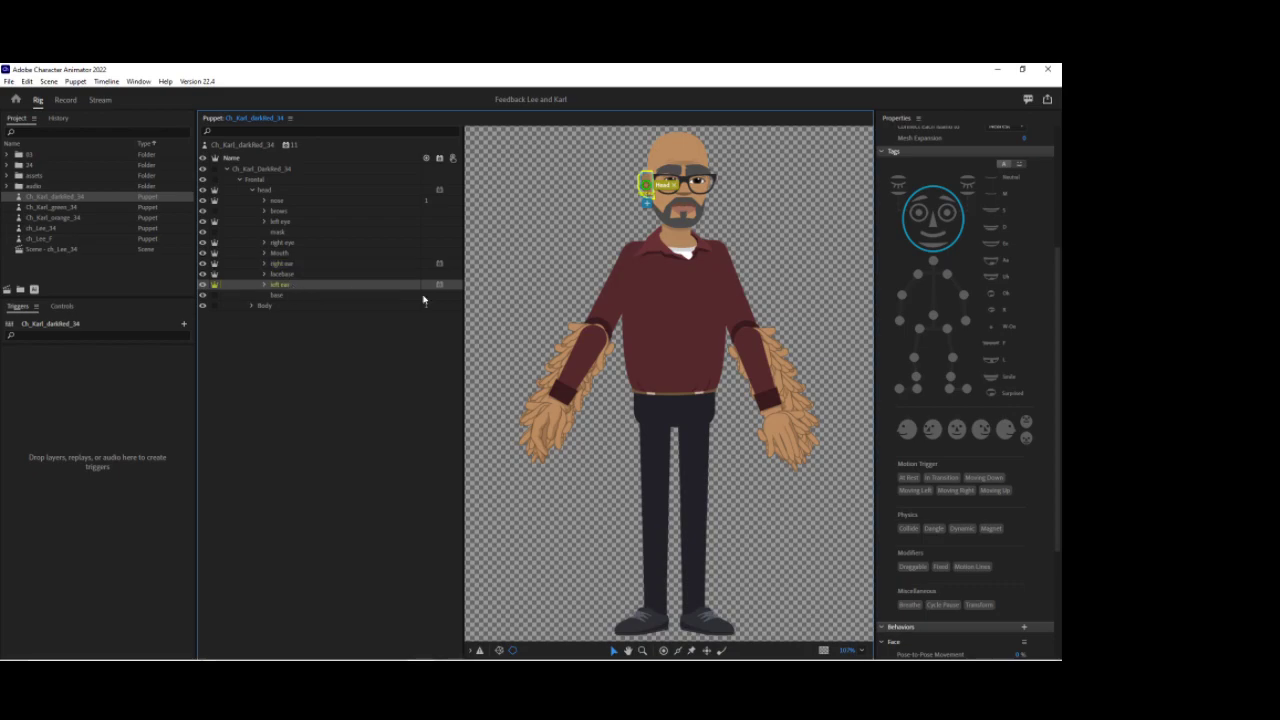
pyautogui.scroll(-2, 962, 545)
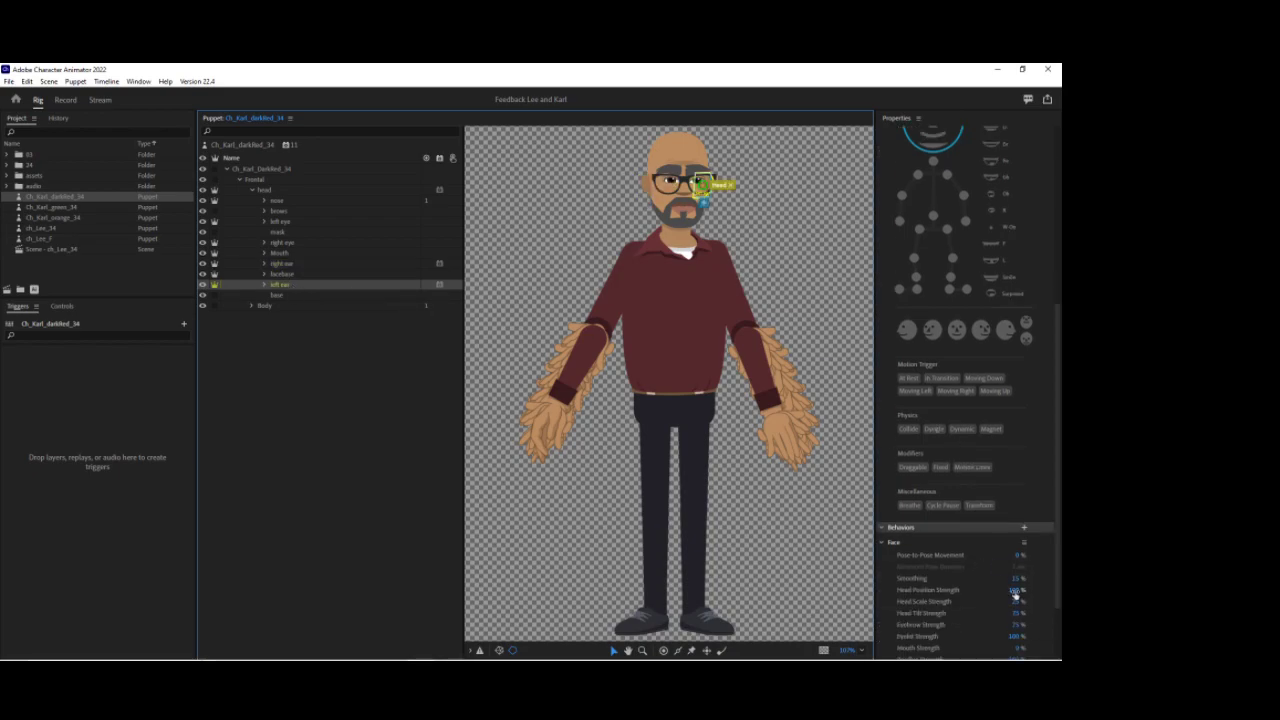
pyautogui.click(1016, 590)
pyautogui.press('BackSpace')
pyautogui.write('150')
pyautogui.click(1018, 601)
pyautogui.write('00')
pyautogui.press('Return')
# Set the right ear's Face behavior to 150% Head Position Strength and 0% Head Scale Strength.
pyautogui.click(284, 263)
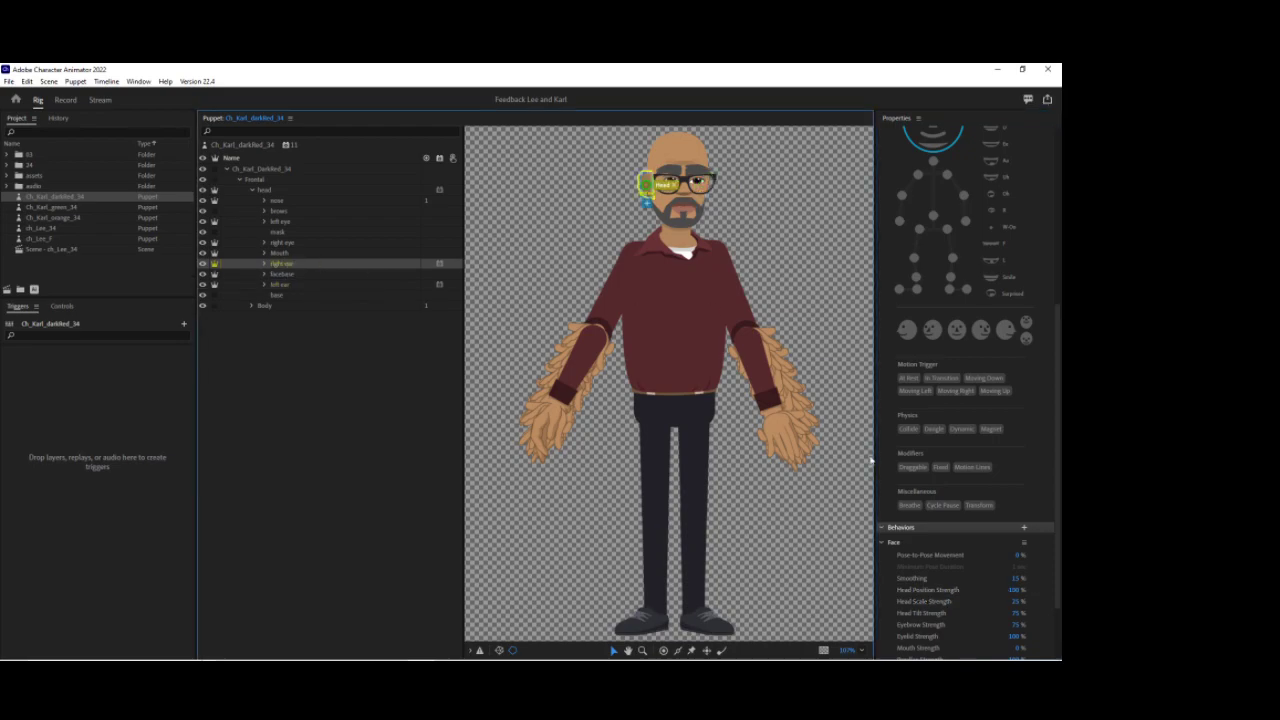
pyautogui.click(1015, 590)
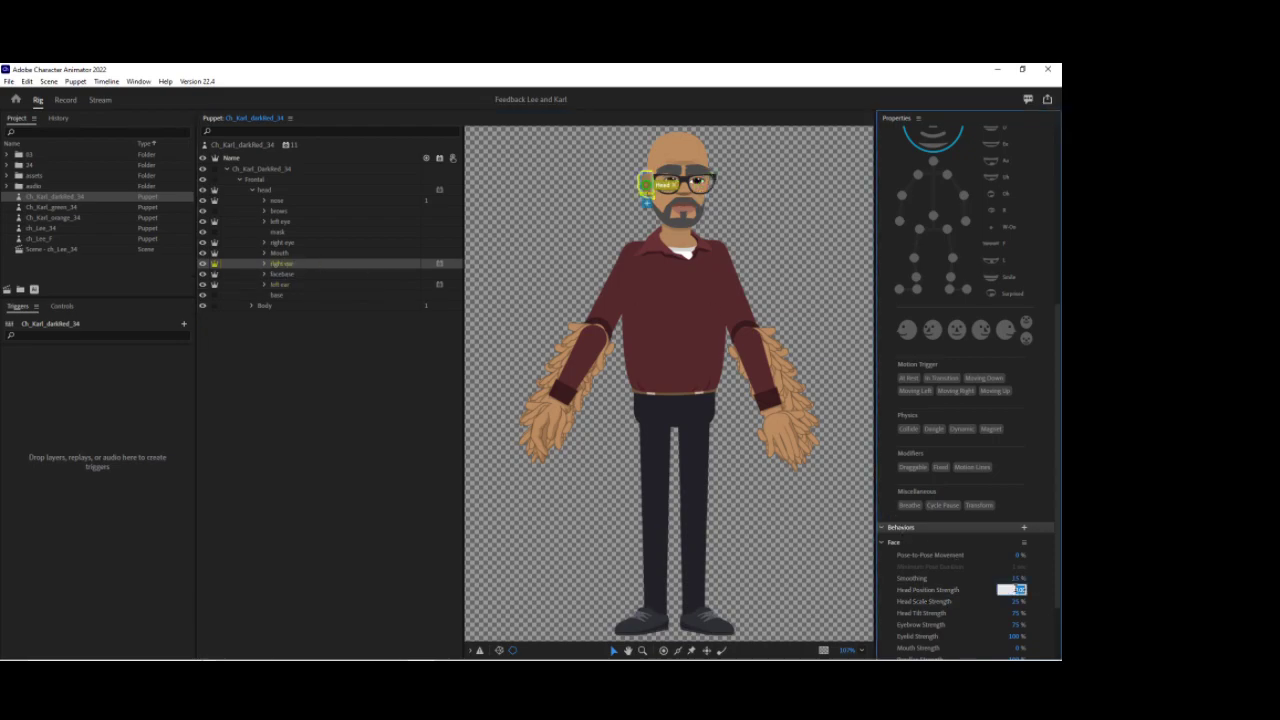
pyautogui.press('Return')
pyautogui.click(1015, 601)
pyautogui.write('0')
pyautogui.press('Return')
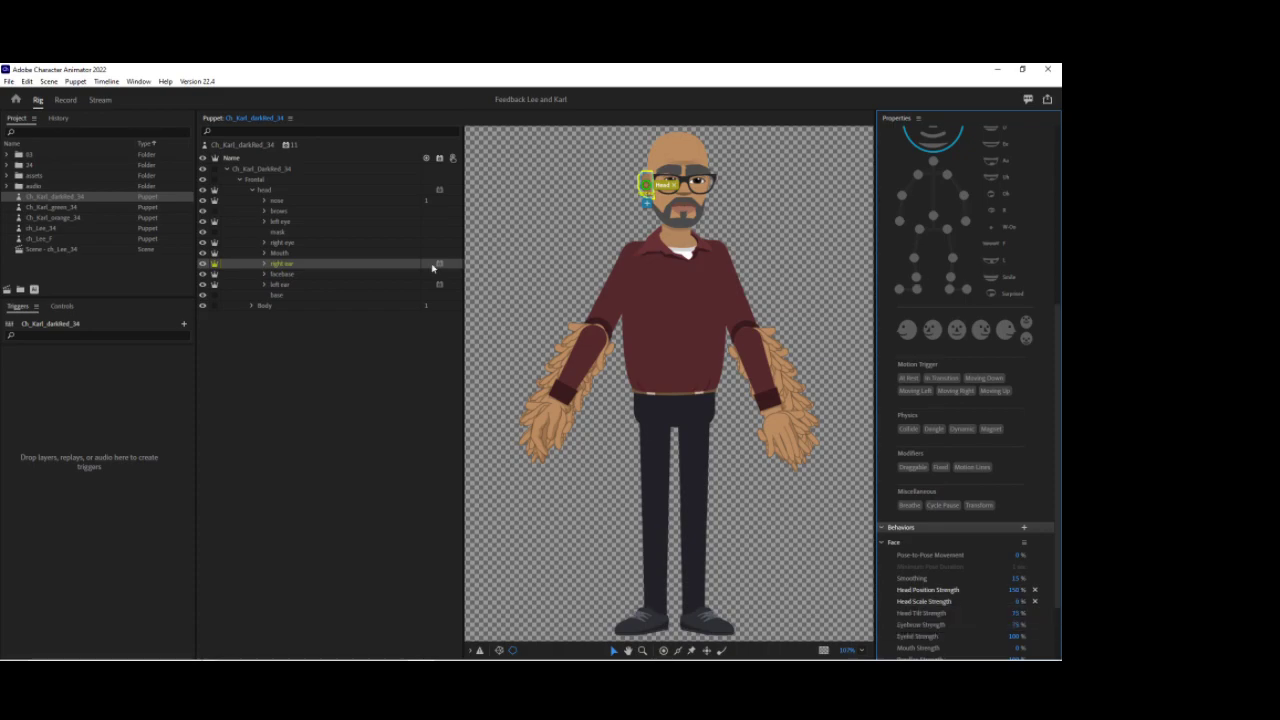
# Nudge the Head handles of the right ear and left ear layers slightly inward toward the face.
pyautogui.click(648, 189)
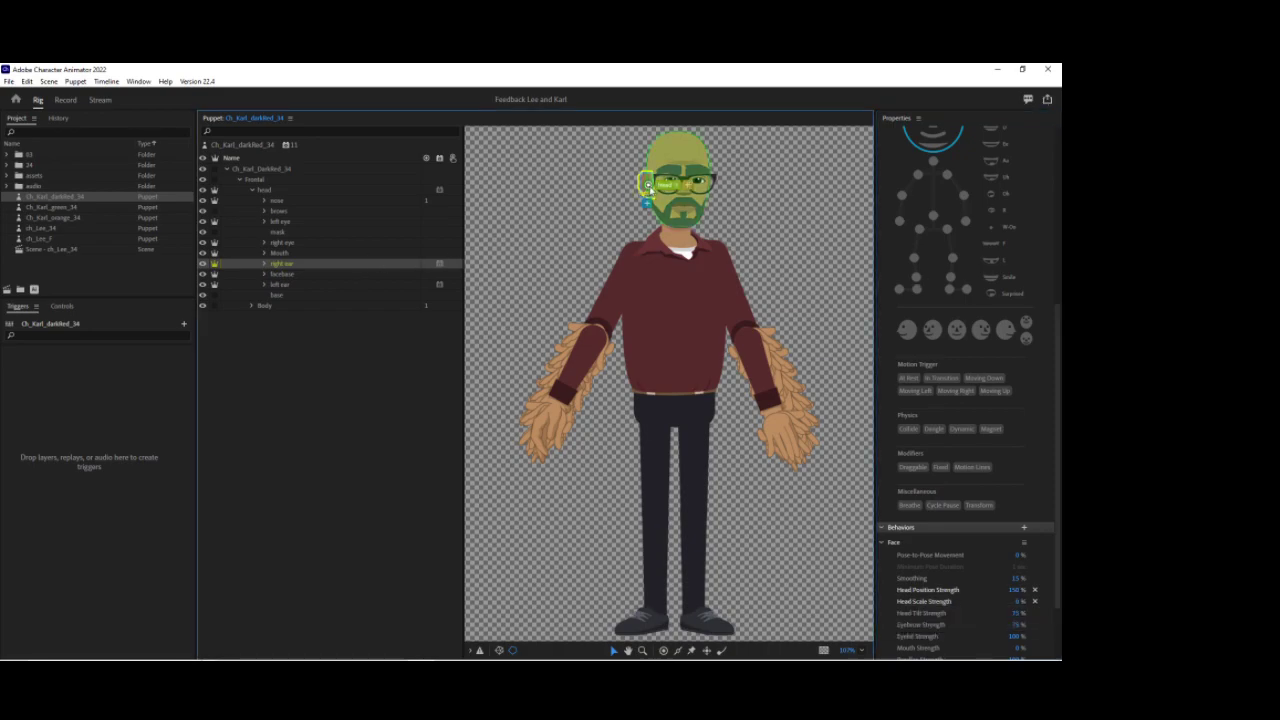
pyautogui.click(297, 244)
pyautogui.click(297, 245)
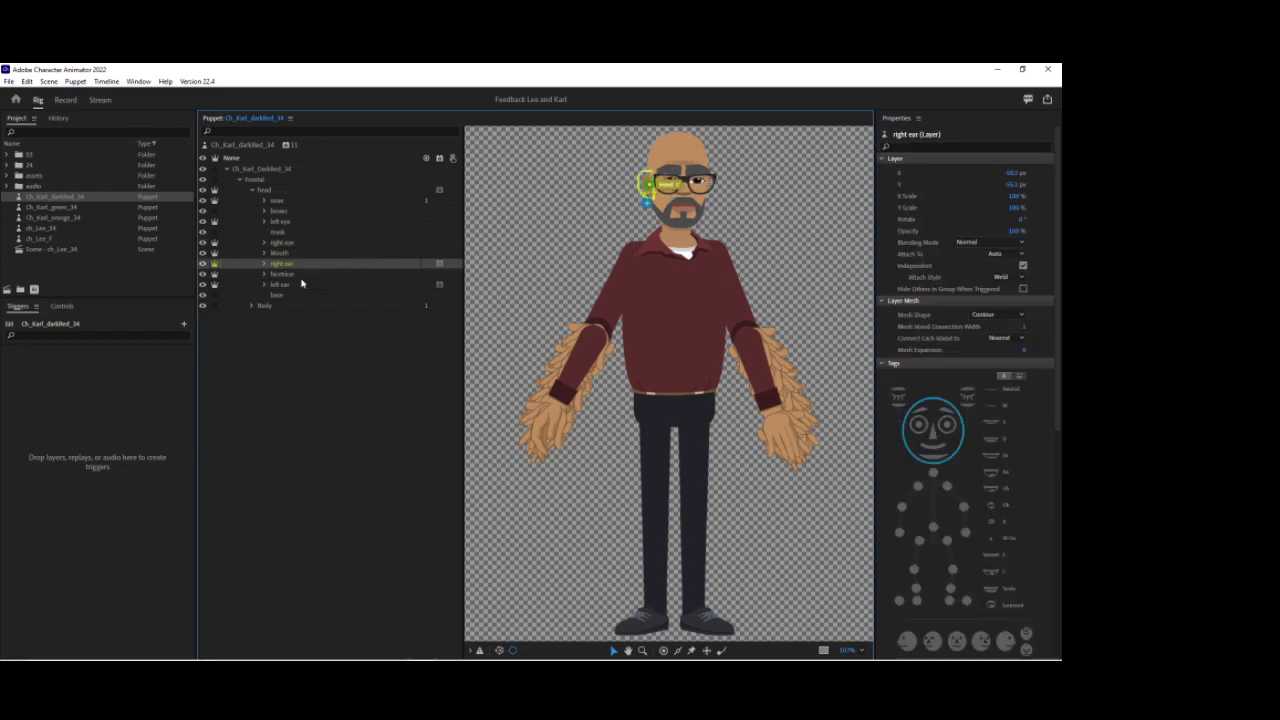
pyautogui.click(408, 276)
pyautogui.click(297, 285)
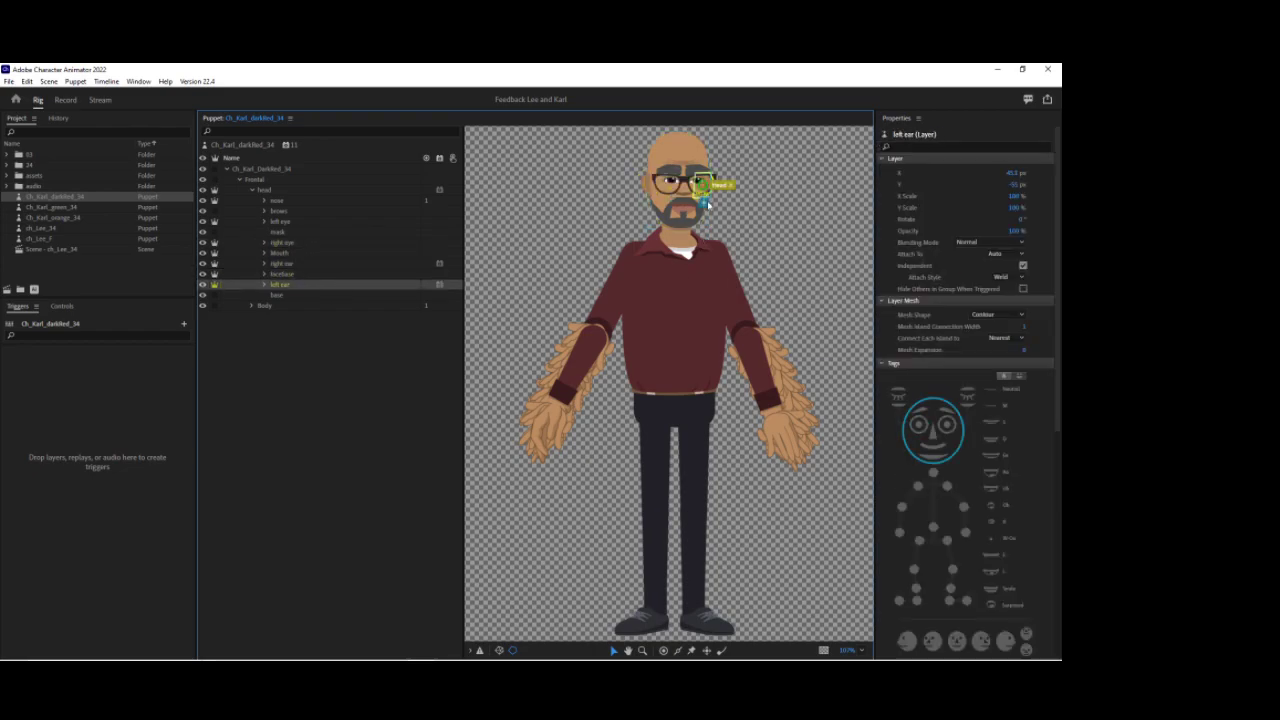
pyautogui.click(702, 186)
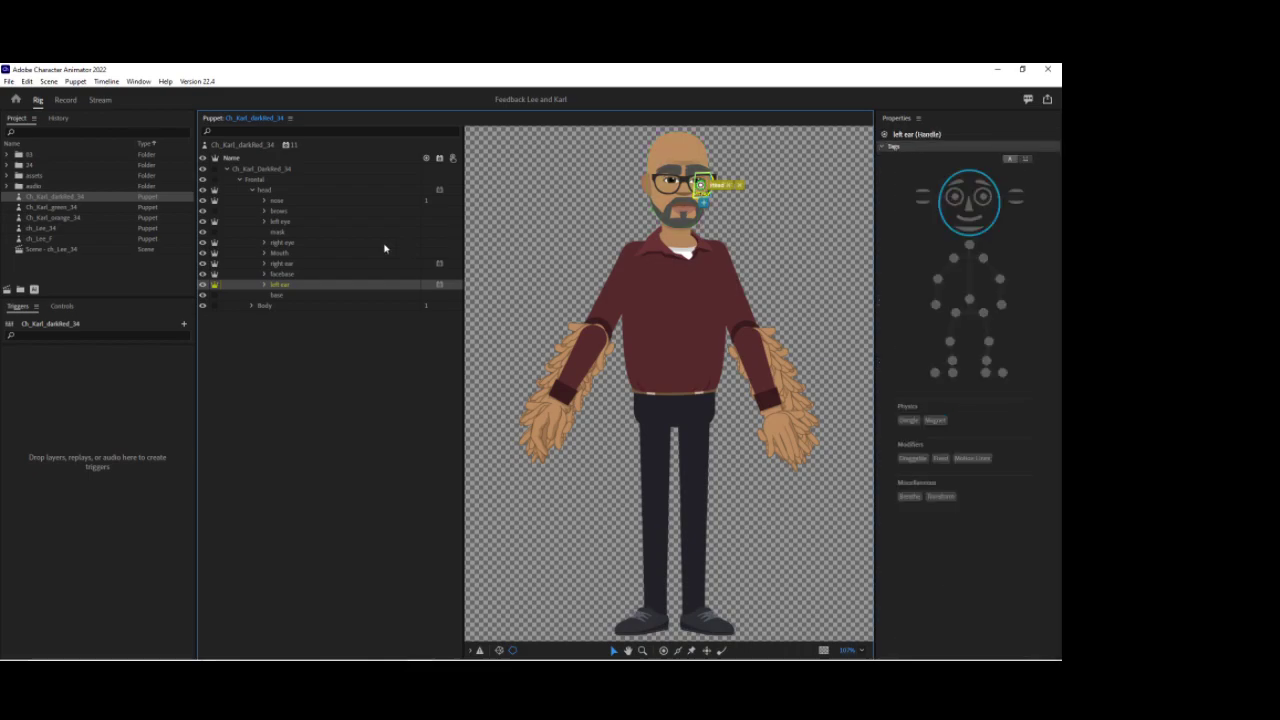
# Create a swap set from the brows group in the head so each brow expression becomes a trigger.
pyautogui.click(265, 211)
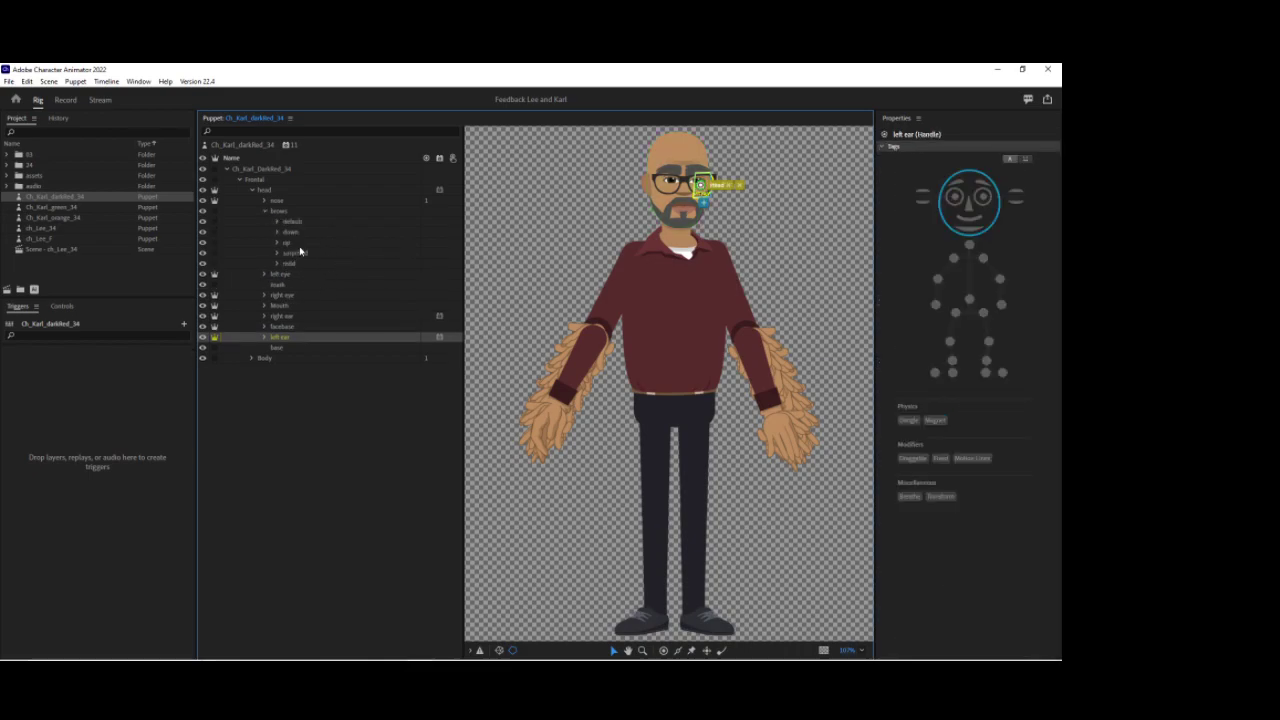
pyautogui.click(285, 214)
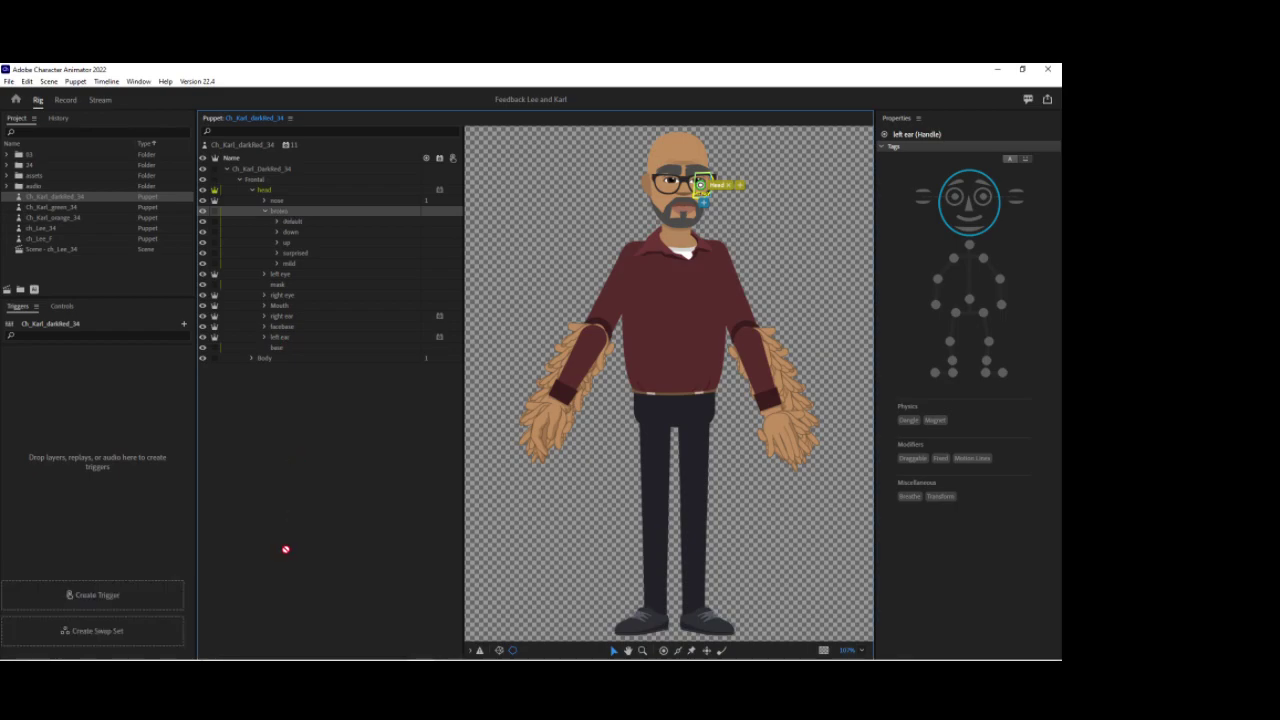
pyautogui.click(171, 634)
# Add a Cycle Layers behavior to both the left and right eyebrow layers of the surprised brows group.
pyautogui.click(274, 262)
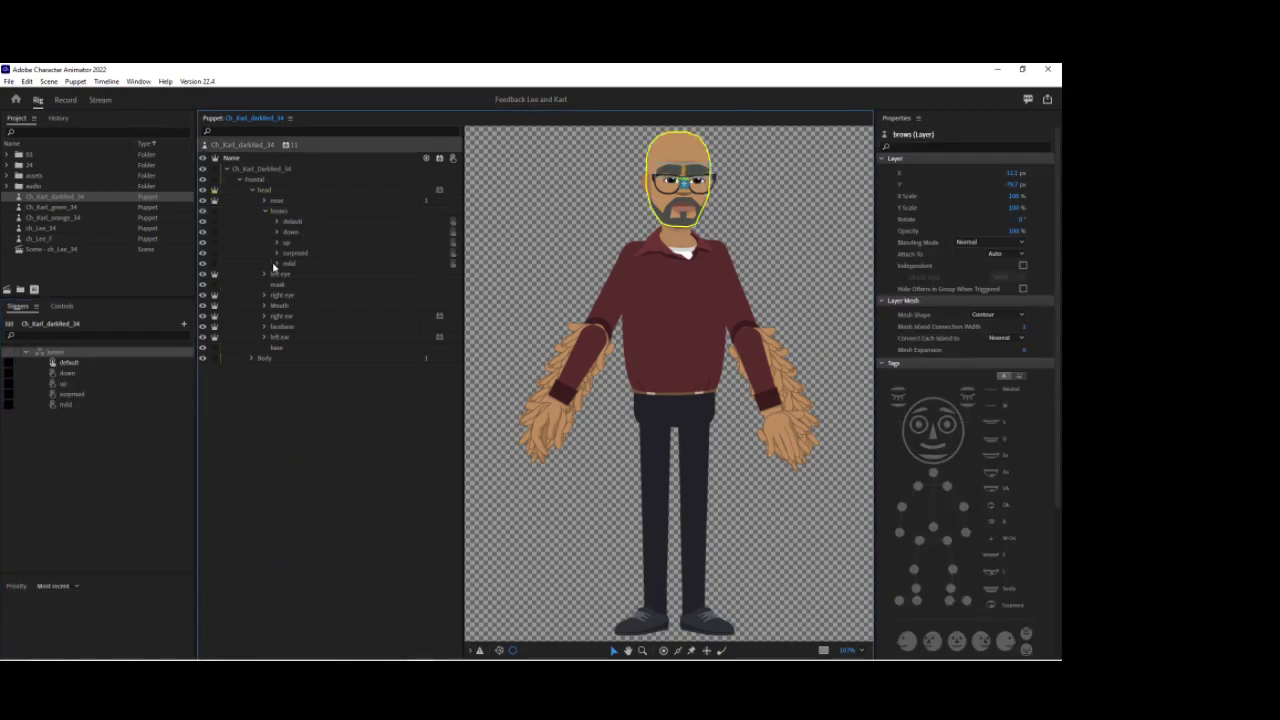
pyautogui.click(278, 254)
pyautogui.click(303, 264)
pyautogui.keyDown('shift'); pyautogui.click(312, 274); pyautogui.keyUp('shift')
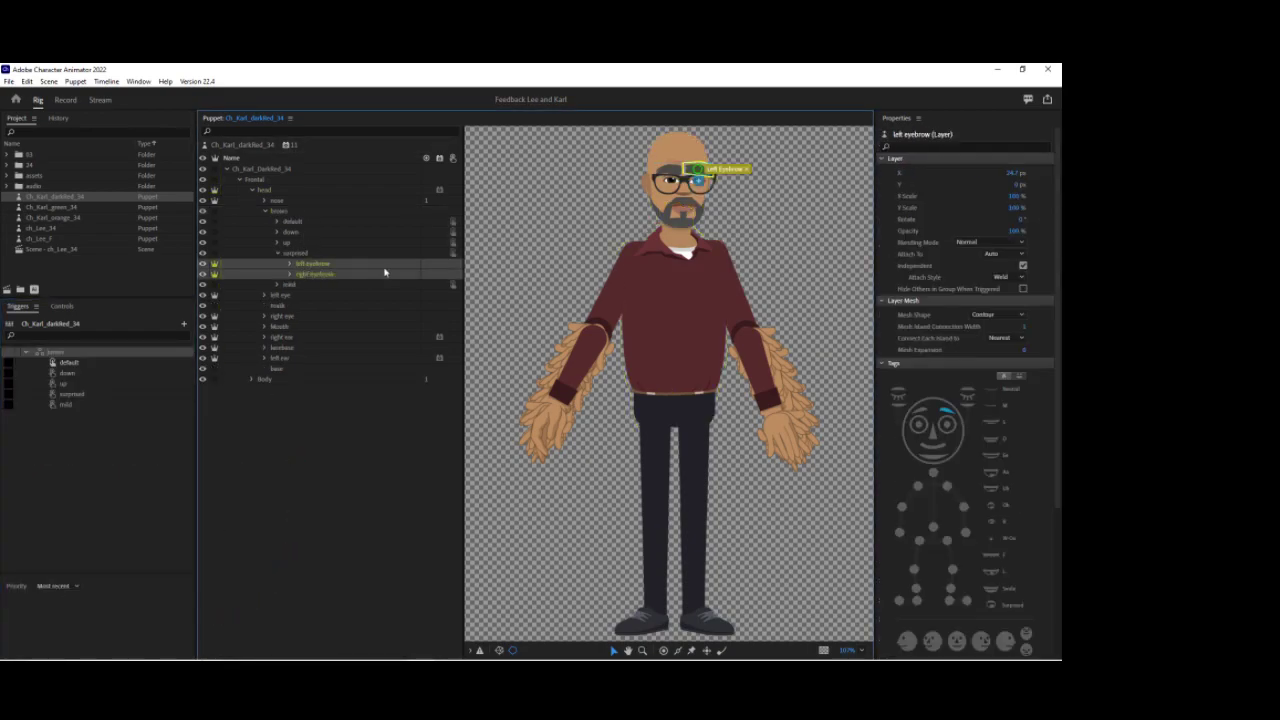
pyautogui.click(441, 267)
pyautogui.click(480, 302)
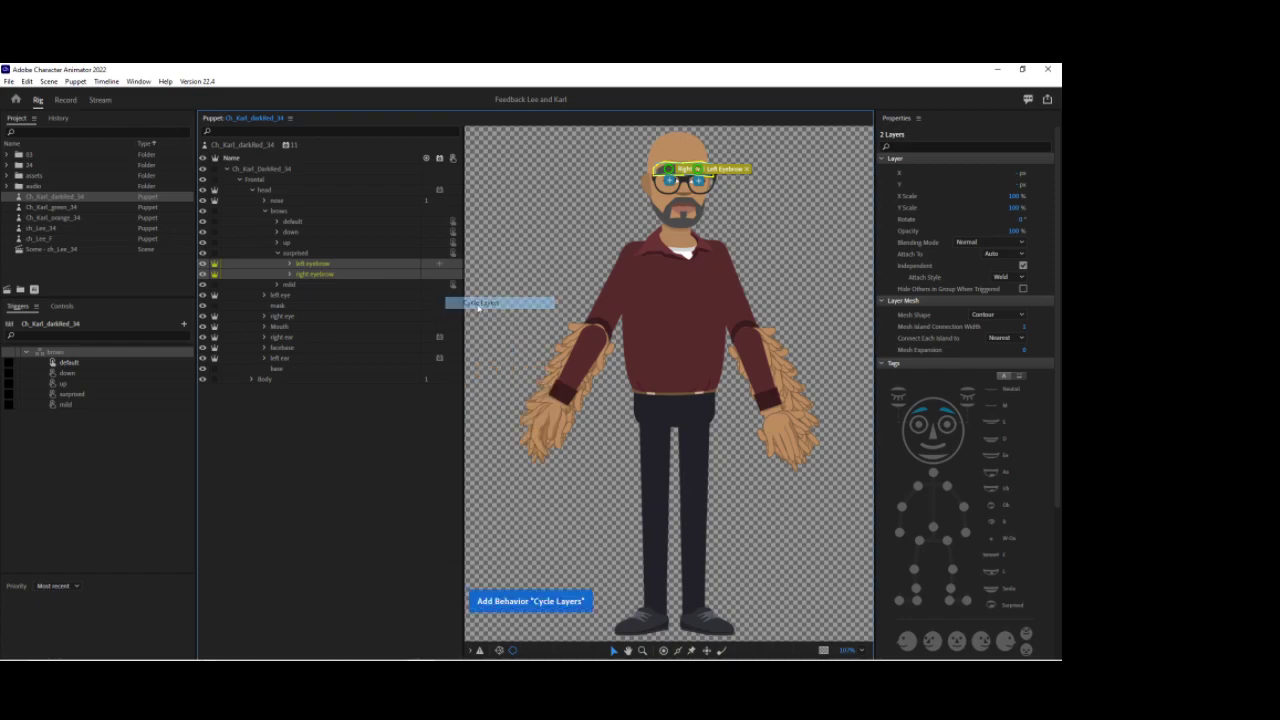
# Enable Forward and Reverse and Hold on Last Layer for the surprised eyebrows' cycle, advance every 2 frames, and collapse the brows group.
pyautogui.scroll(-1, 1000, 625)
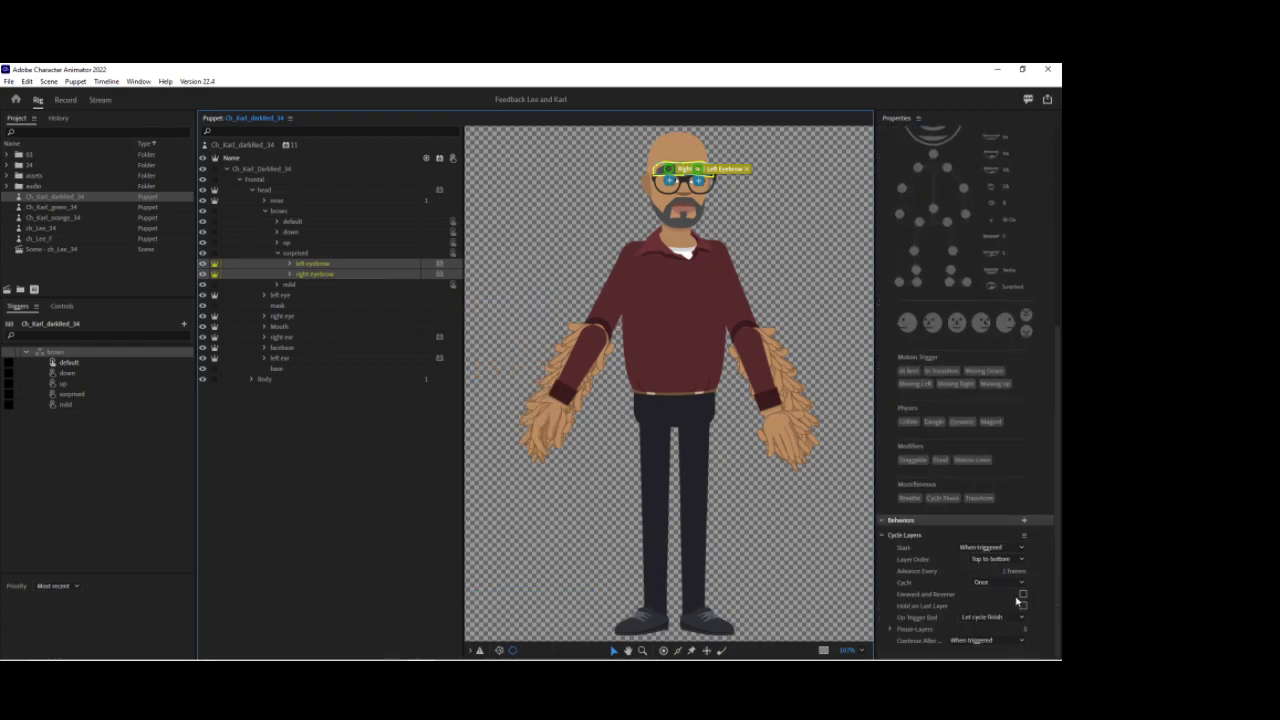
pyautogui.click(1023, 594)
pyautogui.click(1023, 606)
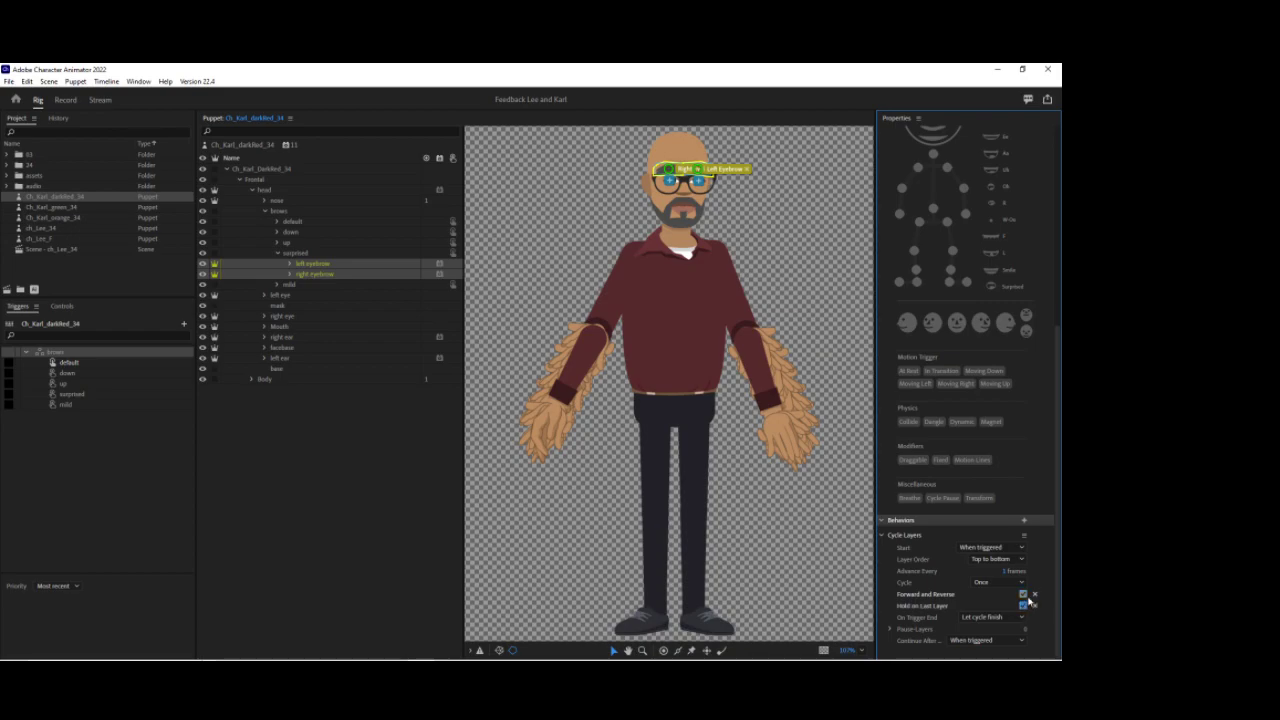
pyautogui.click(1008, 571)
pyautogui.write('2')
pyautogui.press('Return')
pyautogui.click(279, 253)
pyautogui.click(266, 212)
# Tag the left eyeball as Left Pupil Range and the right eyeball as Right Pupil Range, and collapse both eye groups.
pyautogui.click(265, 224)
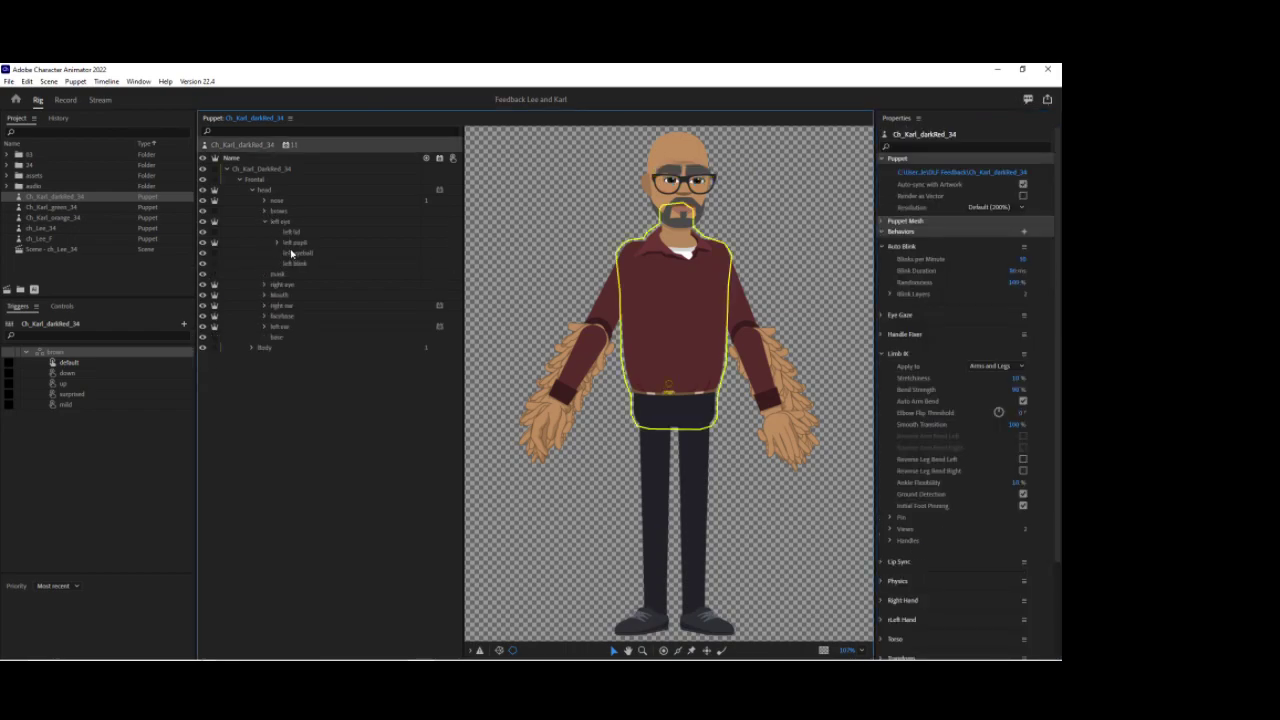
pyautogui.click(292, 253)
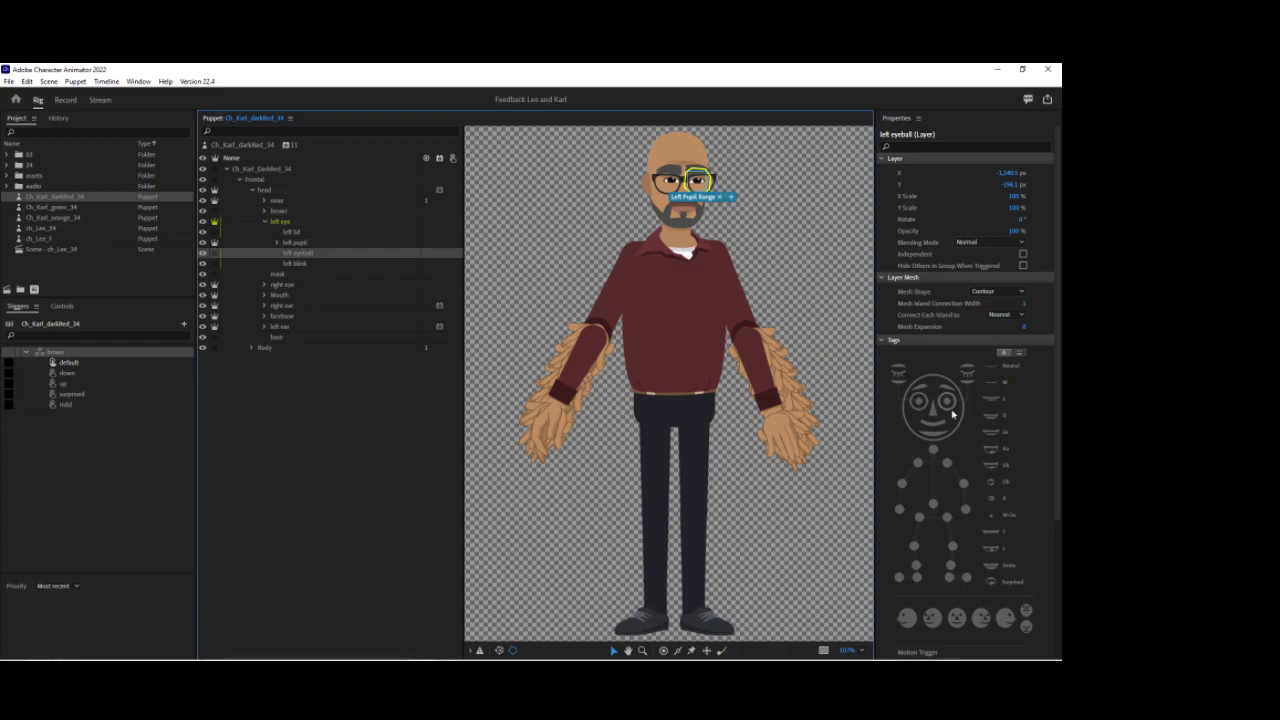
pyautogui.click(947, 403)
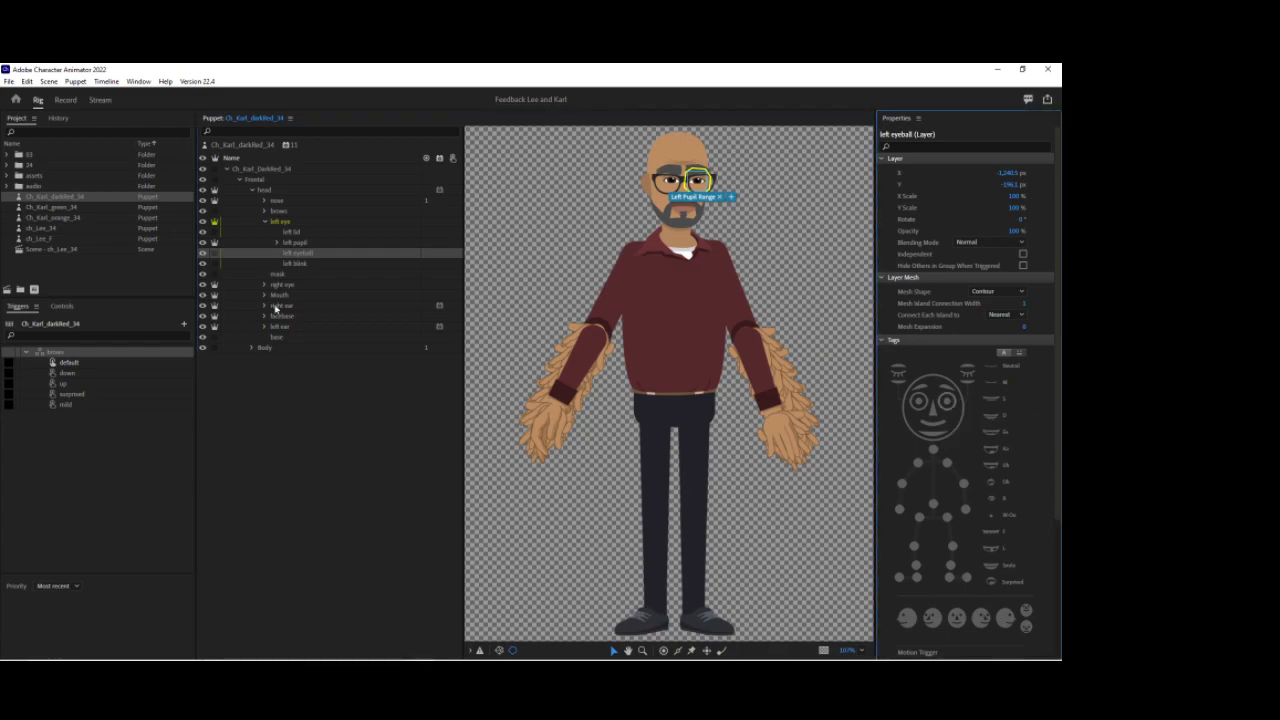
pyautogui.click(265, 286)
pyautogui.click(300, 317)
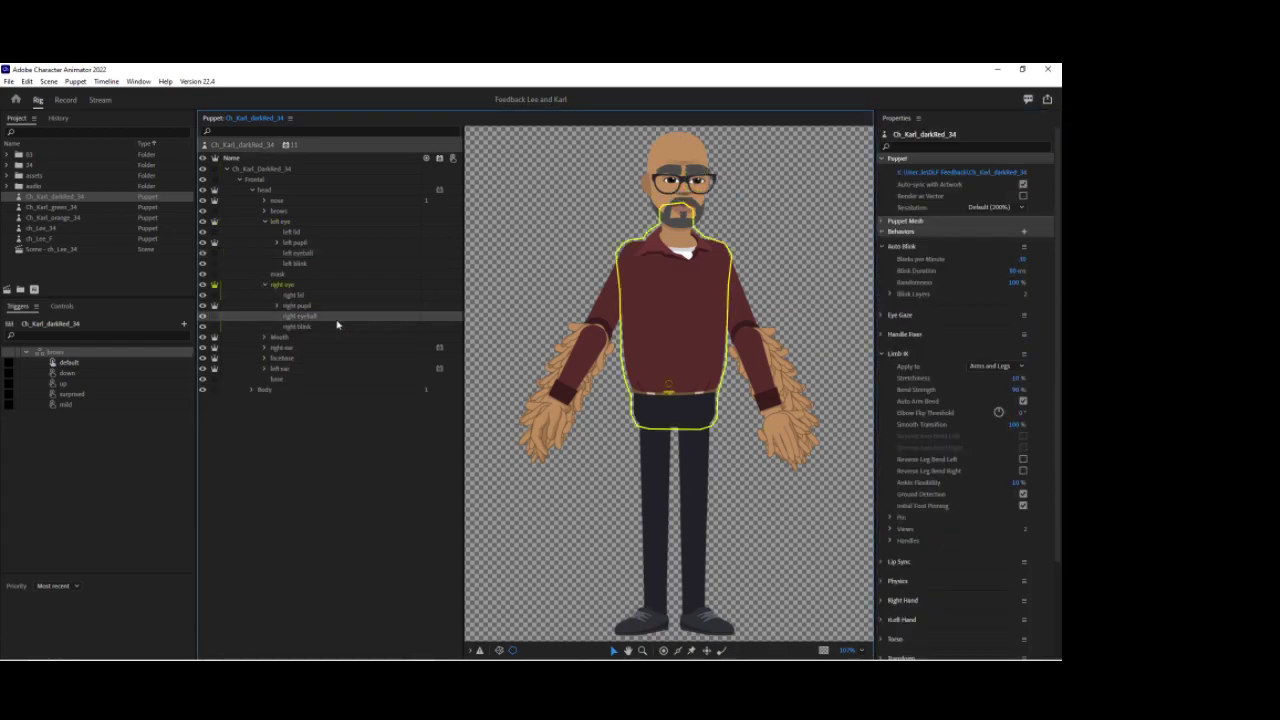
pyautogui.click(918, 408)
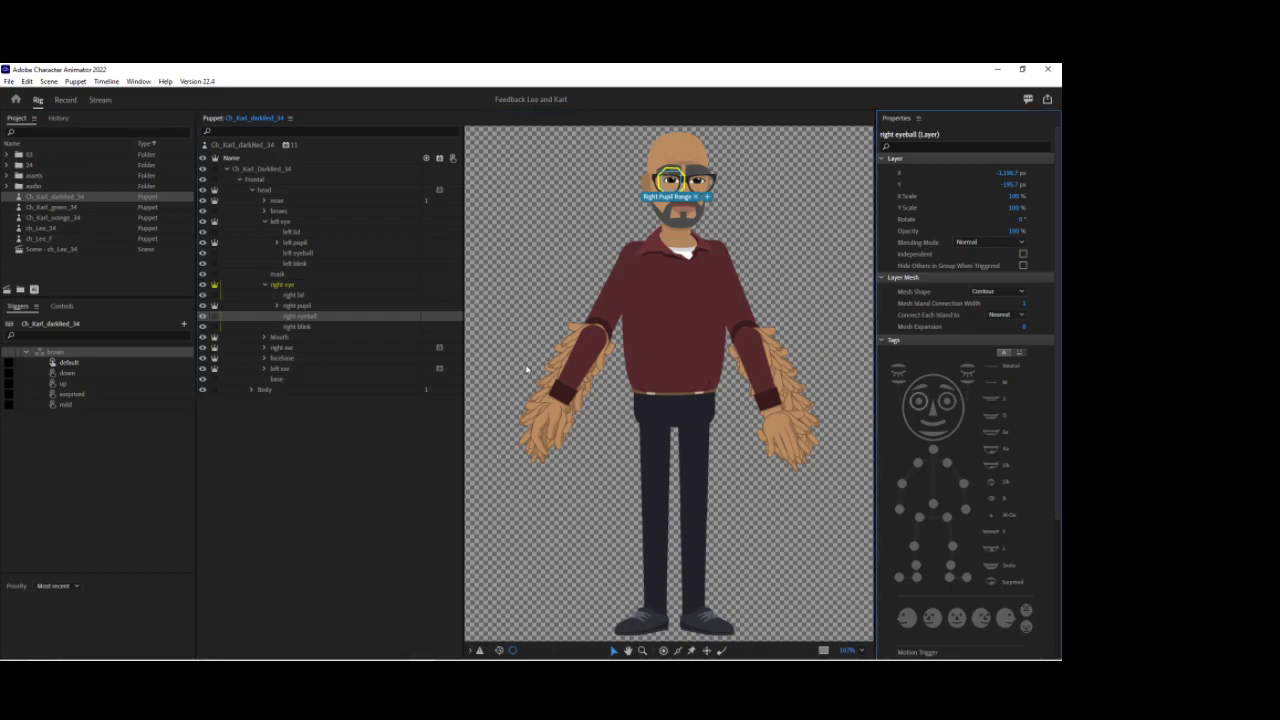
pyautogui.click(265, 286)
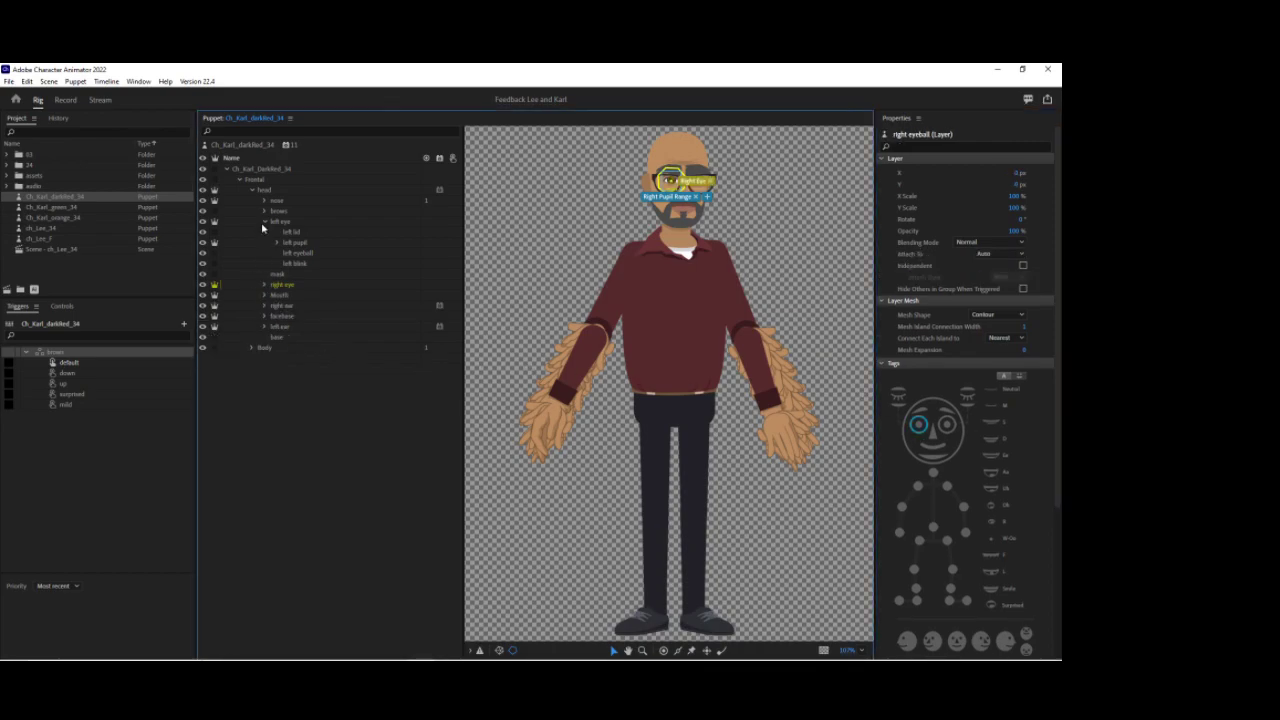
pyautogui.click(263, 221)
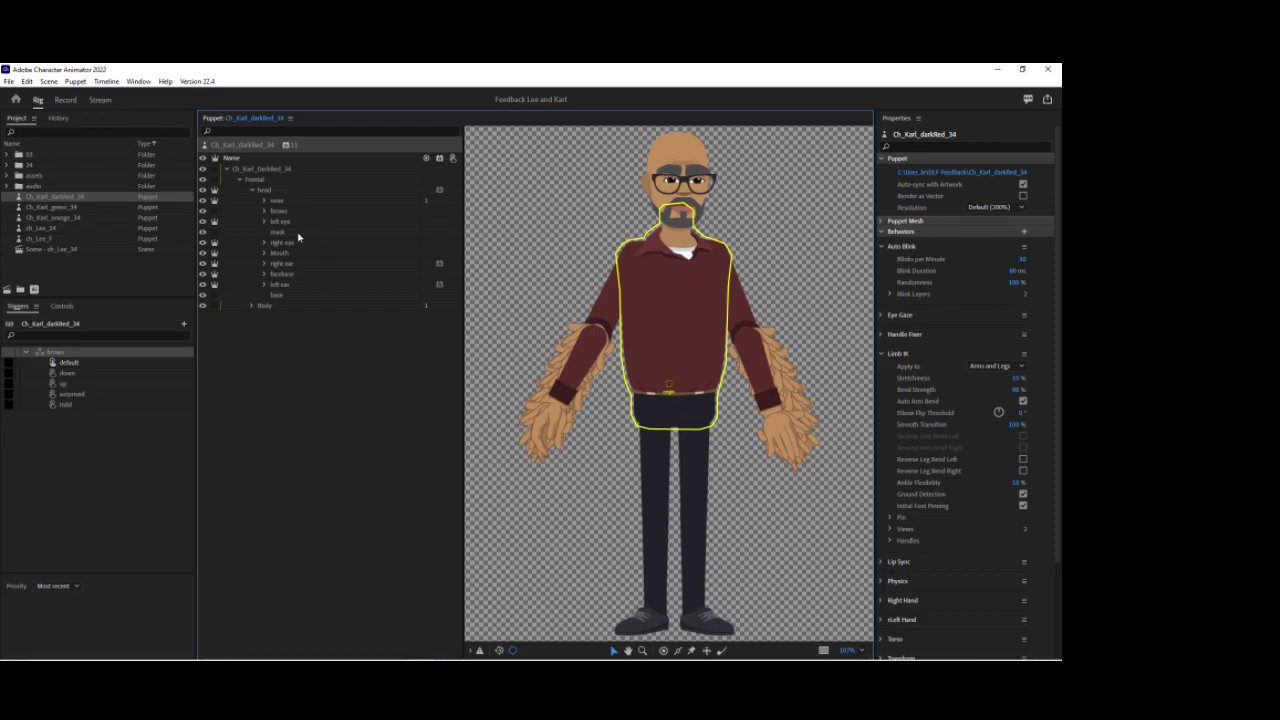
# Add a horizontal stick across the facebase layer between the nose and mouth and tag it as Fixed.
pyautogui.click(287, 274)
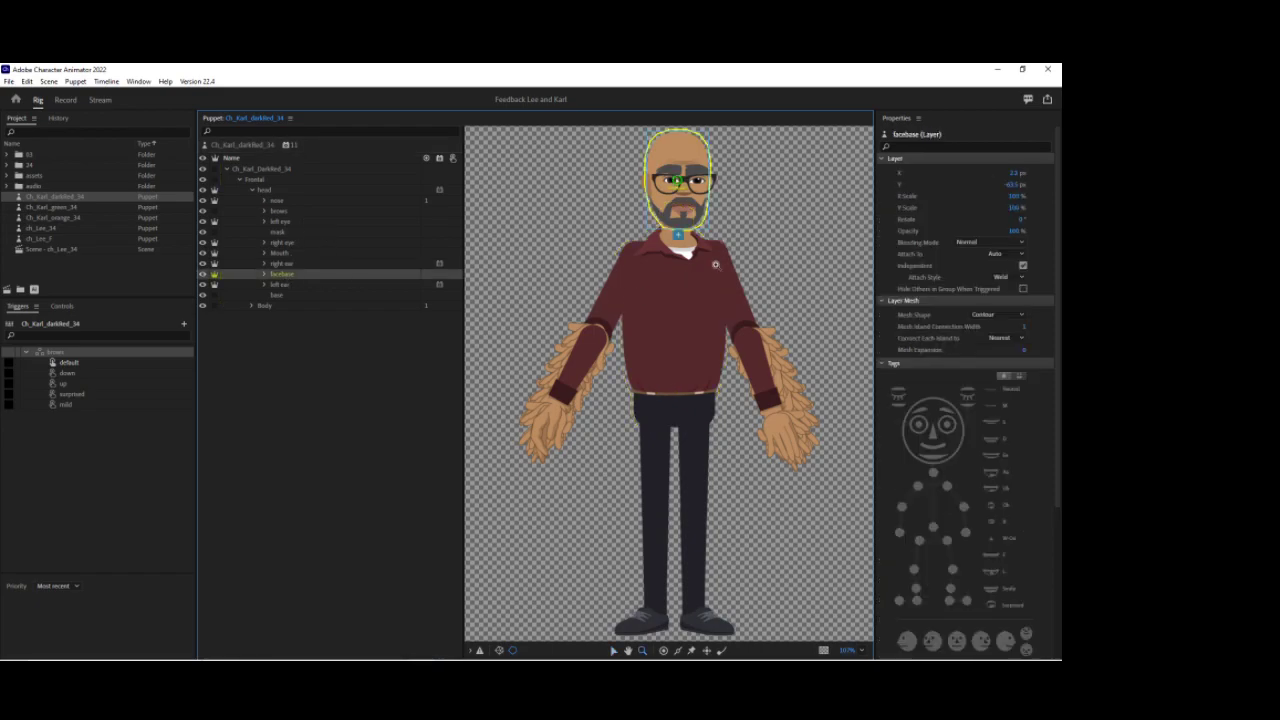
pyautogui.scroll(3, 690, 205)
pyautogui.scroll(2, 682, 200)
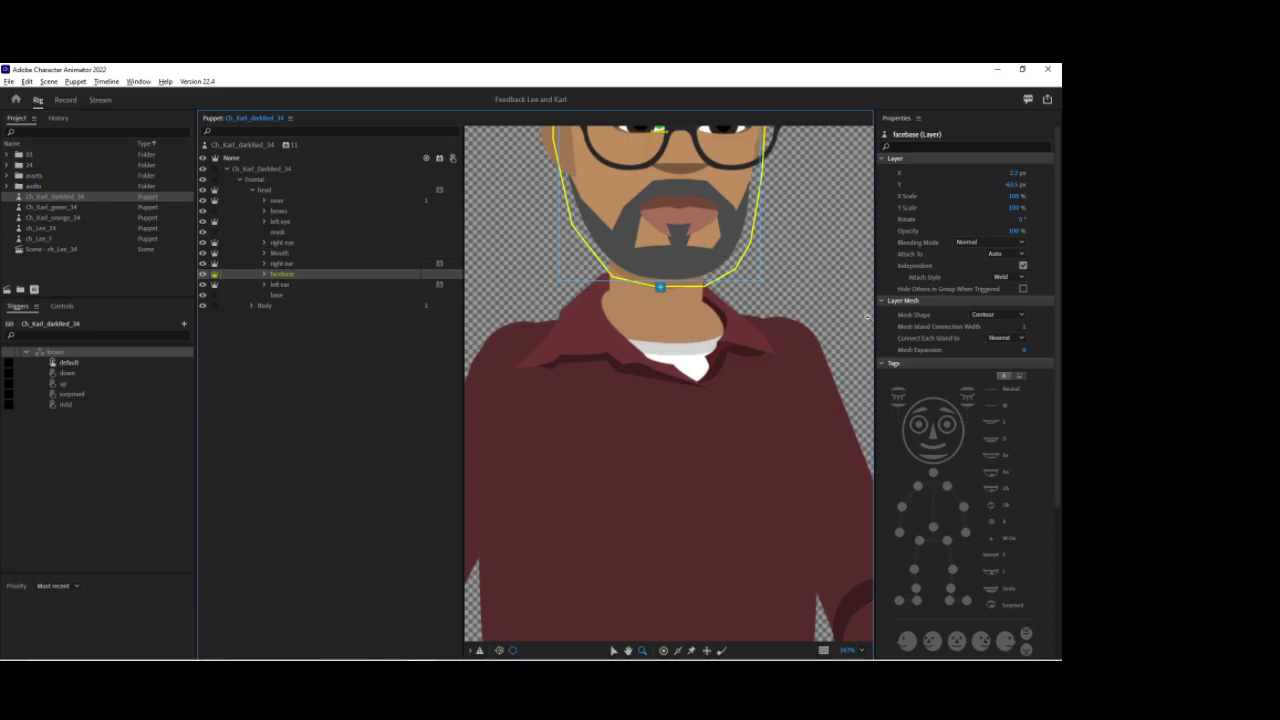
pyautogui.scroll(-3, 856, 260)
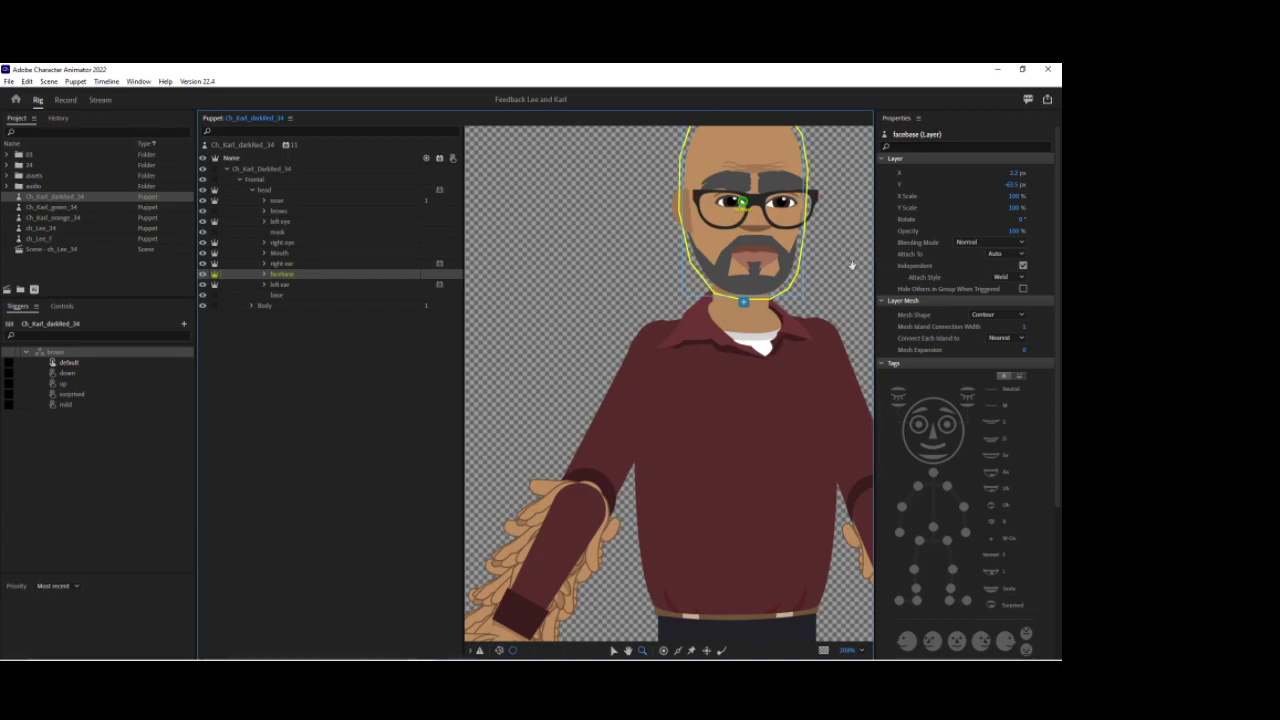
pyautogui.scroll(-2, 786, 326)
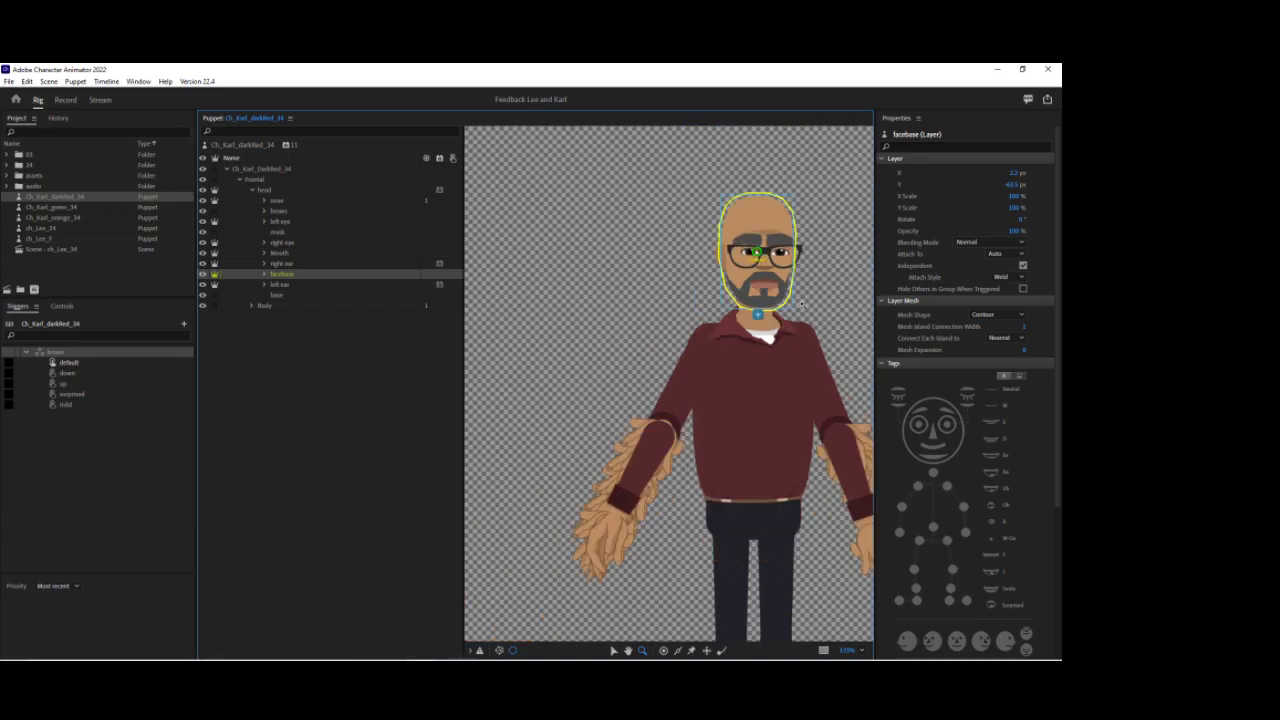
pyautogui.scroll(2, 787, 276)
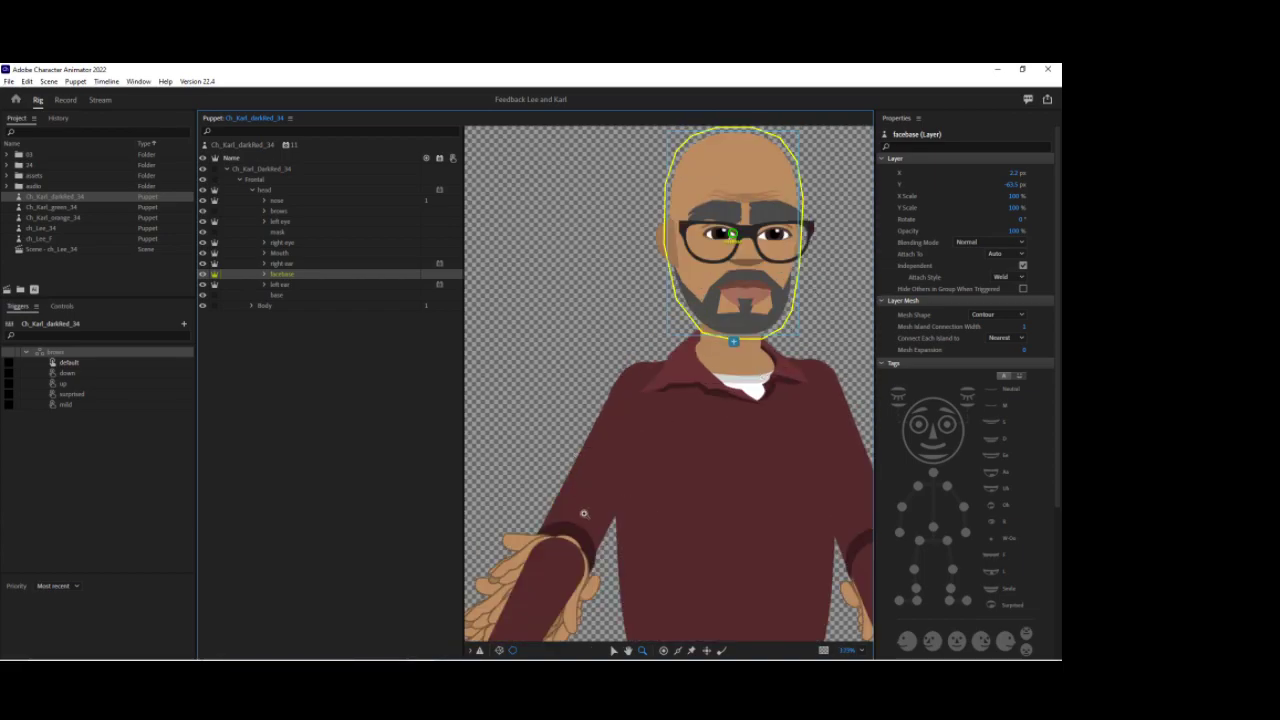
pyautogui.click(677, 650)
pyautogui.moveTo(727, 271); pyautogui.dragTo(786, 270)
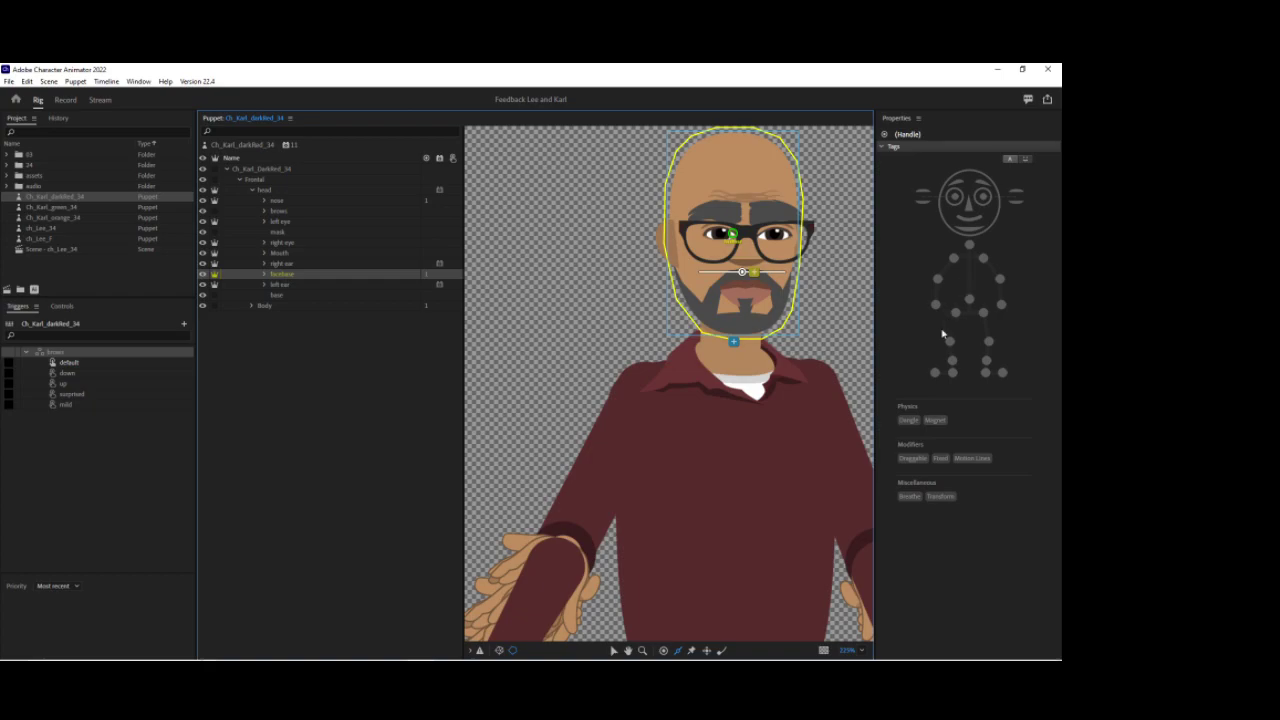
pyautogui.click(940, 457)
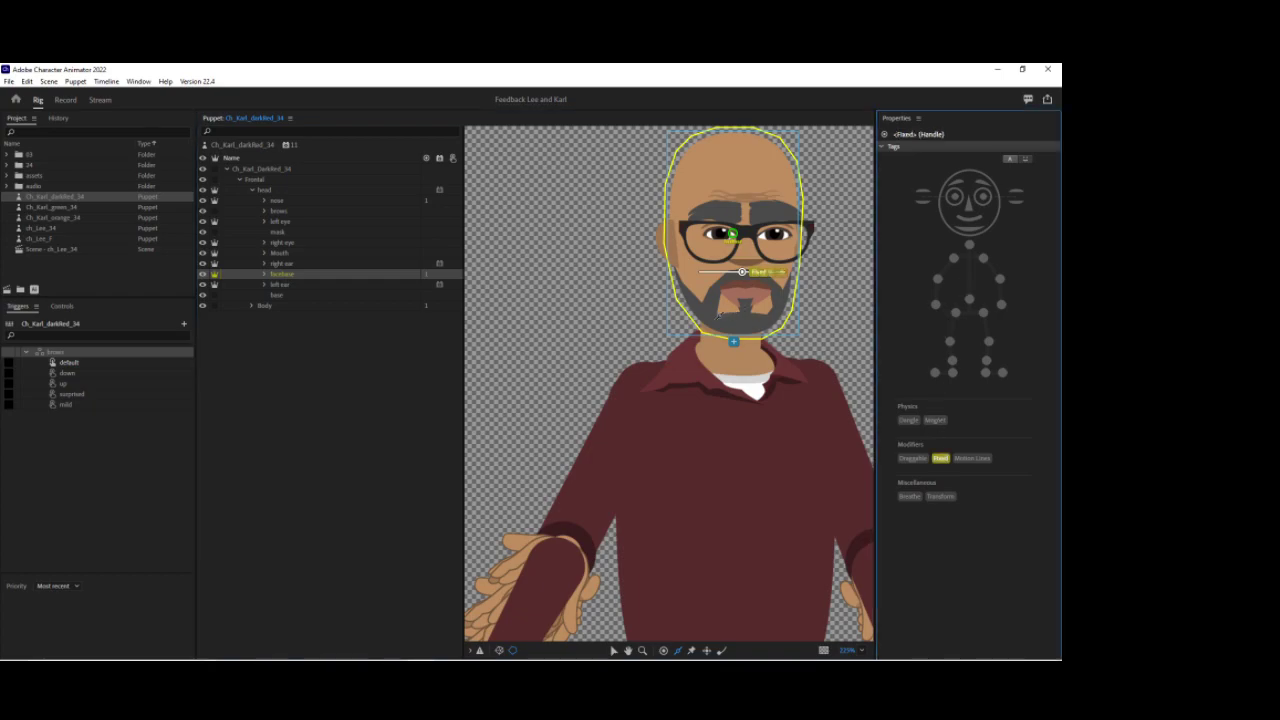
# Add a shorter horizontal stick across the chin of the facebase layer and tag it as Jaw.
pyautogui.moveTo(720, 319); pyautogui.dragTo(770, 320)
pyautogui.click(756, 320)
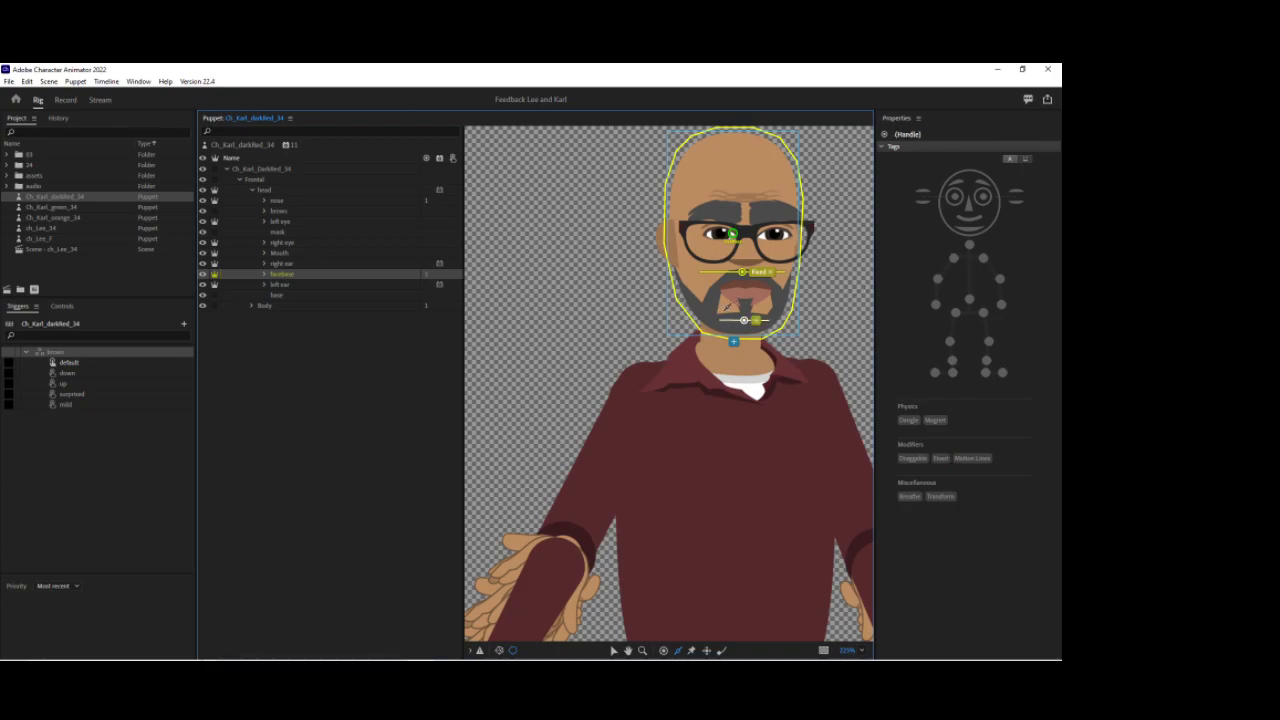
pyautogui.click(968, 229)
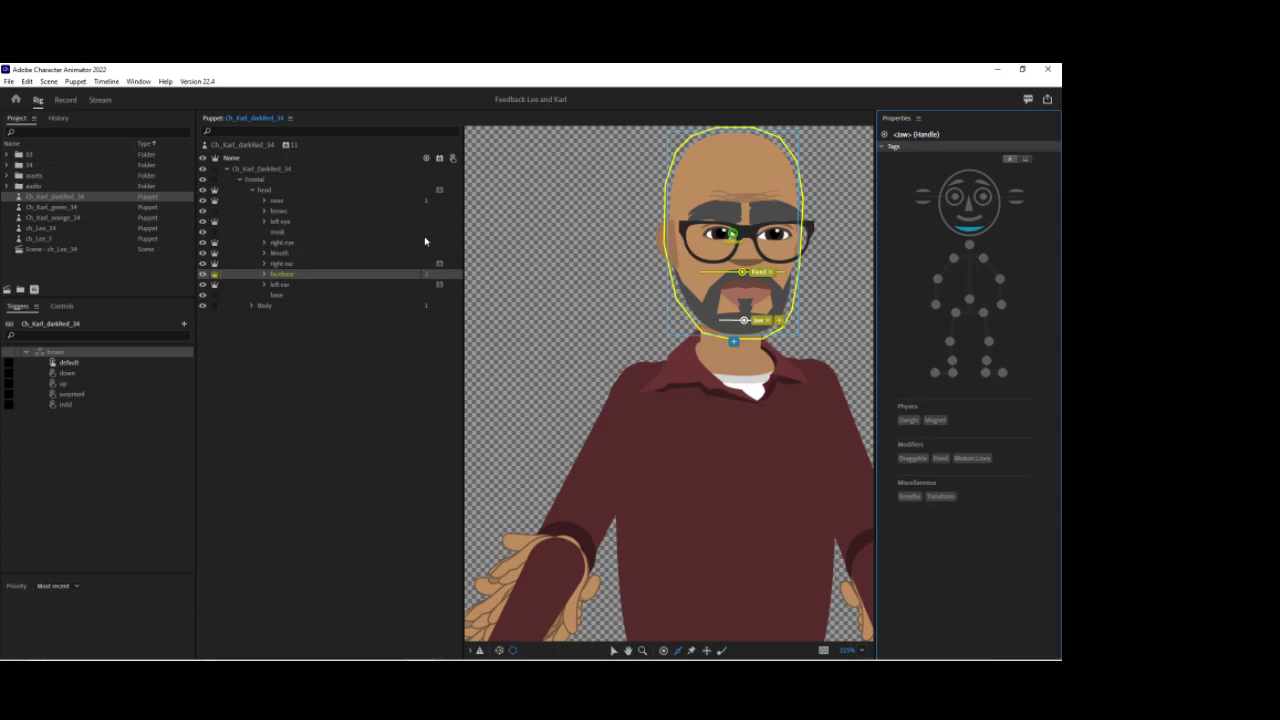
# Create a clipping mask for the left eye group and collapse the head group.
pyautogui.click(275, 222)
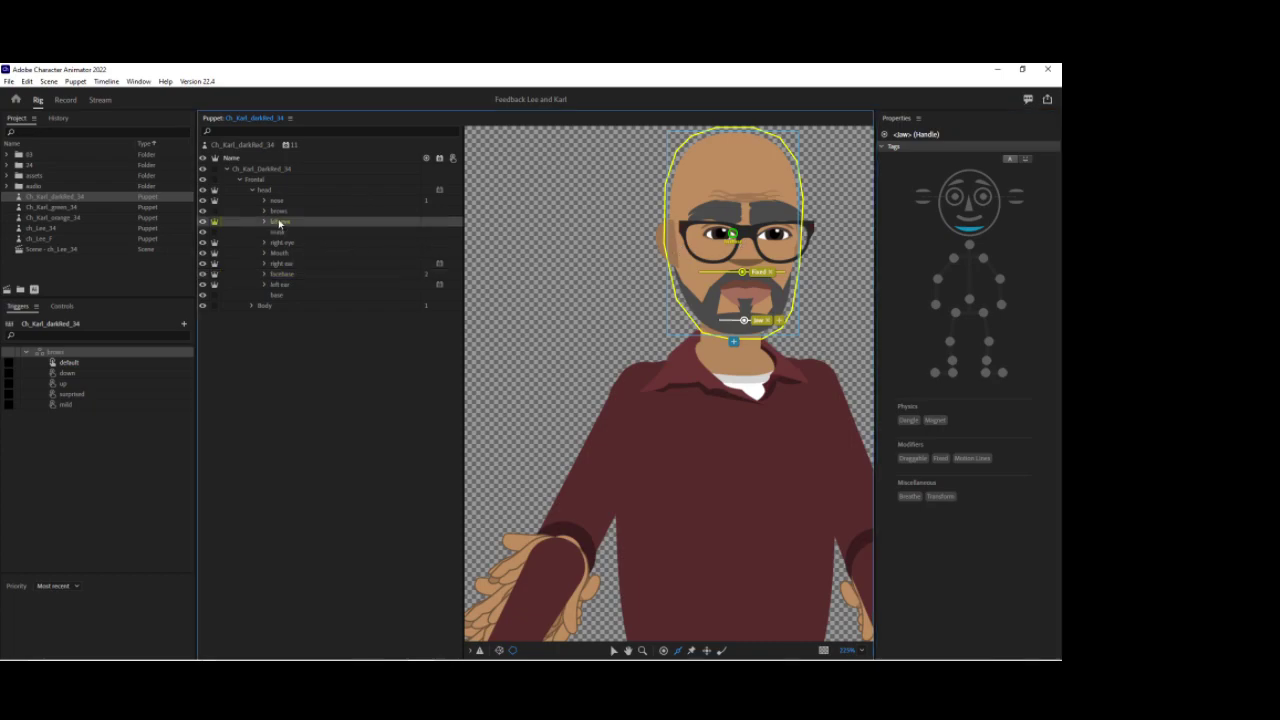
pyautogui.click(78, 86)
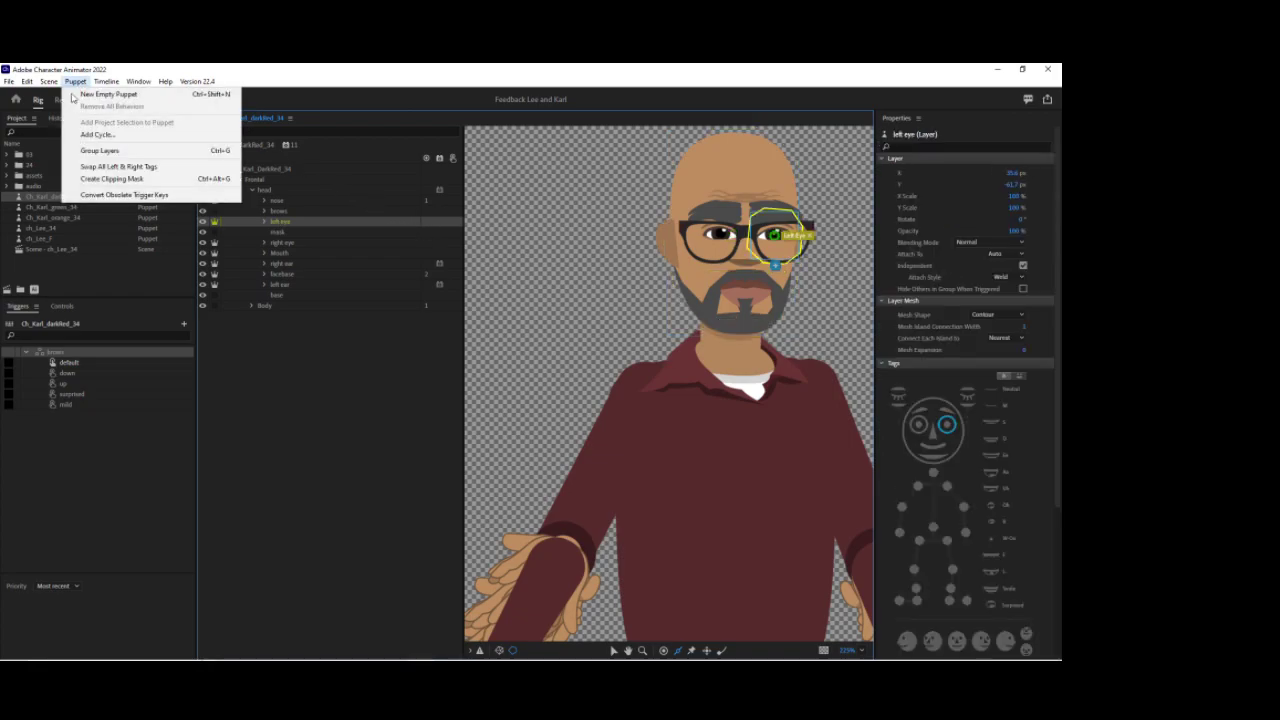
pyautogui.click(120, 177)
pyautogui.click(252, 190)
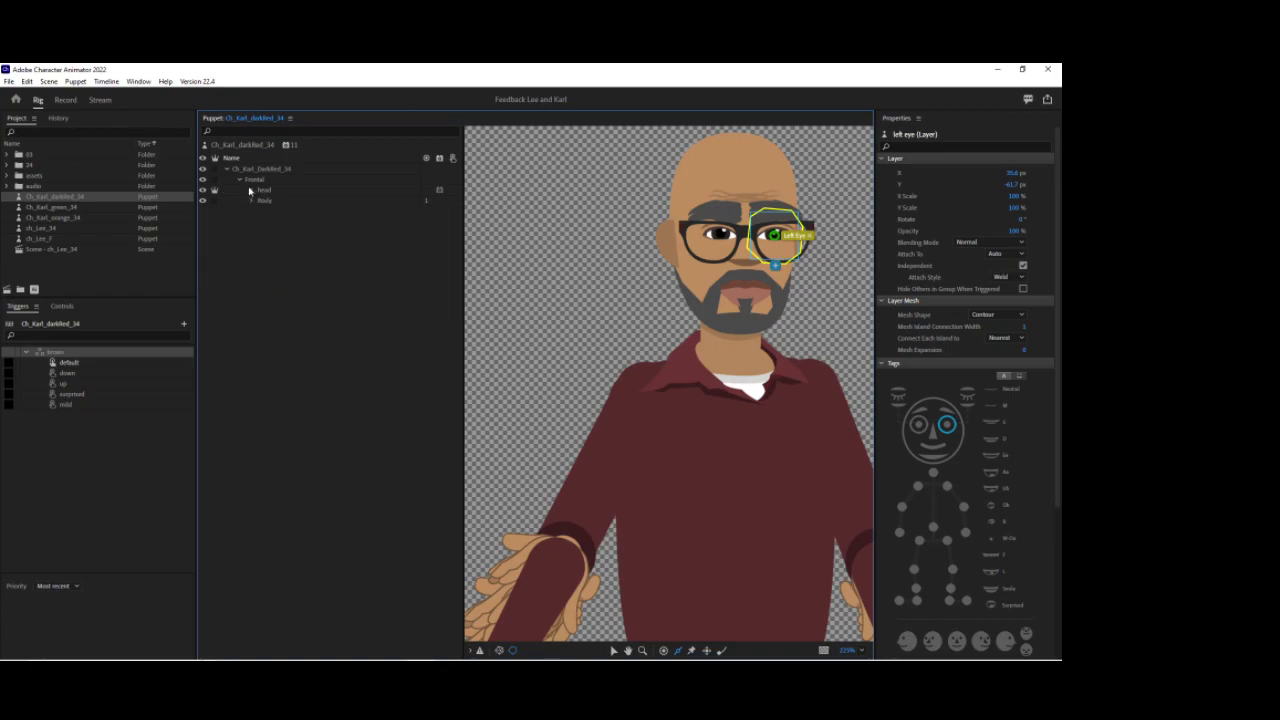
# Create a swap set from the left forearms group in the body's Left Arm, with the brows triggers collapsed.
pyautogui.click(263, 200)
pyautogui.click(252, 200)
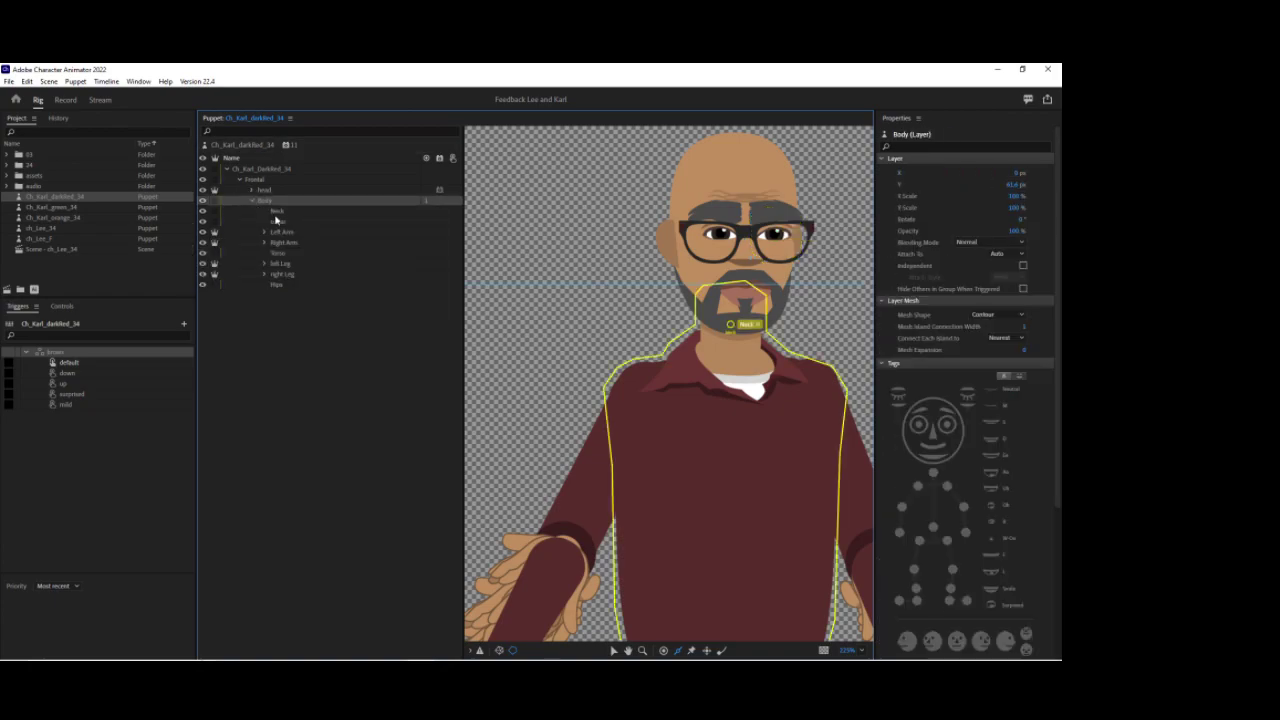
pyautogui.click(24, 352)
pyautogui.click(27, 352)
pyautogui.click(265, 232)
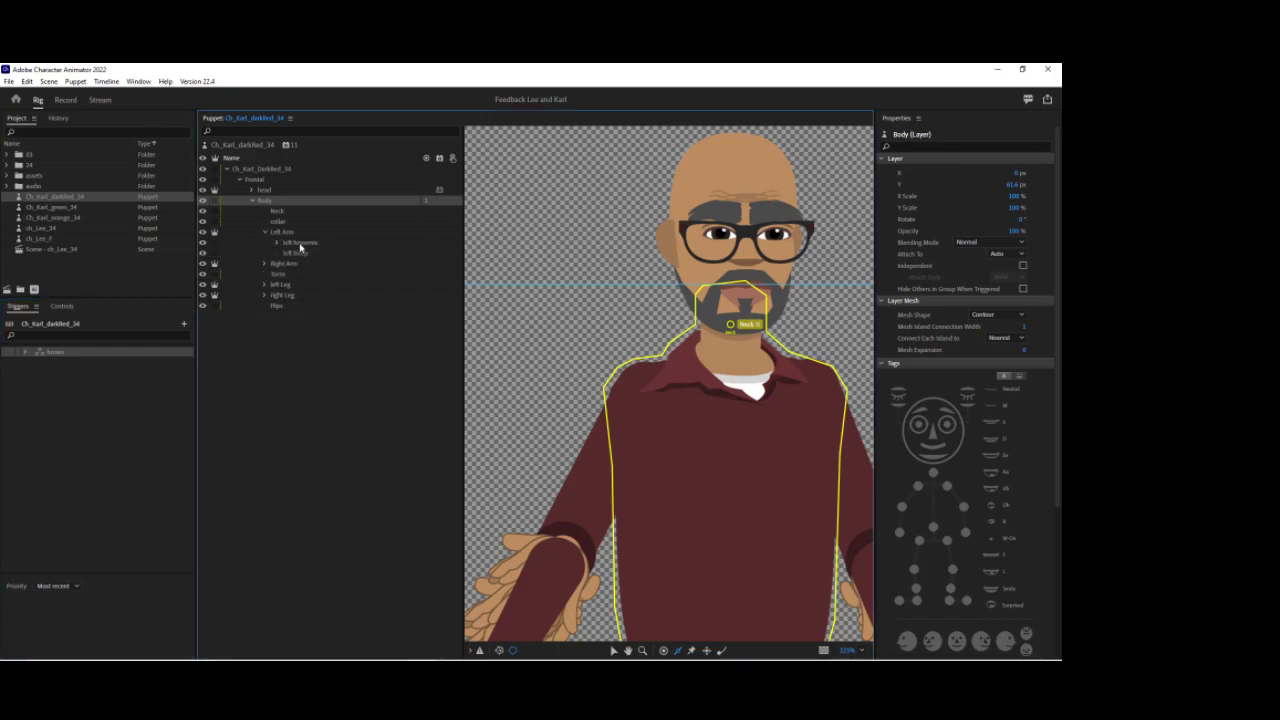
pyautogui.click(300, 247)
pyautogui.click(157, 630)
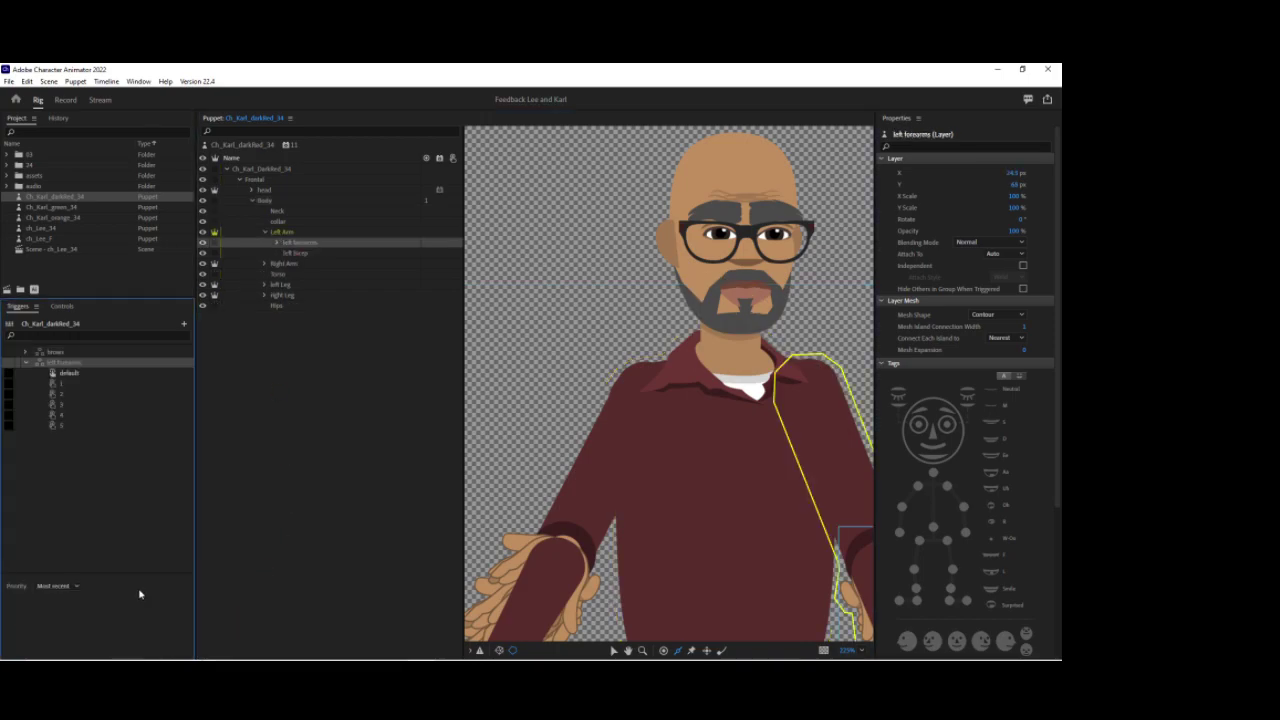
# Enable Latch for trigger 1 of the left forearms swap set and collapse the set.
pyautogui.click(9, 384)
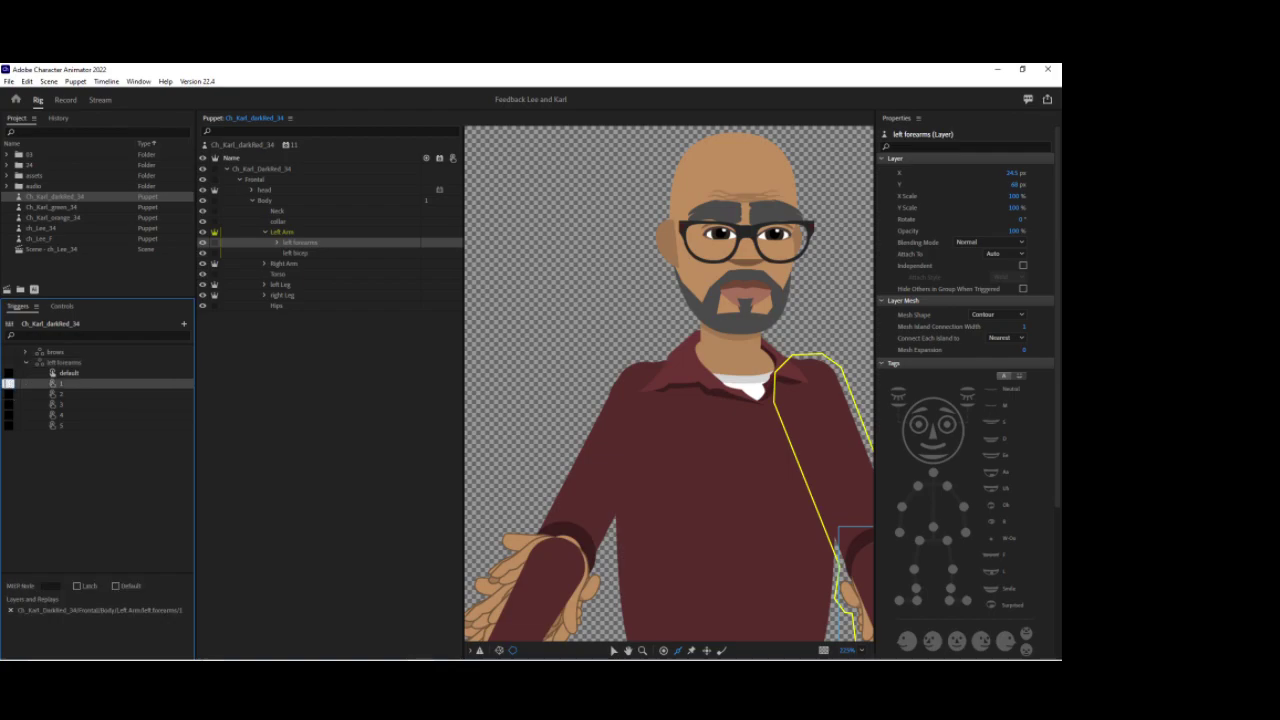
pyautogui.click(76, 586)
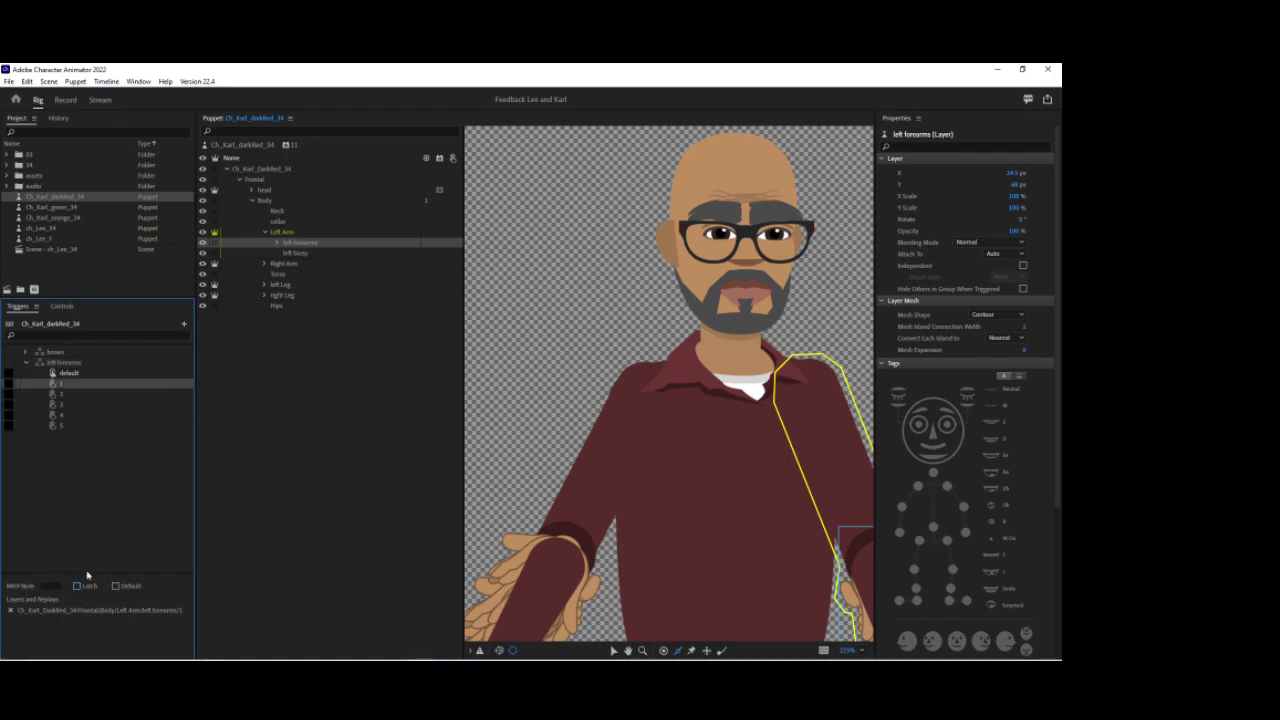
pyautogui.click(28, 362)
# Create a swap set from the hands group in the default left forearm and rename it Left hands.
pyautogui.click(277, 243)
pyautogui.click(290, 253)
pyautogui.click(314, 264)
pyautogui.click(168, 632)
pyautogui.rightClick(67, 376)
pyautogui.click(97, 384)
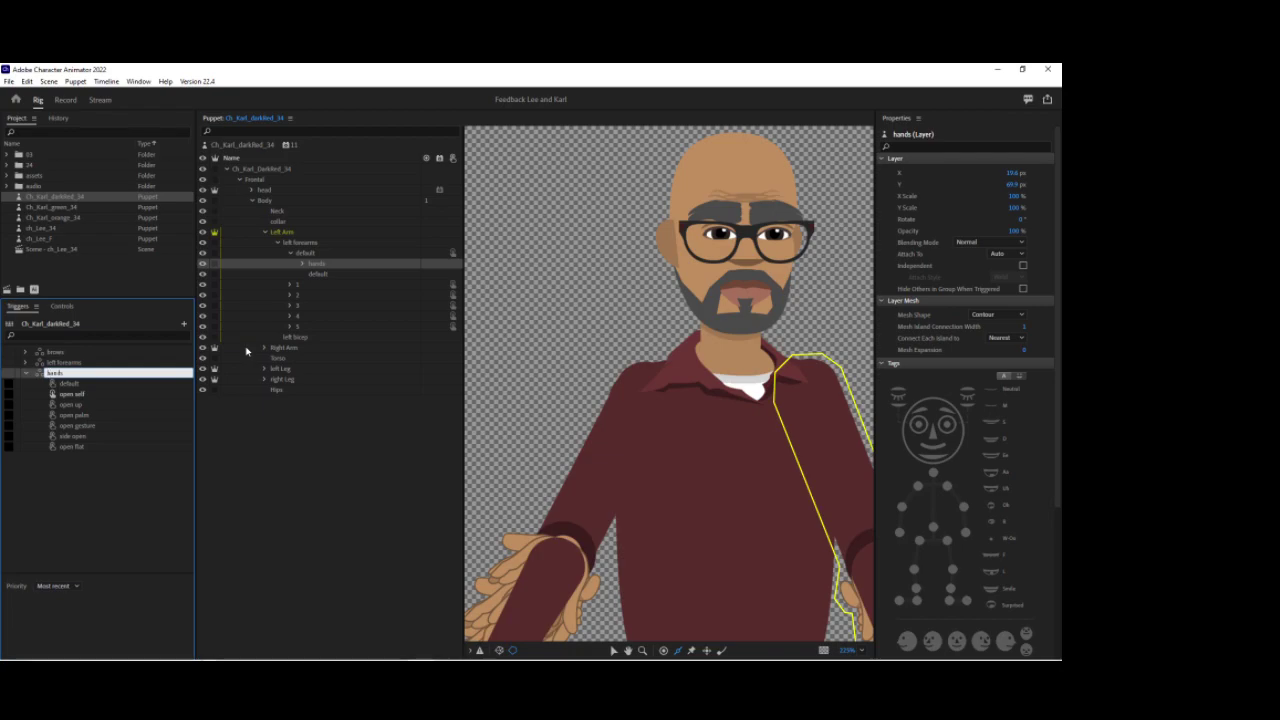
pyautogui.write('Left')
pyautogui.press('Return')
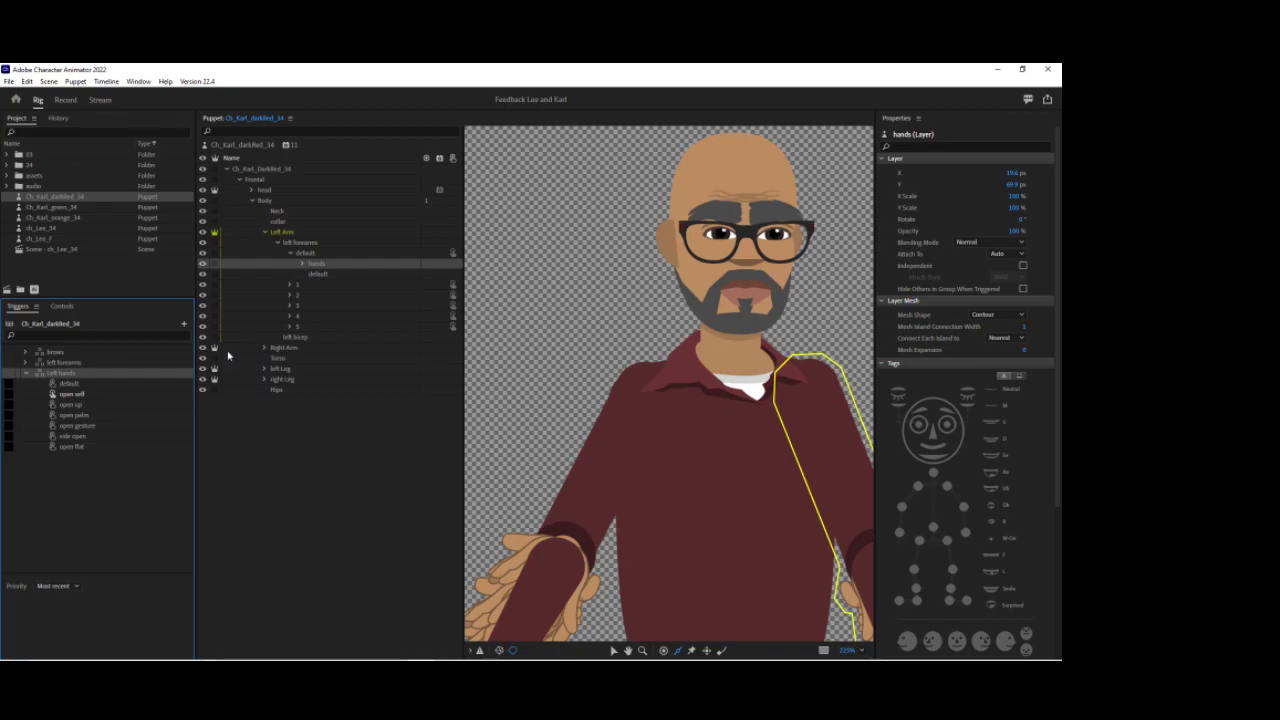
# Make default the Default trigger of the Left hands swap set and enable Latch for open gesture.
pyautogui.click(97, 385)
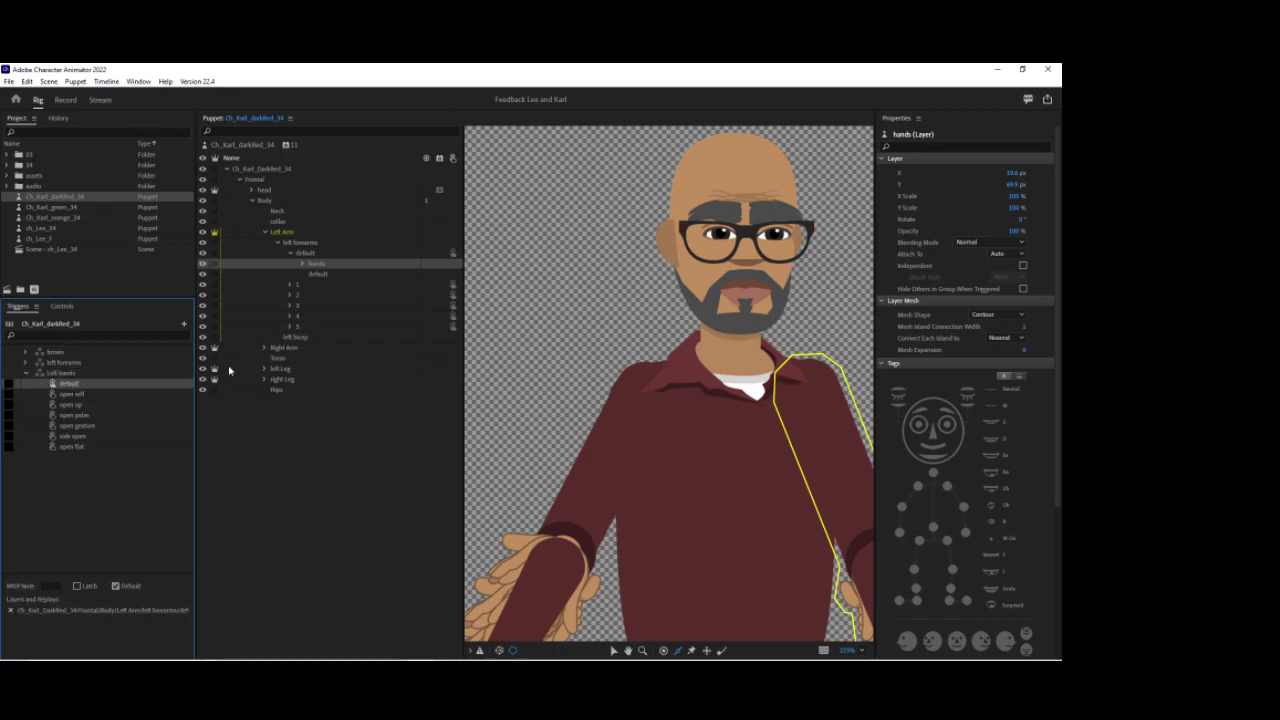
pyautogui.click(15, 432)
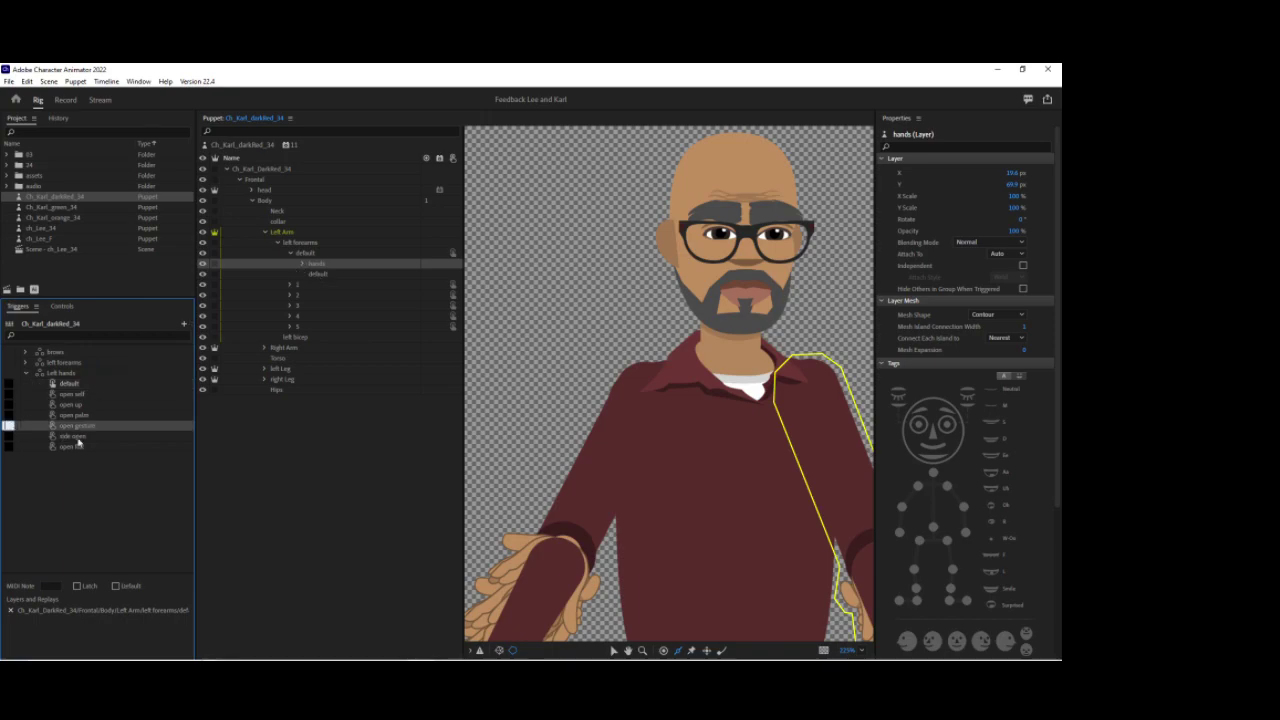
pyautogui.click(77, 586)
# Collapse the default left forearm and expand the hands groups inside left forearms 1 through 5.
pyautogui.click(290, 253)
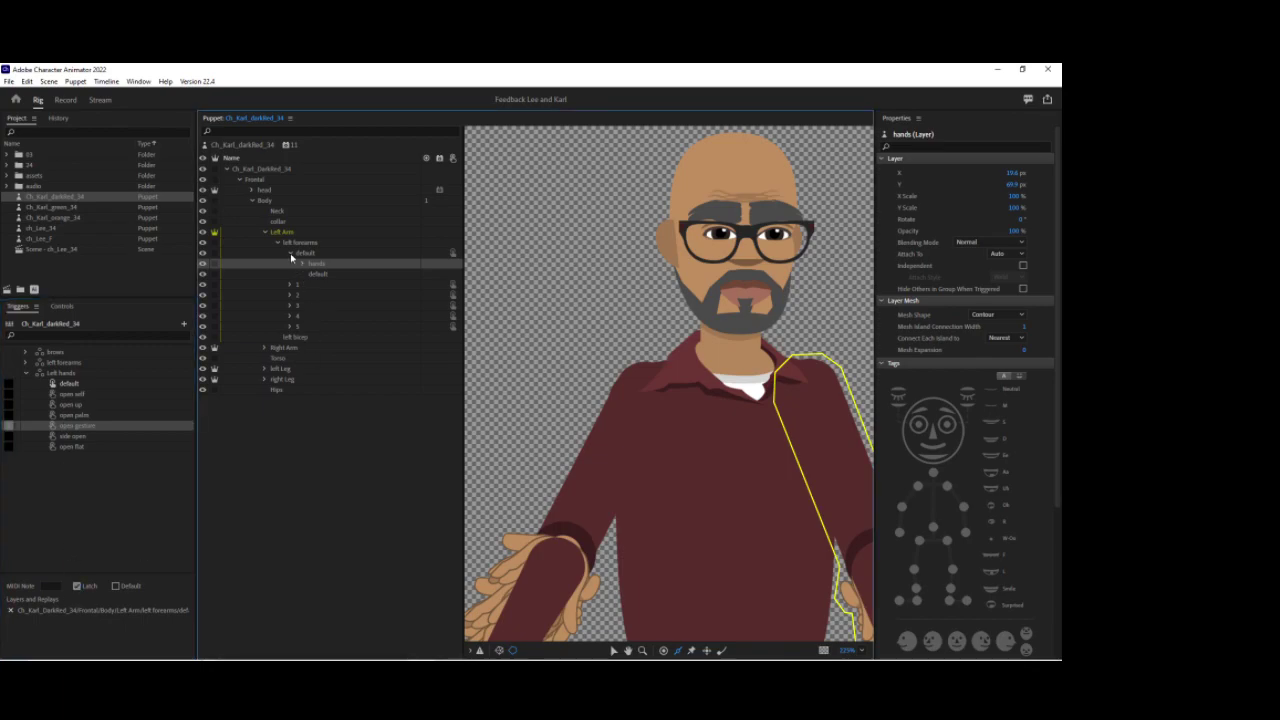
pyautogui.click(291, 265)
pyautogui.click(302, 275)
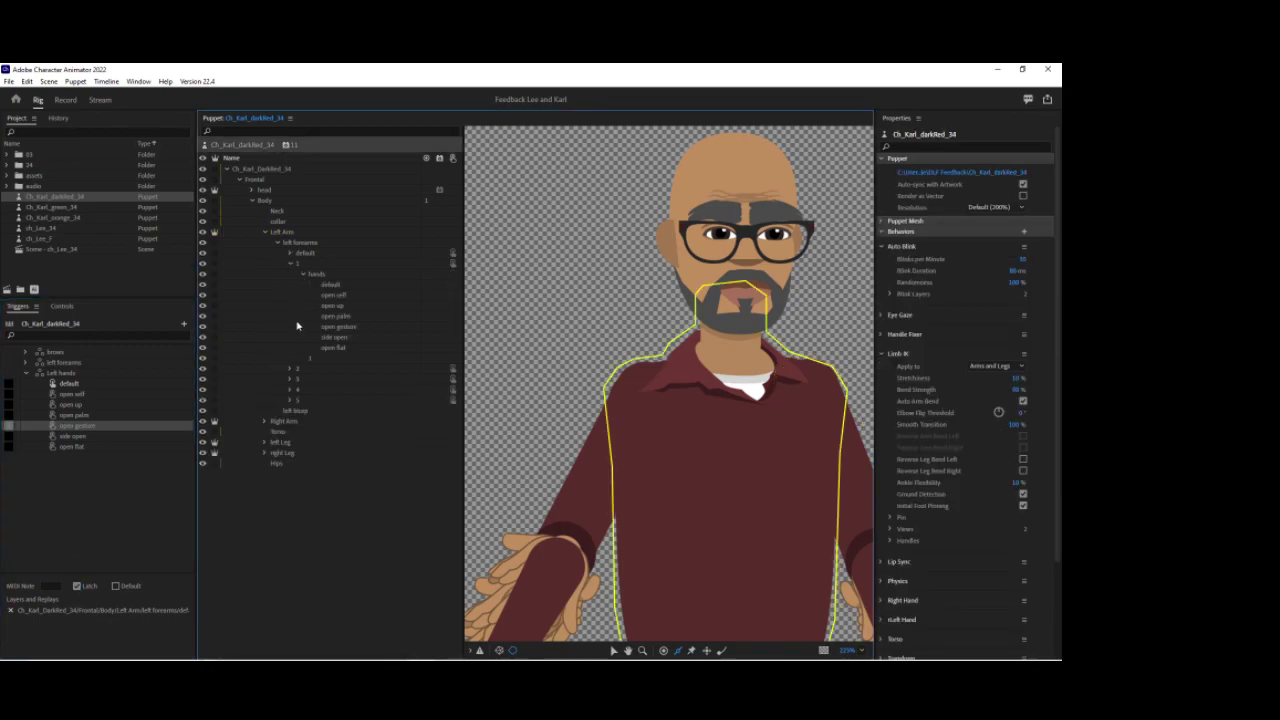
pyautogui.click(289, 369)
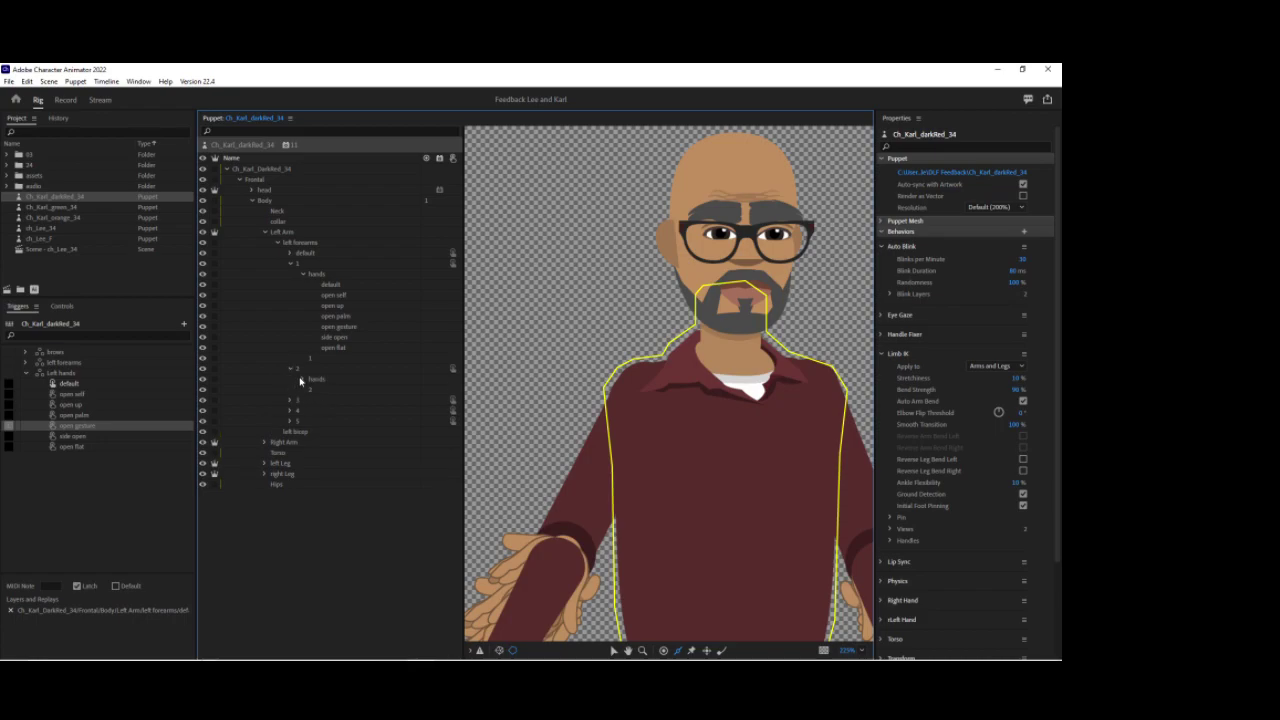
pyautogui.click(302, 379)
pyautogui.click(291, 474)
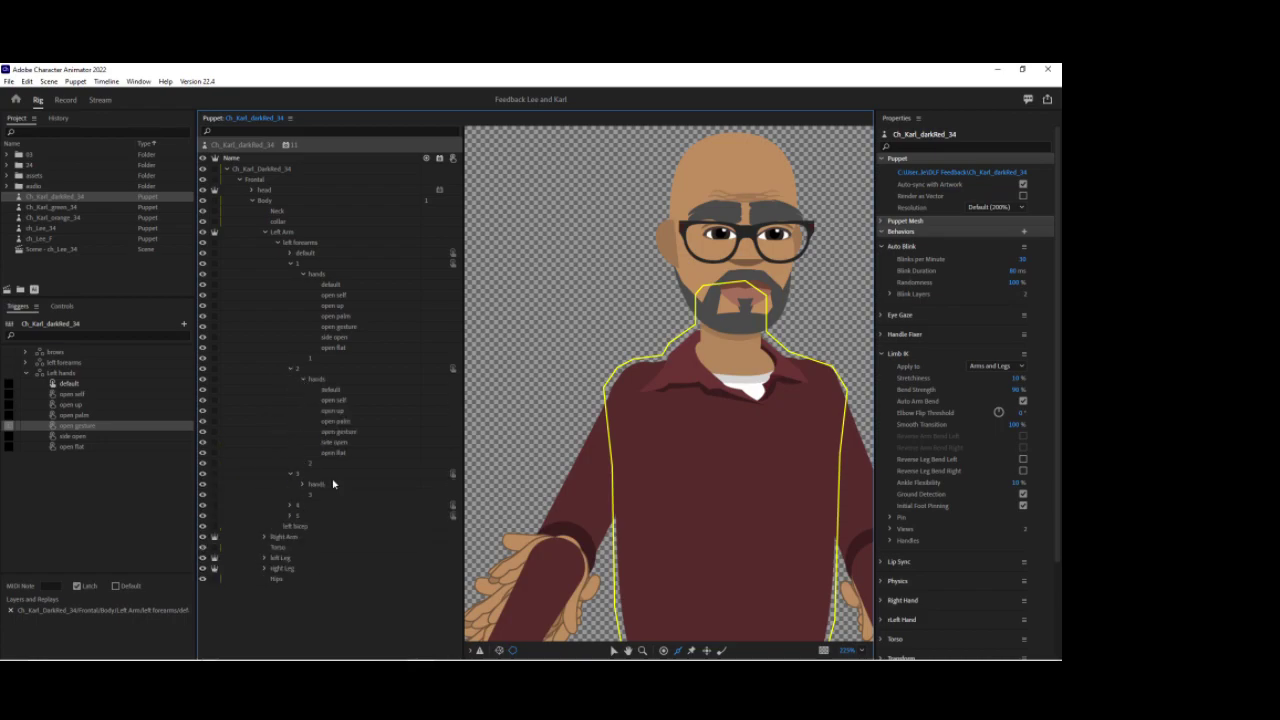
pyautogui.click(302, 484)
pyautogui.click(291, 581)
pyautogui.click(304, 590)
pyautogui.scroll(-3, 314, 580)
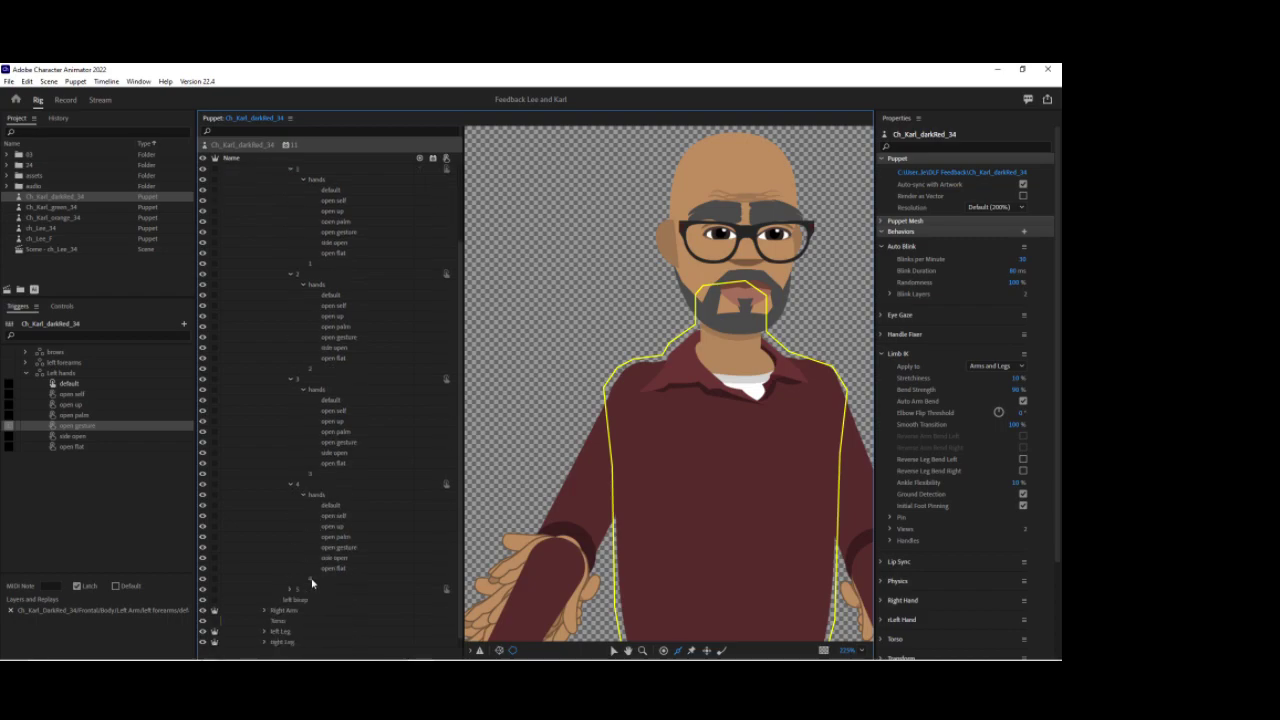
pyautogui.click(291, 591)
pyautogui.click(304, 600)
pyautogui.scroll(-2, 357, 560)
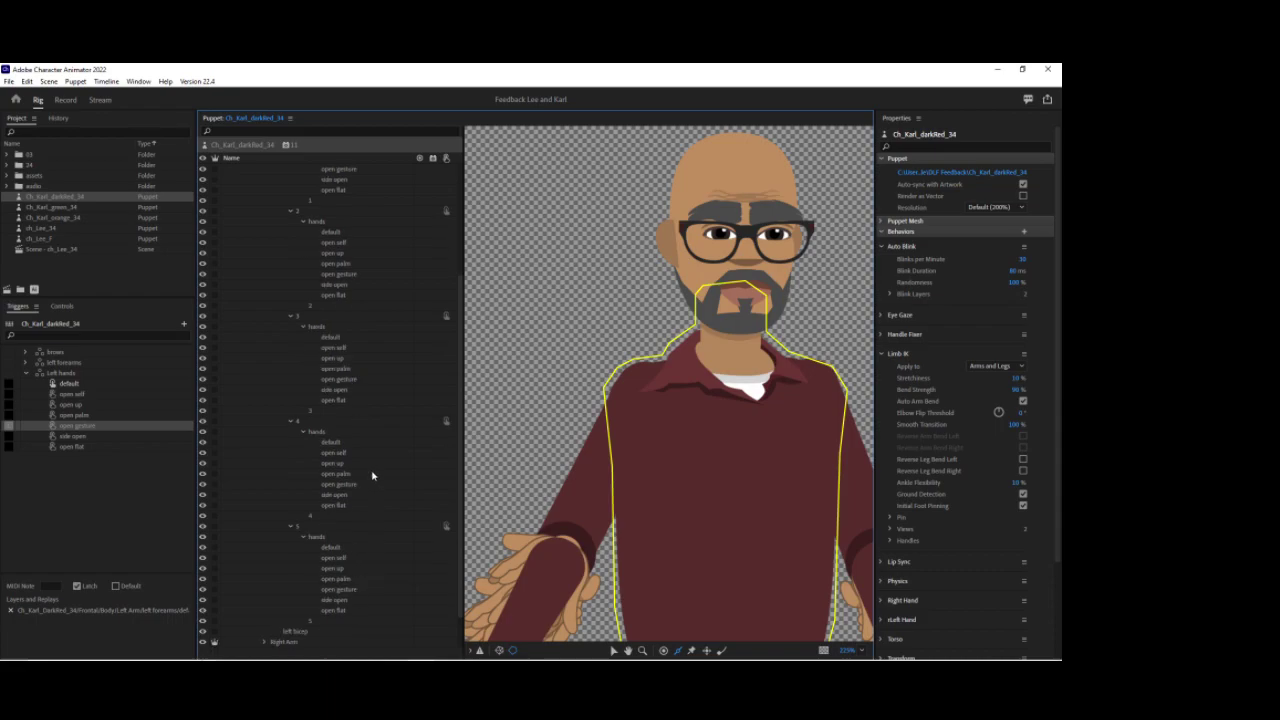
pyautogui.scroll(2, 372, 470)
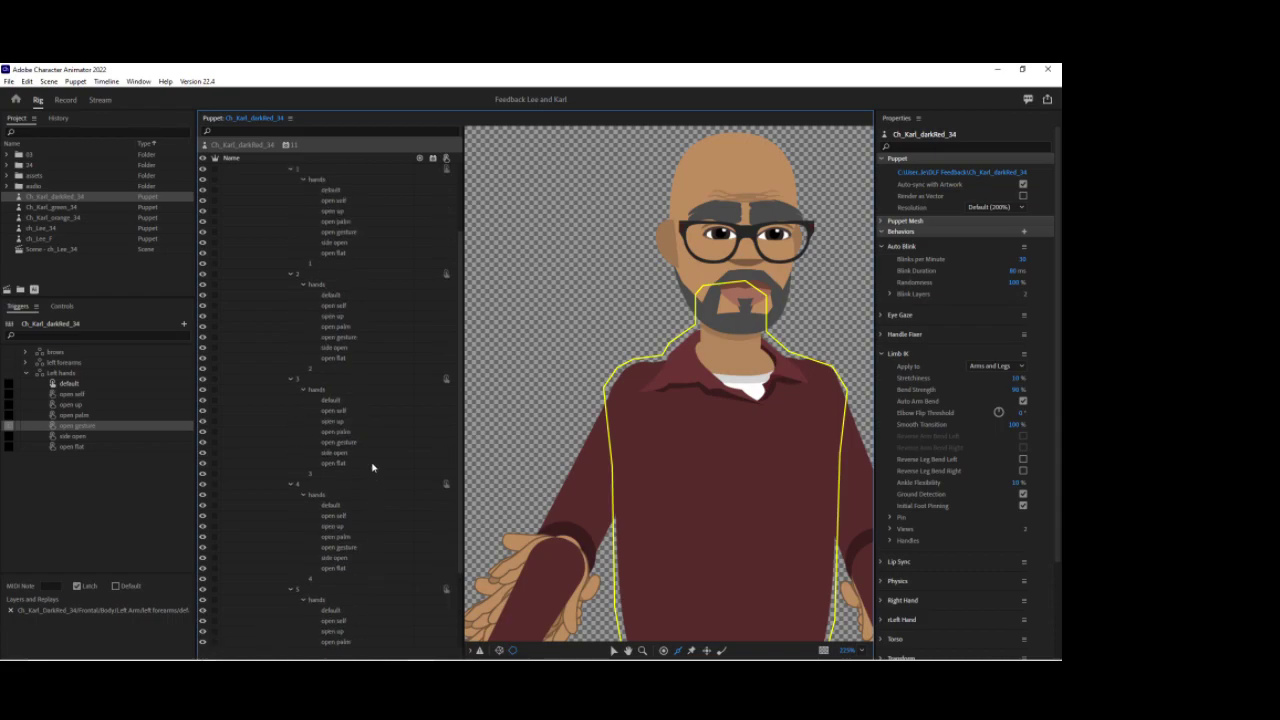
# Add the default hand layers of left forearms 1 through 5 to the default trigger in the Left hands swap set.
pyautogui.click(331, 189)
pyautogui.keyDown('ctrl'); pyautogui.click(333, 295); pyautogui.keyUp('ctrl')
pyautogui.keyDown('ctrl'); pyautogui.click(333, 401); pyautogui.keyUp('ctrl')
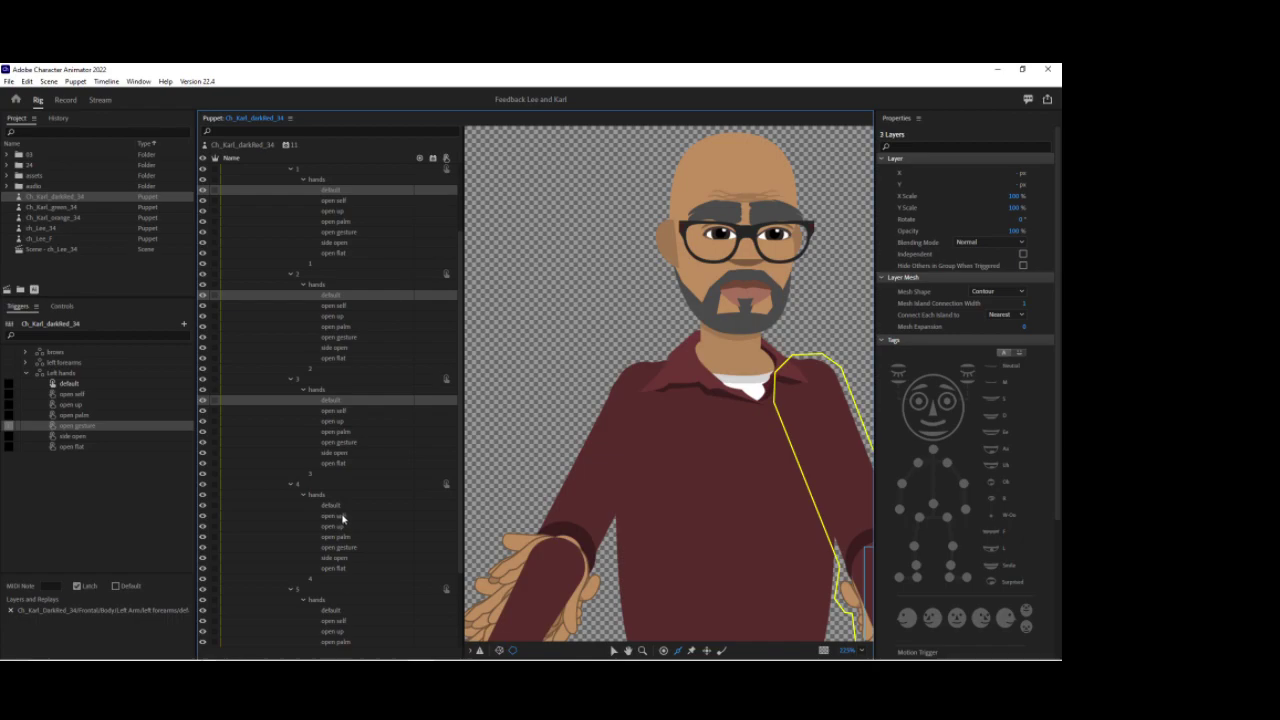
pyautogui.keyDown('ctrl'); pyautogui.click(334, 506); pyautogui.keyUp('ctrl')
pyautogui.keyDown('ctrl'); pyautogui.click(336, 611); pyautogui.keyUp('ctrl')
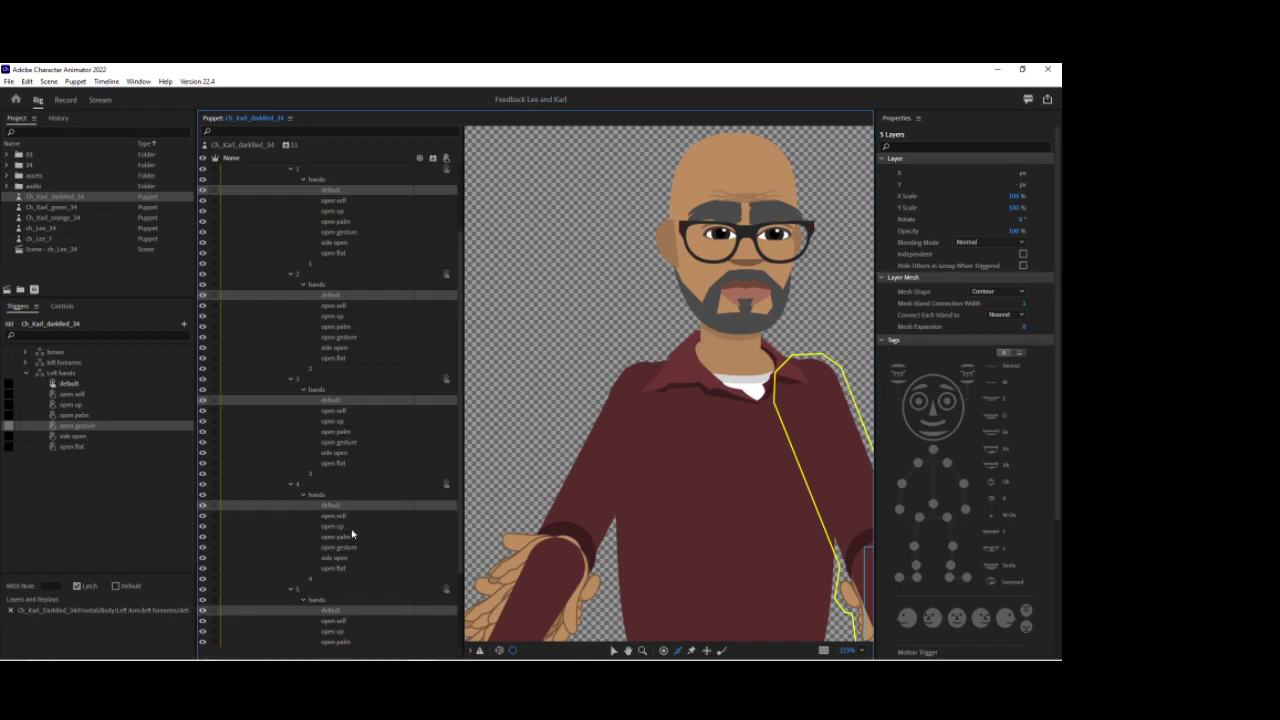
pyautogui.click(95, 372)
pyautogui.click(98, 385)
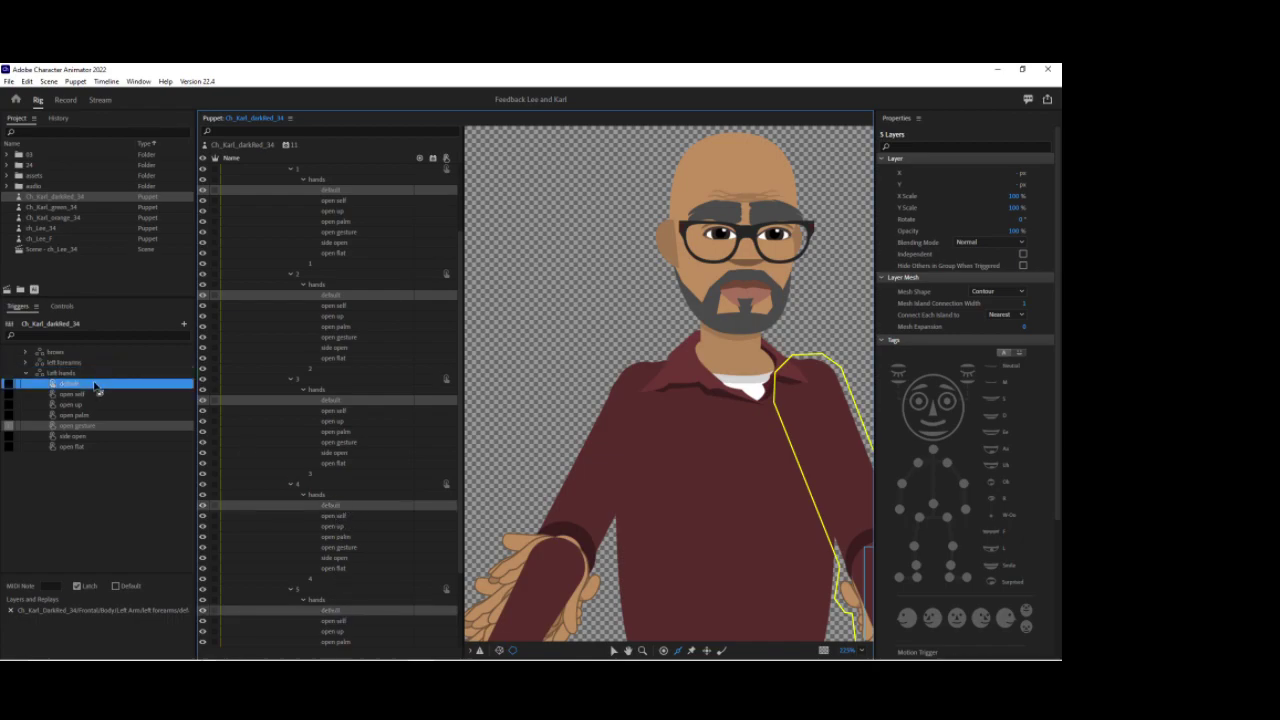
# Add the open self hand layers of left forearms 1 through 5 to the Left hands open self trigger.
pyautogui.click(332, 201)
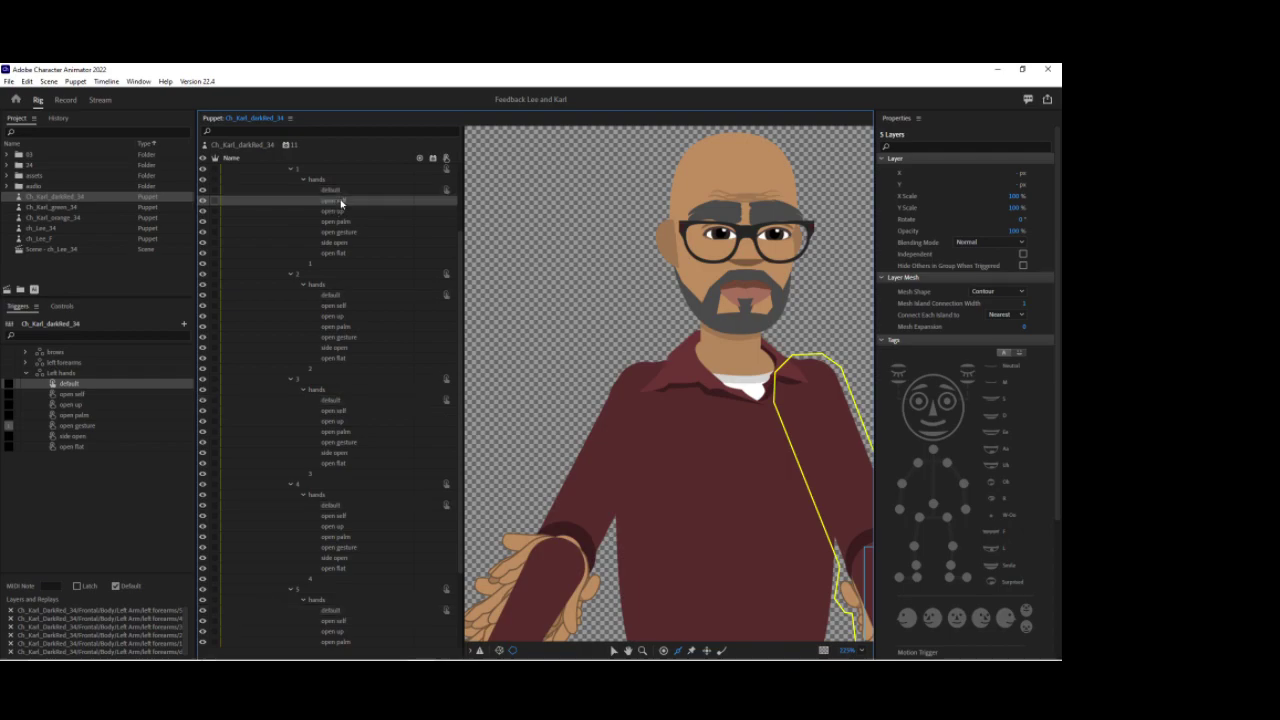
pyautogui.keyDown('ctrl'); pyautogui.click(335, 307); pyautogui.keyUp('ctrl')
pyautogui.keyDown('ctrl'); pyautogui.click(333, 412); pyautogui.keyUp('ctrl')
pyautogui.keyDown('ctrl'); pyautogui.click(336, 516); pyautogui.keyUp('ctrl')
pyautogui.keyDown('ctrl'); pyautogui.click(336, 621); pyautogui.keyUp('ctrl')
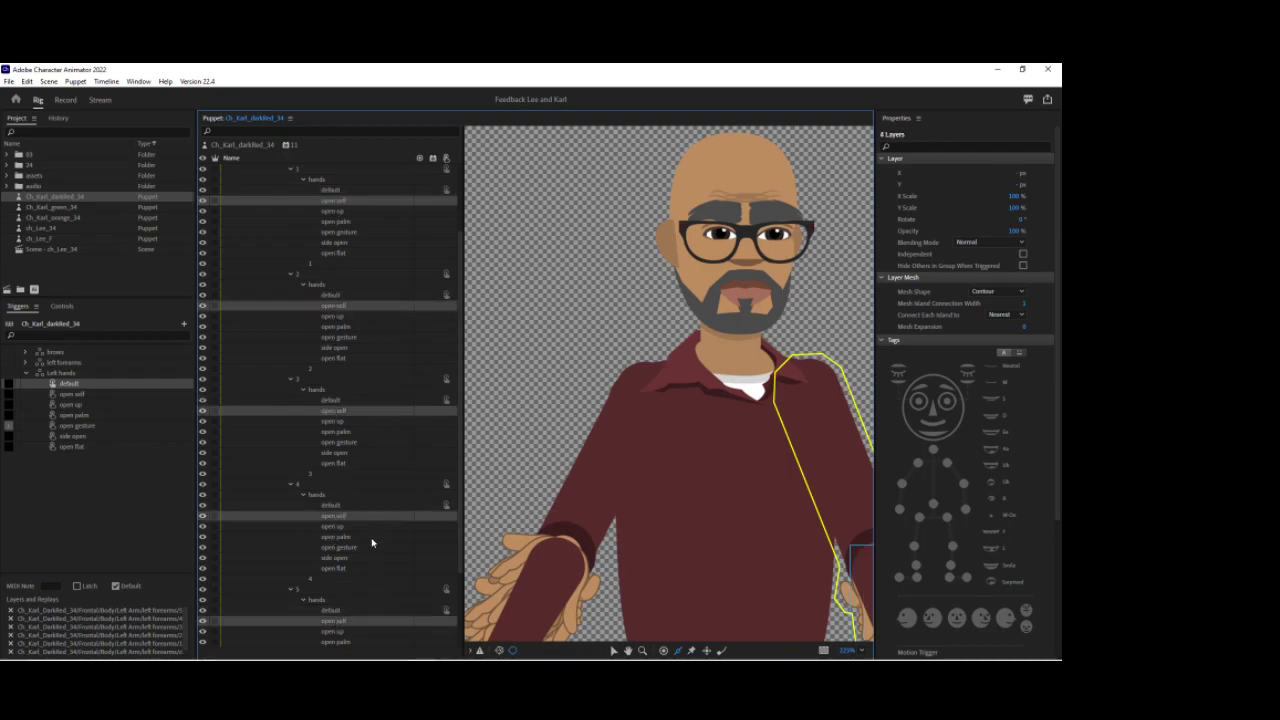
pyautogui.click(100, 395)
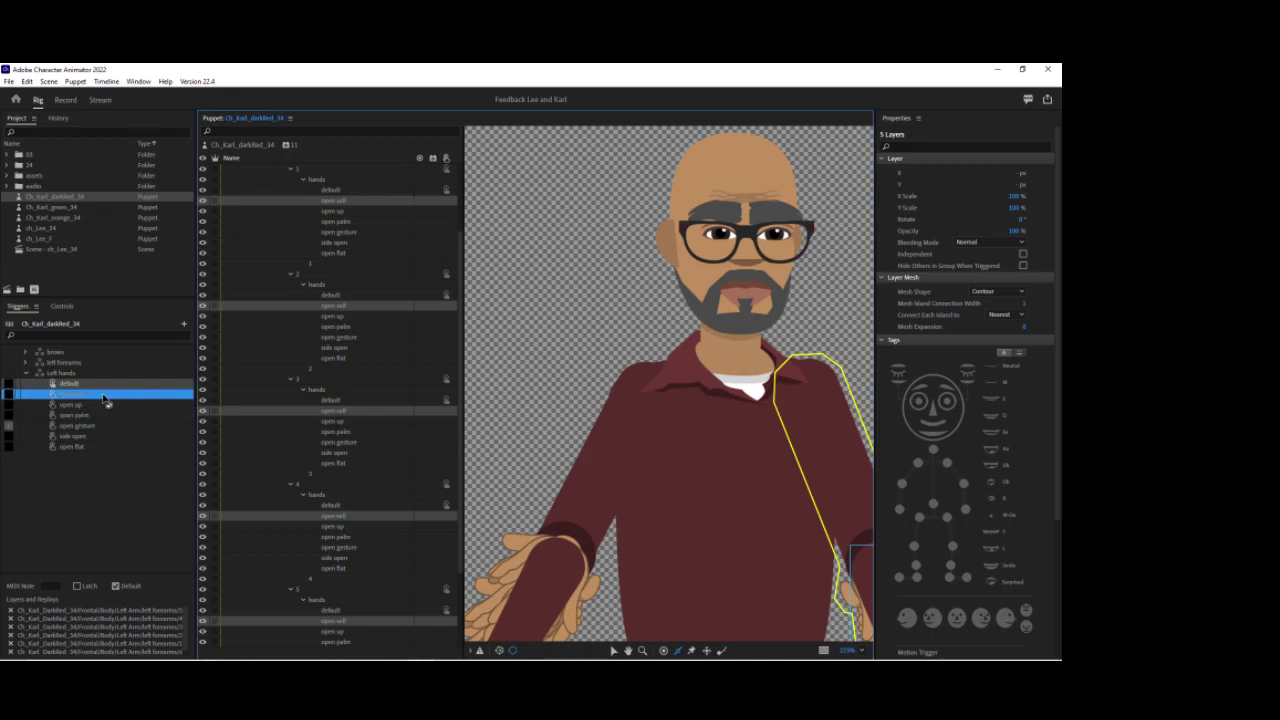
# Add the open up hand layers of left forearms 1 through 5 to the Left hands open up trigger.
pyautogui.click(339, 213)
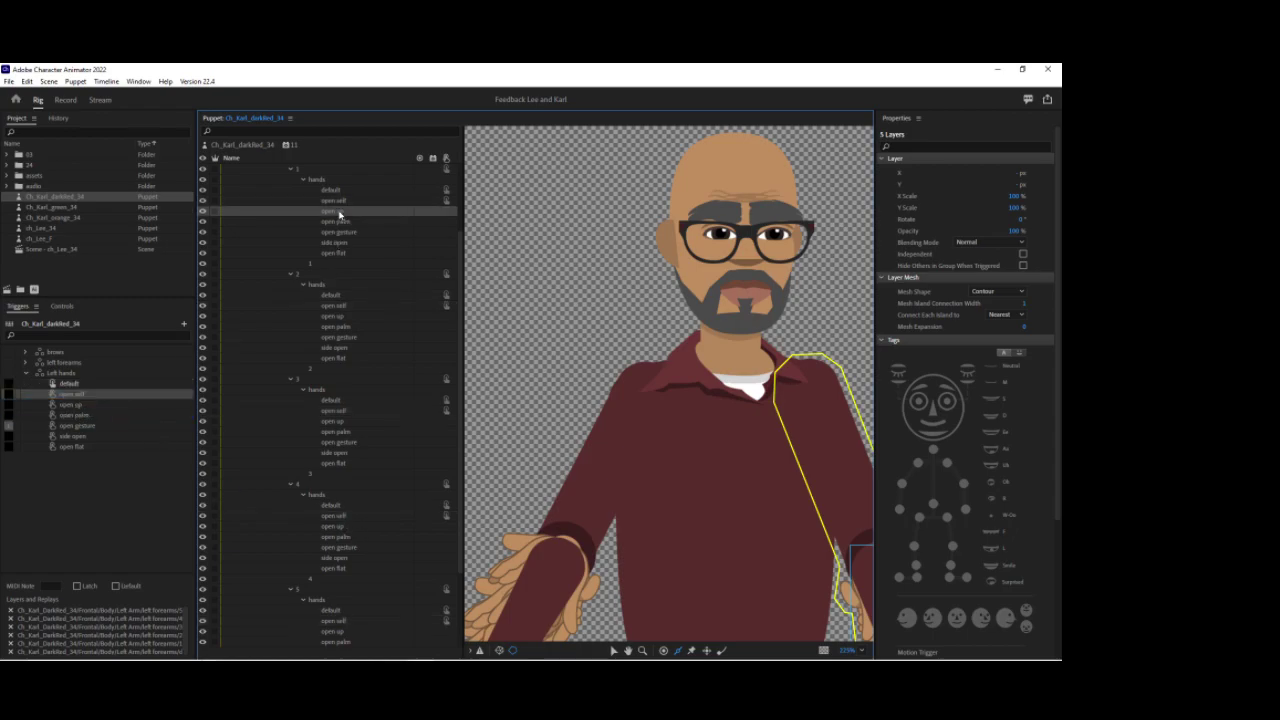
pyautogui.keyDown('ctrl'); pyautogui.click(340, 317); pyautogui.keyUp('ctrl')
pyautogui.keyDown('ctrl'); pyautogui.click(340, 422); pyautogui.keyUp('ctrl')
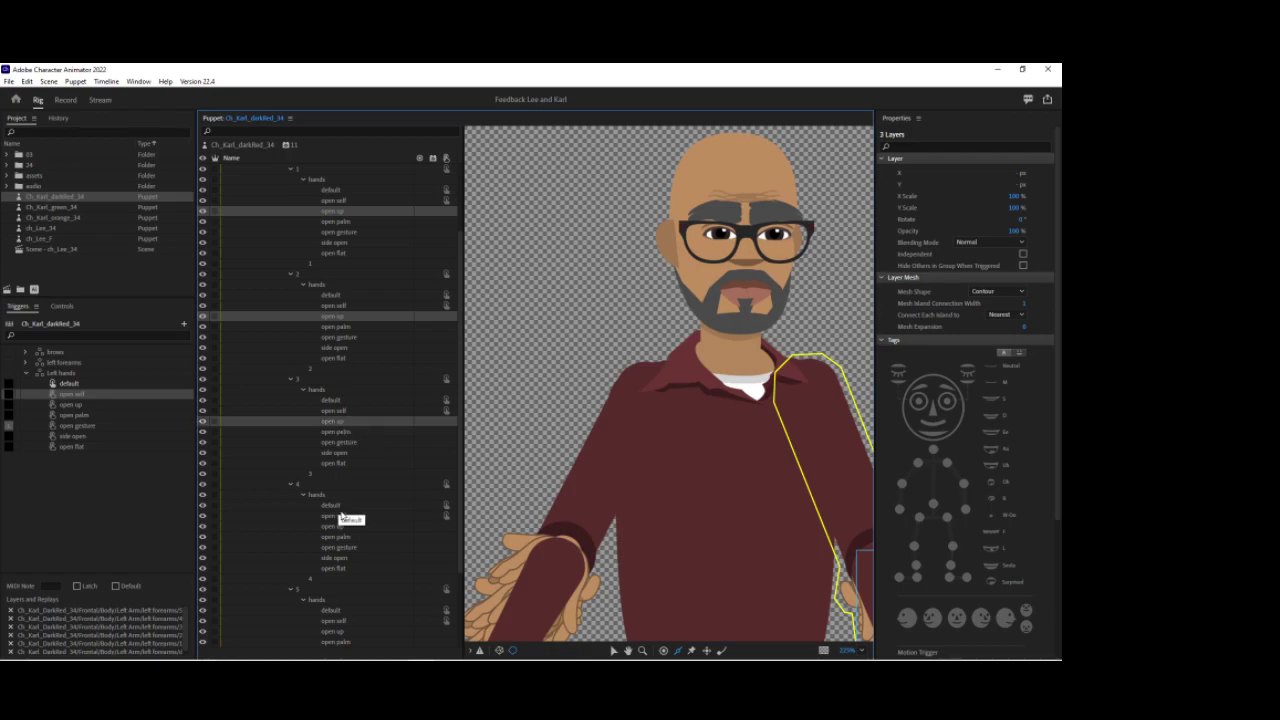
pyautogui.keyDown('ctrl'); pyautogui.click(337, 526); pyautogui.keyUp('ctrl')
pyautogui.keyDown('ctrl'); pyautogui.click(338, 632); pyautogui.keyUp('ctrl')
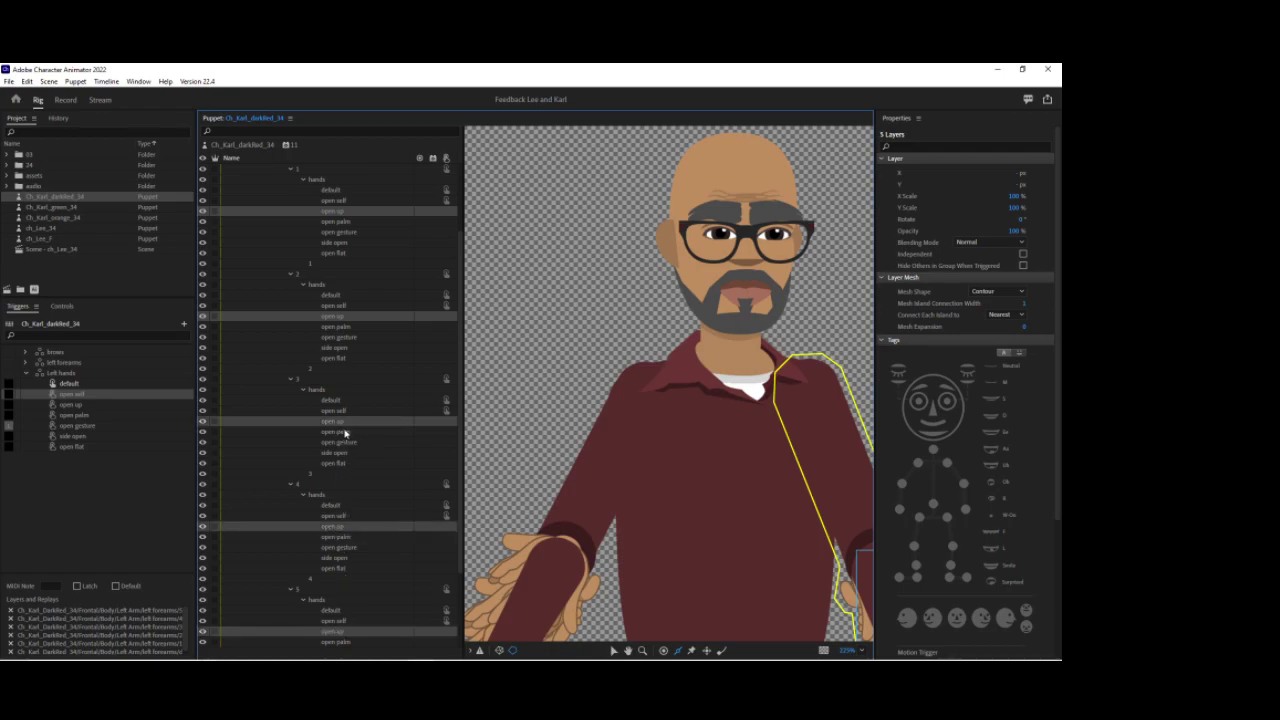
pyautogui.moveTo(345, 423); pyautogui.dragTo(106, 406)
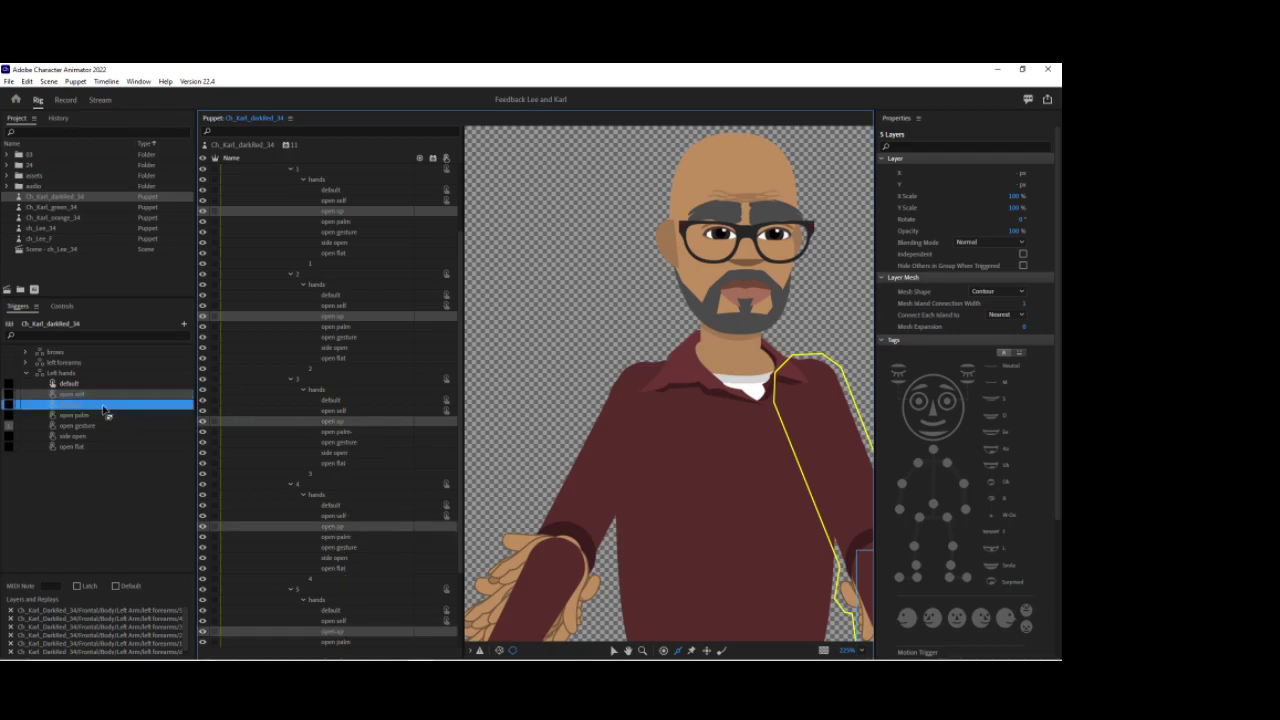
# Add the open palm hand layers of left forearms 1 through 5 to the Left hands open palm trigger.
pyautogui.click(338, 223)
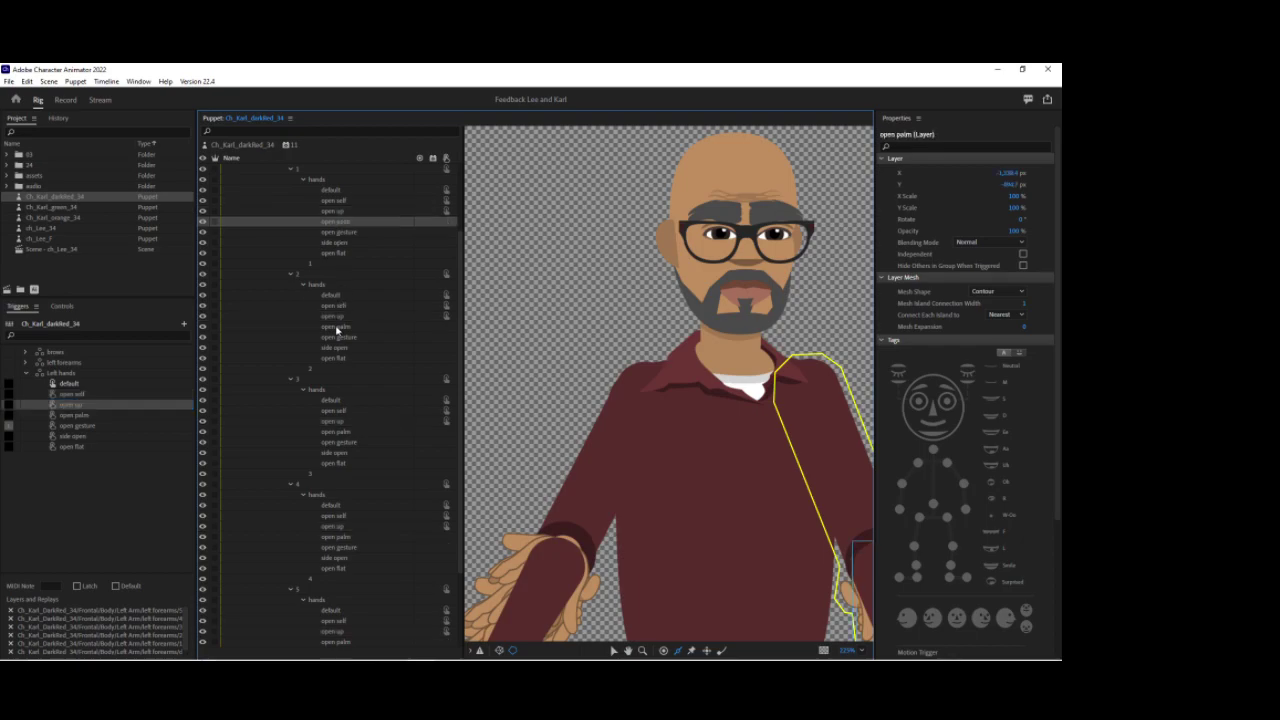
pyautogui.keyDown('ctrl'); pyautogui.click(337, 328); pyautogui.keyUp('ctrl')
pyautogui.keyDown('ctrl'); pyautogui.click(336, 433); pyautogui.keyUp('ctrl')
pyautogui.keyDown('ctrl'); pyautogui.click(350, 538); pyautogui.keyUp('ctrl')
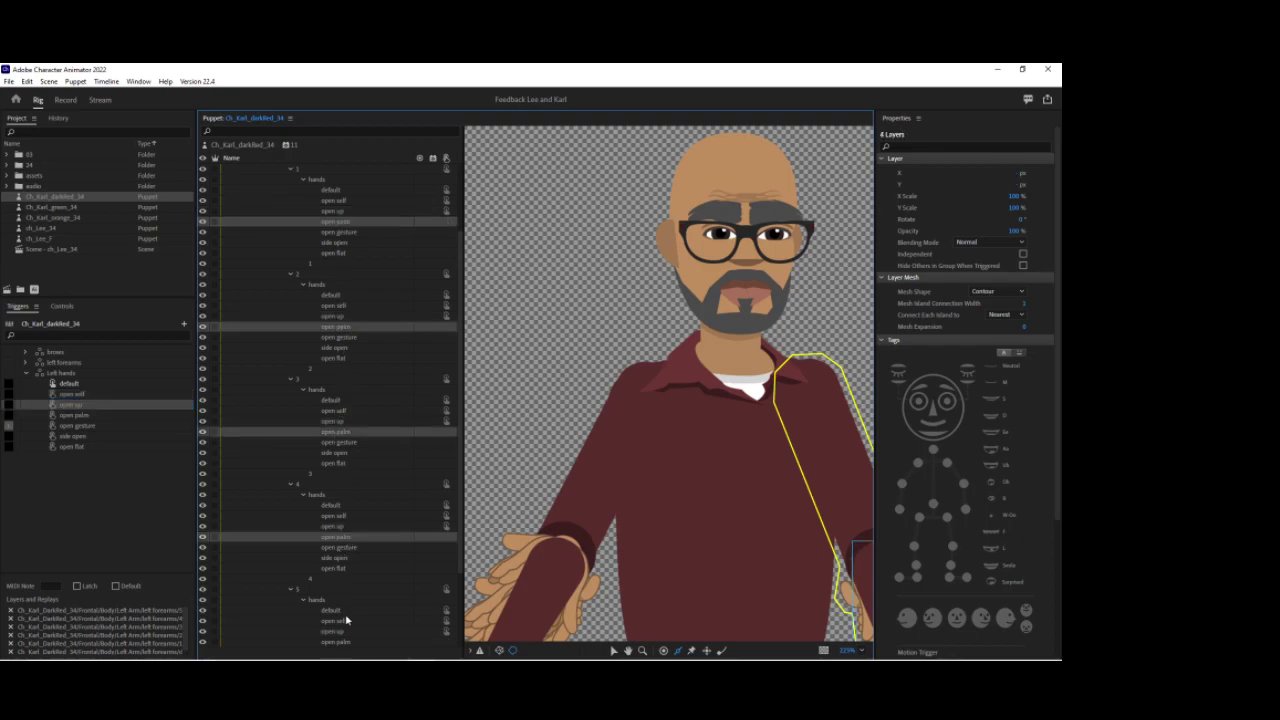
pyautogui.keyDown('ctrl'); pyautogui.click(339, 645); pyautogui.keyUp('ctrl')
pyautogui.moveTo(339, 645); pyautogui.dragTo(128, 422)
# Add the open gesture hand layers of left forearms 1 through 5 to the Left hands open gesture trigger.
pyautogui.scroll(-1, 349, 234)
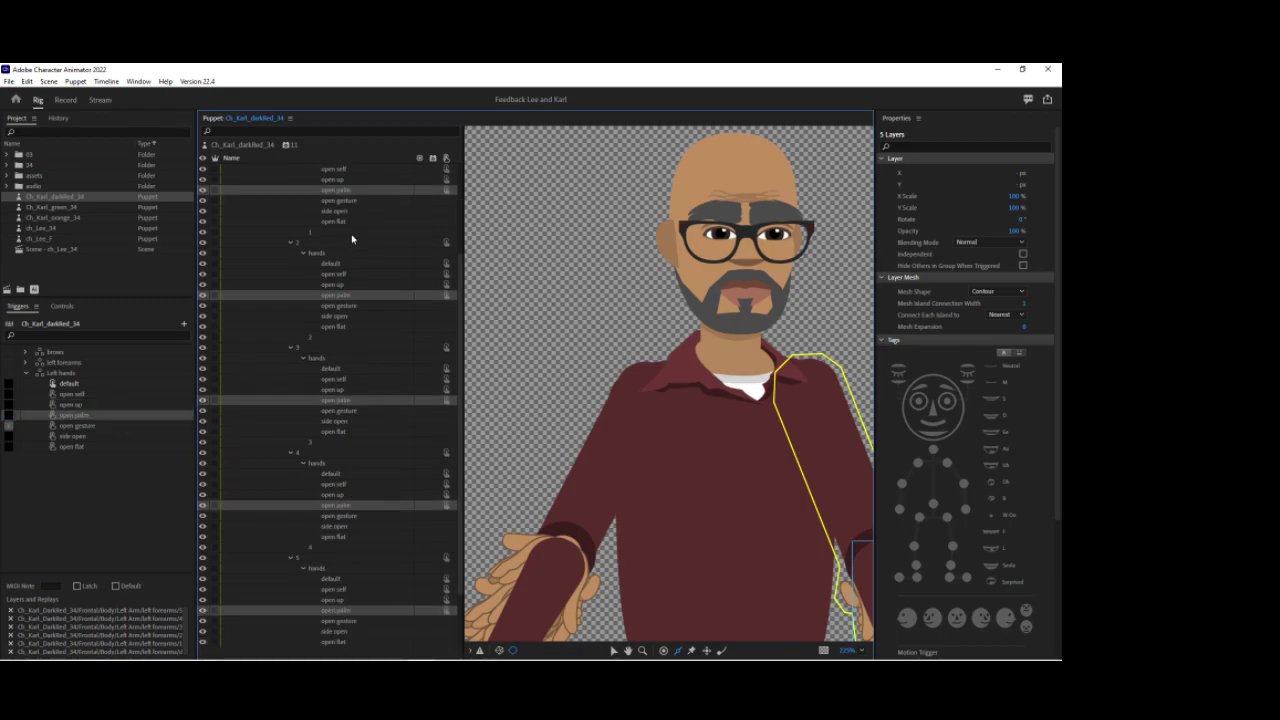
pyautogui.keyDown('ctrl'); pyautogui.click(344, 307); pyautogui.keyUp('ctrl')
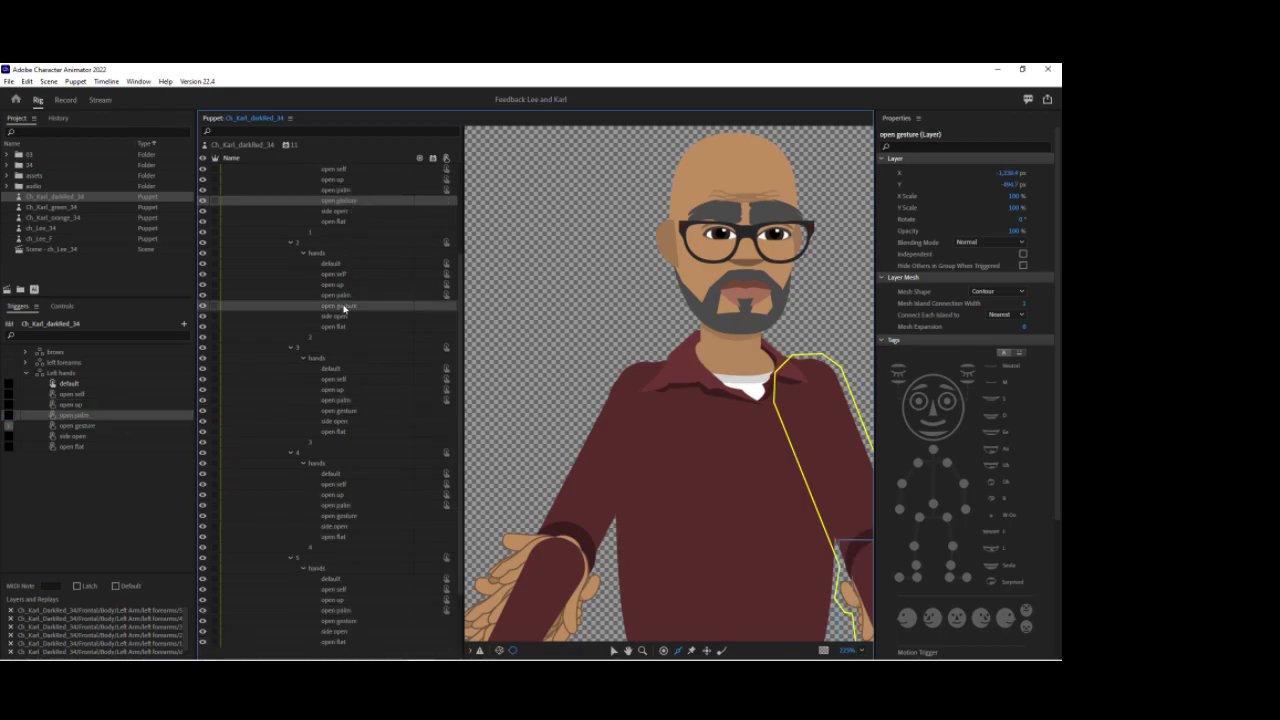
pyautogui.keyDown('ctrl'); pyautogui.click(352, 412); pyautogui.keyUp('ctrl')
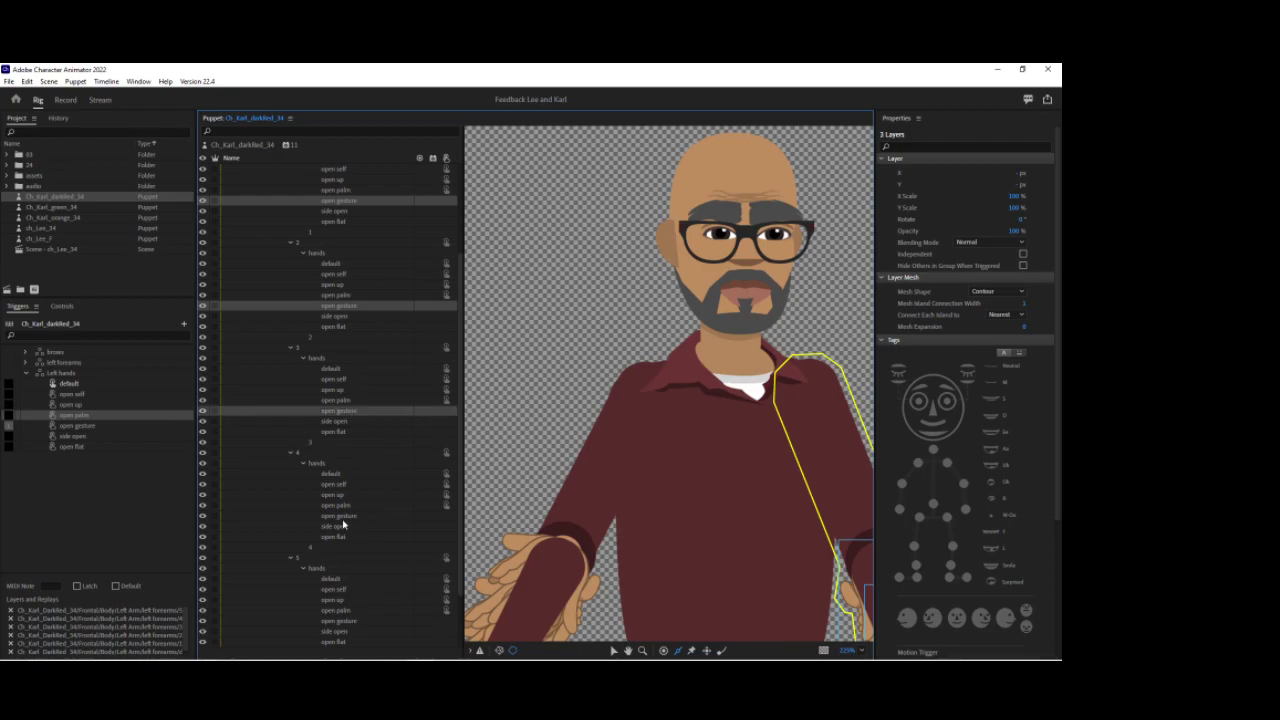
pyautogui.keyDown('ctrl'); pyautogui.click(345, 516); pyautogui.keyUp('ctrl')
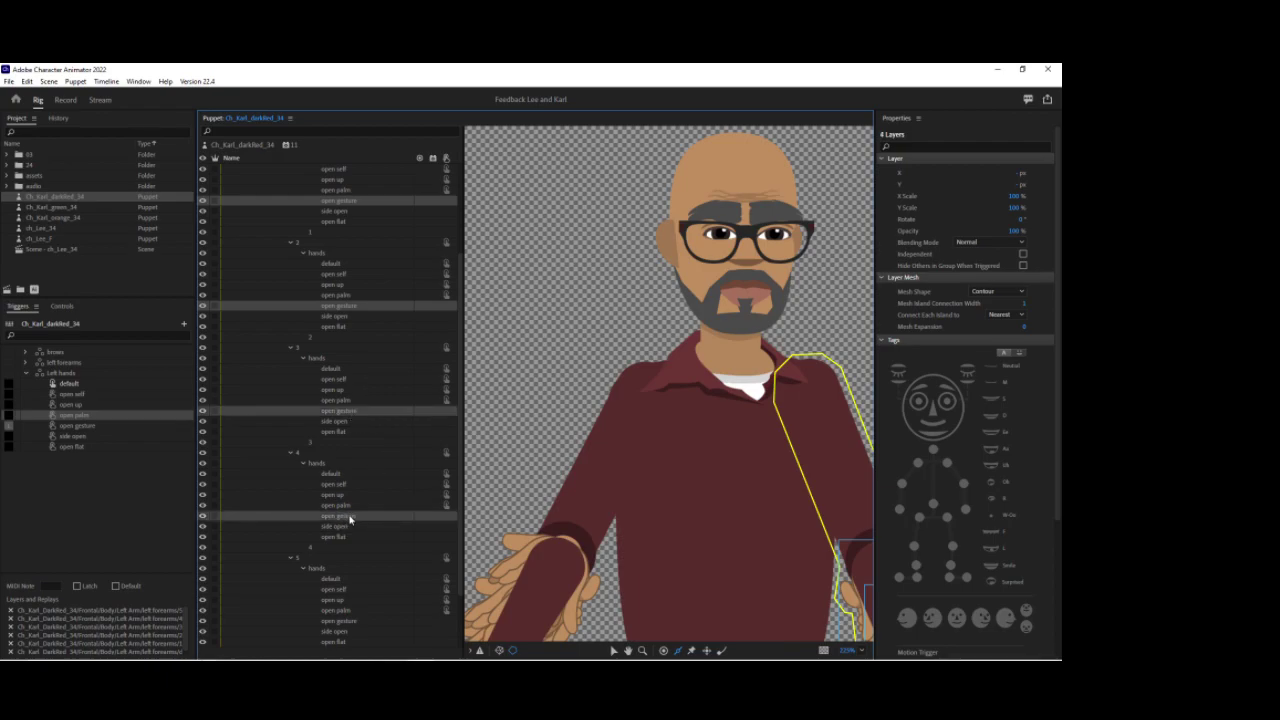
pyautogui.keyDown('ctrl'); pyautogui.click(347, 621); pyautogui.keyUp('ctrl')
pyautogui.moveTo(347, 518); pyautogui.dragTo(128, 426)
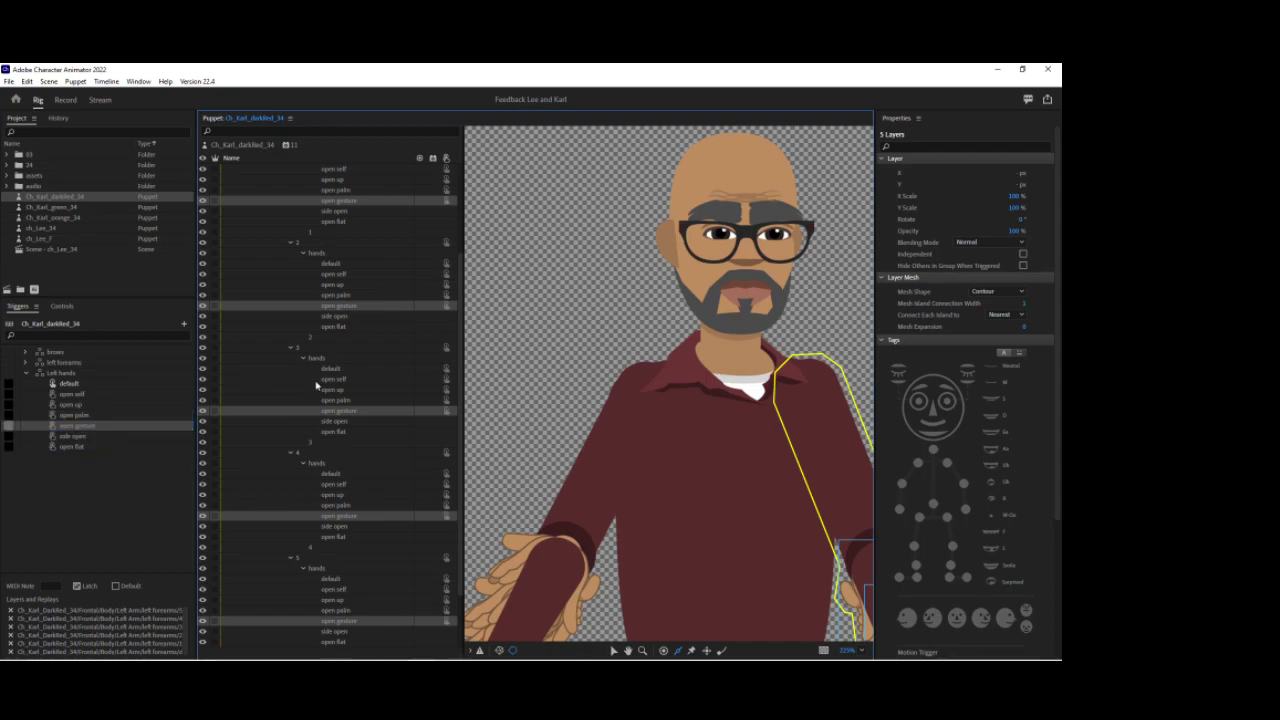
# Add the side open hand layers of left forearms 1 through 5 to the Left hands side open trigger.
pyautogui.click(347, 212)
pyautogui.keyDown('ctrl'); pyautogui.click(338, 316); pyautogui.keyUp('ctrl')
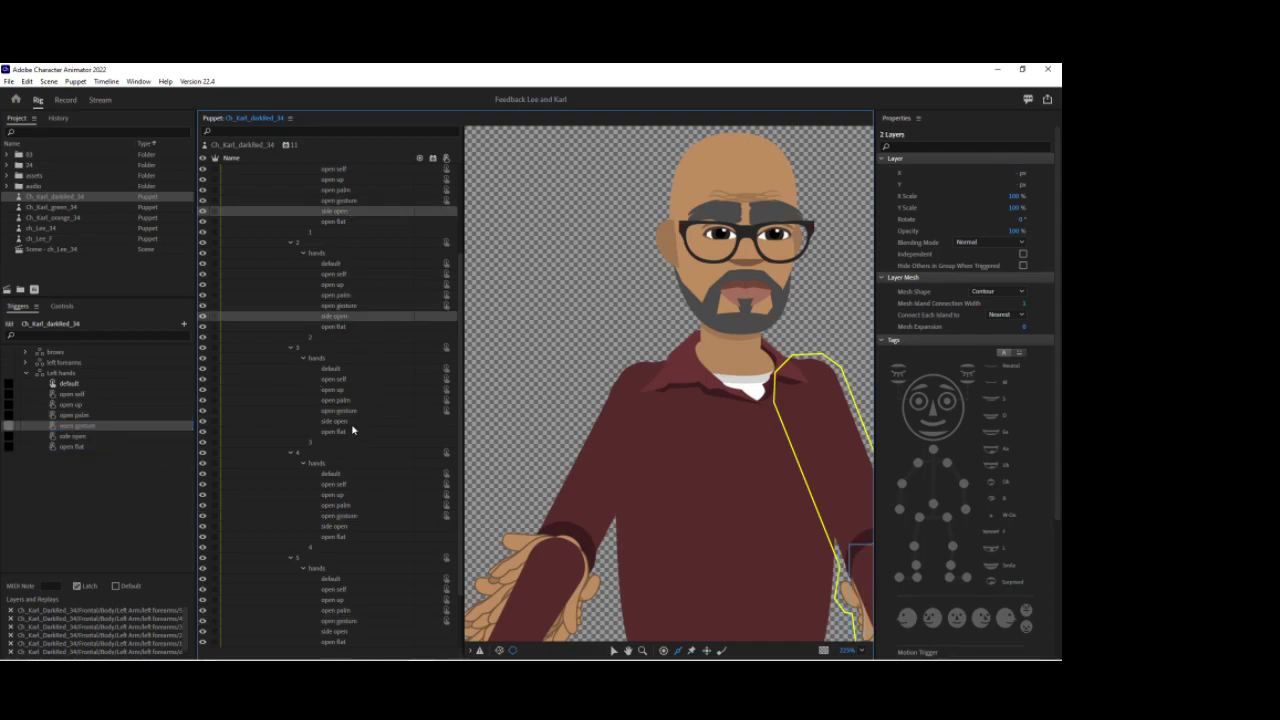
pyautogui.keyDown('ctrl'); pyautogui.click(339, 424); pyautogui.keyUp('ctrl')
pyautogui.keyDown('ctrl'); pyautogui.click(336, 526); pyautogui.keyUp('ctrl')
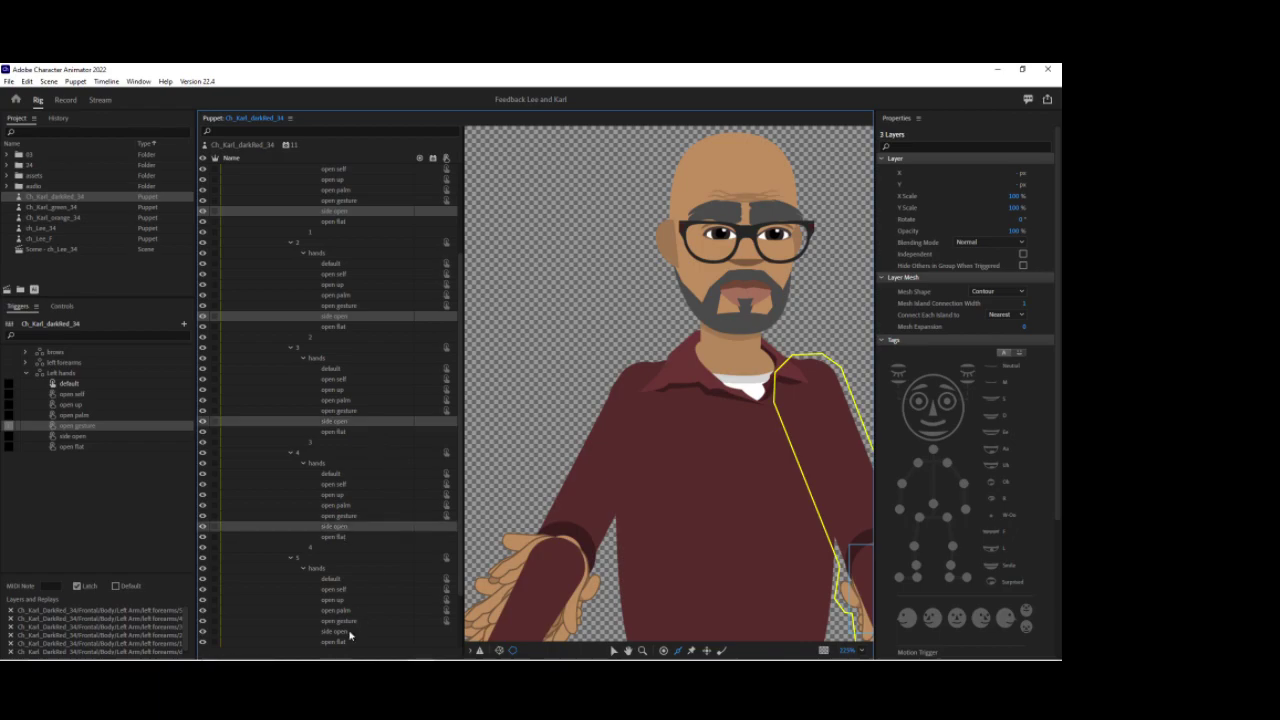
pyautogui.keyDown('ctrl'); pyautogui.click(337, 632); pyautogui.keyUp('ctrl')
pyautogui.moveTo(241, 493); pyautogui.dragTo(122, 438)
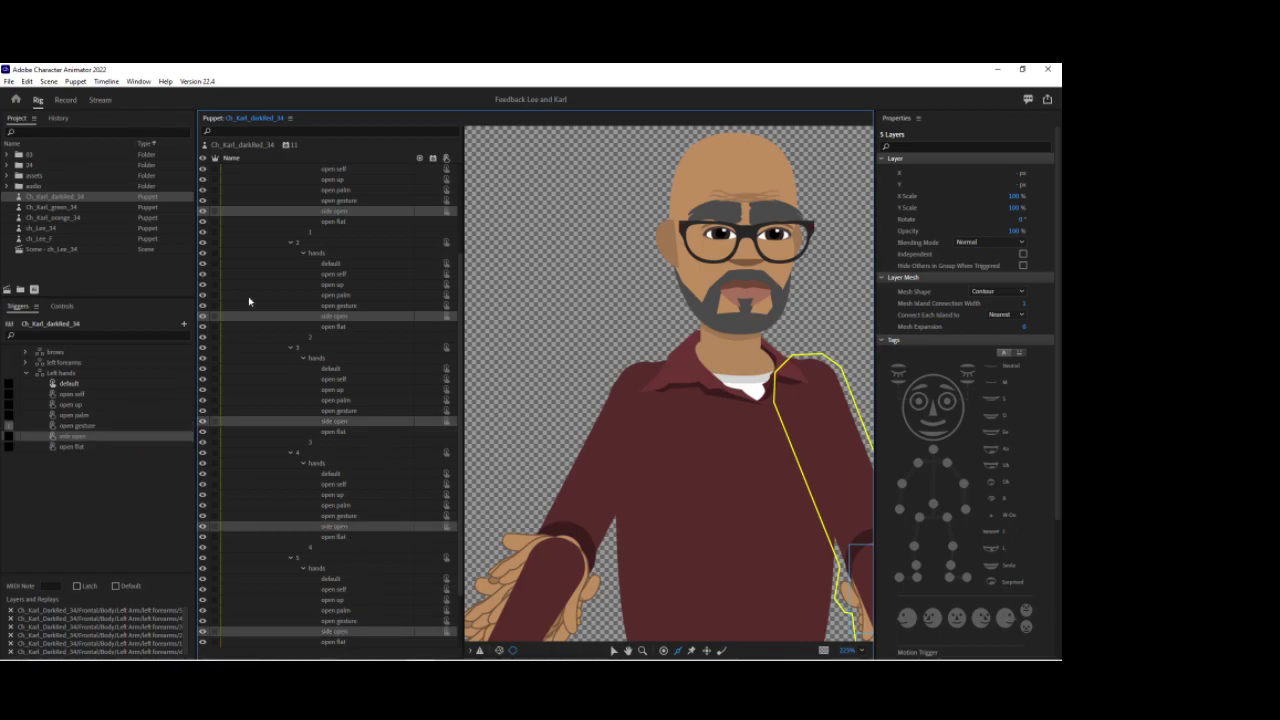
# Add the open flat hand layers of left forearms 1 through 5 to the Left hands open flat trigger.
pyautogui.click(338, 221)
pyautogui.keyDown('ctrl'); pyautogui.click(338, 326); pyautogui.keyUp('ctrl')
pyautogui.keyDown('ctrl'); pyautogui.click(340, 431); pyautogui.keyUp('ctrl')
pyautogui.keyDown('ctrl'); pyautogui.click(343, 538); pyautogui.keyUp('ctrl')
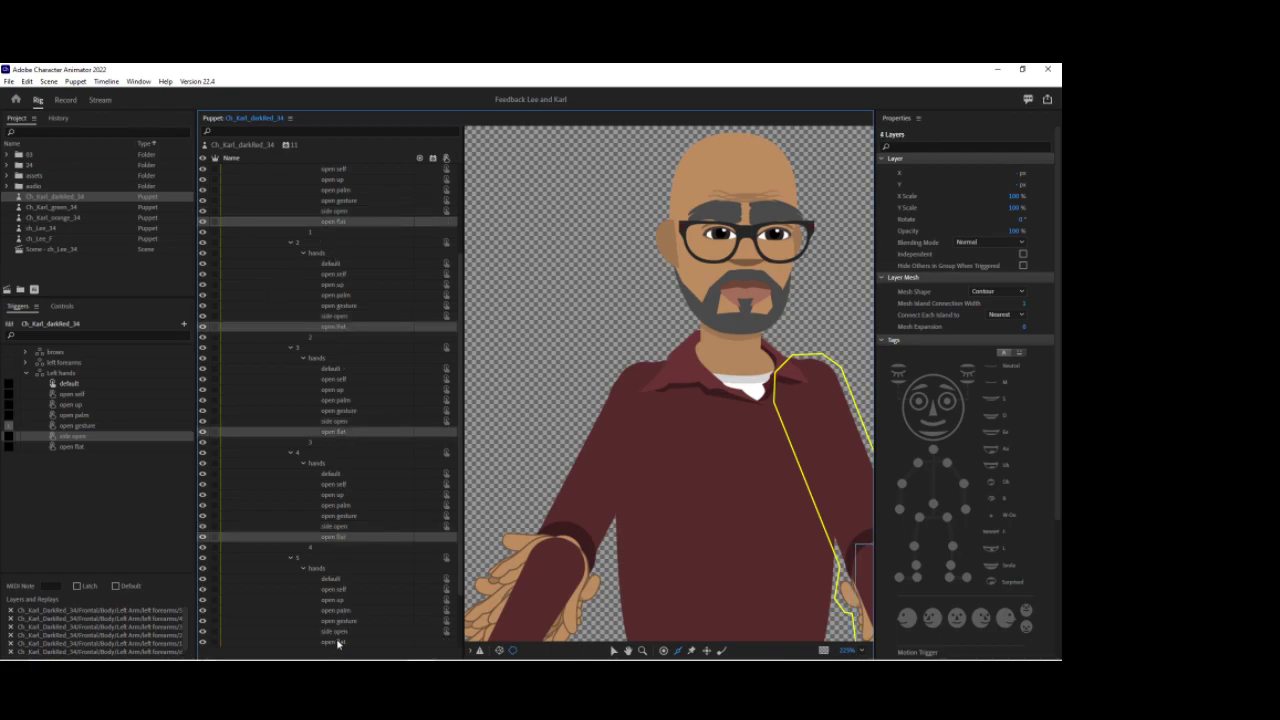
pyautogui.keyDown('ctrl'); pyautogui.click(338, 642); pyautogui.keyUp('ctrl')
pyautogui.moveTo(335, 540); pyautogui.dragTo(95, 450)
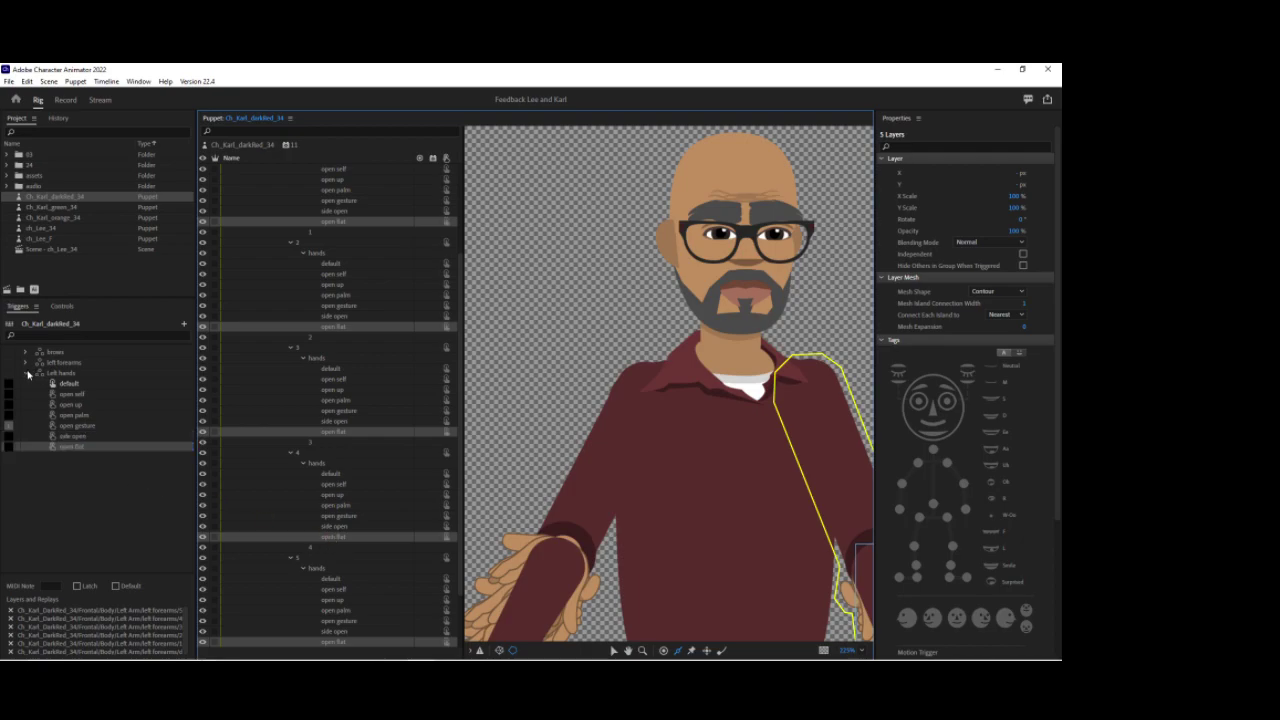
# Collapse the Left hands swap set and the Left Arm layers, and expand the Right Arm group.
pyautogui.click(31, 375)
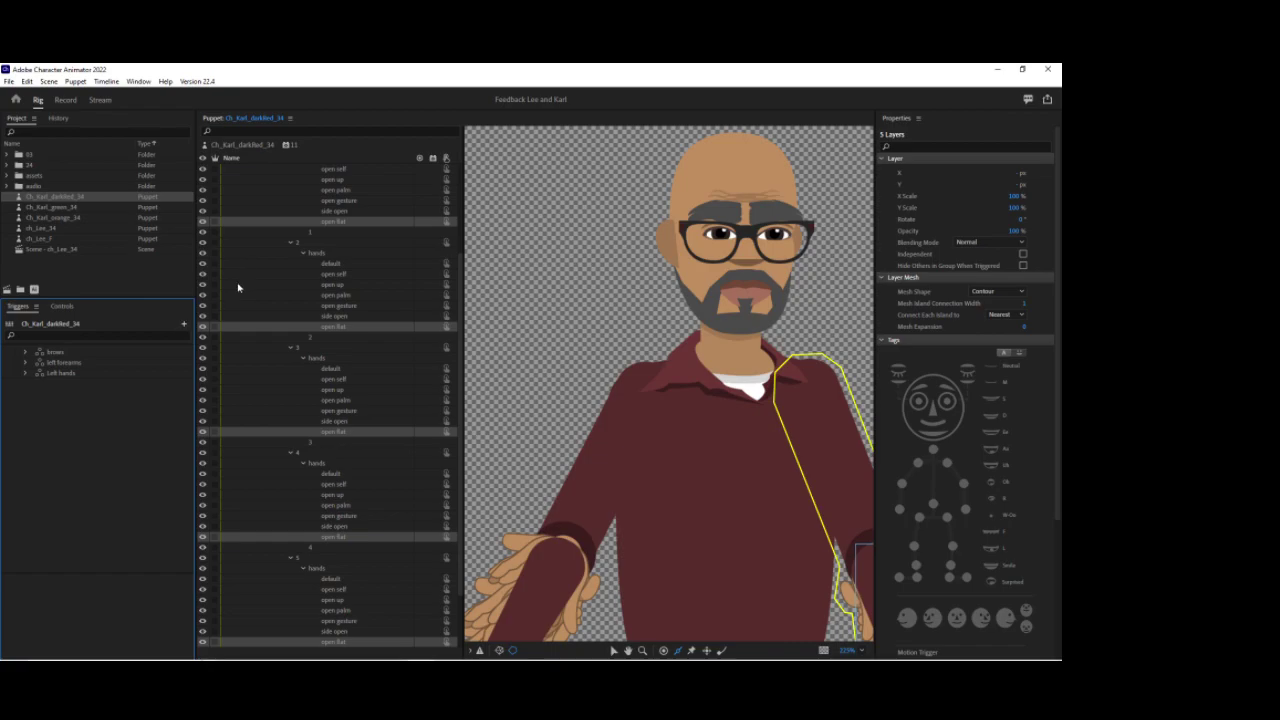
pyautogui.scroll(1, 304, 328)
pyautogui.scroll(2, 304, 328)
pyautogui.click(304, 243)
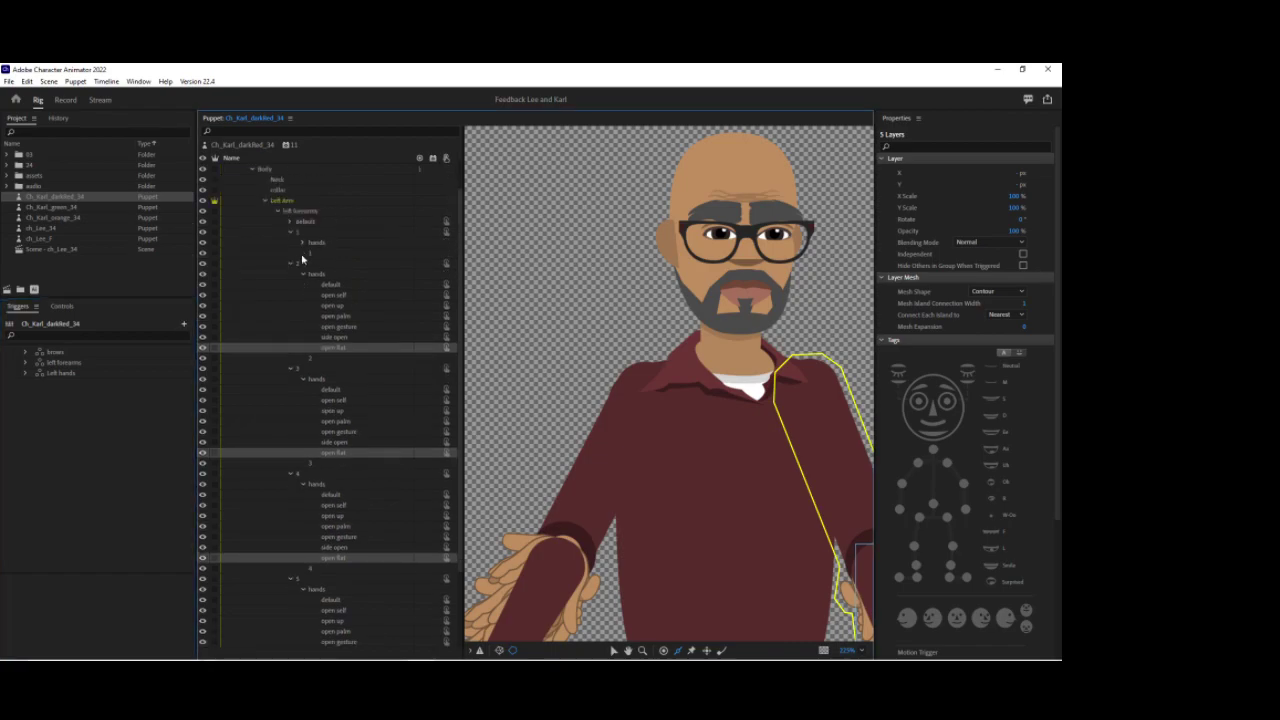
pyautogui.click(302, 274)
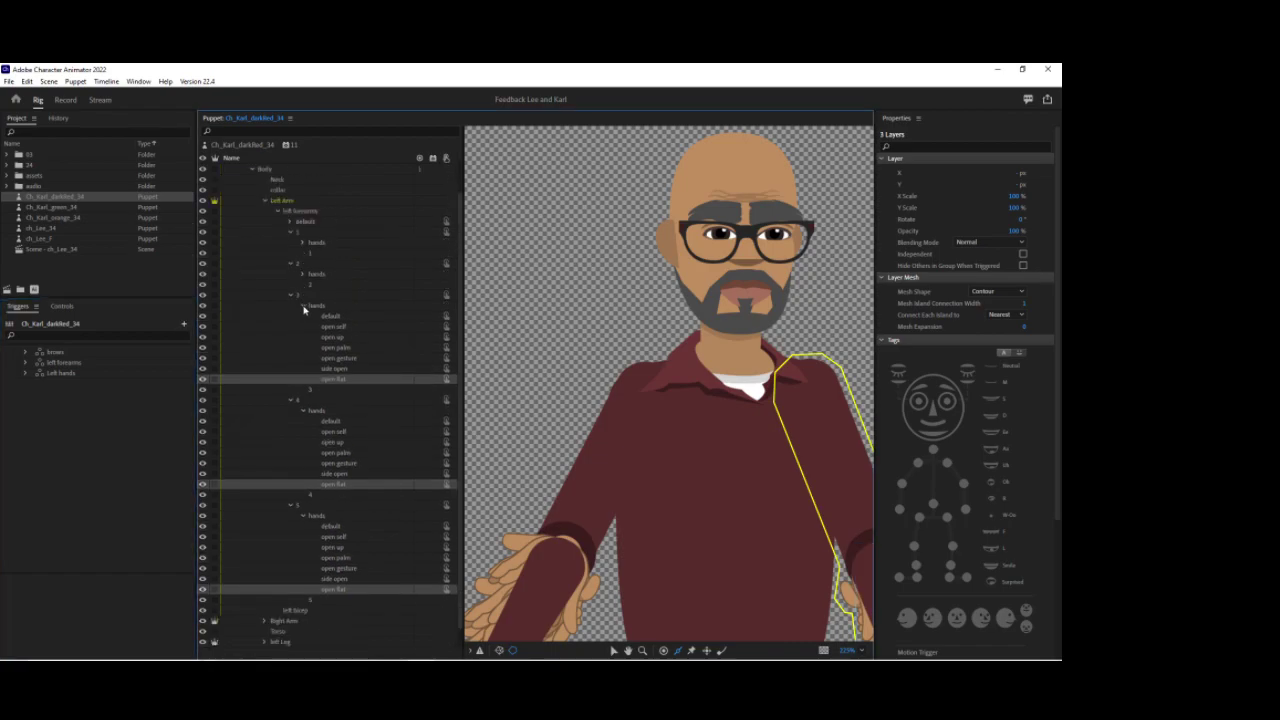
pyautogui.click(304, 306)
pyautogui.click(304, 368)
pyautogui.click(309, 399)
pyautogui.click(276, 242)
pyautogui.click(265, 232)
pyautogui.click(265, 242)
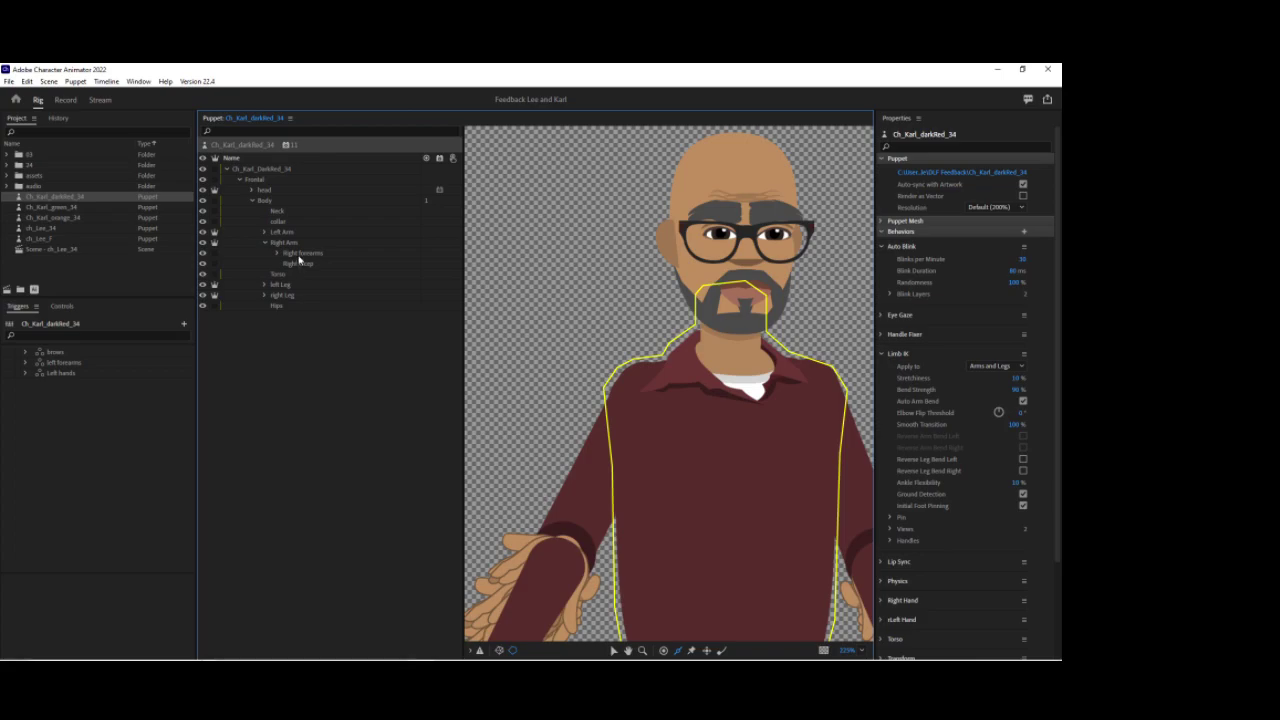
# Create a swap set from the Right forearms group and toggle Latch on its trigger 1.
pyautogui.click(300, 254)
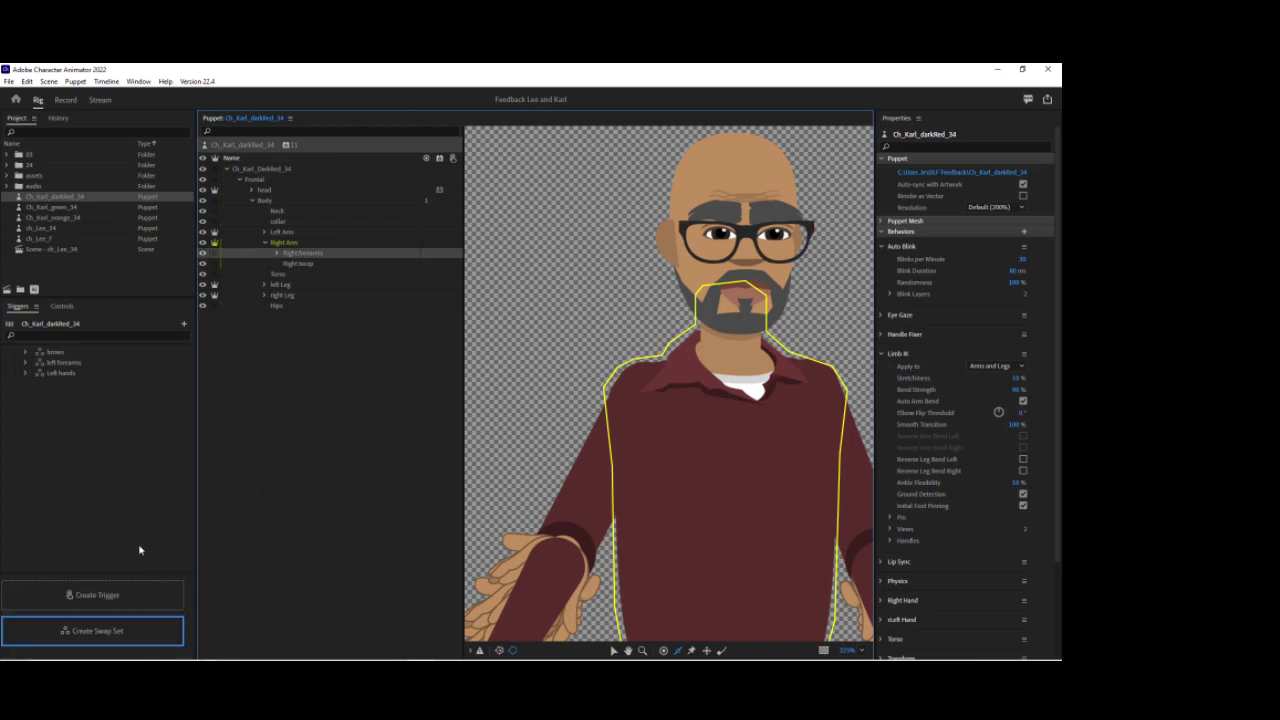
pyautogui.click(92, 631)
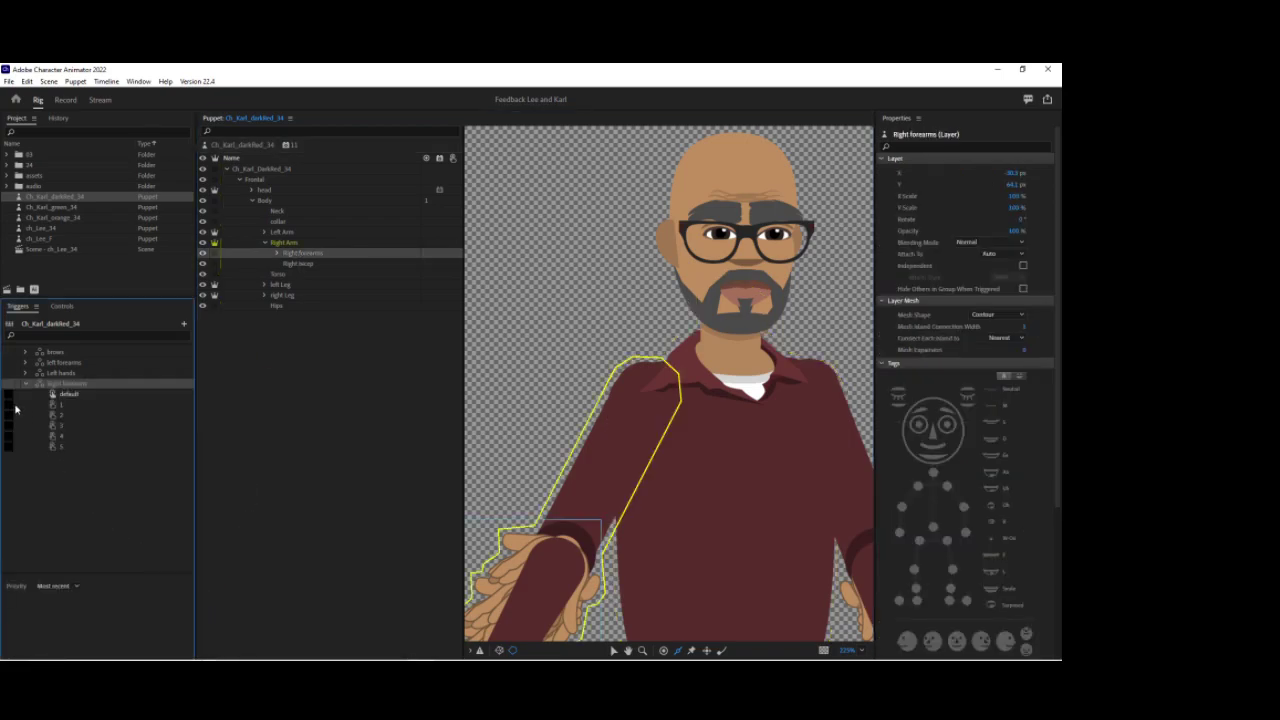
pyautogui.click(16, 406)
pyautogui.click(10, 405)
pyautogui.click(88, 586)
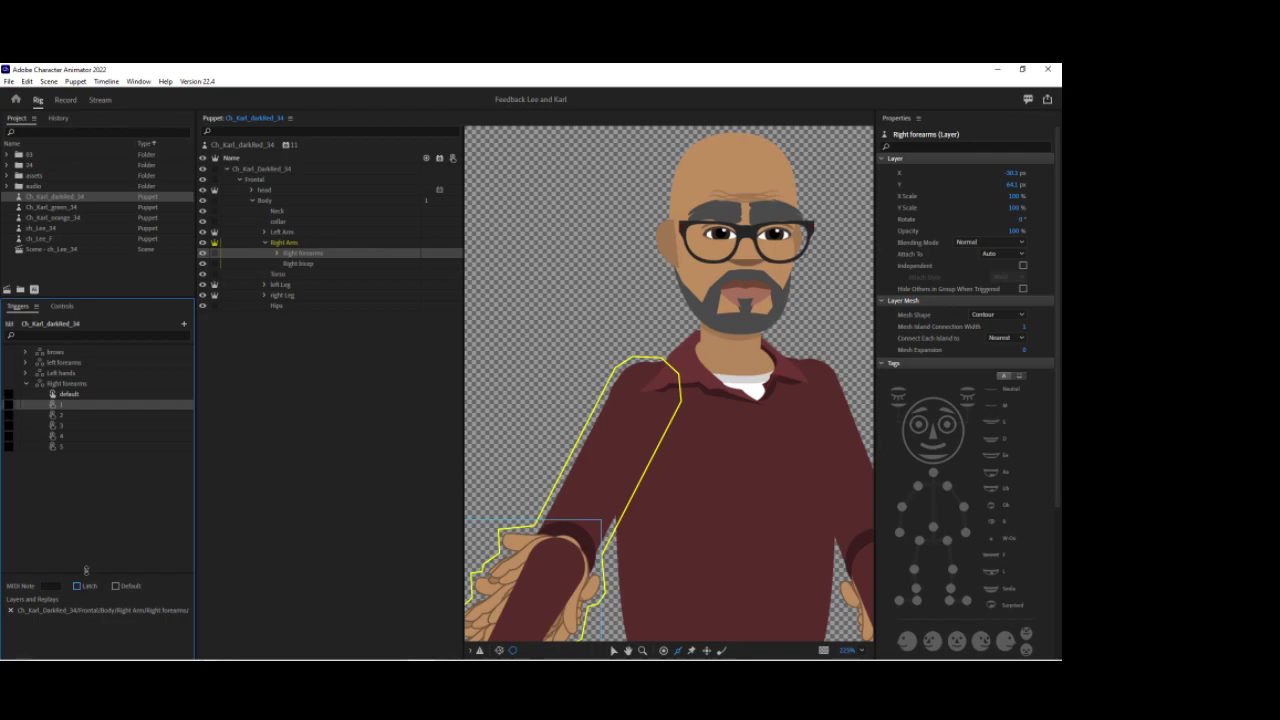
pyautogui.click(26, 385)
# Create a swap set from the hands group of the default right forearm and rename it Right Hands.
pyautogui.click(278, 254)
pyautogui.click(301, 268)
pyautogui.click(290, 264)
pyautogui.click(316, 274)
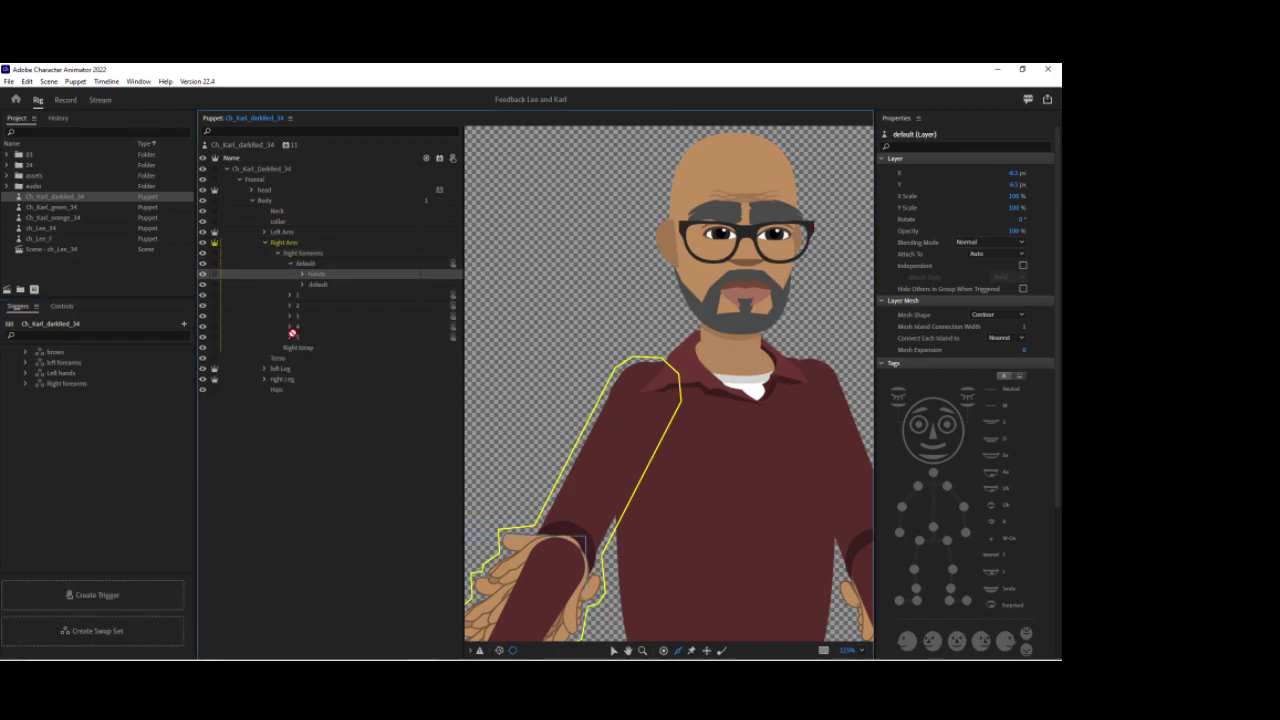
pyautogui.click(140, 600)
pyautogui.rightClick(64, 400)
pyautogui.click(90, 404)
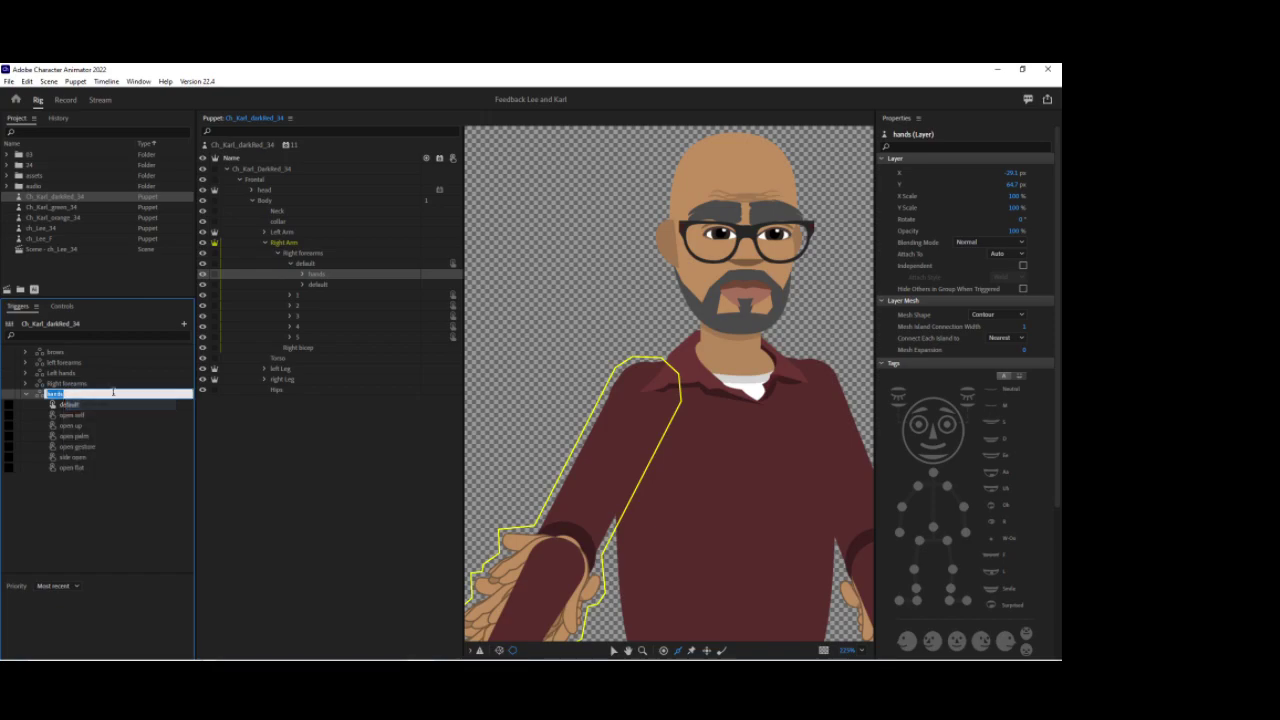
pyautogui.write('Right H')
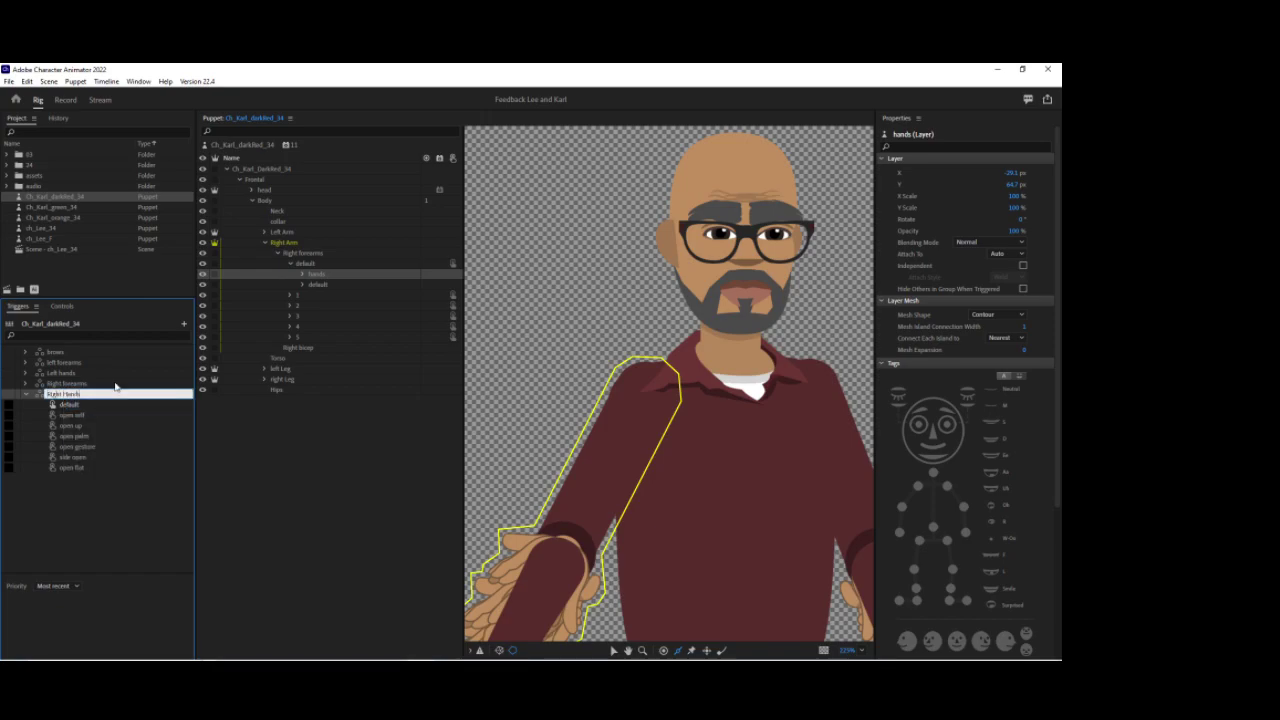
pyautogui.press('Return')
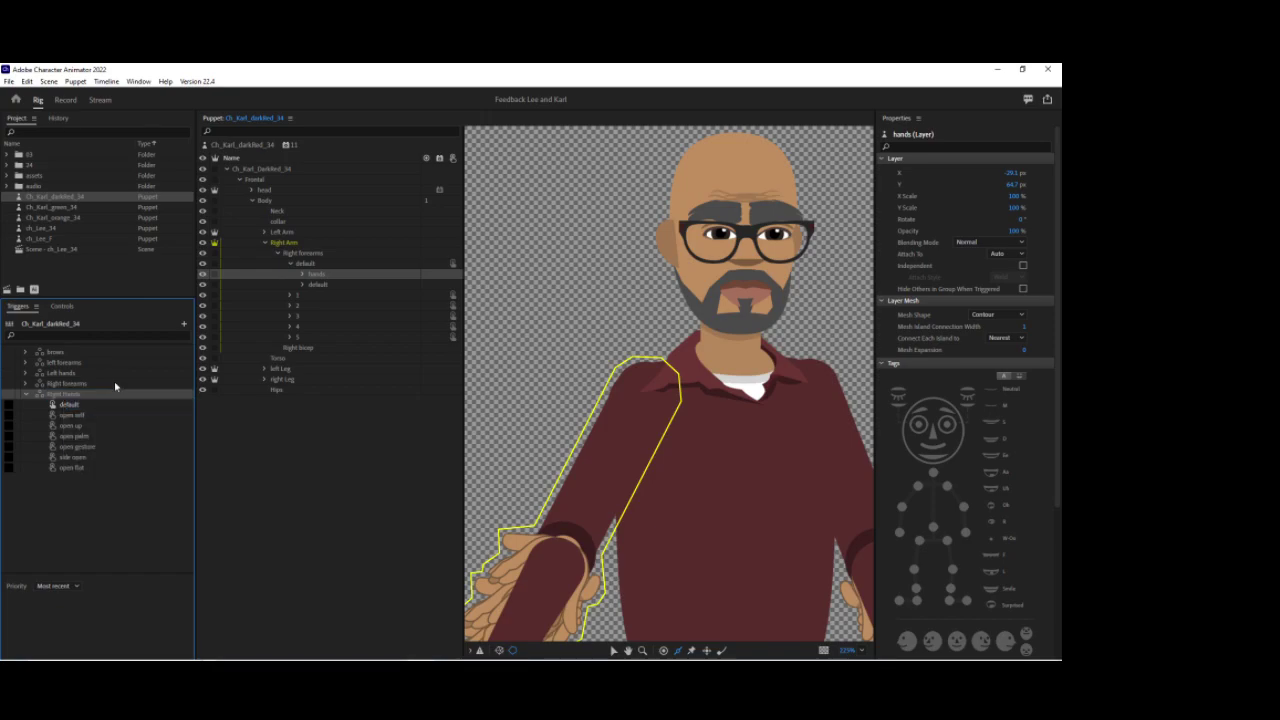
# Collapse the default right forearm and expand the hands groups inside right forearms 1 through 5.
pyautogui.click(291, 264)
pyautogui.click(291, 275)
pyautogui.click(290, 306)
pyautogui.click(291, 338)
pyautogui.click(291, 369)
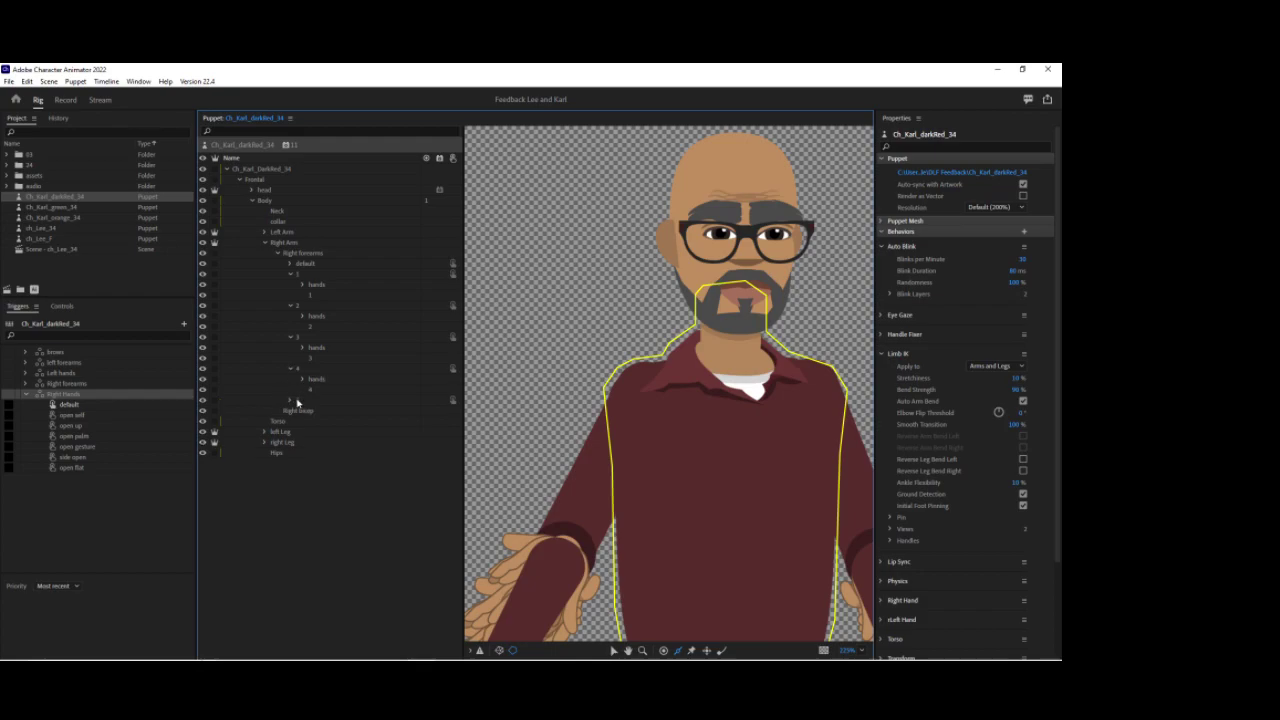
pyautogui.click(291, 400)
pyautogui.click(303, 411)
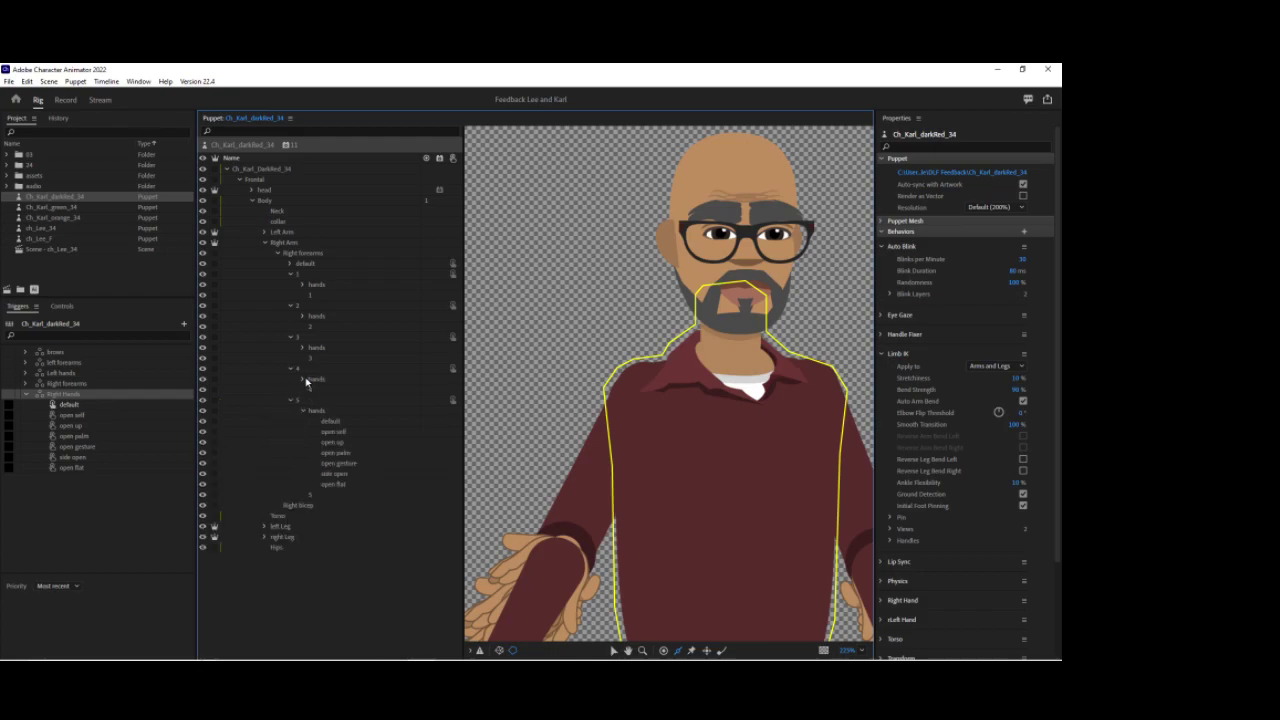
pyautogui.click(302, 379)
pyautogui.click(302, 347)
pyautogui.click(303, 316)
pyautogui.click(302, 285)
# Add the default hand layers of right forearms 1 through 5 to the default trigger in the Right Hands swap set.
pyautogui.scroll(-1, 300, 300)
pyautogui.scroll(-2, 300, 300)
pyautogui.click(330, 201)
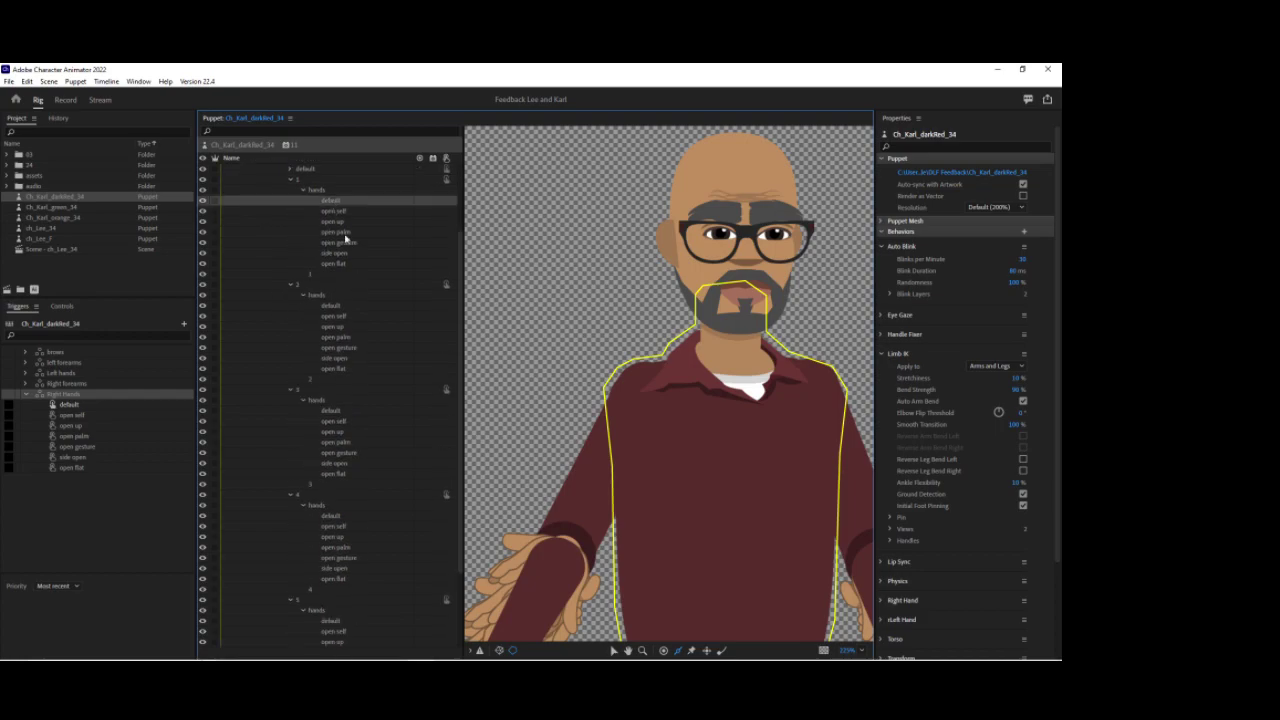
pyautogui.keyDown('ctrl'); pyautogui.click(336, 305); pyautogui.keyUp('ctrl')
pyautogui.keyDown('ctrl'); pyautogui.click(342, 411); pyautogui.keyUp('ctrl')
pyautogui.keyDown('ctrl'); pyautogui.click(332, 516); pyautogui.keyUp('ctrl')
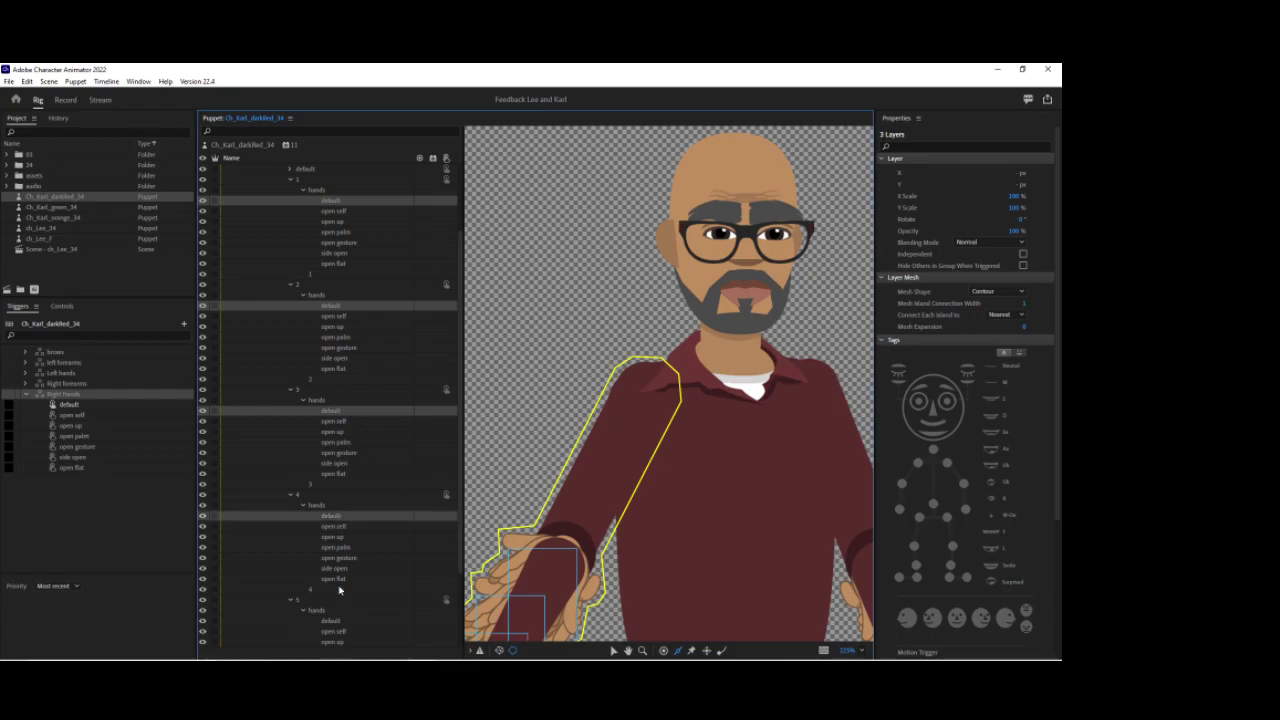
pyautogui.keyDown('ctrl'); pyautogui.click(338, 621); pyautogui.keyUp('ctrl')
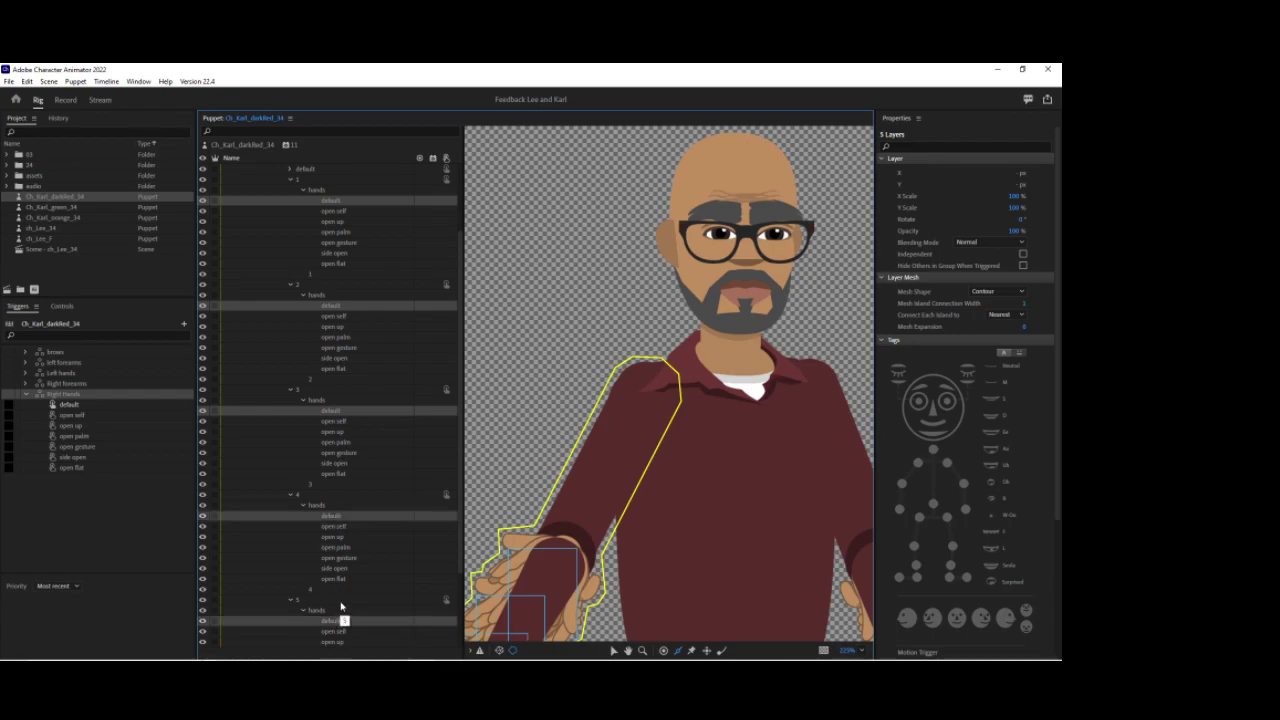
pyautogui.moveTo(362, 518); pyautogui.dragTo(107, 407)
# Add the open self hand layers of right forearms 1 through 5 to the open self trigger in the Right Hands swap set.
pyautogui.click(331, 212)
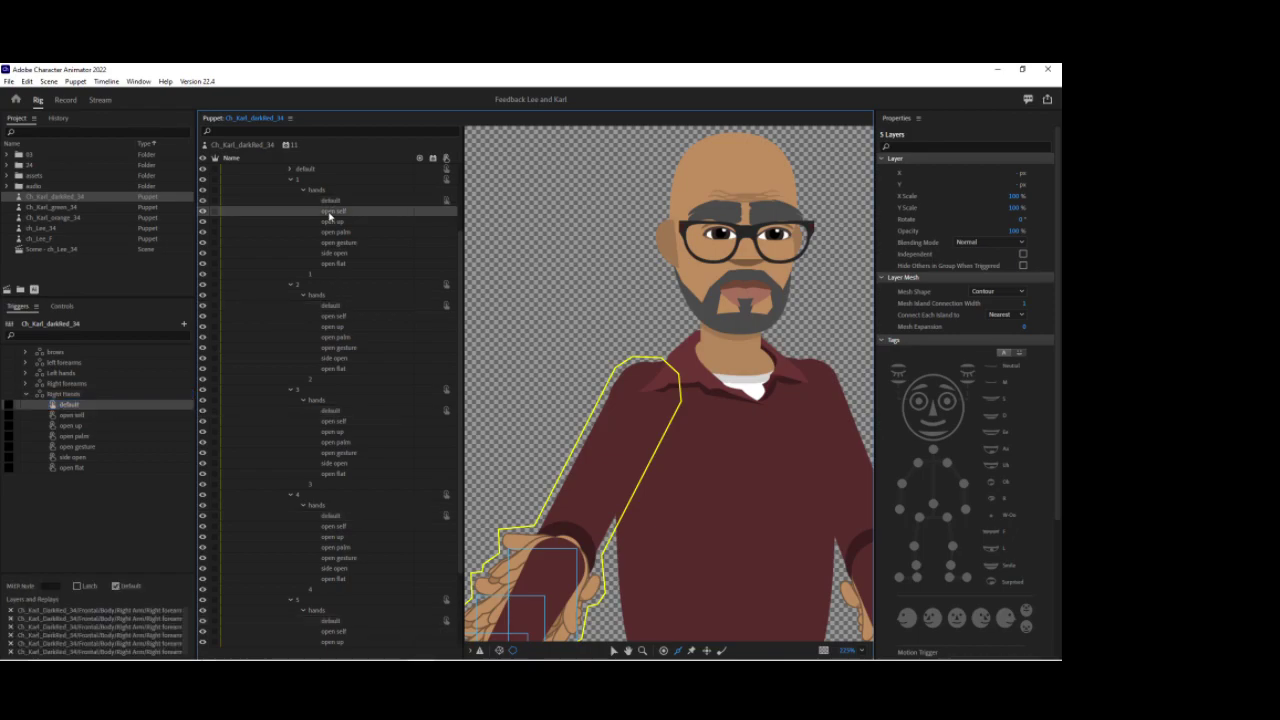
pyautogui.keyDown('ctrl'); pyautogui.click(340, 316); pyautogui.keyUp('ctrl')
pyautogui.keyDown('ctrl'); pyautogui.click(352, 421); pyautogui.keyUp('ctrl')
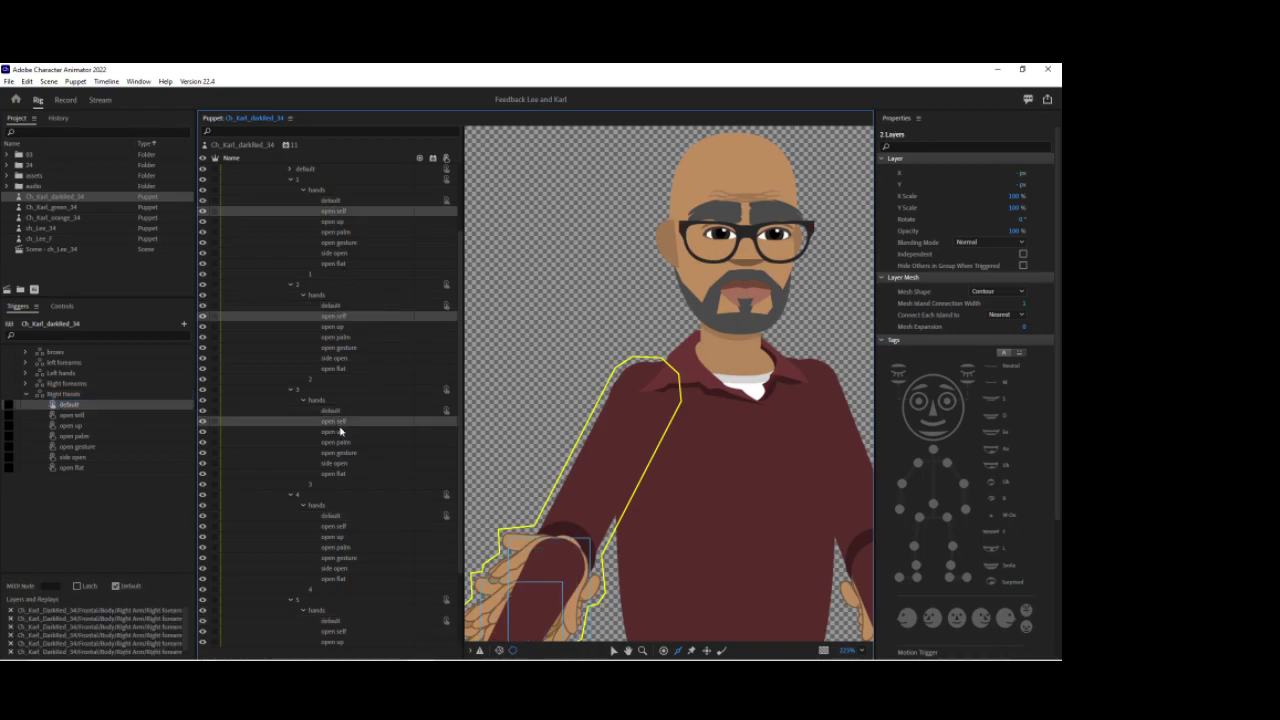
pyautogui.keyDown('ctrl'); pyautogui.click(332, 526); pyautogui.keyUp('ctrl')
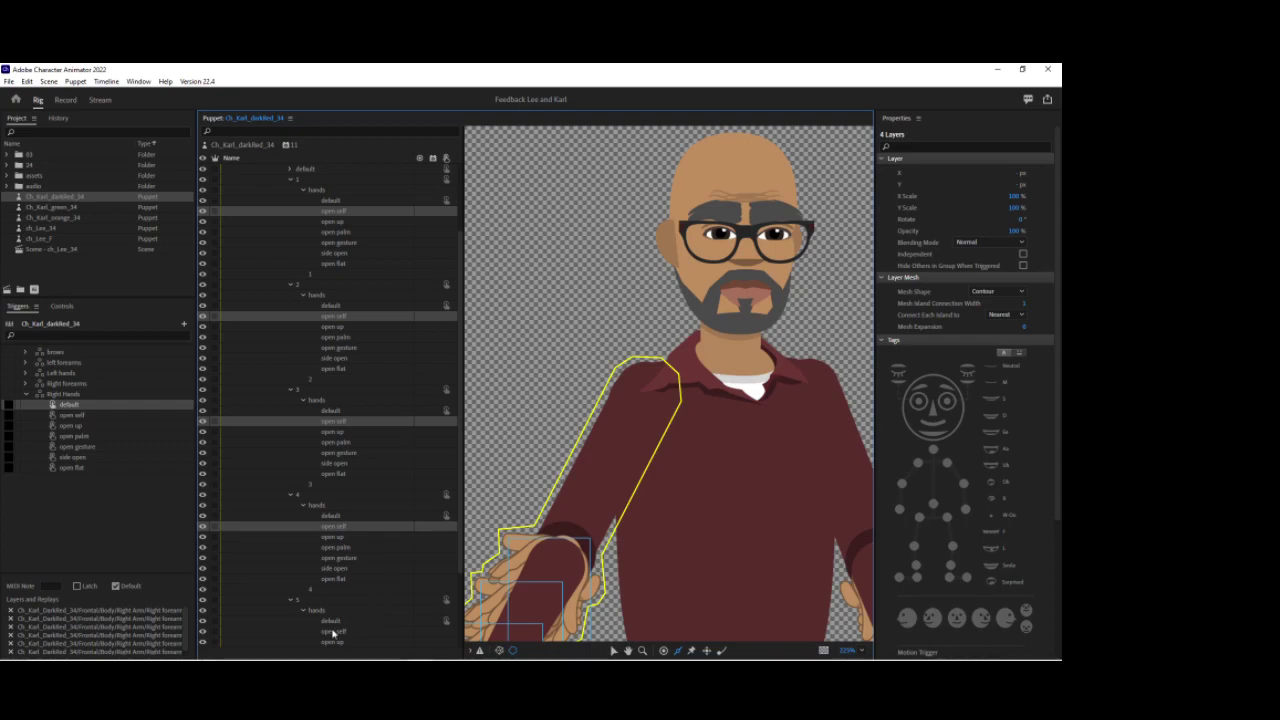
pyautogui.keyDown('ctrl'); pyautogui.click(333, 631); pyautogui.keyUp('ctrl')
pyautogui.moveTo(341, 531); pyautogui.dragTo(70, 414)
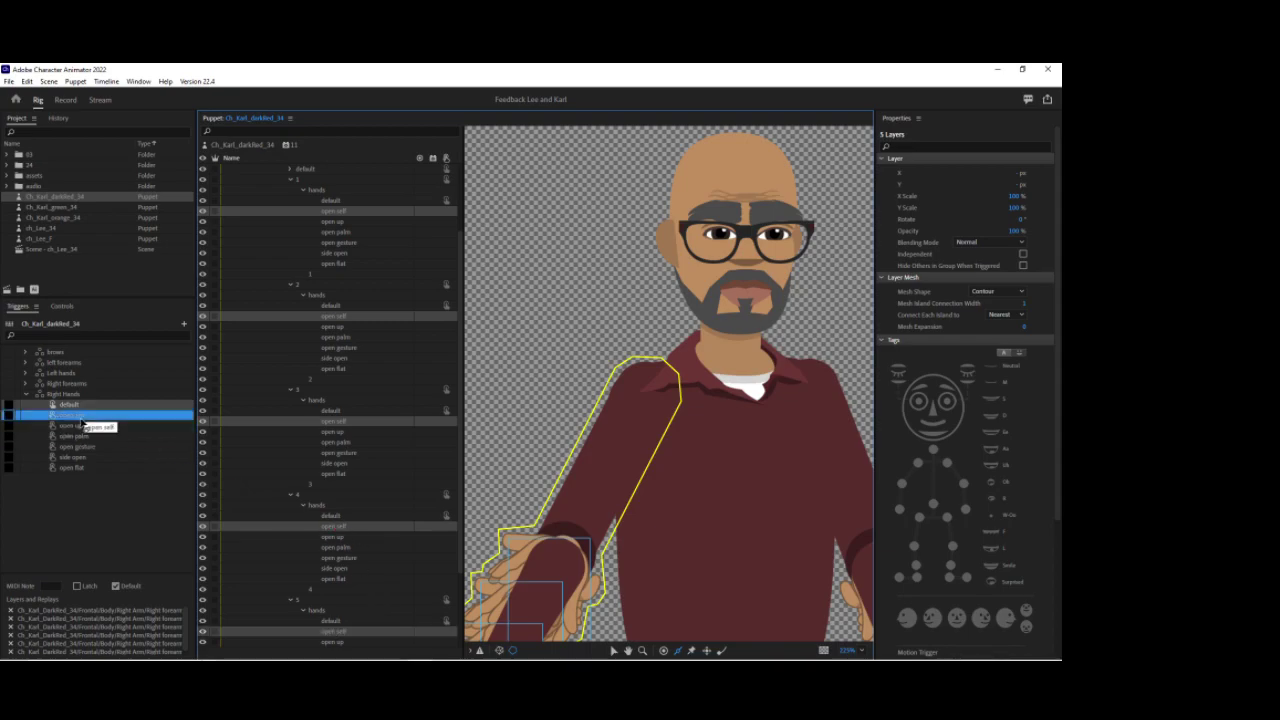
# Add the open up hand layers of right forearms 1 through 5 to the open up trigger in the Right Hands swap set.
pyautogui.click(337, 222)
pyautogui.keyDown('ctrl'); pyautogui.click(340, 328); pyautogui.keyUp('ctrl')
pyautogui.keyDown('ctrl'); pyautogui.click(338, 432); pyautogui.keyUp('ctrl')
pyautogui.keyDown('ctrl'); pyautogui.click(346, 537); pyautogui.keyUp('ctrl')
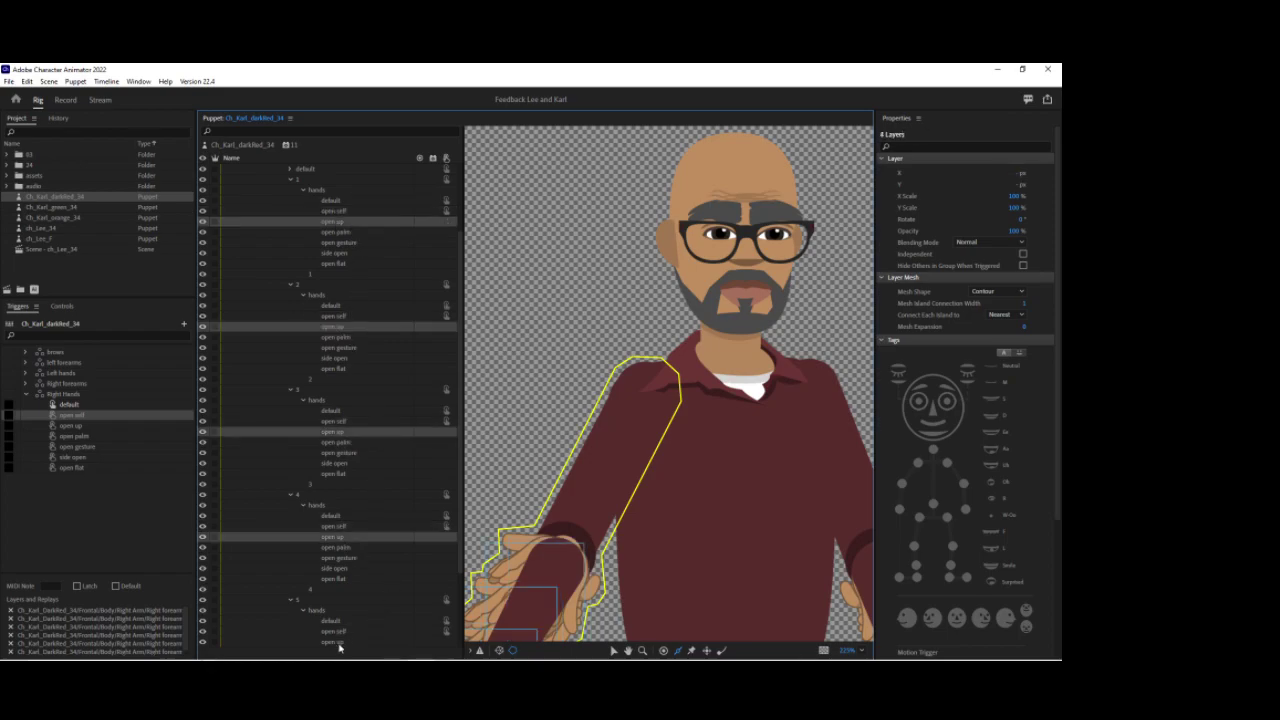
pyautogui.keyDown('ctrl'); pyautogui.click(339, 644); pyautogui.keyUp('ctrl')
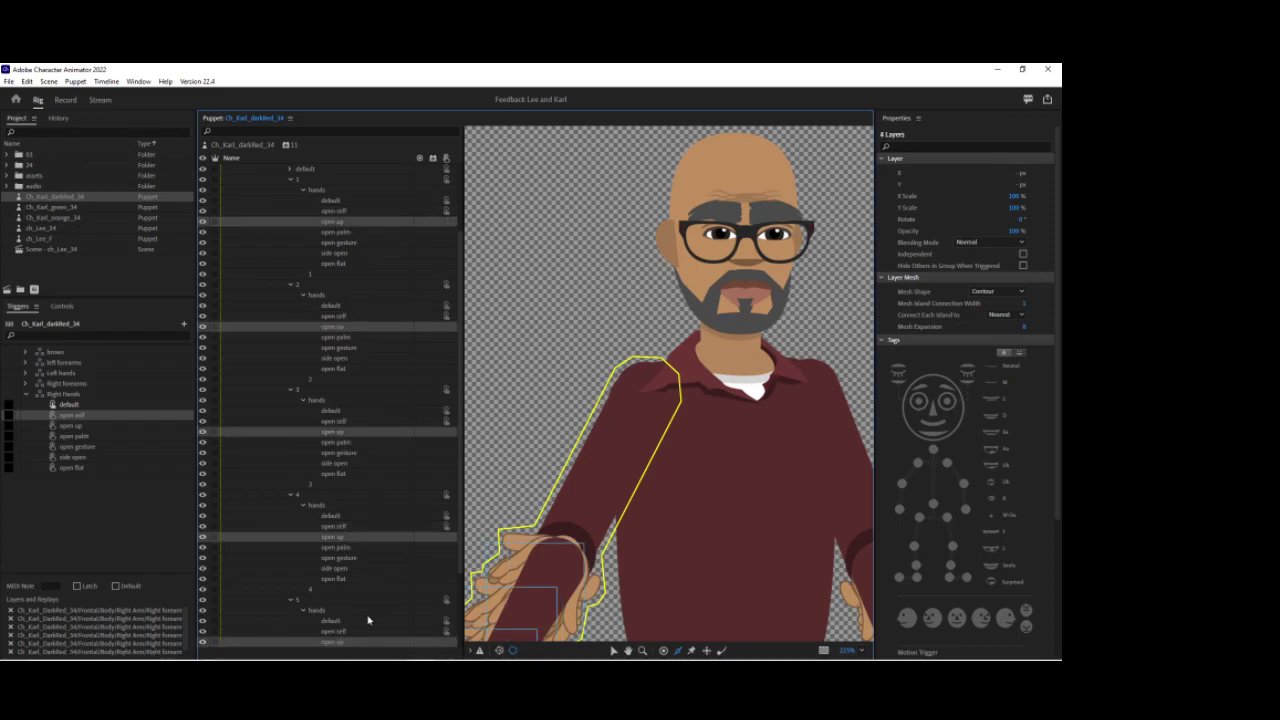
pyautogui.click(135, 426)
# Add the open palm hand layers of right forearms 1 through 5 to the open palm trigger in the Right Hands swap set.
pyautogui.scroll(-1, 293, 332)
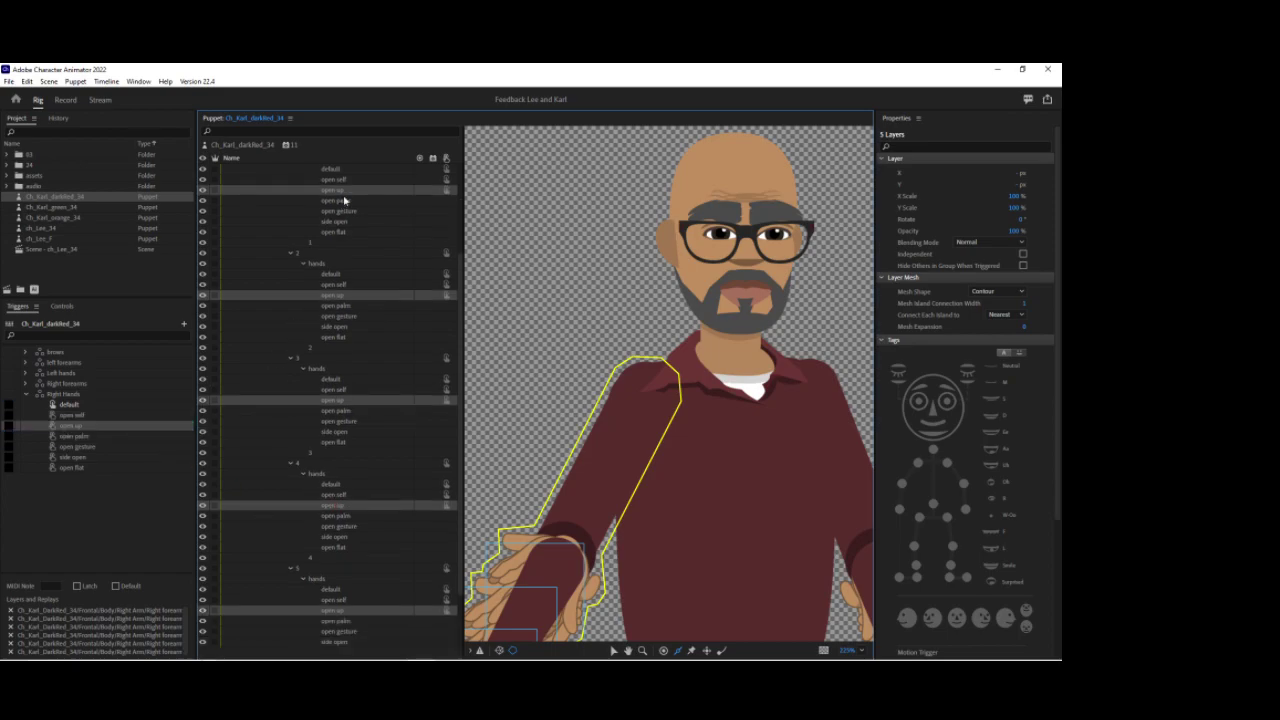
pyautogui.click(341, 205)
pyautogui.keyDown('ctrl'); pyautogui.click(347, 306); pyautogui.keyUp('ctrl')
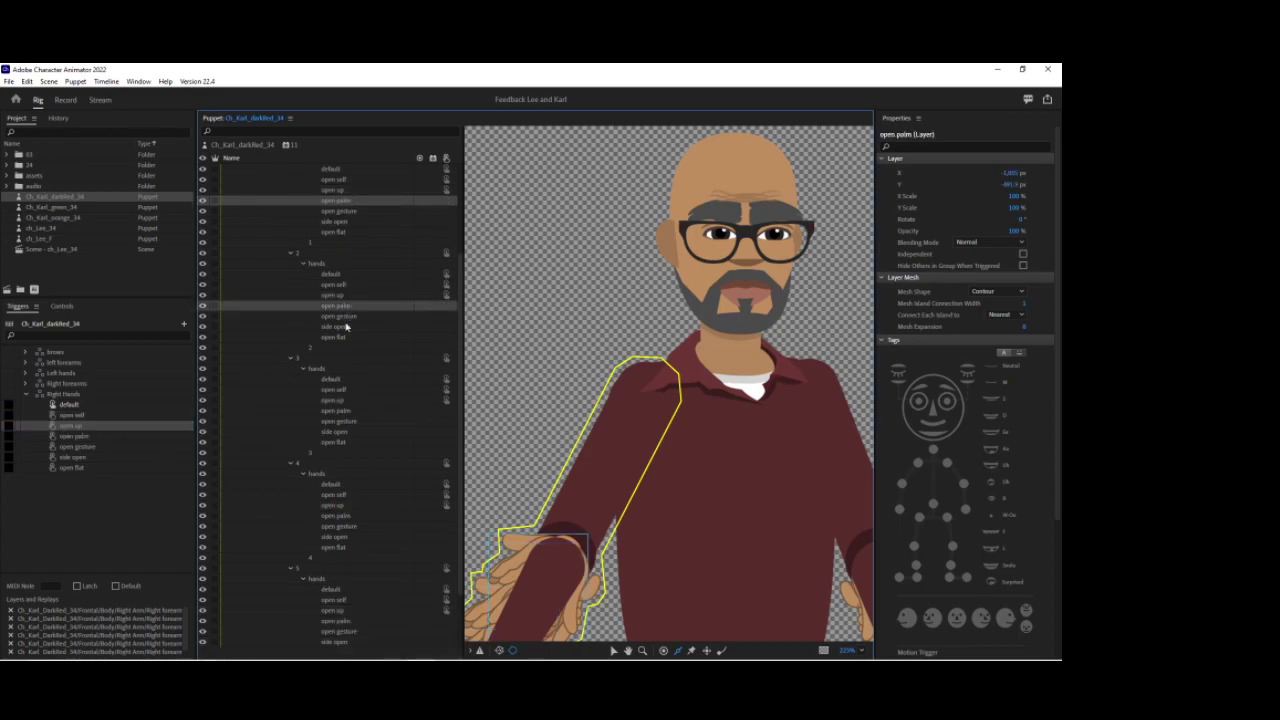
pyautogui.keyDown('ctrl'); pyautogui.click(345, 411); pyautogui.keyUp('ctrl')
pyautogui.keyDown('ctrl'); pyautogui.click(338, 517); pyautogui.keyUp('ctrl')
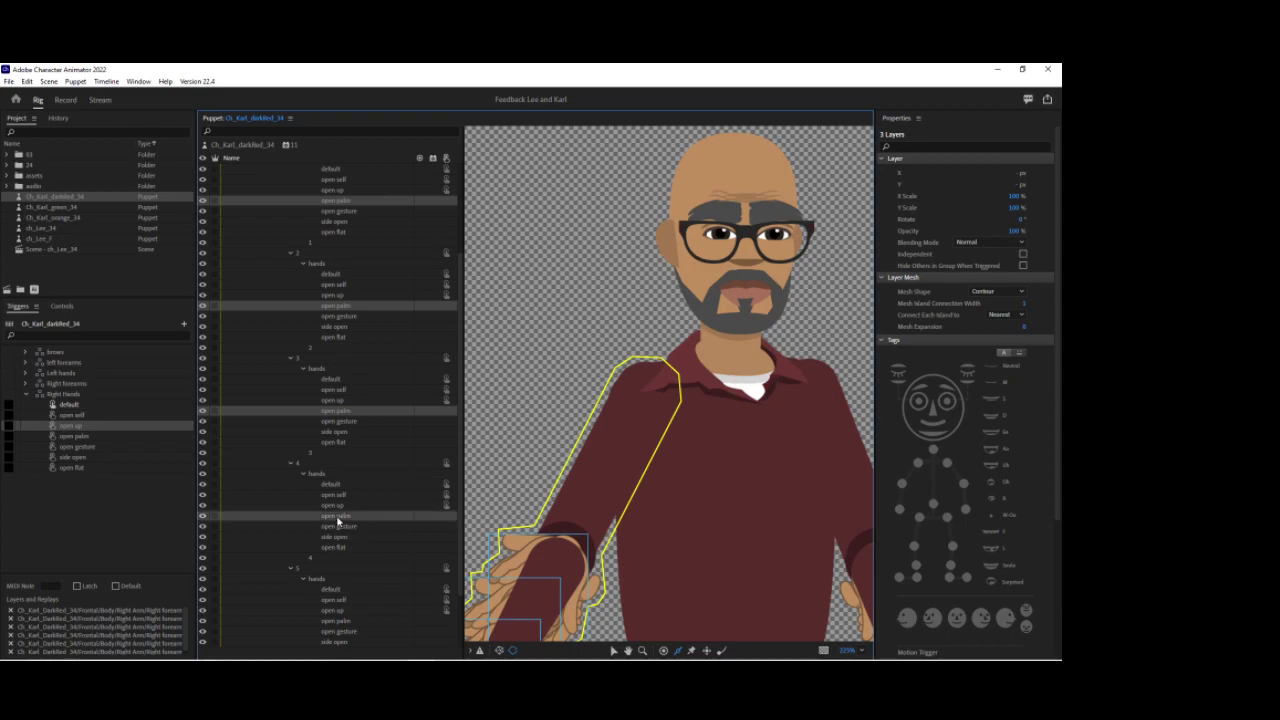
pyautogui.keyDown('ctrl'); pyautogui.click(339, 621); pyautogui.keyUp('ctrl')
pyautogui.moveTo(336, 625); pyautogui.dragTo(122, 444)
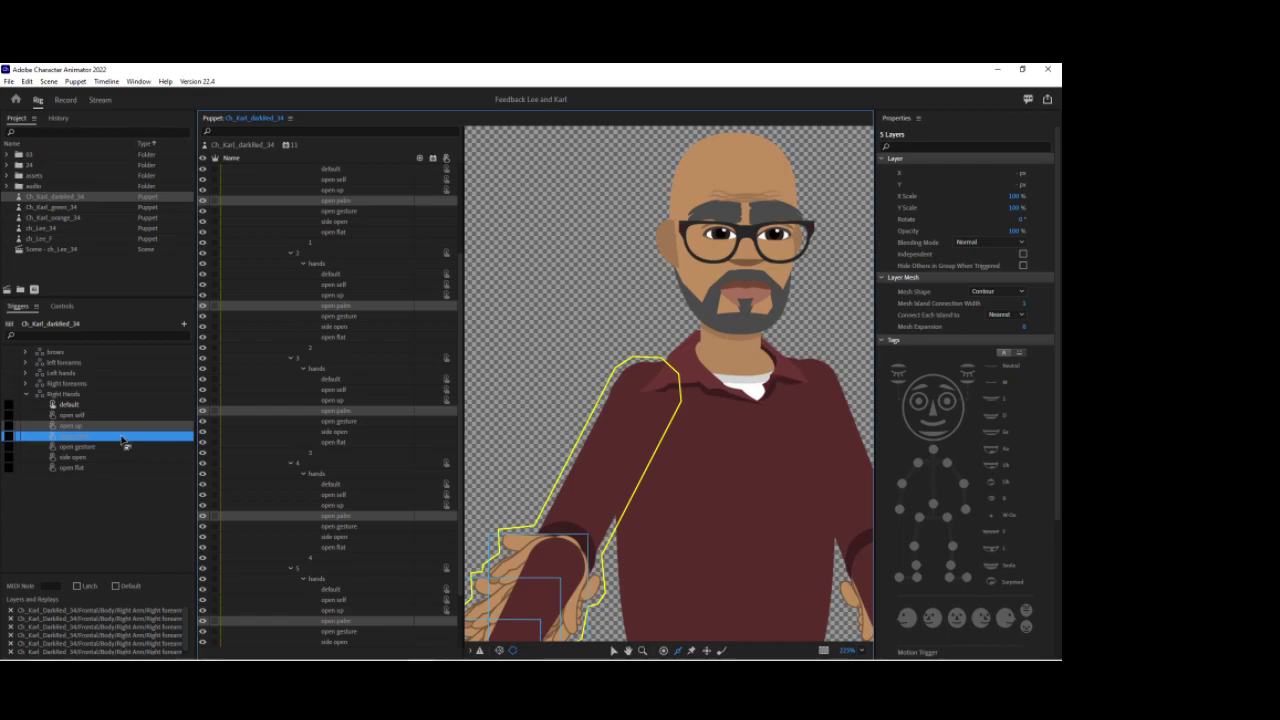
# Add the open gesture hand layers of right forearms 1 through 5 to the open gesture trigger in the Right Hands swap set.
pyautogui.click(350, 213)
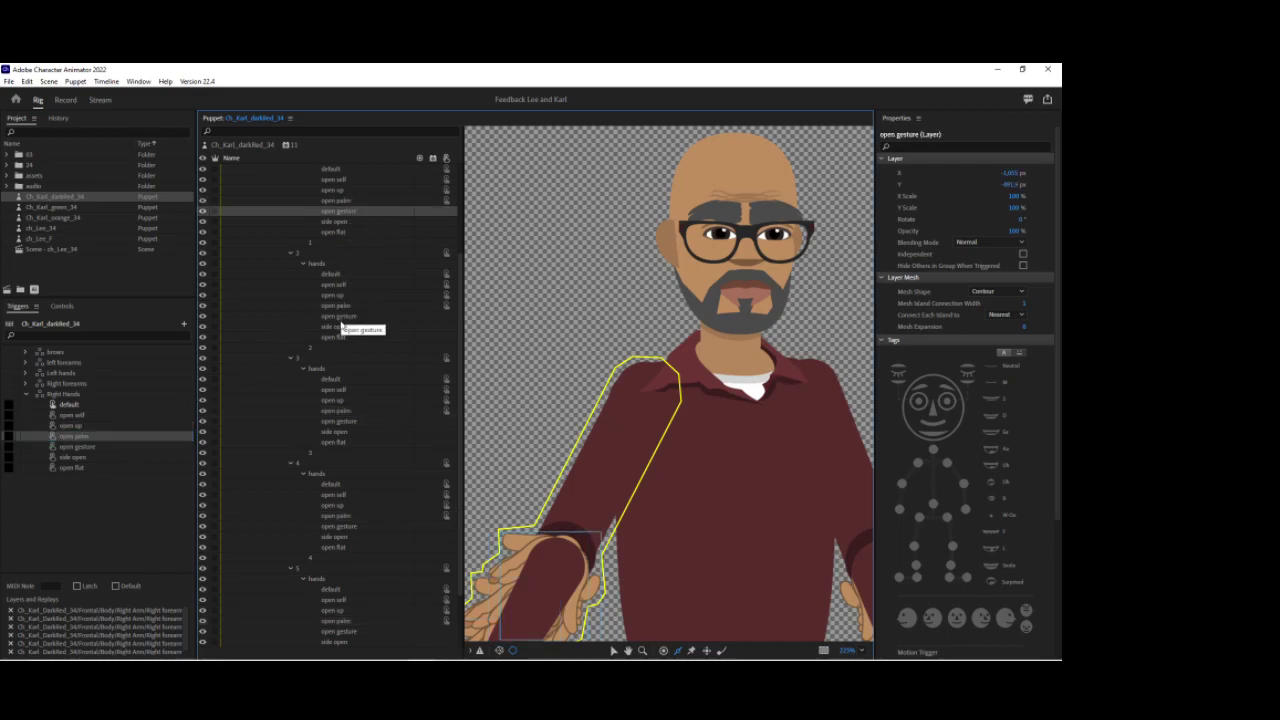
pyautogui.keyDown('ctrl'); pyautogui.click(340, 318); pyautogui.keyUp('ctrl')
pyautogui.keyDown('ctrl'); pyautogui.click(341, 423); pyautogui.keyUp('ctrl')
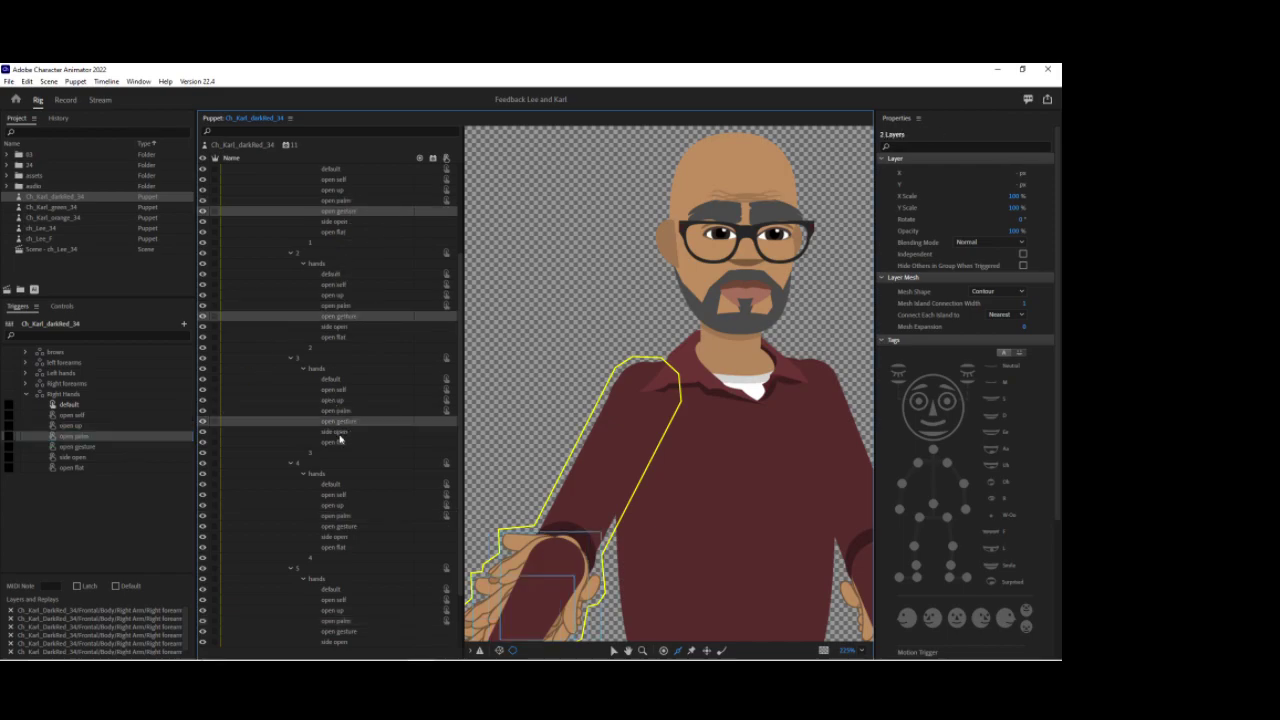
pyautogui.keyDown('ctrl'); pyautogui.click(343, 527); pyautogui.keyUp('ctrl')
pyautogui.keyDown('ctrl'); pyautogui.click(350, 633); pyautogui.keyUp('ctrl')
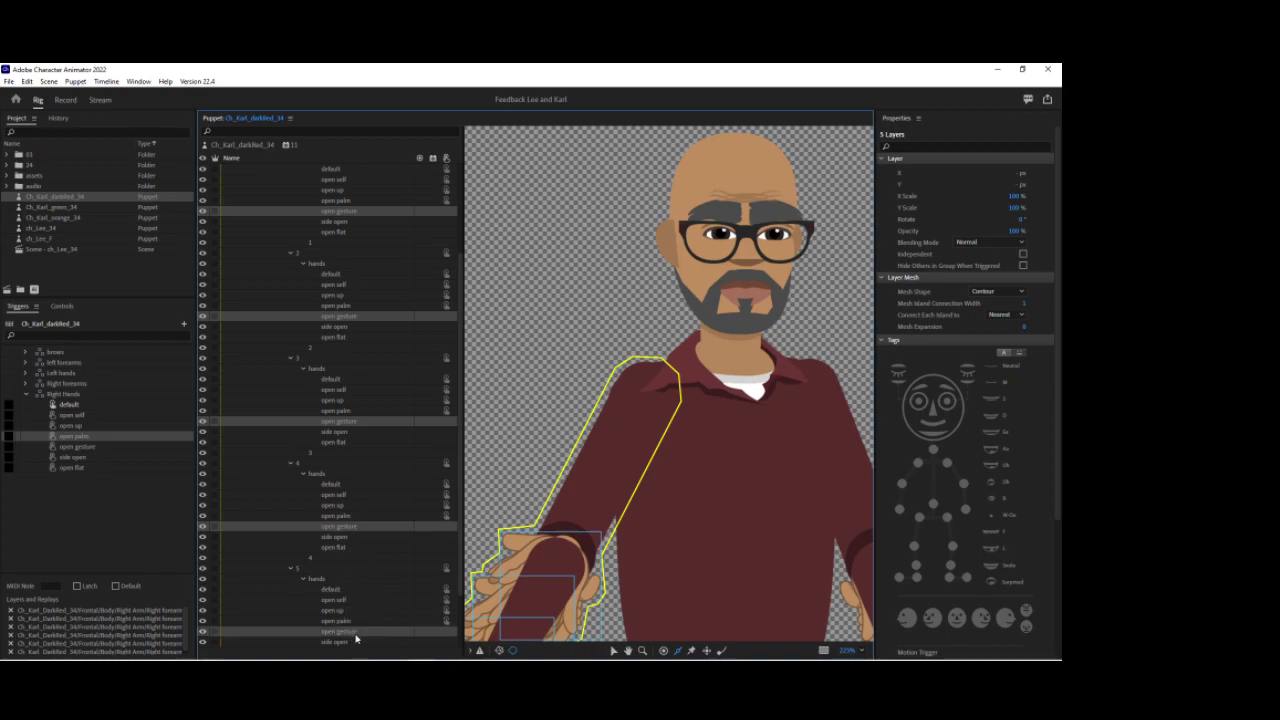
pyautogui.moveTo(355, 636); pyautogui.dragTo(126, 450)
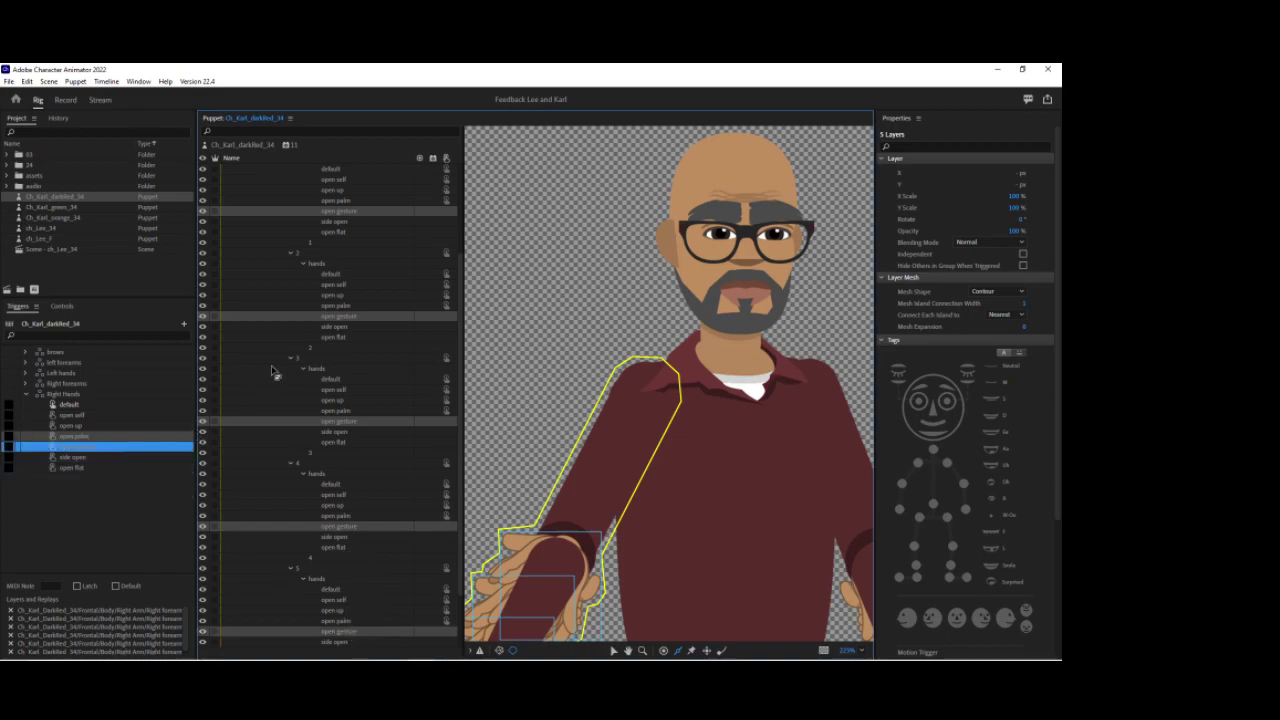
# Add the side open hand layers of right forearms 1 through 5 to the side open trigger in the Right Hands swap set.
pyautogui.click(340, 221)
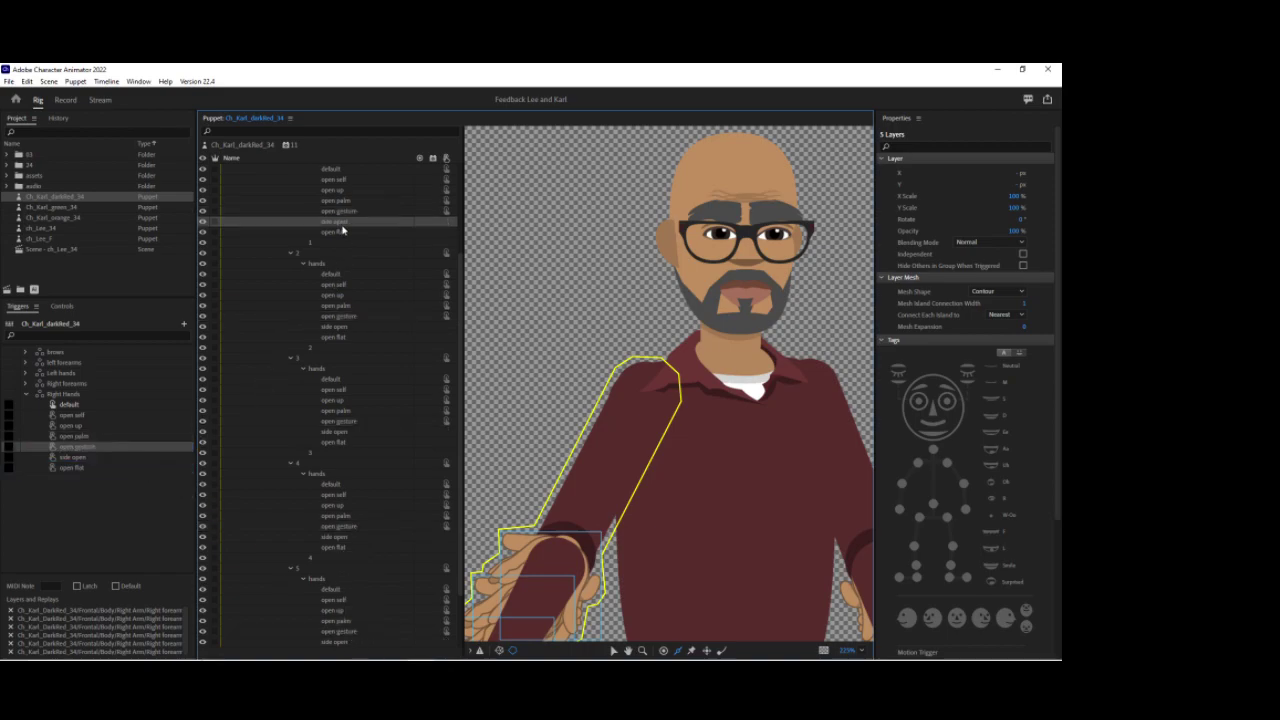
pyautogui.keyDown('ctrl'); pyautogui.click(340, 327); pyautogui.keyUp('ctrl')
pyautogui.keyDown('ctrl'); pyautogui.click(338, 433); pyautogui.keyUp('ctrl')
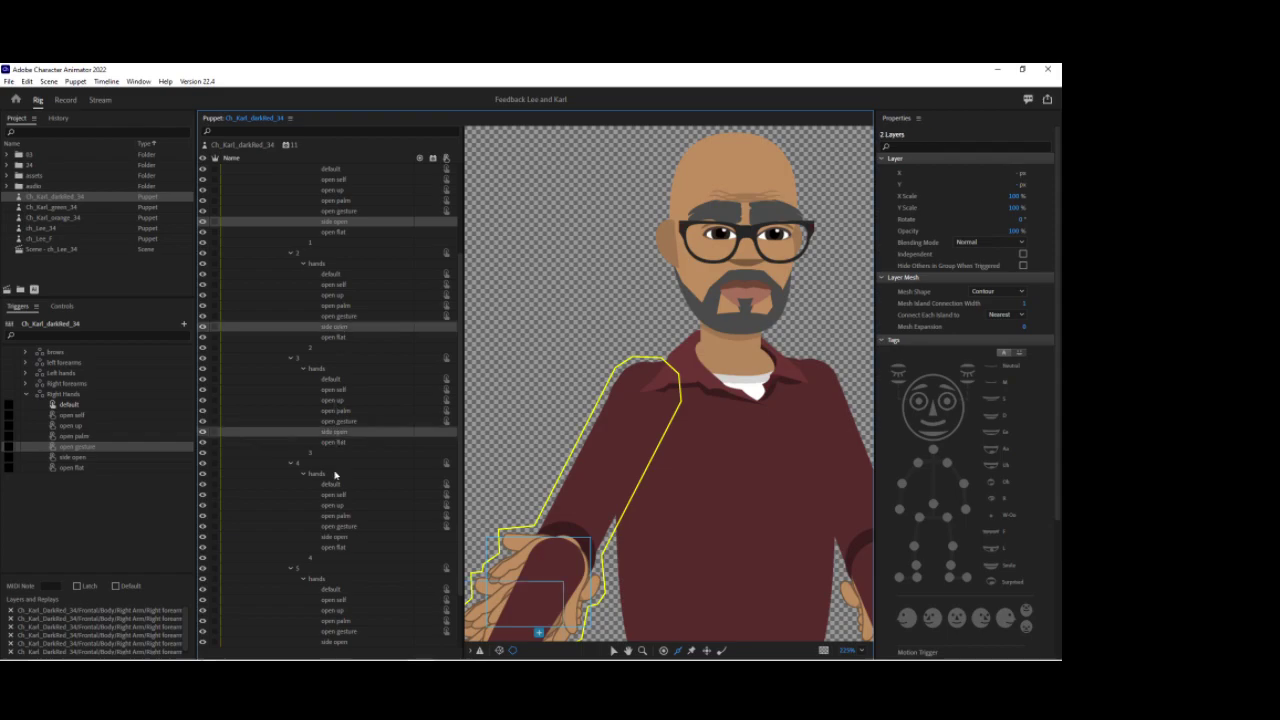
pyautogui.keyDown('ctrl'); pyautogui.click(348, 537); pyautogui.keyUp('ctrl')
pyautogui.keyDown('ctrl'); pyautogui.click(337, 642); pyautogui.keyUp('ctrl')
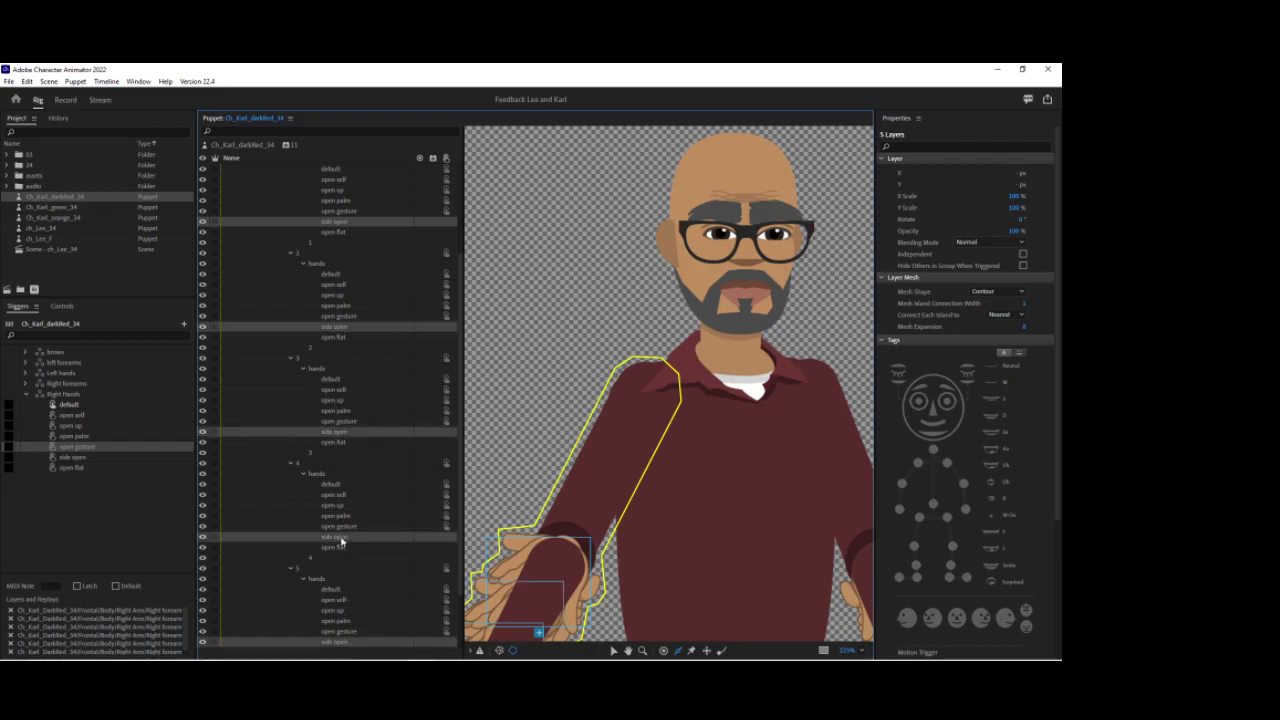
pyautogui.click(110, 458)
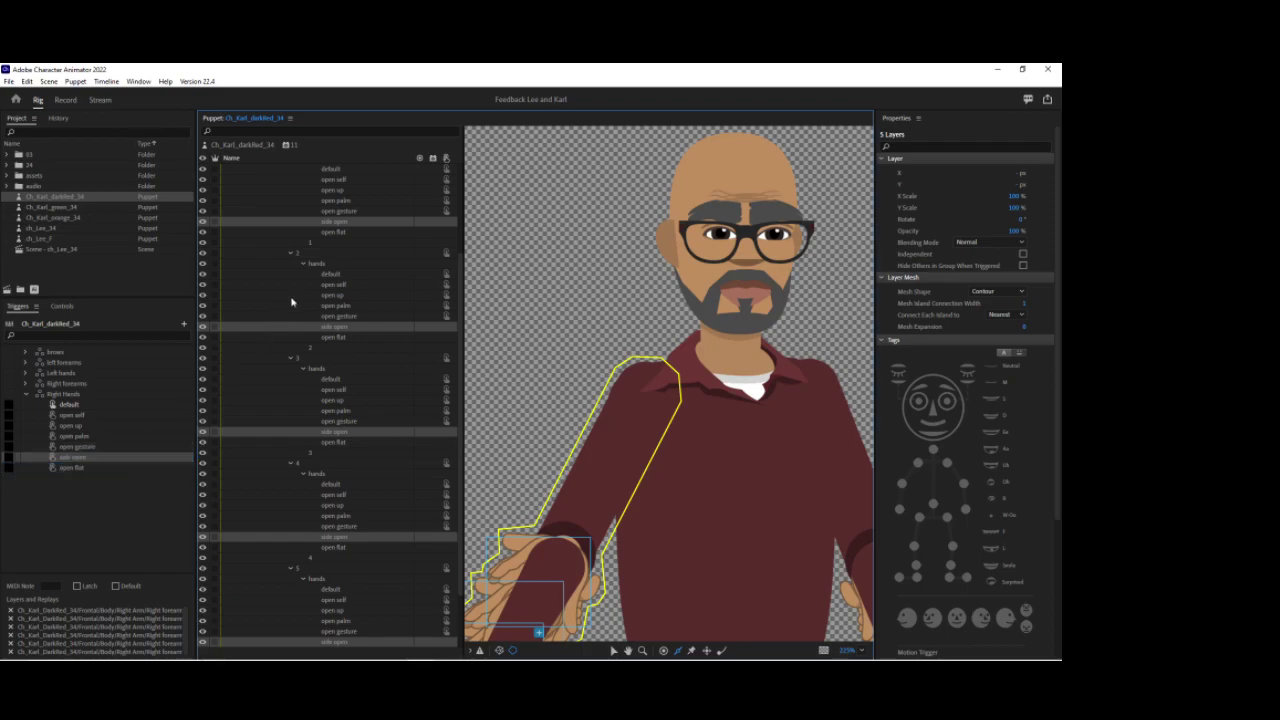
# Add the open flat hand layers of right forearms 1 through 5 to the open flat trigger in the Right Hands swap set.
pyautogui.scroll(-1, 295, 290)
pyautogui.click(326, 200)
pyautogui.keyDown('ctrl'); pyautogui.click(338, 307); pyautogui.keyUp('ctrl')
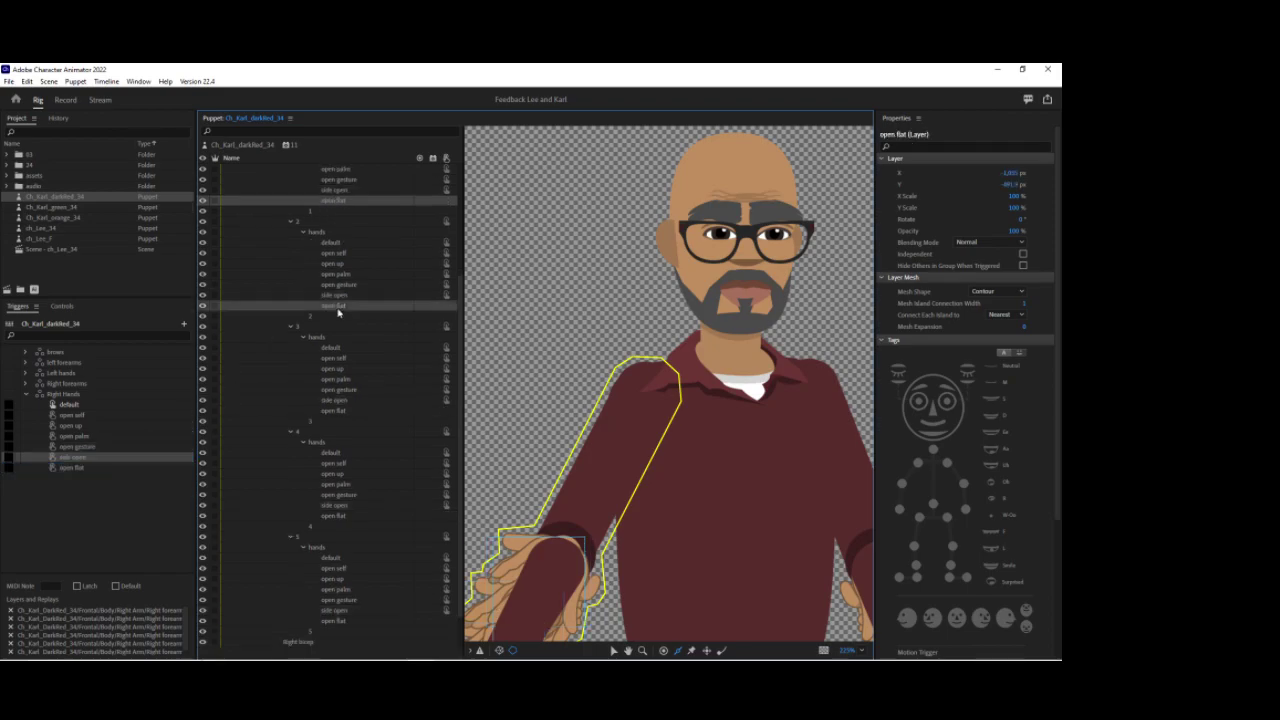
pyautogui.keyDown('ctrl'); pyautogui.click(336, 410); pyautogui.keyUp('ctrl')
pyautogui.keyDown('ctrl'); pyautogui.click(336, 515); pyautogui.keyUp('ctrl')
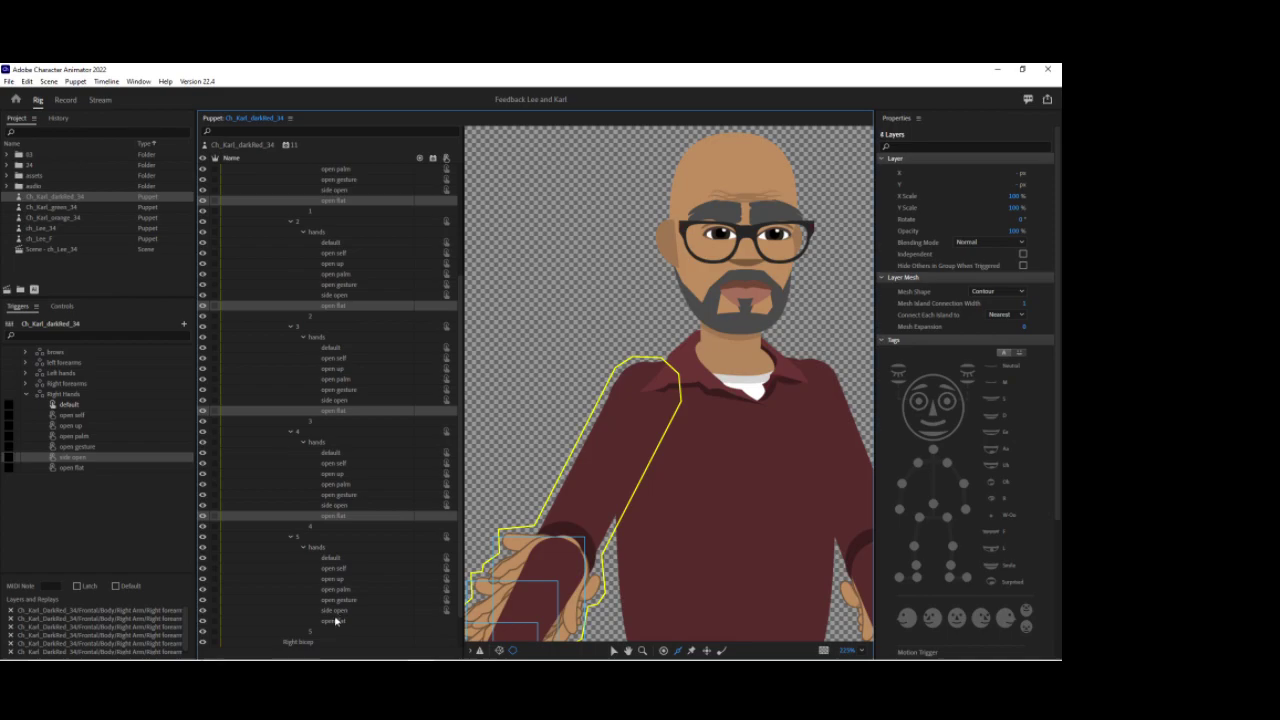
pyautogui.keyDown('ctrl'); pyautogui.click(336, 621); pyautogui.keyUp('ctrl')
pyautogui.moveTo(337, 518); pyautogui.dragTo(120, 468)
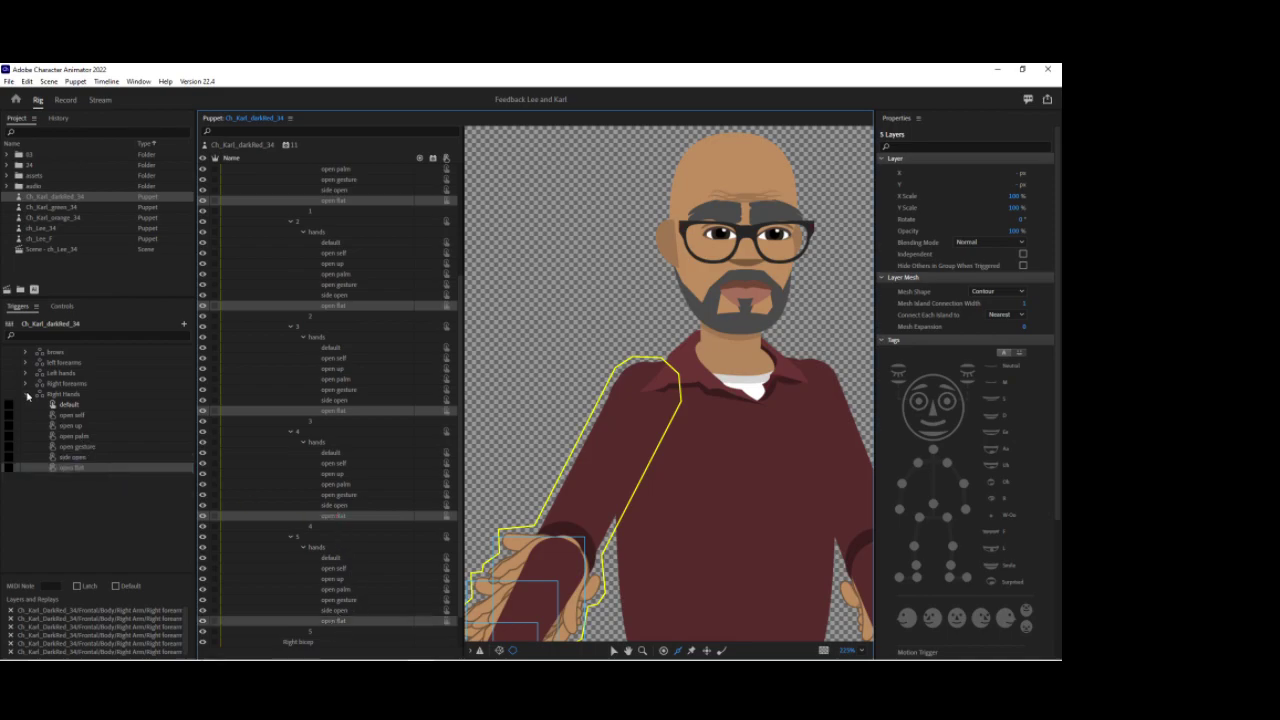
# Toggle Latch on the open gesture trigger and collapse the Right Hands swap set.
pyautogui.click(11, 449)
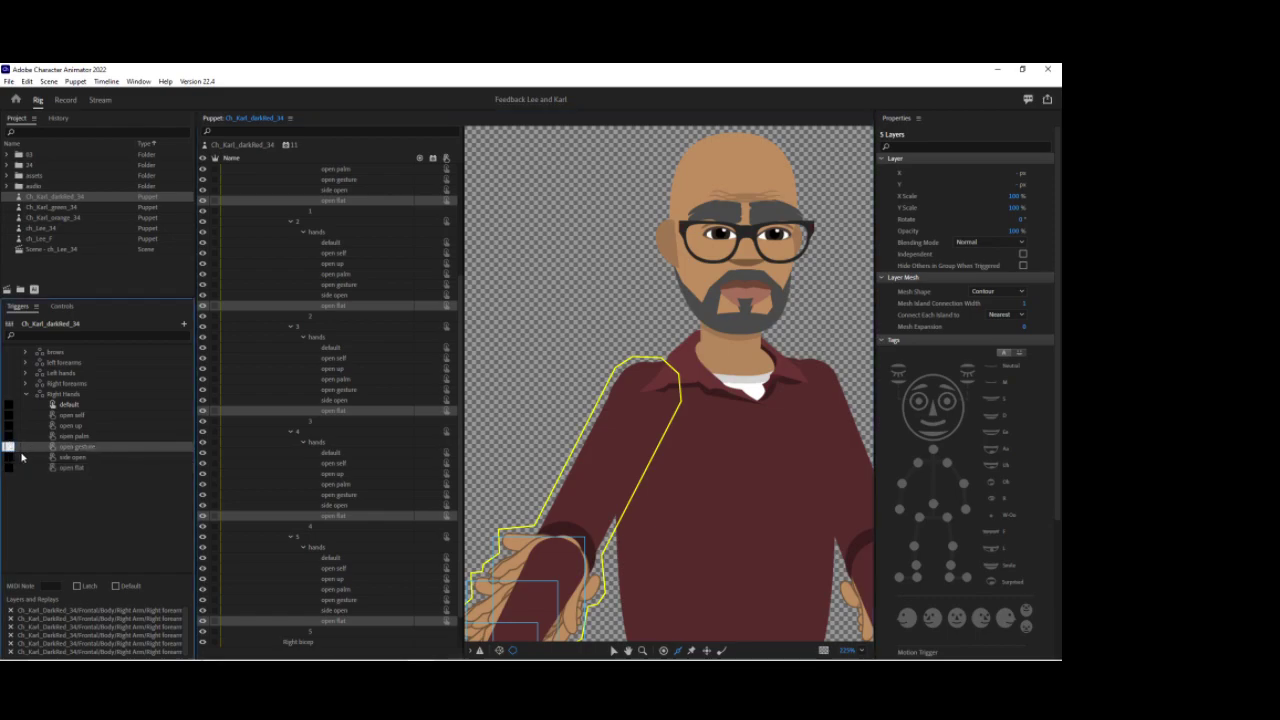
pyautogui.click(77, 587)
pyautogui.click(29, 397)
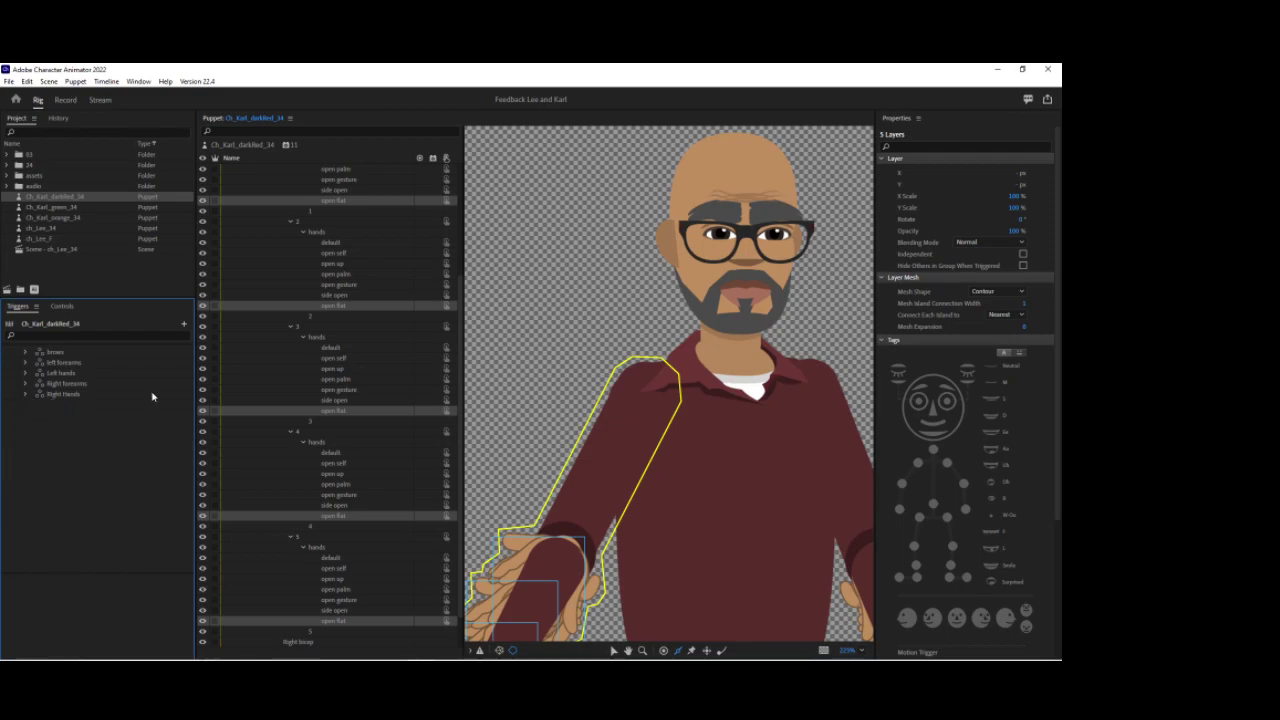
# Collapse the hands groups inside right forearms 5 through 1 and the Right Arm group.
pyautogui.click(304, 548)
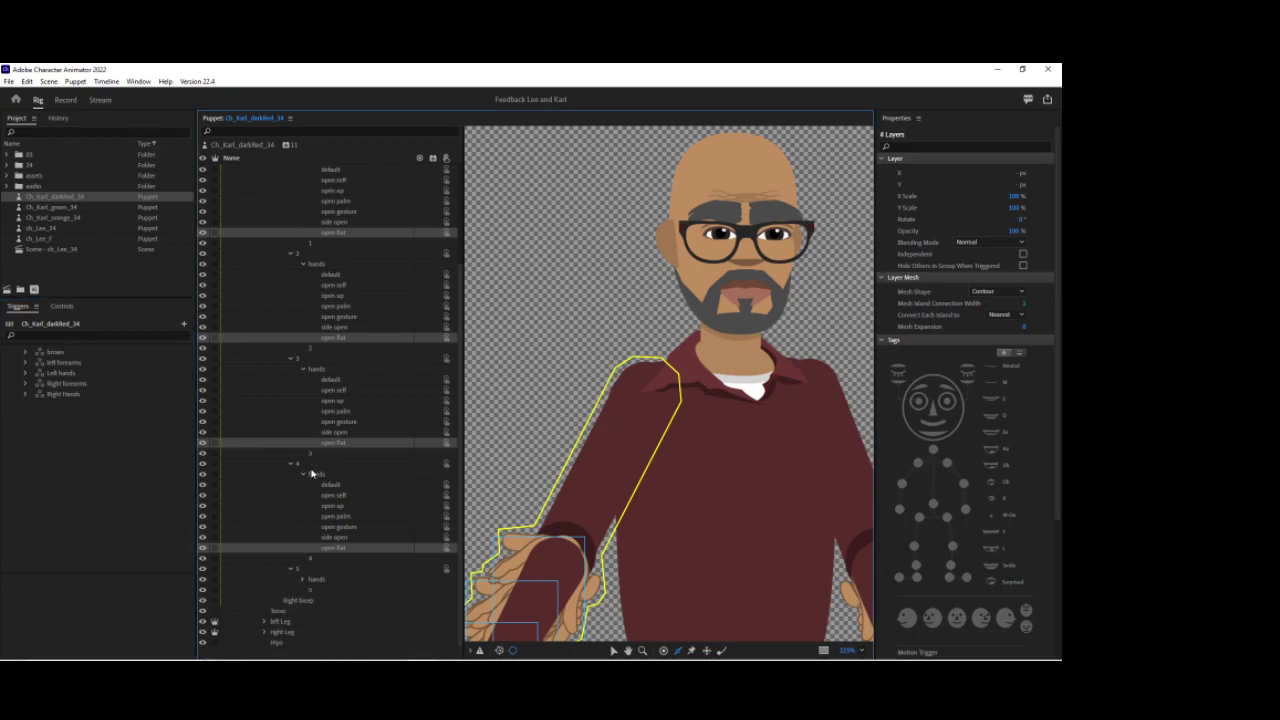
pyautogui.click(303, 473)
pyautogui.click(305, 442)
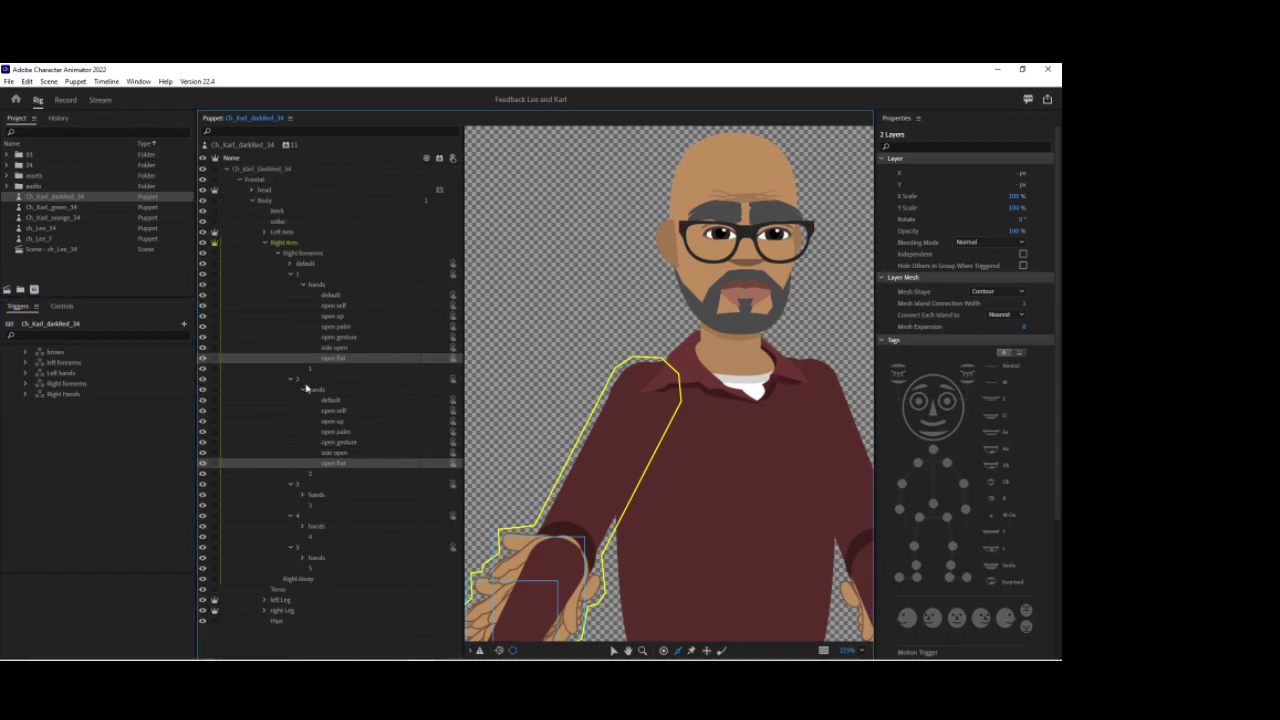
pyautogui.click(304, 389)
pyautogui.click(302, 284)
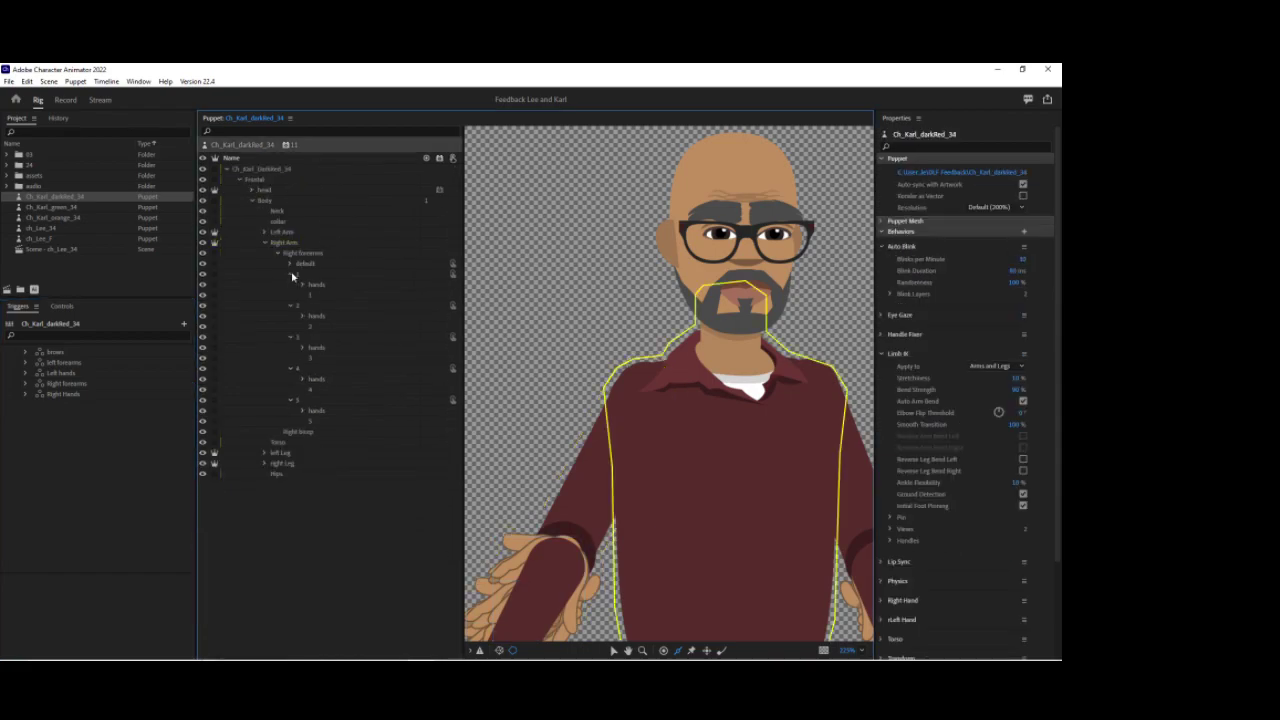
pyautogui.click(265, 242)
# Move the Left Arm group's origin handle onto the shoulder and tag it as Left Shoulder.
pyautogui.click(282, 231)
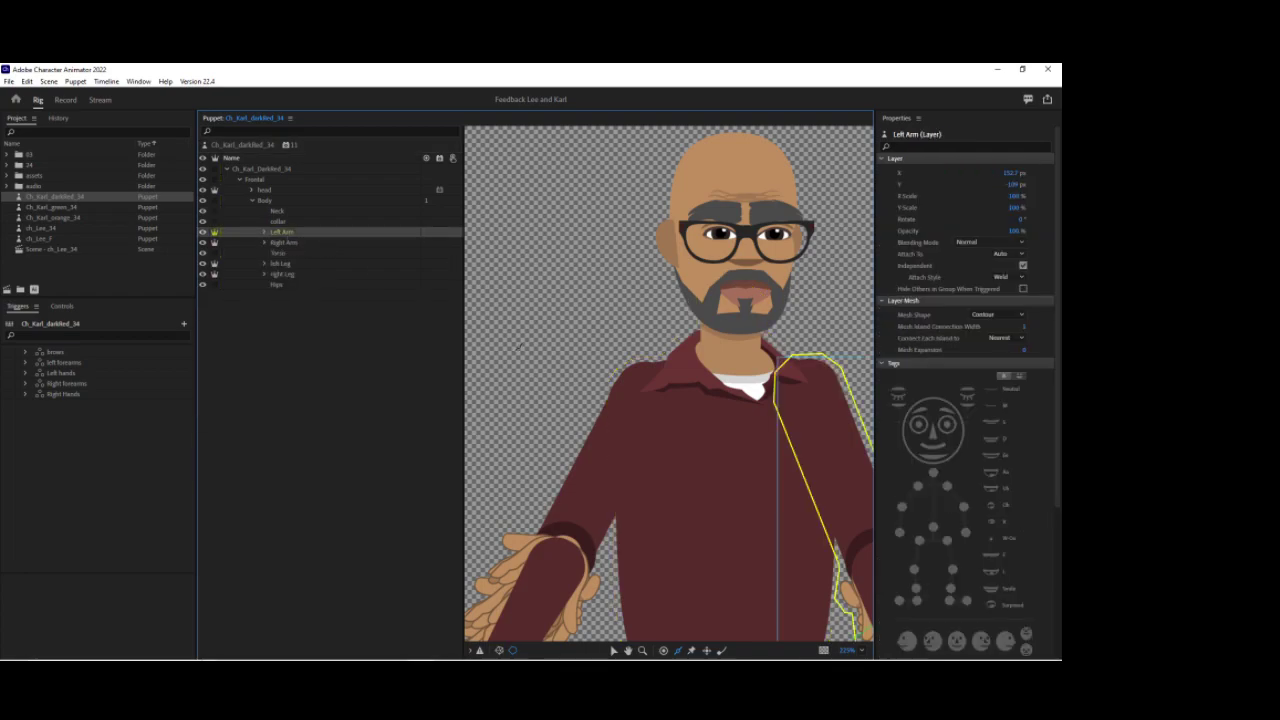
pyautogui.scroll(-5, 732, 459)
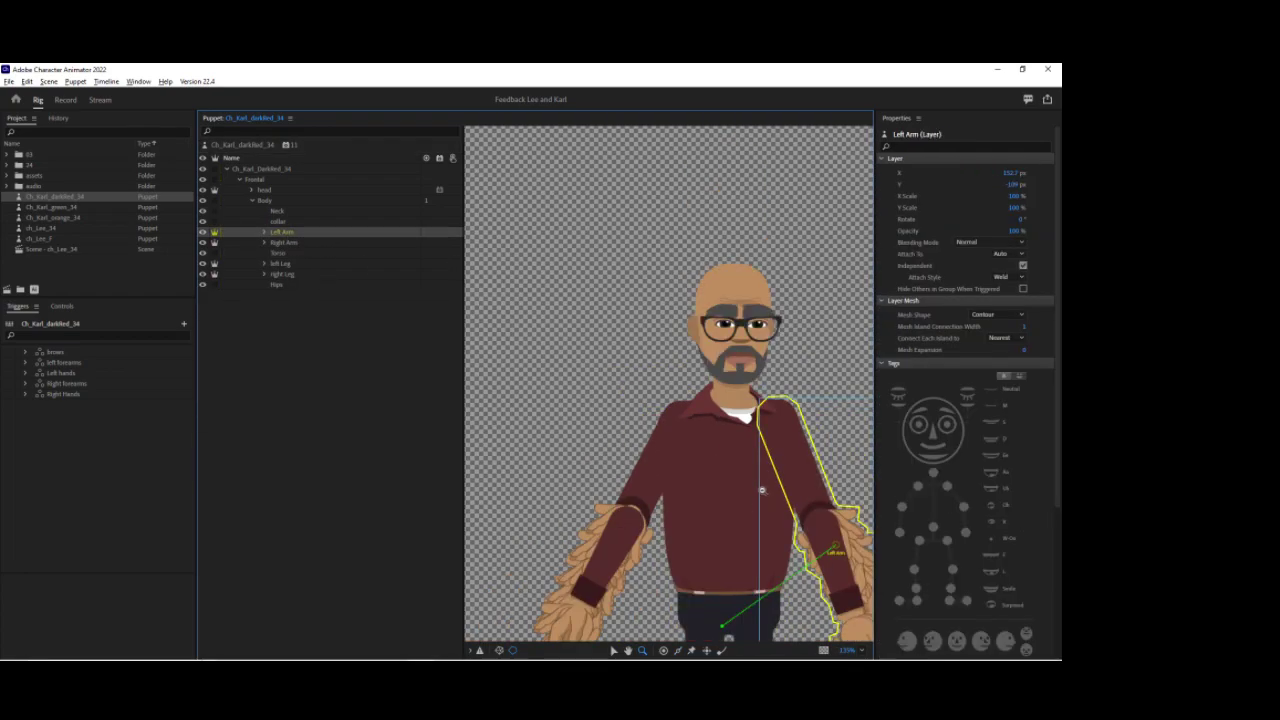
pyautogui.moveTo(801, 321); pyautogui.dragTo(677, 207)
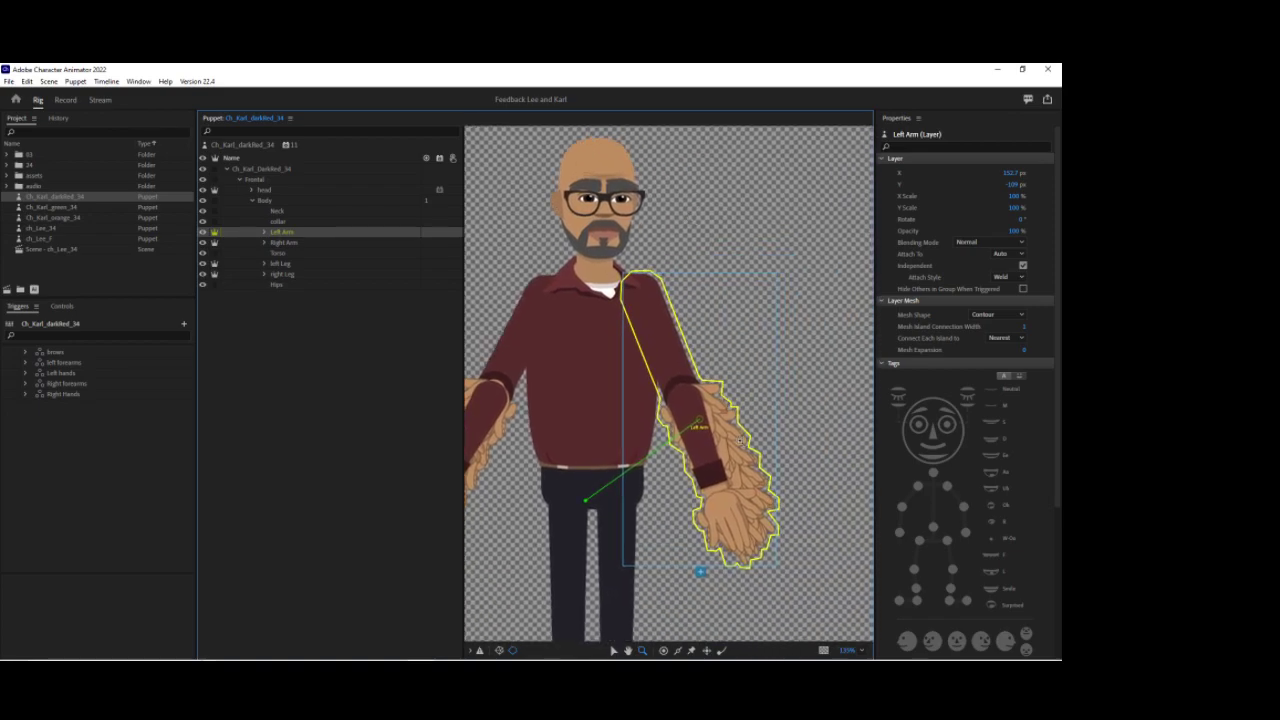
pyautogui.click(614, 651)
pyautogui.moveTo(700, 425); pyautogui.dragTo(648, 295)
pyautogui.click(983, 258)
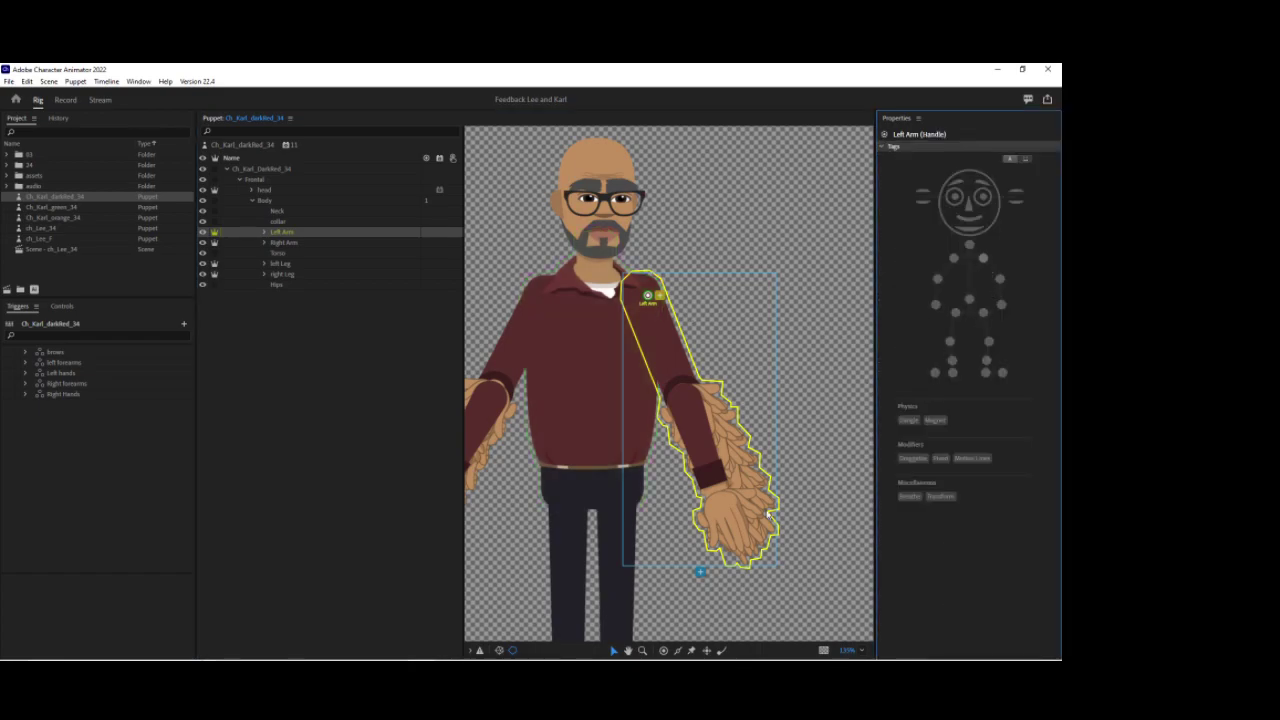
# Add a handle tagged Left Elbow at the left elbow and one tagged Left Wrist and Draggable on the left hand.
pyautogui.click(663, 650)
pyautogui.click(688, 395)
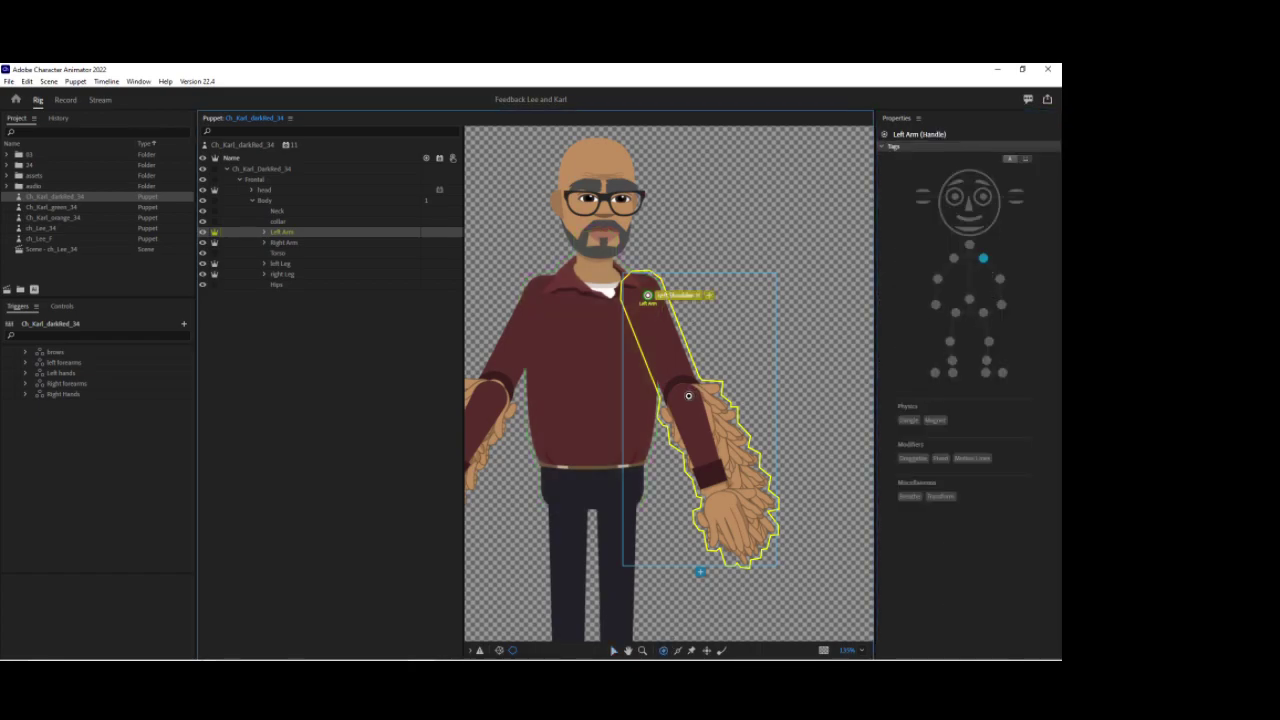
pyautogui.click(1000, 279)
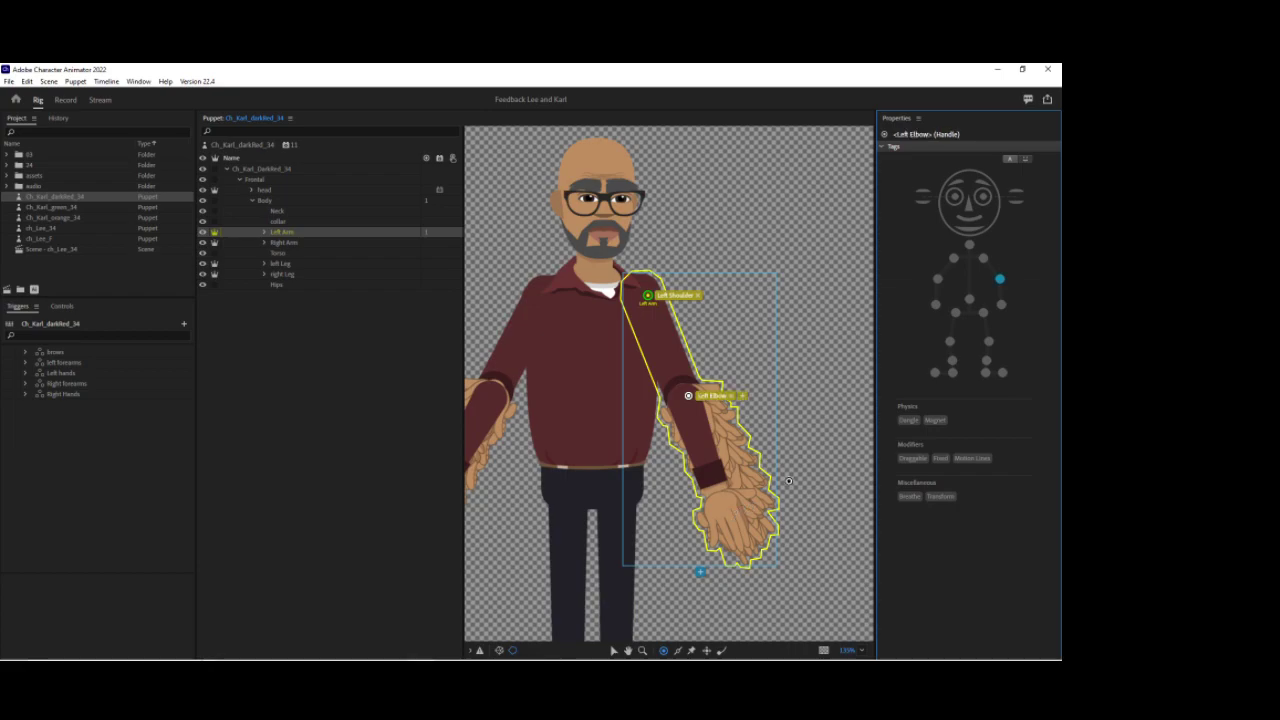
pyautogui.click(1002, 305)
pyautogui.click(912, 458)
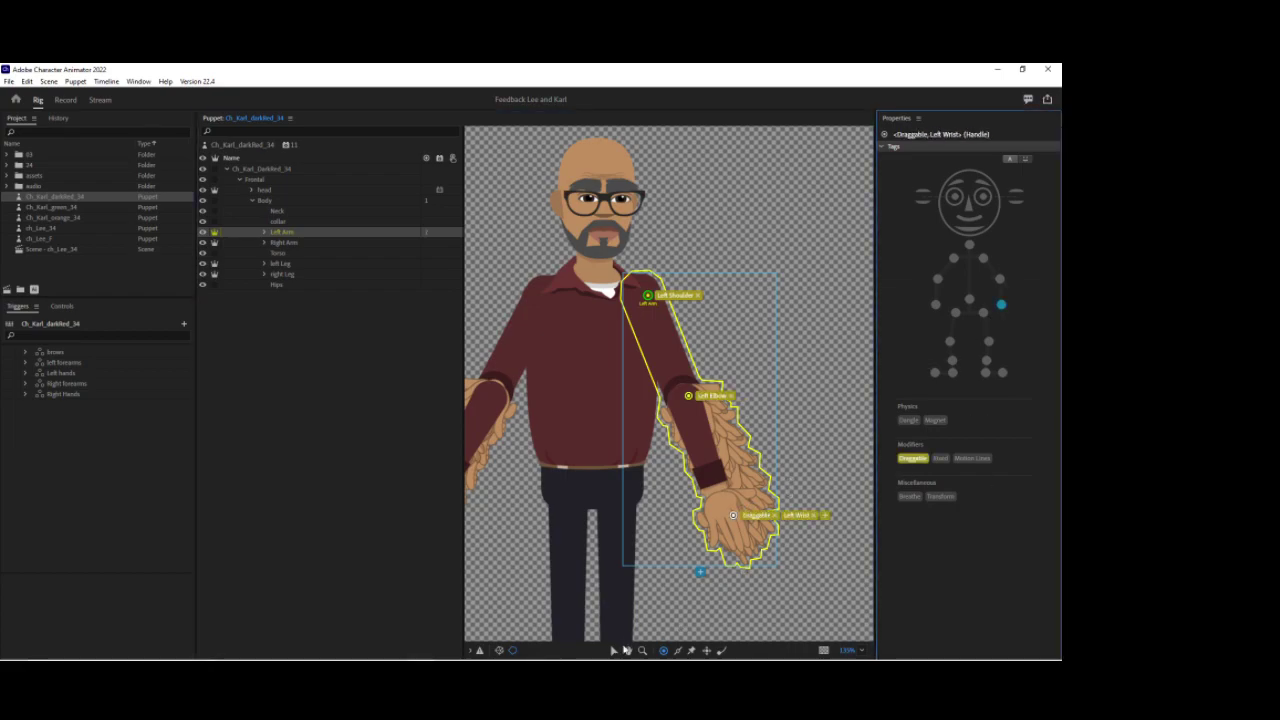
# Draw sticks along both sides of the upper arm and forearm in the Left Arm group.
pyautogui.click(678, 651)
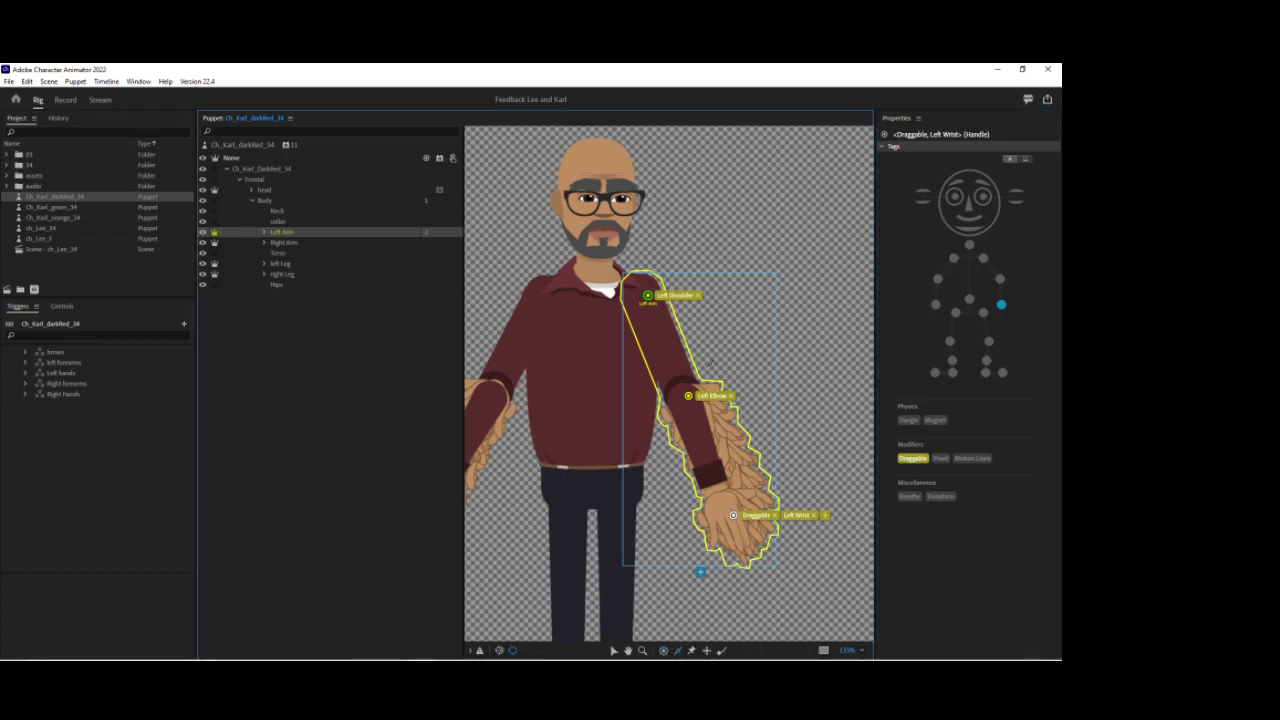
pyautogui.moveTo(656, 282); pyautogui.dragTo(691, 371)
pyautogui.moveTo(627, 302); pyautogui.dragTo(707, 497)
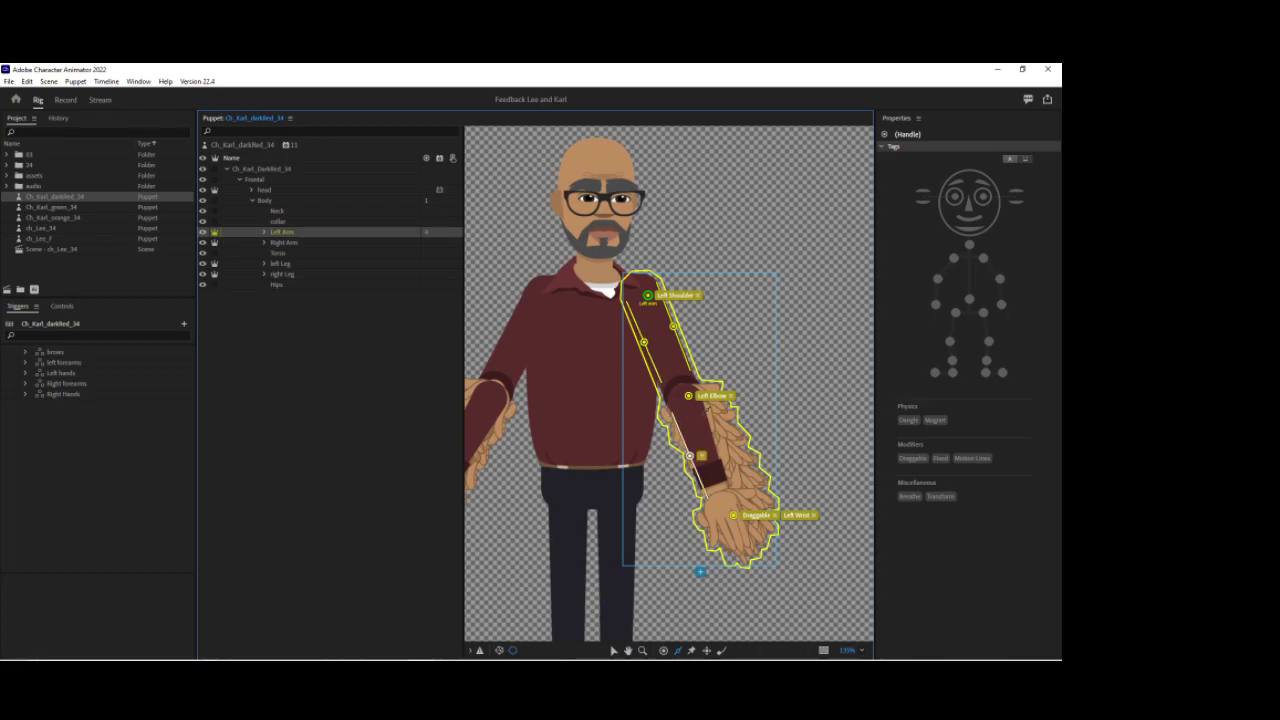
pyautogui.moveTo(704, 402); pyautogui.dragTo(731, 493)
# Move the Right Arm group's origin handle onto the shoulder and tag it as Right Shoulder.
pyautogui.click(284, 242)
pyautogui.moveTo(749, 370); pyautogui.dragTo(829, 356)
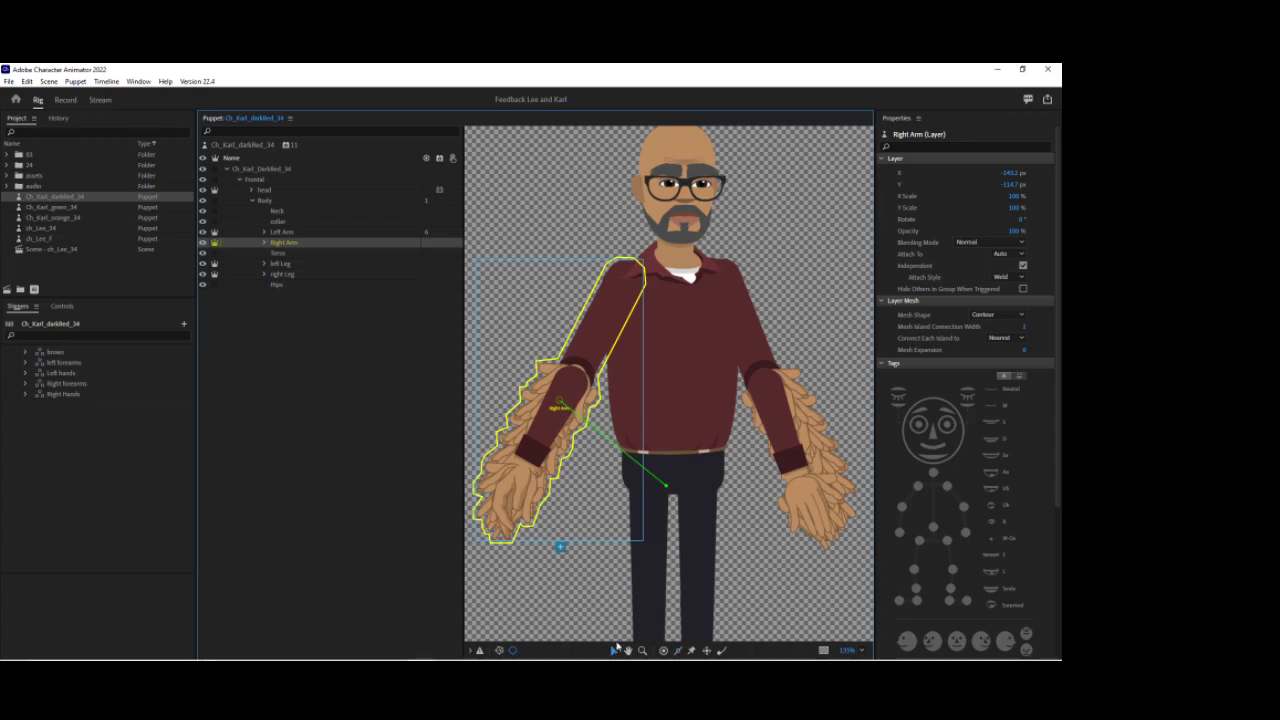
pyautogui.moveTo(563, 402); pyautogui.dragTo(627, 276)
pyautogui.click(953, 258)
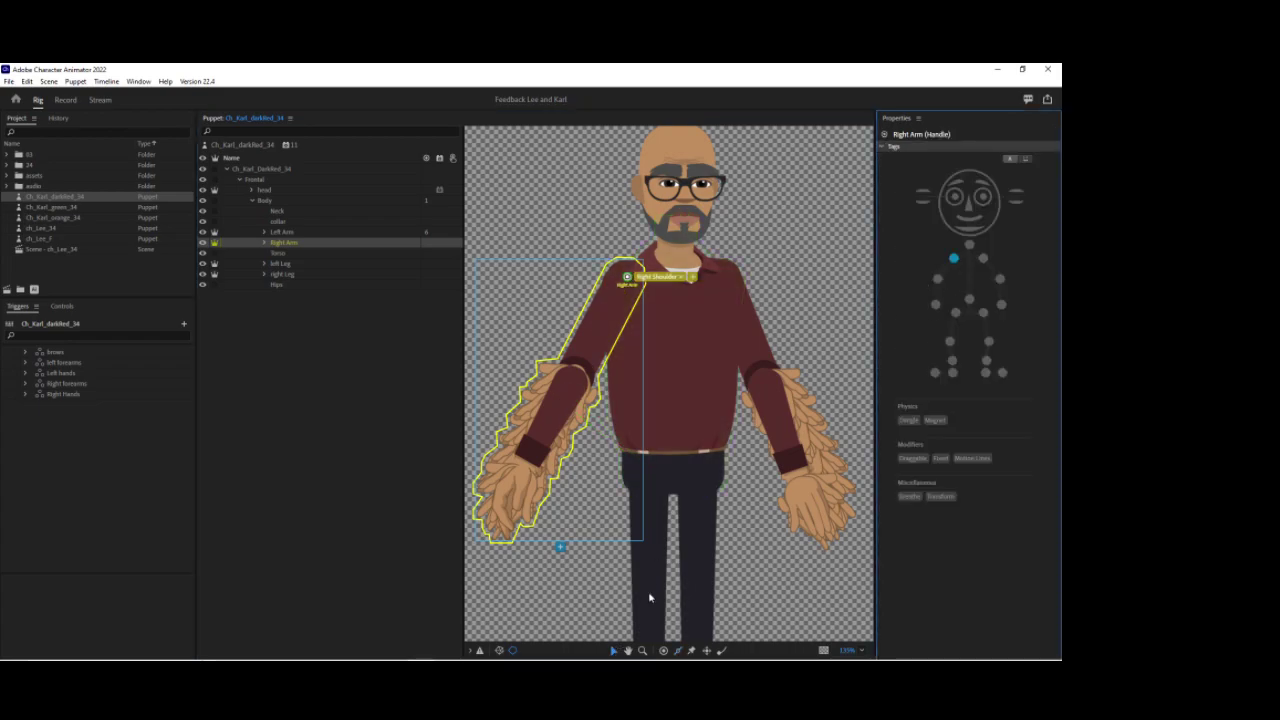
# Add a handle tagged Right Elbow at the right elbow and one tagged Right Wrist and Draggable on the right hand.
pyautogui.click(663, 651)
pyautogui.click(571, 378)
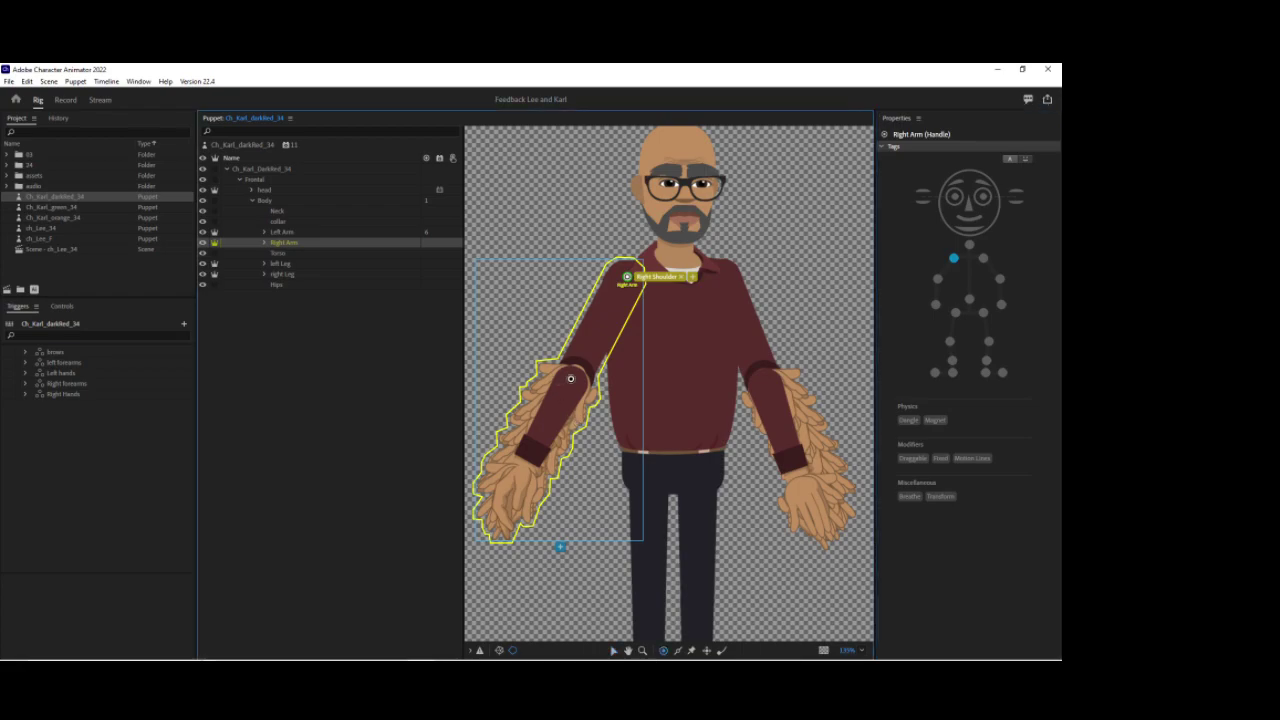
pyautogui.click(937, 279)
pyautogui.click(508, 495)
pyautogui.click(935, 304)
pyautogui.click(915, 459)
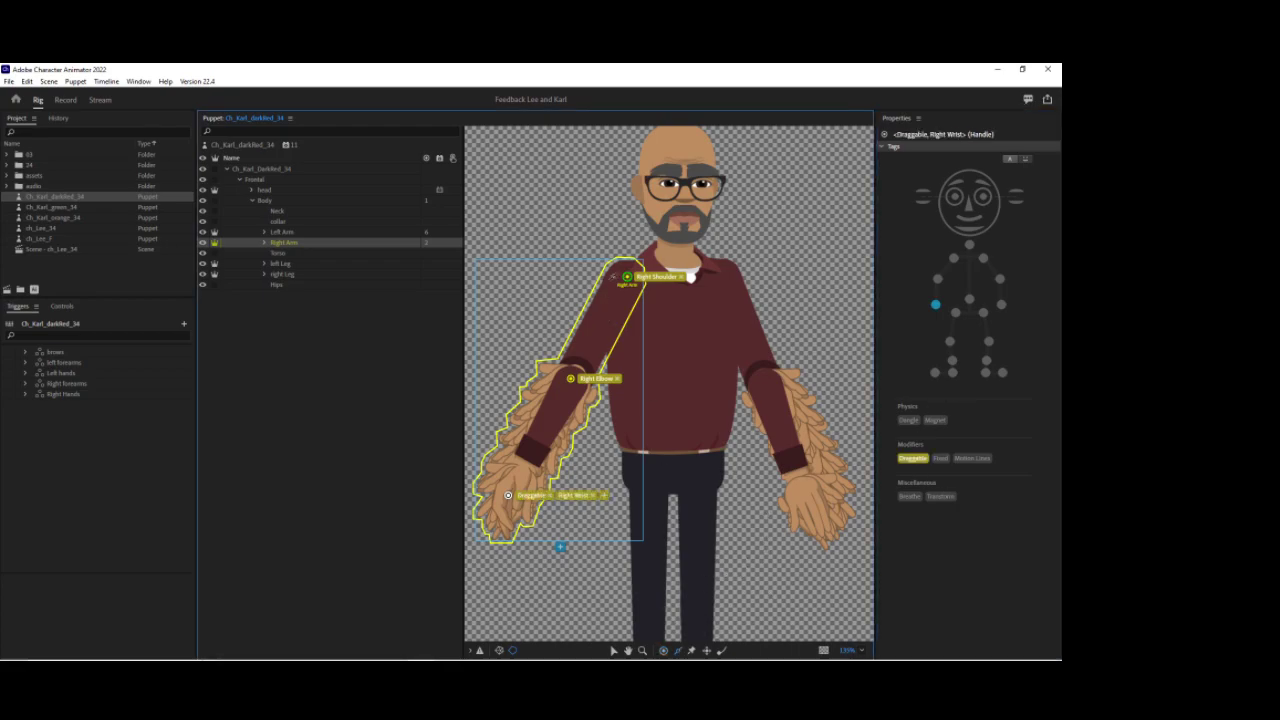
# Draw sticks along both sides of the upper arm and forearm in the Right Arm group.
pyautogui.click(588, 314)
pyautogui.click(529, 430)
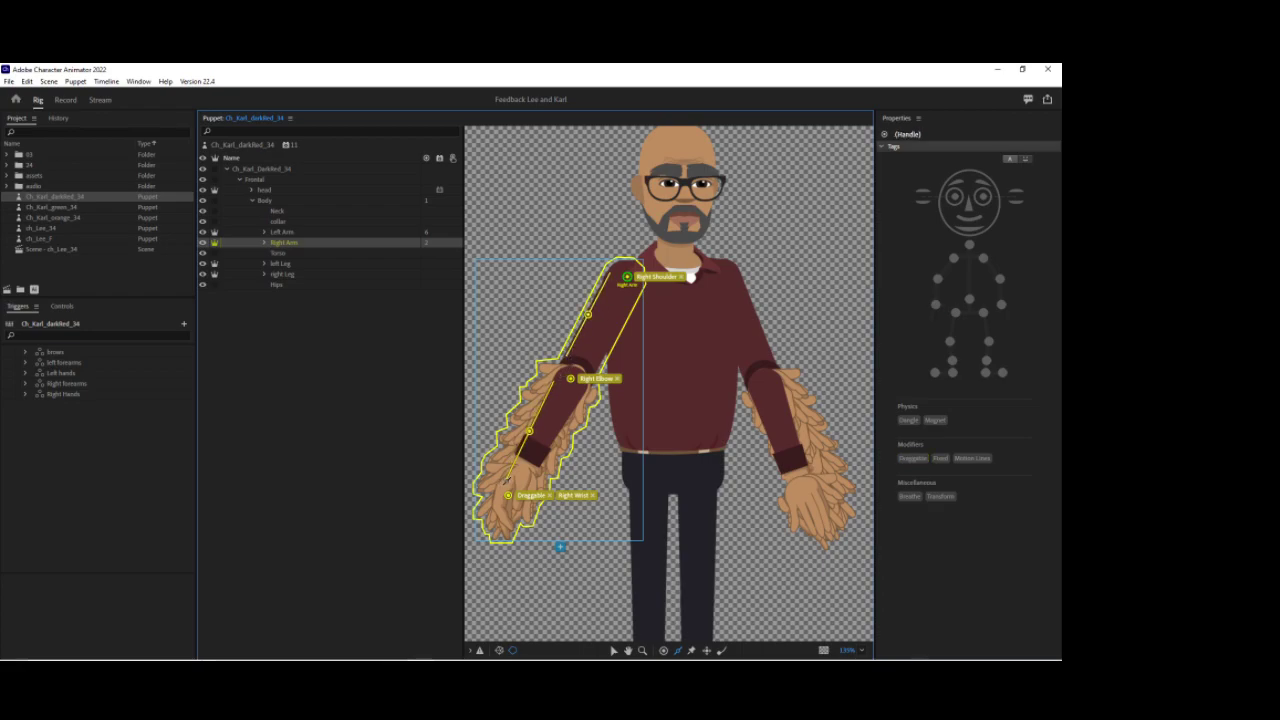
pyautogui.click(619, 326)
pyautogui.click(557, 442)
# Move the left Leg group's origin handle up to the hip and tag it as Right Hip.
pyautogui.click(265, 263)
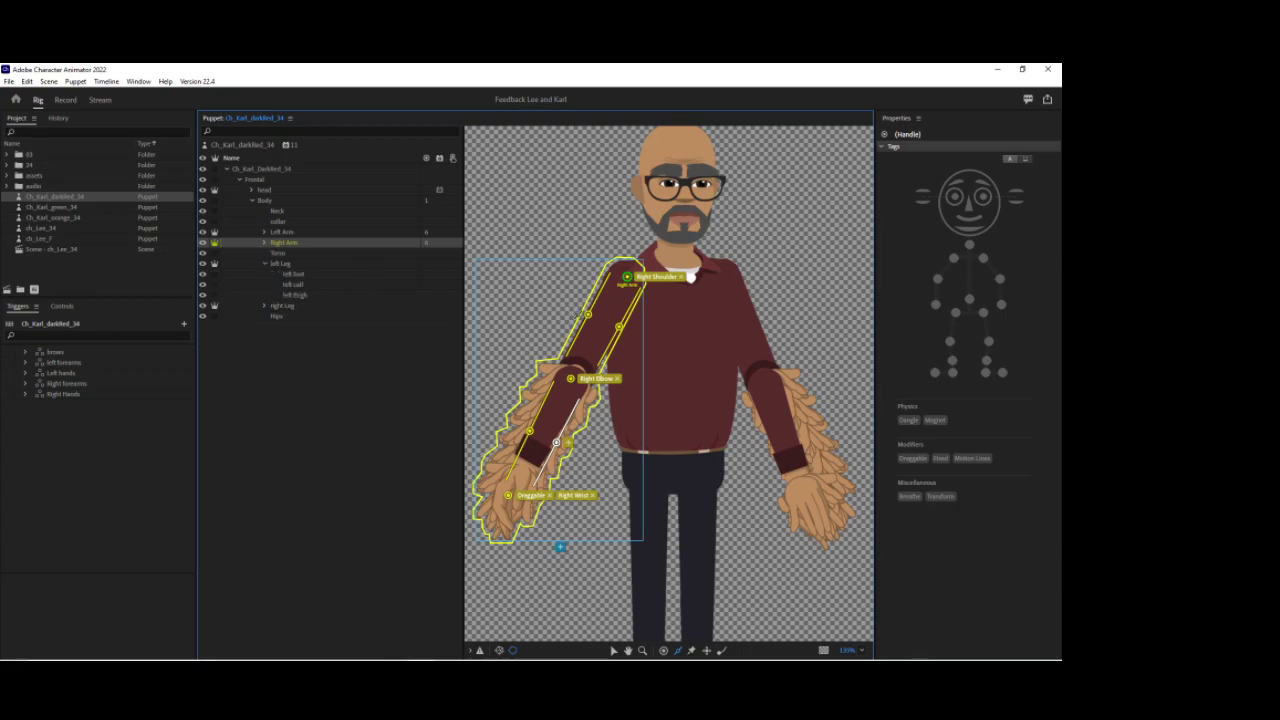
pyautogui.click(284, 265)
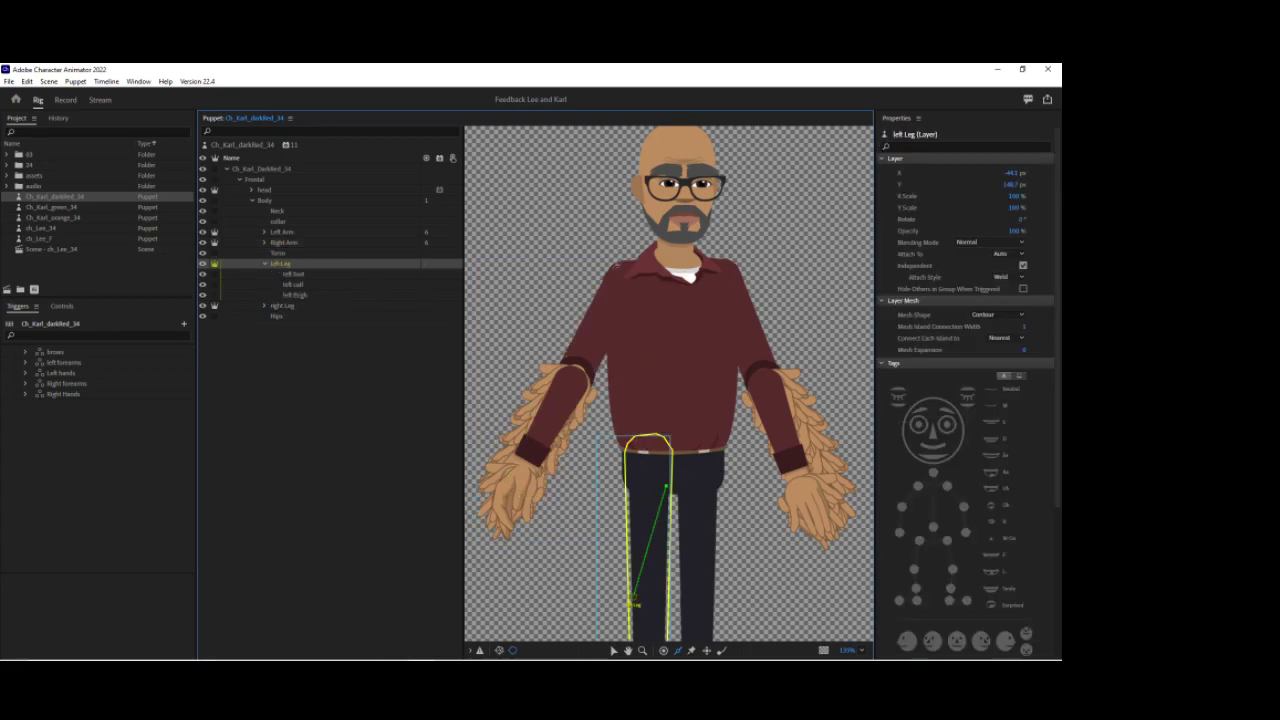
pyautogui.scroll(-3, 746, 414)
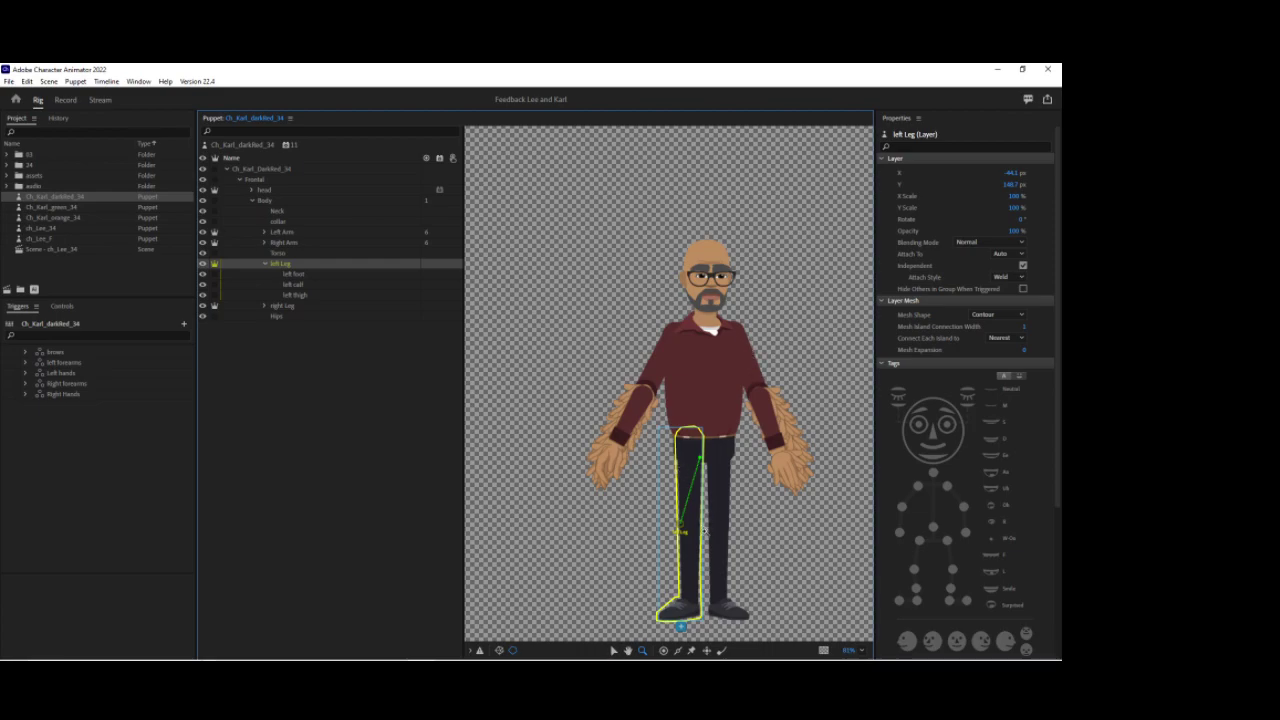
pyautogui.scroll(2, 706, 531)
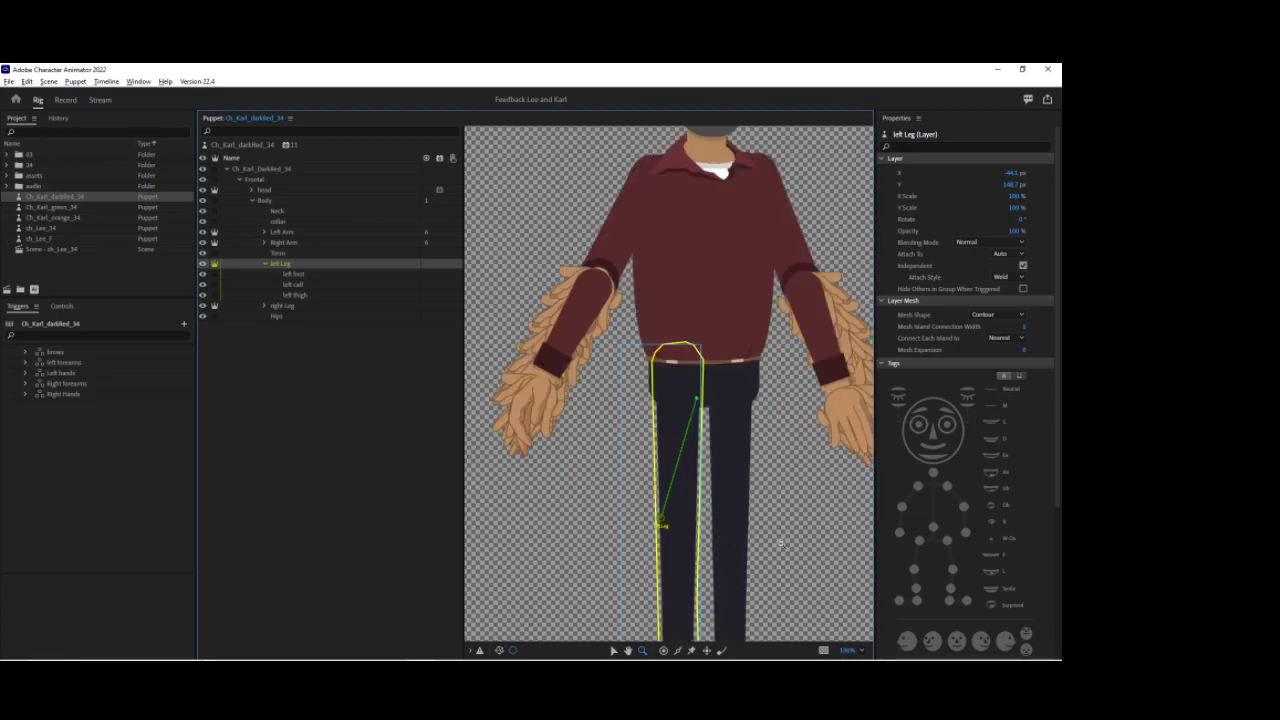
pyautogui.scroll(-2, 780, 543)
pyautogui.click(628, 650)
pyautogui.moveTo(812, 563); pyautogui.dragTo(727, 513)
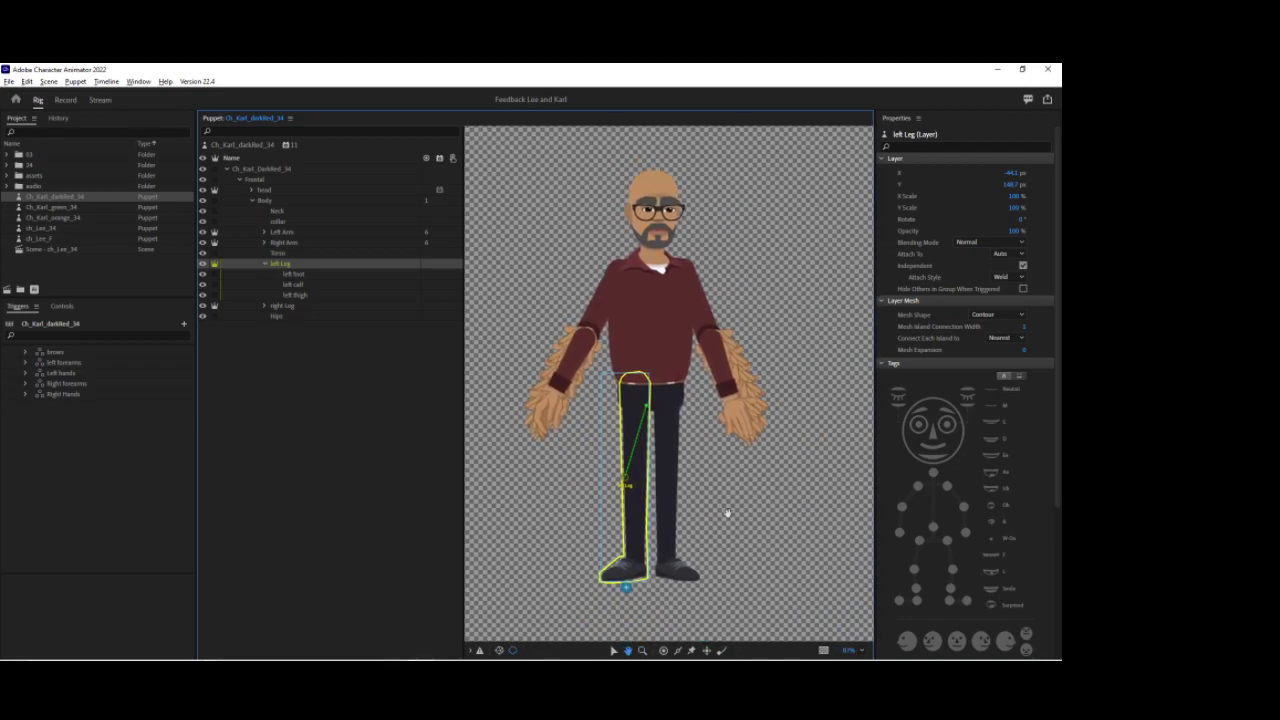
pyautogui.click(642, 650)
pyautogui.click(638, 460)
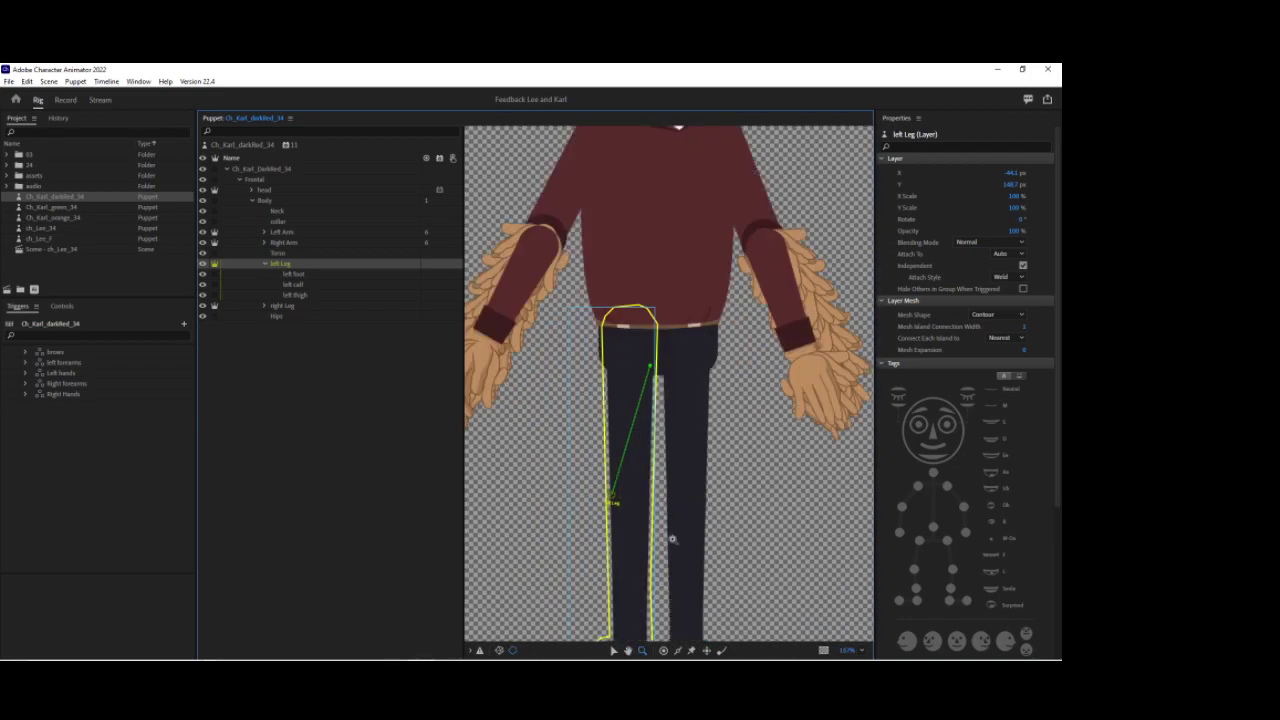
pyautogui.click(614, 650)
pyautogui.moveTo(737, 523); pyautogui.dragTo(746, 454)
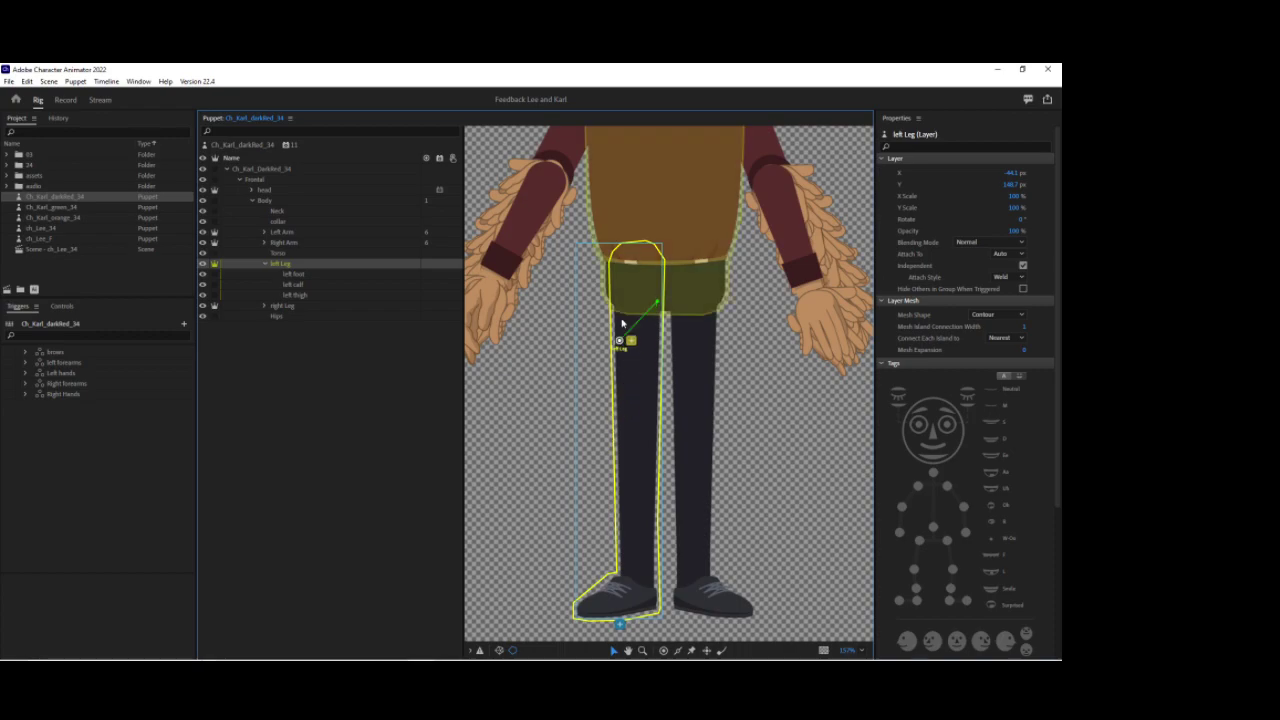
pyautogui.moveTo(628, 300); pyautogui.dragTo(639, 297)
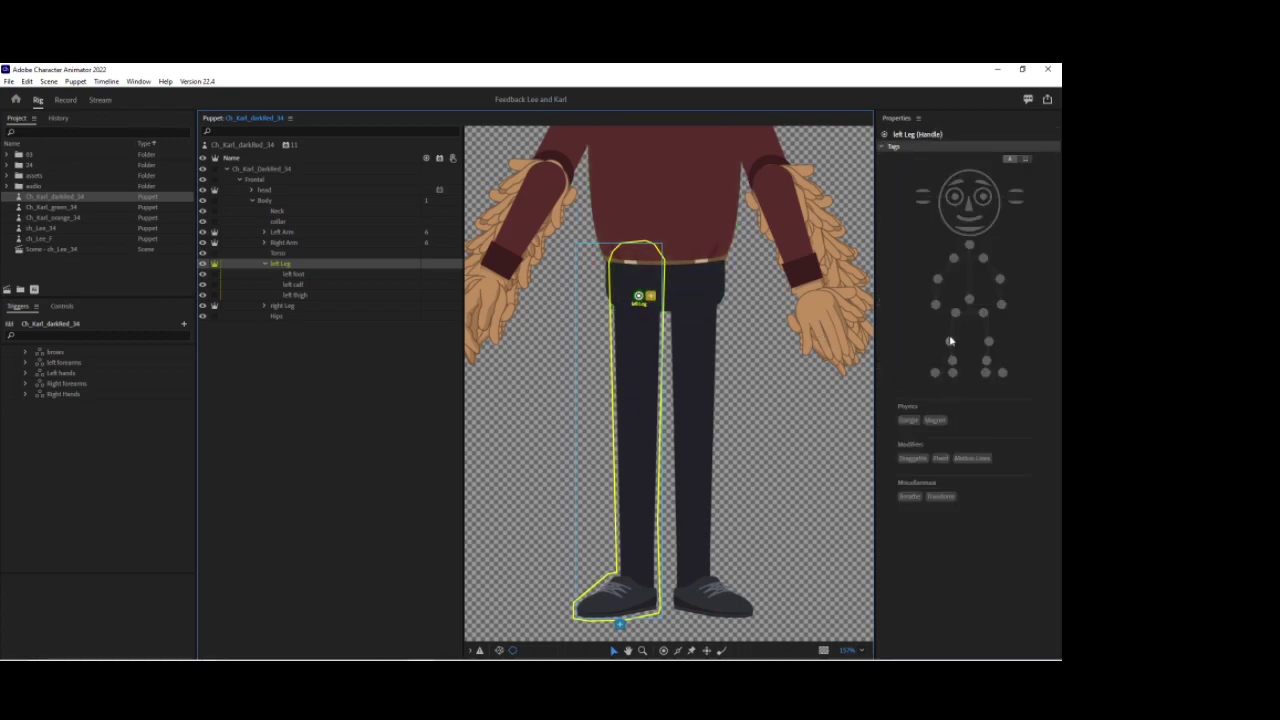
pyautogui.click(955, 314)
# Add handles tagged Right Knee and Right Ankle at the knee and ankle of the left Leg group.
pyautogui.click(663, 650)
pyautogui.click(635, 426)
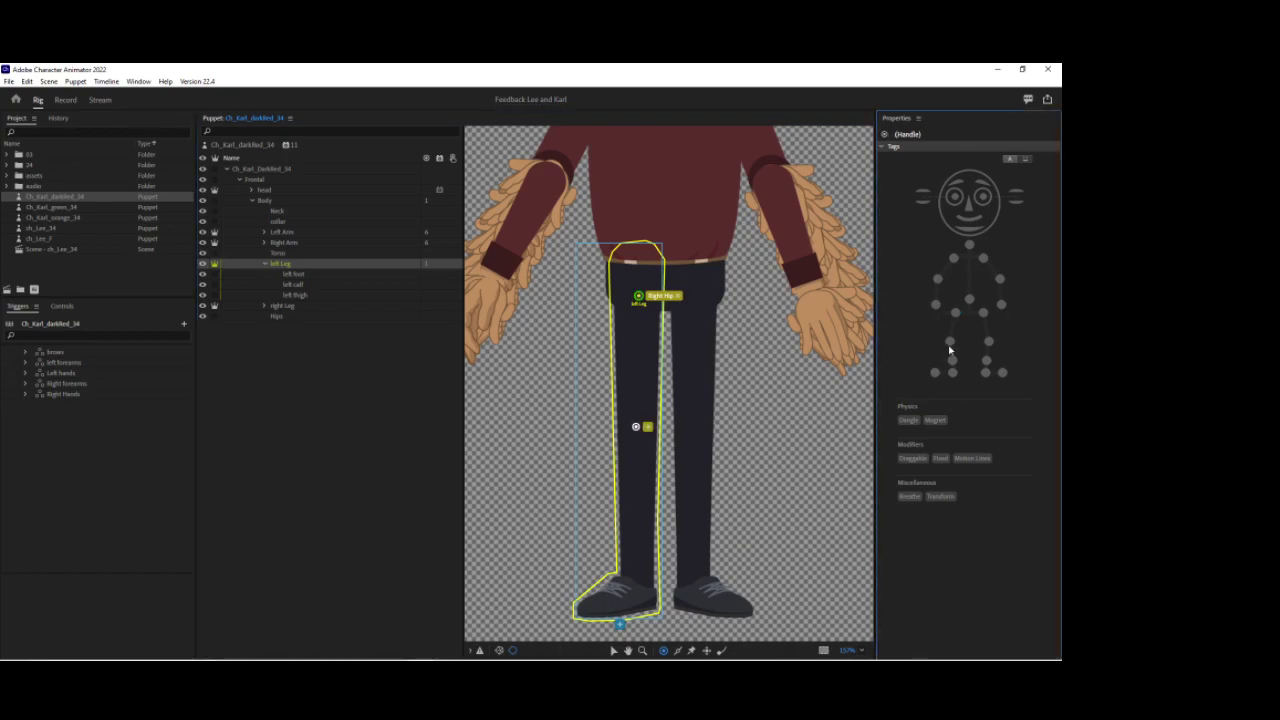
pyautogui.click(950, 341)
pyautogui.click(638, 553)
pyautogui.click(952, 361)
# Add handles tagged Right Heel and Right Toe on the shoe of the left Leg group.
pyautogui.click(646, 597)
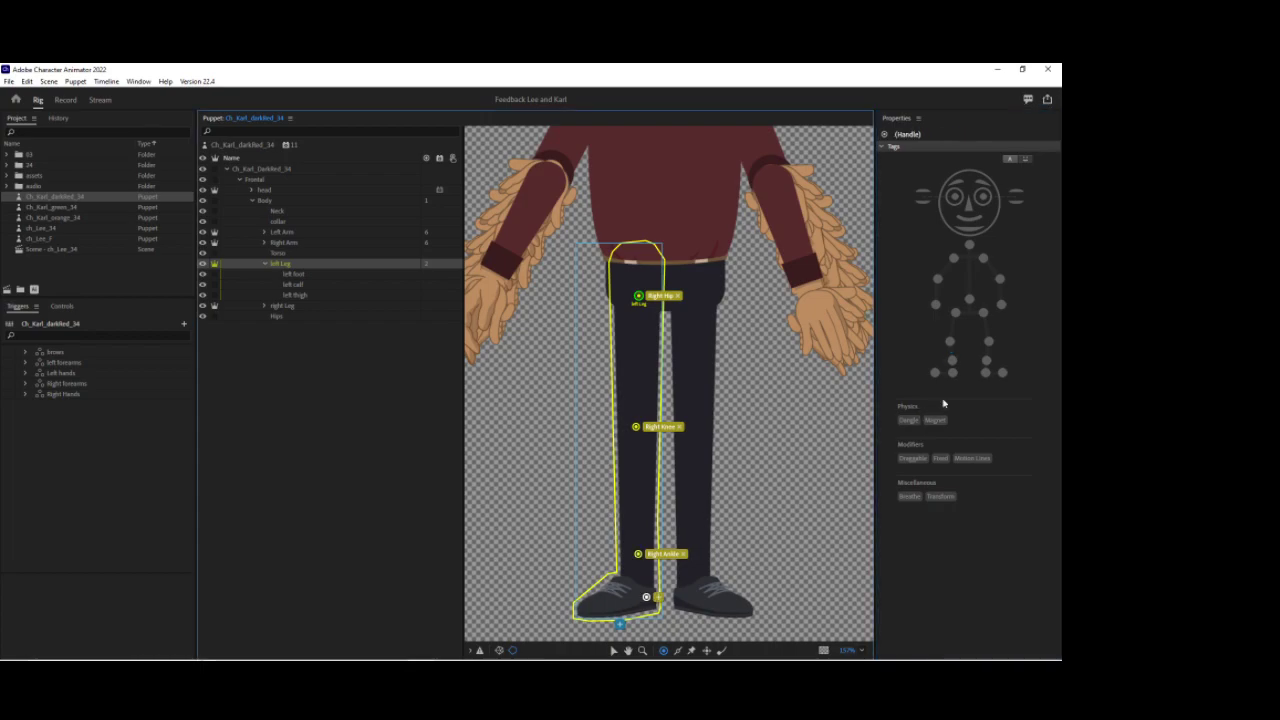
pyautogui.click(952, 373)
pyautogui.click(583, 608)
pyautogui.click(934, 372)
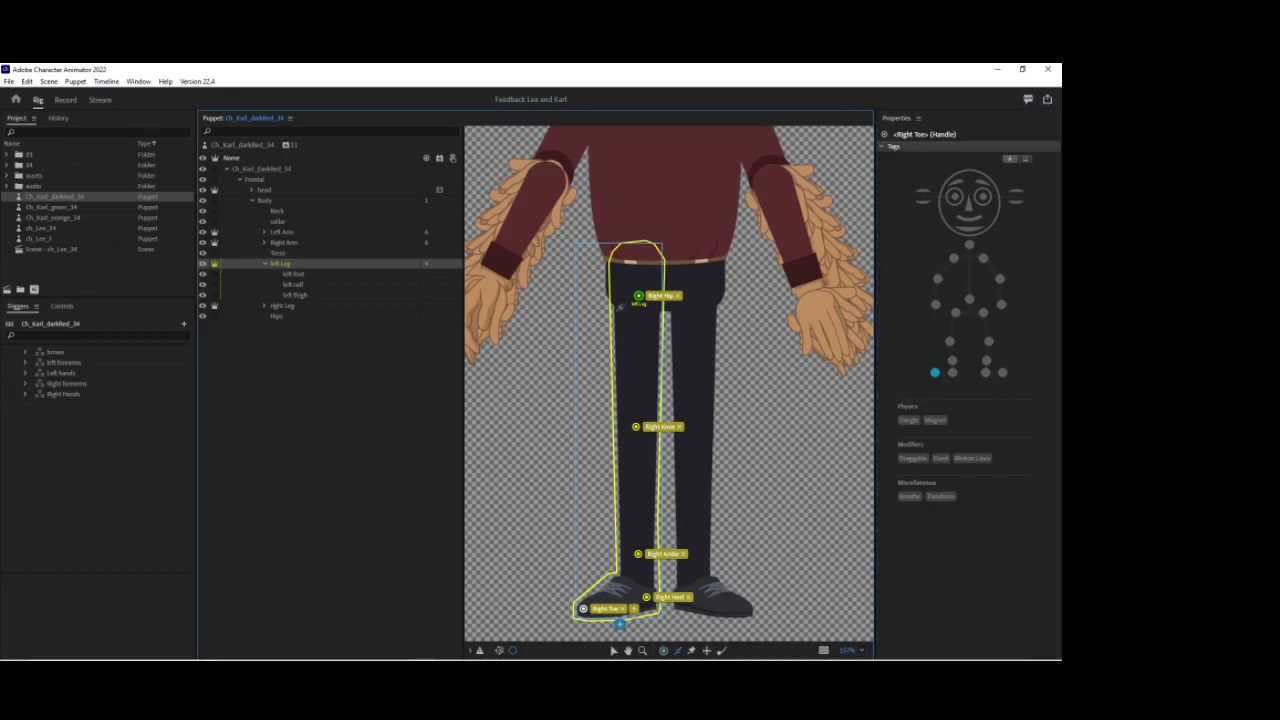
# Draw a long stick down each side of the left Leg group from hip to ankle, and collapse the group.
pyautogui.click(621, 436)
pyautogui.click(657, 440)
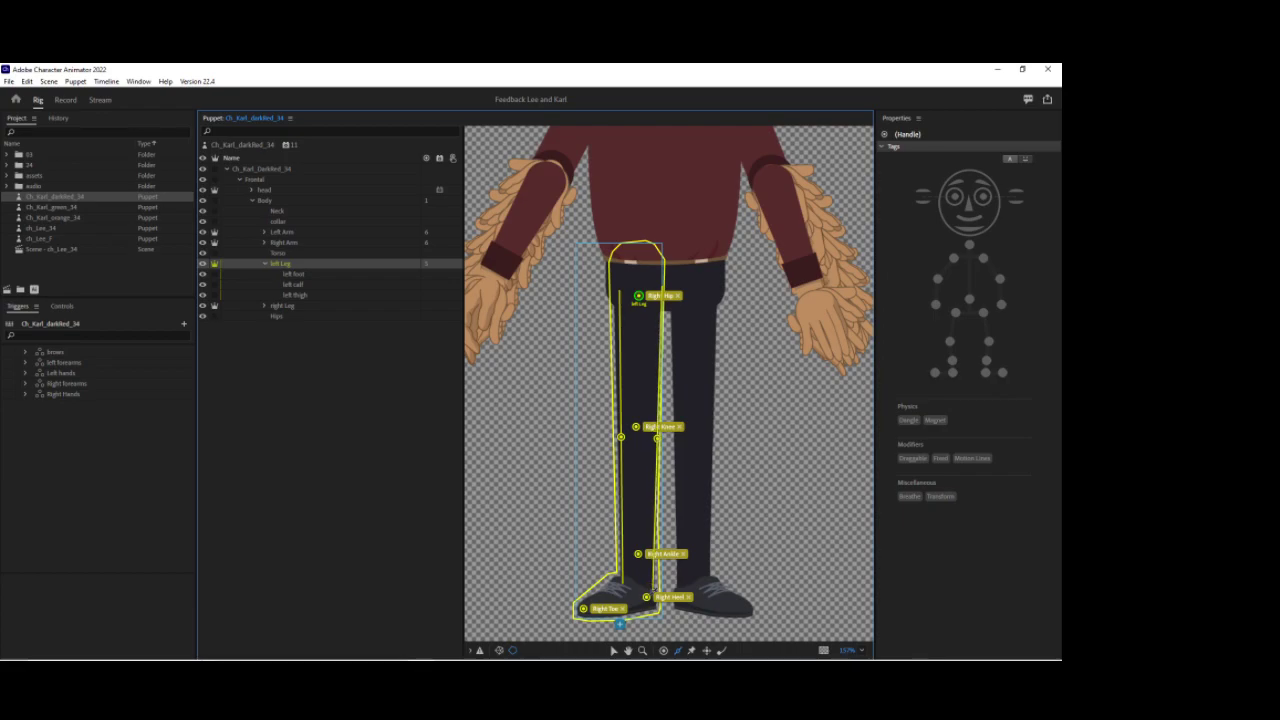
pyautogui.click(264, 264)
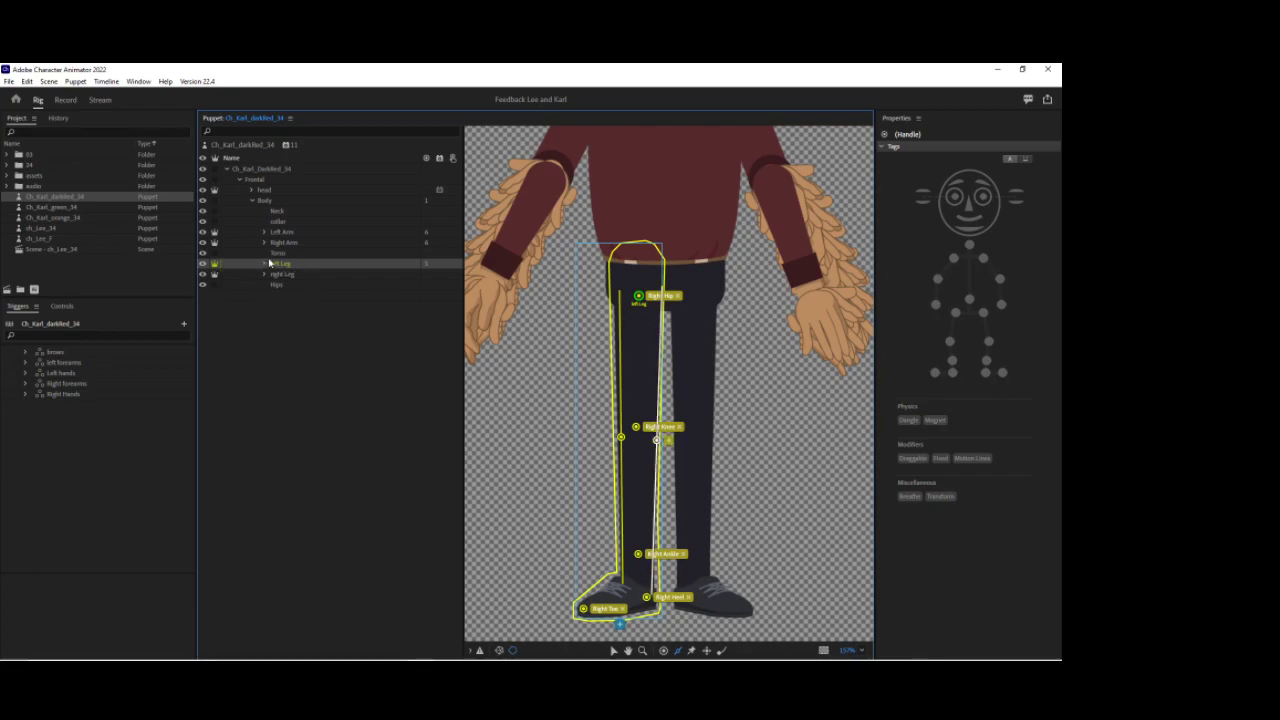
# Move the right Leg group's origin handle up to the hip and tag it as Left Hip.
pyautogui.click(281, 274)
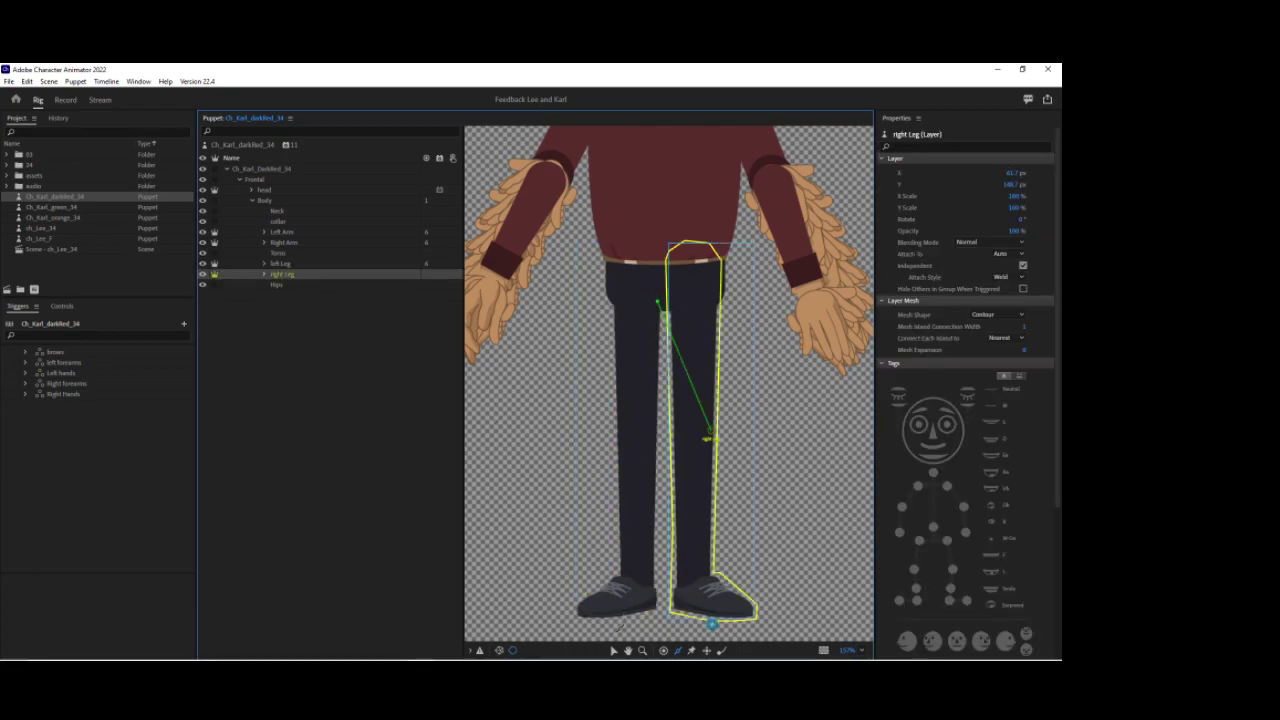
pyautogui.moveTo(711, 432); pyautogui.dragTo(694, 296)
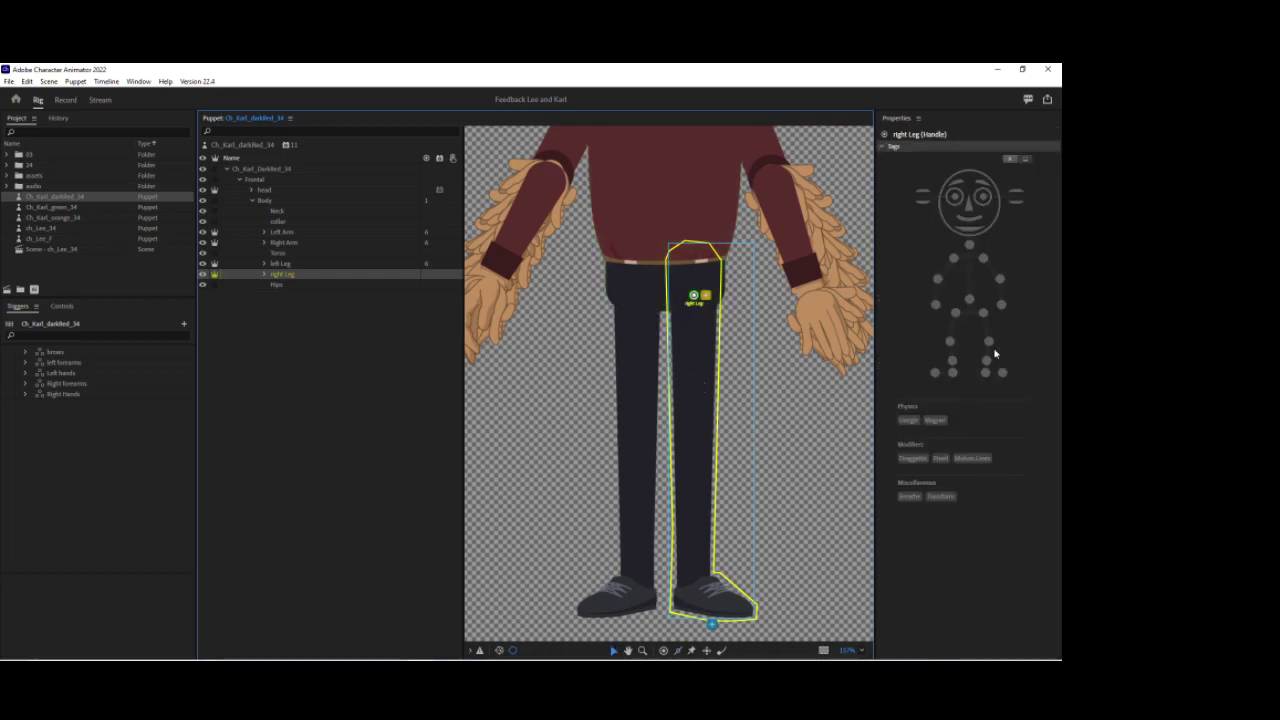
pyautogui.click(983, 313)
# Add handles tagged Left Knee and Left Ankle at the knee and ankle of the right Leg group.
pyautogui.click(663, 650)
pyautogui.click(694, 430)
pyautogui.click(989, 342)
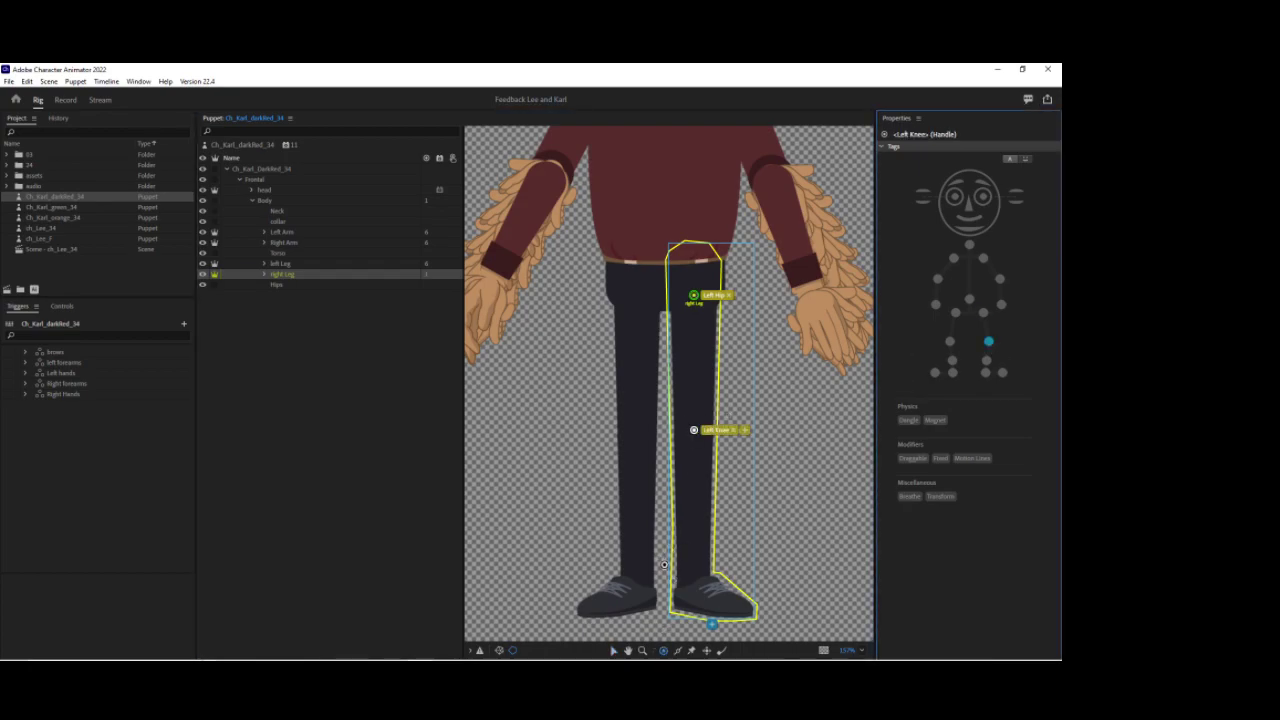
pyautogui.click(698, 565)
pyautogui.click(986, 361)
# Add handles tagged Left Heel and Left Toe on the shoe of the right Leg group.
pyautogui.click(686, 595)
pyautogui.click(985, 372)
pyautogui.click(742, 609)
pyautogui.click(1003, 373)
# Draw a long stick down each side of the right Leg group from hip to ankle.
pyautogui.click(677, 650)
pyautogui.moveTo(676, 296); pyautogui.dragTo(682, 586)
pyautogui.moveTo(715, 296); pyautogui.dragTo(708, 576)
pyautogui.moveTo(710, 432); pyautogui.dragTo(710, 436)
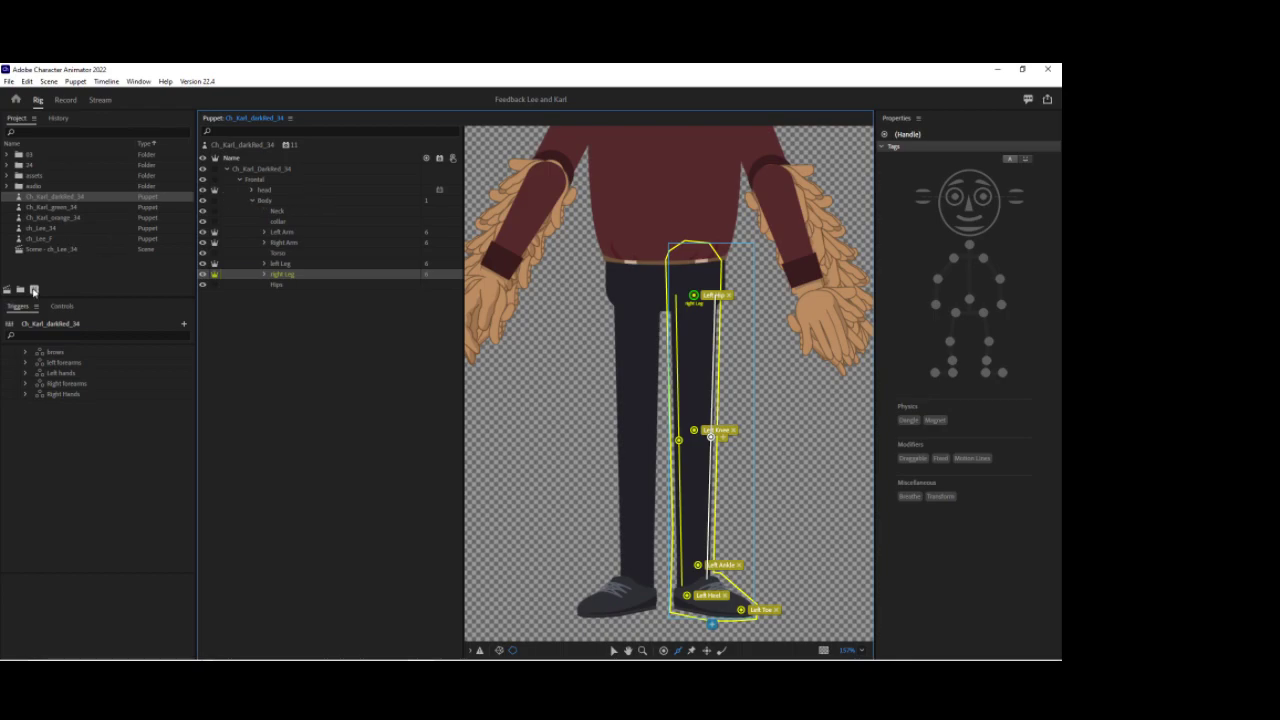
# Create a new scene with the Ch_Karl_darkRed_34 puppet and collapse its Transform behavior.
pyautogui.click(7, 292)
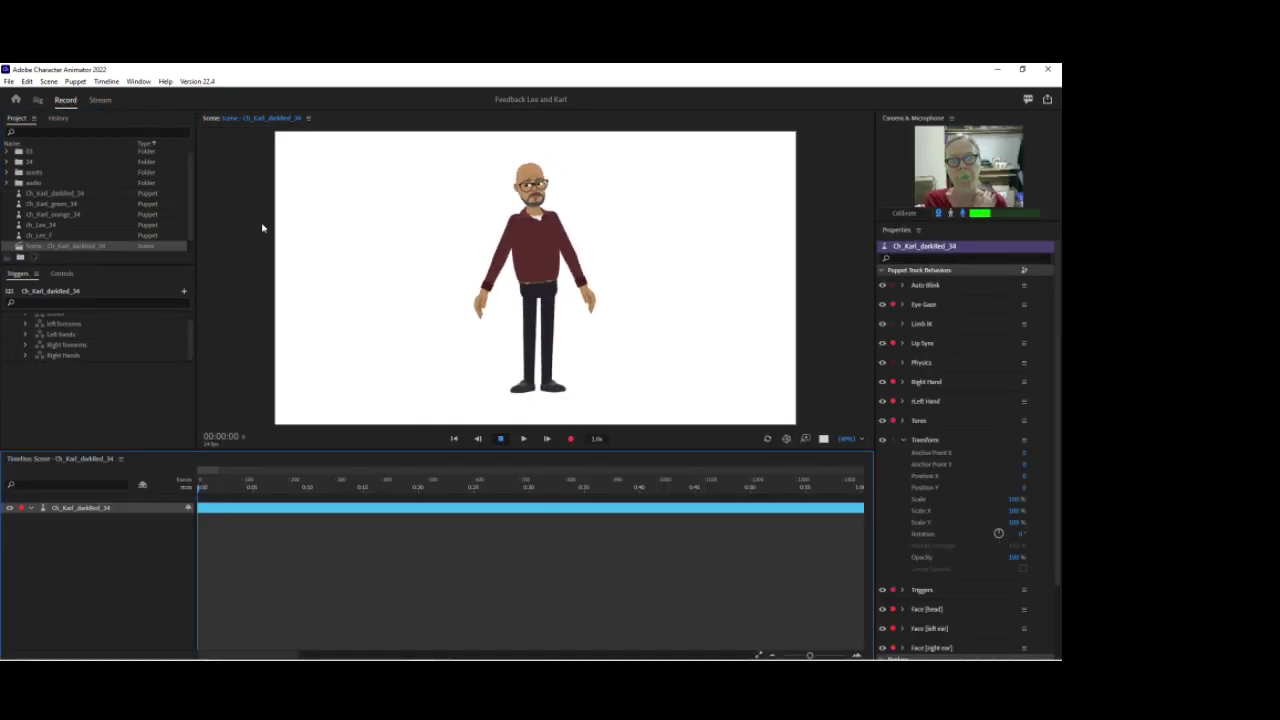
pyautogui.click(897, 440)
pyautogui.click(898, 440)
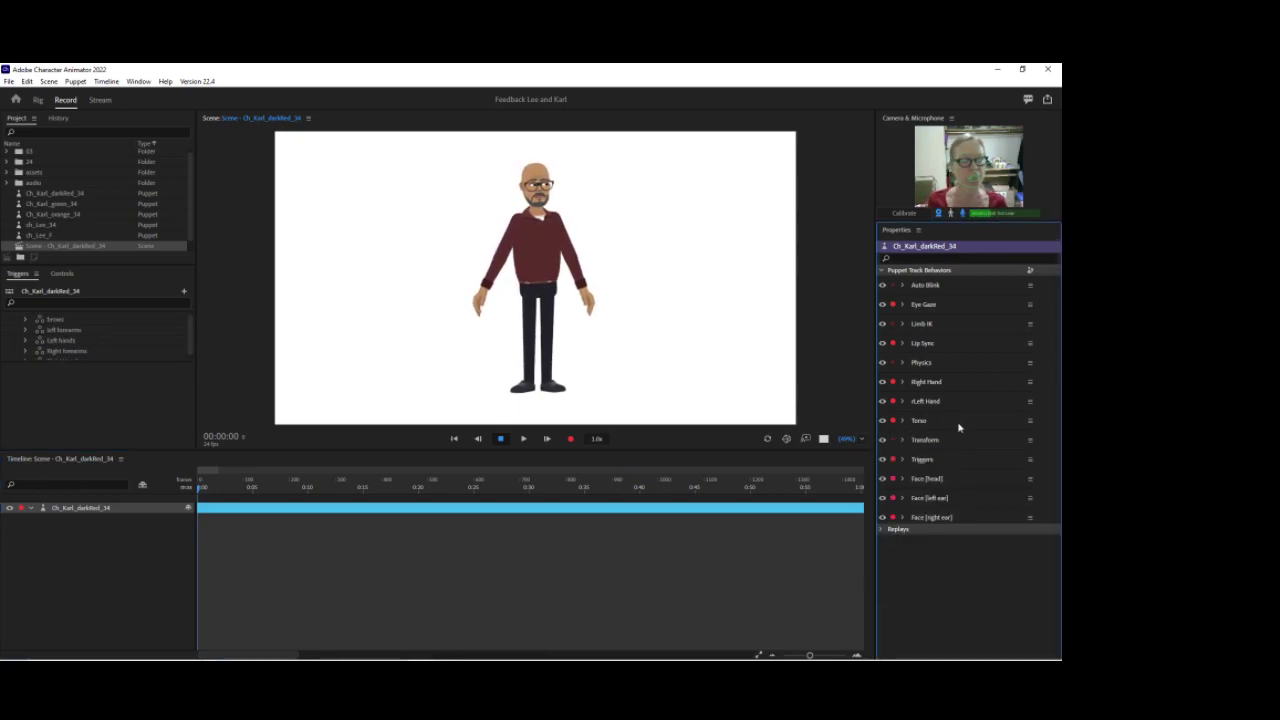
# Set Head Tilt Strength to 30% in the puppet's Torso behavior.
pyautogui.click(904, 421)
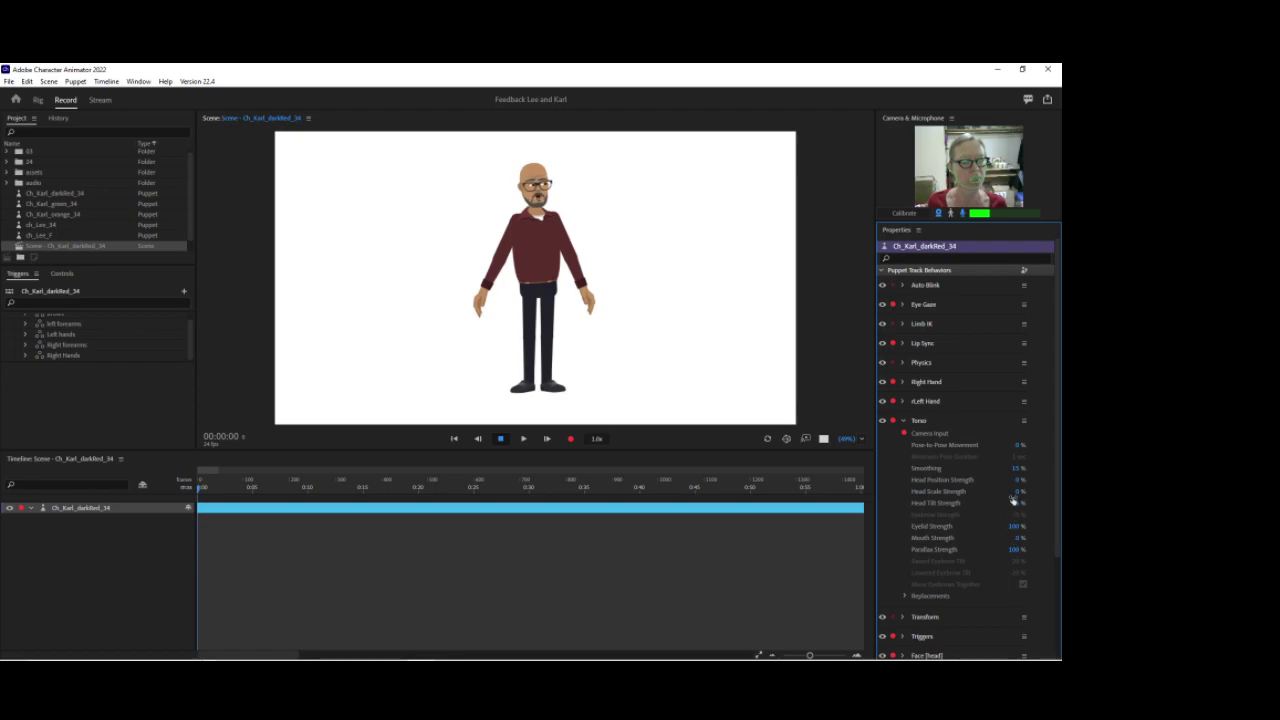
pyautogui.click(1015, 503)
pyautogui.write('30')
pyautogui.press('Return')
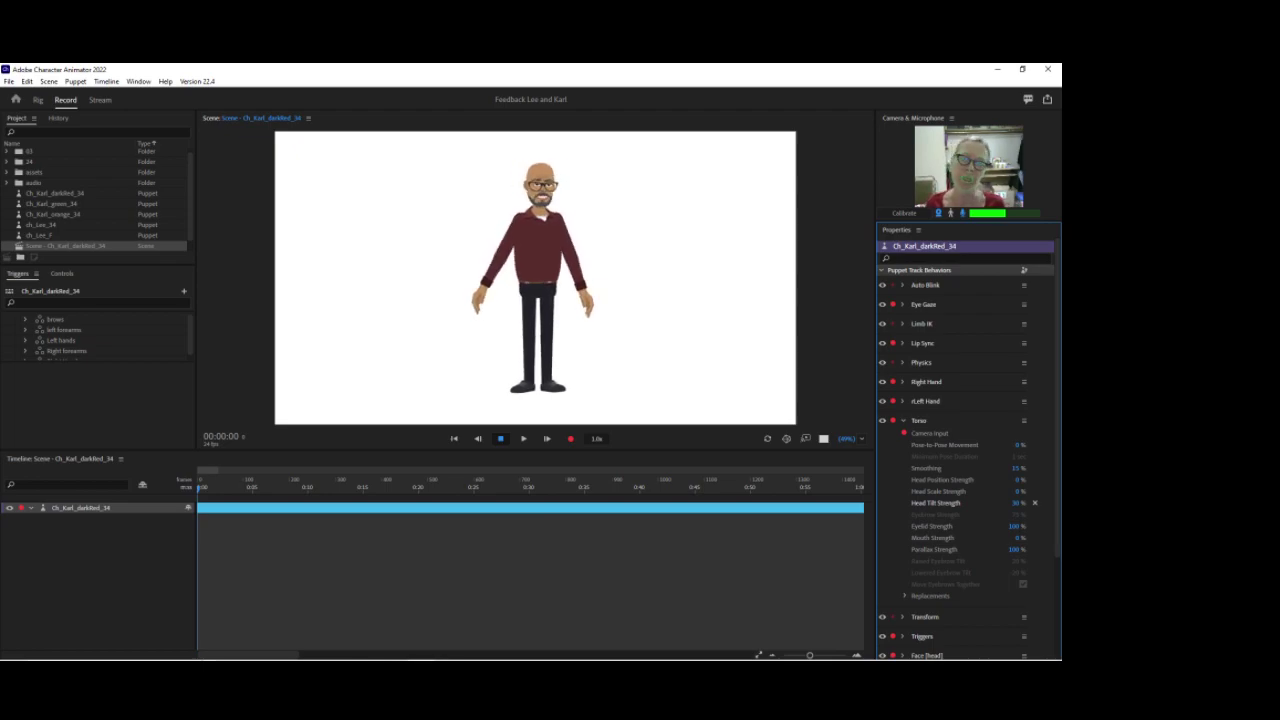
# Test the surprised trigger in the brows swap set and turn on Latch for it.
pyautogui.moveTo(847, 439); pyautogui.dragTo(847, 386)
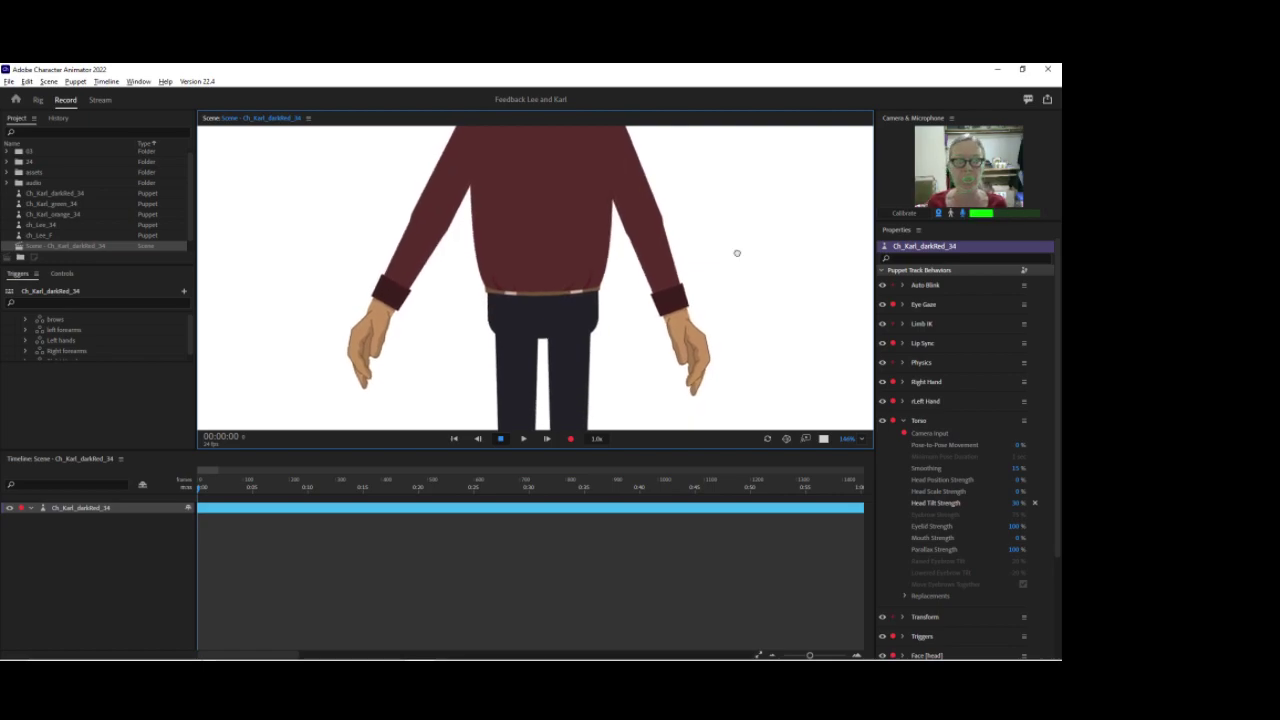
pyautogui.scroll(3, 728, 250)
pyautogui.scroll(2, 721, 290)
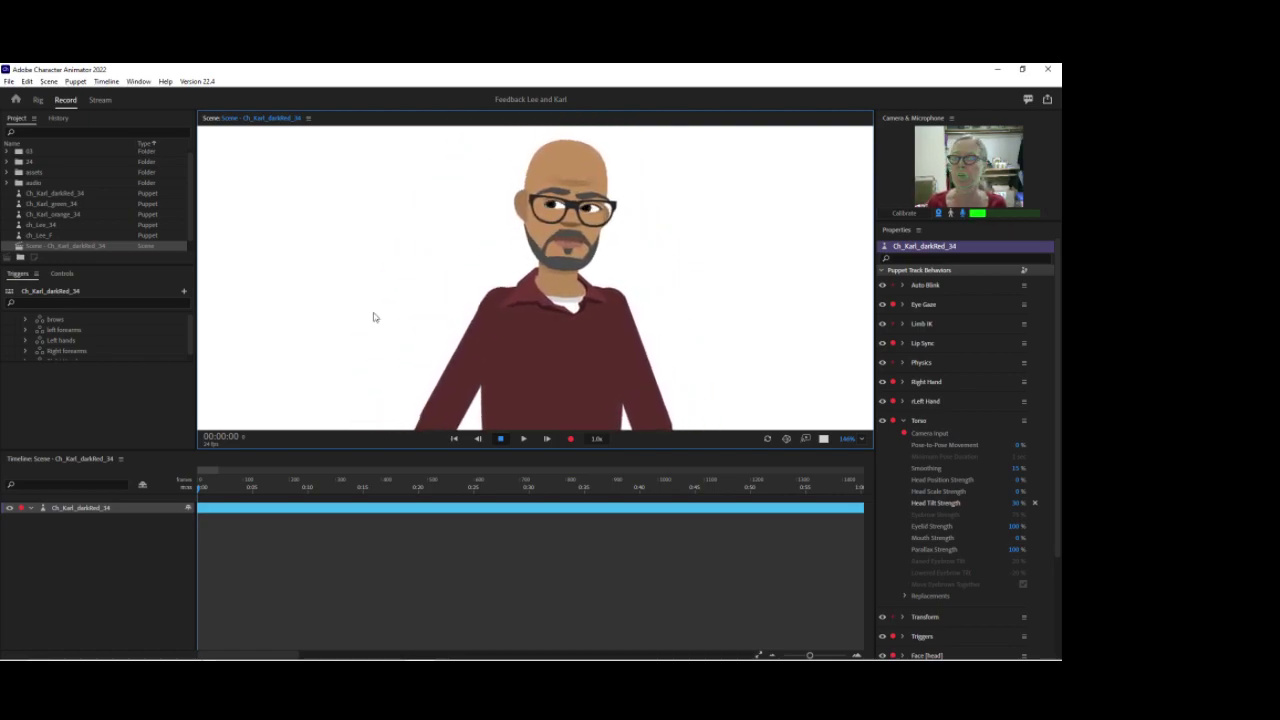
pyautogui.click(26, 321)
pyautogui.scroll(-1, 78, 346)
pyautogui.click(9, 330)
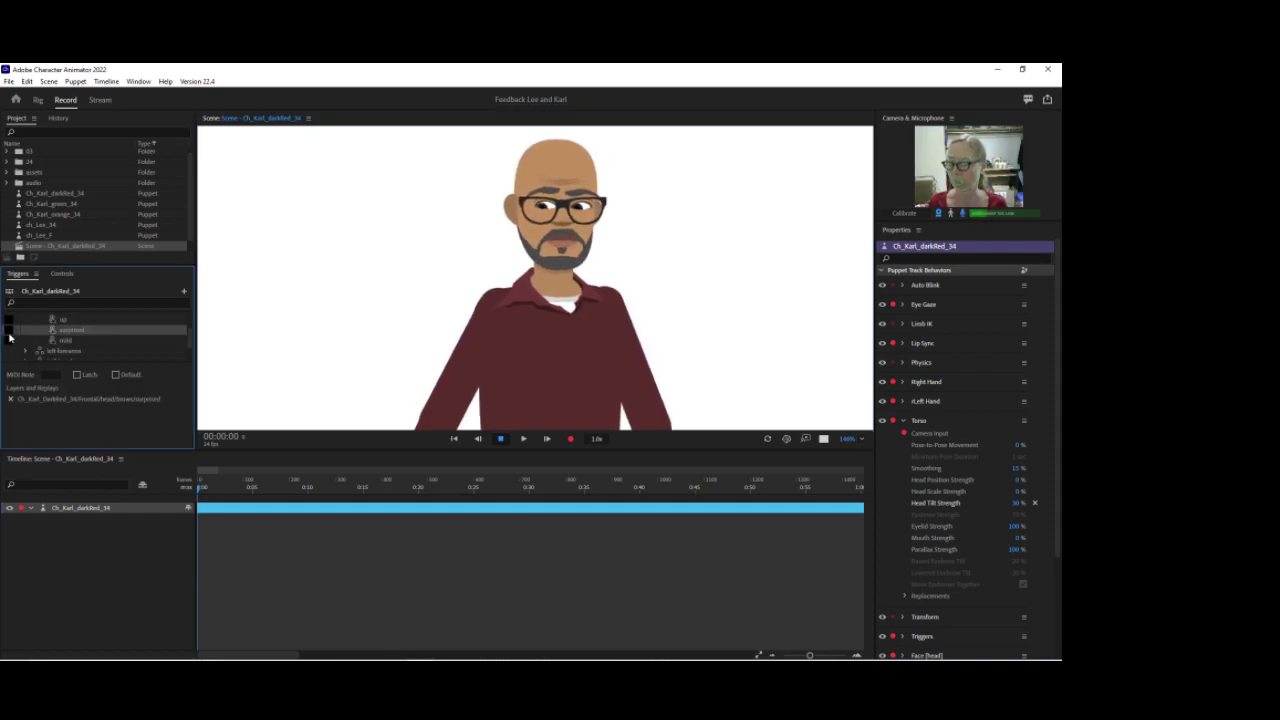
pyautogui.click(77, 374)
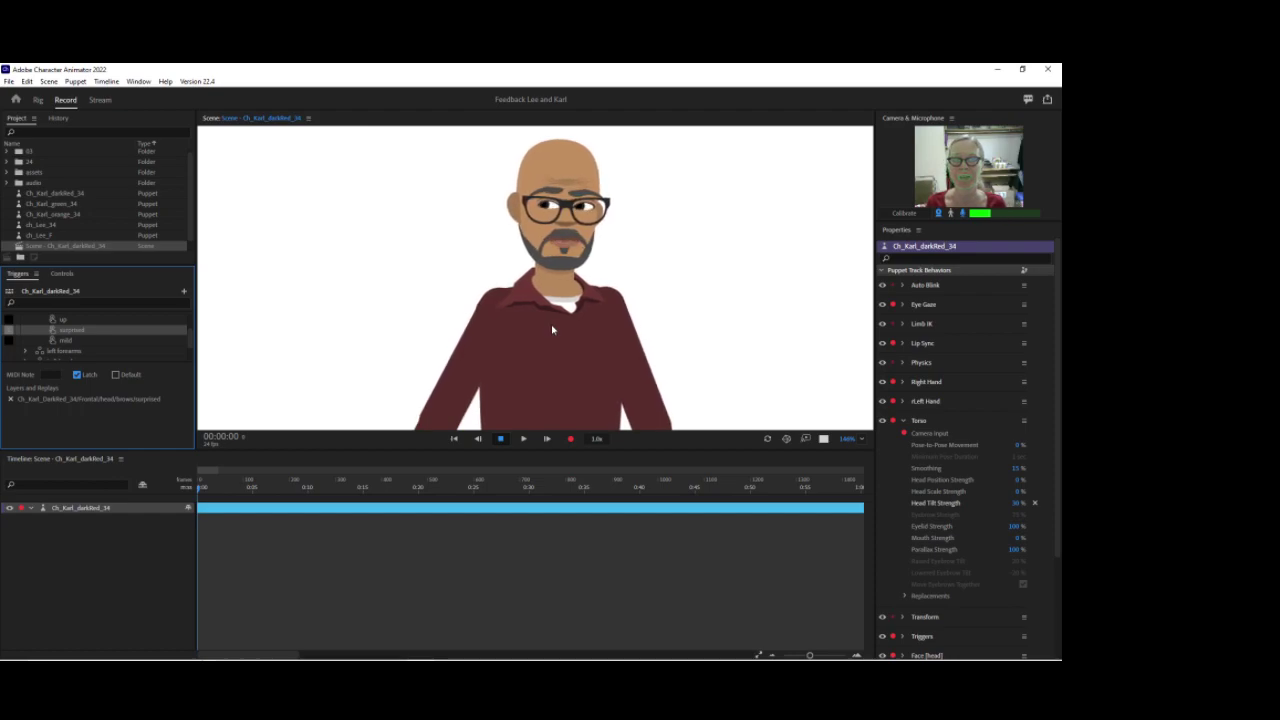
# Return to rigging the puppet, collapse the Body group and expand the head group to show its layers.
pyautogui.click(37, 100)
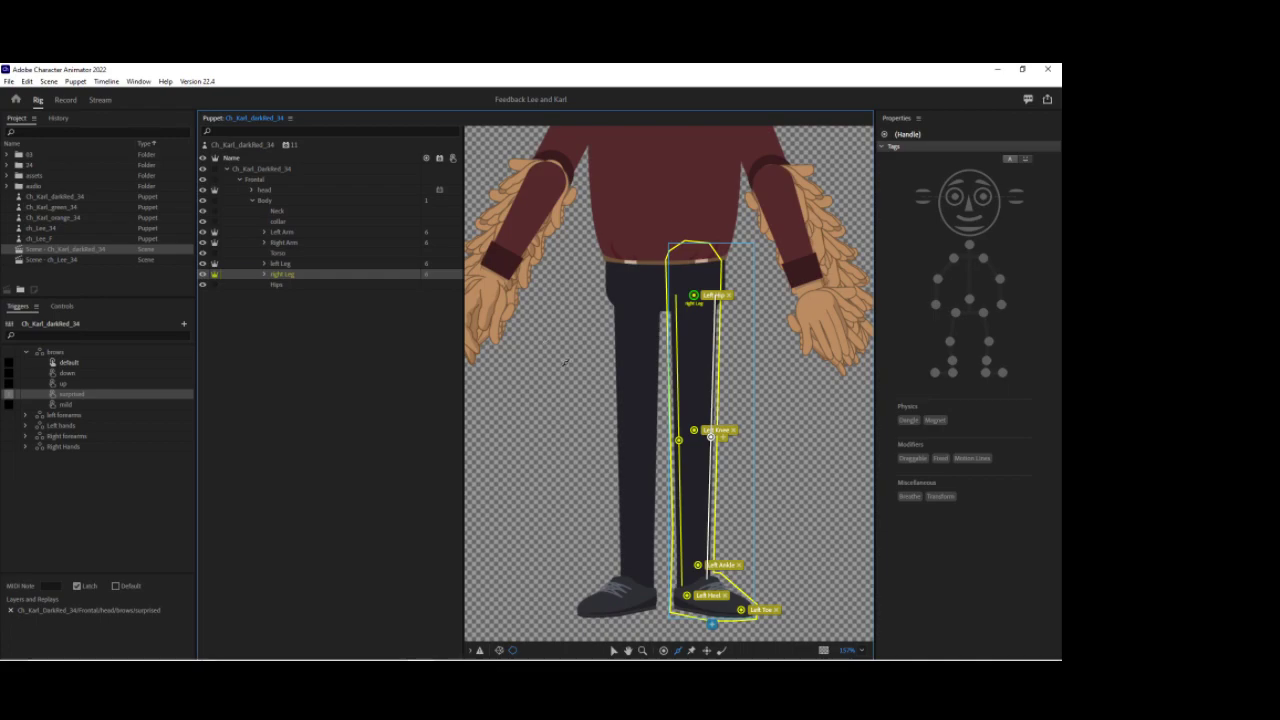
pyautogui.scroll(5, 571, 471)
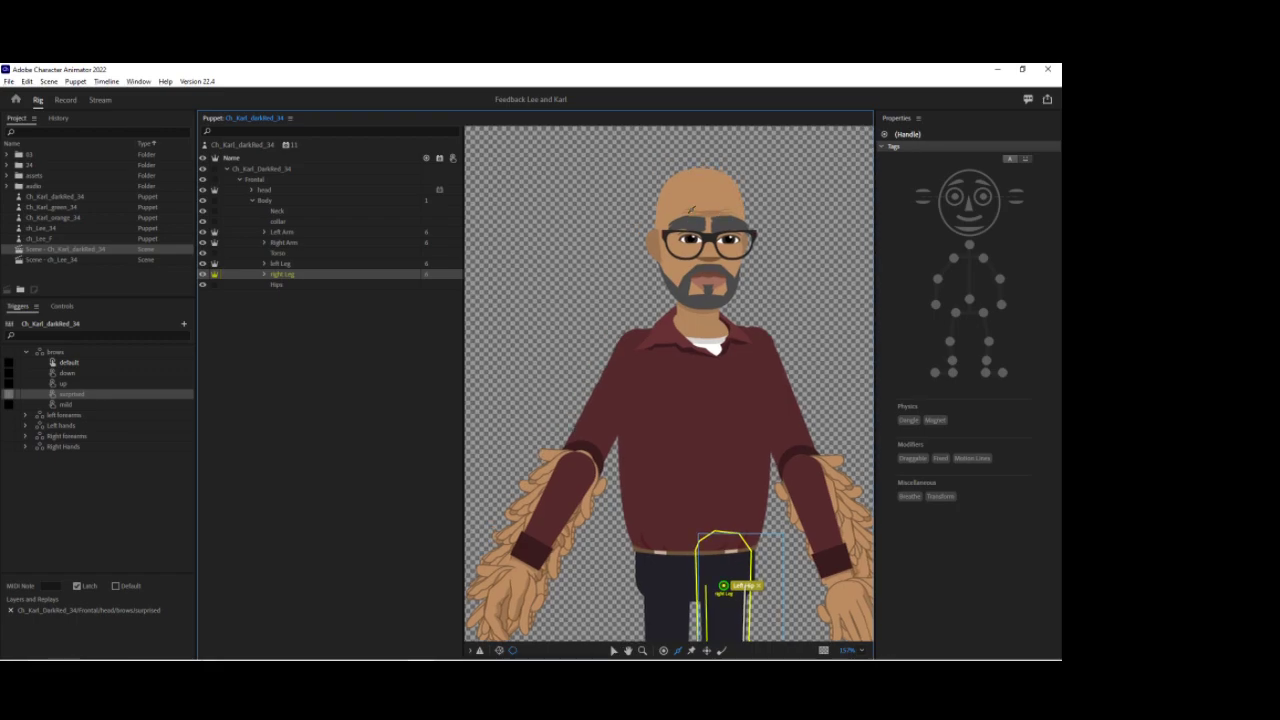
pyautogui.click(251, 202)
pyautogui.click(251, 191)
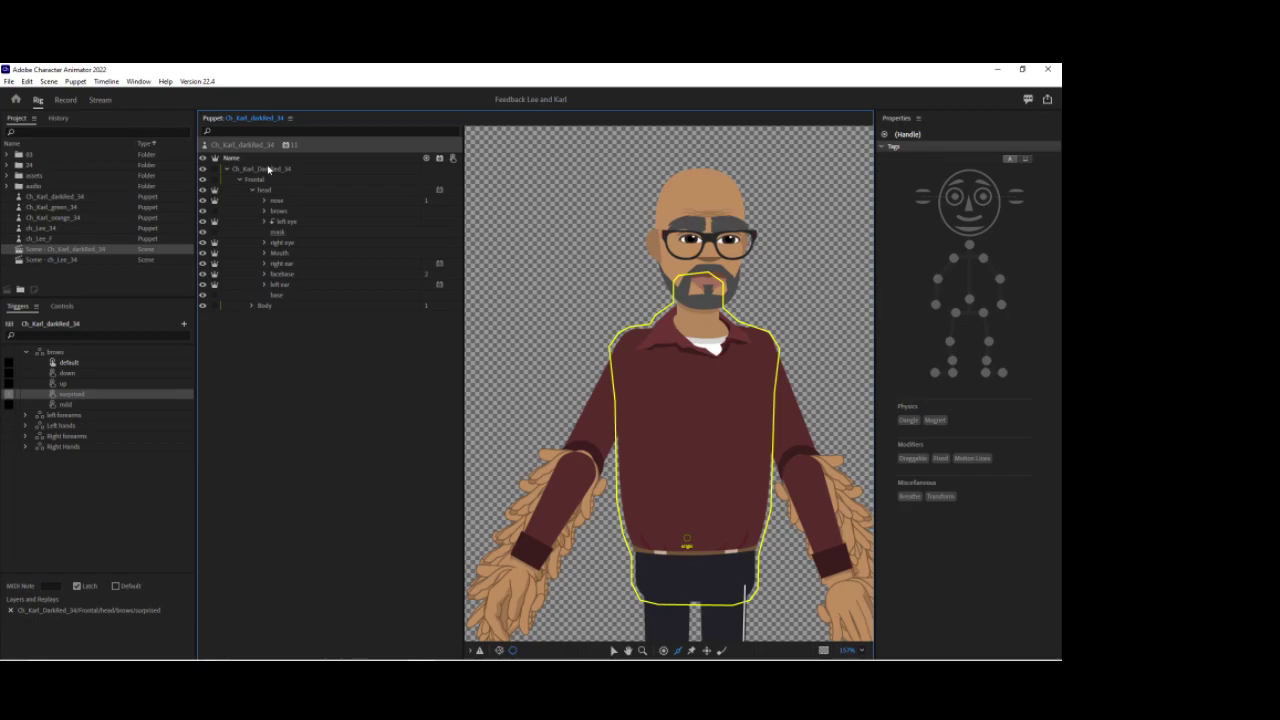
# Create a swap set from the frown layer inside the puppet's nose group.
pyautogui.click(265, 201)
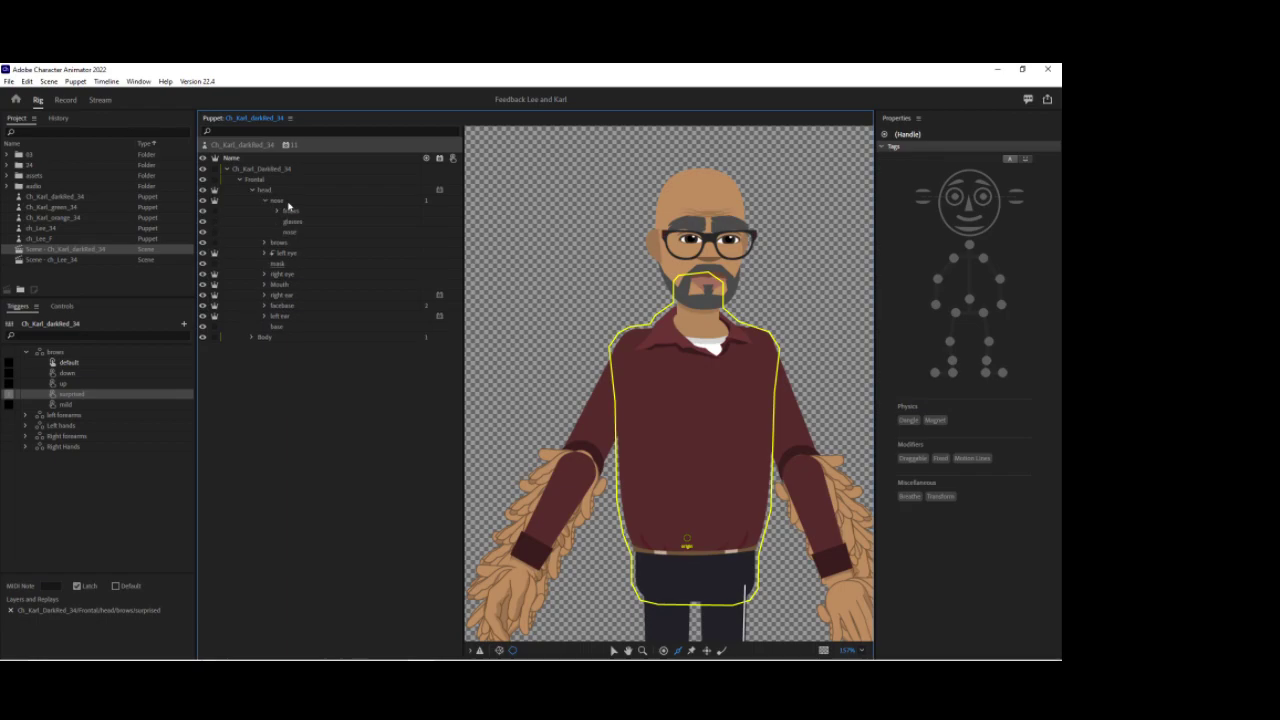
pyautogui.click(288, 212)
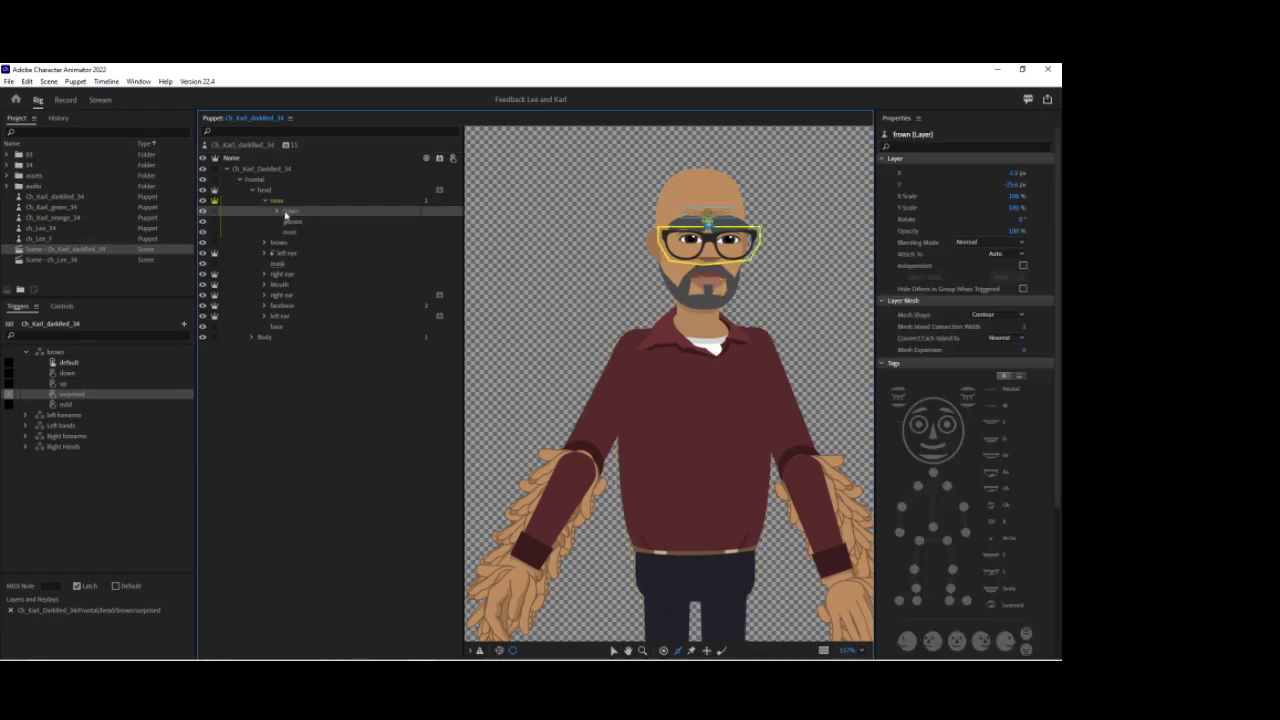
pyautogui.click(28, 354)
pyautogui.click(293, 216)
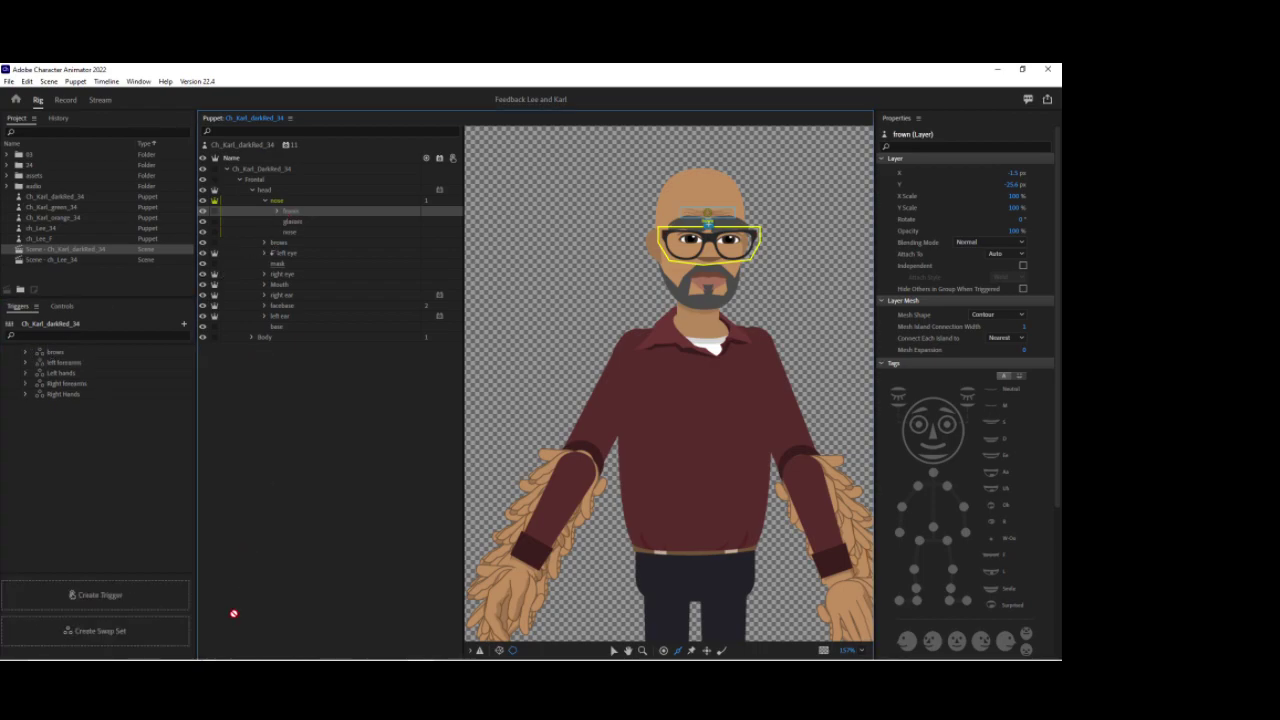
pyautogui.click(176, 636)
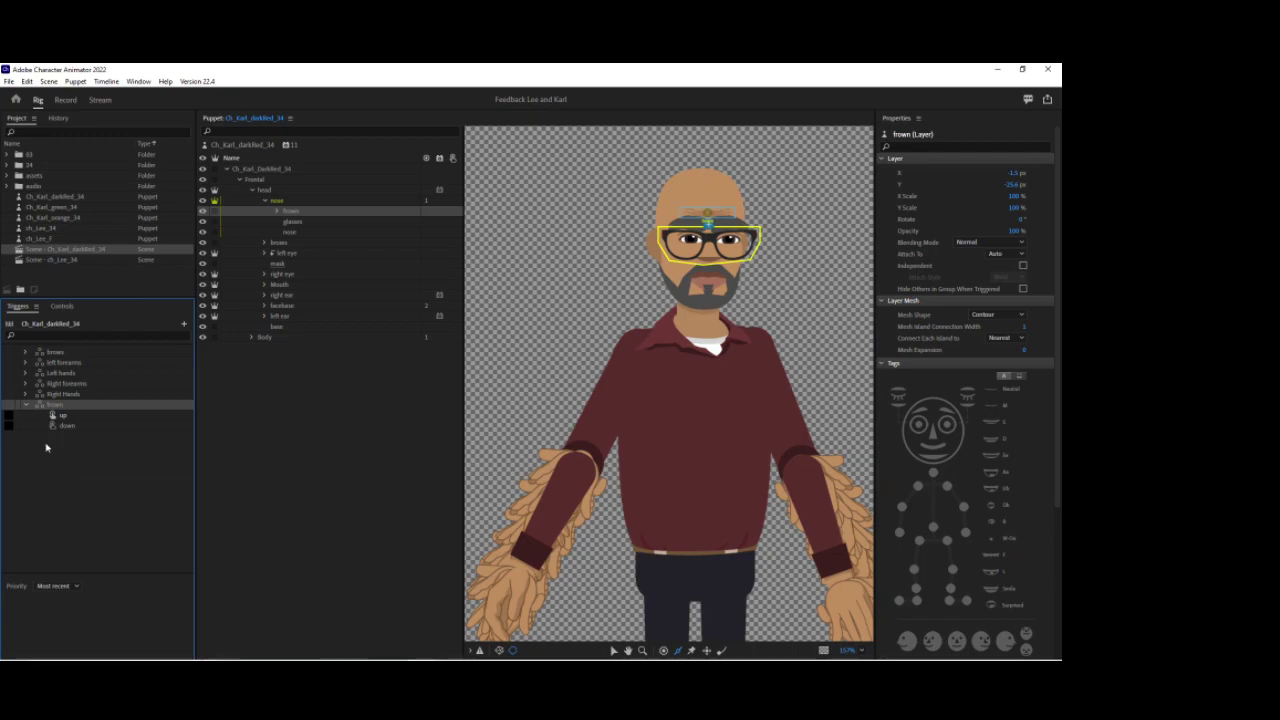
# Assign a trigger key to the down trigger in the frown swap set and turn on Latch for it.
pyautogui.click(11, 426)
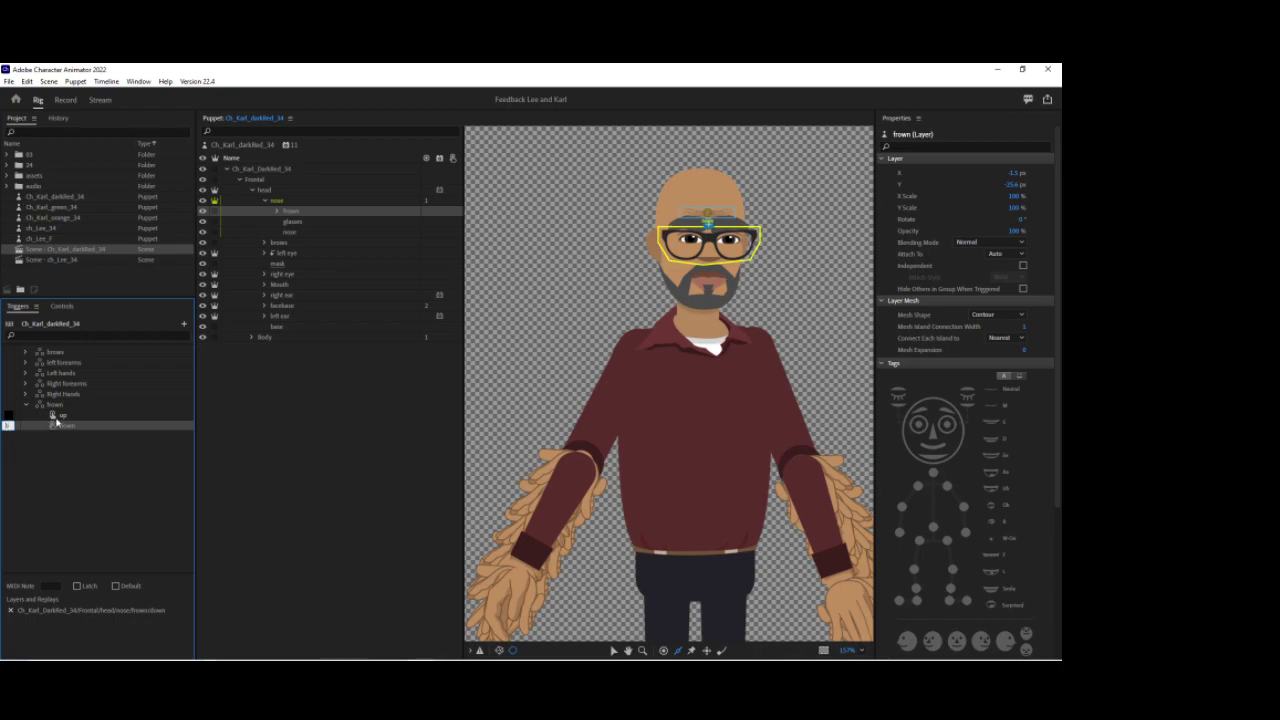
pyautogui.click(72, 438)
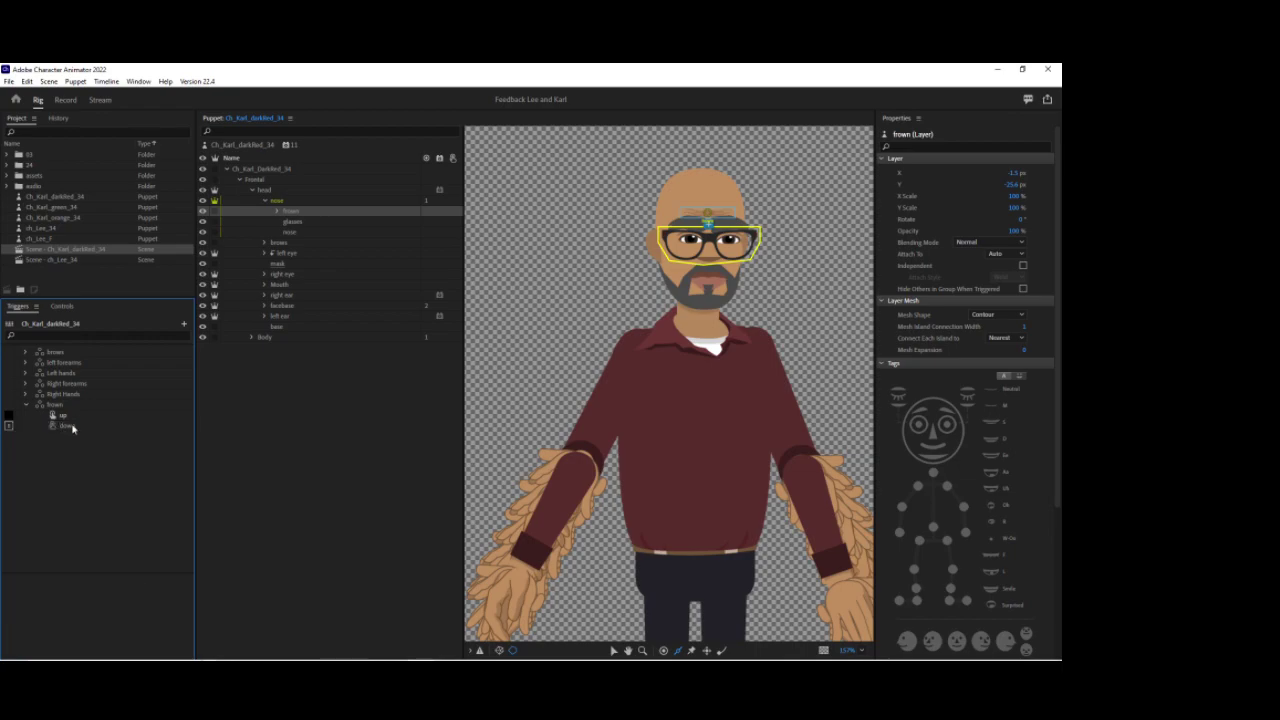
pyautogui.click(72, 427)
pyautogui.click(77, 586)
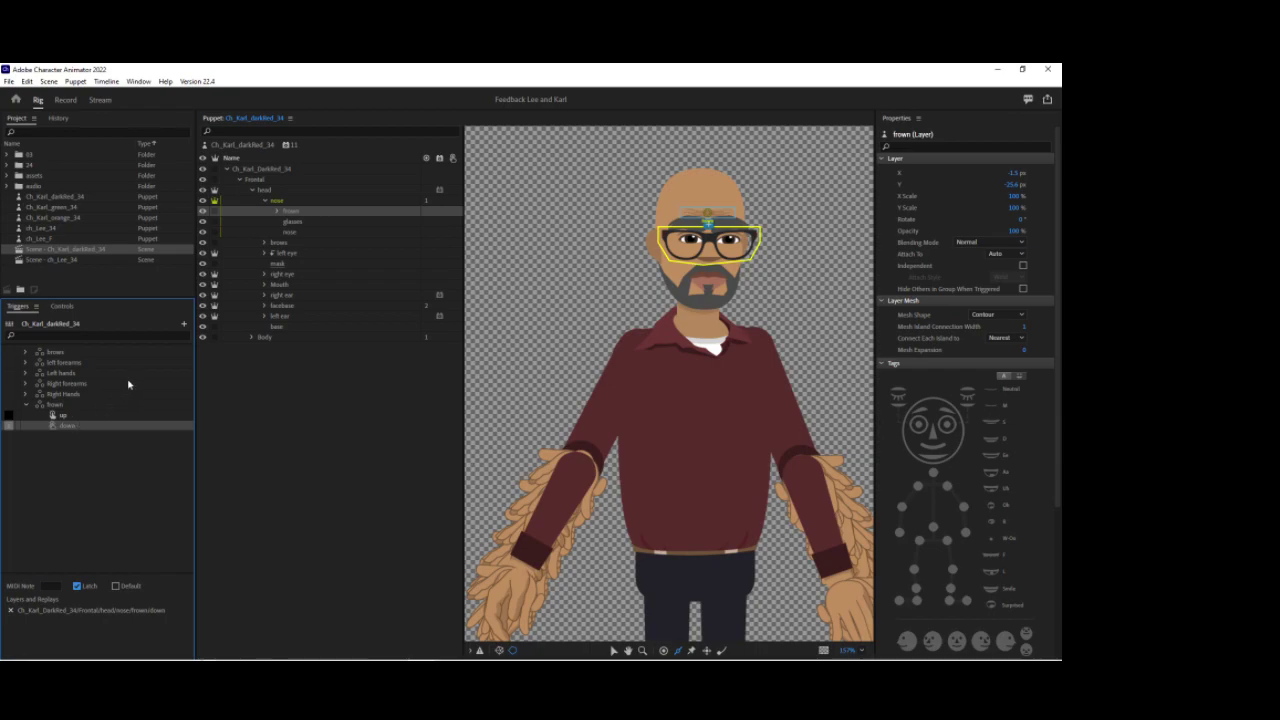
# Return to the recording scene and set Jaw Movement to about 51% in the puppet's Lip Sync behavior.
pyautogui.click(76, 102)
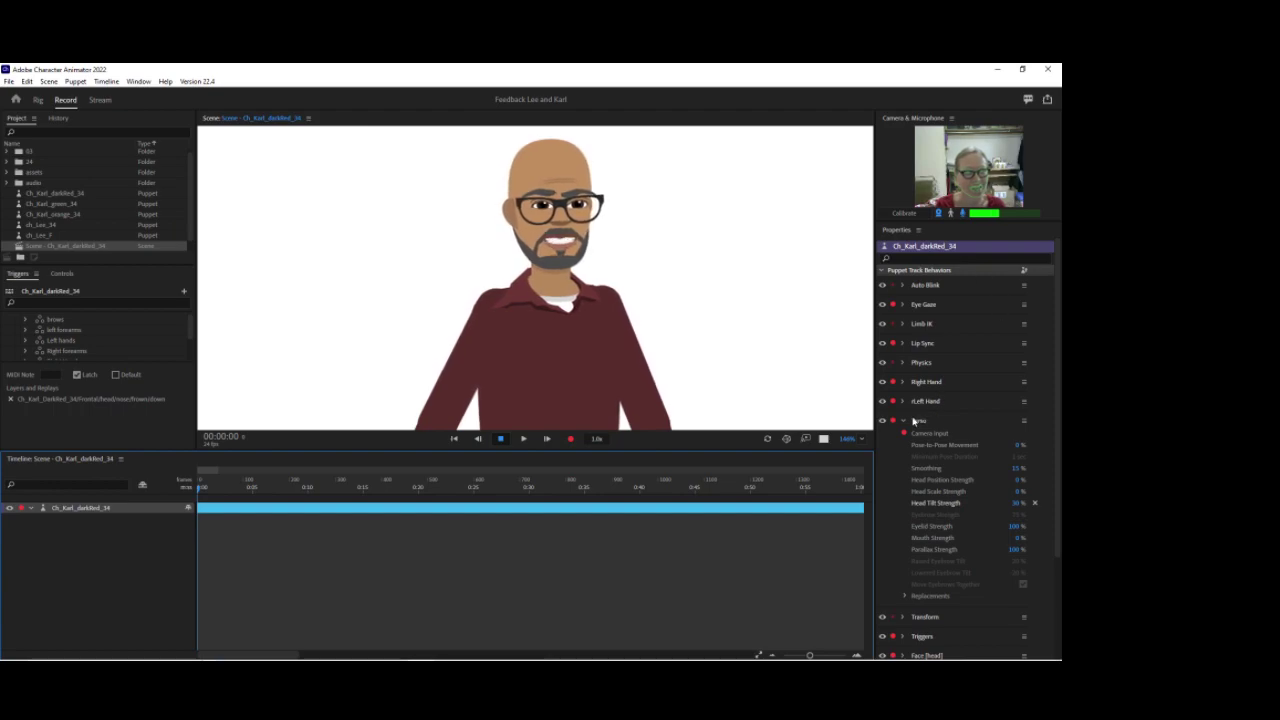
pyautogui.click(903, 421)
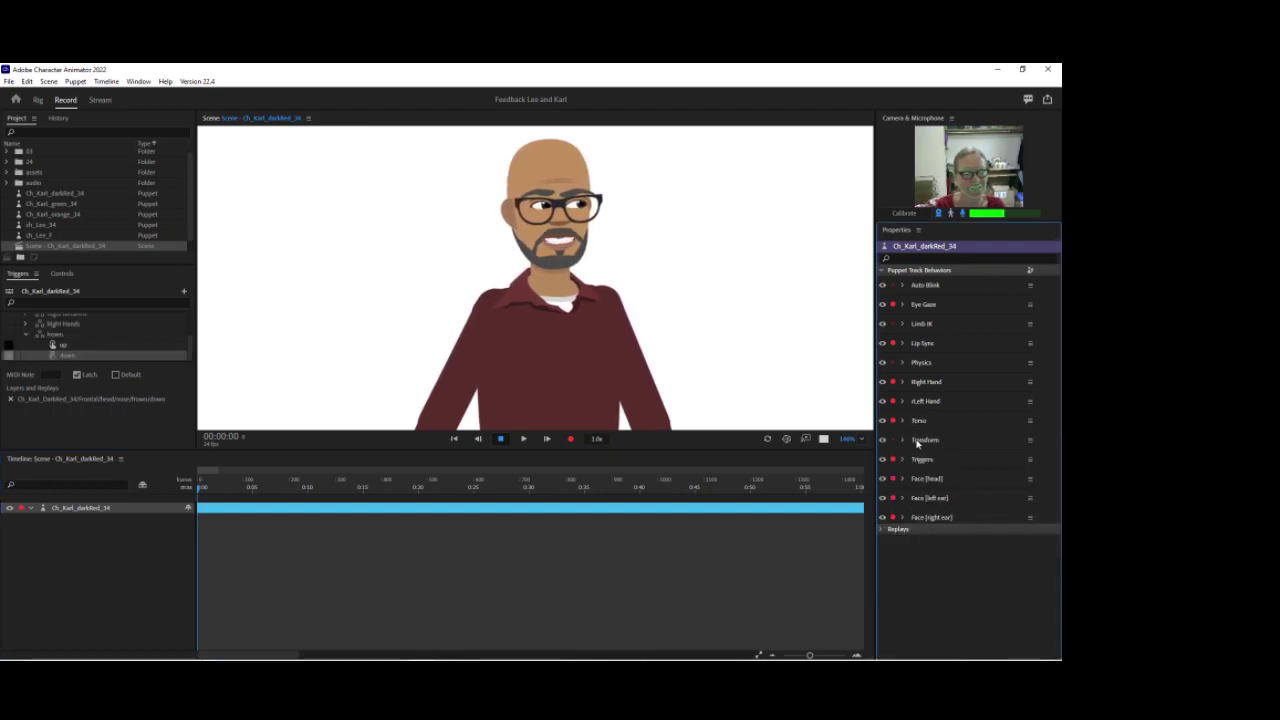
pyautogui.click(904, 344)
pyautogui.click(1020, 367)
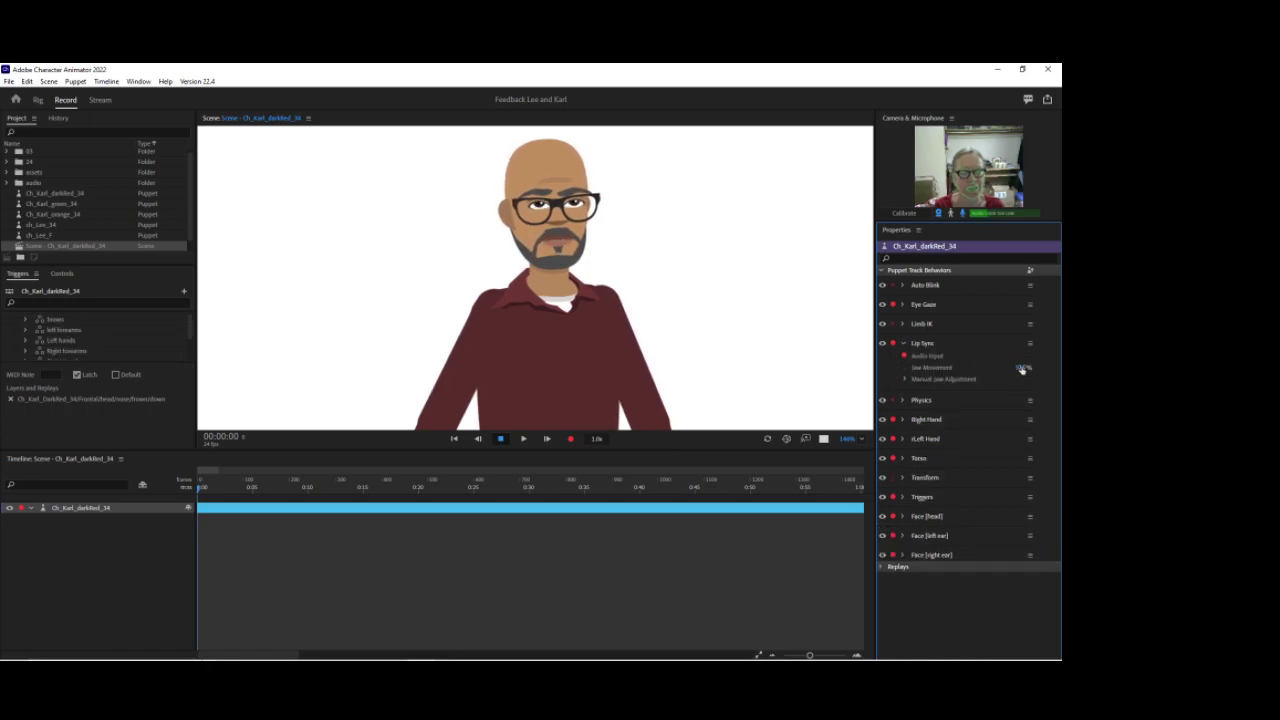
pyautogui.moveTo(1020, 367); pyautogui.dragTo(1022, 376)
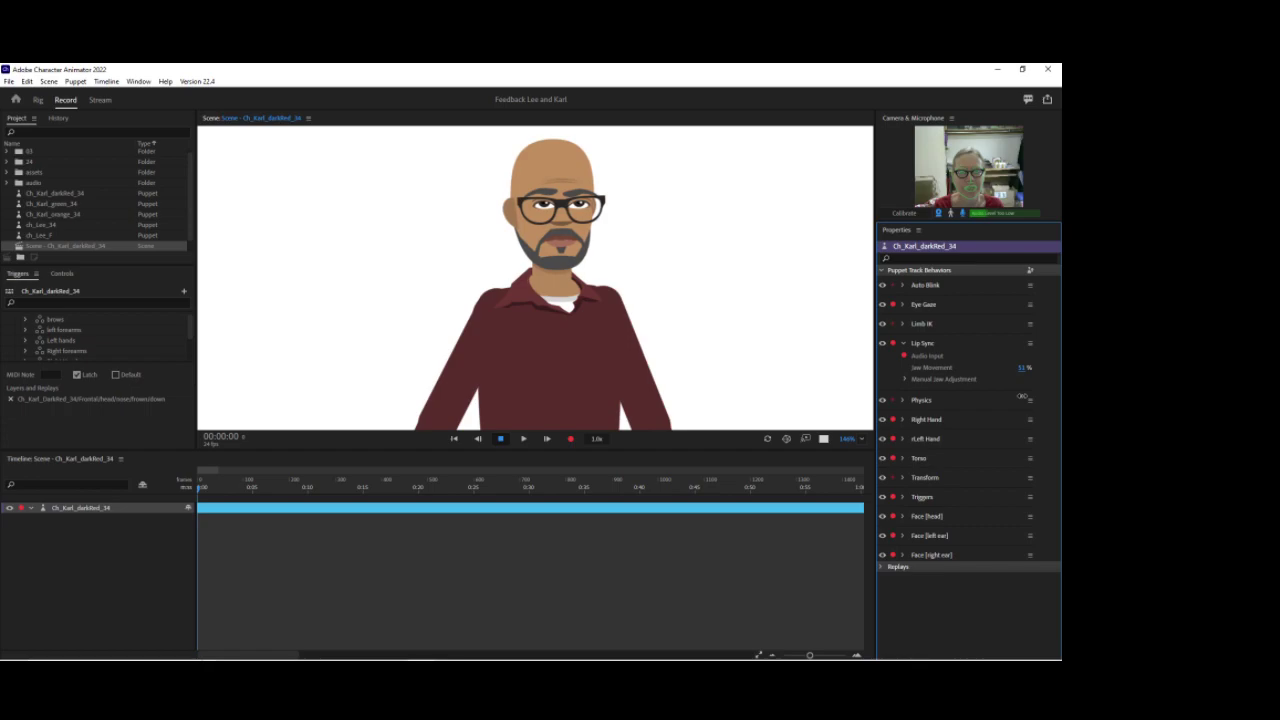
pyautogui.moveTo(1022, 396); pyautogui.dragTo(1021, 397)
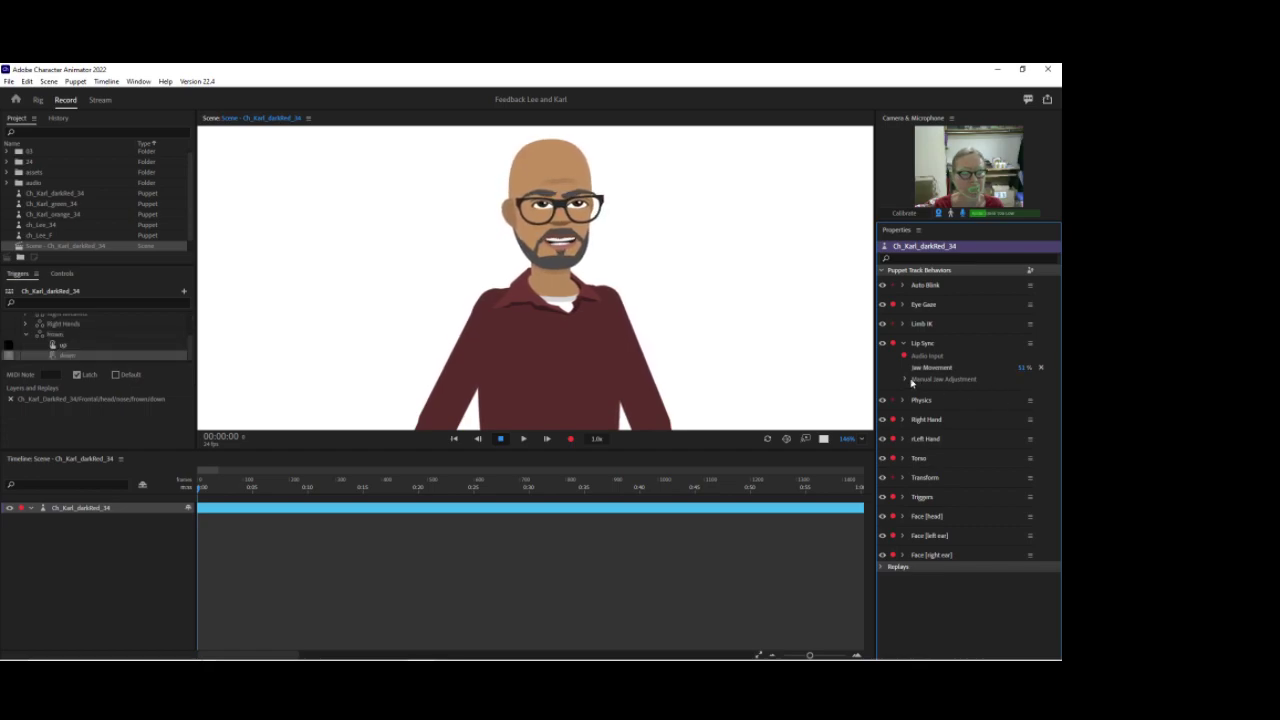
# Try a large negative Manual Jaw Adjustment for Aa and a small positive one for D.
pyautogui.click(970, 382)
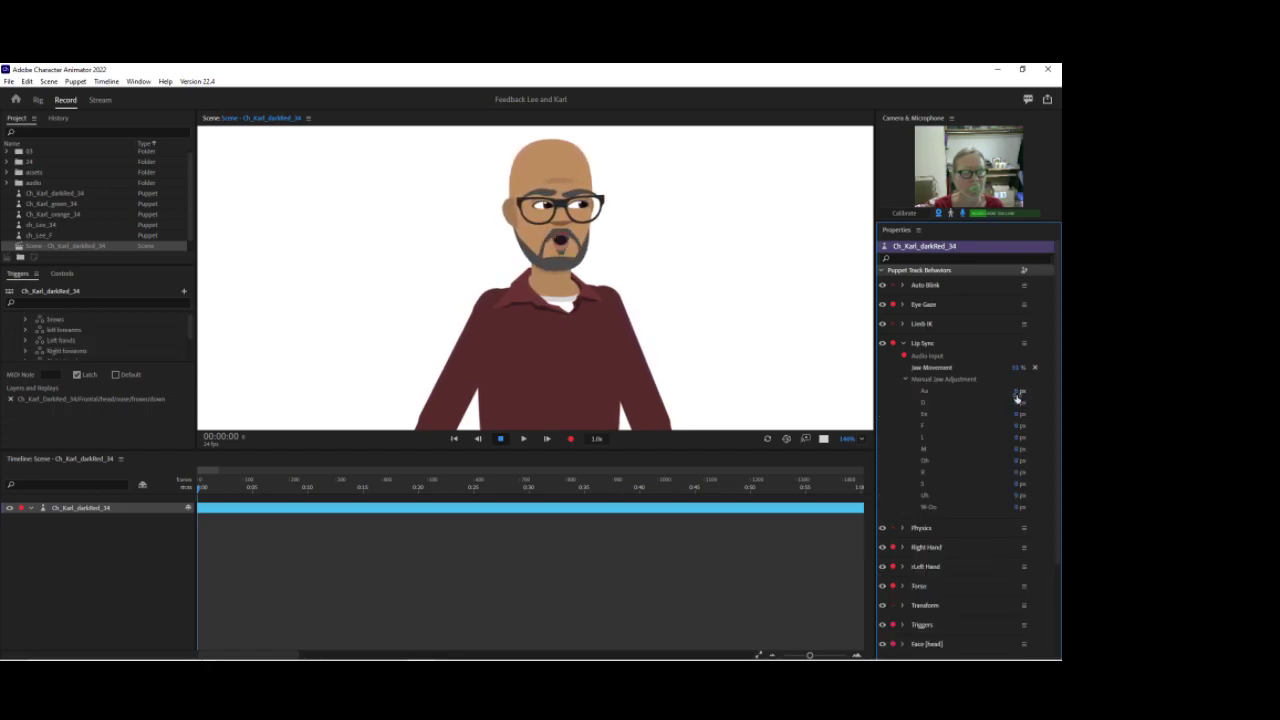
pyautogui.click(1018, 391)
pyautogui.write('-110')
pyautogui.press('Return')
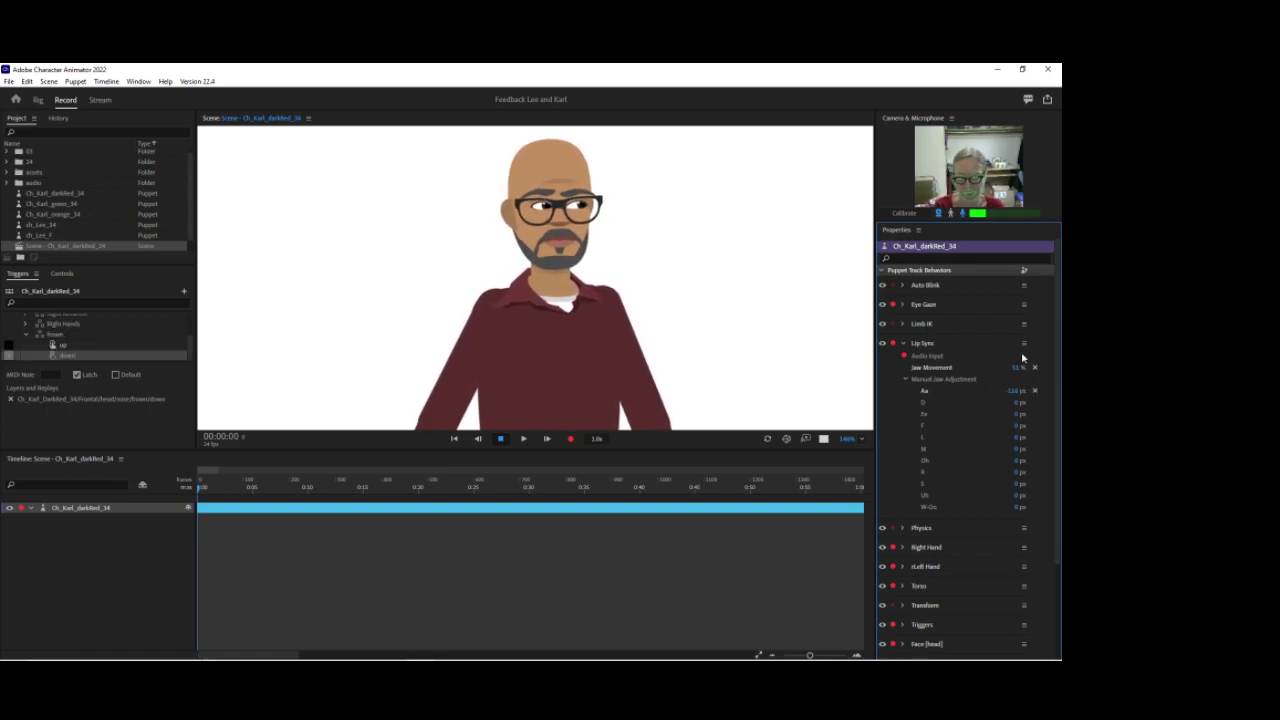
pyautogui.click(1016, 401)
pyautogui.write('8')
pyautogui.press('Return')
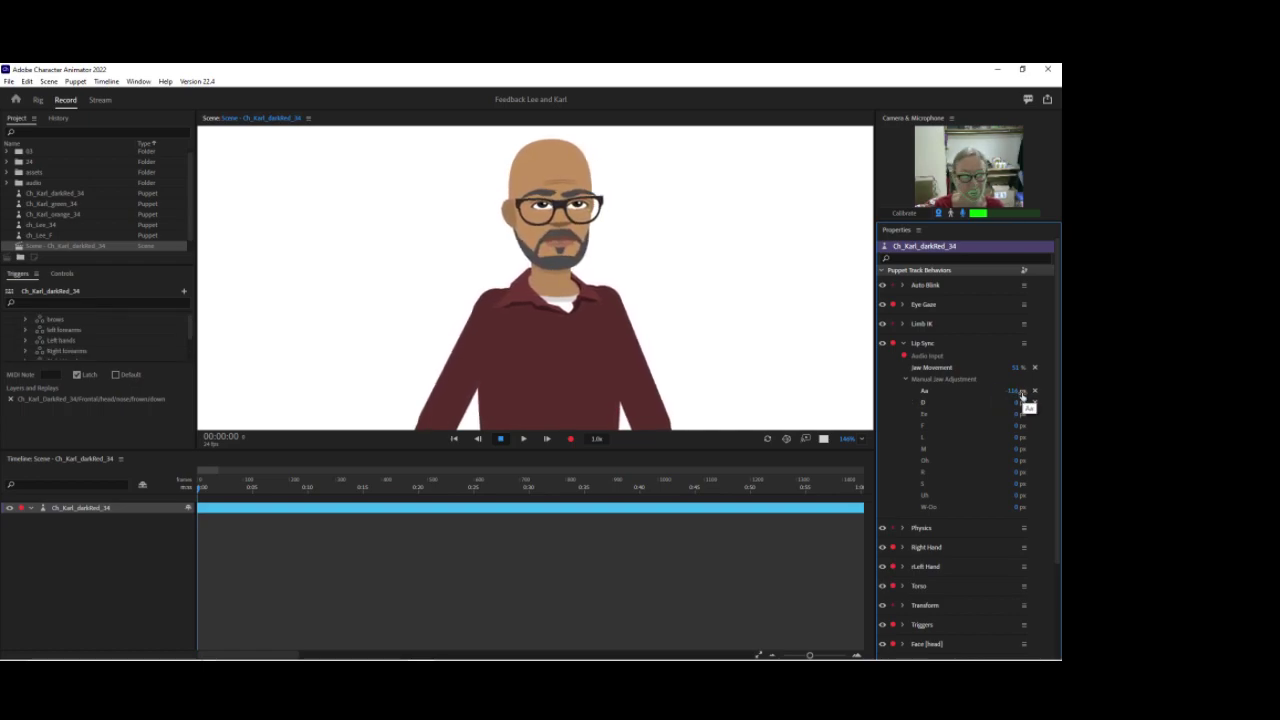
# Try Manual Jaw Adjustment values of 3 px for Ee, 3 px for F and 6 px for L.
pyautogui.click(1020, 415)
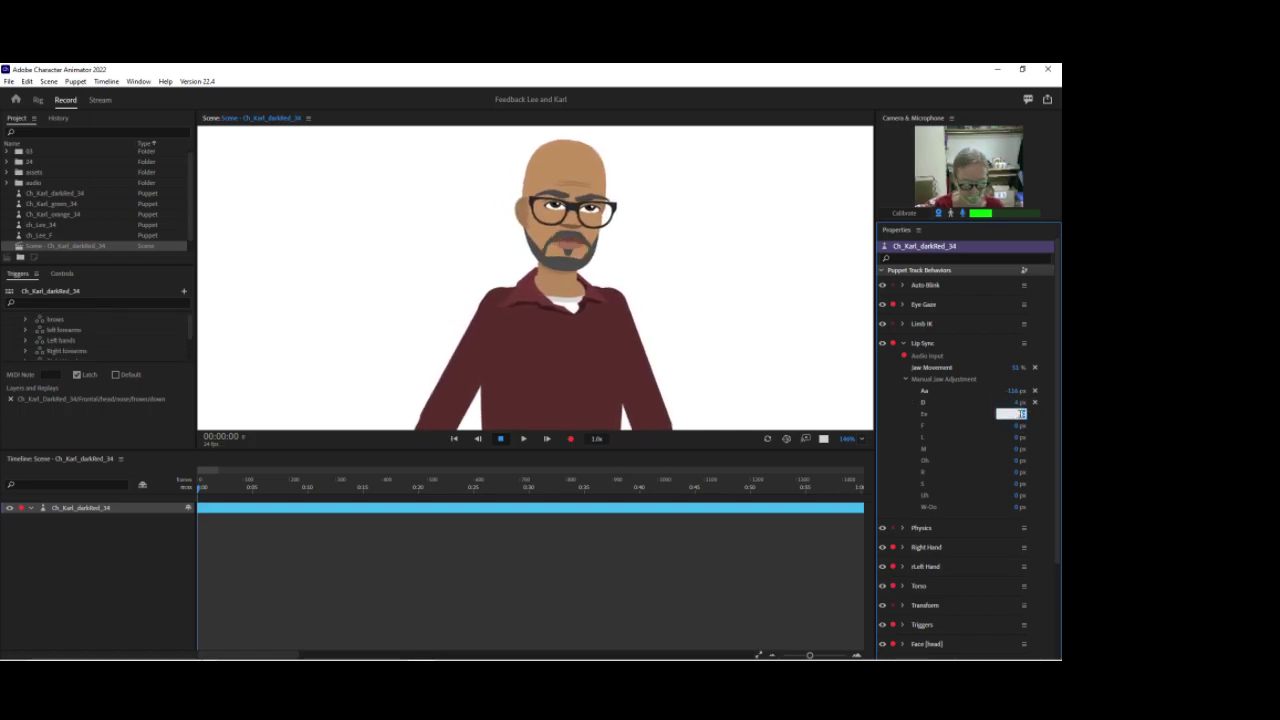
pyautogui.write('3')
pyautogui.press('Return')
pyautogui.click(1020, 425)
pyautogui.write('3')
pyautogui.press('Return')
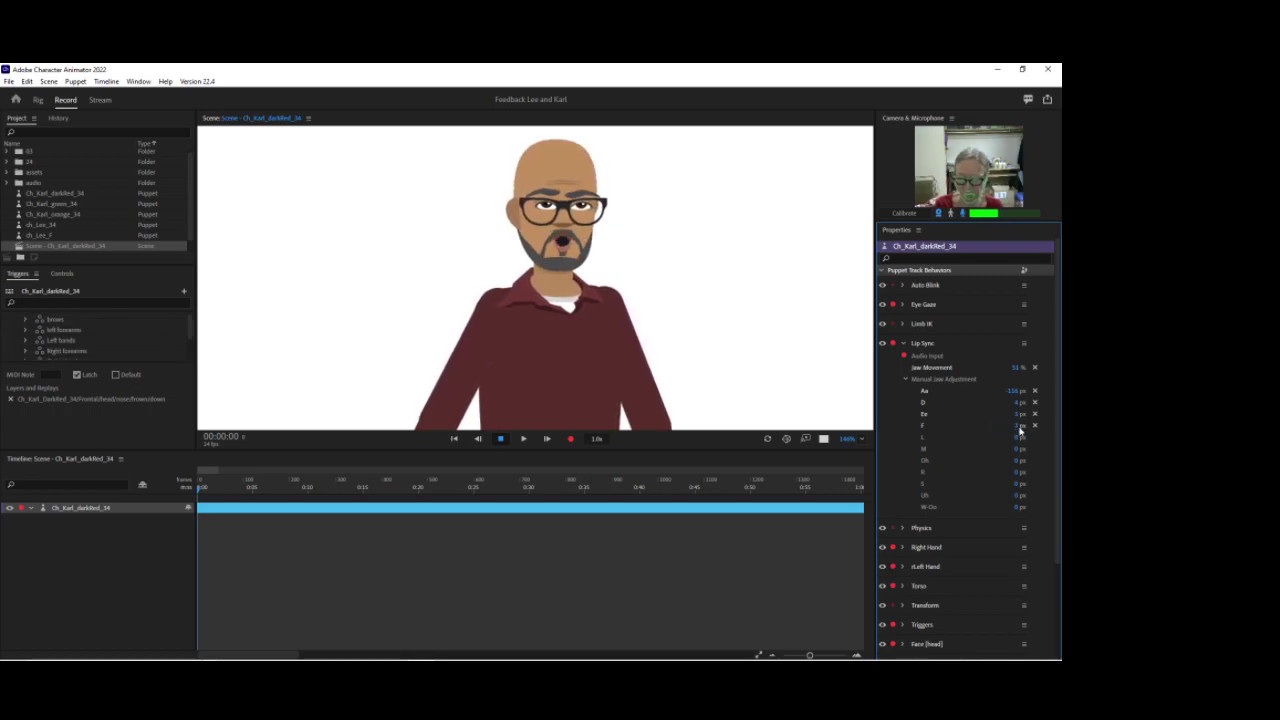
pyautogui.click(1019, 443)
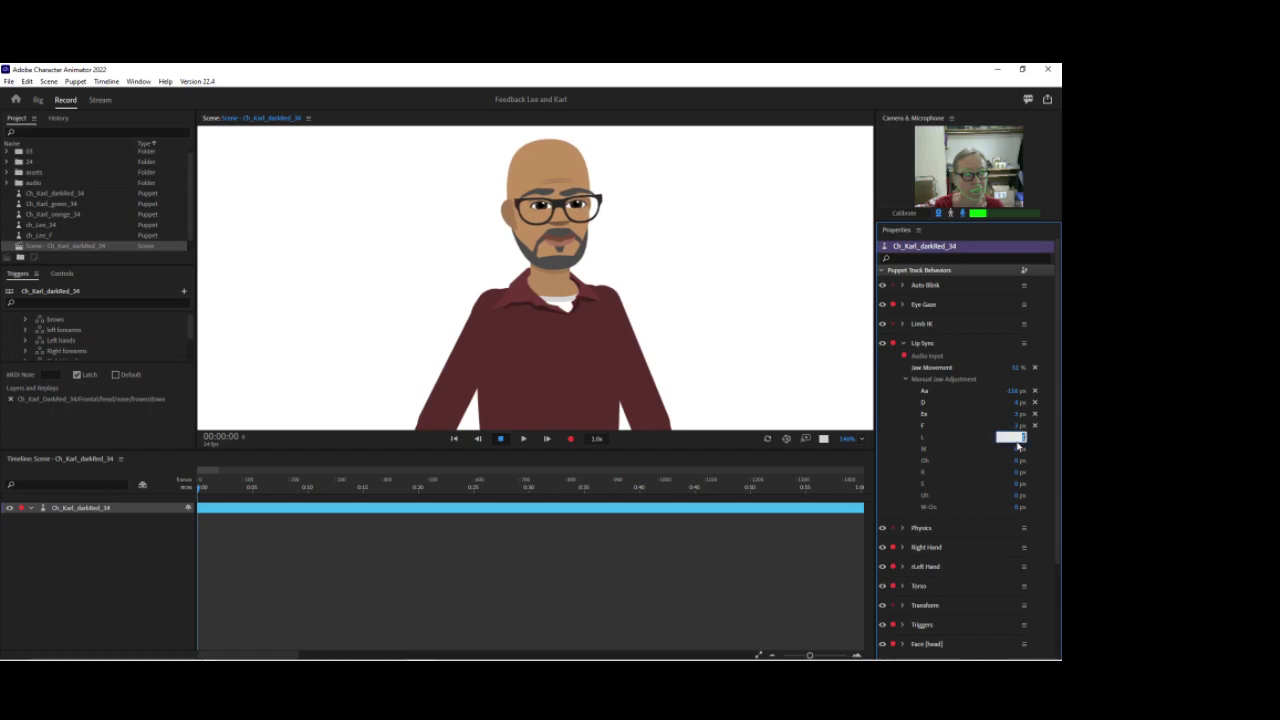
pyautogui.write('6')
pyautogui.press('Return')
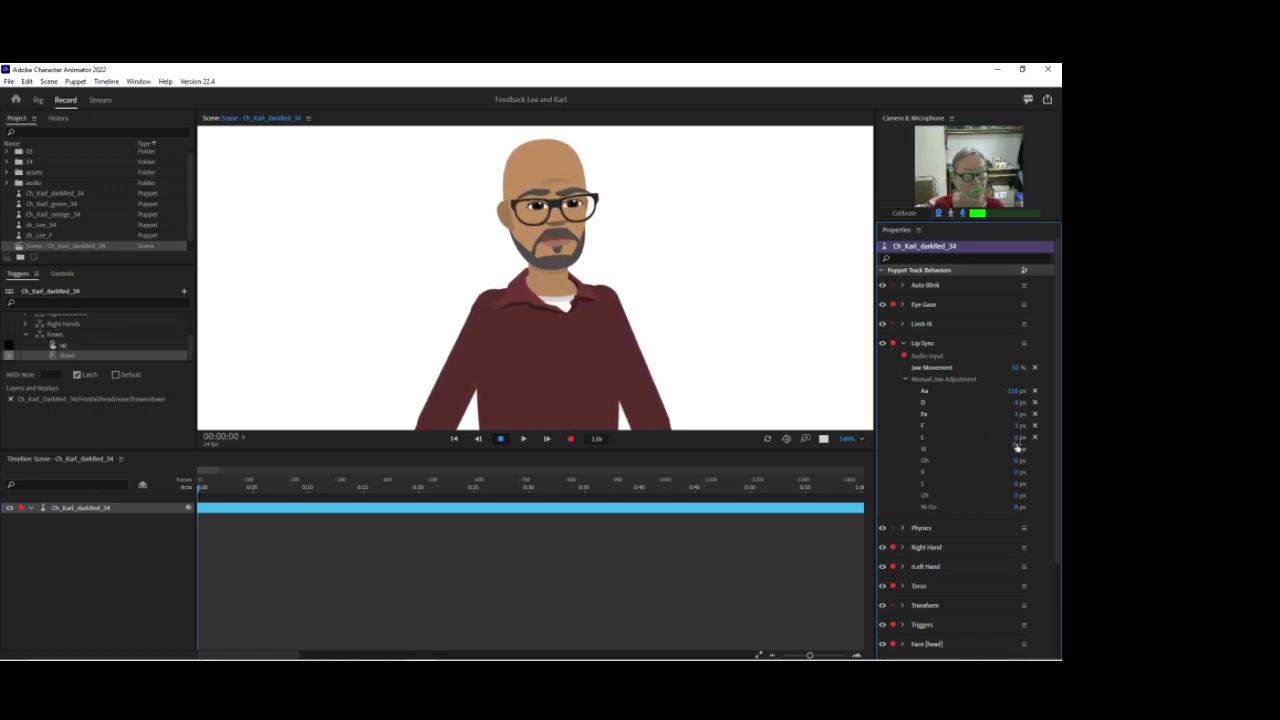
# Try Manual Jaw Adjustment values of 2 px for S and 3 px for Uh.
pyautogui.click(1018, 484)
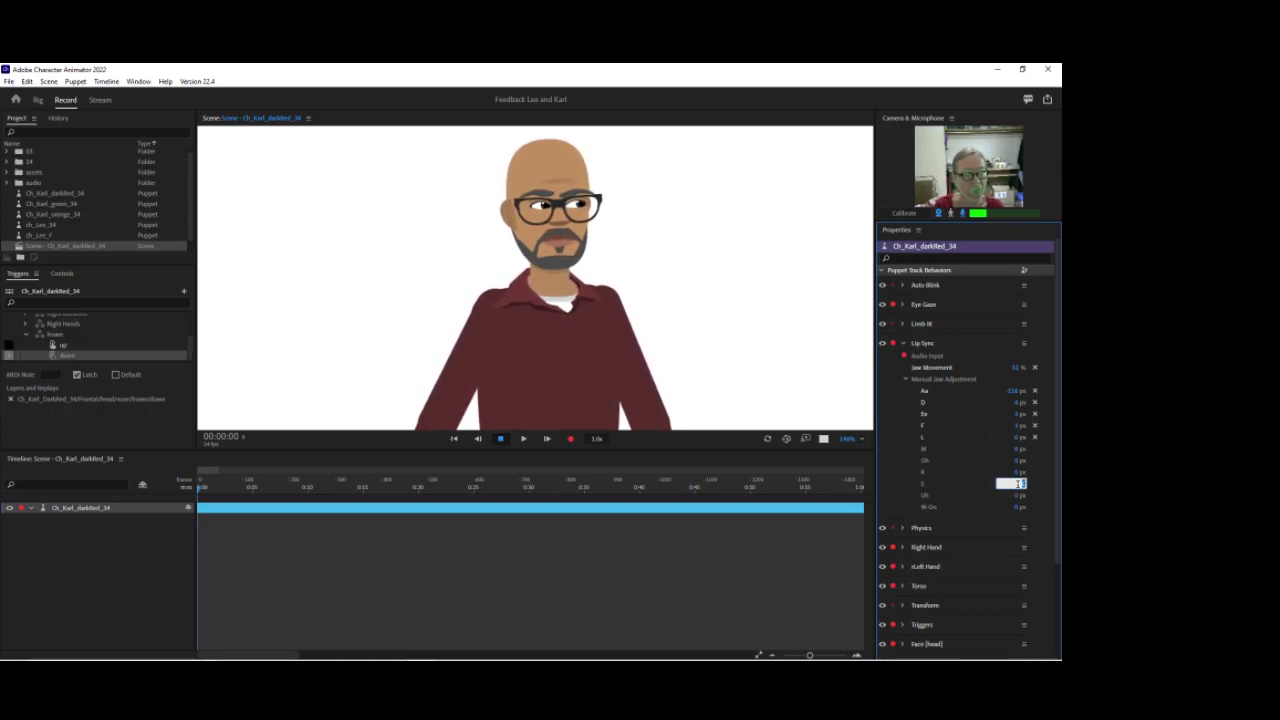
pyautogui.write('2')
pyautogui.press('Return')
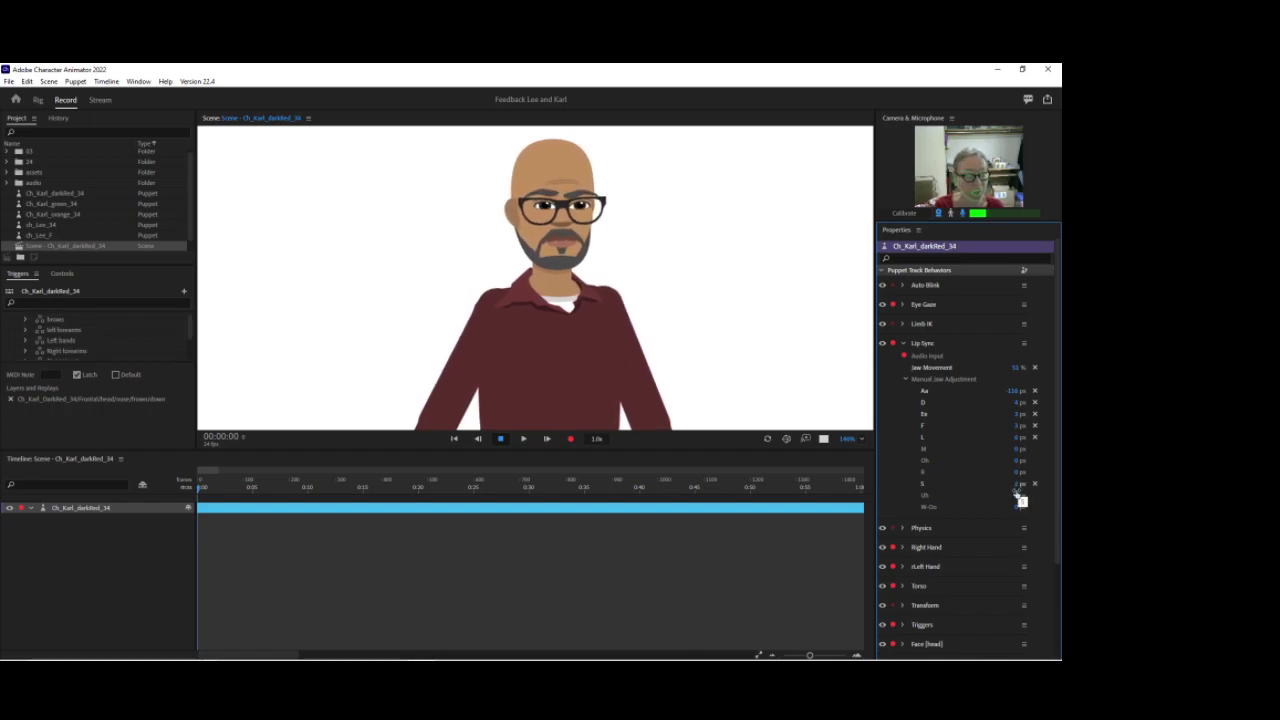
pyautogui.click(1018, 494)
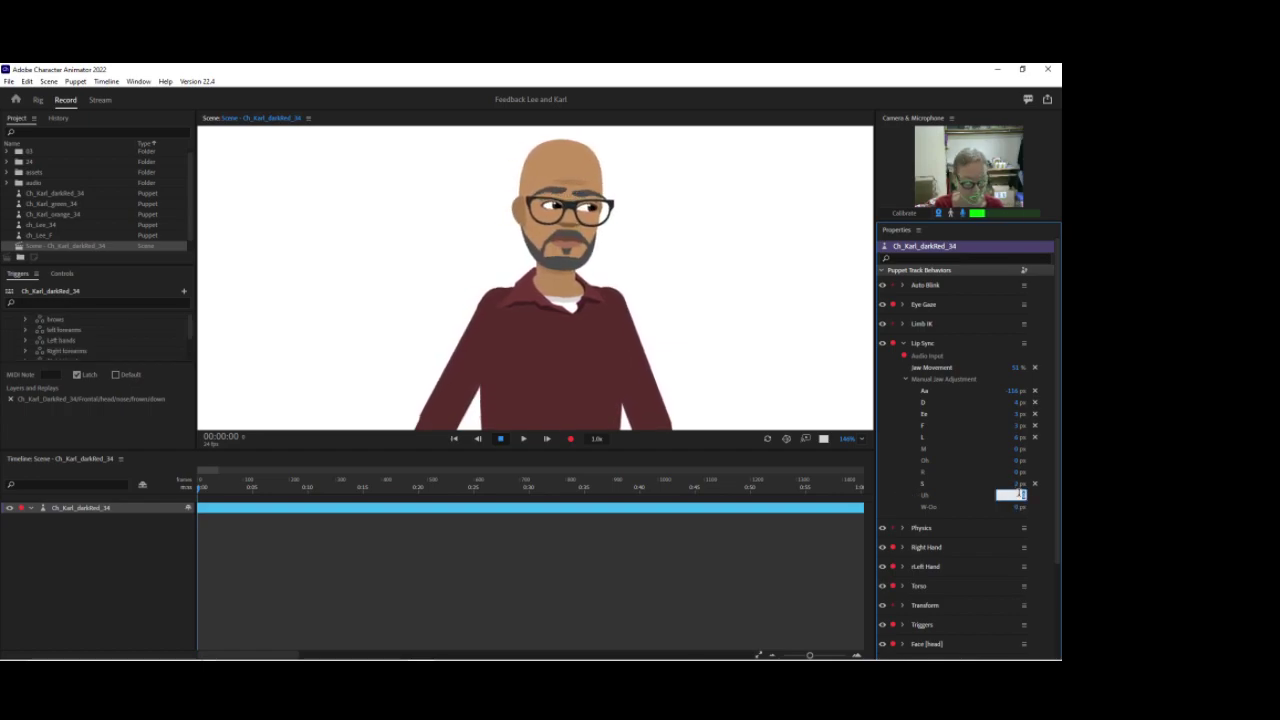
pyautogui.write('3')
pyautogui.press('Return')
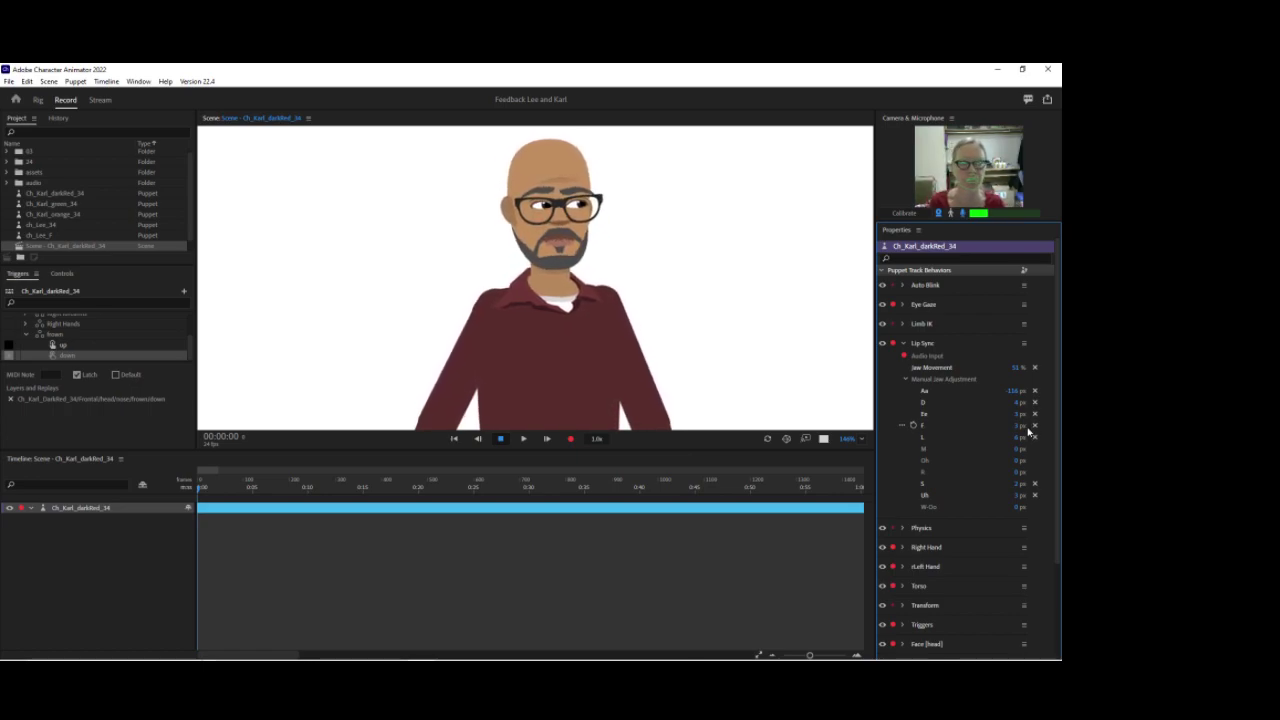
# Reset all the Manual Jaw Adjustment values and collapse that group.
pyautogui.click(1035, 391)
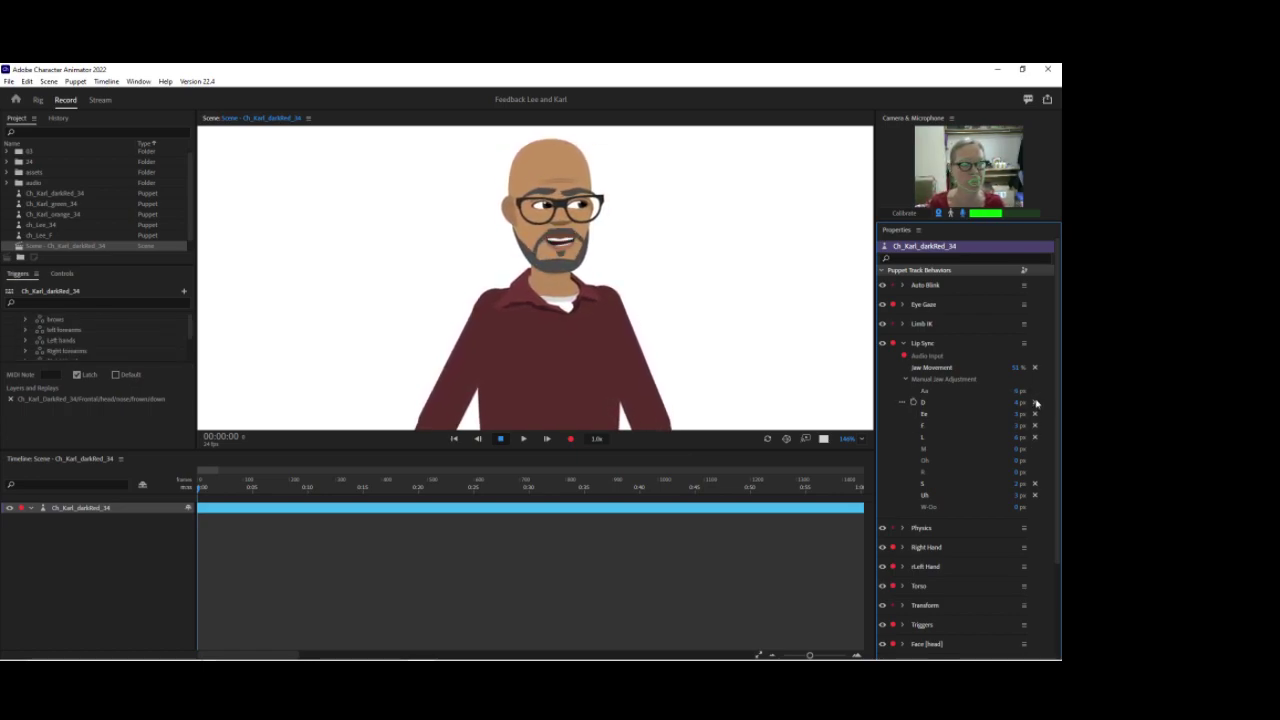
pyautogui.click(1035, 414)
pyautogui.click(1035, 427)
pyautogui.click(1034, 483)
pyautogui.click(1036, 495)
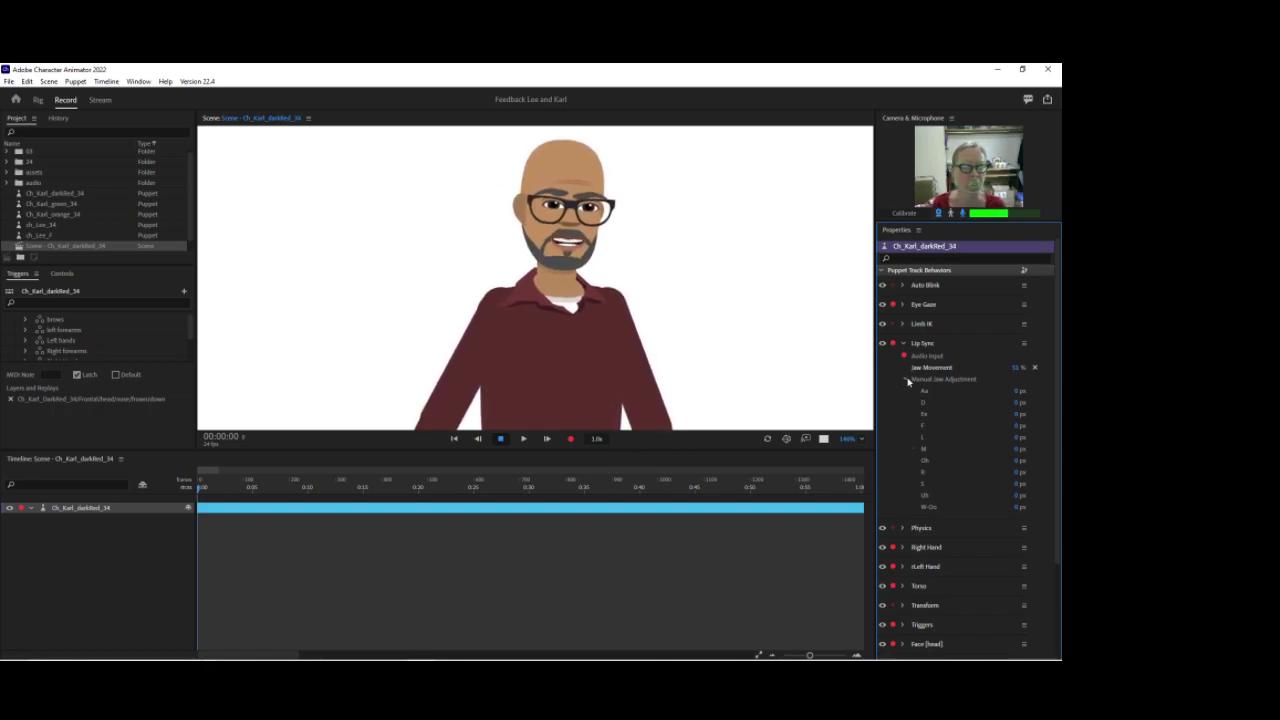
pyautogui.click(955, 381)
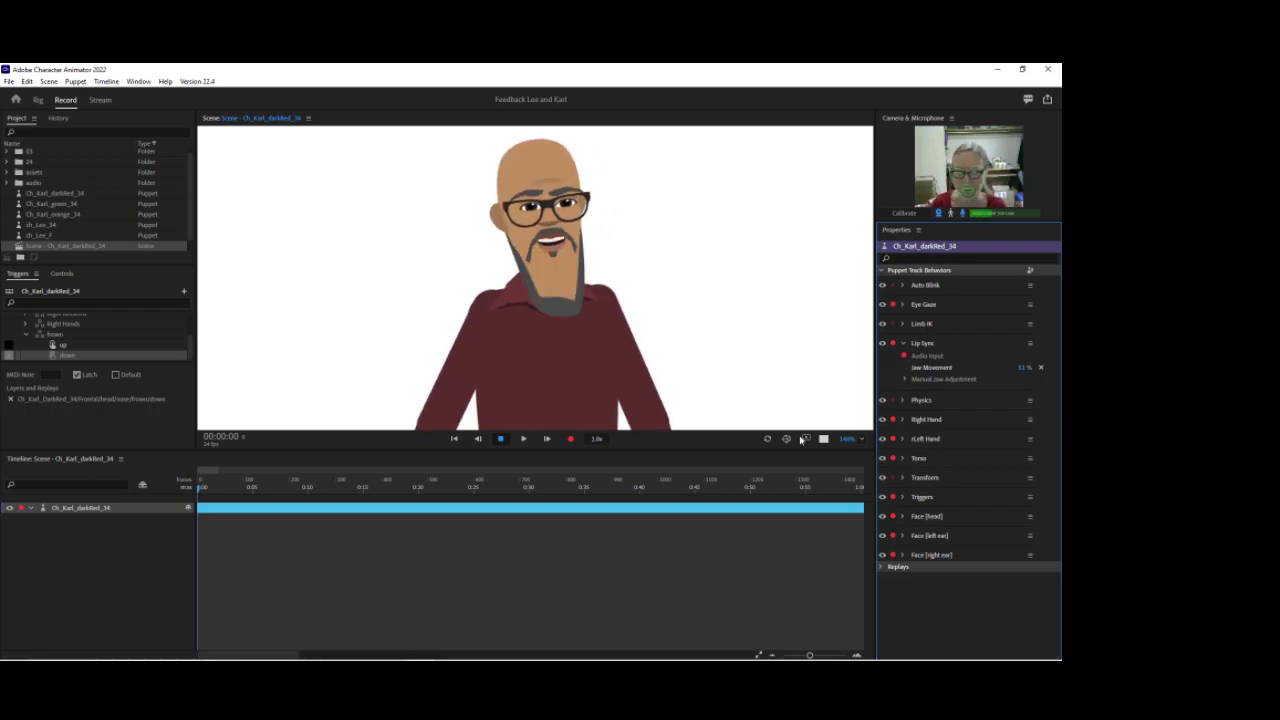
# Collapse Lip Sync, arm only the Triggers behavior and record a short take with the whole scene in view.
pyautogui.click(903, 344)
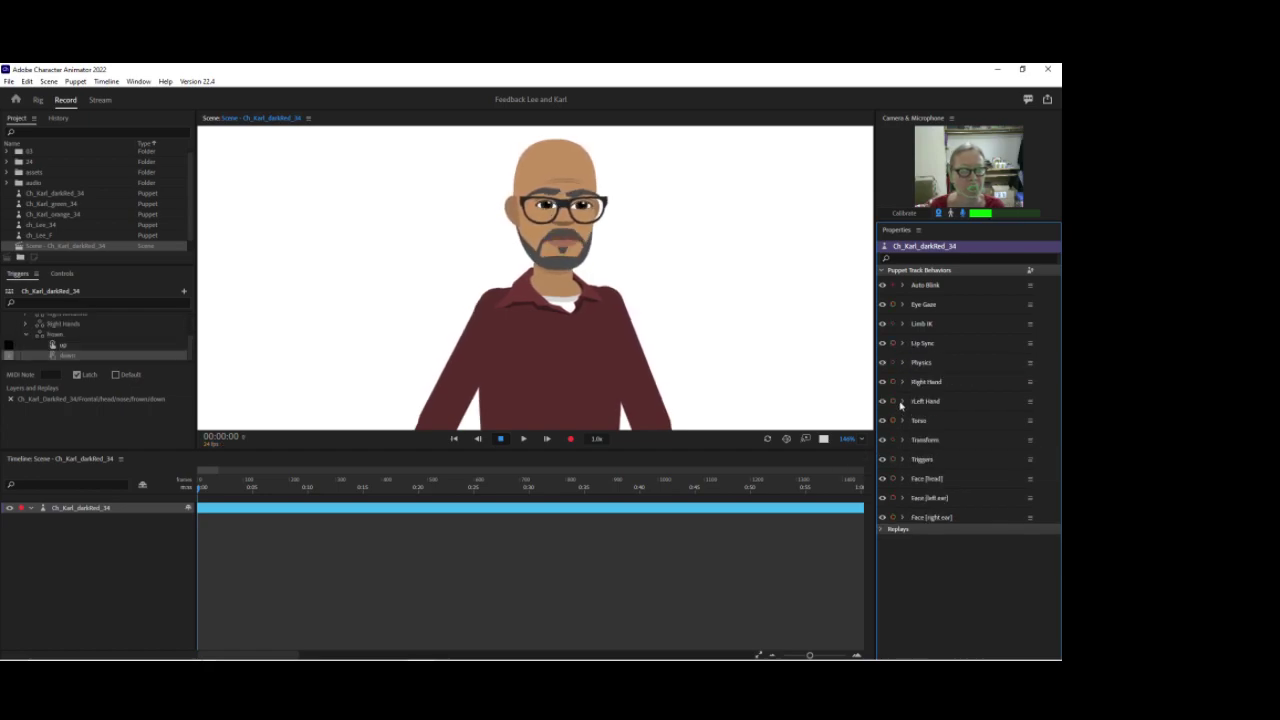
pyautogui.click(896, 460)
pyautogui.click(865, 441)
pyautogui.click(888, 449)
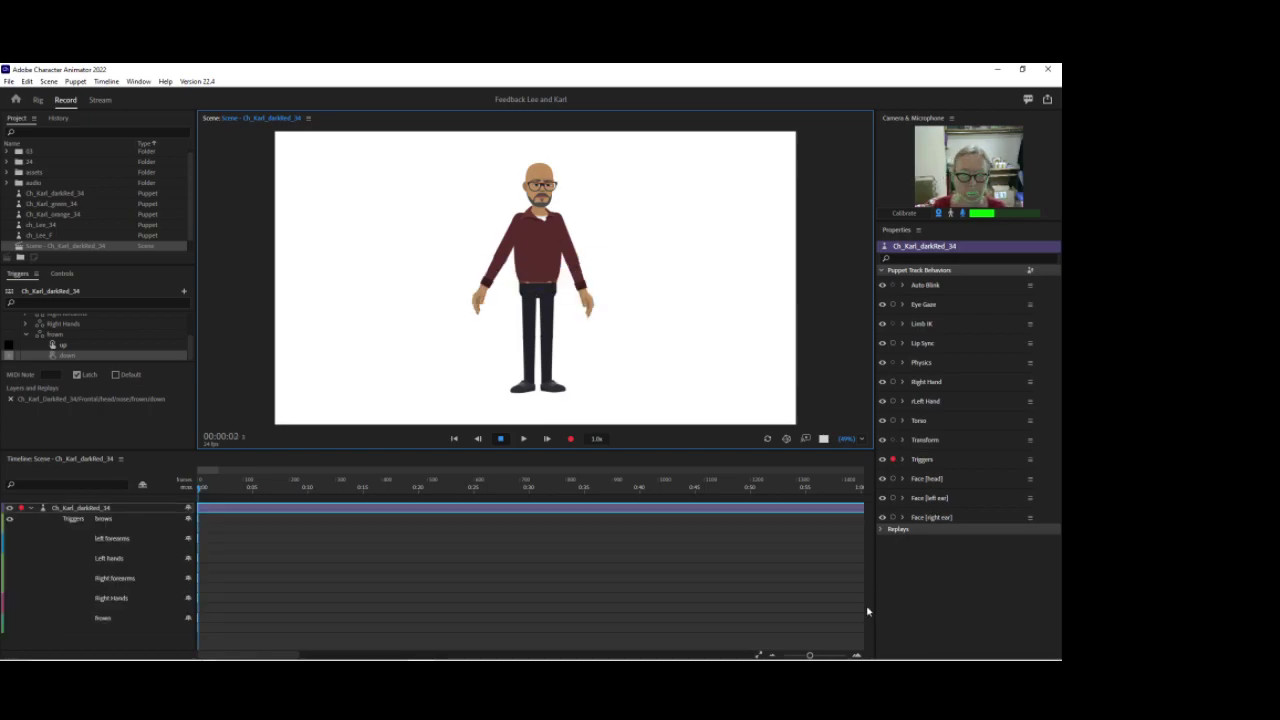
# Extend all the recorded trigger takes together past the two-second mark in the timeline.
pyautogui.moveTo(812, 651); pyautogui.dragTo(836, 655)
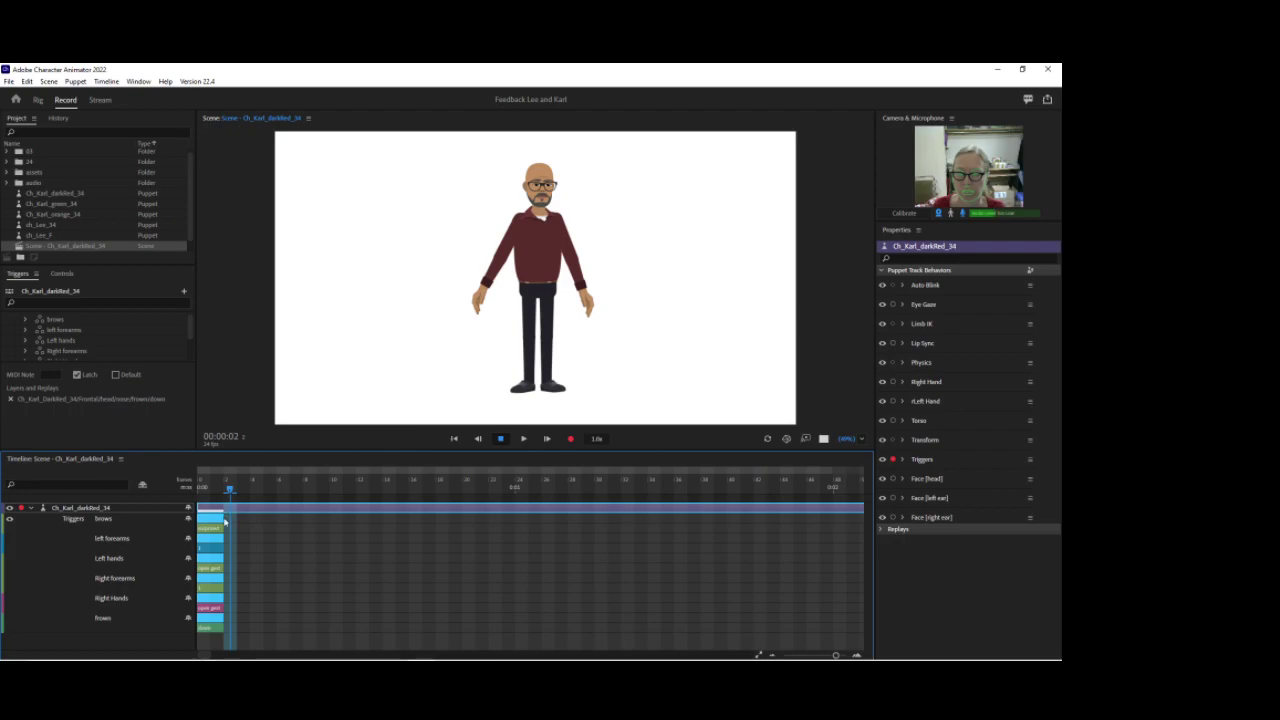
pyautogui.moveTo(224, 517); pyautogui.dragTo(506, 538)
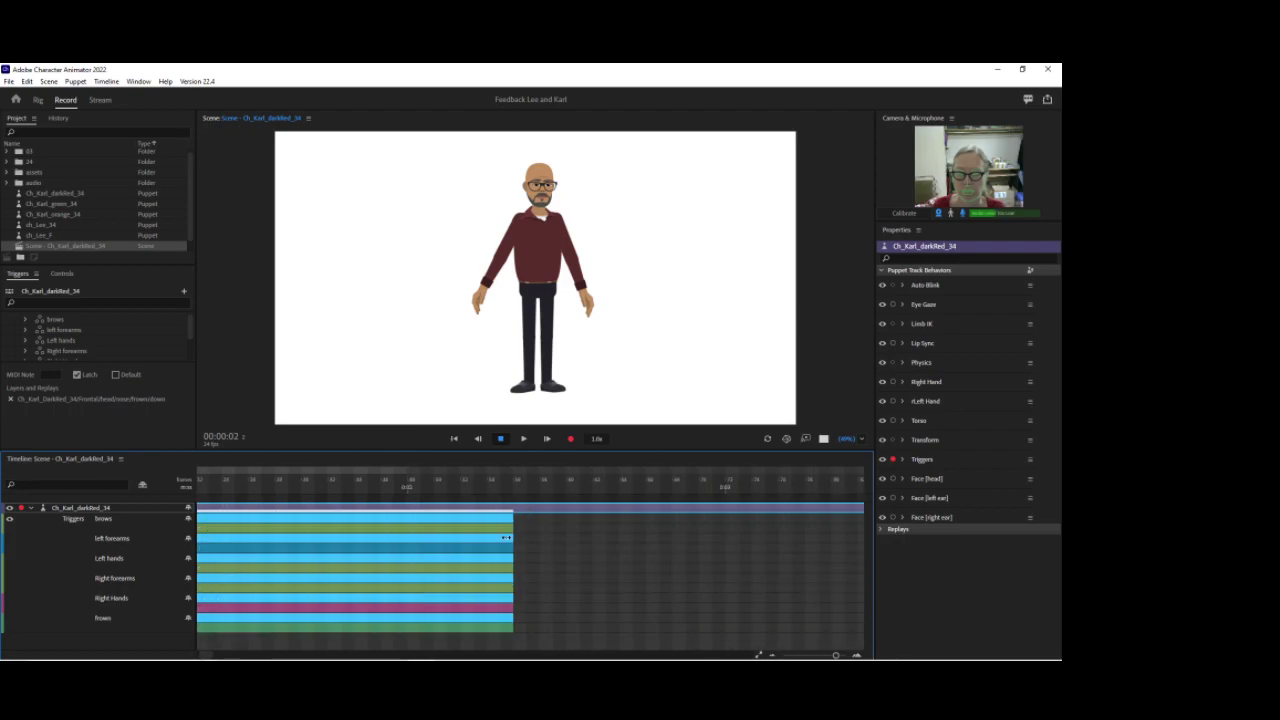
pyautogui.click(202, 656)
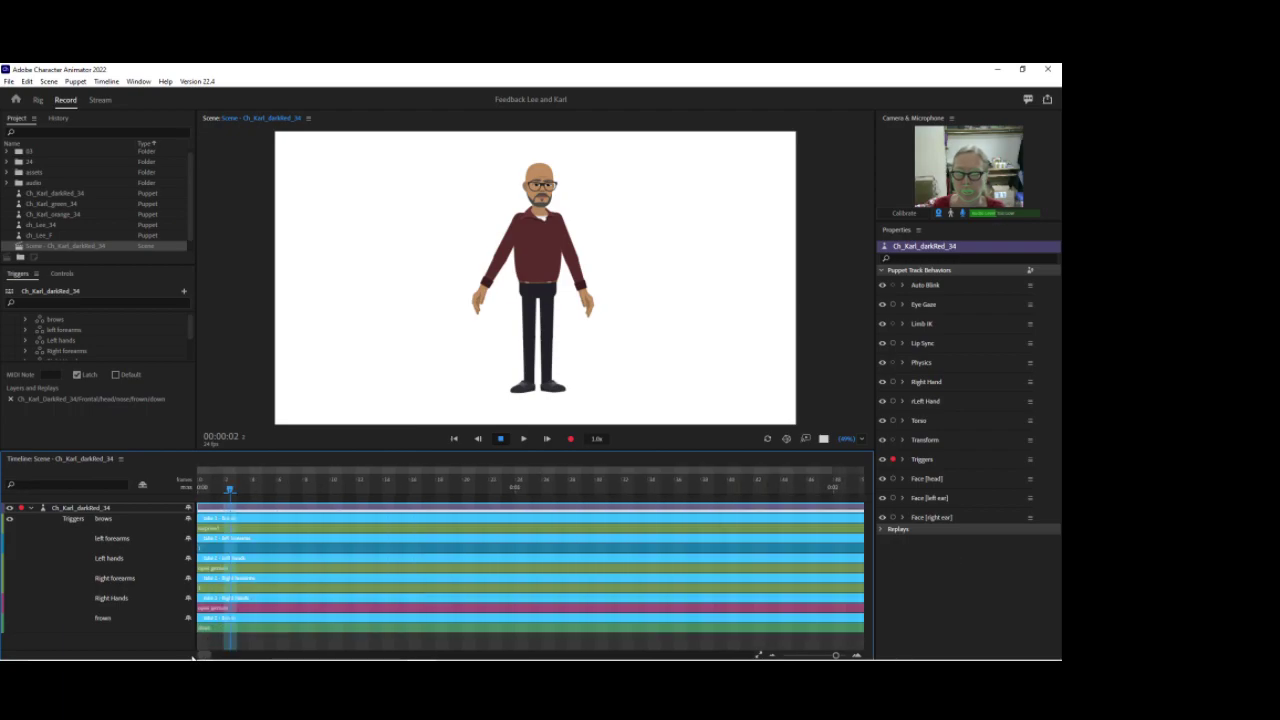
# Delete the down trigger from the frown take and delete the Right Hands take.
pyautogui.click(288, 628)
pyautogui.press('Delete')
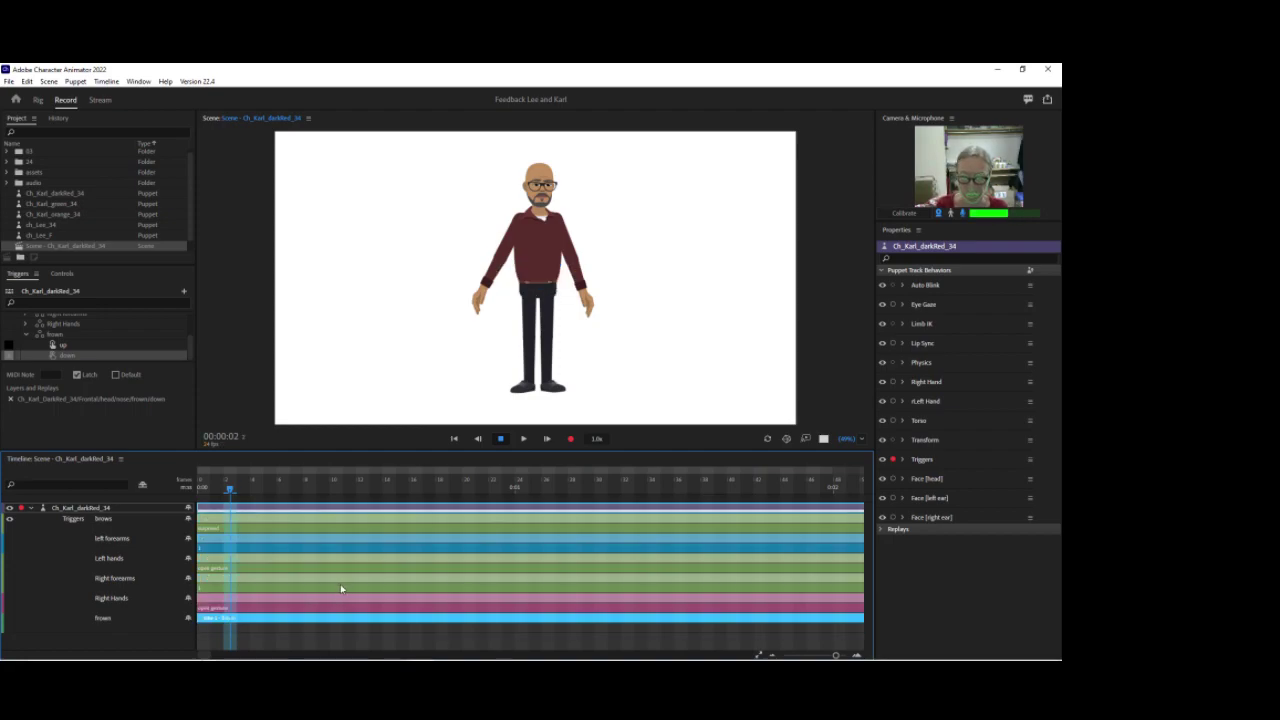
pyautogui.click(340, 600)
pyautogui.press('Delete')
pyautogui.click(352, 578)
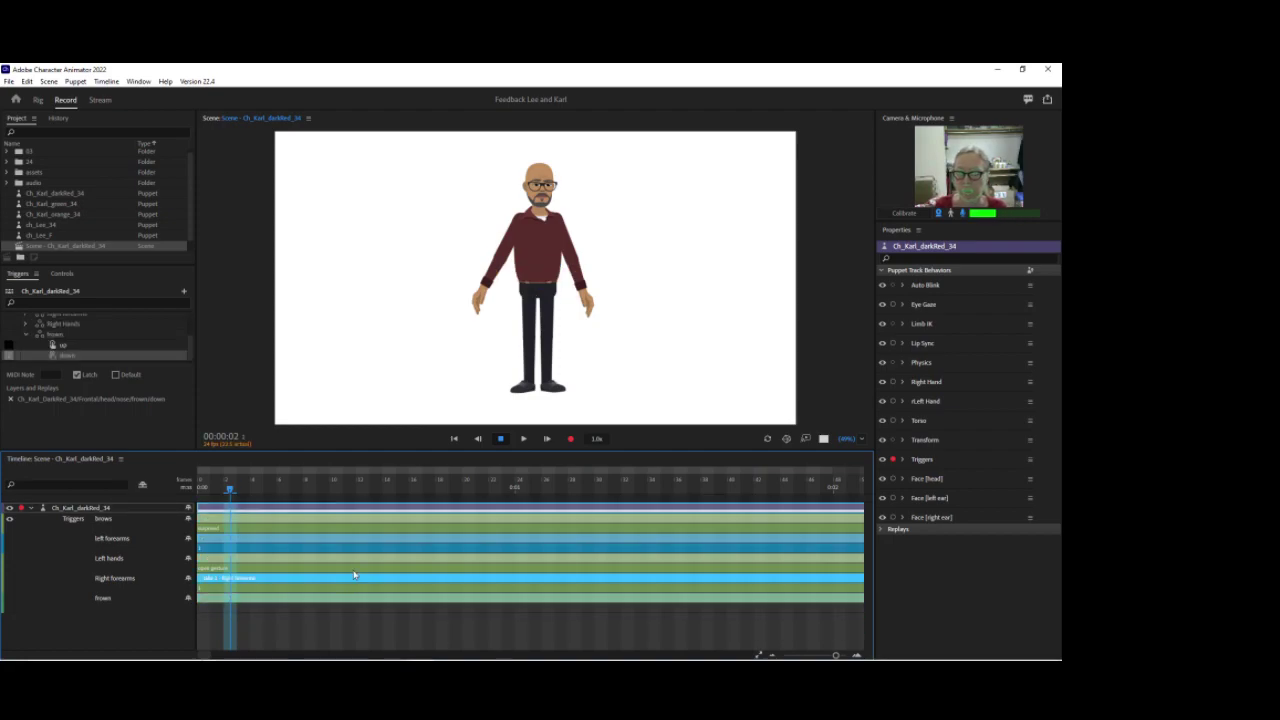
pyautogui.press('Delete')
pyautogui.hotkey('ctrl', 'z')
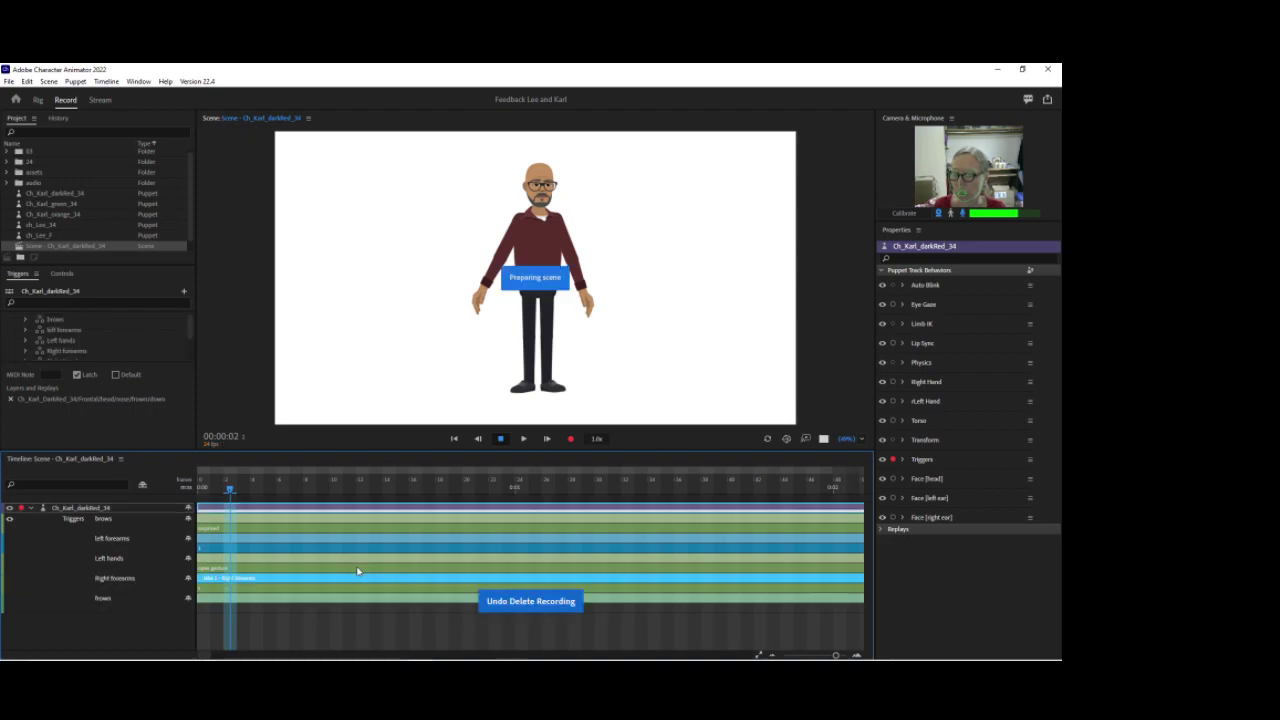
# Delete the remaining triggers from the Right forearms, Left hands, left forearms and brows takes, leaving the takes empty.
pyautogui.click(307, 592)
pyautogui.press('Delete')
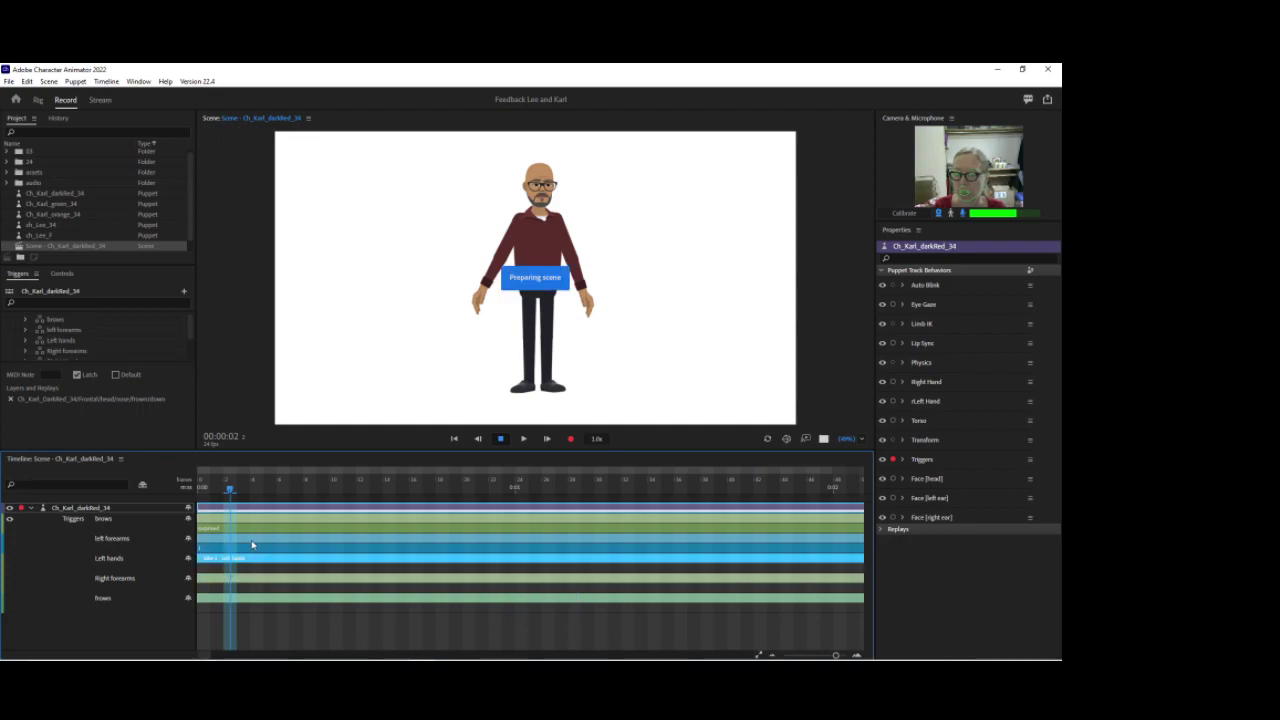
pyautogui.click(248, 531)
pyautogui.click(289, 517)
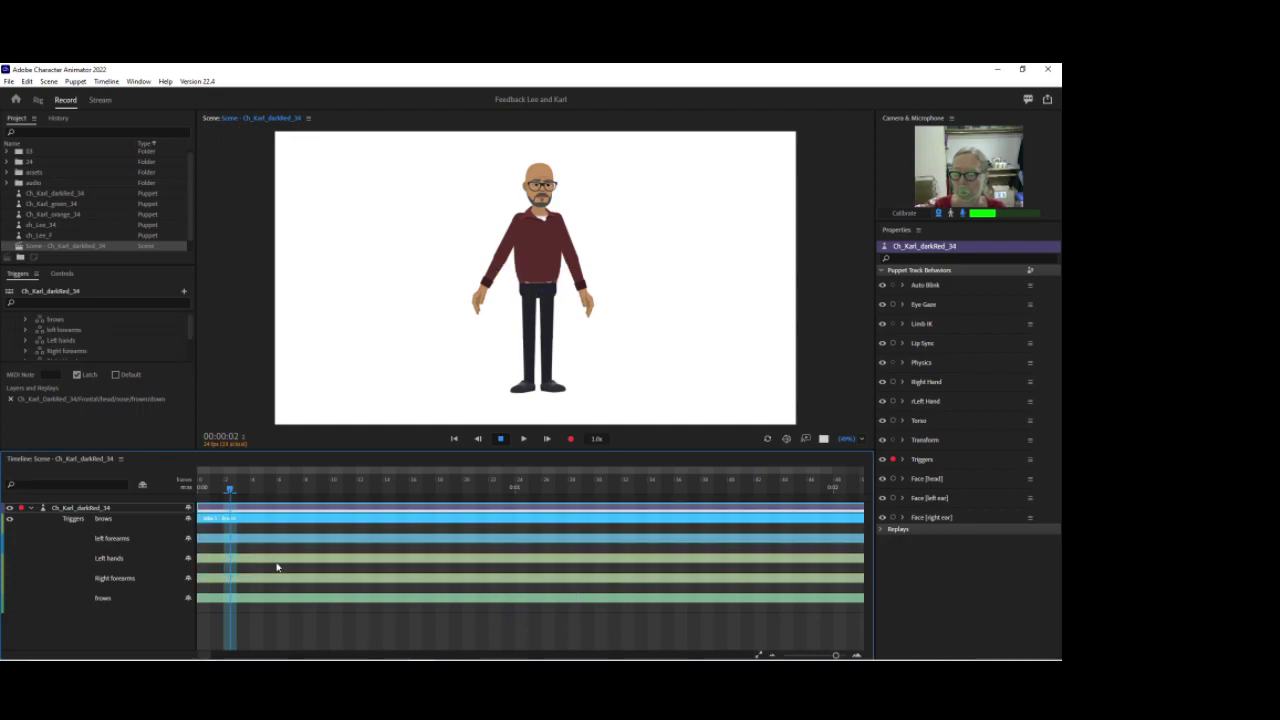
# Add trigger 5 to the left forearms take at about frame 5 and extend it to the one-second mark.
pyautogui.rightClick(272, 544)
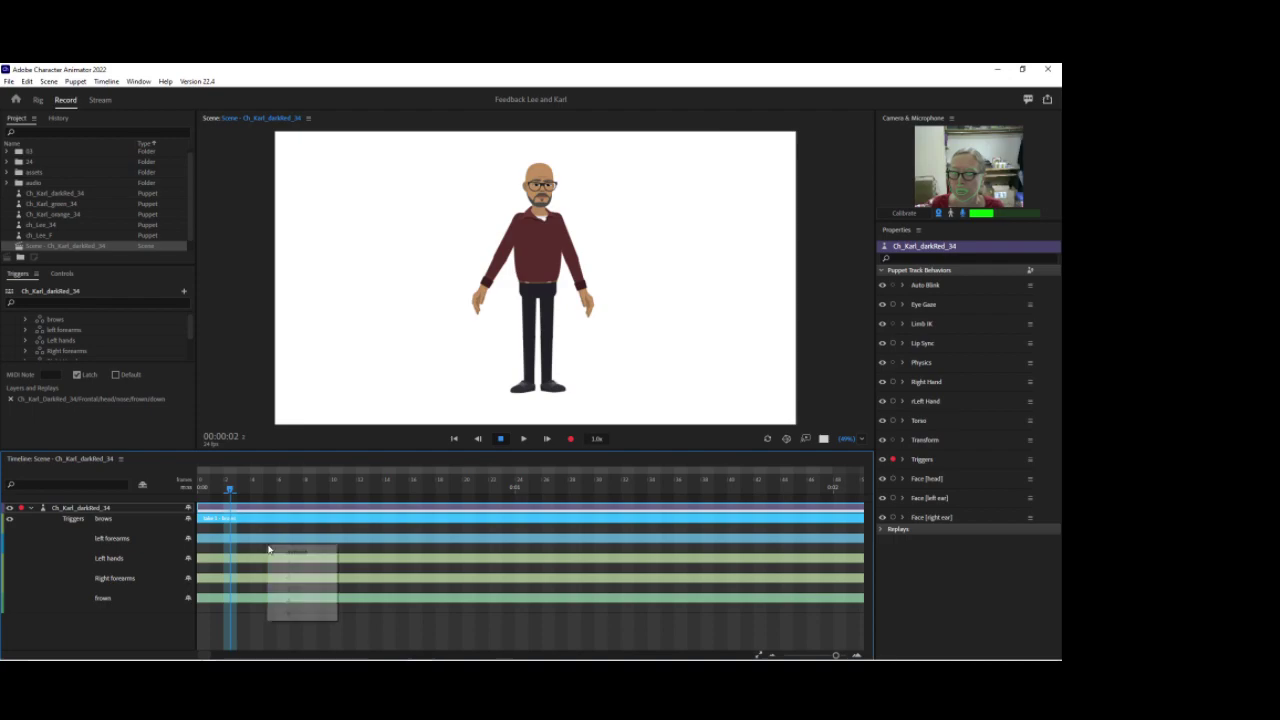
pyautogui.click(284, 612)
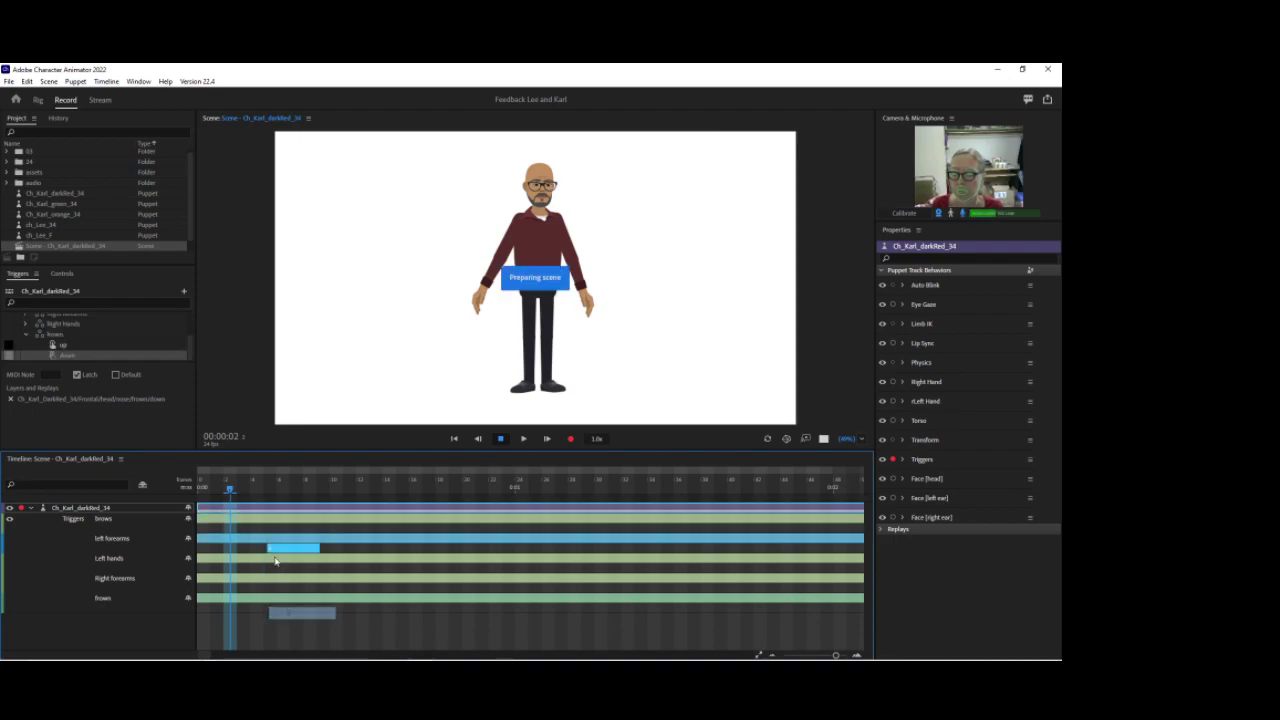
pyautogui.moveTo(318, 548); pyautogui.dragTo(515, 548)
# Split the left forearms trigger at each of frames 6–9 and 17–21, and delete the piece after frame 21.
pyautogui.click(243, 489)
pyautogui.moveTo(261, 491); pyautogui.dragTo(286, 494)
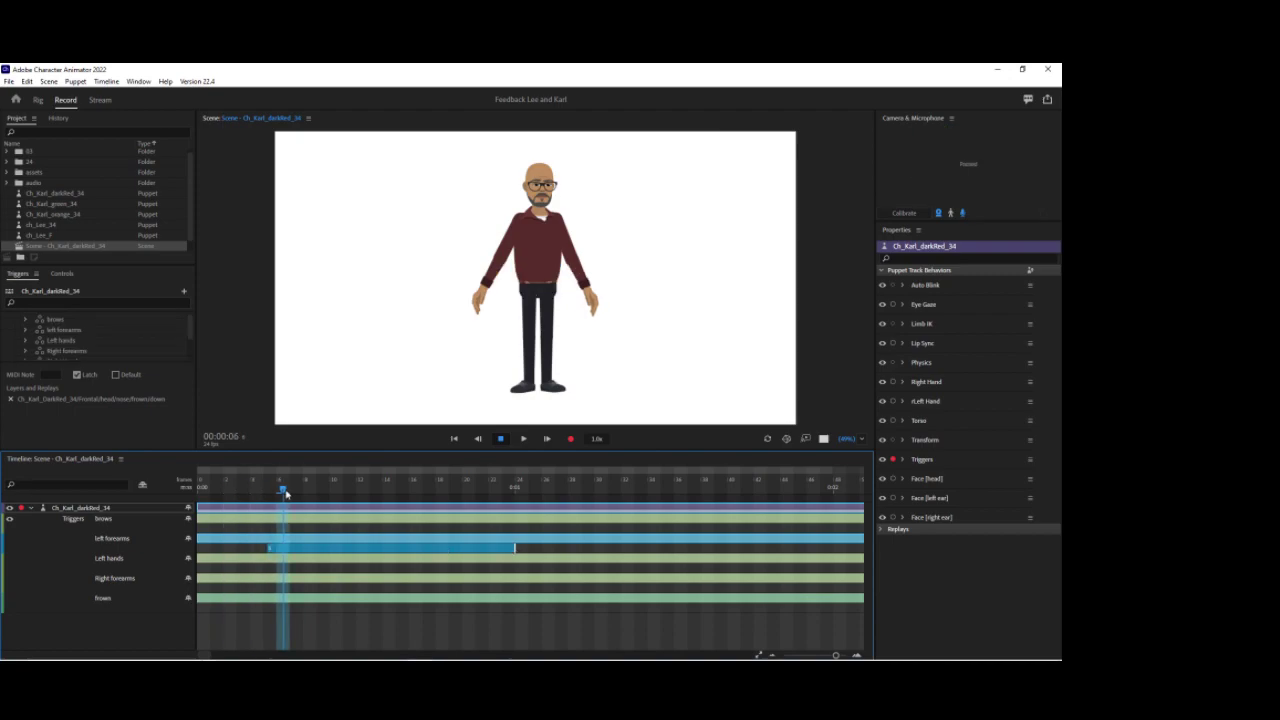
pyautogui.click(282, 545)
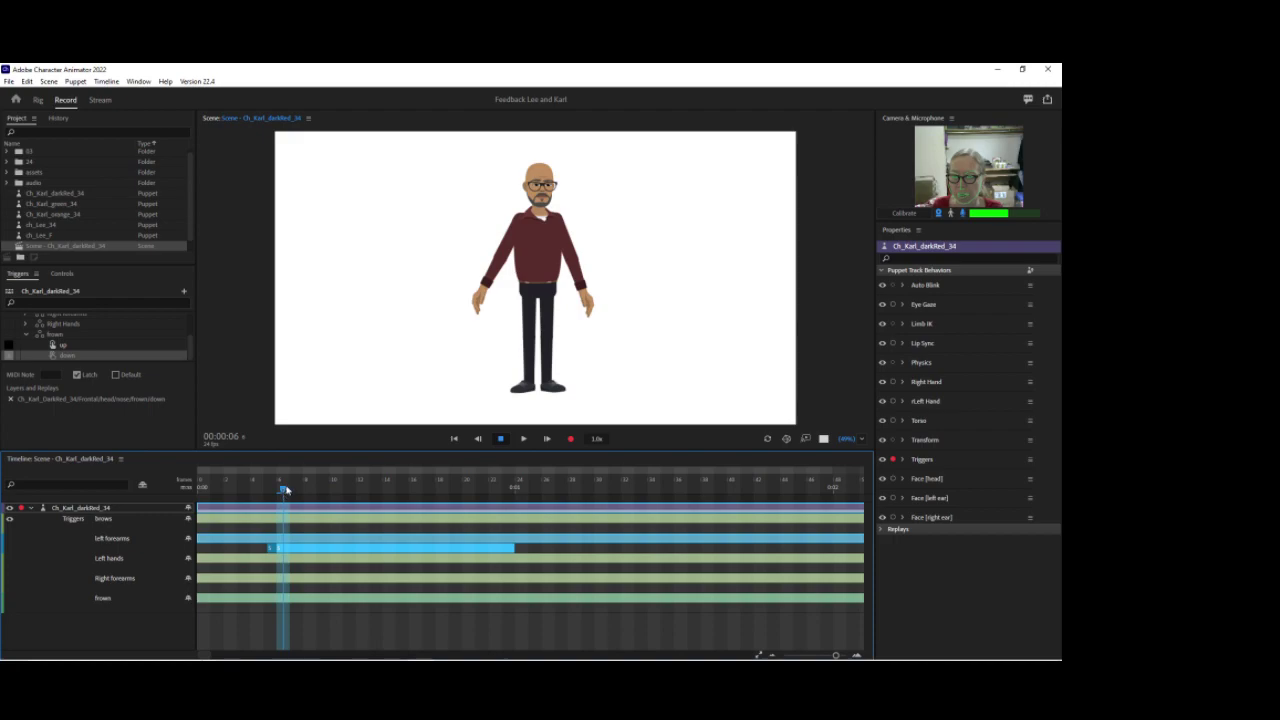
pyautogui.moveTo(286, 492); pyautogui.dragTo(479, 491)
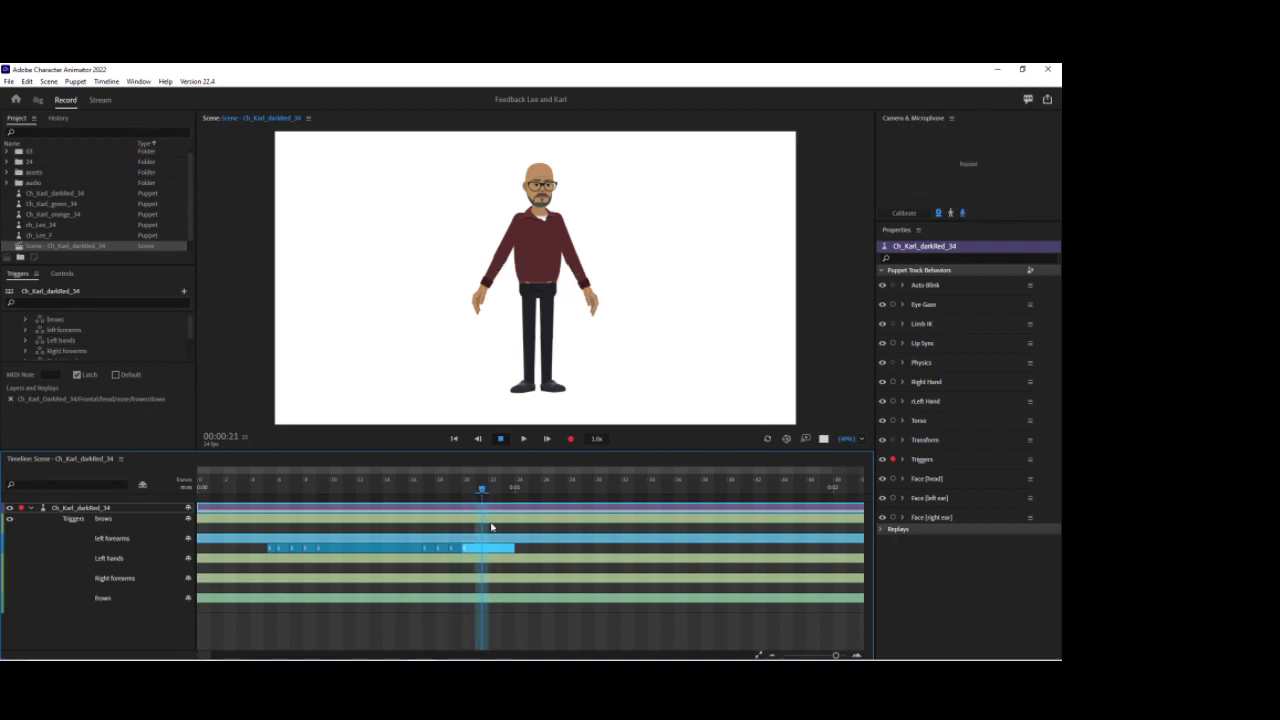
pyautogui.rightClick(497, 553)
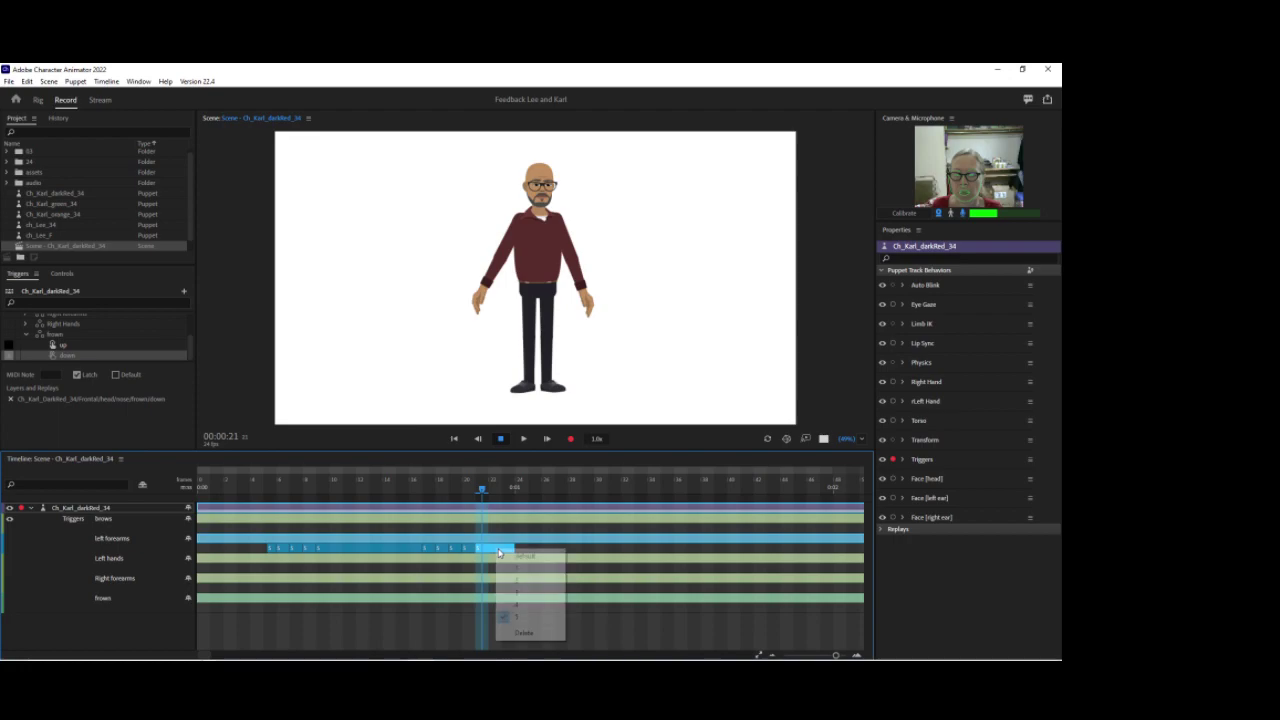
pyautogui.click(505, 628)
# Change the left forearms trigger pieces starting at frames 6, 7, 8 and 9 to 4, 3, 2 and 1.
pyautogui.rightClick(279, 549)
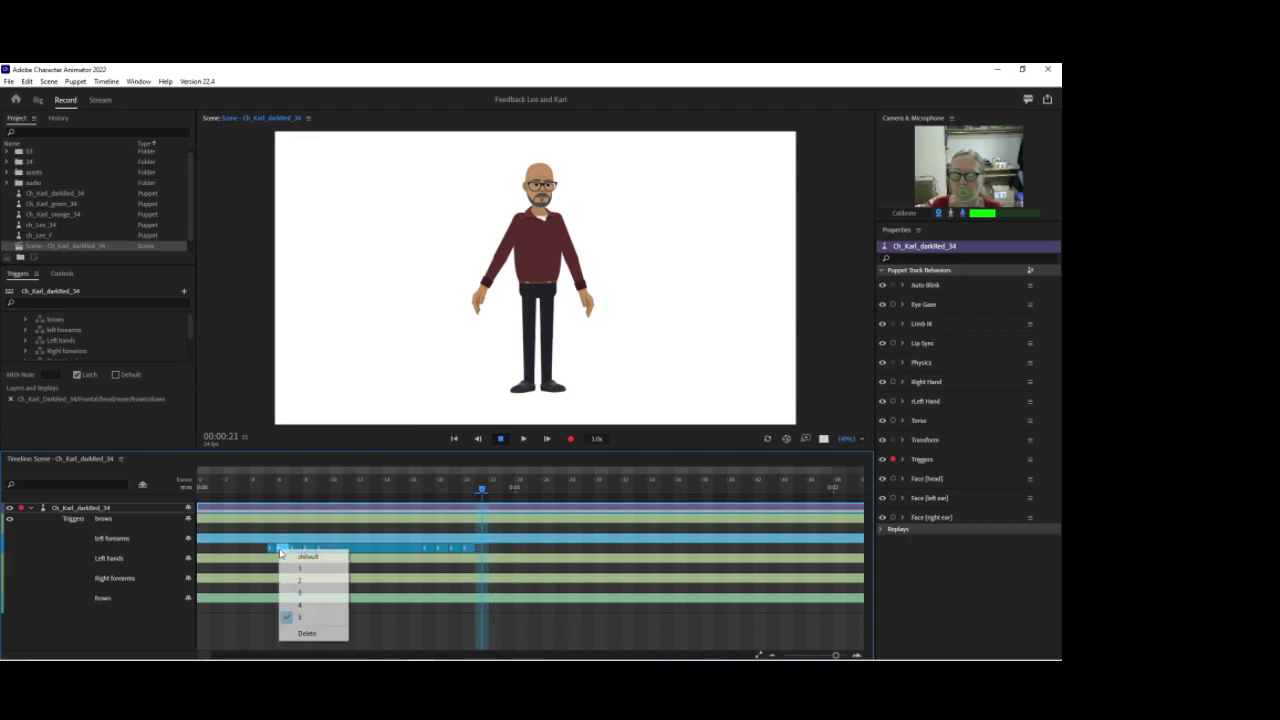
pyautogui.click(302, 606)
pyautogui.rightClick(293, 553)
pyautogui.click(318, 594)
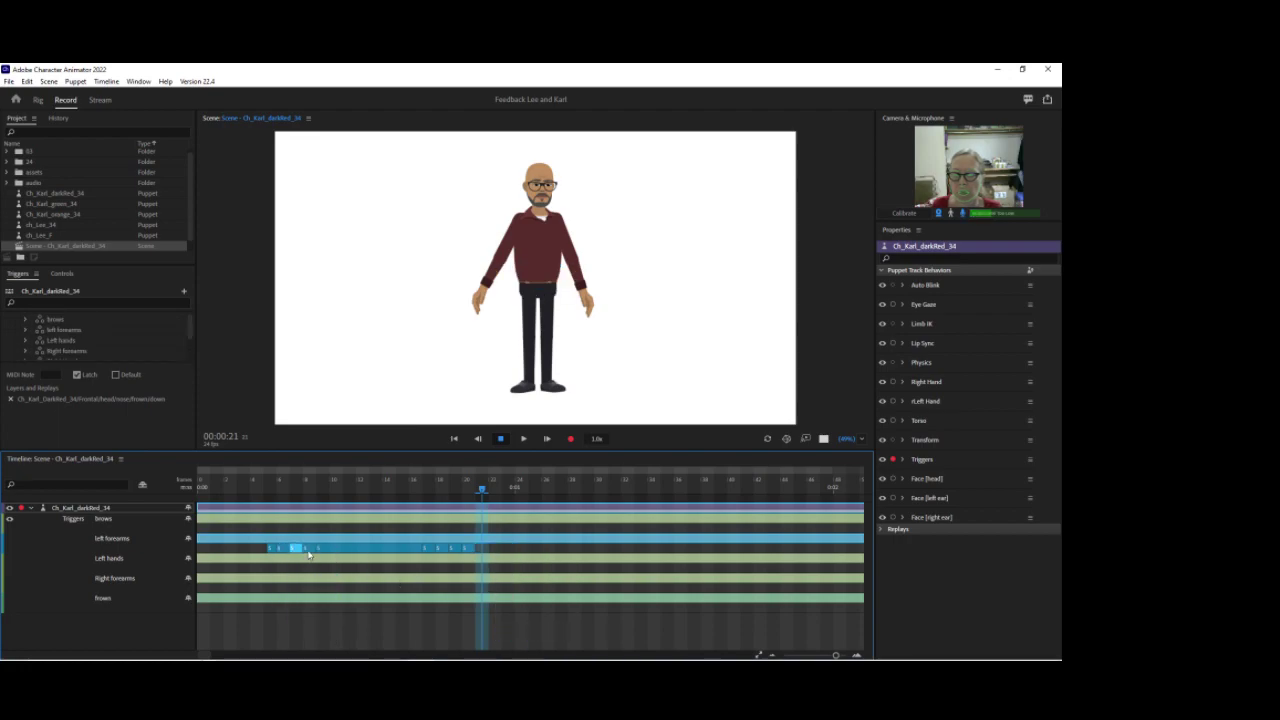
pyautogui.rightClick(309, 549)
pyautogui.click(330, 581)
pyautogui.rightClick(325, 550)
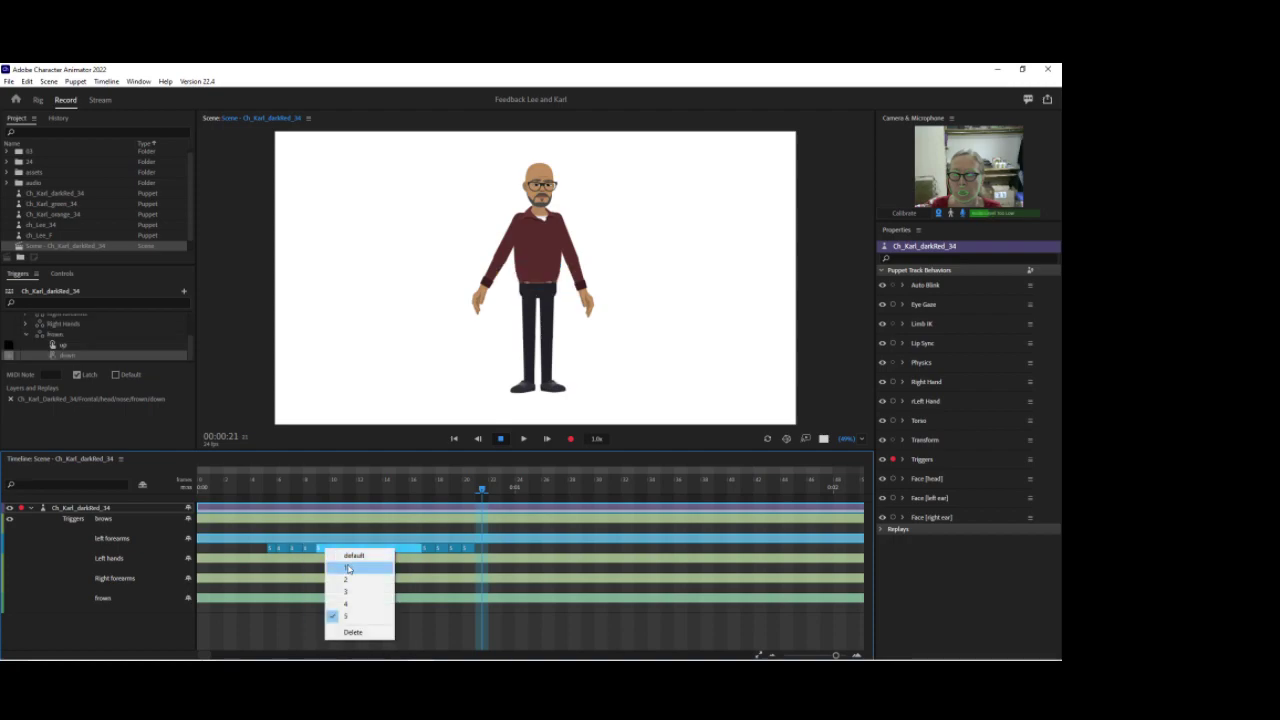
pyautogui.click(346, 569)
# Change the left forearms trigger pieces at frames 17, 18 and 19 to 2, 3 and 4.
pyautogui.rightClick(431, 549)
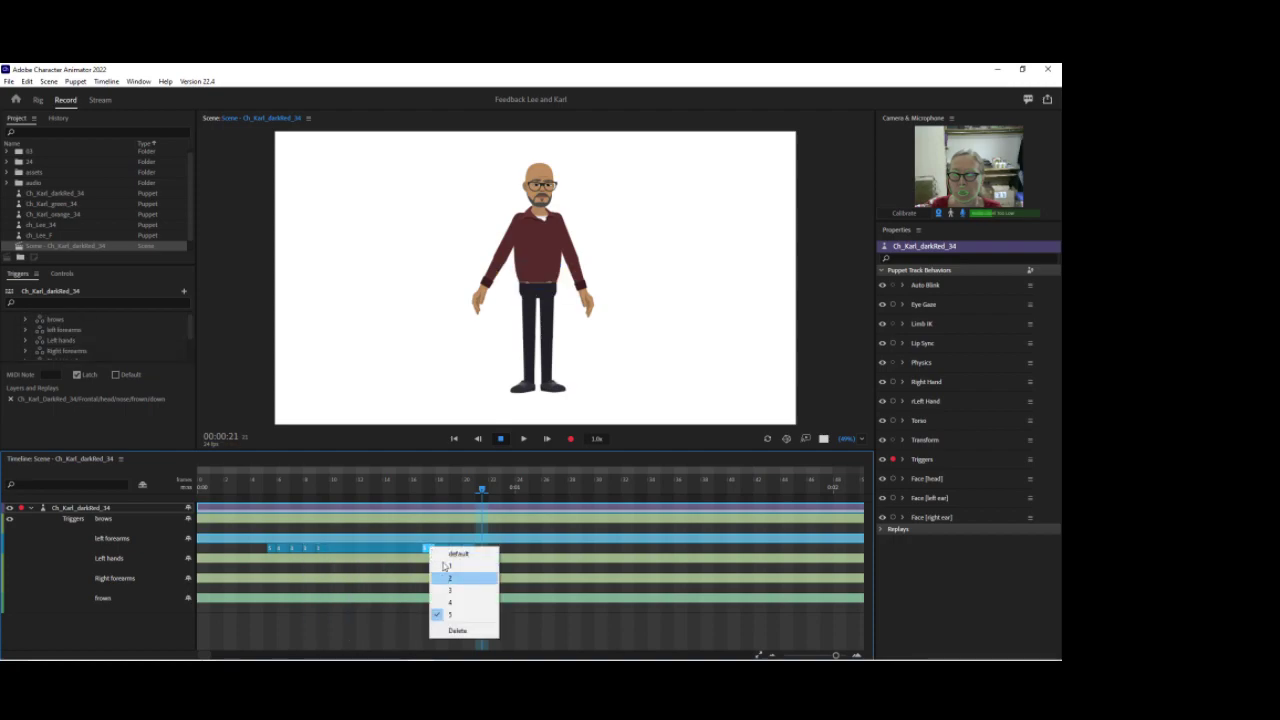
pyautogui.click(445, 576)
pyautogui.rightClick(444, 550)
pyautogui.click(455, 588)
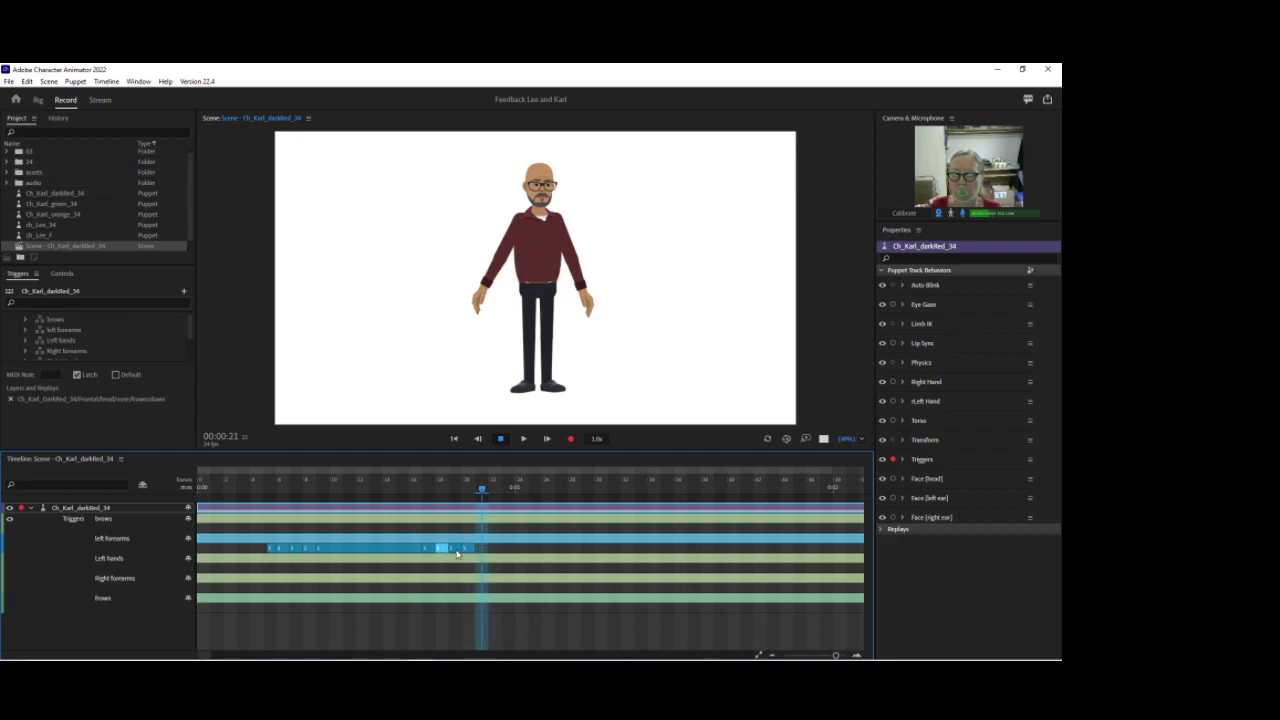
pyautogui.rightClick(457, 549)
pyautogui.click(467, 606)
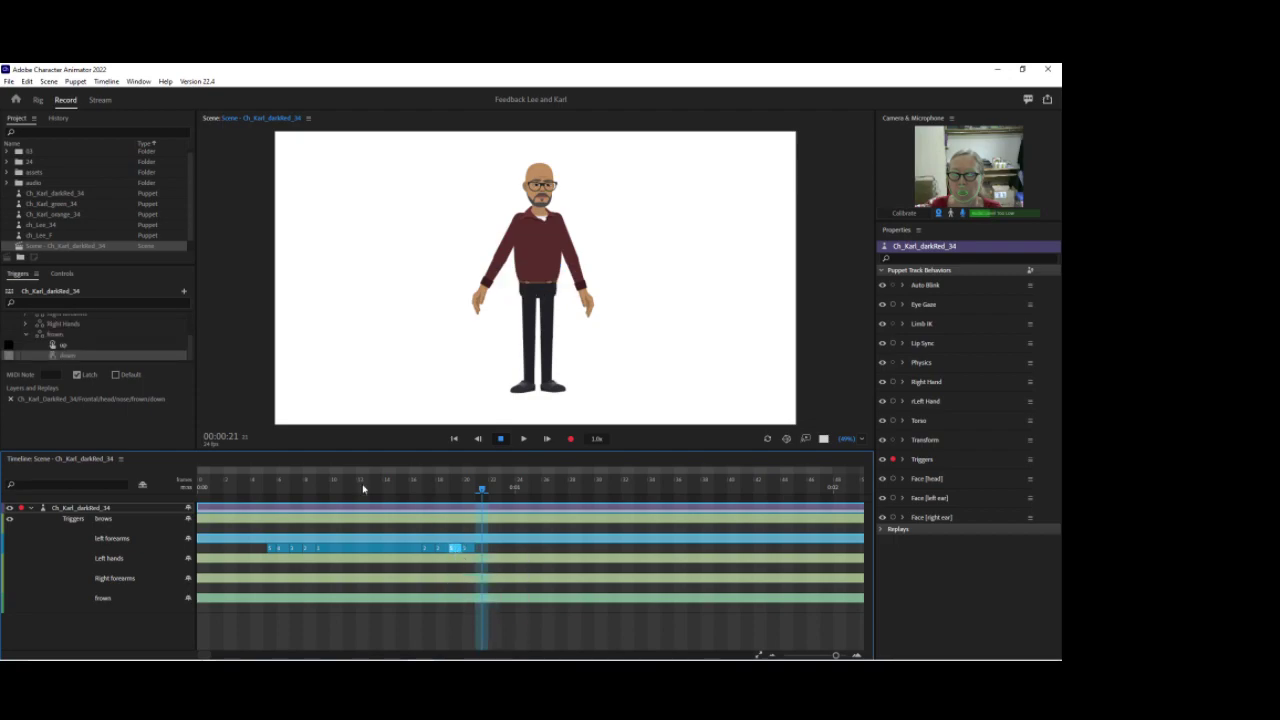
# Scrub through the left forearms sequence and delete the leftover trigger 5 pieces at its start and end.
pyautogui.moveTo(264, 483); pyautogui.dragTo(482, 478)
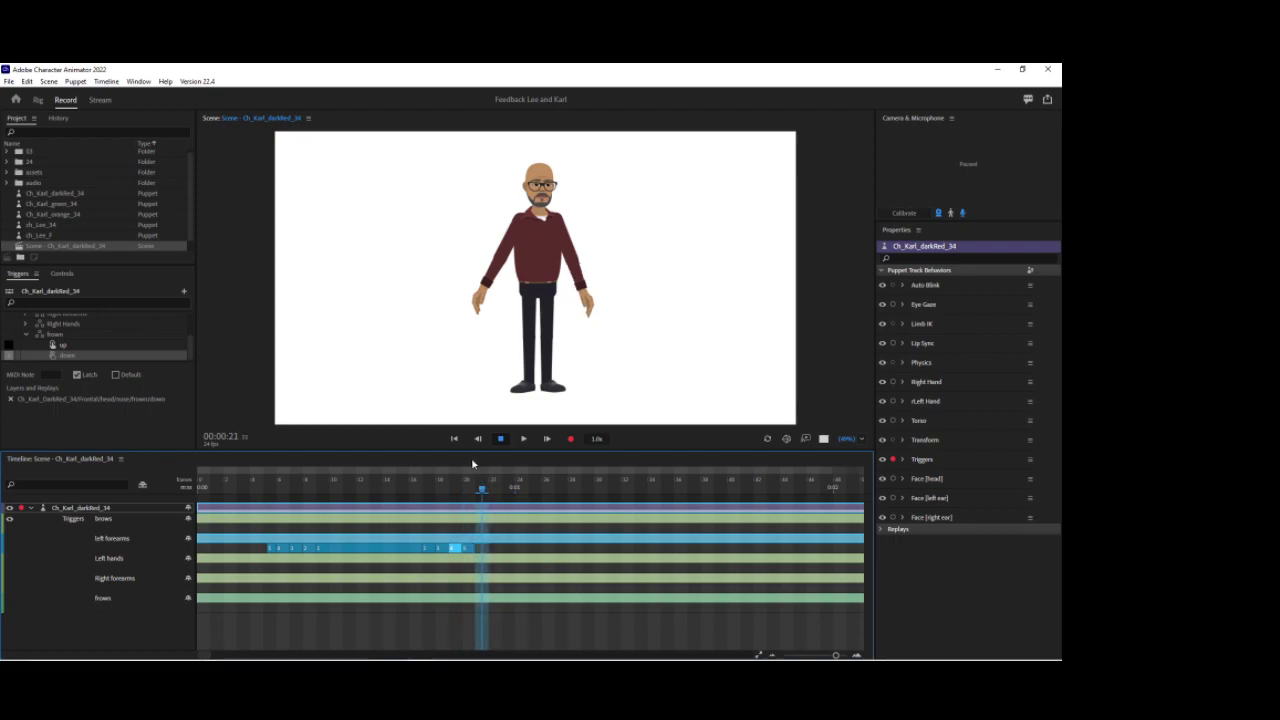
pyautogui.click(472, 551)
pyautogui.press('Delete')
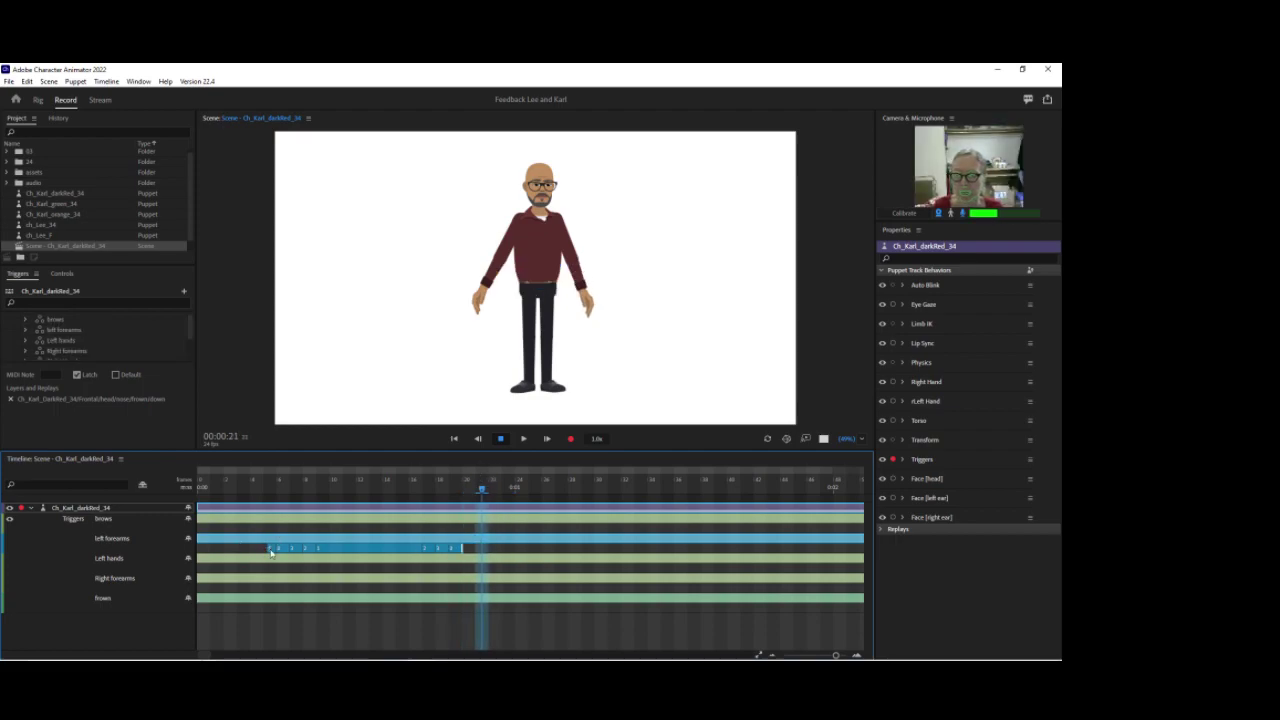
pyautogui.click(271, 553)
pyautogui.moveTo(482, 494)
pyautogui.mouseDown()
pyautogui.moveTo(440, 491)
pyautogui.moveTo(481, 492)
pyautogui.mouseUp()
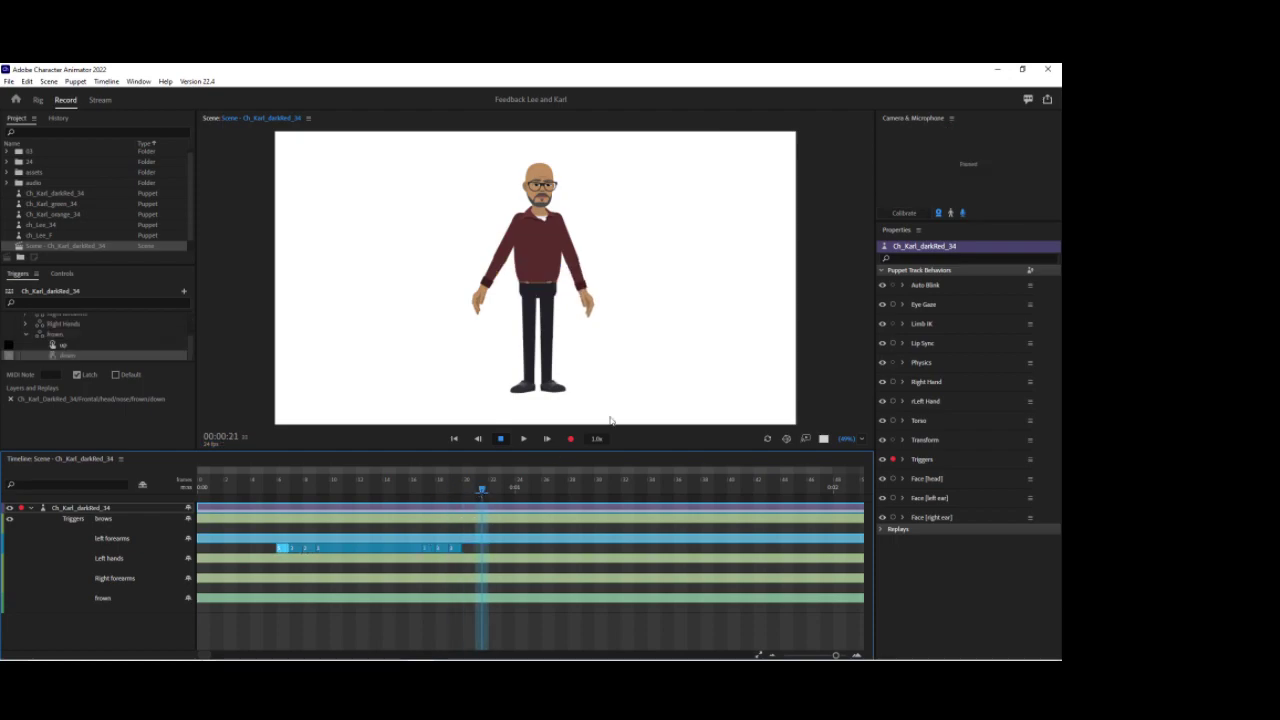
# Arm the Right Hand and rLeft Hand behaviors and test pulling the puppet's left hand outward in the scene.
pyautogui.click(591, 311)
pyautogui.click(890, 403)
pyautogui.click(893, 381)
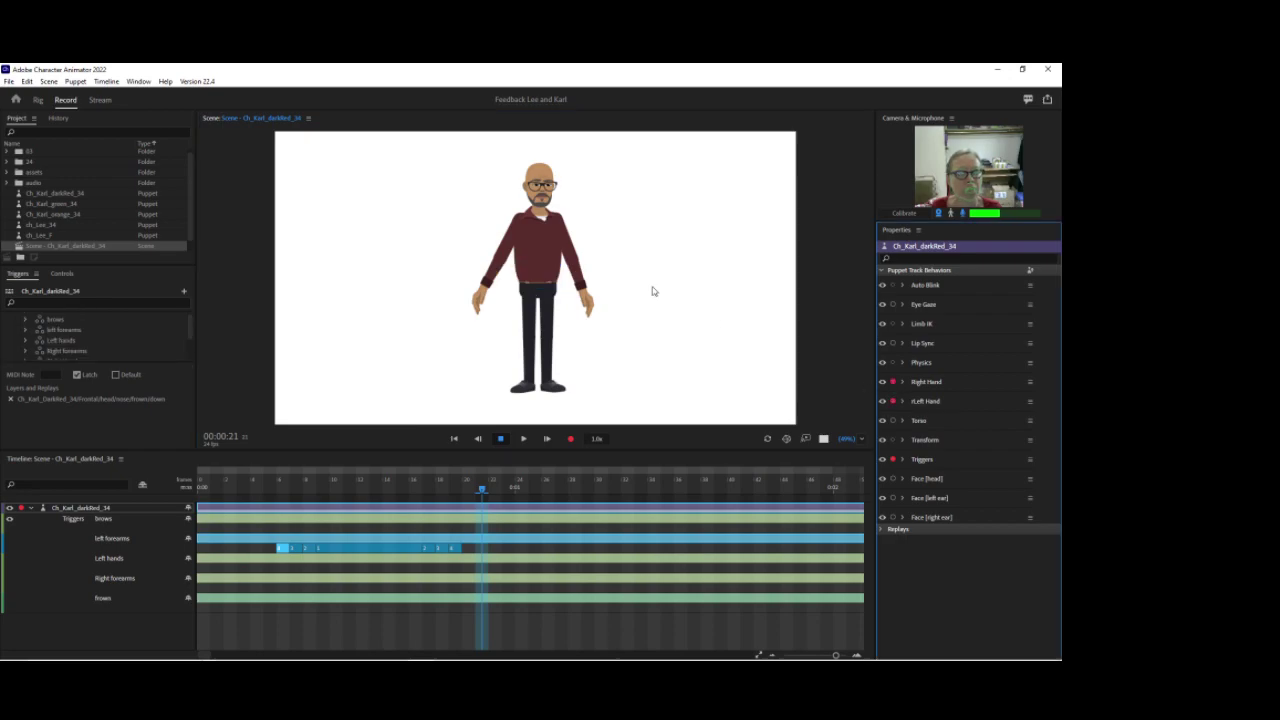
pyautogui.moveTo(588, 310)
pyautogui.mouseDown()
pyautogui.moveTo(614, 264)
pyautogui.moveTo(603, 303)
pyautogui.moveTo(616, 275)
pyautogui.moveTo(614, 289)
pyautogui.moveTo(590, 300)
pyautogui.moveTo(602, 302)
pyautogui.mouseUp()
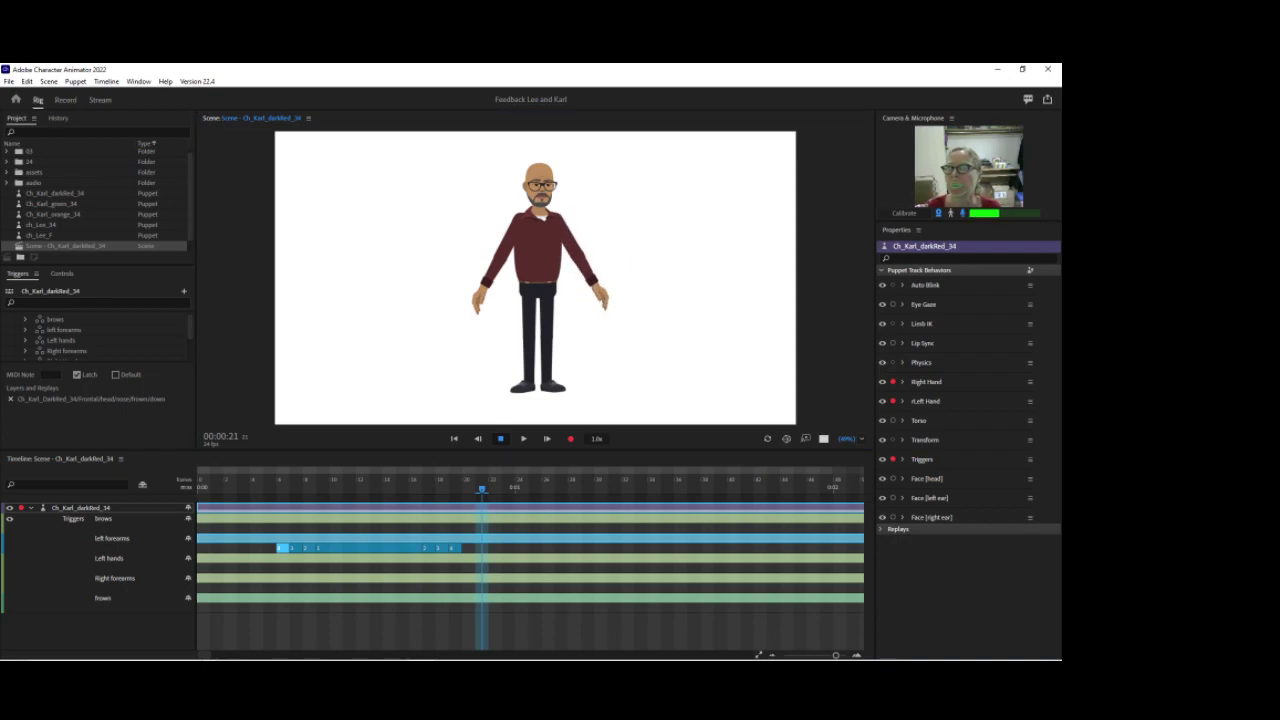
# In the puppet rig, set the attach style of the Left Arm and Right Arm layers to Hinge.
pyautogui.click(38, 100)
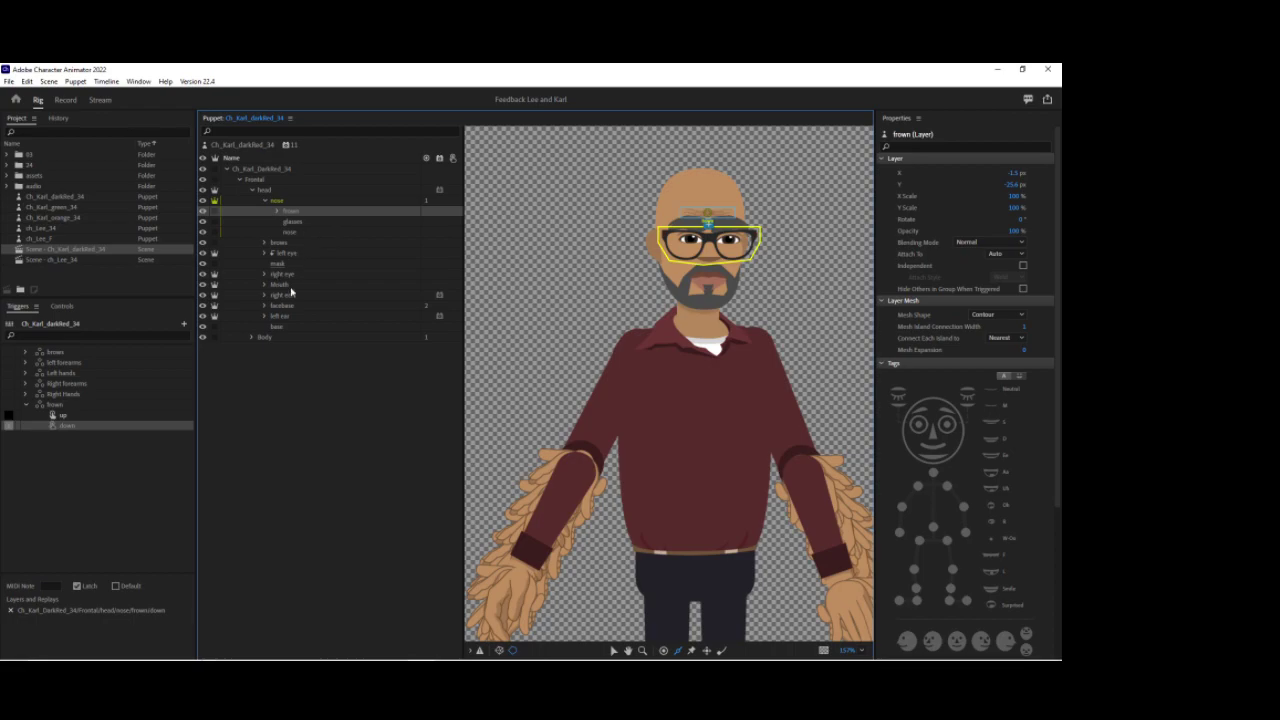
pyautogui.click(252, 338)
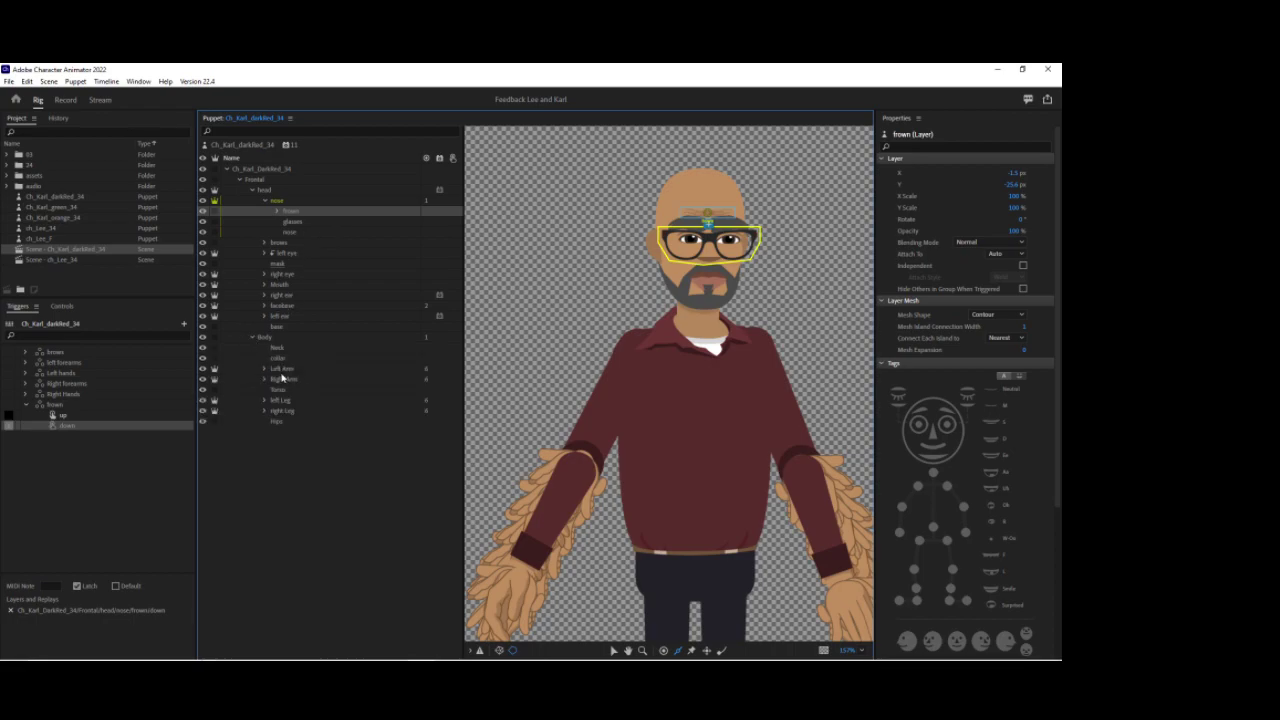
pyautogui.click(282, 371)
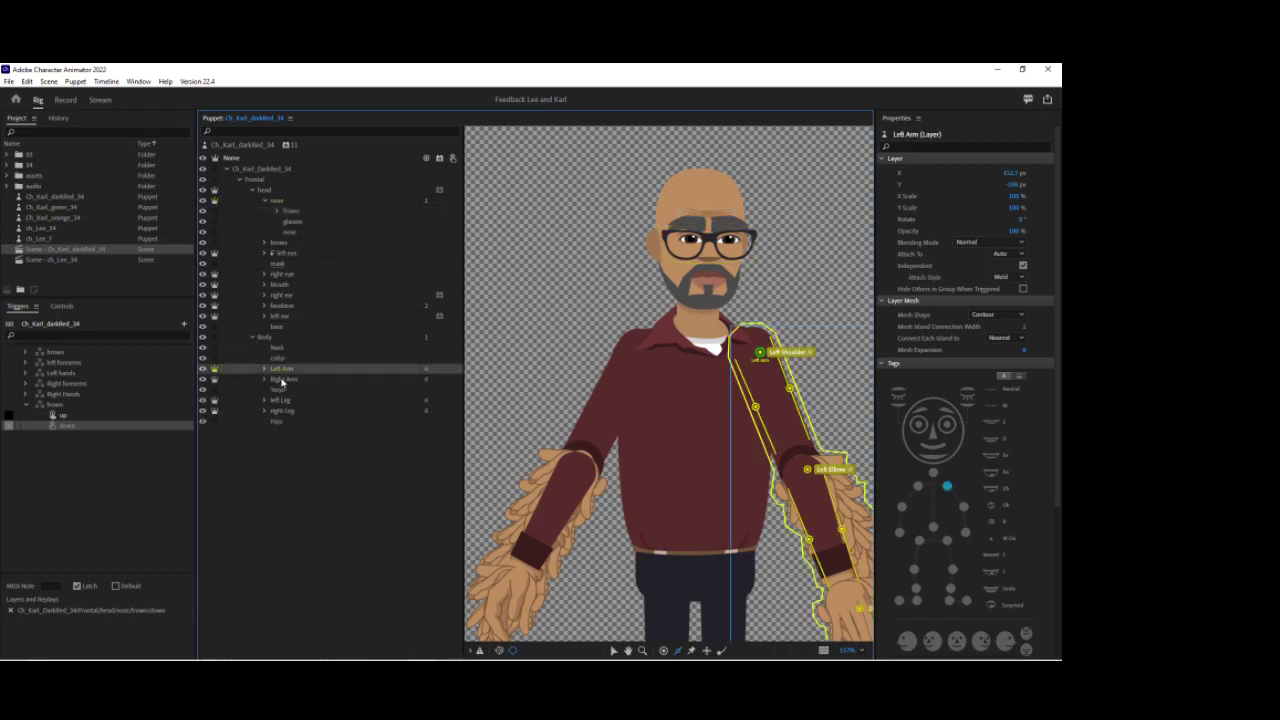
pyautogui.keyDown('ctrl'); pyautogui.click(283, 380); pyautogui.keyUp('ctrl')
pyautogui.click(1020, 279)
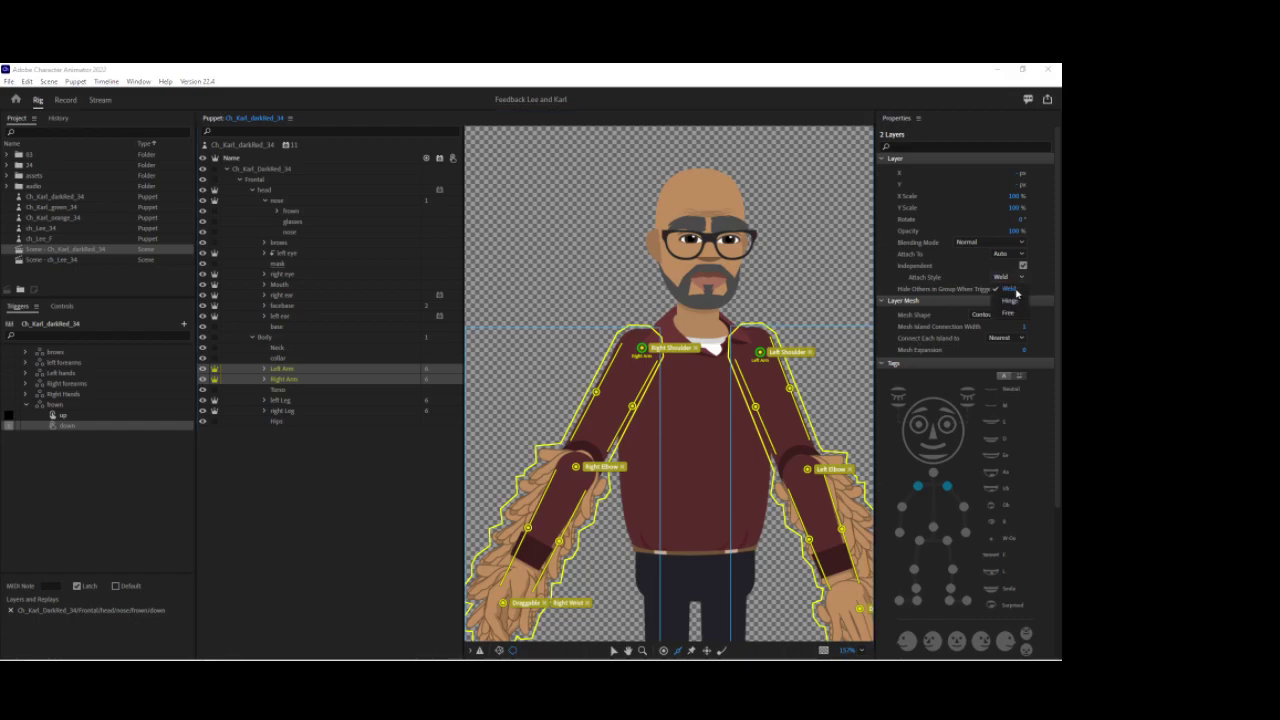
pyautogui.click(1009, 302)
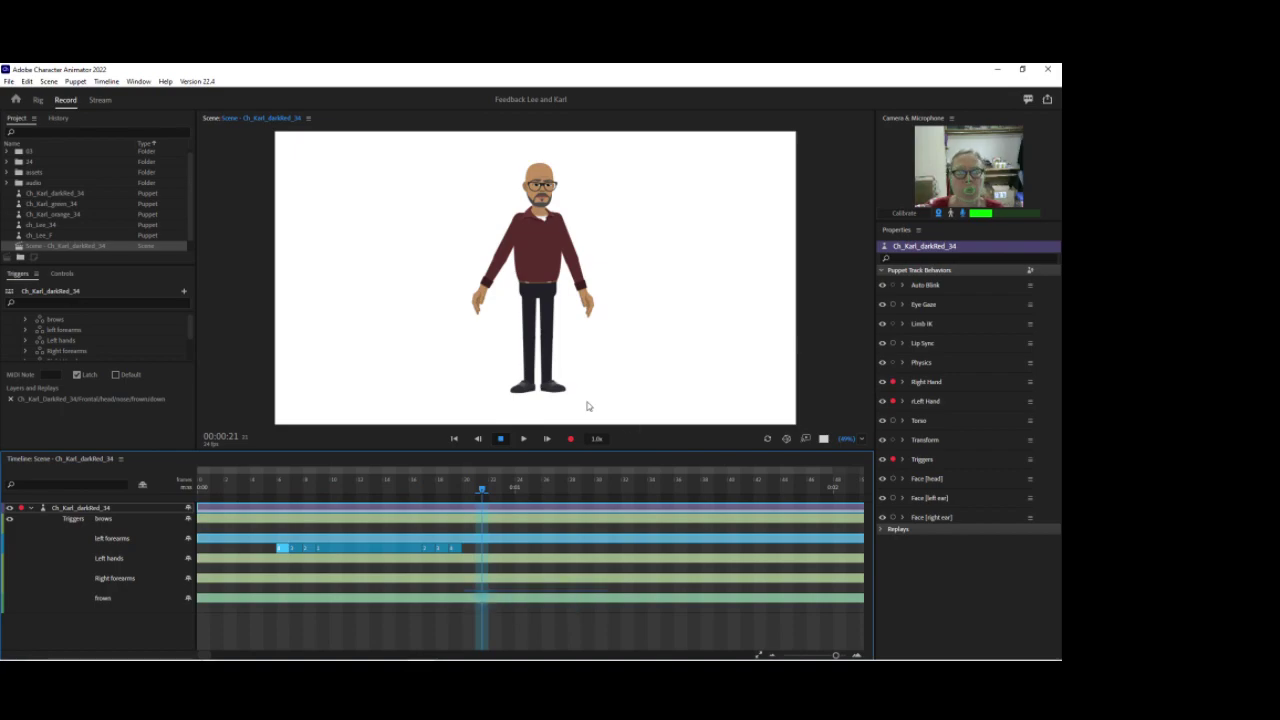
# Back in the scene, arm all the puppet's behaviors and test pulling the left arm outward.
pyautogui.keyDown('ctrl'); pyautogui.click(895, 518); pyautogui.keyUp('ctrl')
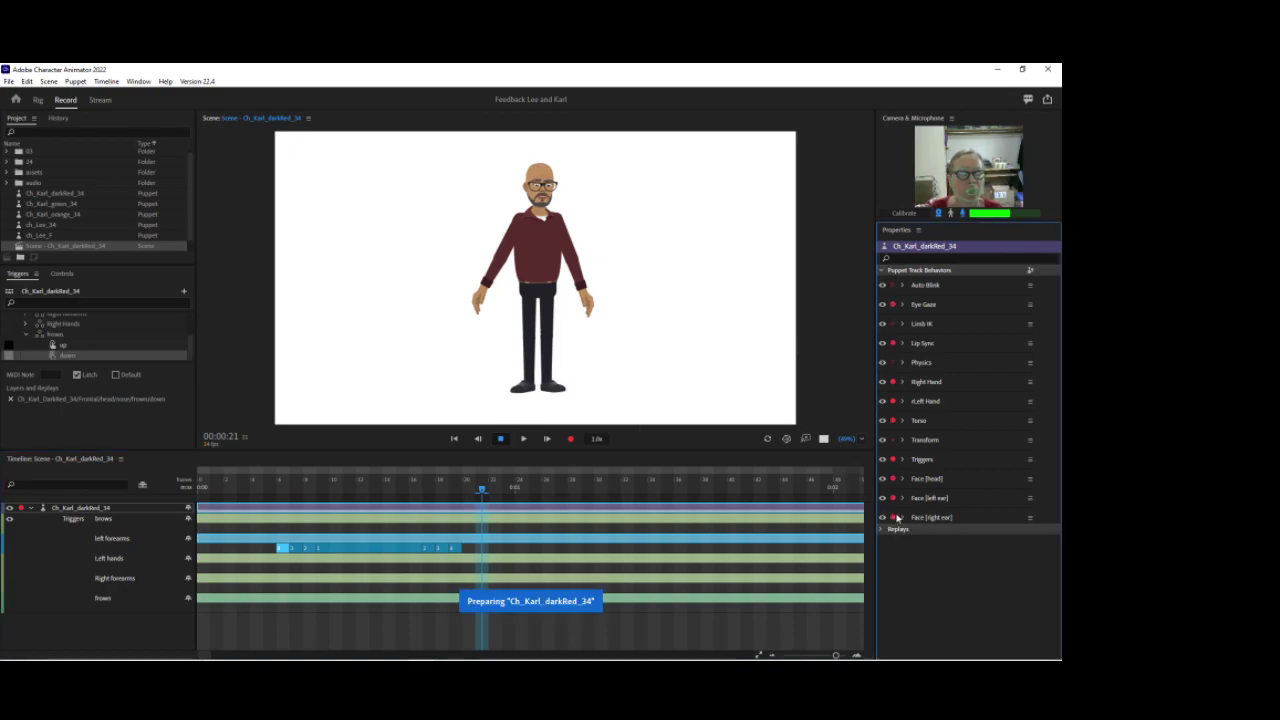
pyautogui.moveTo(588, 304); pyautogui.dragTo(623, 289)
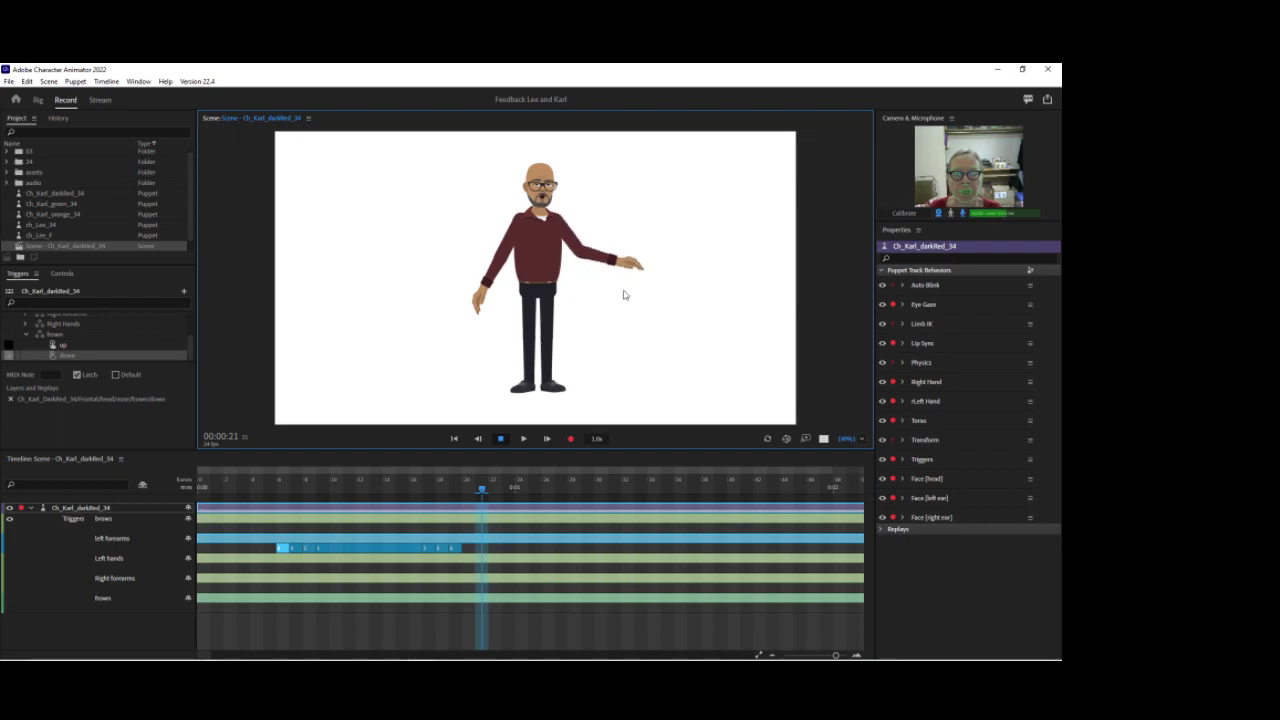
# Add an open gesture trigger to the Left hands take, spanning the same frames as the left forearms sequence.
pyautogui.rightClick(279, 572)
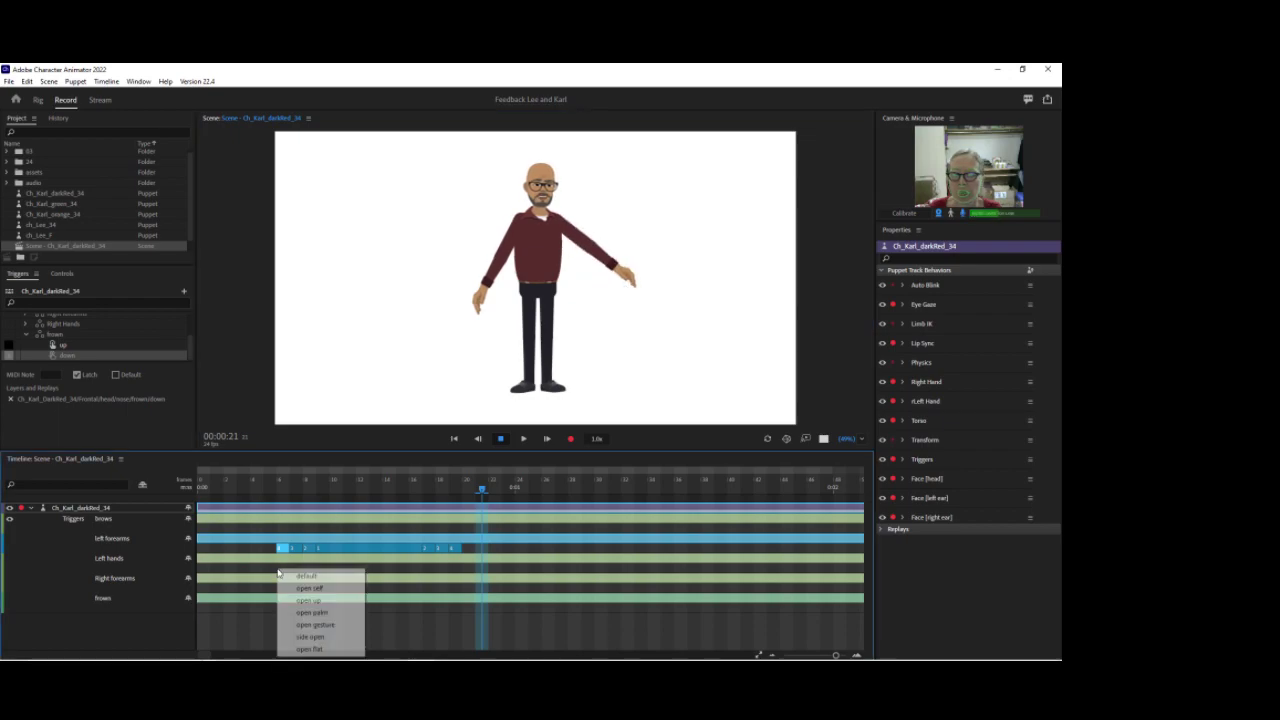
pyautogui.click(315, 624)
pyautogui.moveTo(330, 568); pyautogui.dragTo(425, 568)
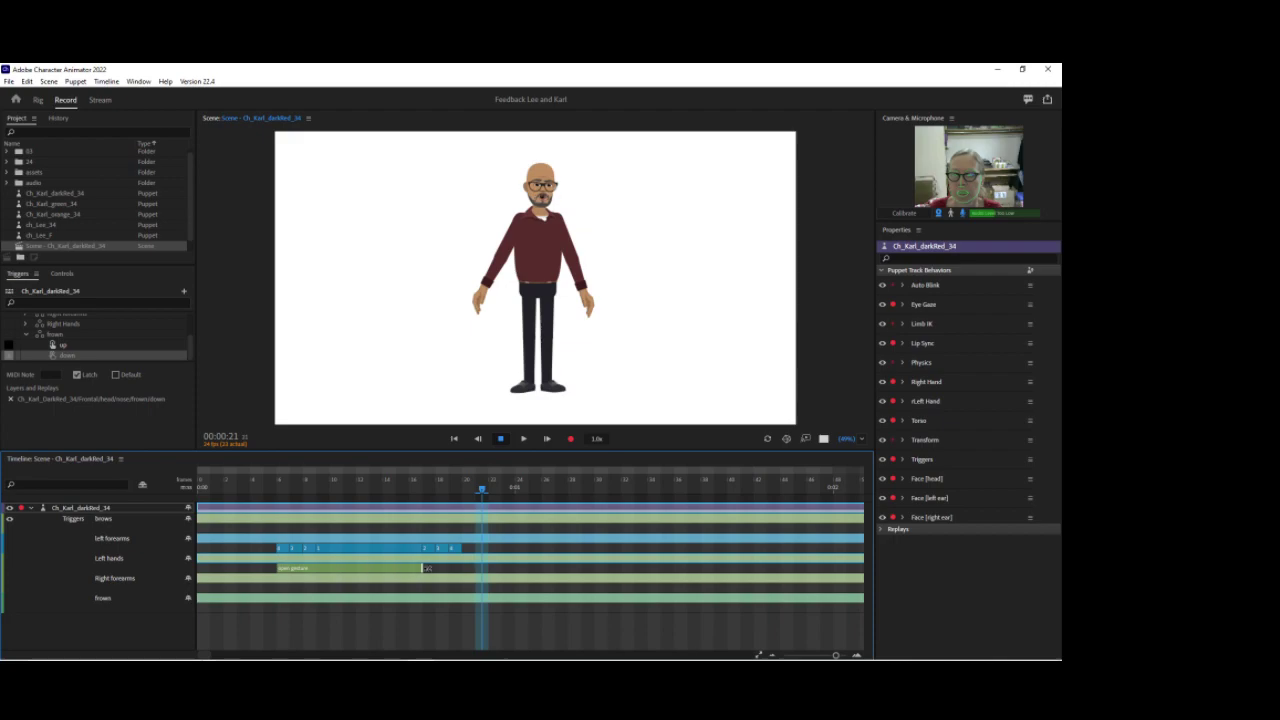
pyautogui.moveTo(254, 488); pyautogui.dragTo(296, 507)
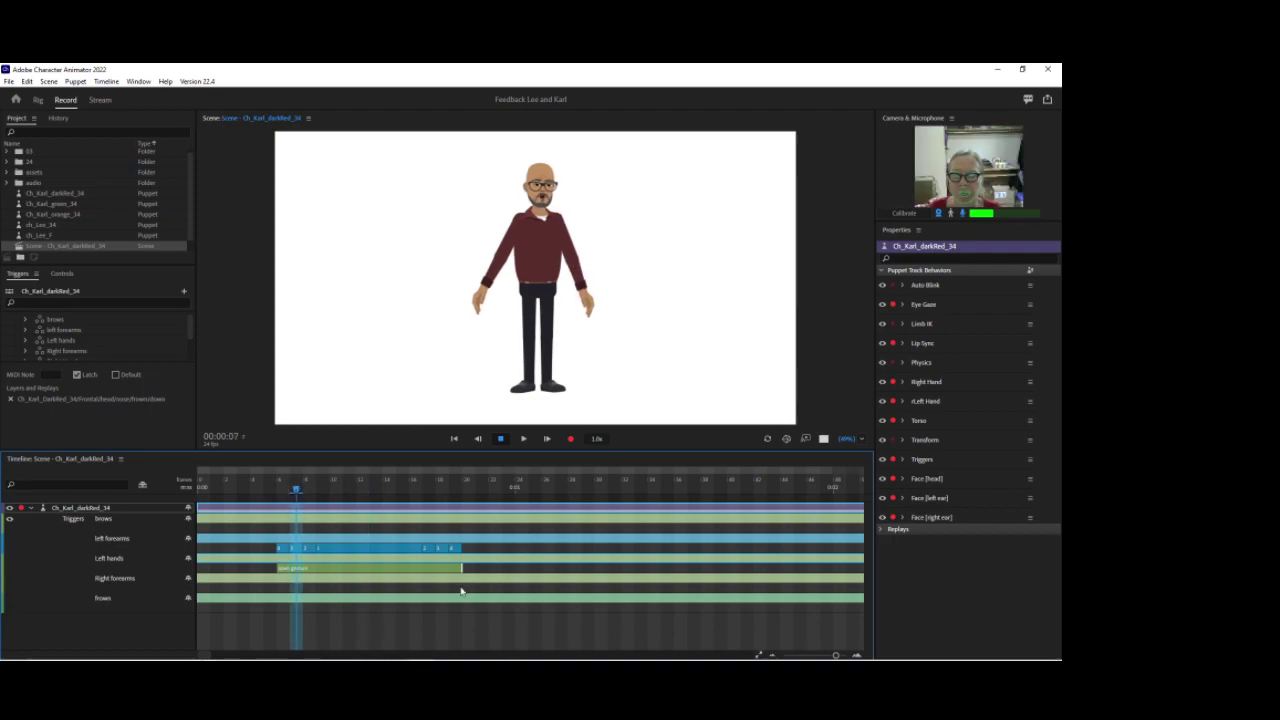
# Add trigger 5 to the Right forearms take just after the one-second mark and extend it to about frame 42.
pyautogui.rightClick(534, 591)
pyautogui.click(570, 584)
pyautogui.moveTo(587, 590); pyautogui.dragTo(753, 590)
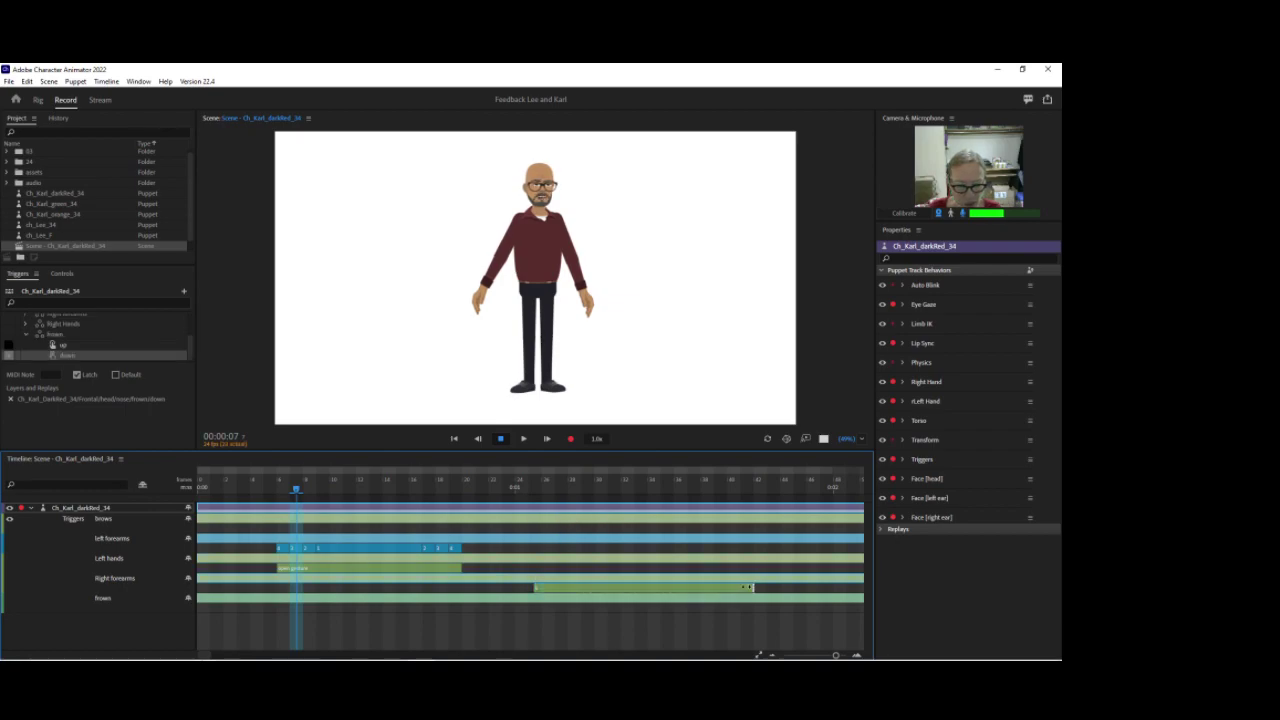
# Split the Right forearms trigger into one-frame pieces at both ends, and delete the remainder from frame 40 onward.
pyautogui.click(536, 487)
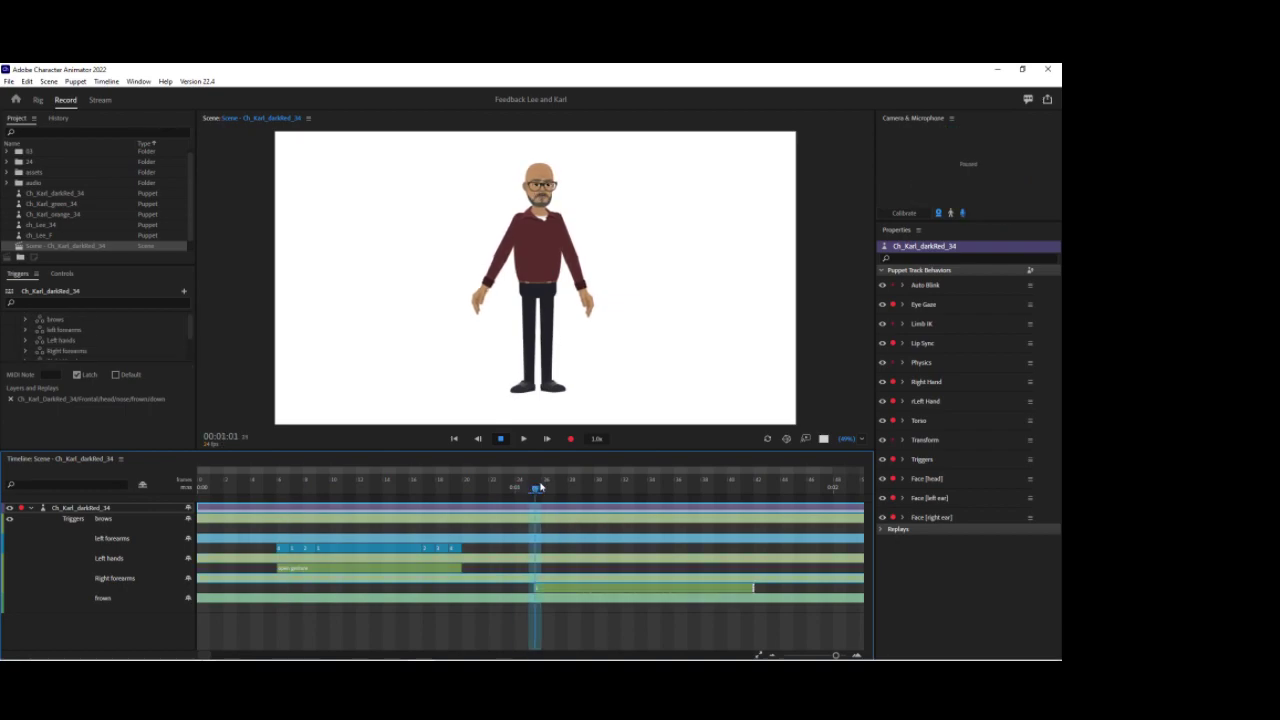
pyautogui.click(535, 589)
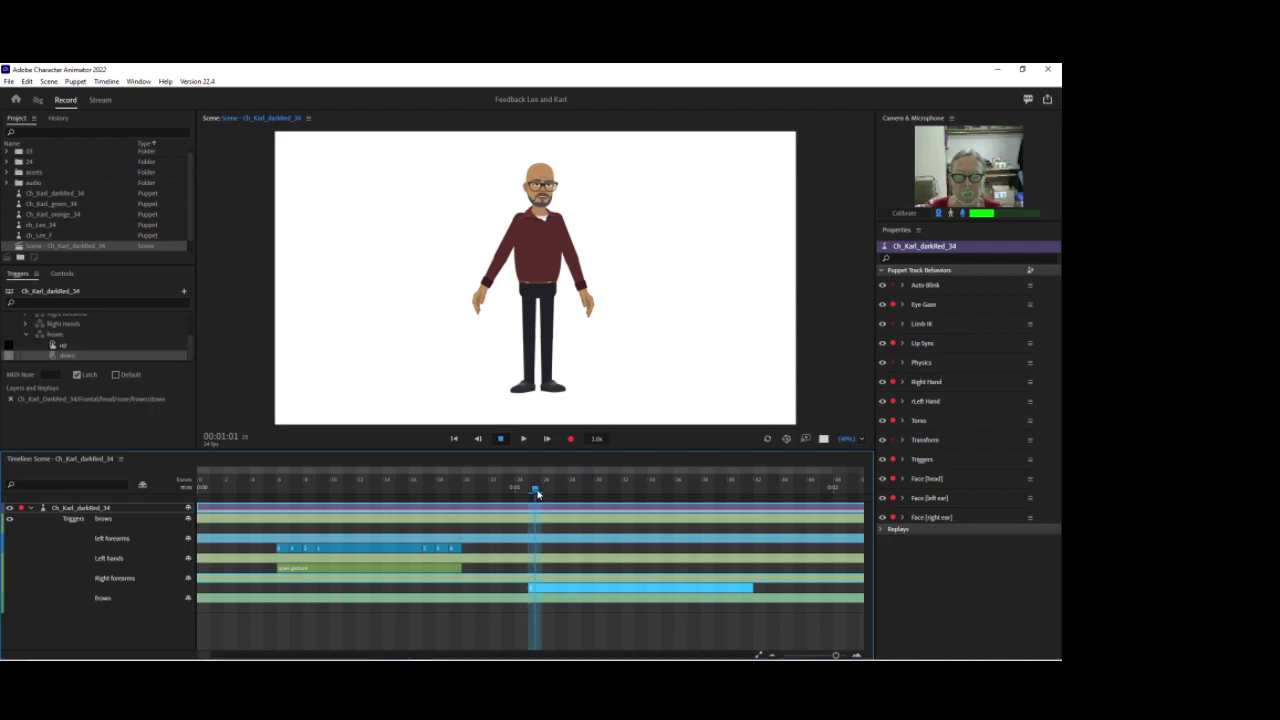
pyautogui.click(547, 490)
pyautogui.hotkey('ctrl', 'shift', 's')
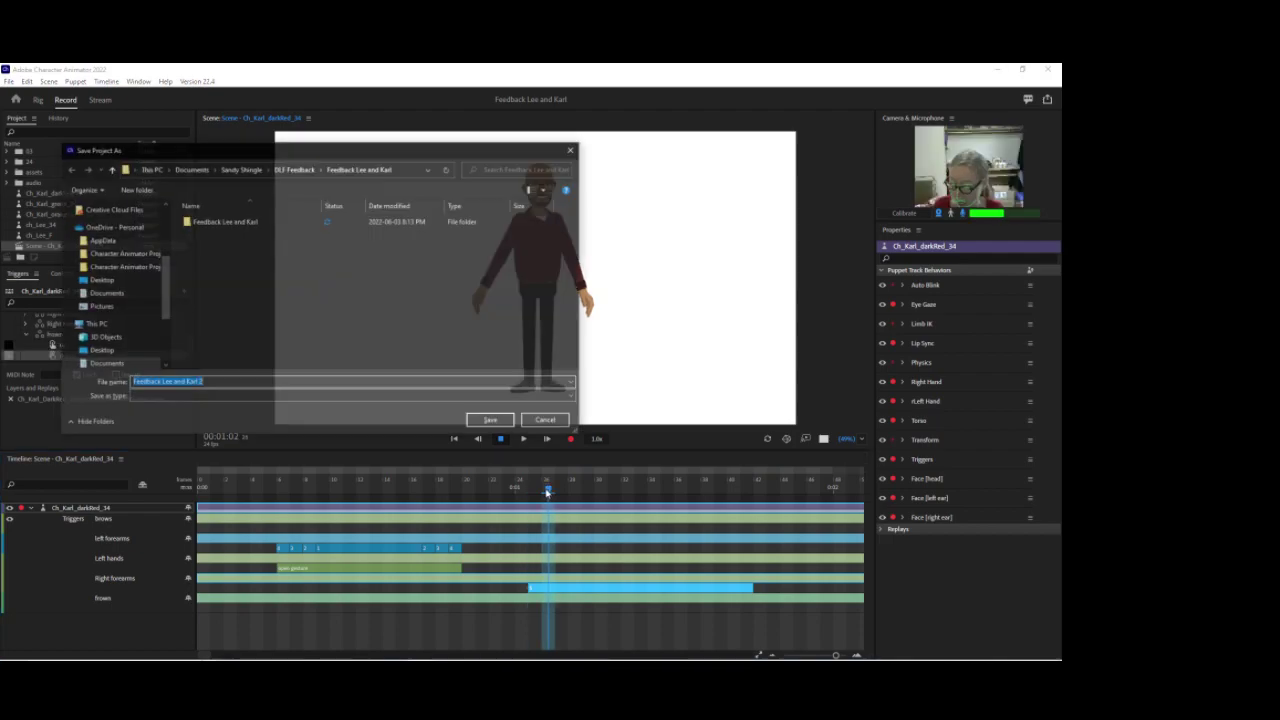
pyautogui.click(548, 422)
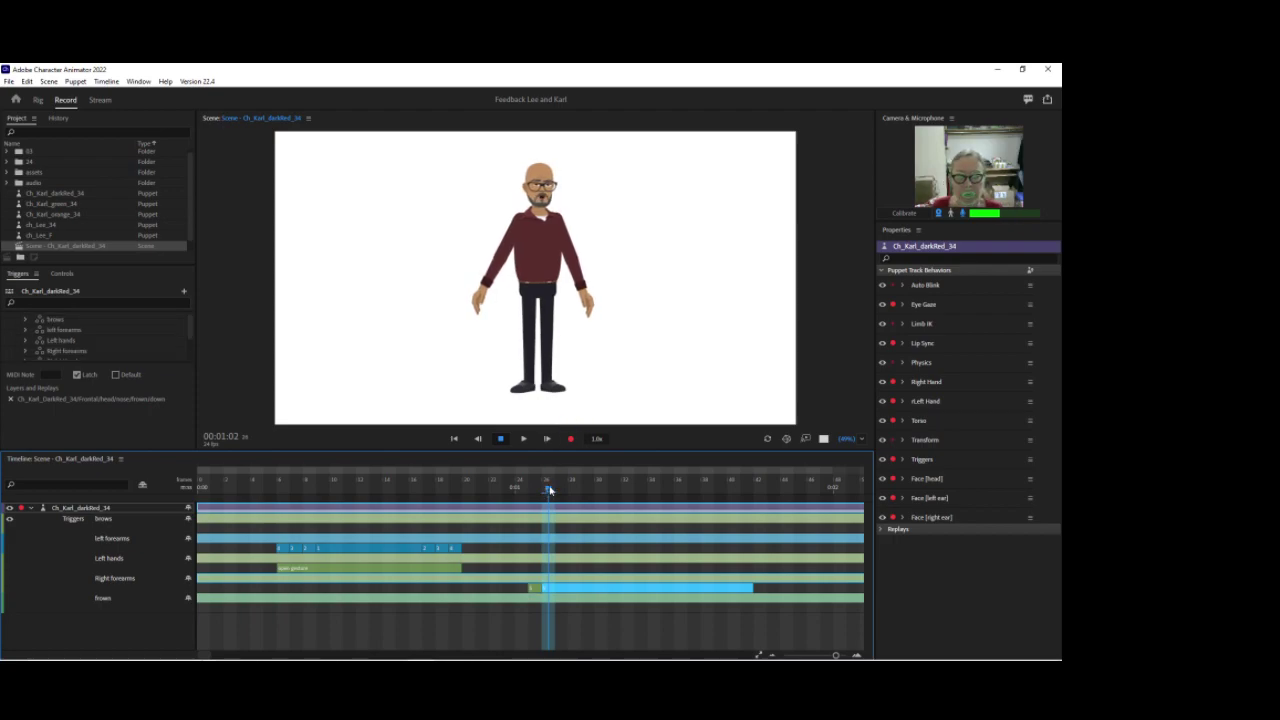
pyautogui.moveTo(554, 490); pyautogui.dragTo(730, 494)
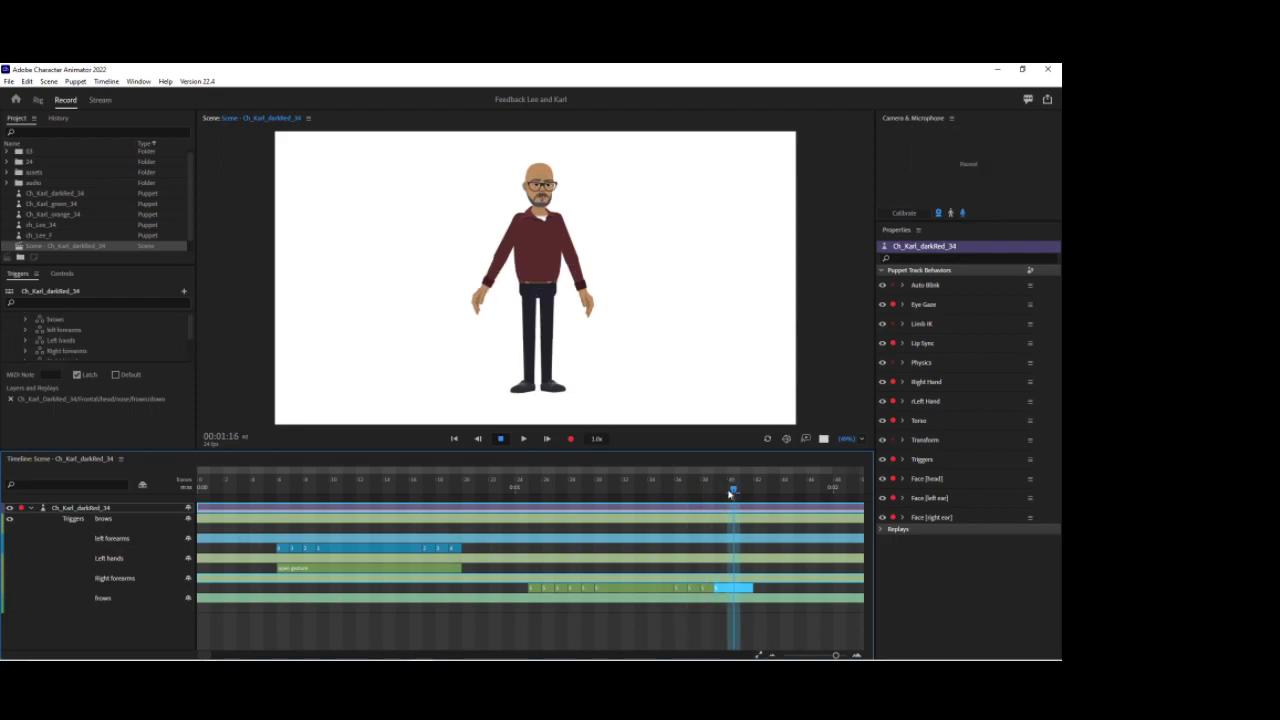
pyautogui.rightClick(746, 590)
pyautogui.click(773, 581)
# Change the Right forearms pieces after the opening frame to triggers 4, 3, 2 and 1, one per frame.
pyautogui.rightClick(546, 591)
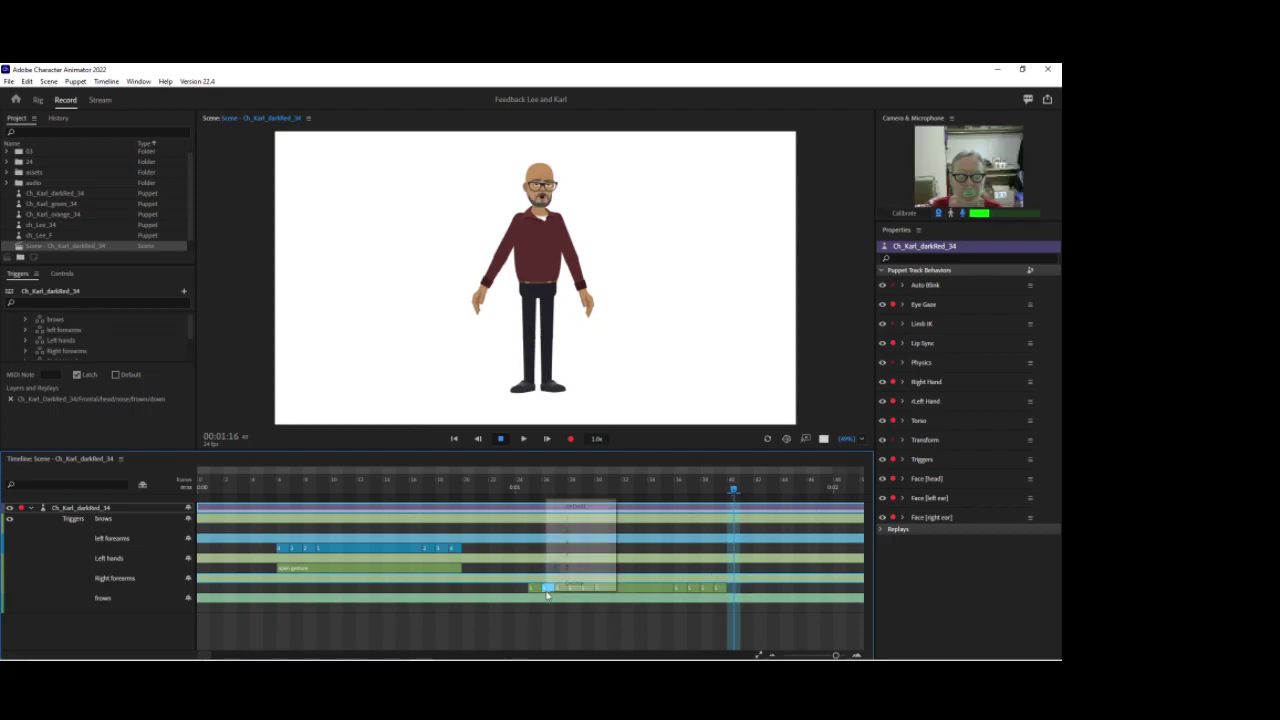
pyautogui.click(565, 572)
pyautogui.rightClick(561, 592)
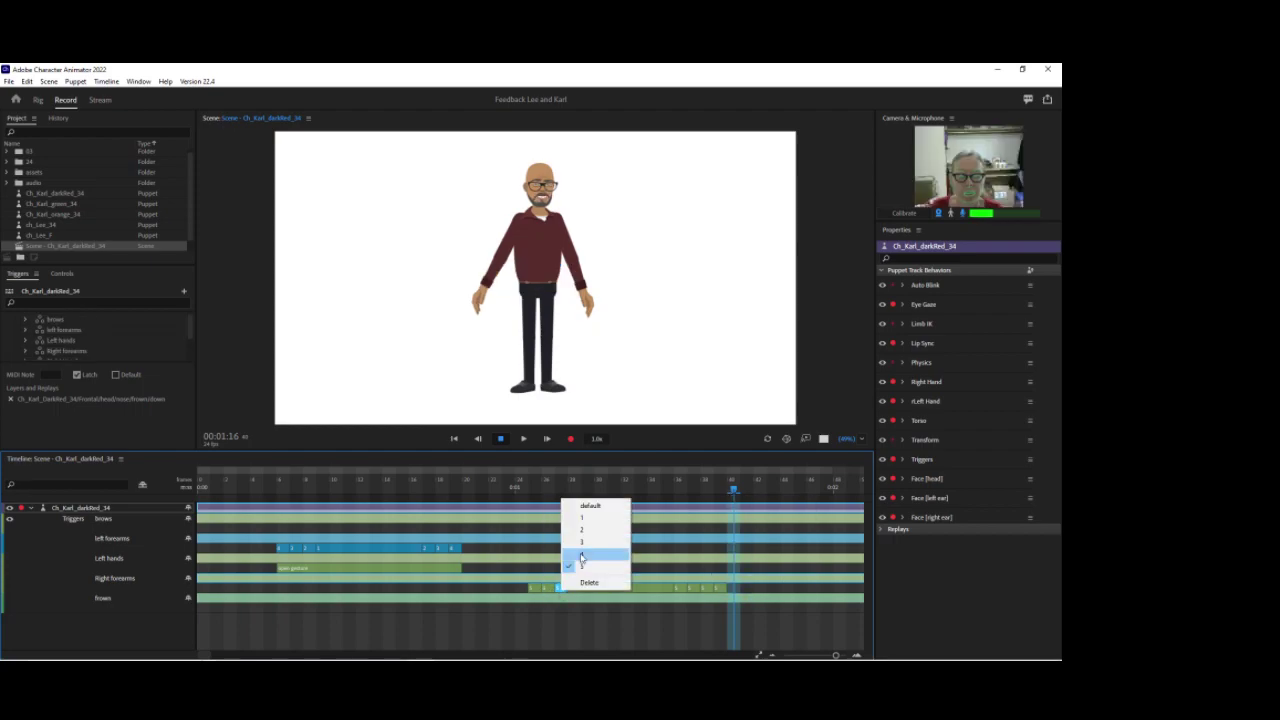
pyautogui.click(586, 543)
pyautogui.rightClick(574, 589)
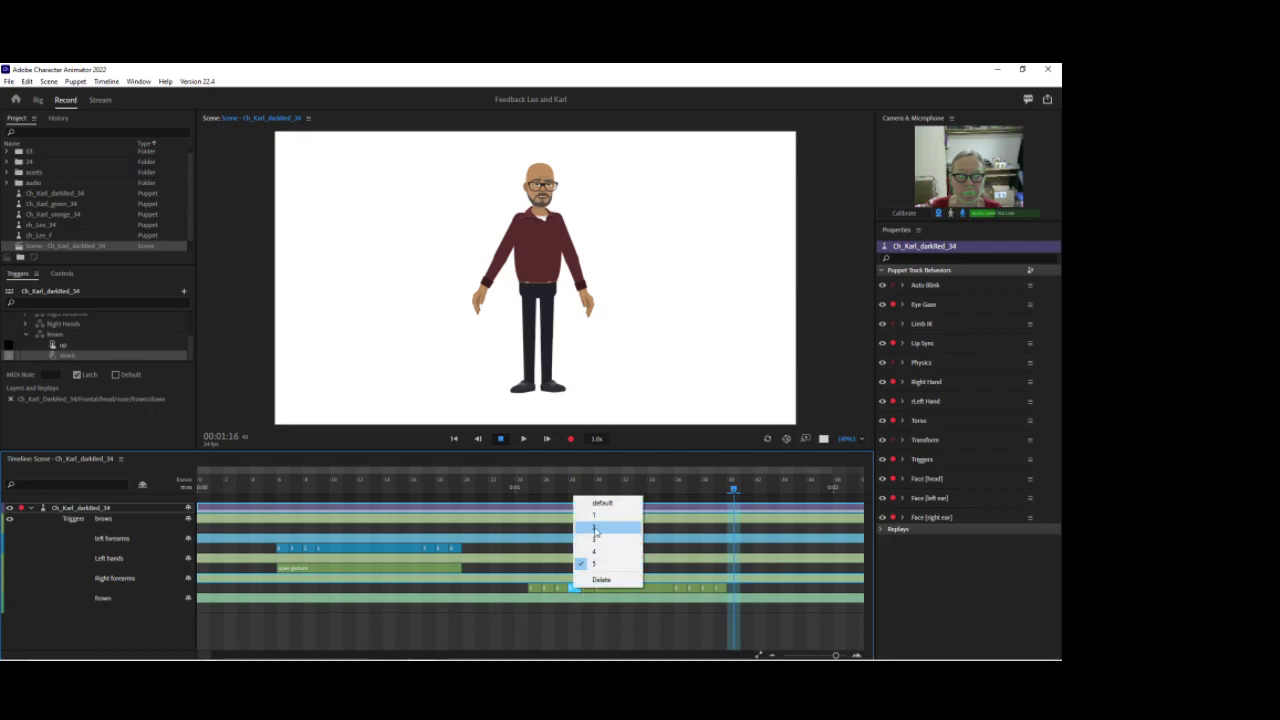
pyautogui.click(595, 528)
pyautogui.click(586, 592)
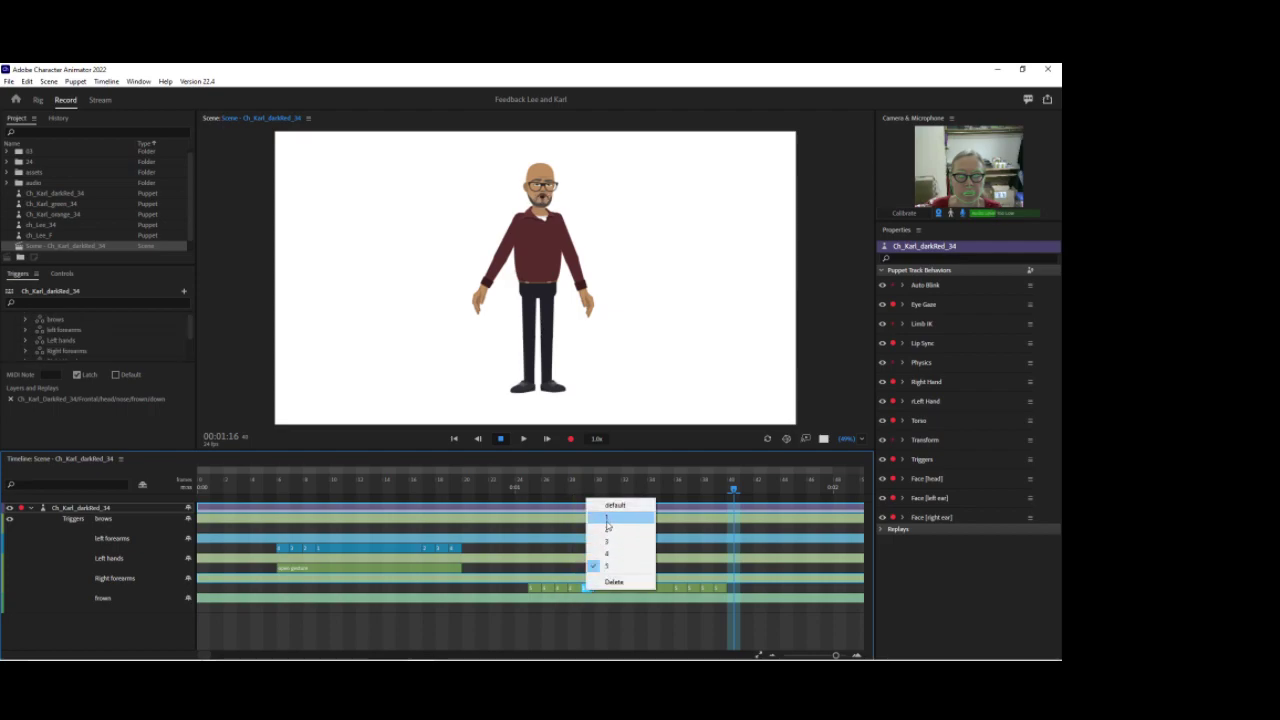
pyautogui.click(609, 527)
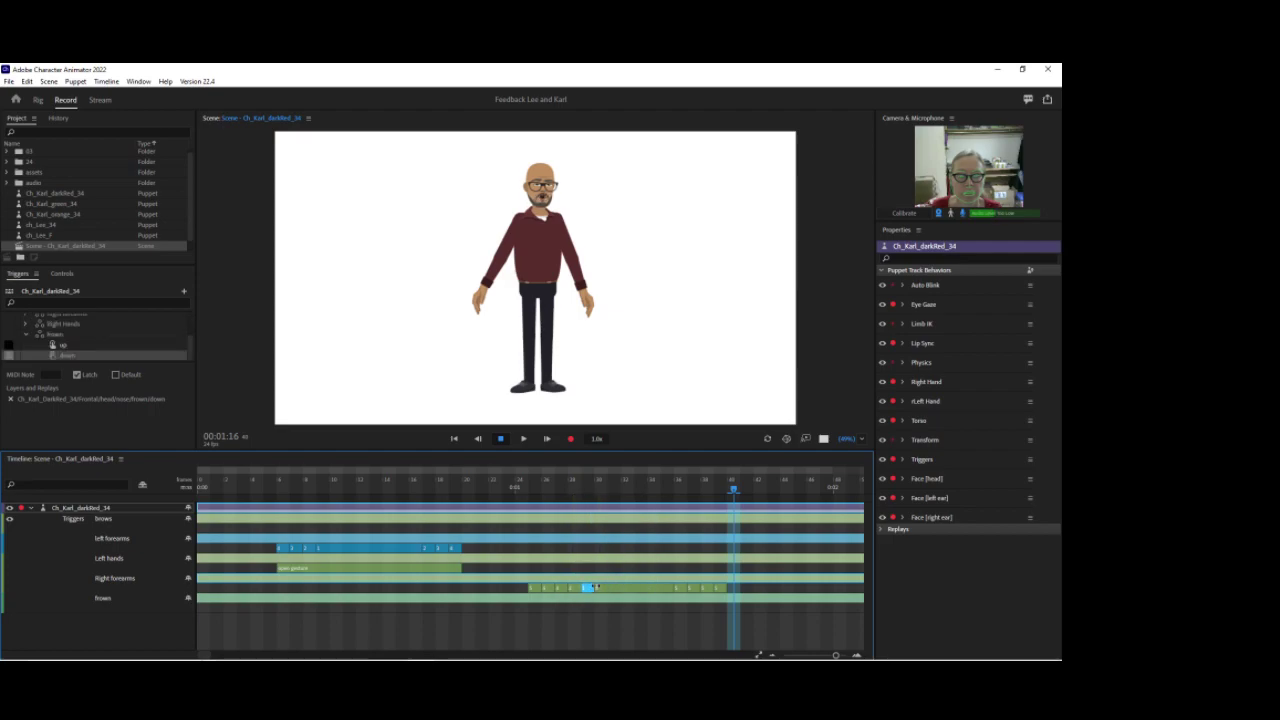
# Set the closing one-frame Right forearms pieces to triggers 2, 3 and 4 in ascending order.
pyautogui.click(680, 588)
pyautogui.click(700, 560)
pyautogui.click(692, 591)
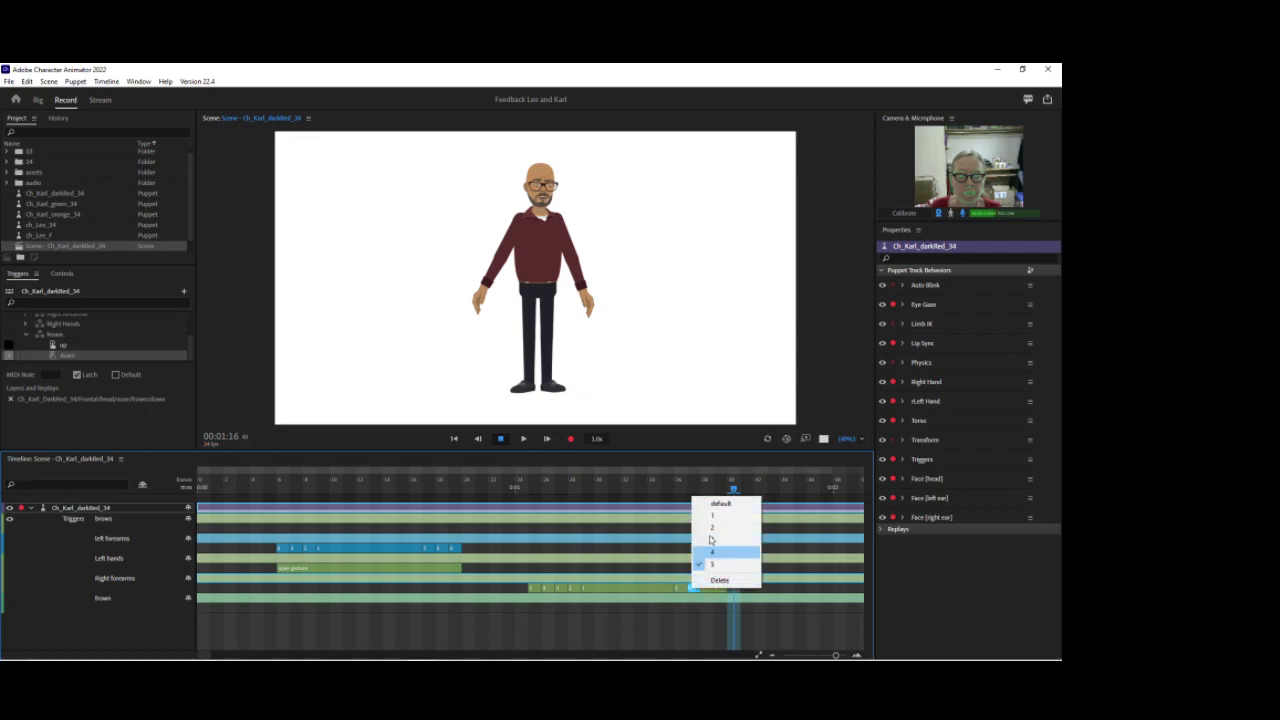
pyautogui.click(702, 562)
pyautogui.click(708, 588)
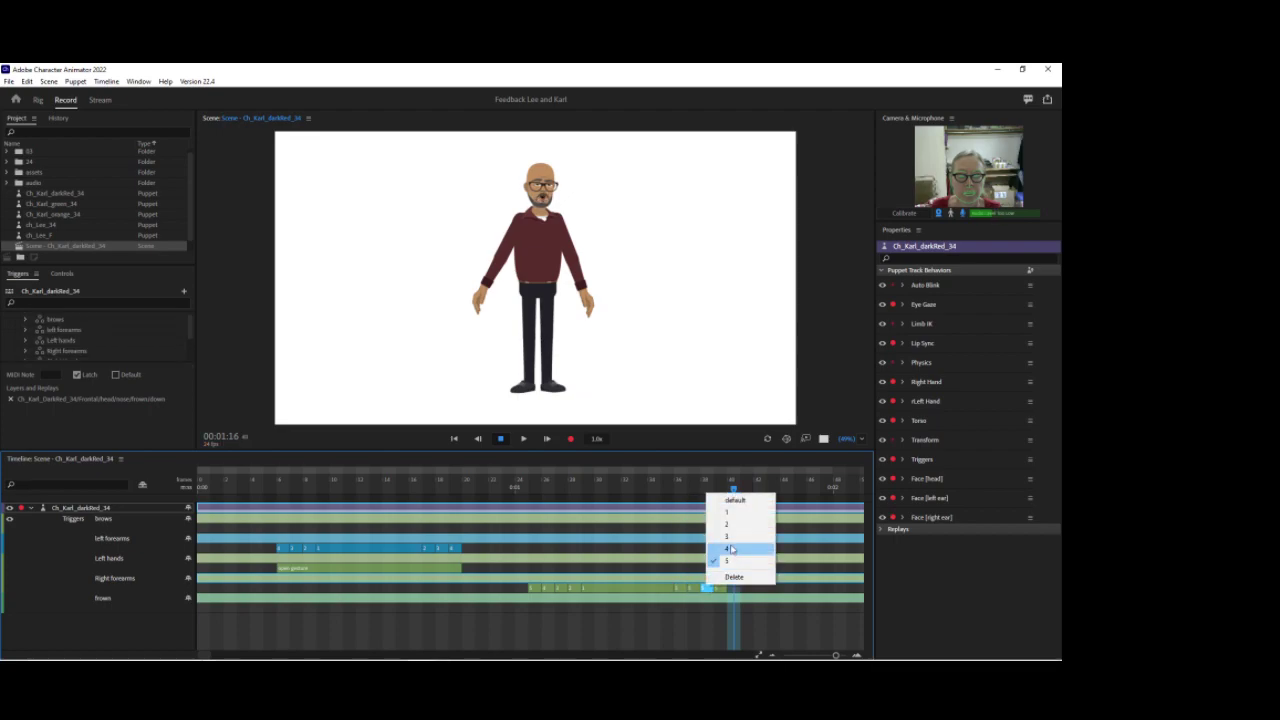
pyautogui.click(728, 550)
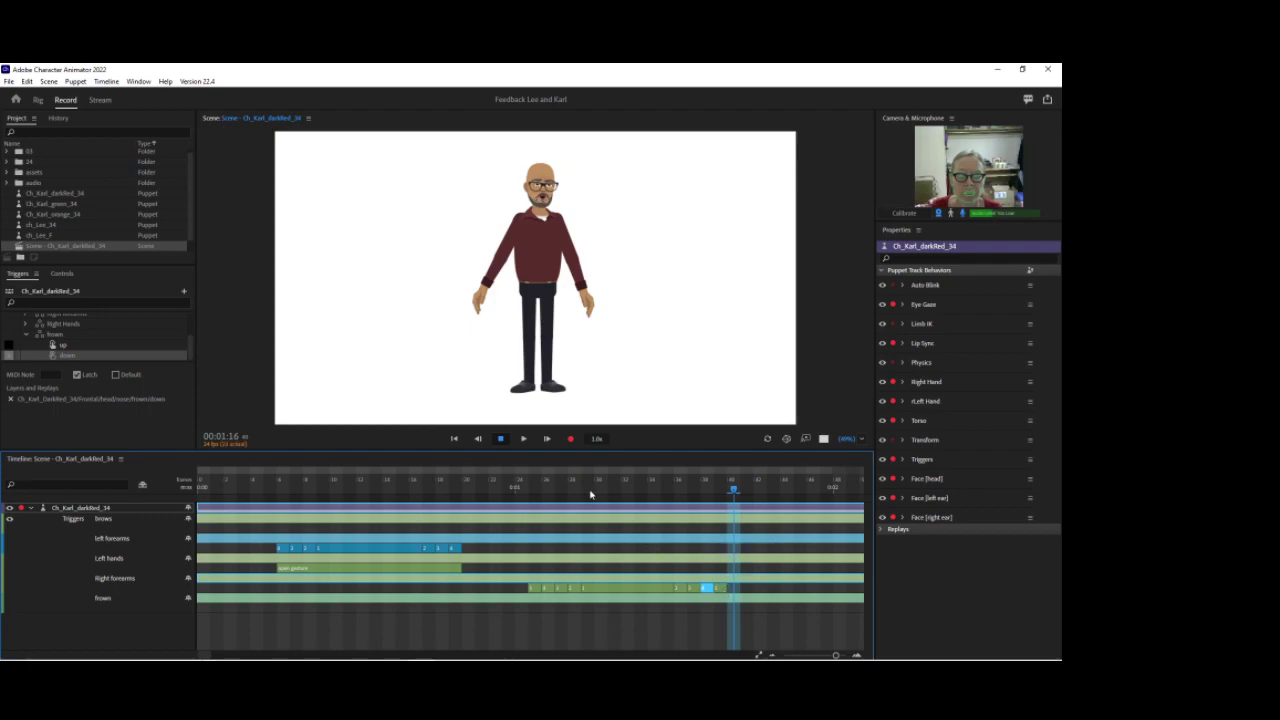
# Delete the first and last one-frame pieces of the Right forearms sequence and scrub through both arm animations.
pyautogui.moveTo(507, 495); pyautogui.dragTo(534, 490)
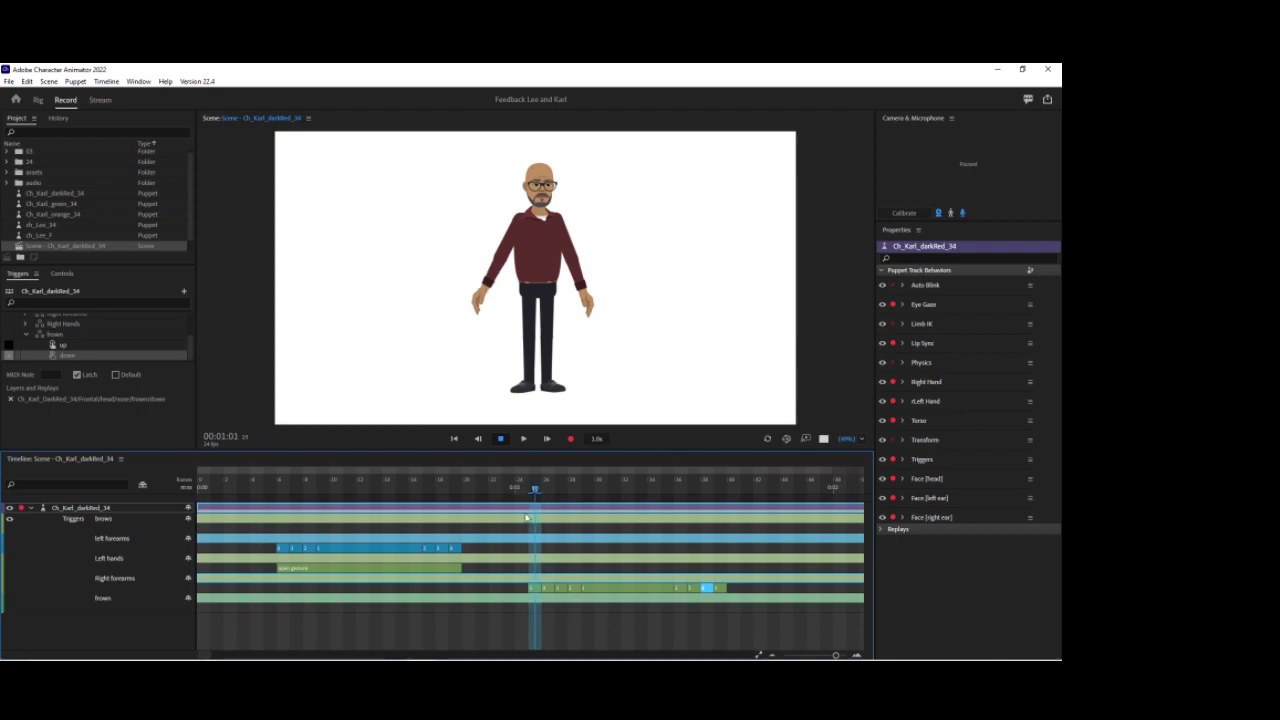
pyautogui.click(540, 588)
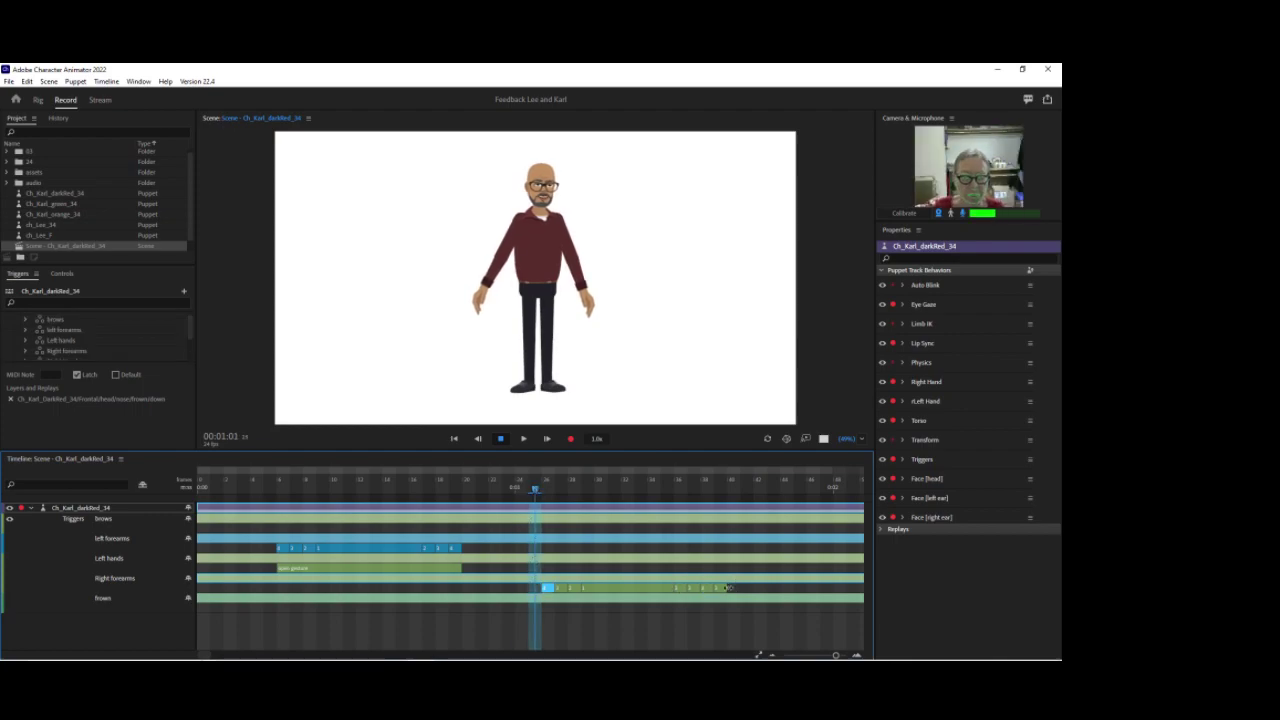
pyautogui.click(720, 590)
pyautogui.press('Delete')
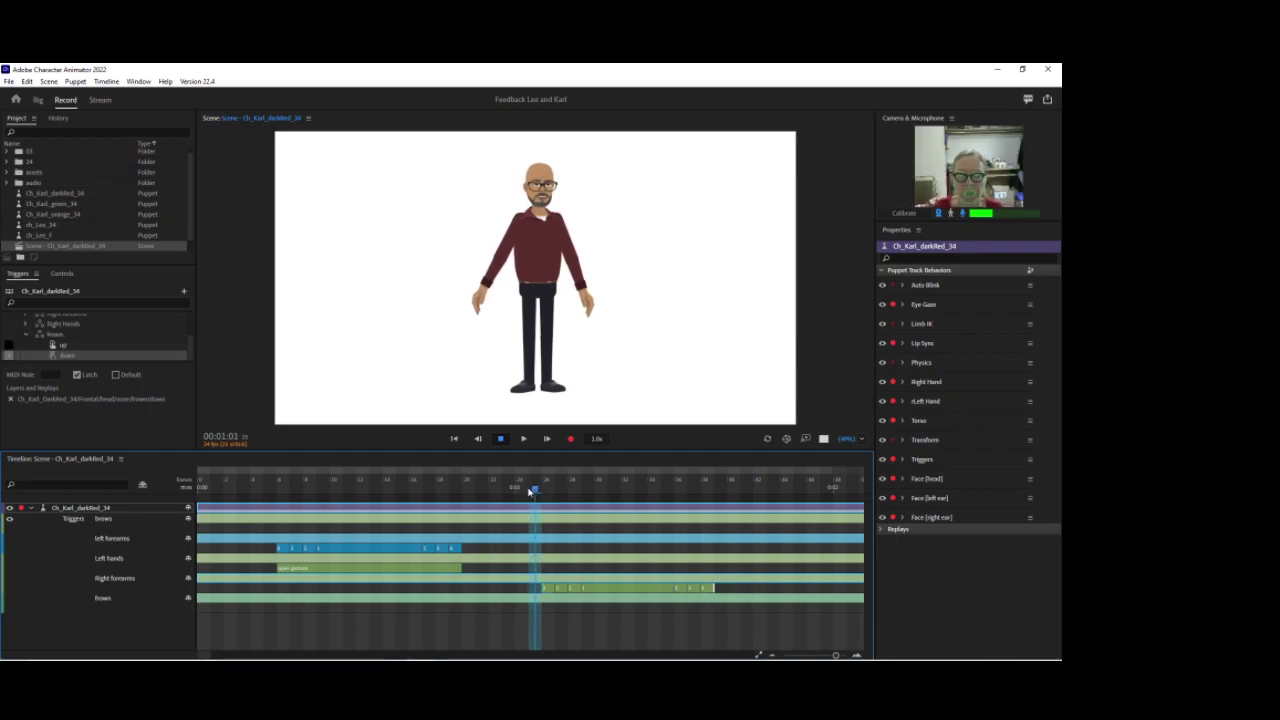
pyautogui.press('space')
pyautogui.moveTo(653, 490); pyautogui.dragTo(290, 448)
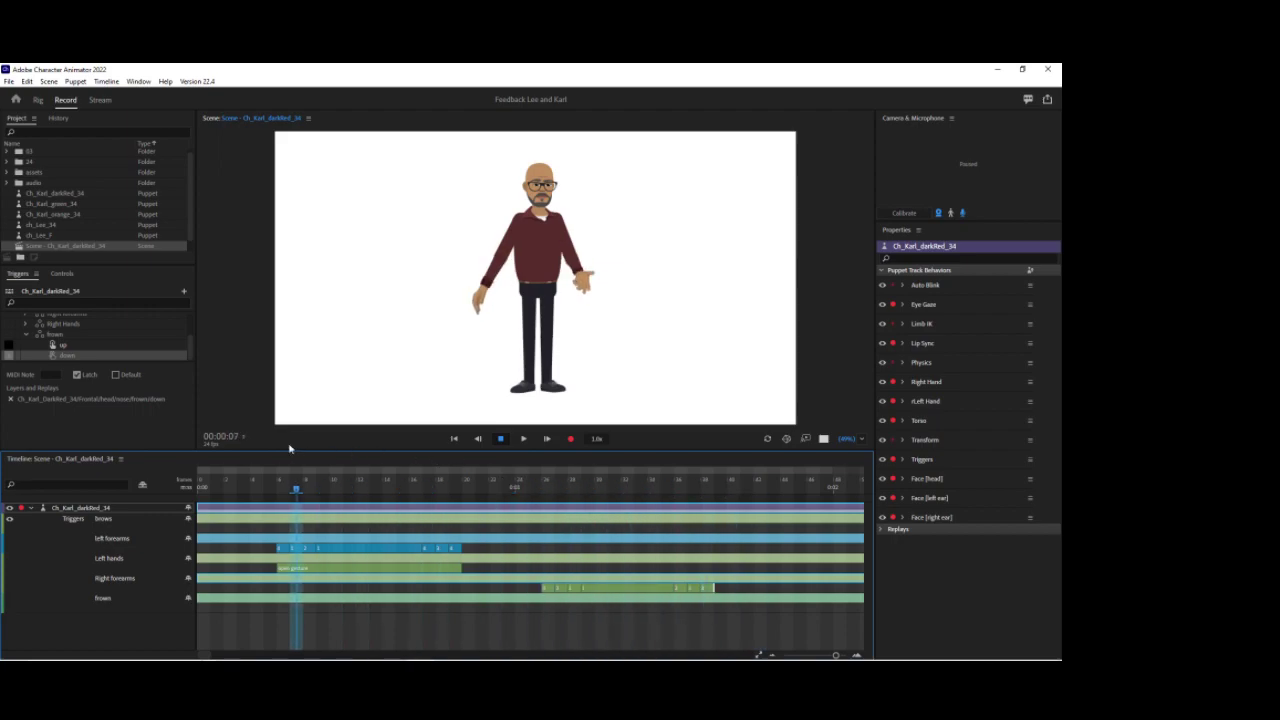
# Try to record an open gesture hand trigger at 00:01:06 with all behaviors armed.
pyautogui.rightClick(547, 610)
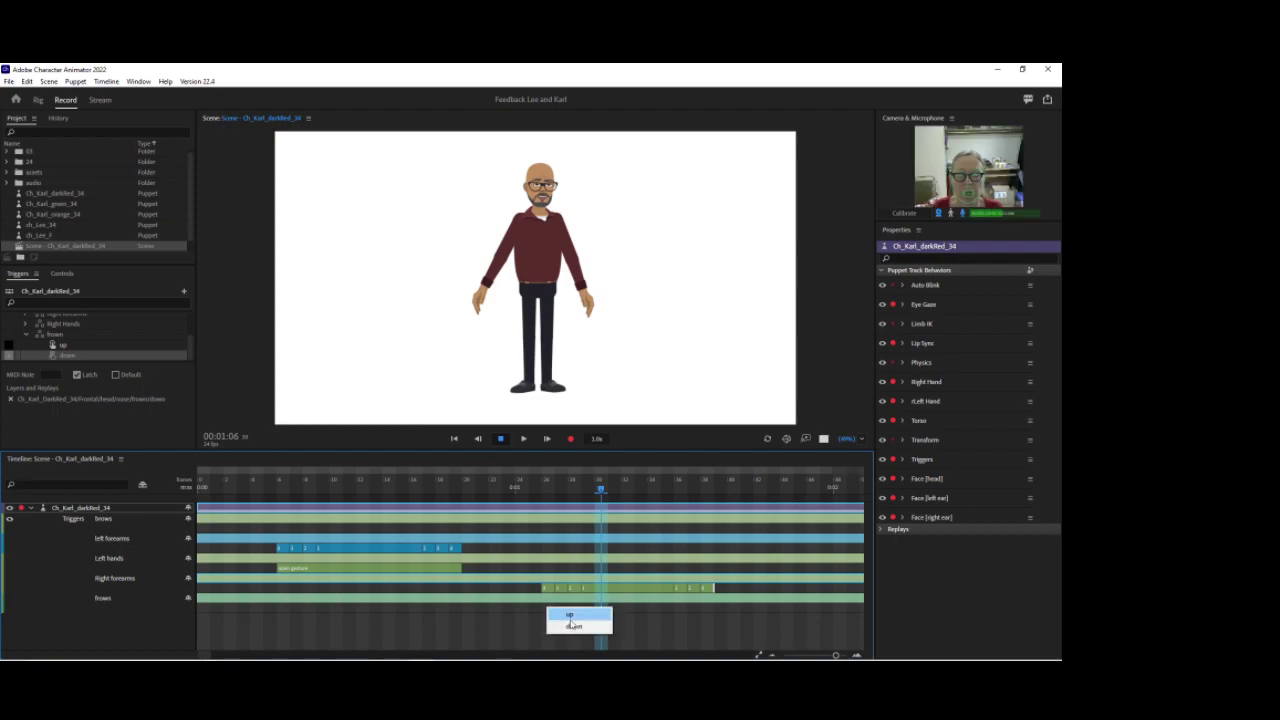
pyautogui.click(523, 605)
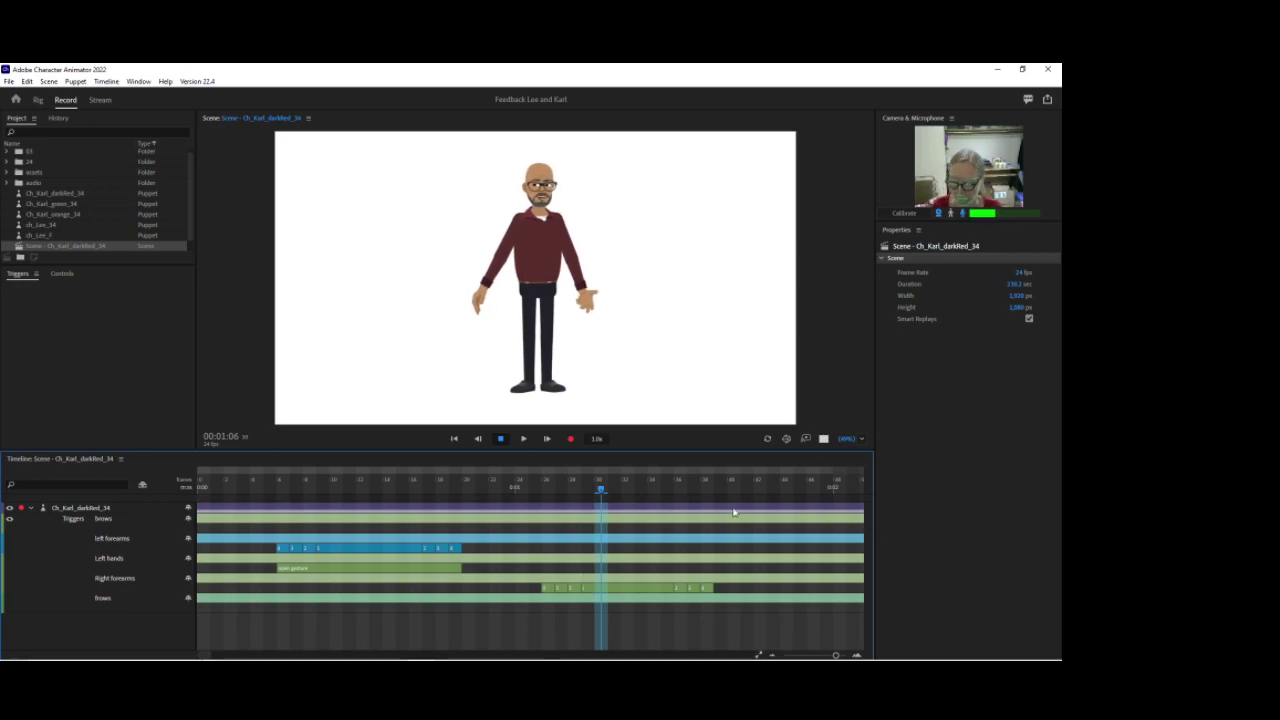
pyautogui.hotkey('ctrl', 'z')
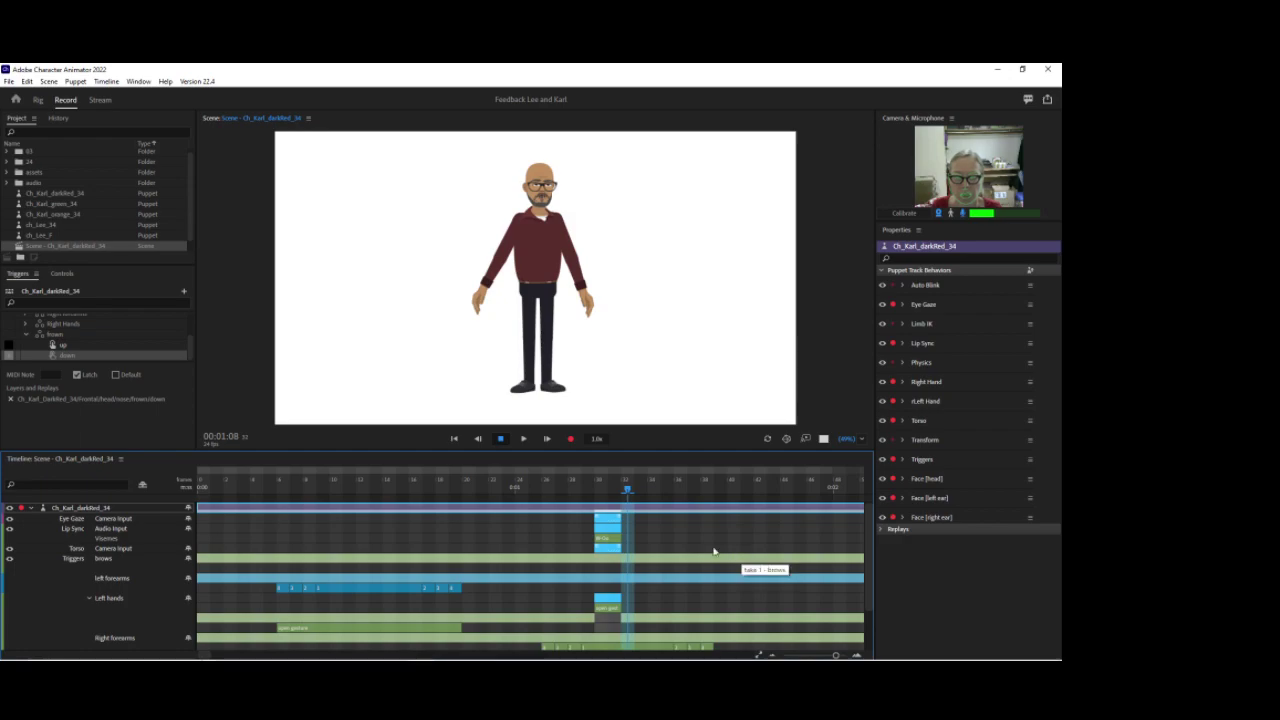
# Delete the Torso, Lip Sync and Eye Gaze takes captured in the short recording at 00:01:06.
pyautogui.click(603, 549)
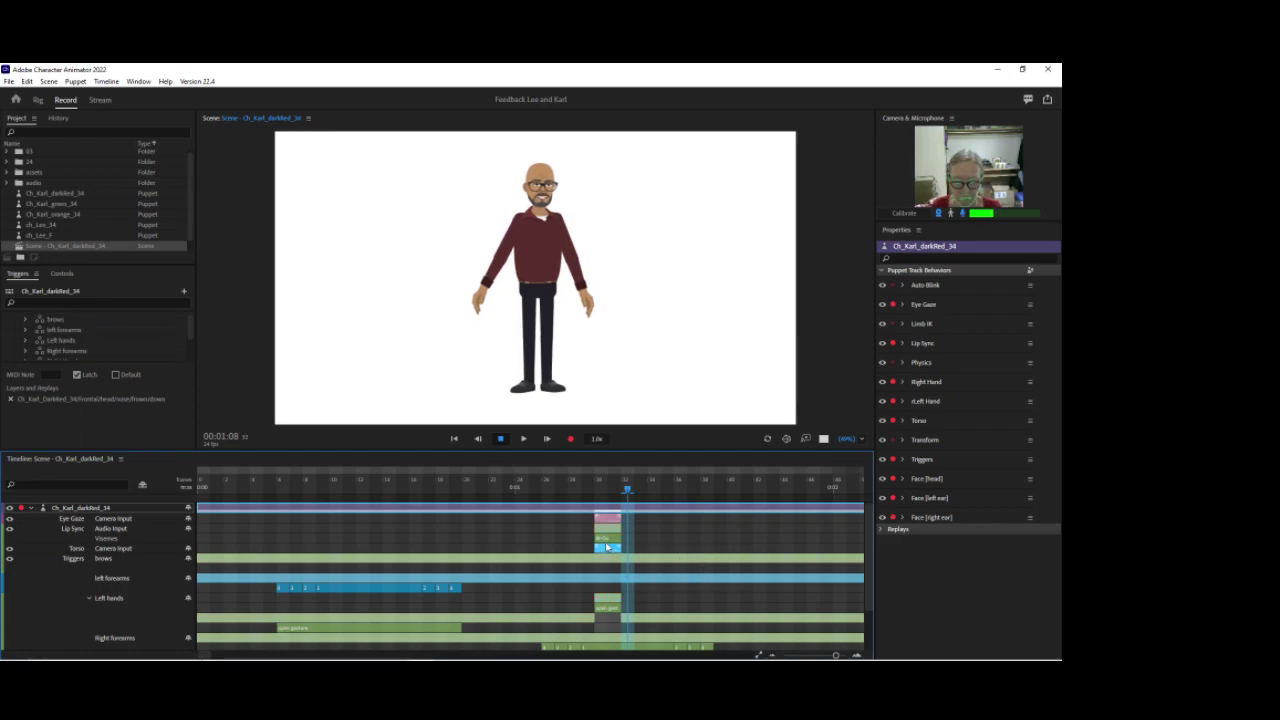
pyautogui.press('Delete')
pyautogui.click(613, 531)
pyautogui.press('Delete')
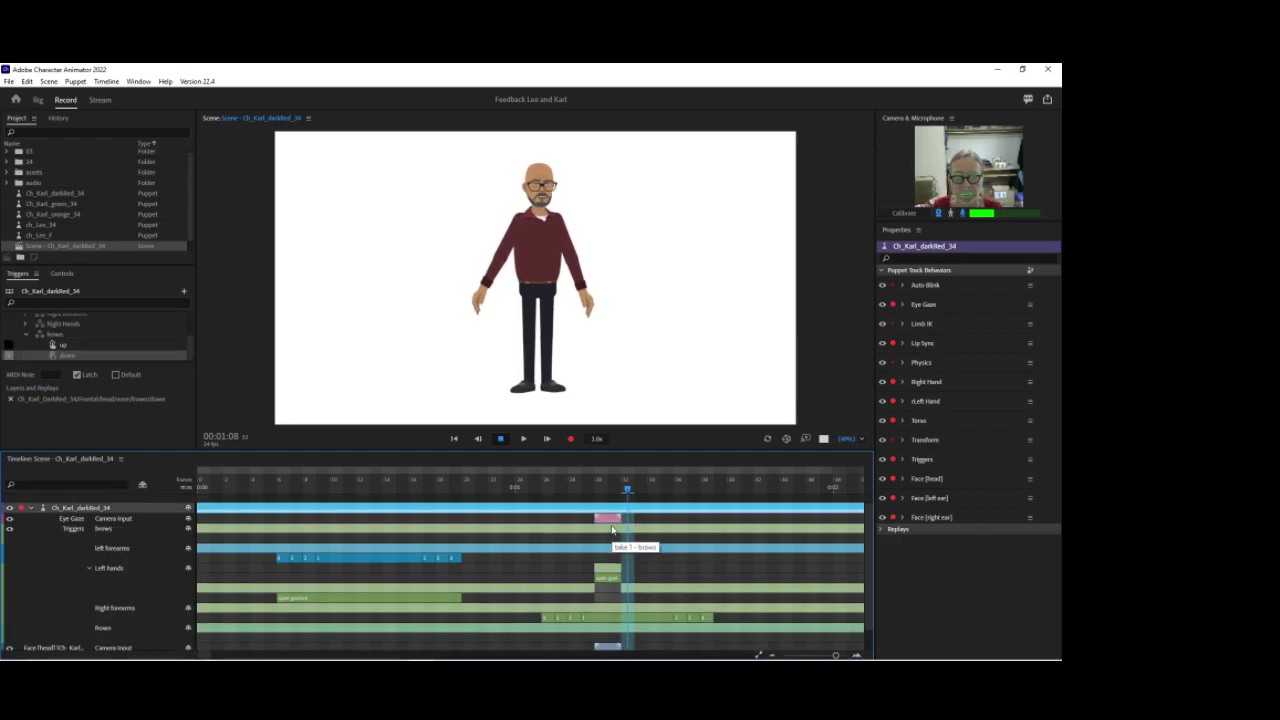
pyautogui.click(611, 520)
pyautogui.press('Delete')
# Delete the short head, left ear and right ear Face takes and the extra Left hands take at 00:01:06.
pyautogui.click(605, 570)
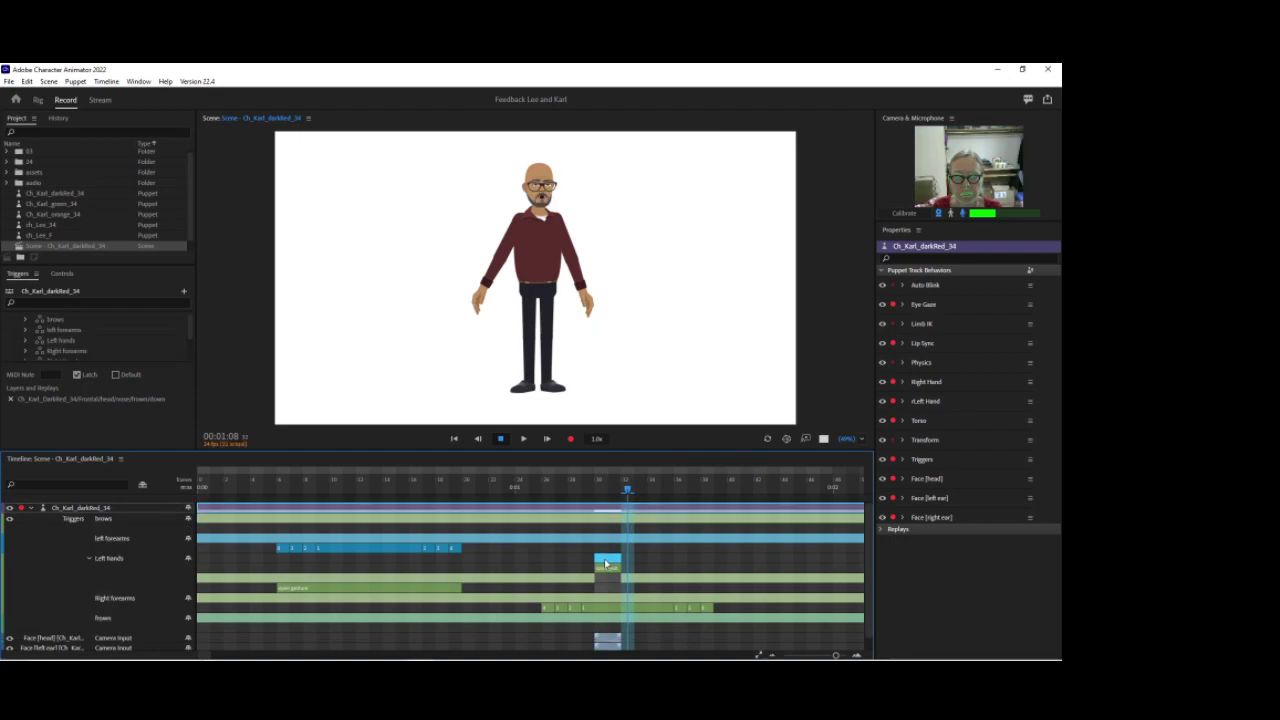
pyautogui.scroll(-1, 608, 576)
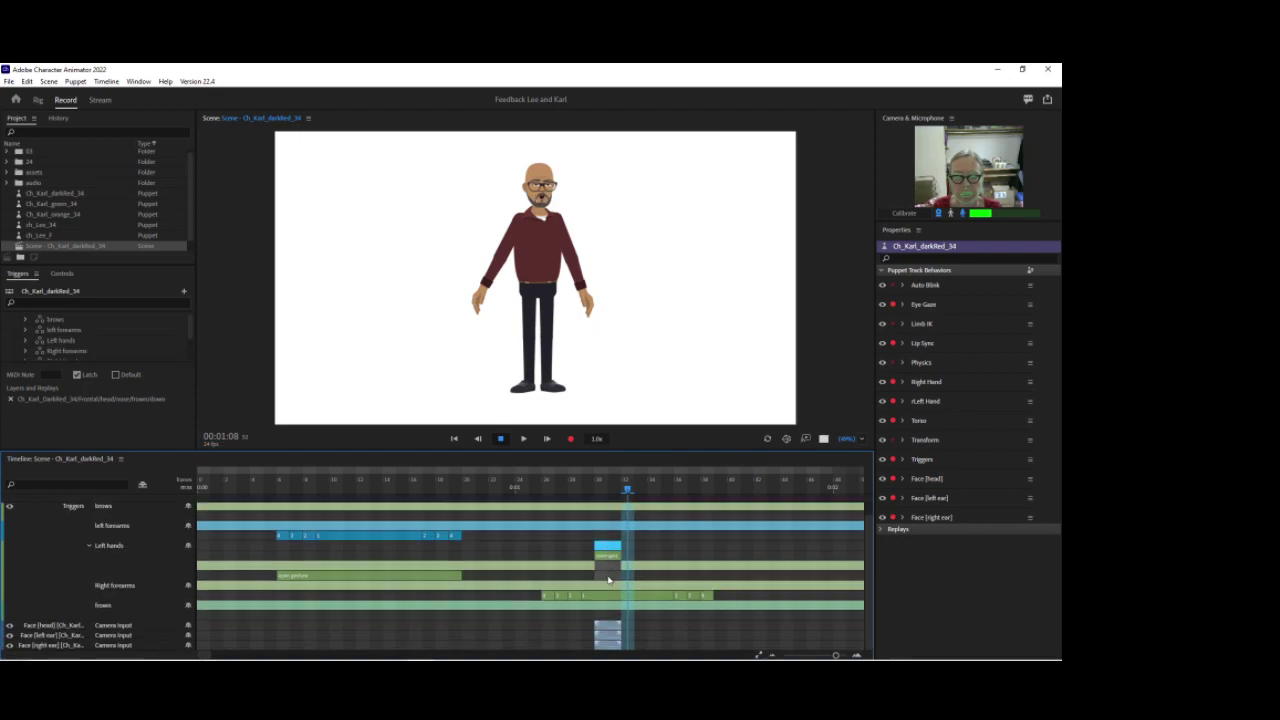
pyautogui.click(604, 627)
pyautogui.press('Delete')
pyautogui.click(601, 638)
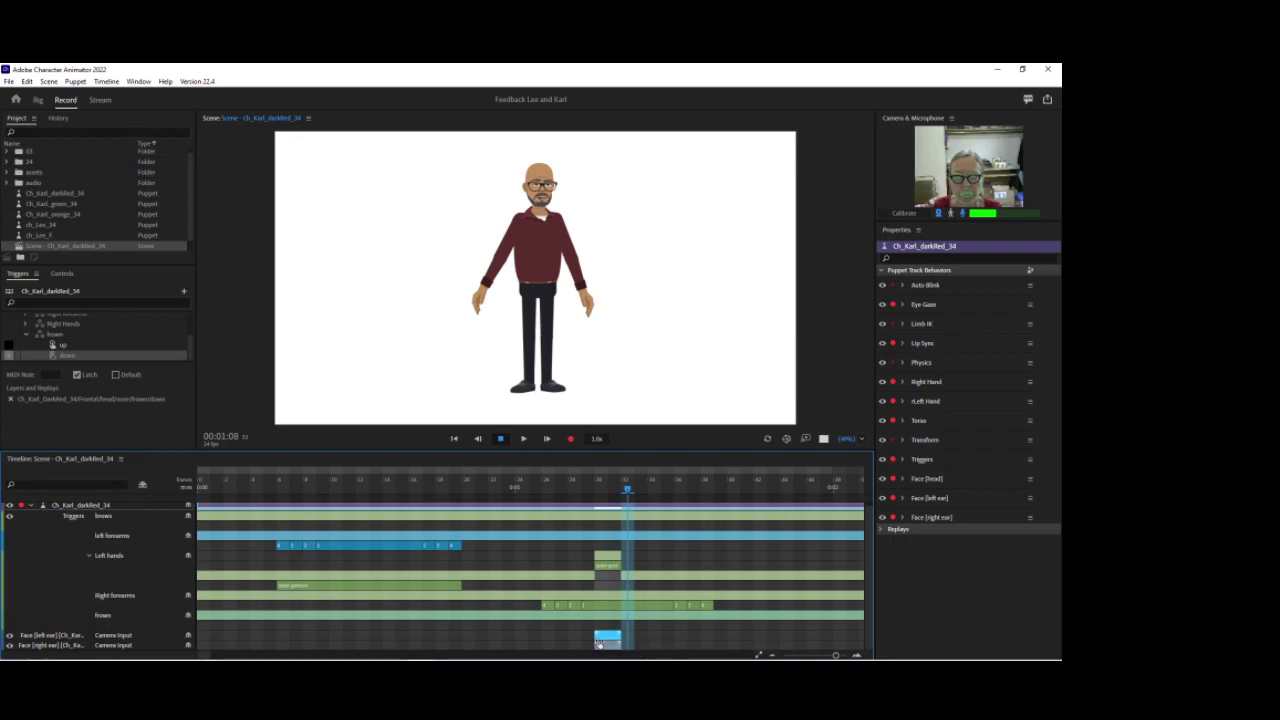
pyautogui.press('Delete')
pyautogui.click(603, 640)
pyautogui.press('Delete')
pyautogui.click(609, 560)
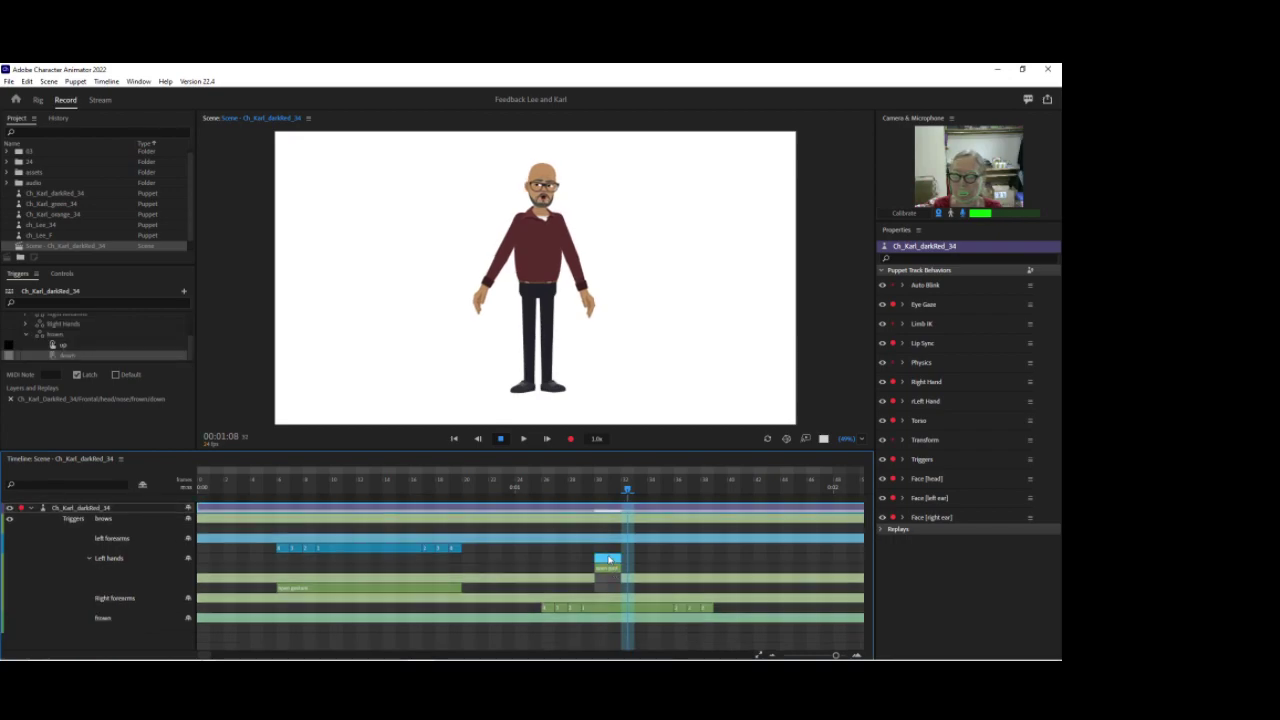
pyautogui.press('Delete')
# Try recording a two-frame take at 00:01:08 with all behaviors armed, and undo it.
pyautogui.rightClick(549, 614)
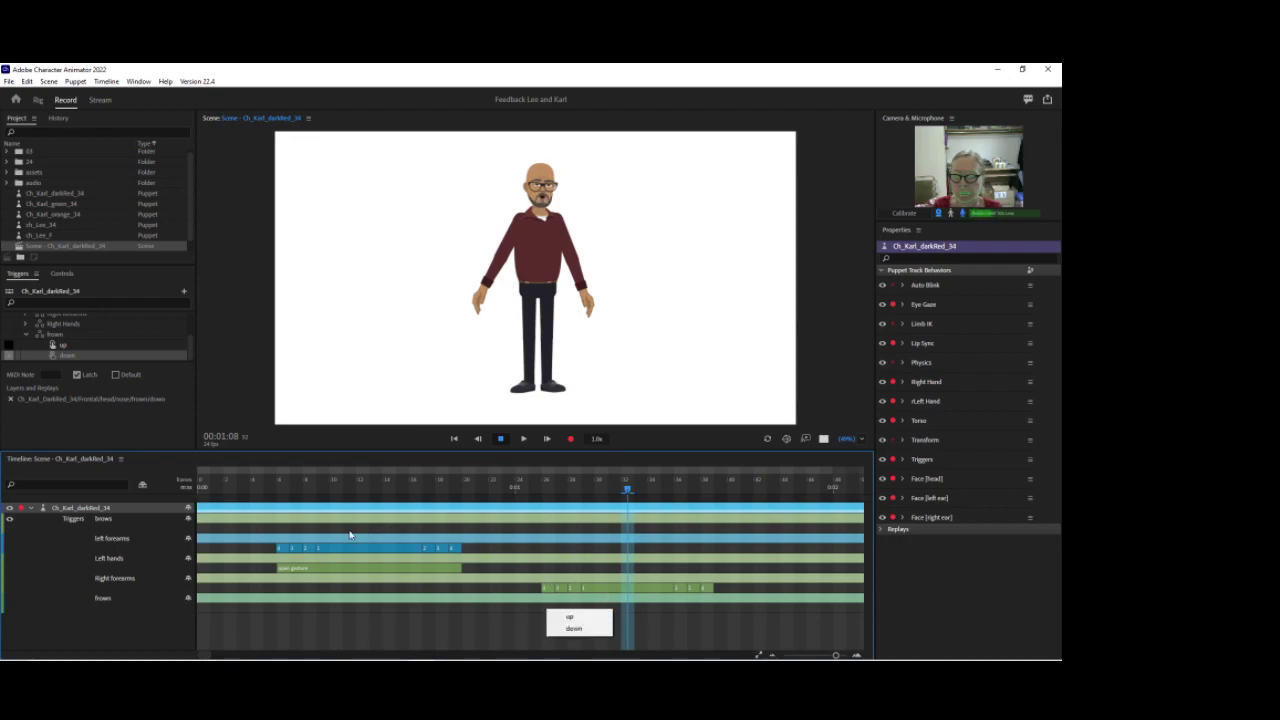
pyautogui.click(650, 630)
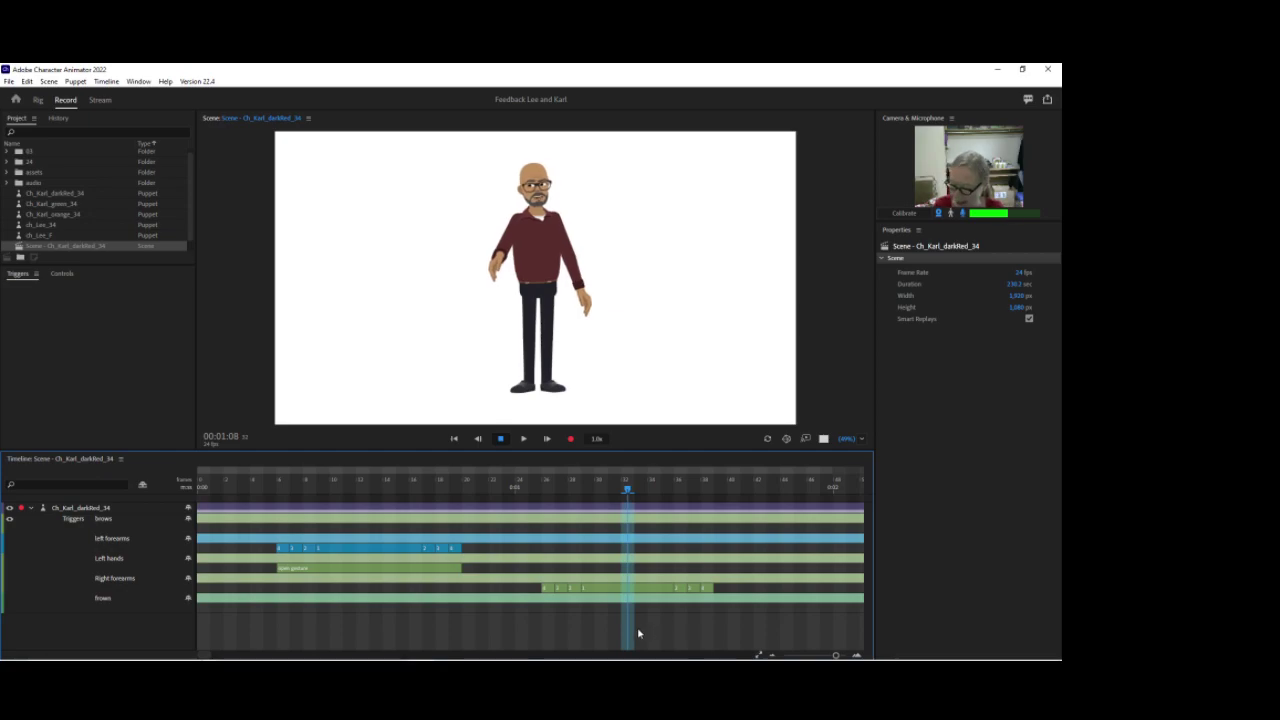
pyautogui.hotkey('ctrl', 'z')
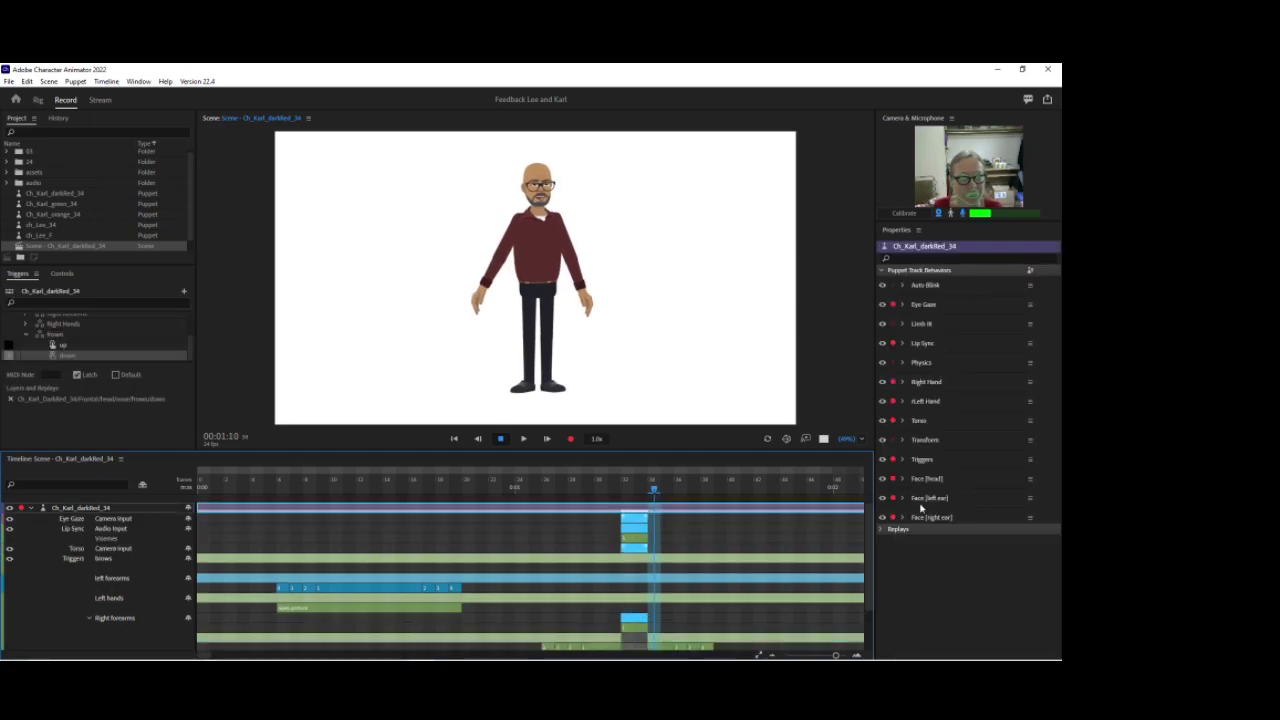
pyautogui.hotkey('ctrl', 'z')
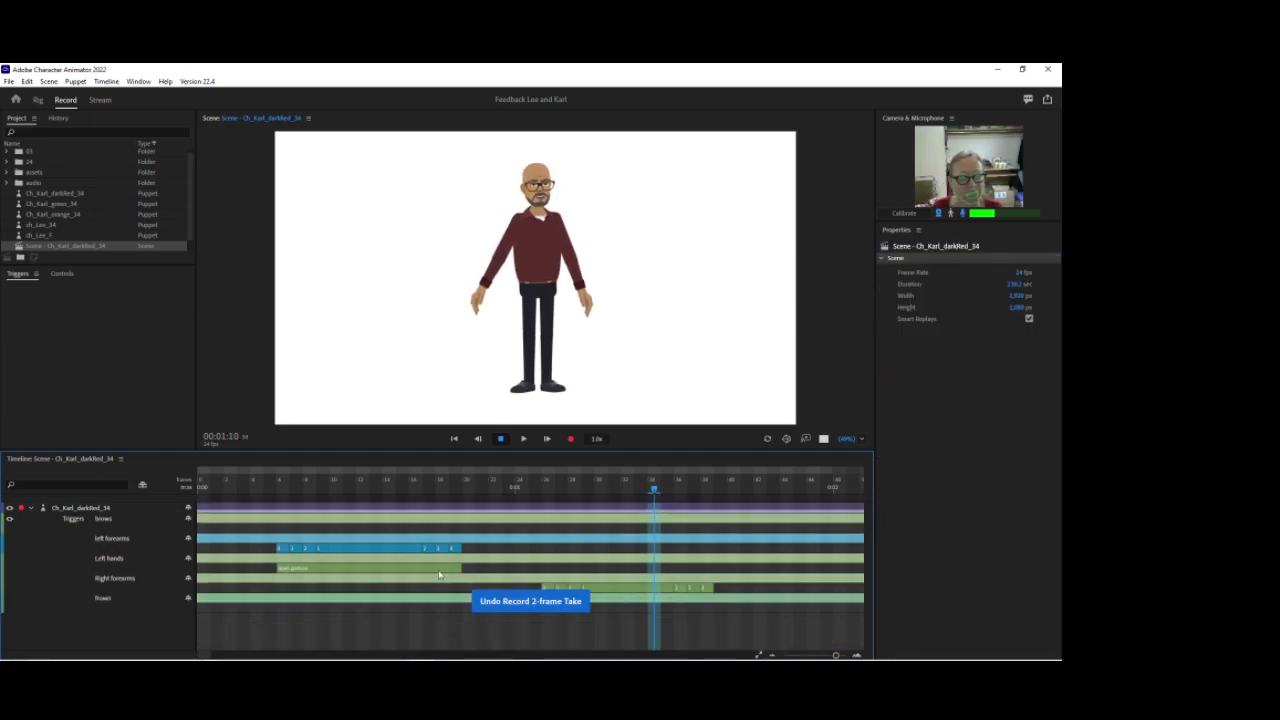
# Disarm all of Ch_Karl_darkRed_34's behaviors except Triggers.
pyautogui.click(77, 515)
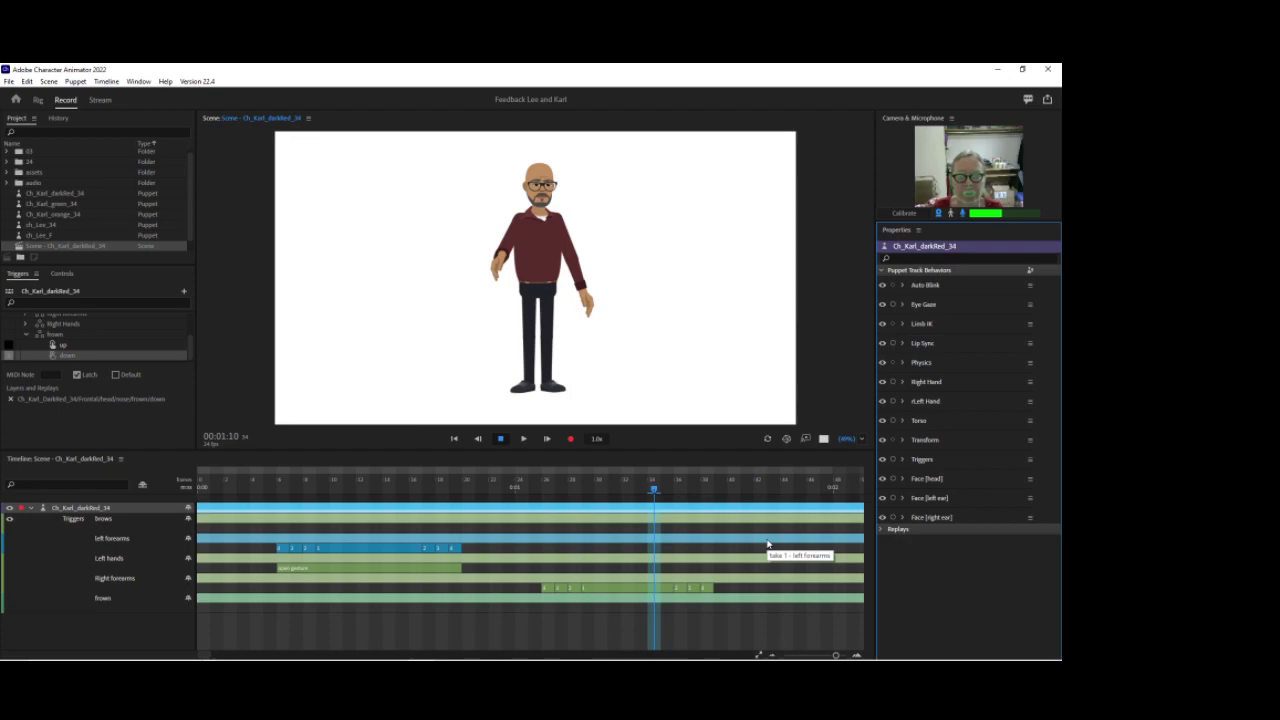
pyautogui.click(893, 460)
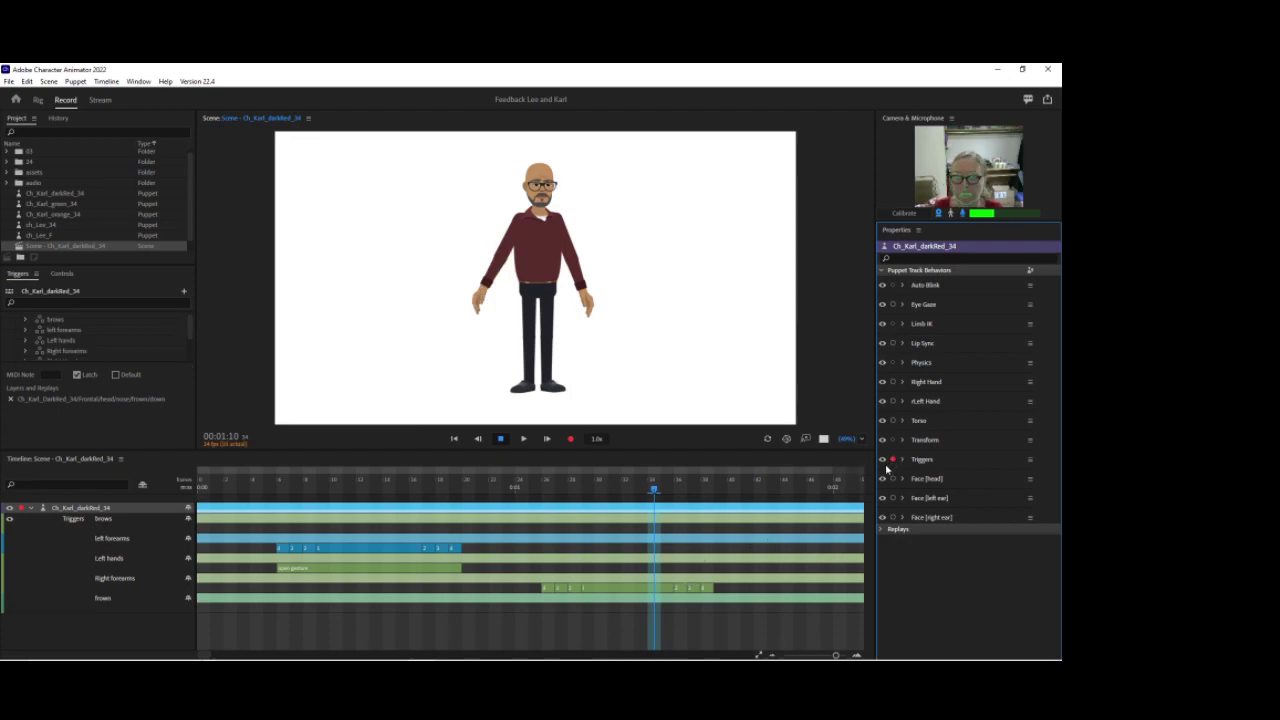
# Record a short open gesture trigger for Karl's right hand at 00:01:10.
pyautogui.press('r')
pyautogui.press('o')
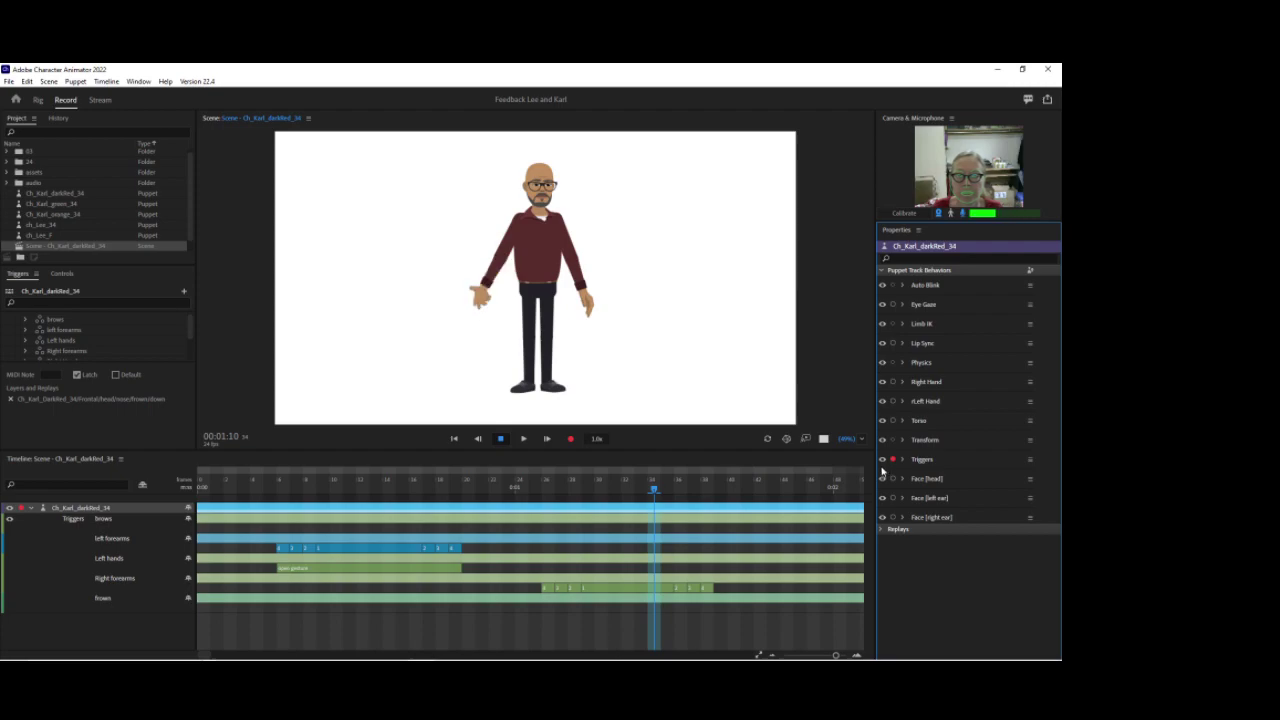
pyautogui.hotkey('ctrl', '2')
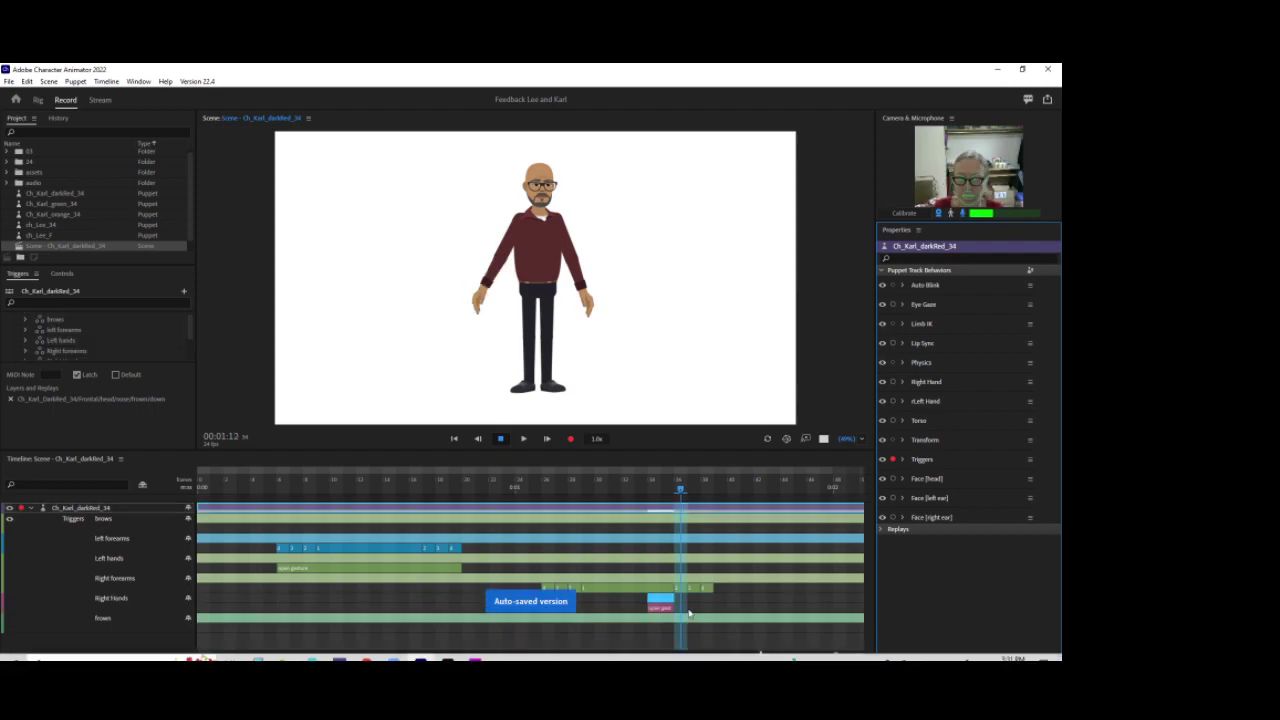
# Extend the Right Hands take to the full length of the other trigger takes and delete its open gesture trigger.
pyautogui.moveTo(648, 599); pyautogui.dragTo(194, 598)
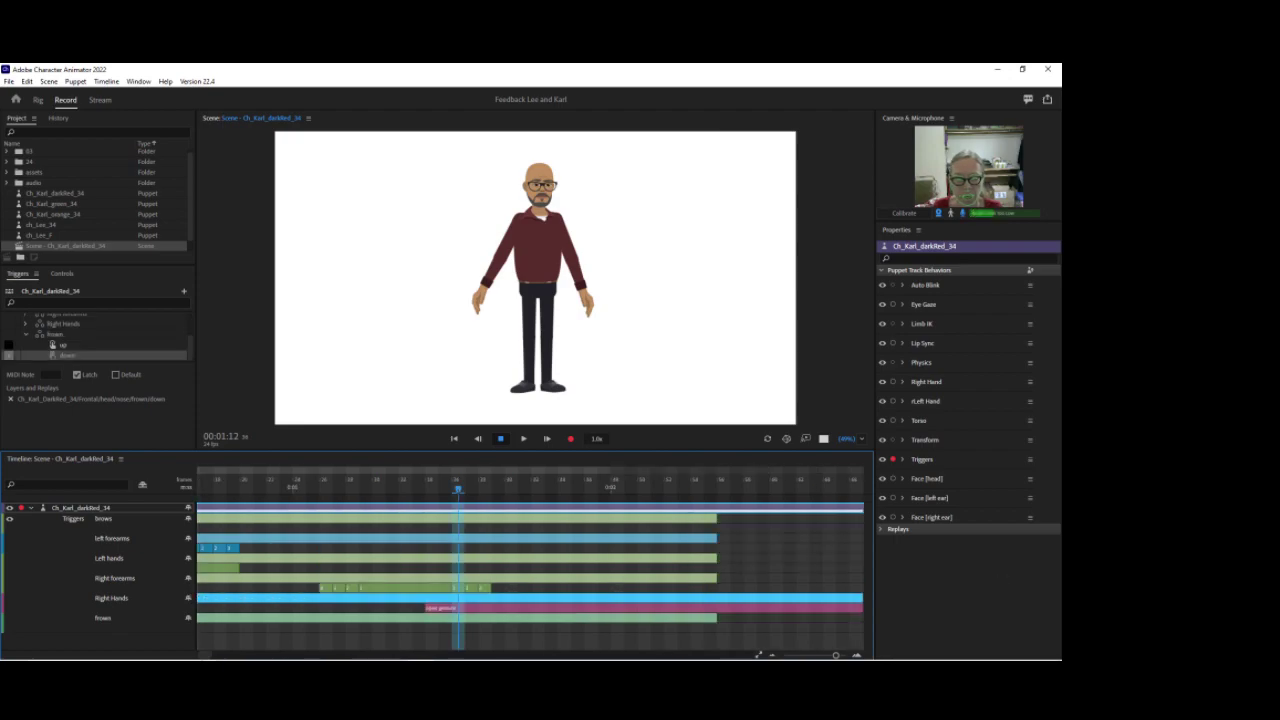
pyautogui.moveTo(221, 613); pyautogui.dragTo(464, 611)
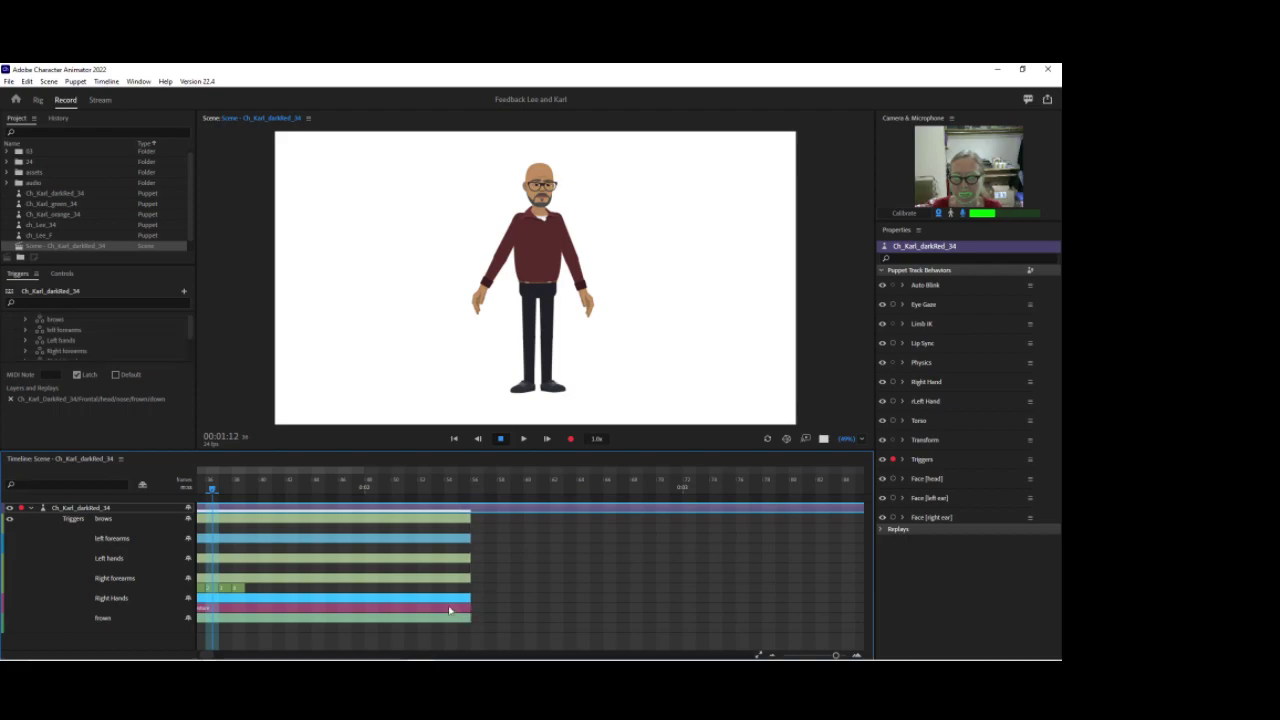
pyautogui.click(450, 610)
pyautogui.rightClick(446, 611)
pyautogui.click(478, 602)
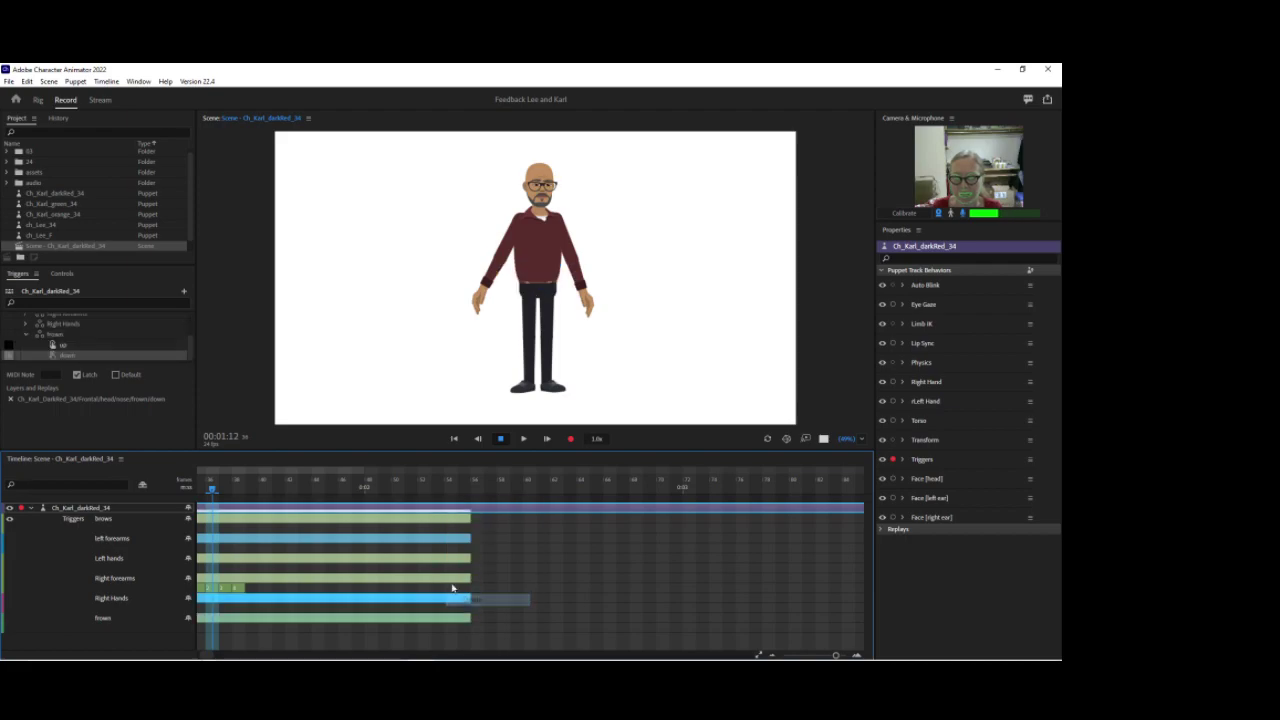
# Add an open gesture trigger to Right Hands, spanning the whole Right forearms sequence, and check it at 00:01:06.
pyautogui.moveTo(302, 486); pyautogui.dragTo(158, 481)
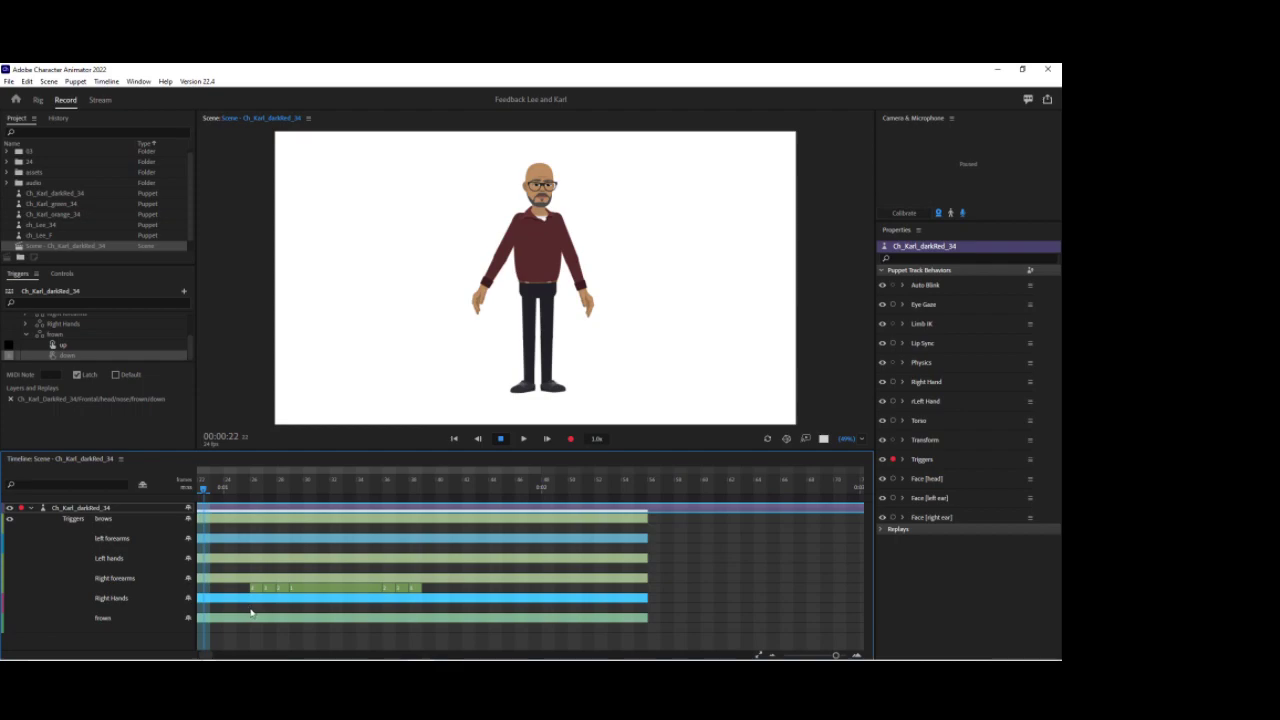
pyautogui.rightClick(251, 612)
pyautogui.click(290, 583)
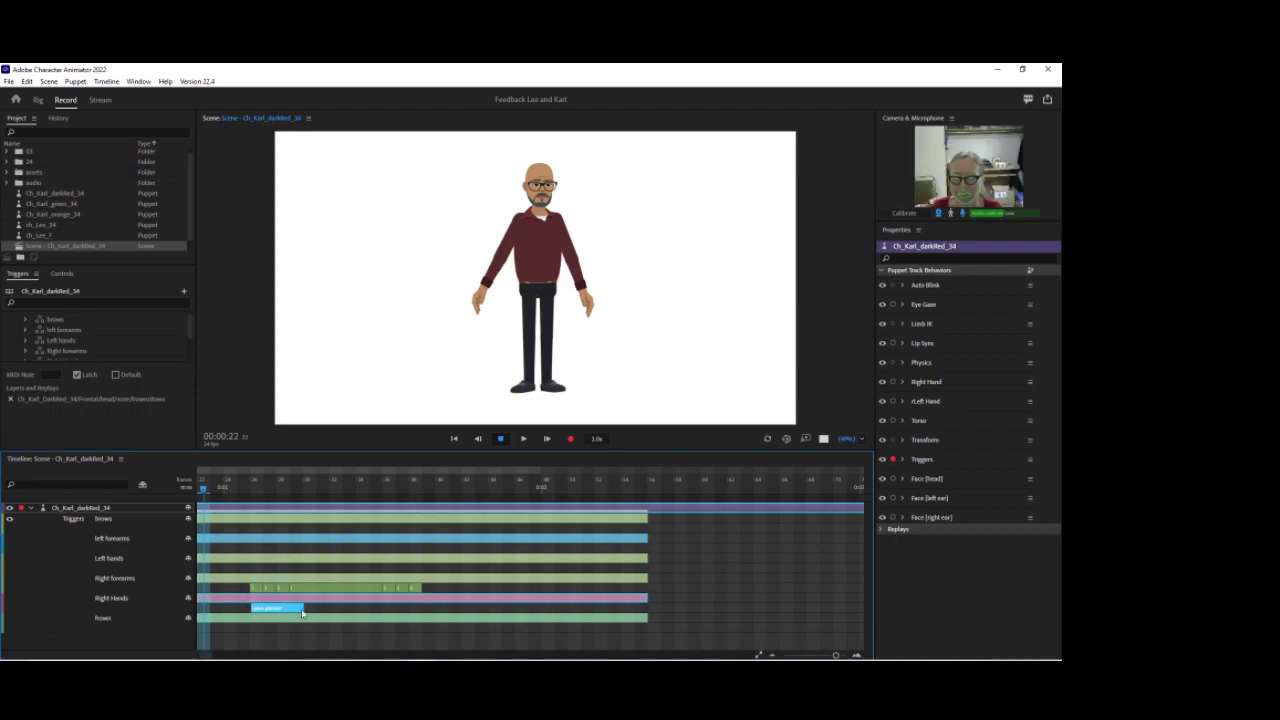
pyautogui.moveTo(300, 608); pyautogui.dragTo(421, 608)
pyautogui.moveTo(204, 489); pyautogui.dragTo(309, 486)
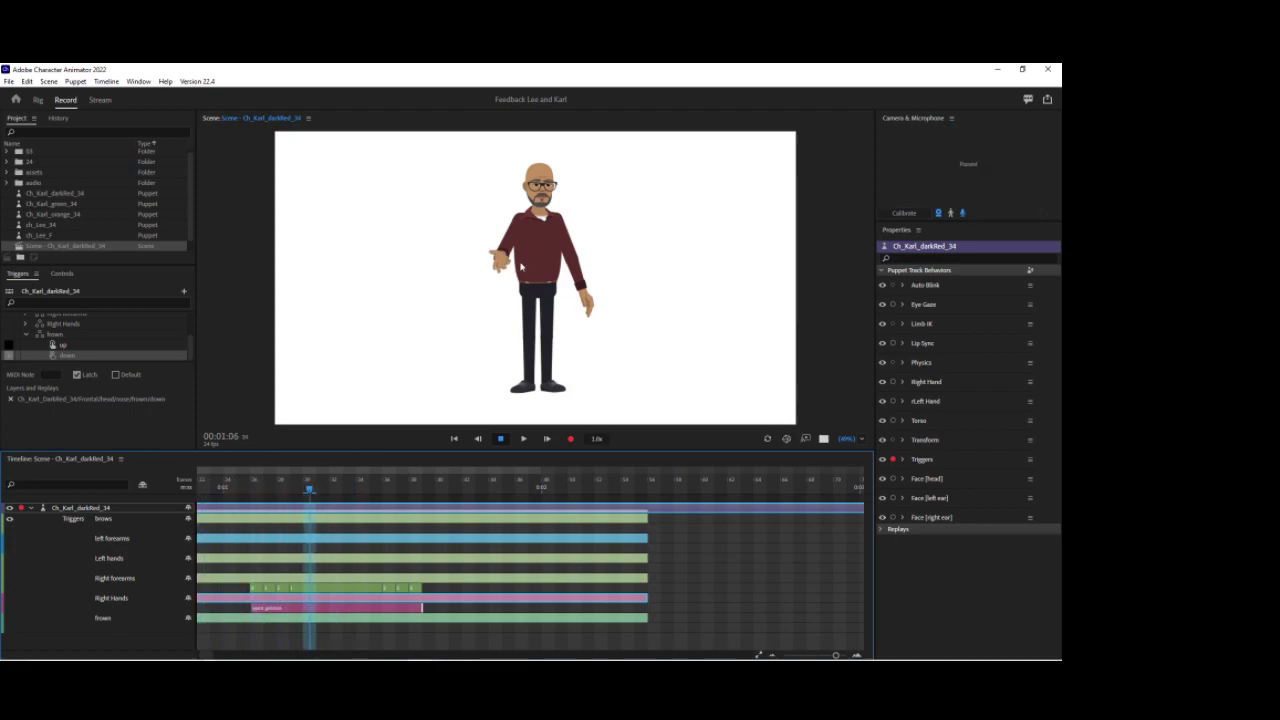
# Disarm Karl's Triggers behavior and arm only the Right Hand and Left Hand behaviors.
pyautogui.click(894, 463)
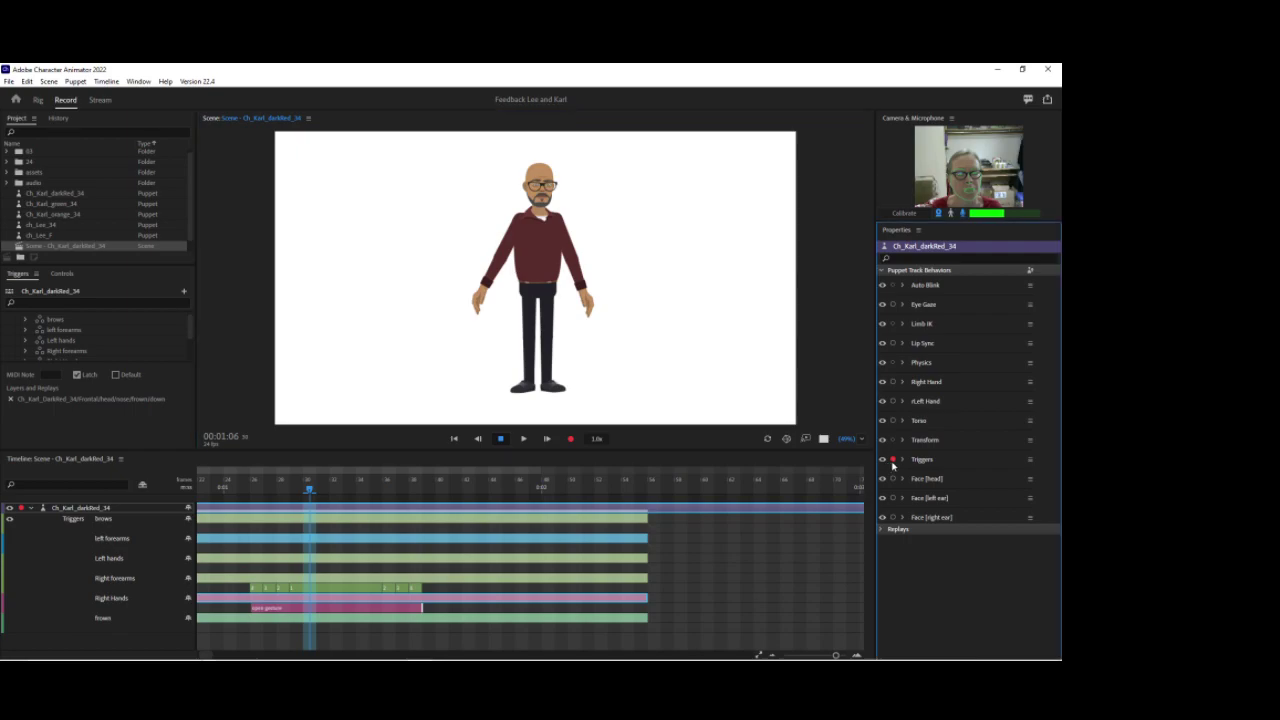
pyautogui.press('d')
pyautogui.click(526, 287)
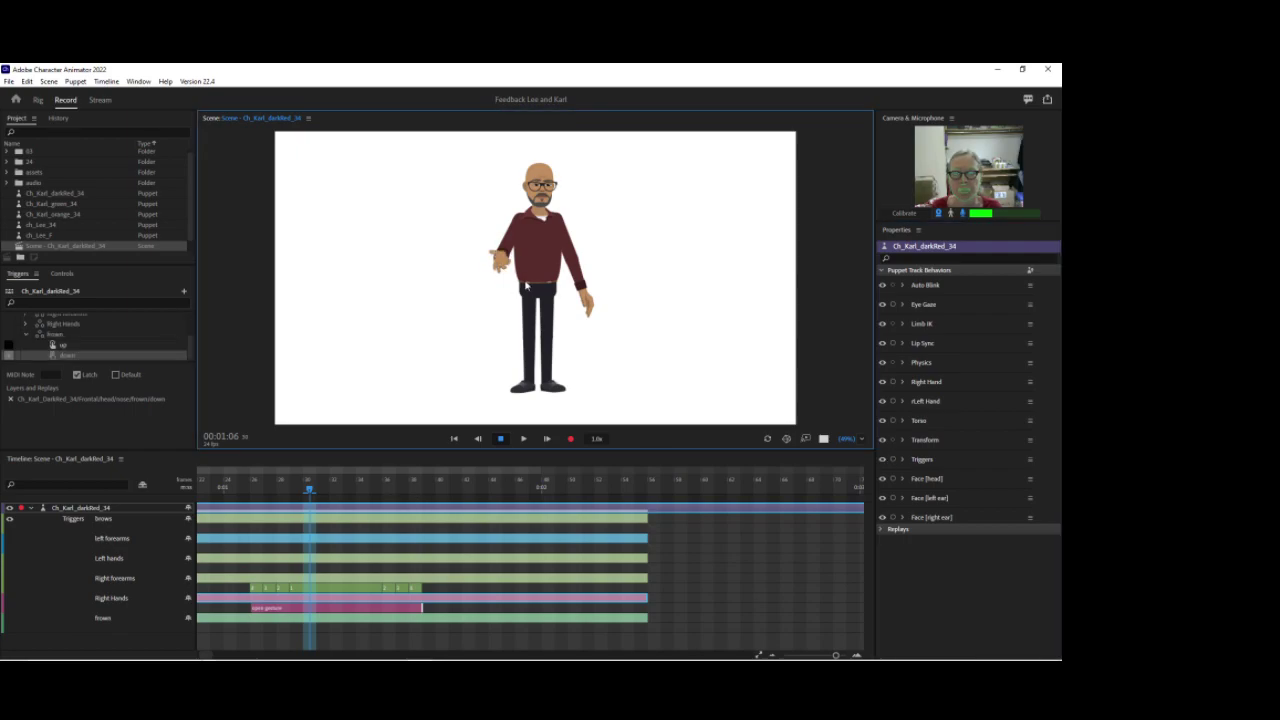
pyautogui.click(893, 382)
pyautogui.click(893, 401)
# Test pulling Karl's right hand at 00:01:06 and 00:01:03 to check the forearm and open hand up close.
pyautogui.click(489, 283)
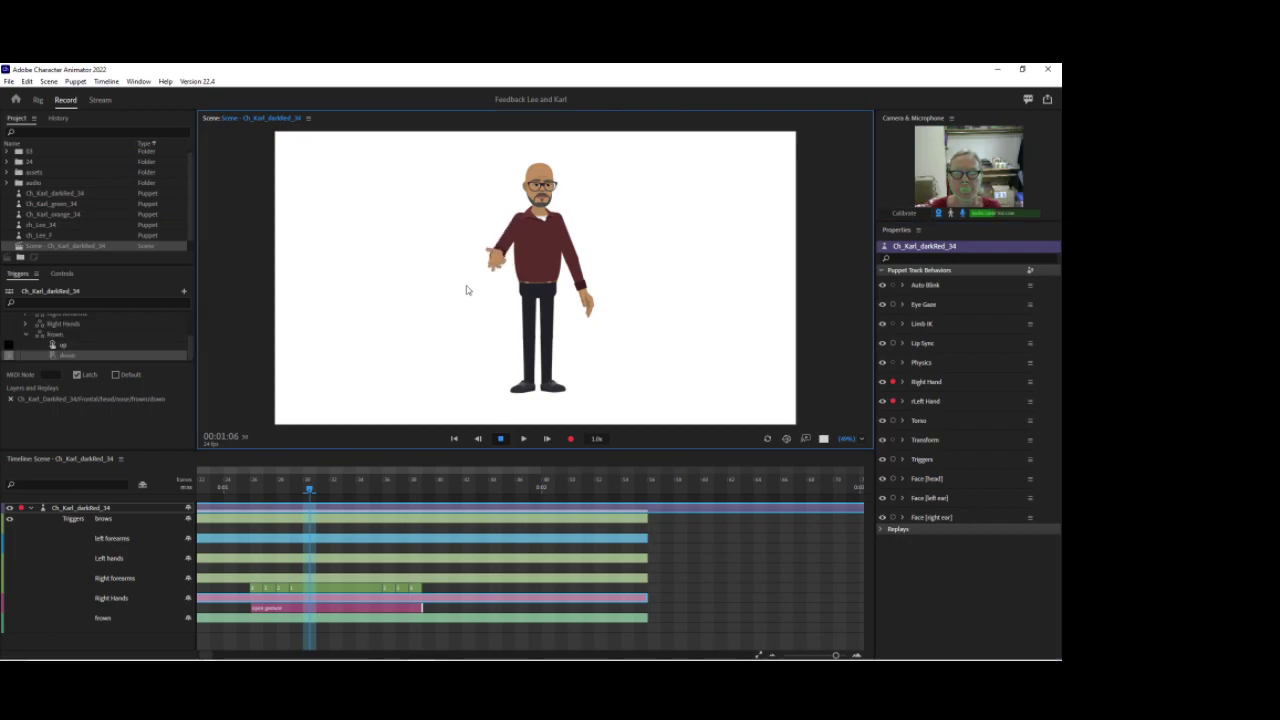
pyautogui.click(270, 490)
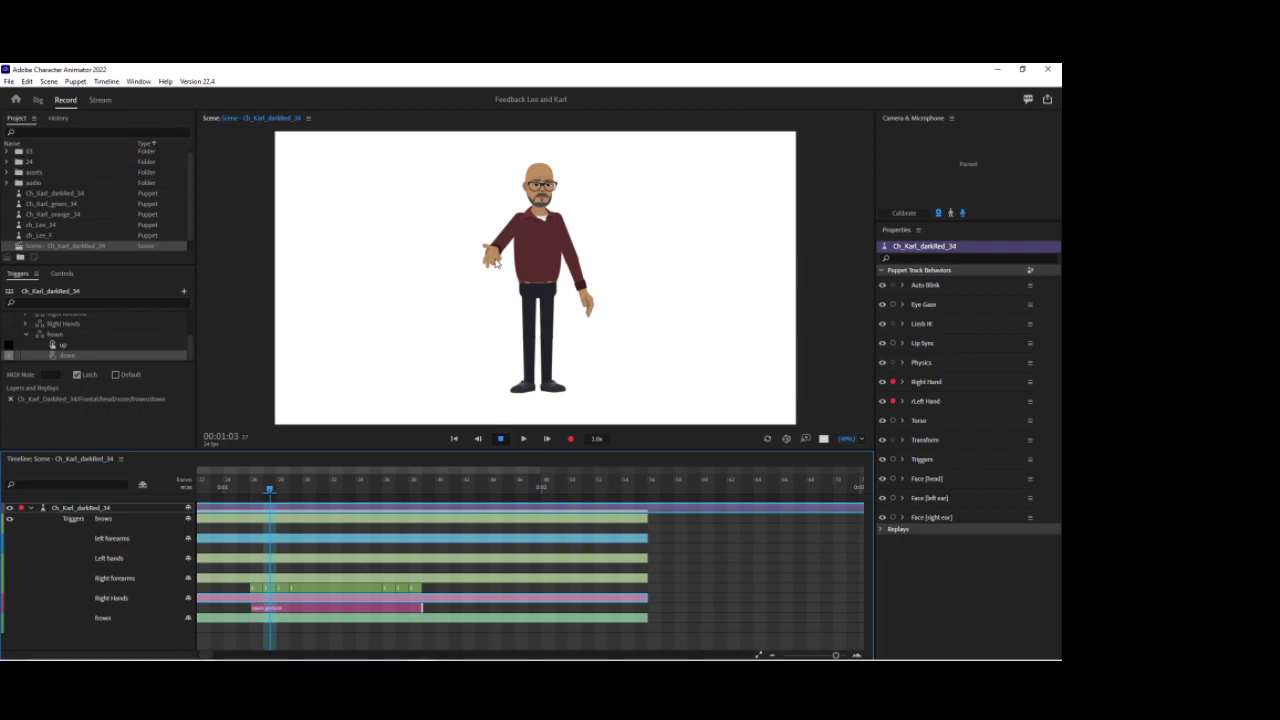
pyautogui.click(496, 263)
pyautogui.moveTo(474, 250)
pyautogui.mouseDown()
pyautogui.moveTo(476, 223)
pyautogui.moveTo(460, 229)
pyautogui.moveTo(474, 217)
pyautogui.moveTo(456, 248)
pyautogui.moveTo(466, 243)
pyautogui.mouseUp()
pyautogui.moveTo(852, 441); pyautogui.dragTo(848, 380)
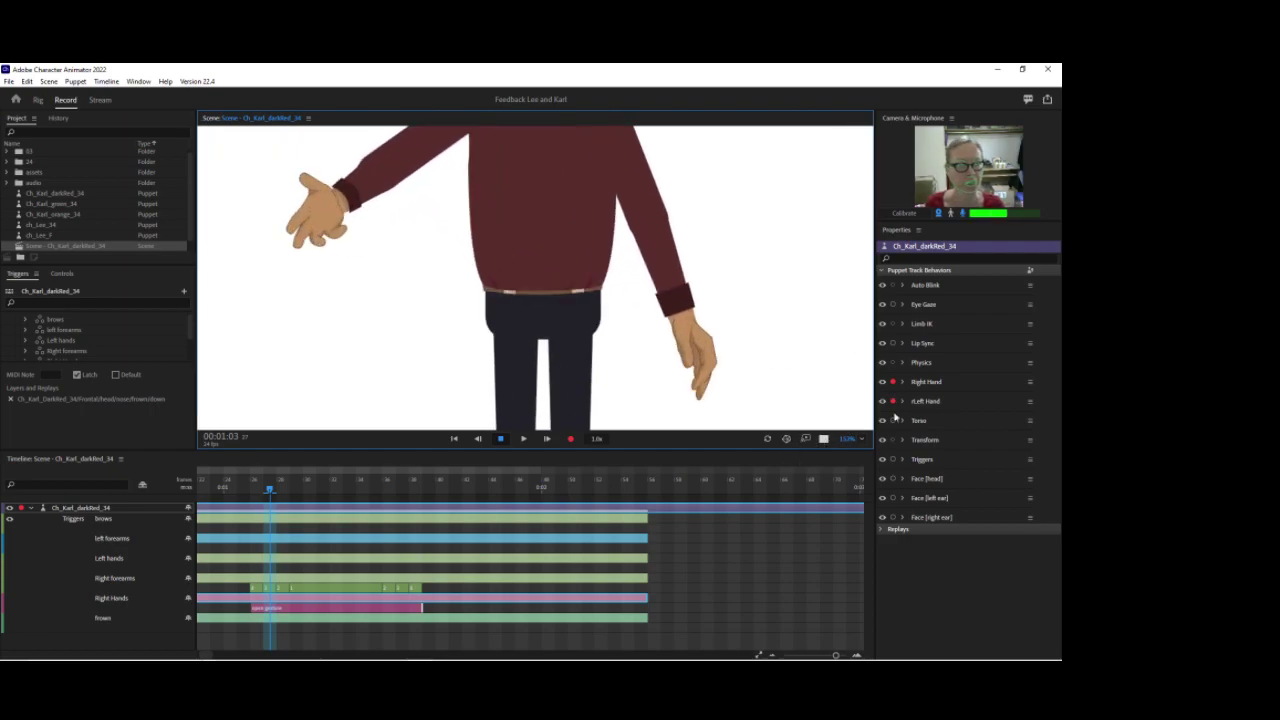
# Change the Parallax Strength of Karl's Face [head] behavior and recalibrate the rest pose with all behaviors armed.
pyautogui.moveTo(774, 246); pyautogui.dragTo(698, 287)
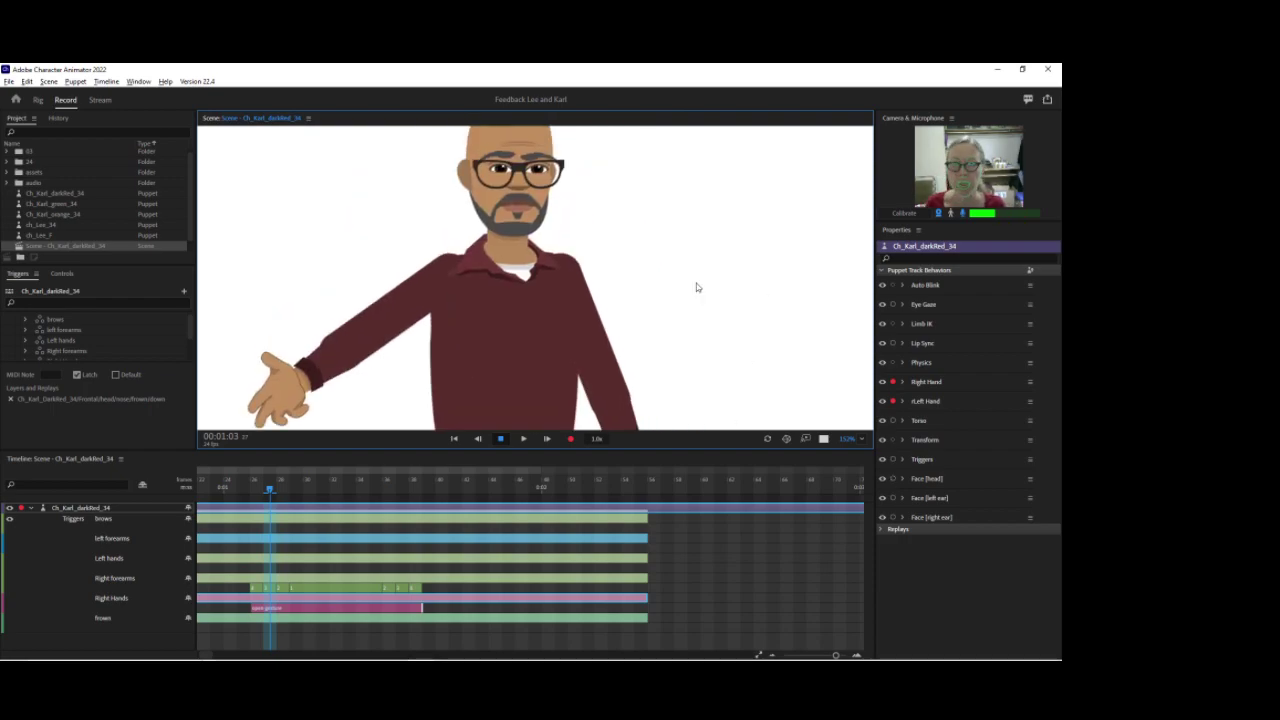
pyautogui.click(903, 479)
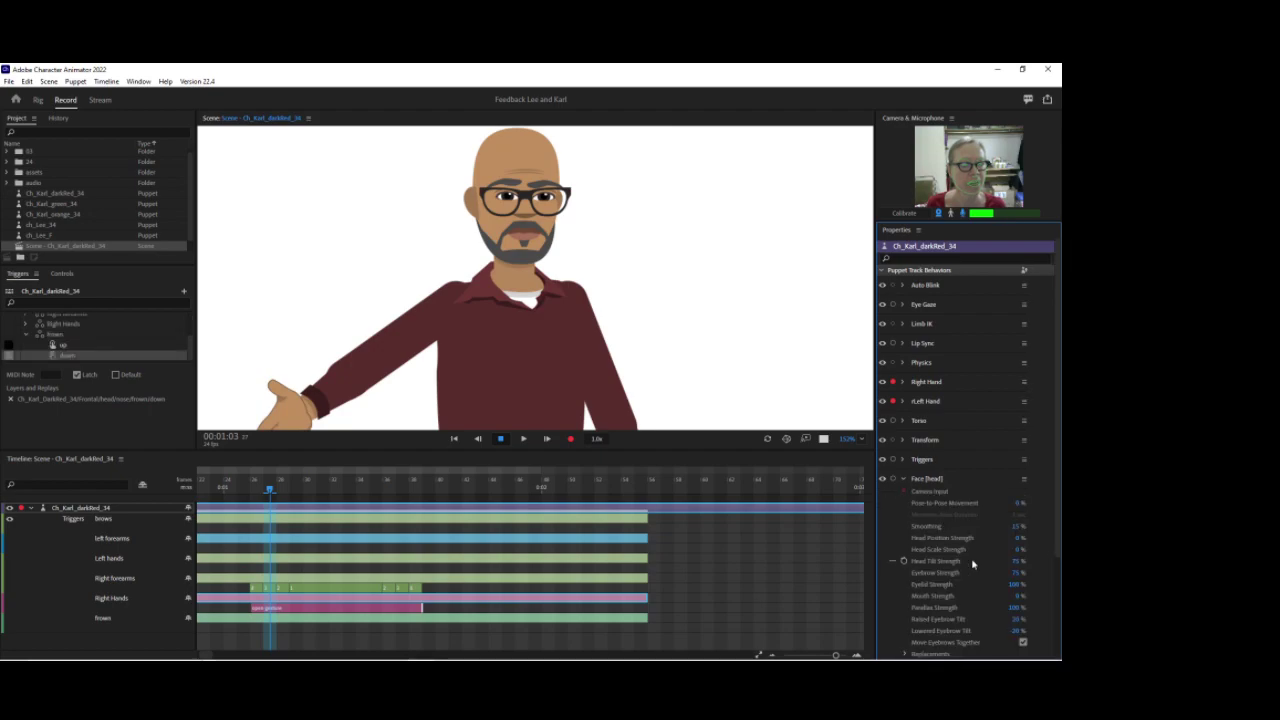
pyautogui.click(1014, 607)
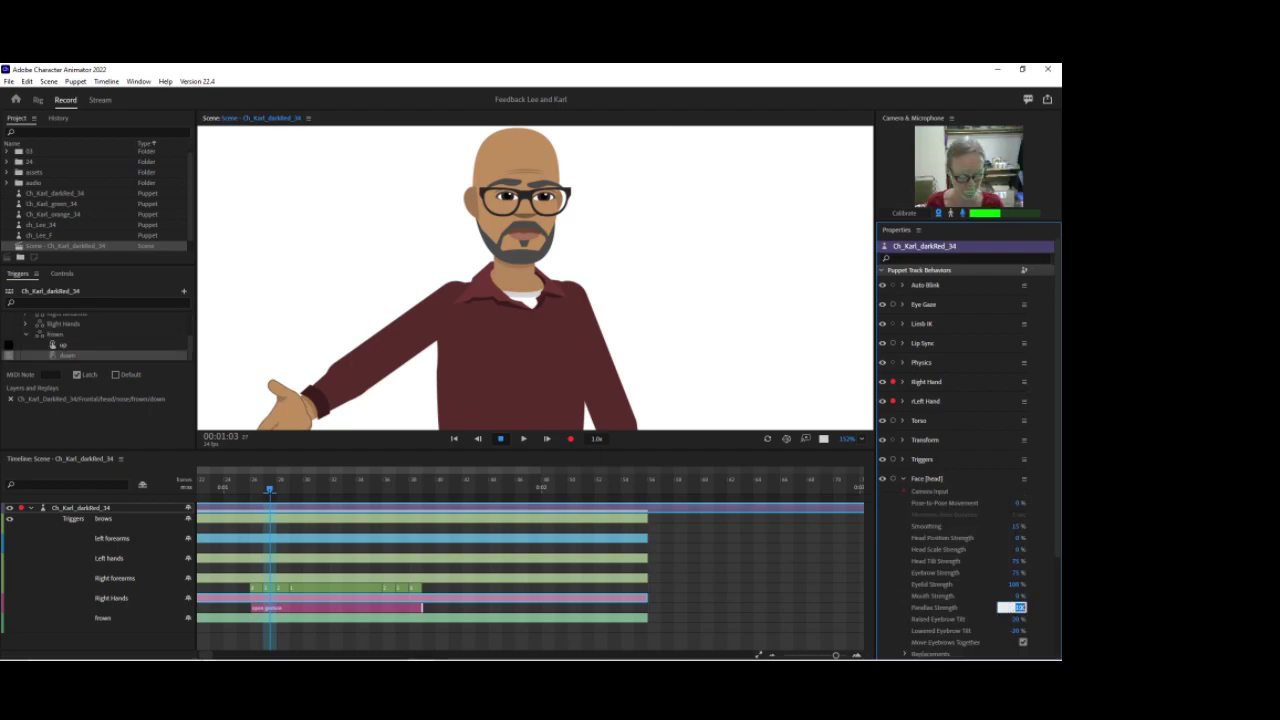
pyautogui.press('Return')
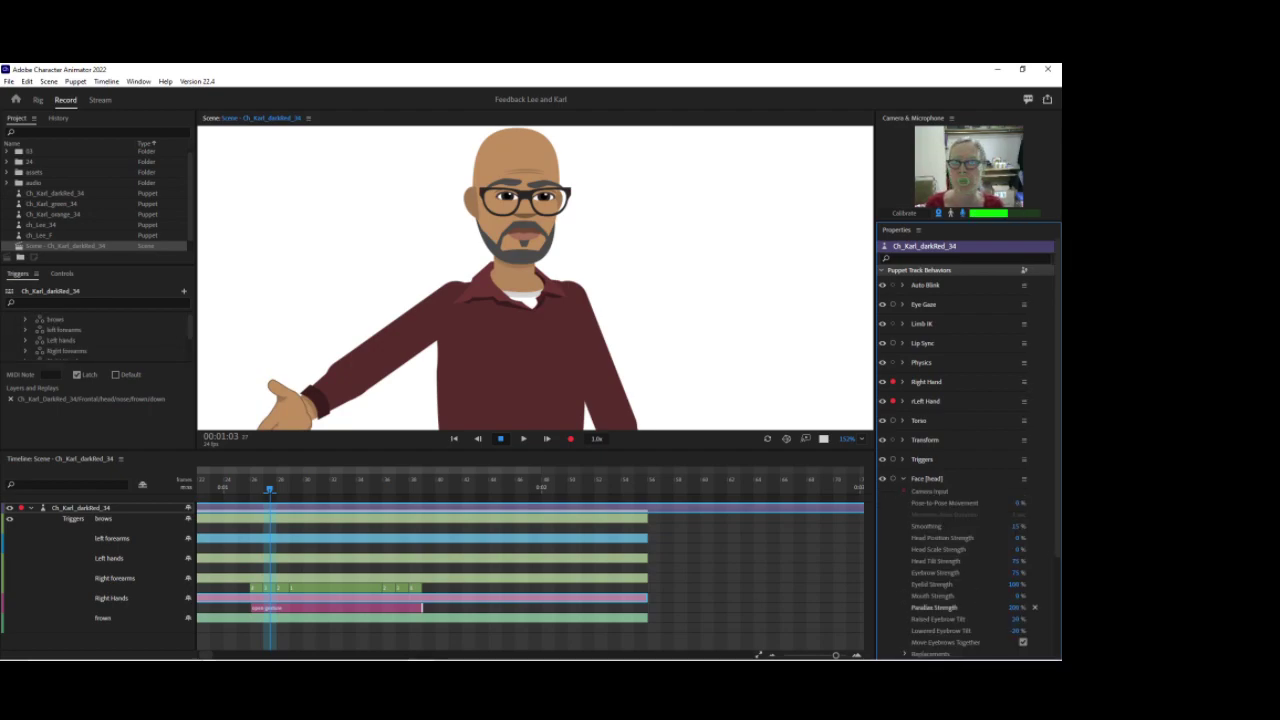
pyautogui.click(893, 480)
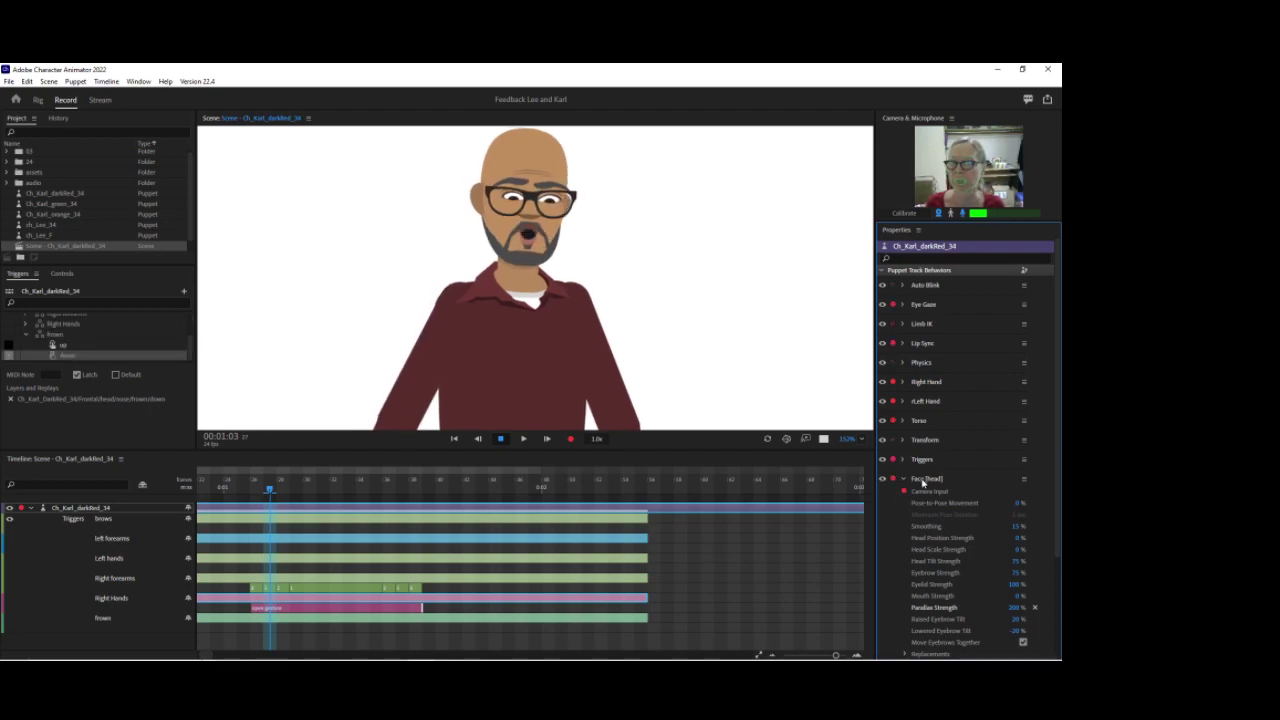
pyautogui.click(899, 214)
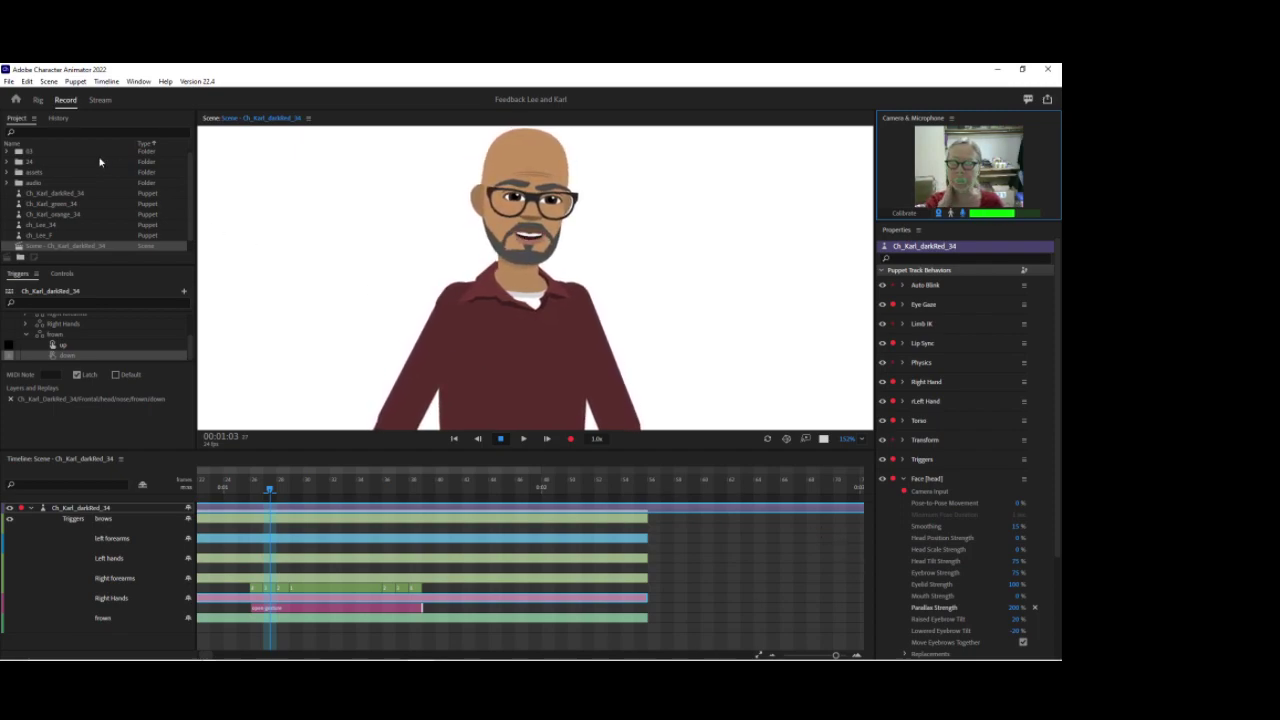
# Open the Scene - ch_Lee_34 scene and test pulling Lee's left hand inward.
pyautogui.scroll(-1, 60, 244)
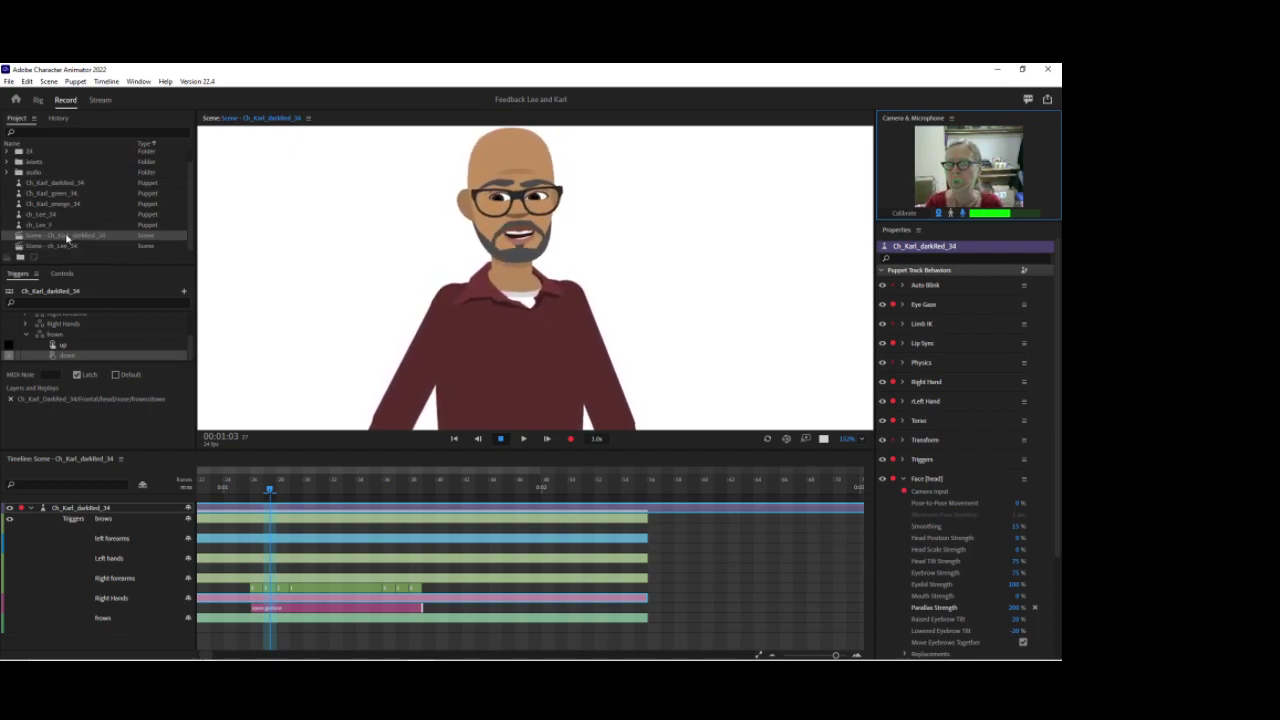
pyautogui.click(57, 247)
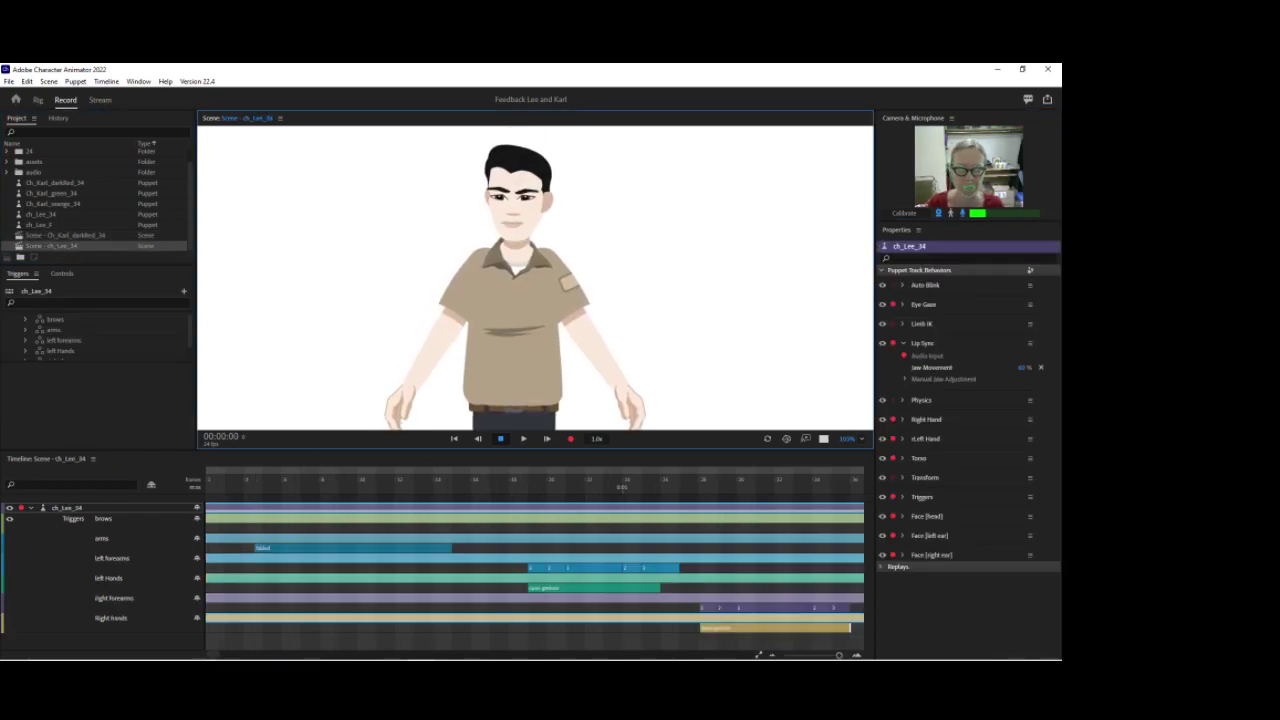
pyautogui.moveTo(630, 405)
pyautogui.mouseDown()
pyautogui.moveTo(528, 386)
pyautogui.moveTo(606, 412)
pyautogui.mouseUp()
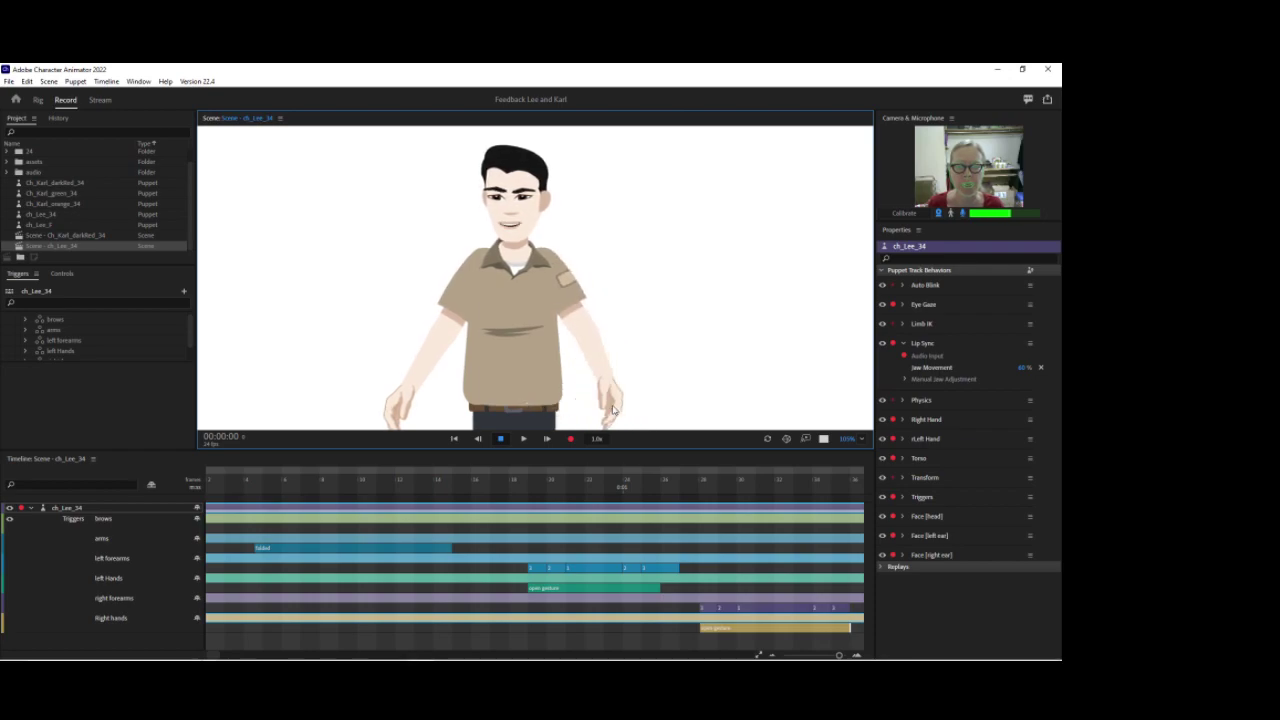
# Arm only Lee's Right Hand and Left Hand behaviors and move the left Hands open gesture trigger to start at frame 12.
pyautogui.click(591, 487)
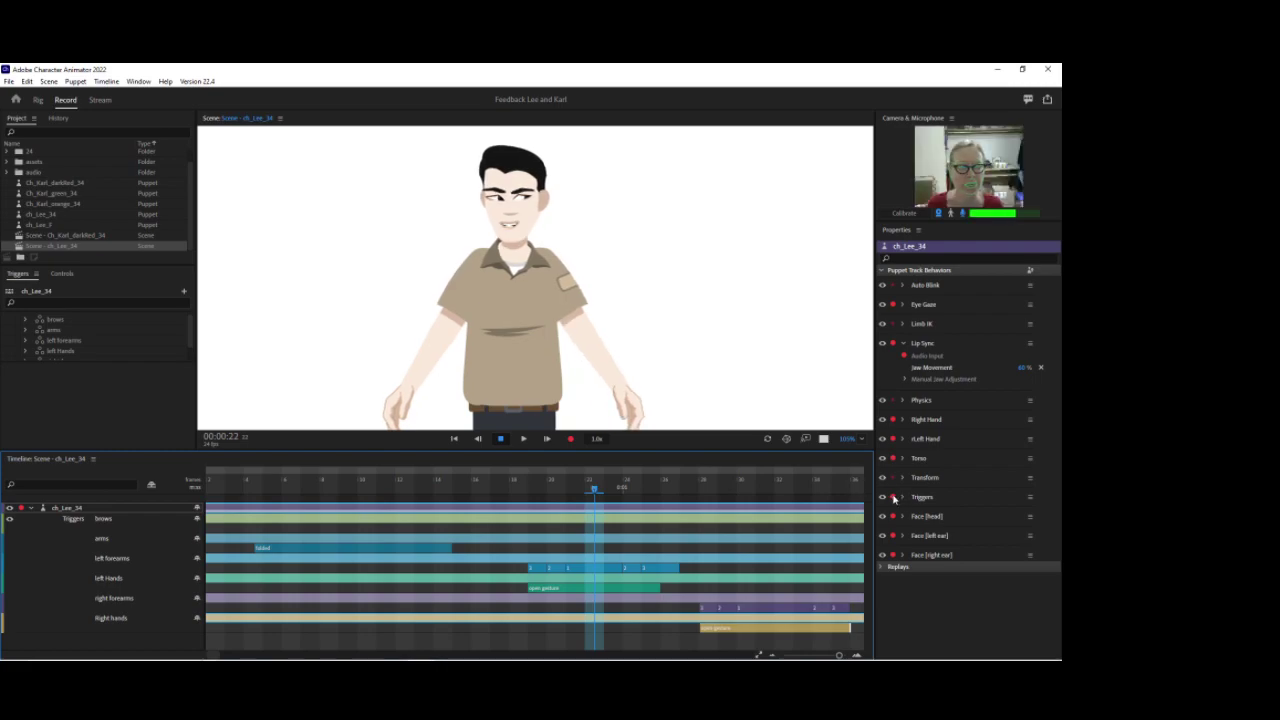
pyautogui.keyDown('ctrl'); pyautogui.click(894, 498); pyautogui.keyUp('ctrl')
pyautogui.click(894, 439)
pyautogui.click(893, 420)
pyautogui.moveTo(618, 587); pyautogui.dragTo(485, 587)
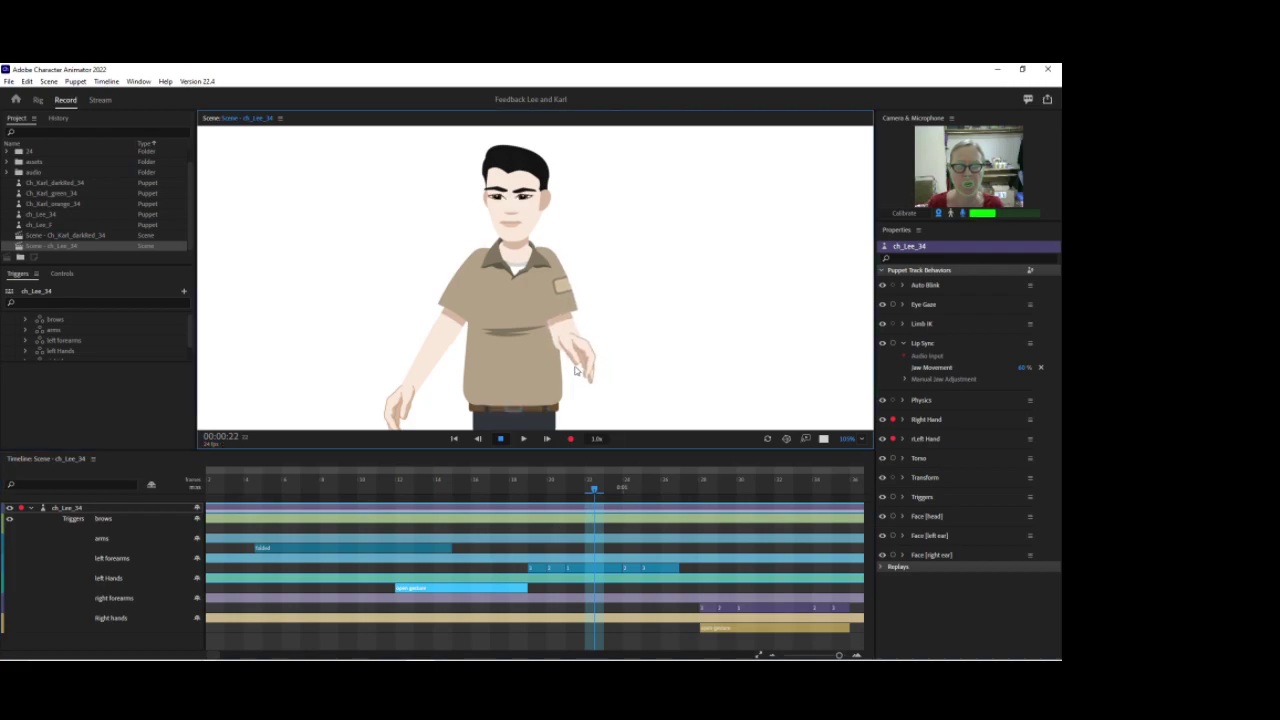
# Compare Lee's folded arms with the left forearm sequence, testing the pull of the left hand at 00:00:20.
pyautogui.click(323, 484)
pyautogui.click(590, 485)
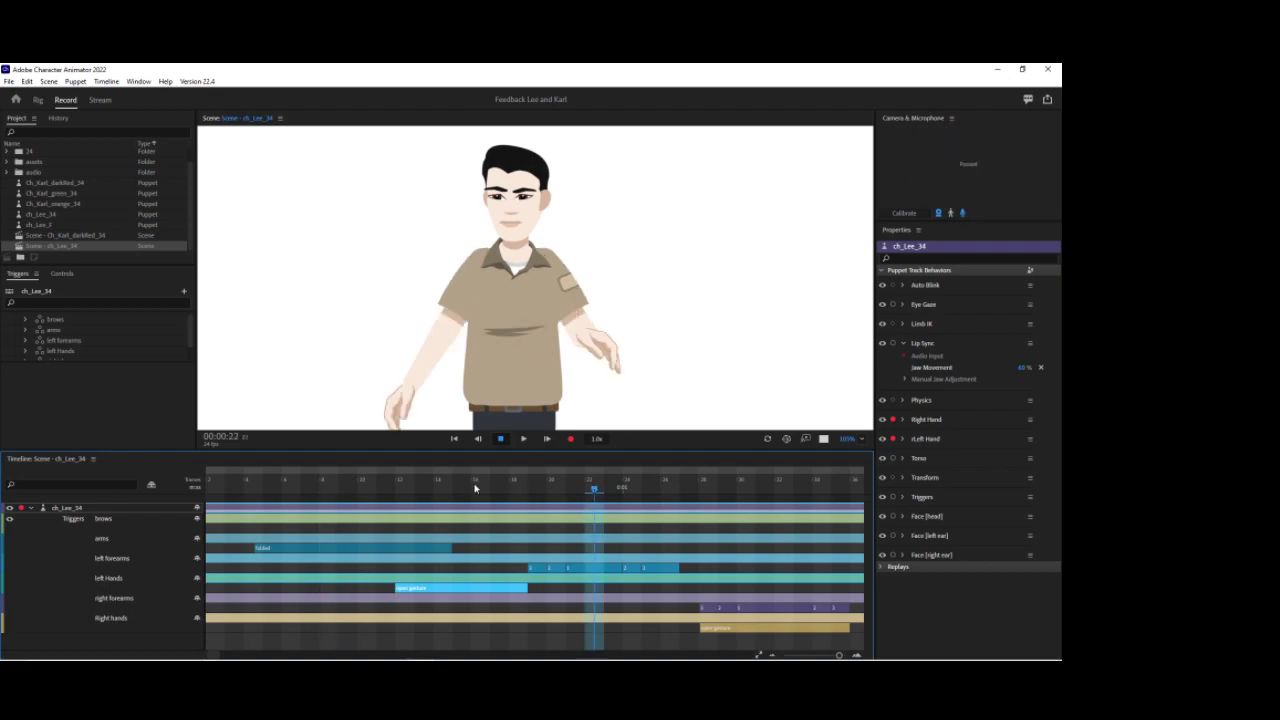
pyautogui.click(309, 487)
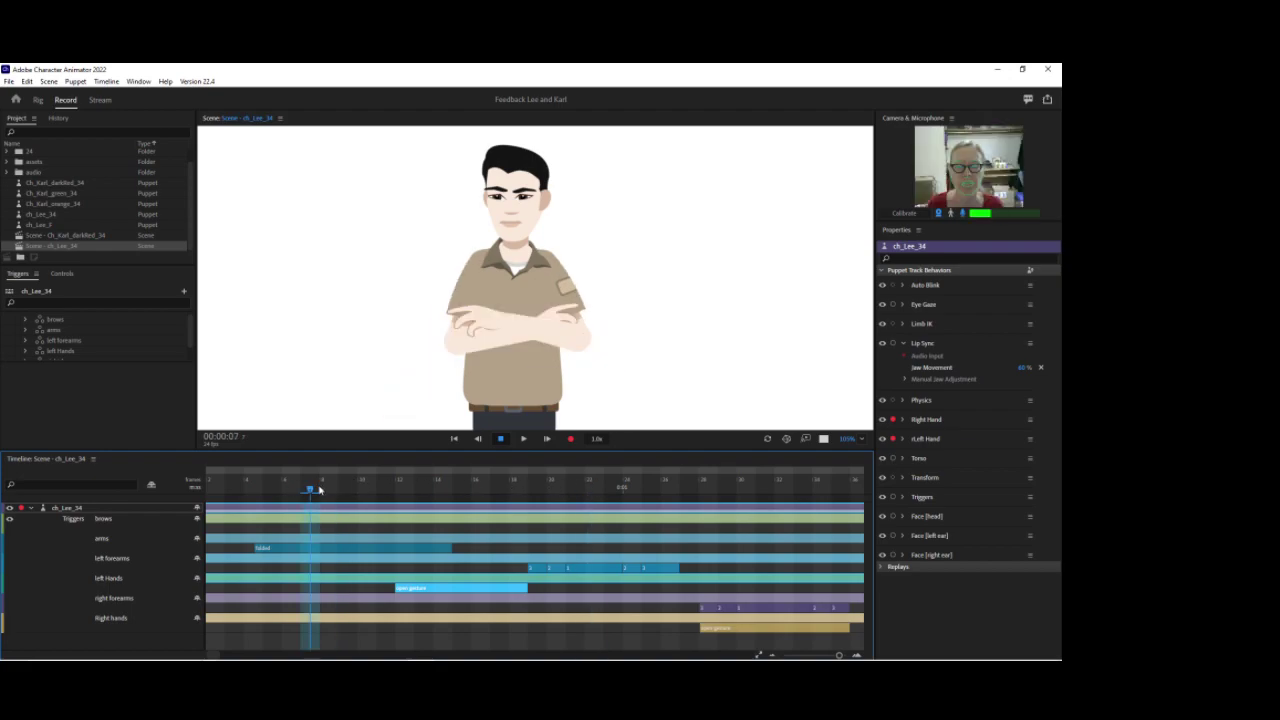
pyautogui.click(557, 489)
pyautogui.moveTo(620, 387); pyautogui.dragTo(696, 402)
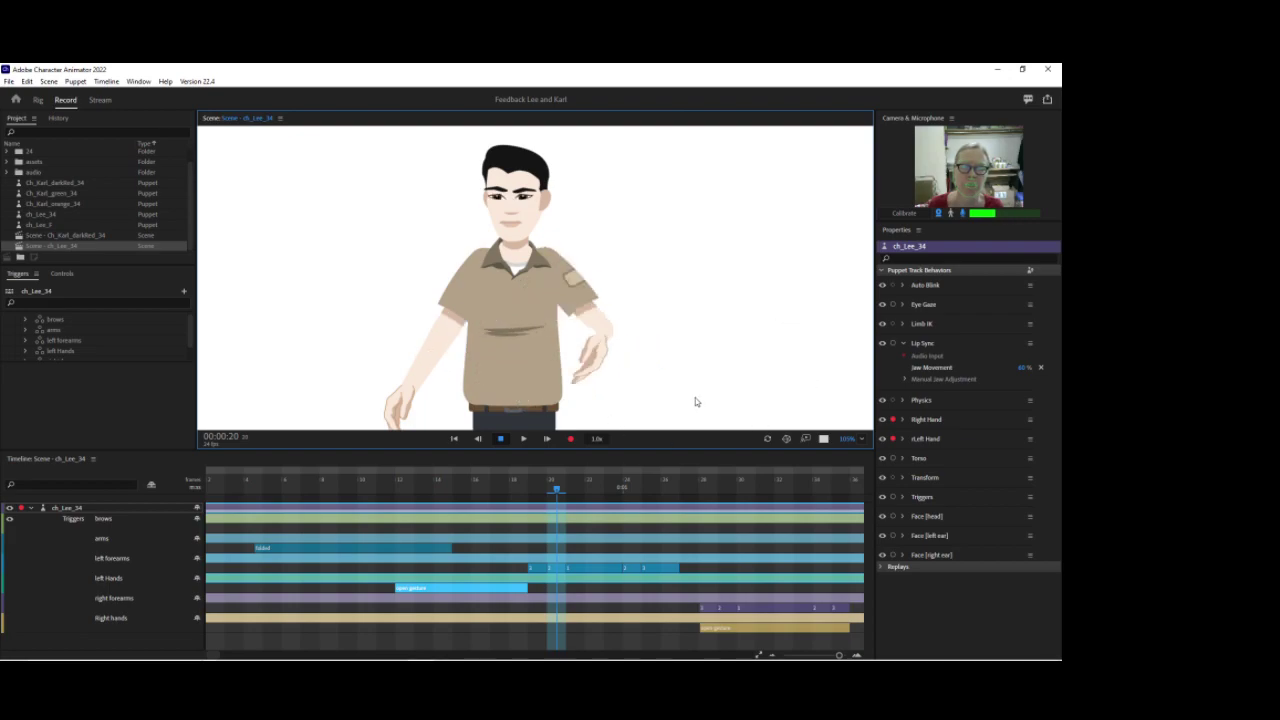
pyautogui.click(296, 483)
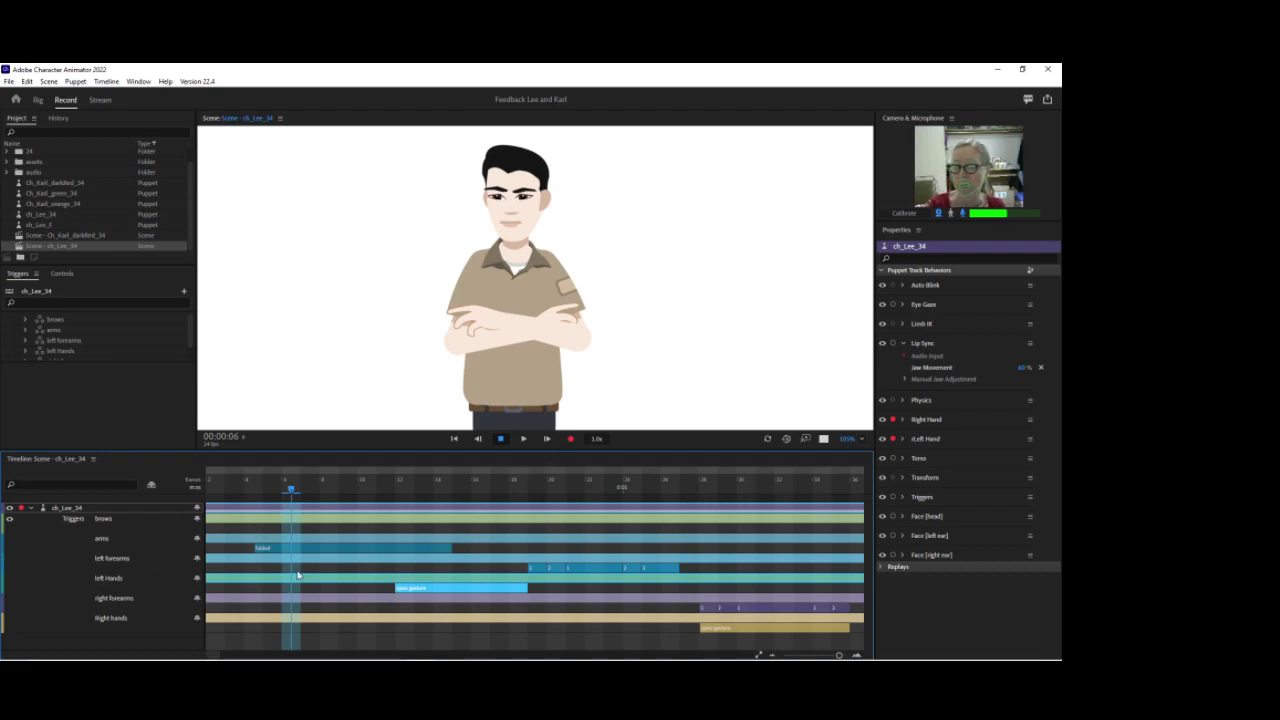
pyautogui.moveTo(223, 492); pyautogui.dragTo(333, 437)
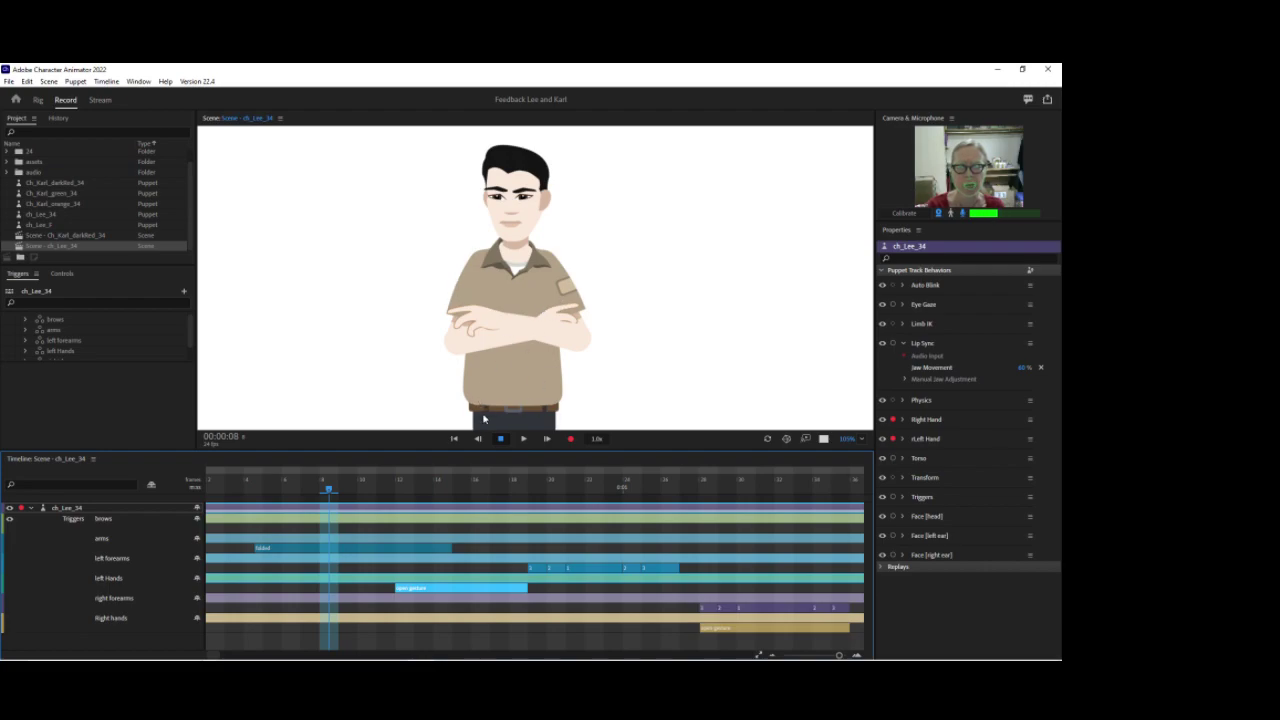
pyautogui.moveTo(330, 490)
pyautogui.mouseDown()
pyautogui.moveTo(251, 491)
pyautogui.moveTo(494, 491)
pyautogui.moveTo(310, 492)
pyautogui.mouseUp()
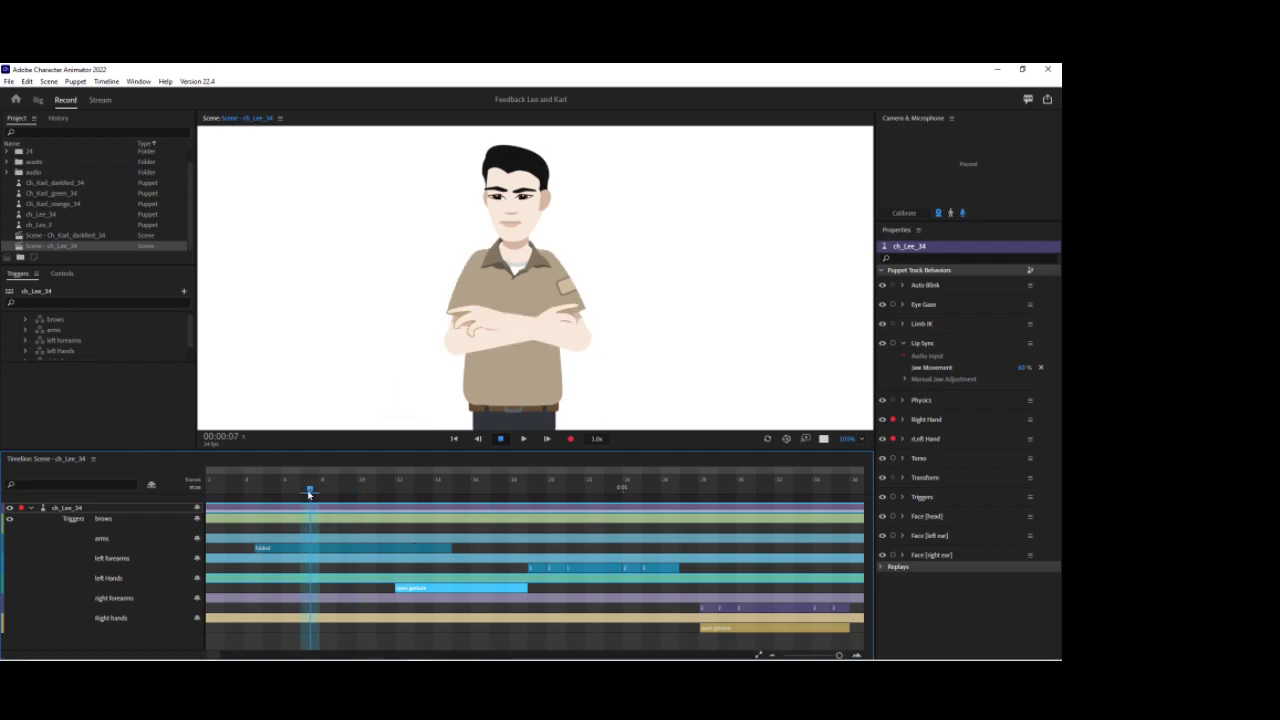
# Arm all of ch_Lee_34's behaviors except Triggers and recalibrate the rest pose, previewing the trigger poses up to 00:01:07.
pyautogui.keyDown('ctrl'); pyautogui.click(893, 459); pyautogui.keyUp('ctrl')
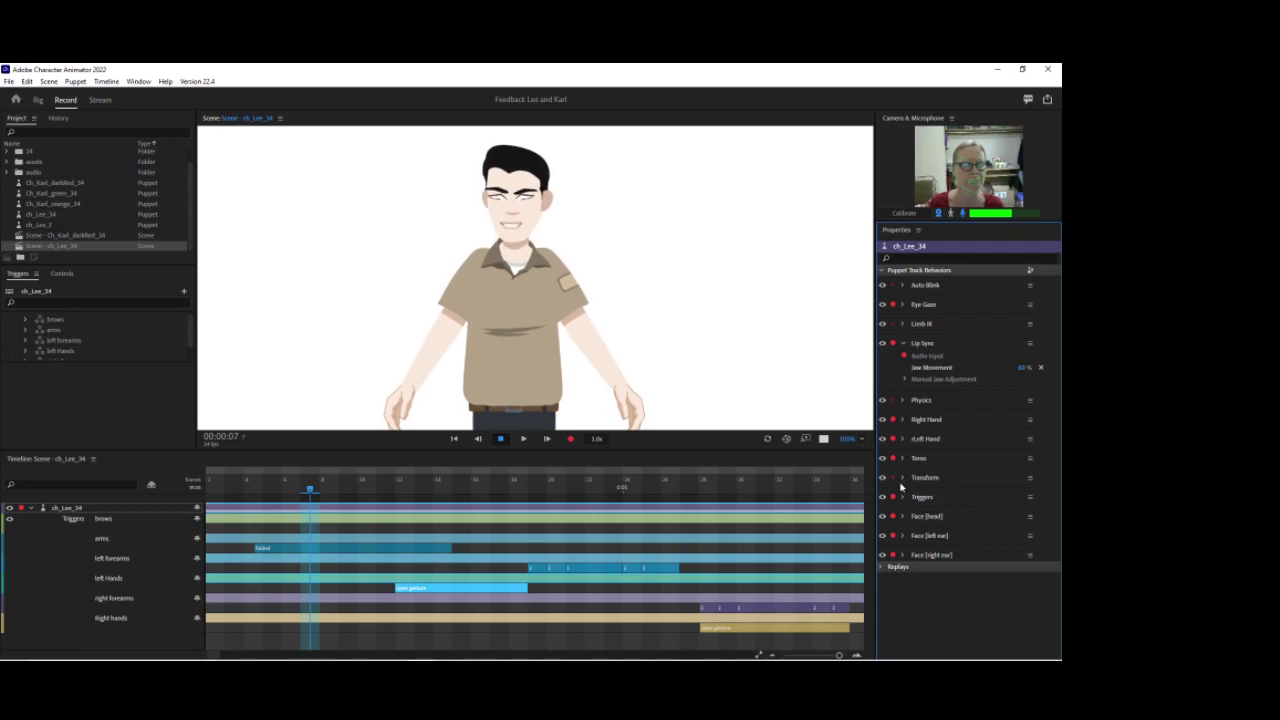
pyautogui.click(893, 497)
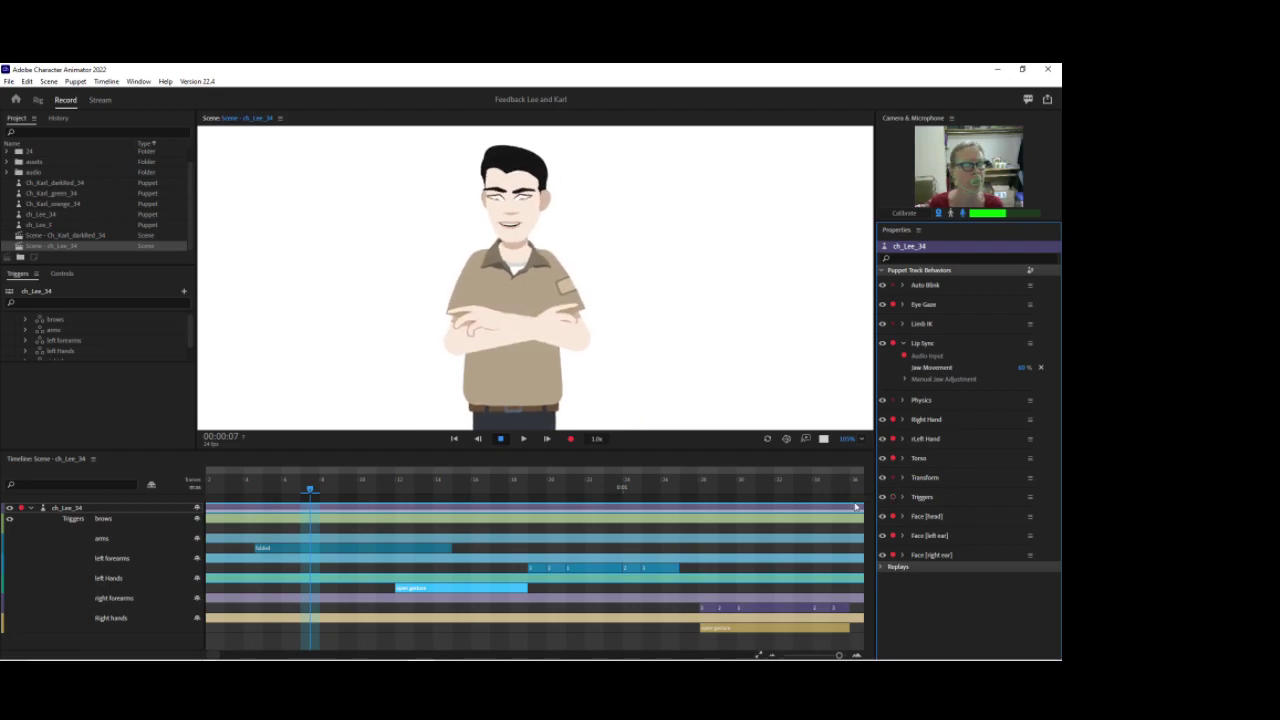
pyautogui.click(904, 213)
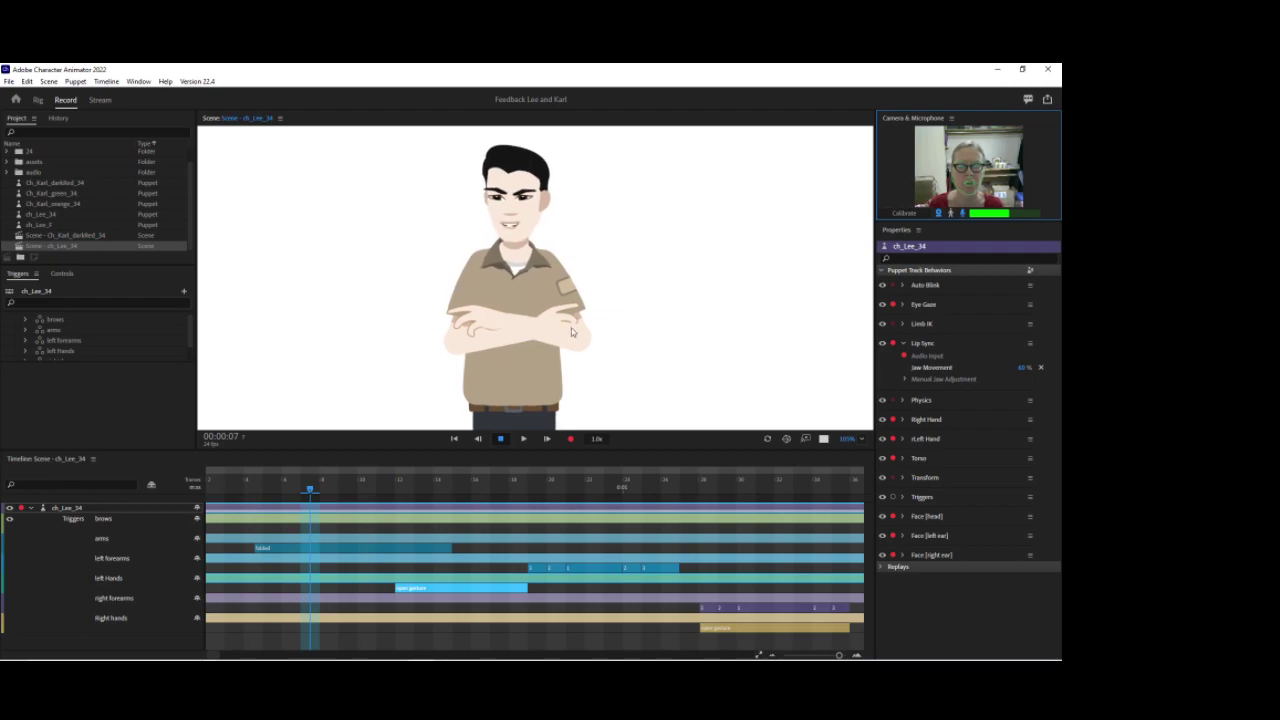
pyautogui.click(906, 213)
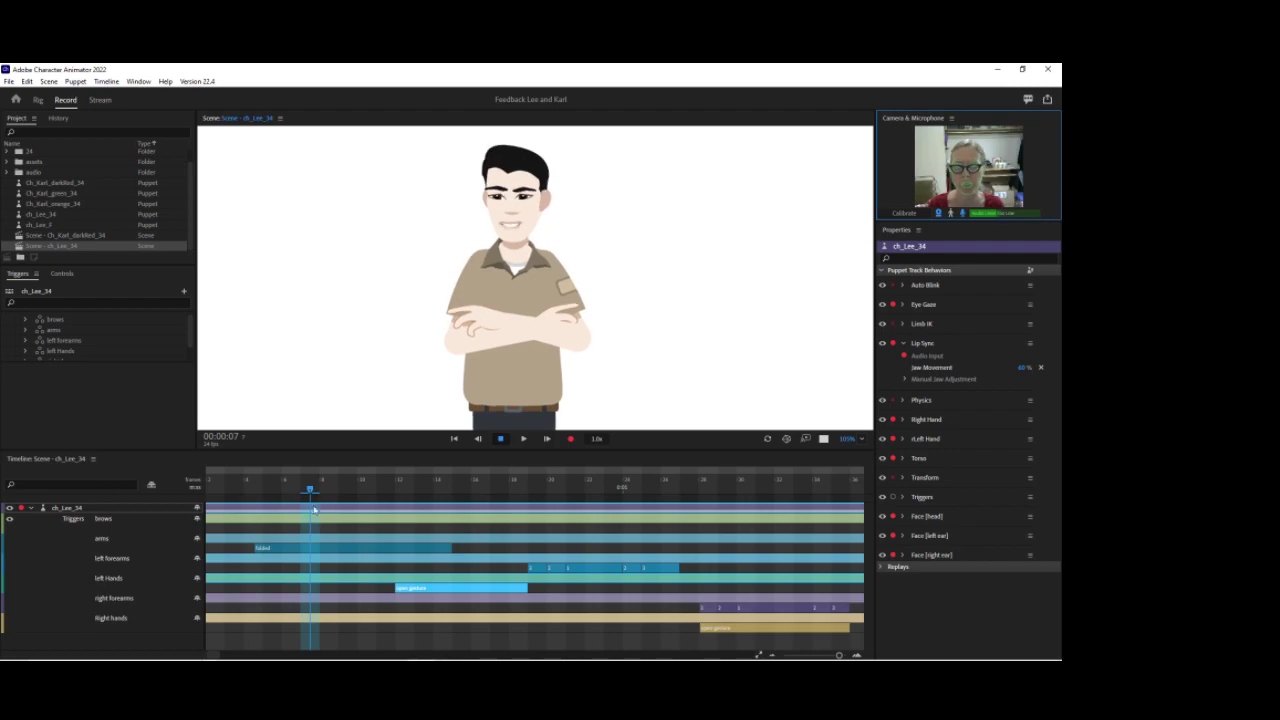
pyautogui.moveTo(307, 493); pyautogui.dragTo(758, 485)
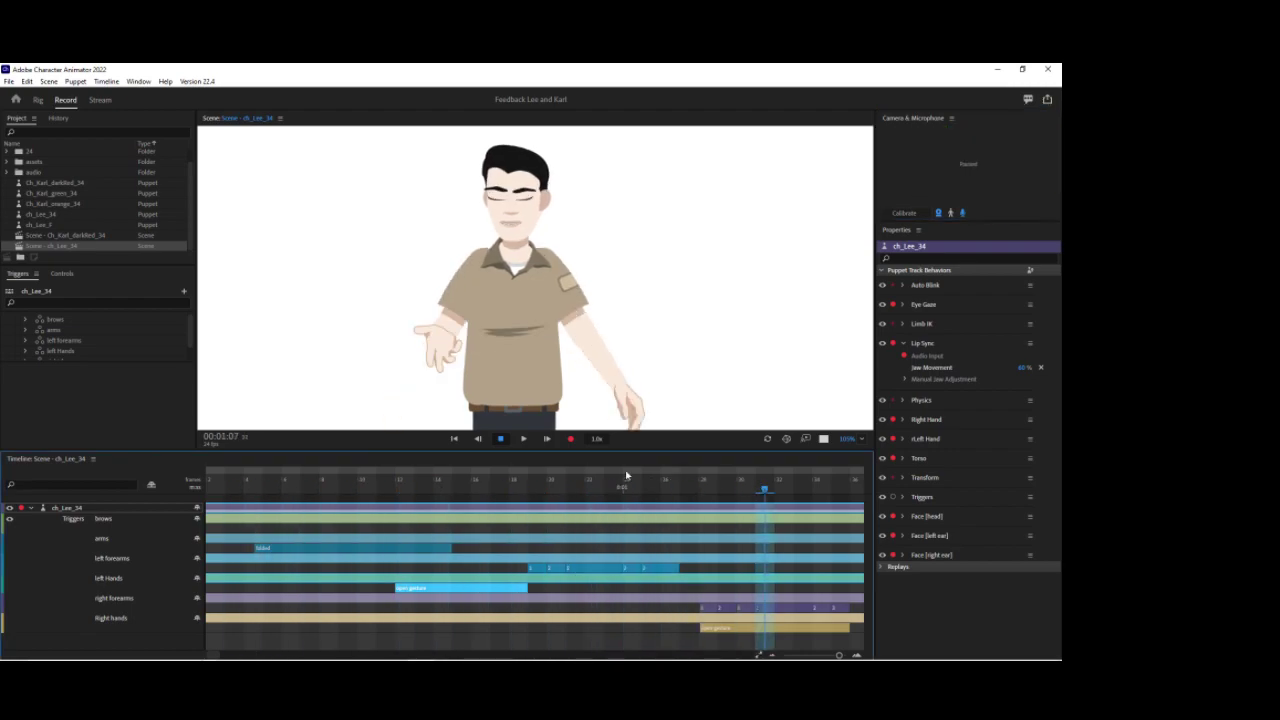